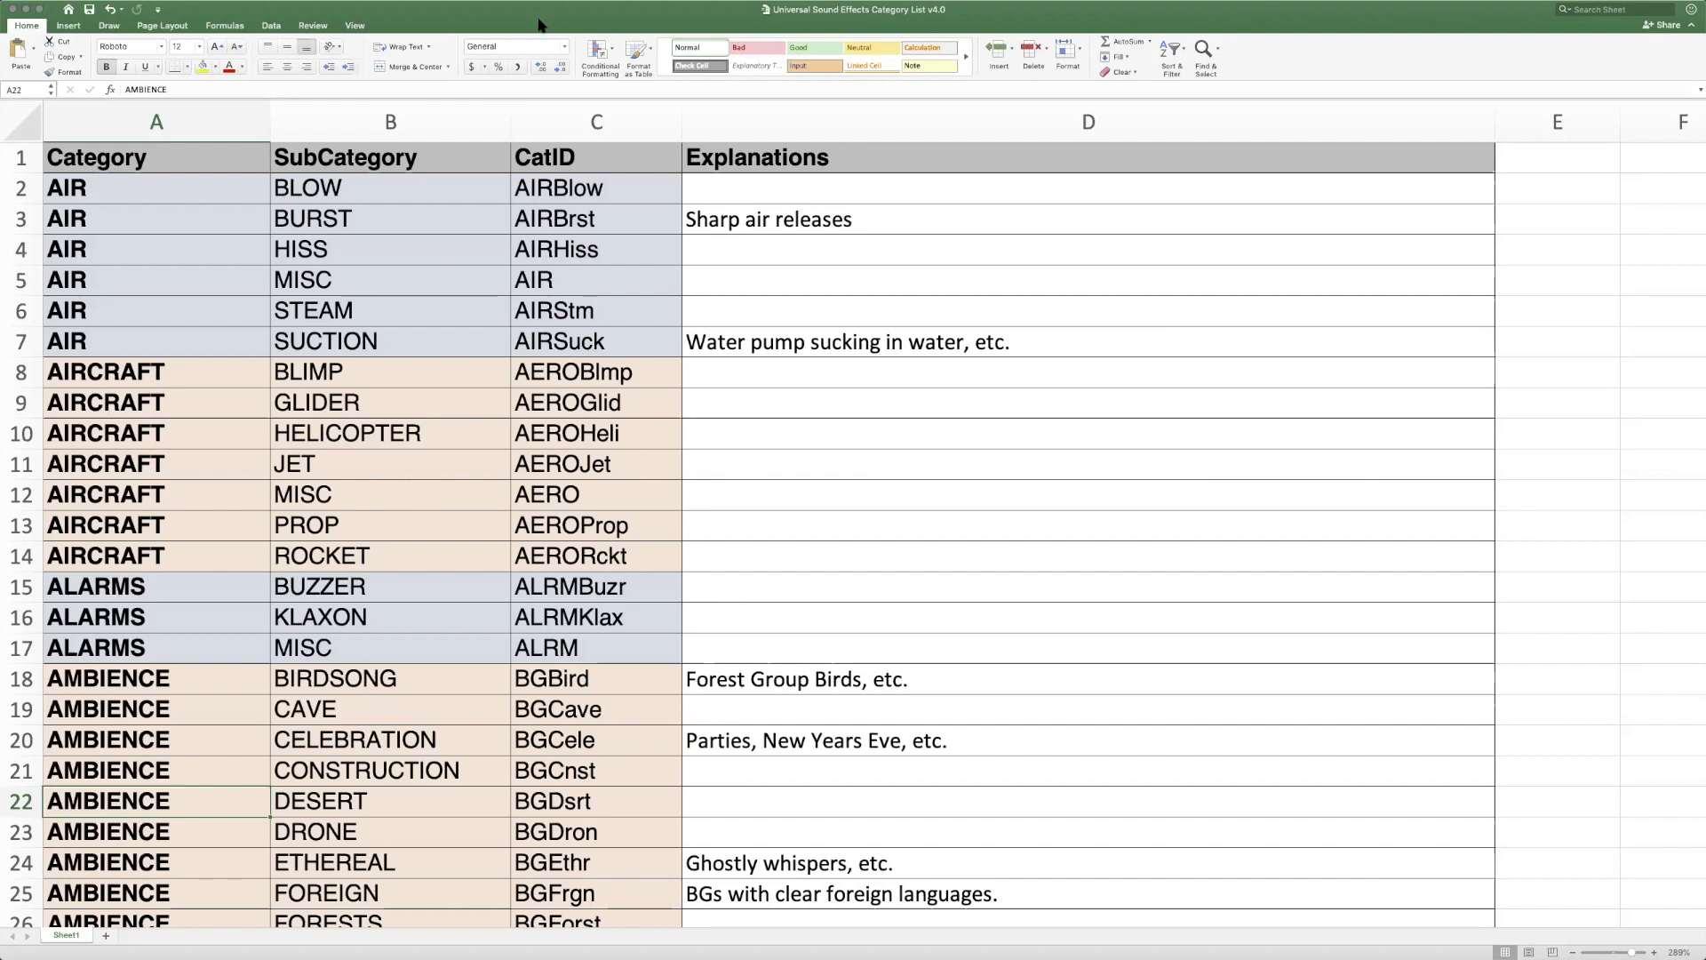
Look through the complete sound effects category list down to its last row, SCENES, and return to the header row
{"action": "scroll", "coordinate": [562, 187], "scroll_direction": "down", "scroll_amount": 5}
{"action": "scroll", "coordinate": [560, 184], "scroll_direction": "down", "scroll_amount": 6}
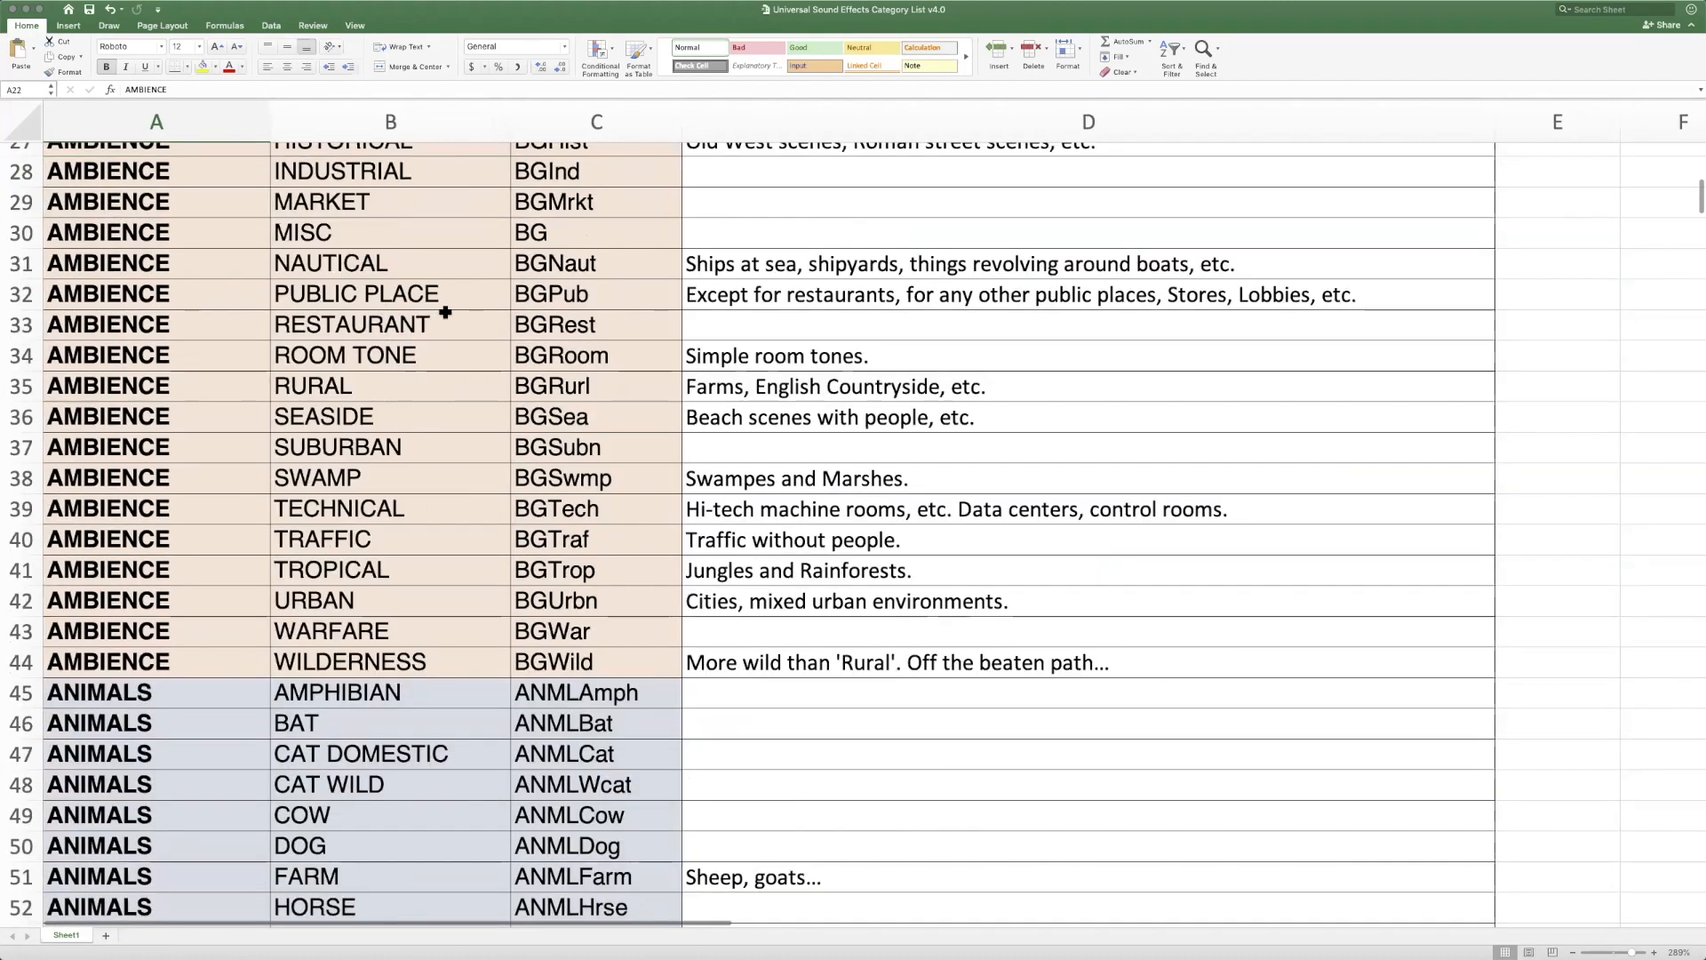
{"action": "scroll", "coordinate": [444, 311], "scroll_direction": "up", "scroll_amount": 10}
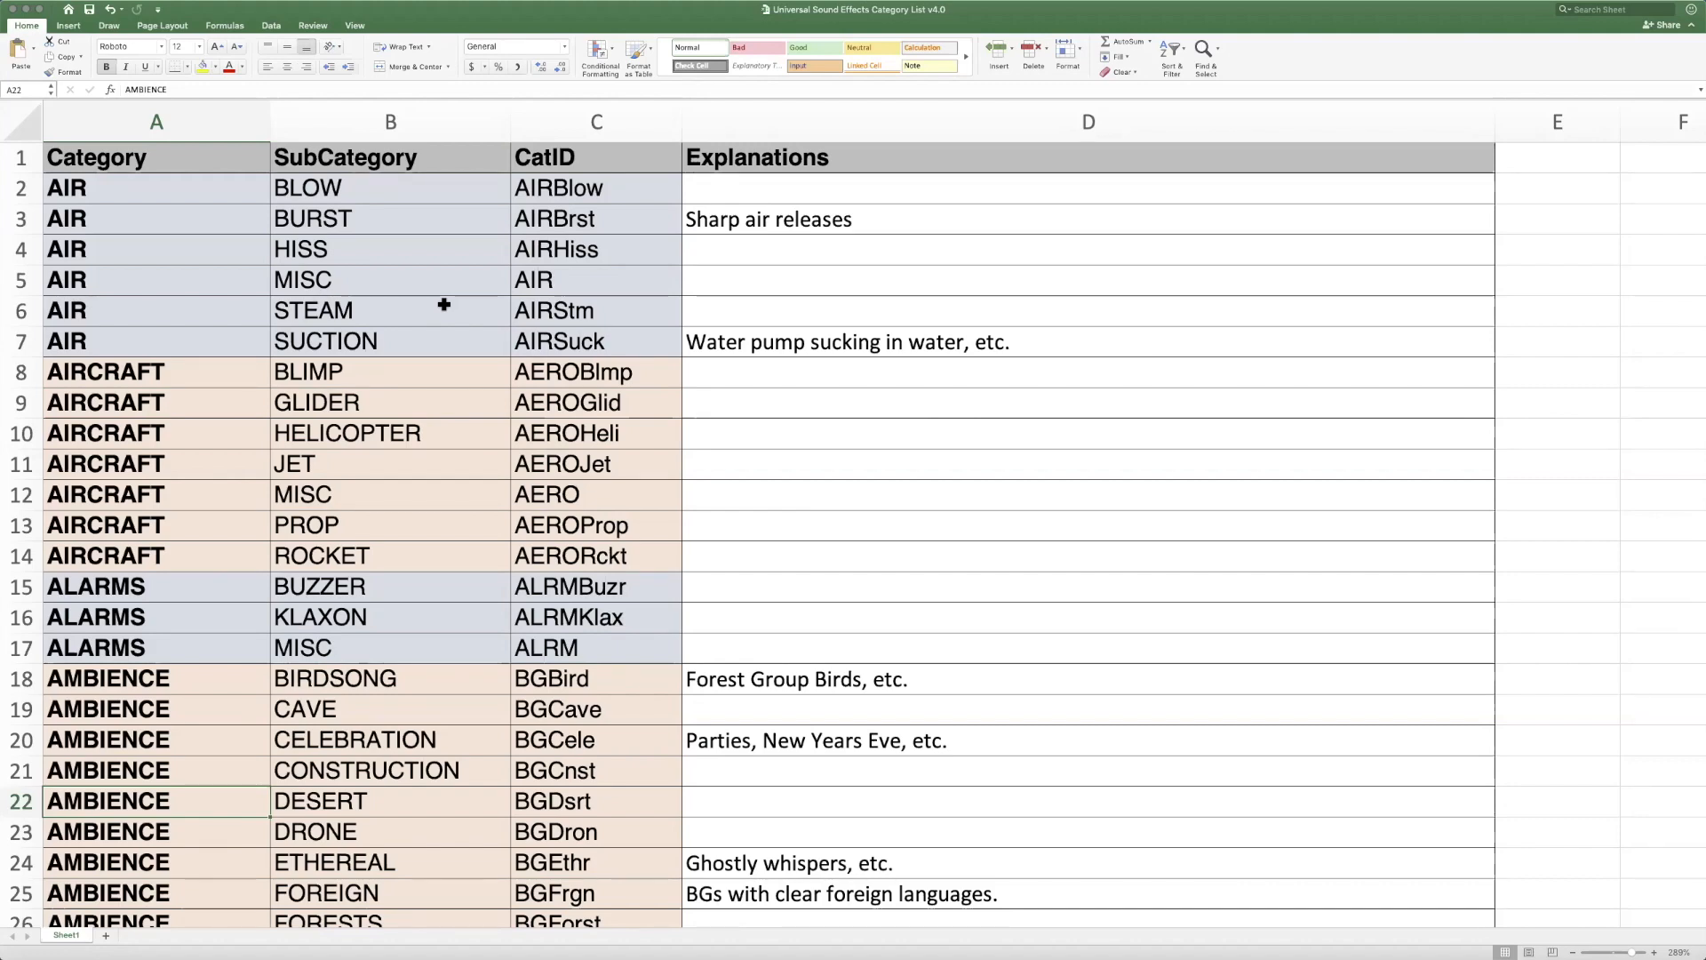
{"action": "scroll", "coordinate": [444, 305], "scroll_direction": "down", "scroll_amount": 20}
{"action": "scroll", "coordinate": [444, 305], "scroll_direction": "down", "scroll_amount": 20}
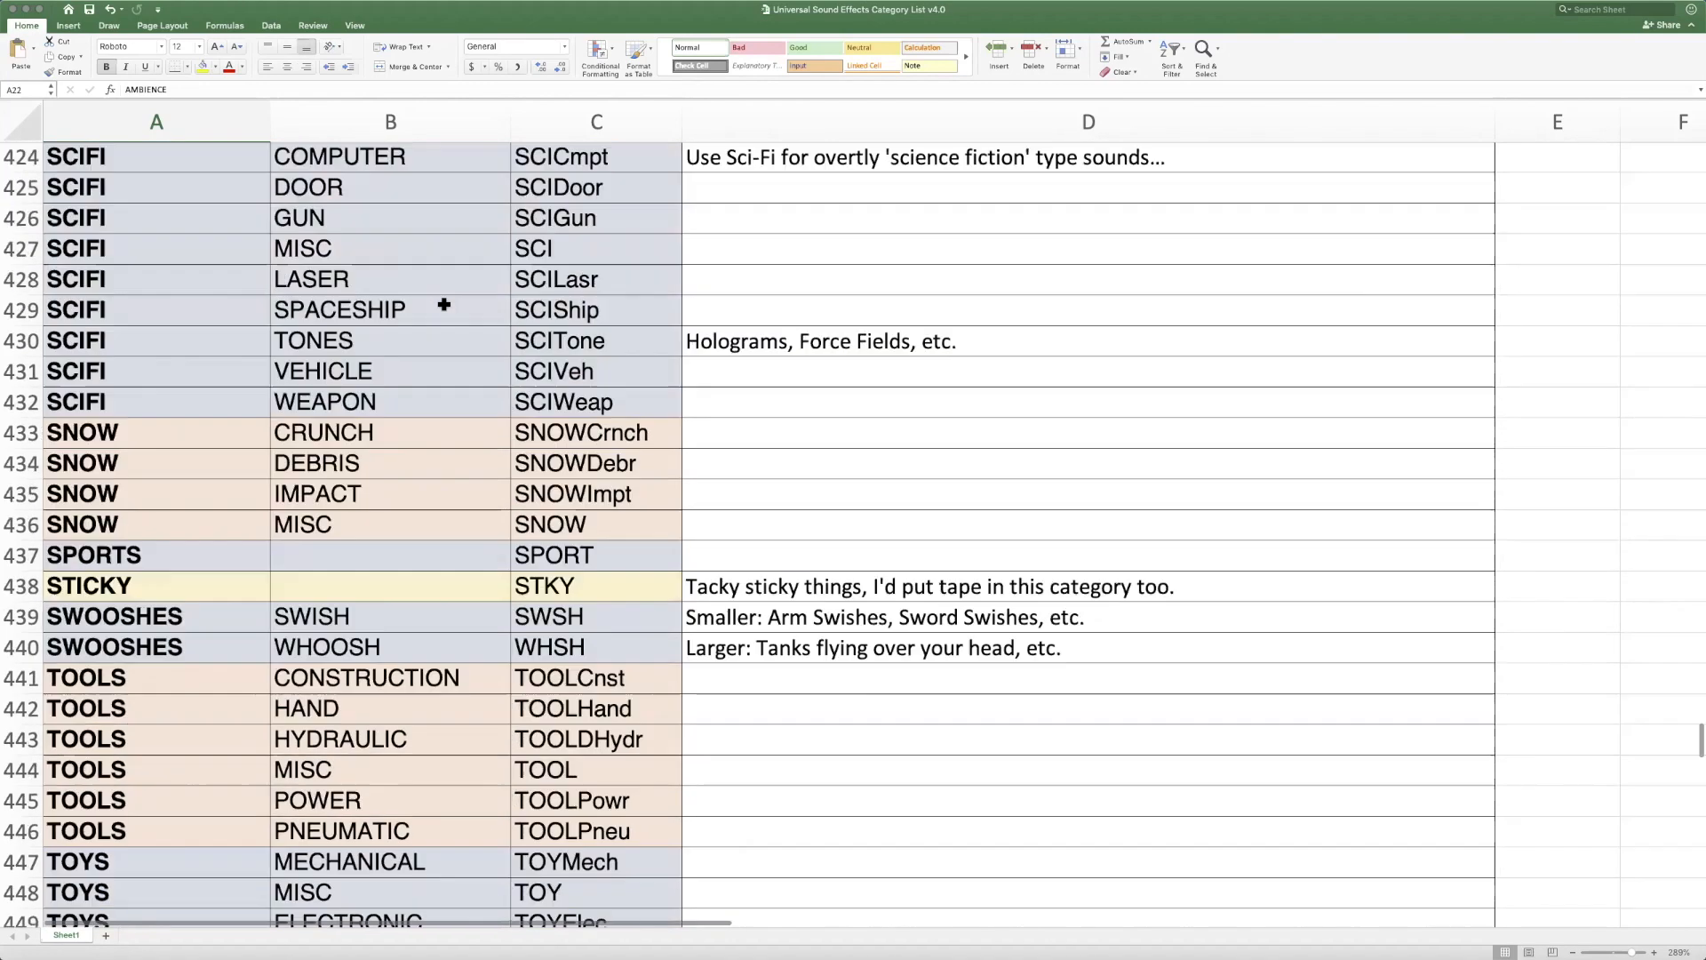
{"action": "scroll", "coordinate": [443, 305], "scroll_direction": "up", "scroll_amount": 20}
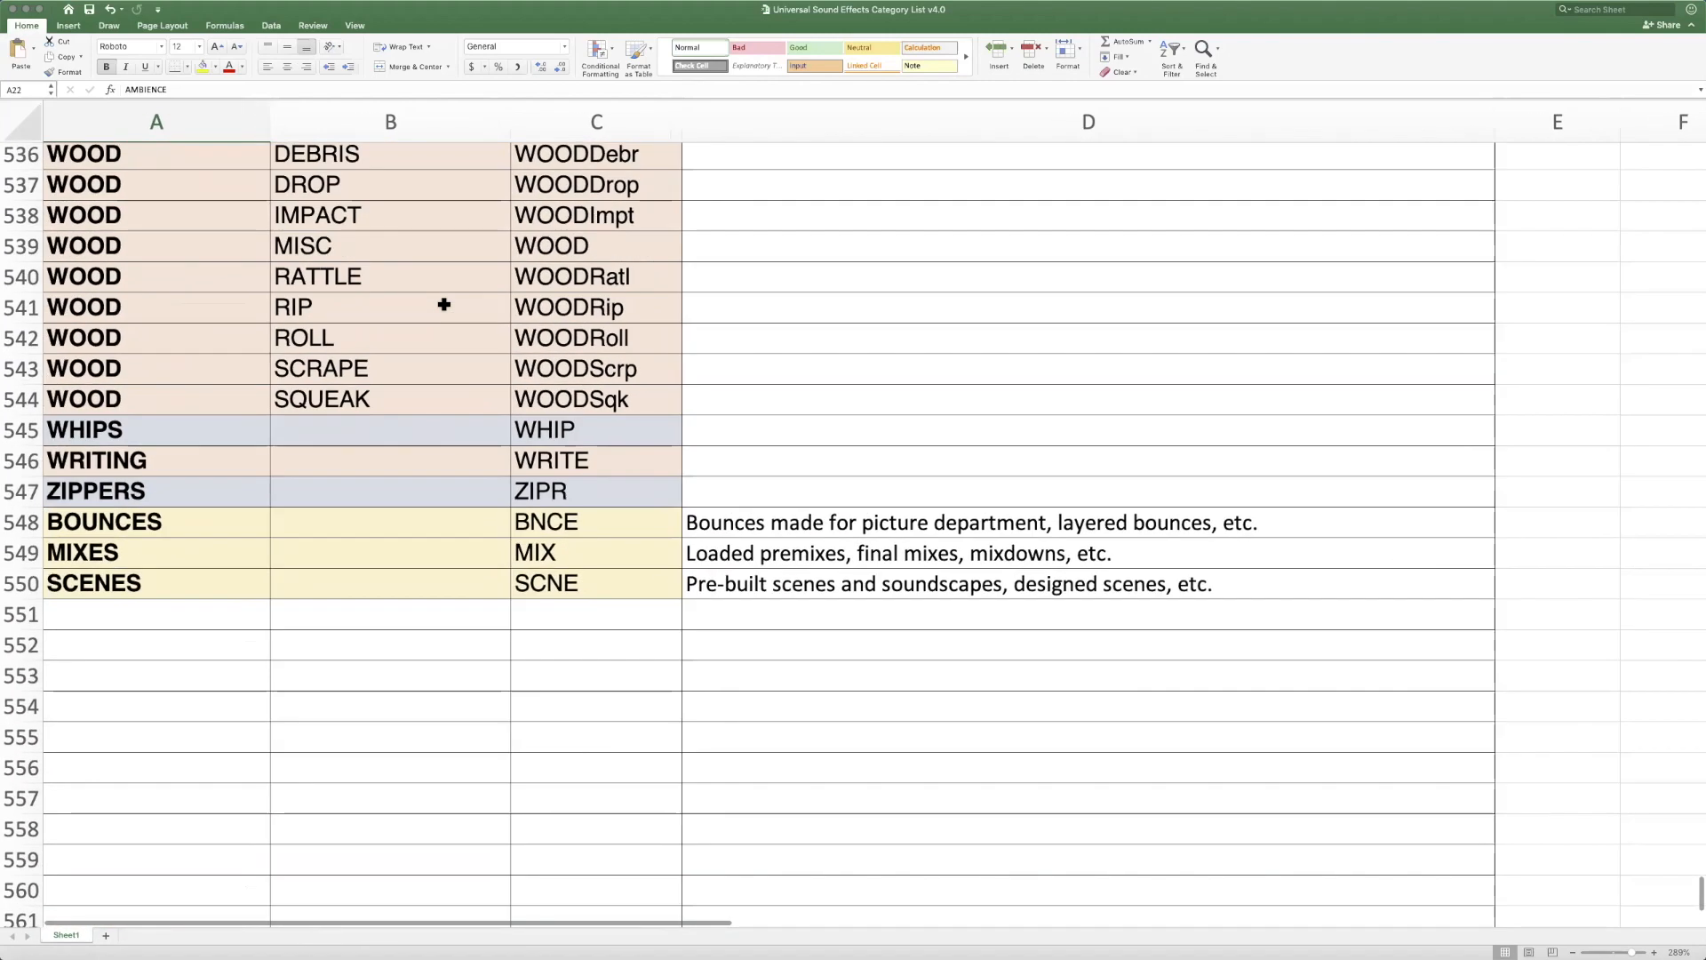
{"action": "scroll", "coordinate": [444, 305], "scroll_direction": "up", "scroll_amount": 20}
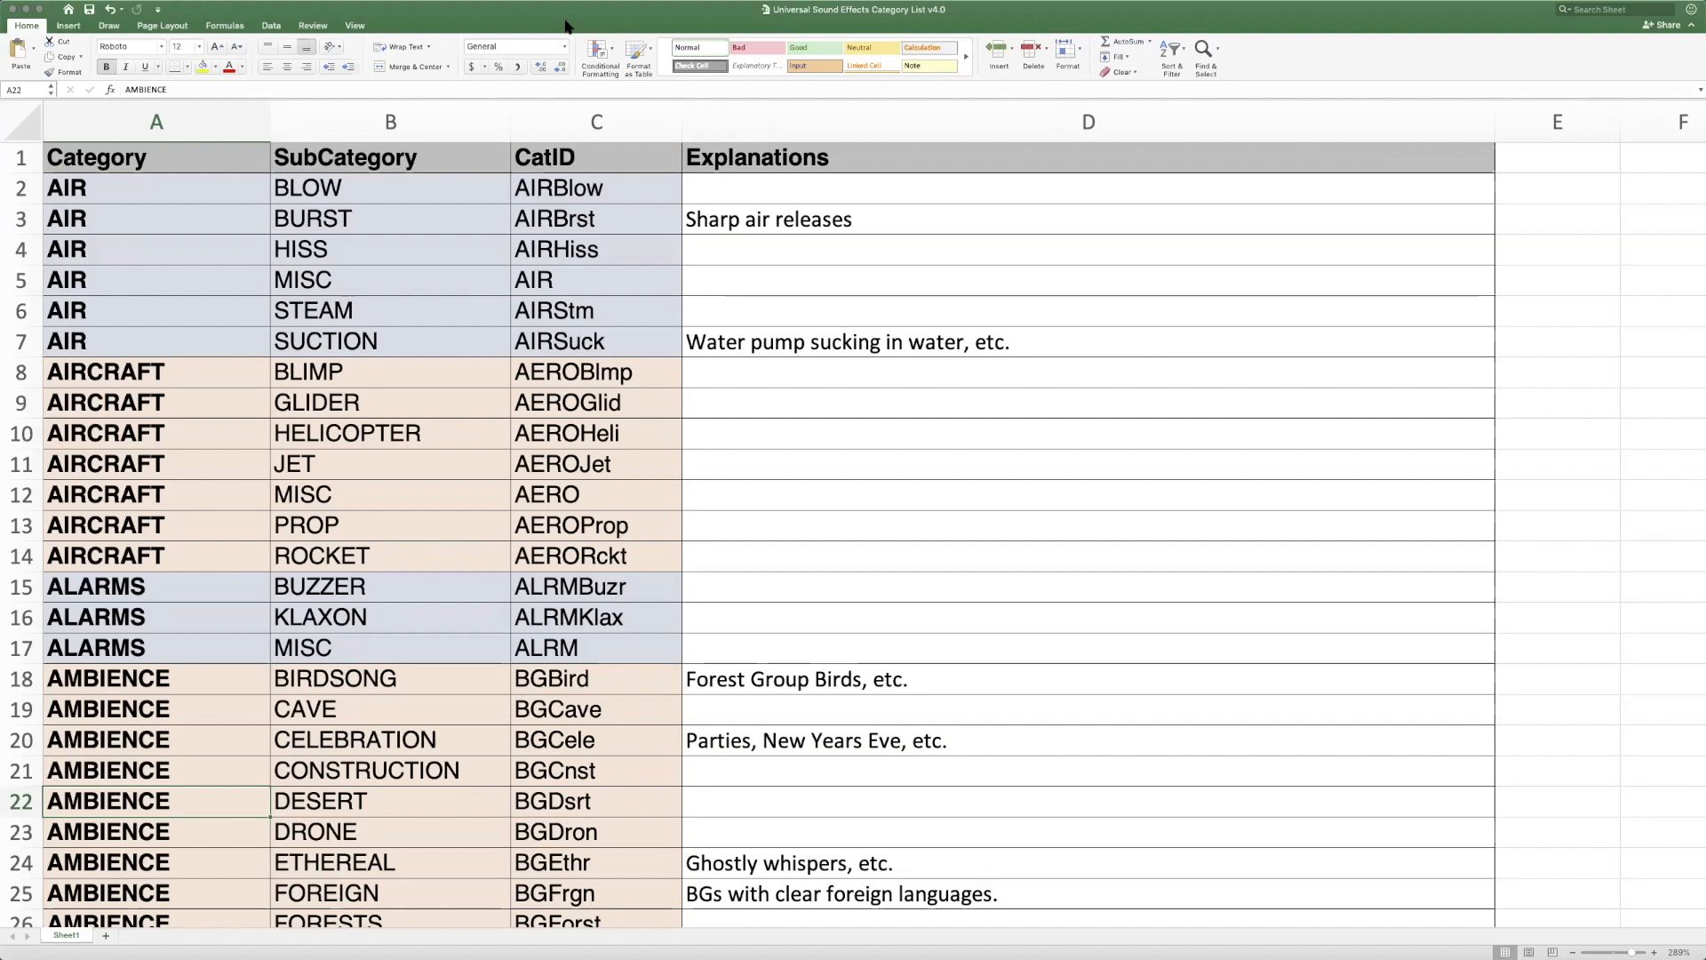
Select the Category header and read the main categories in column A from AIR through DOORS
{"action": "left_click", "coordinate": [229, 157]}
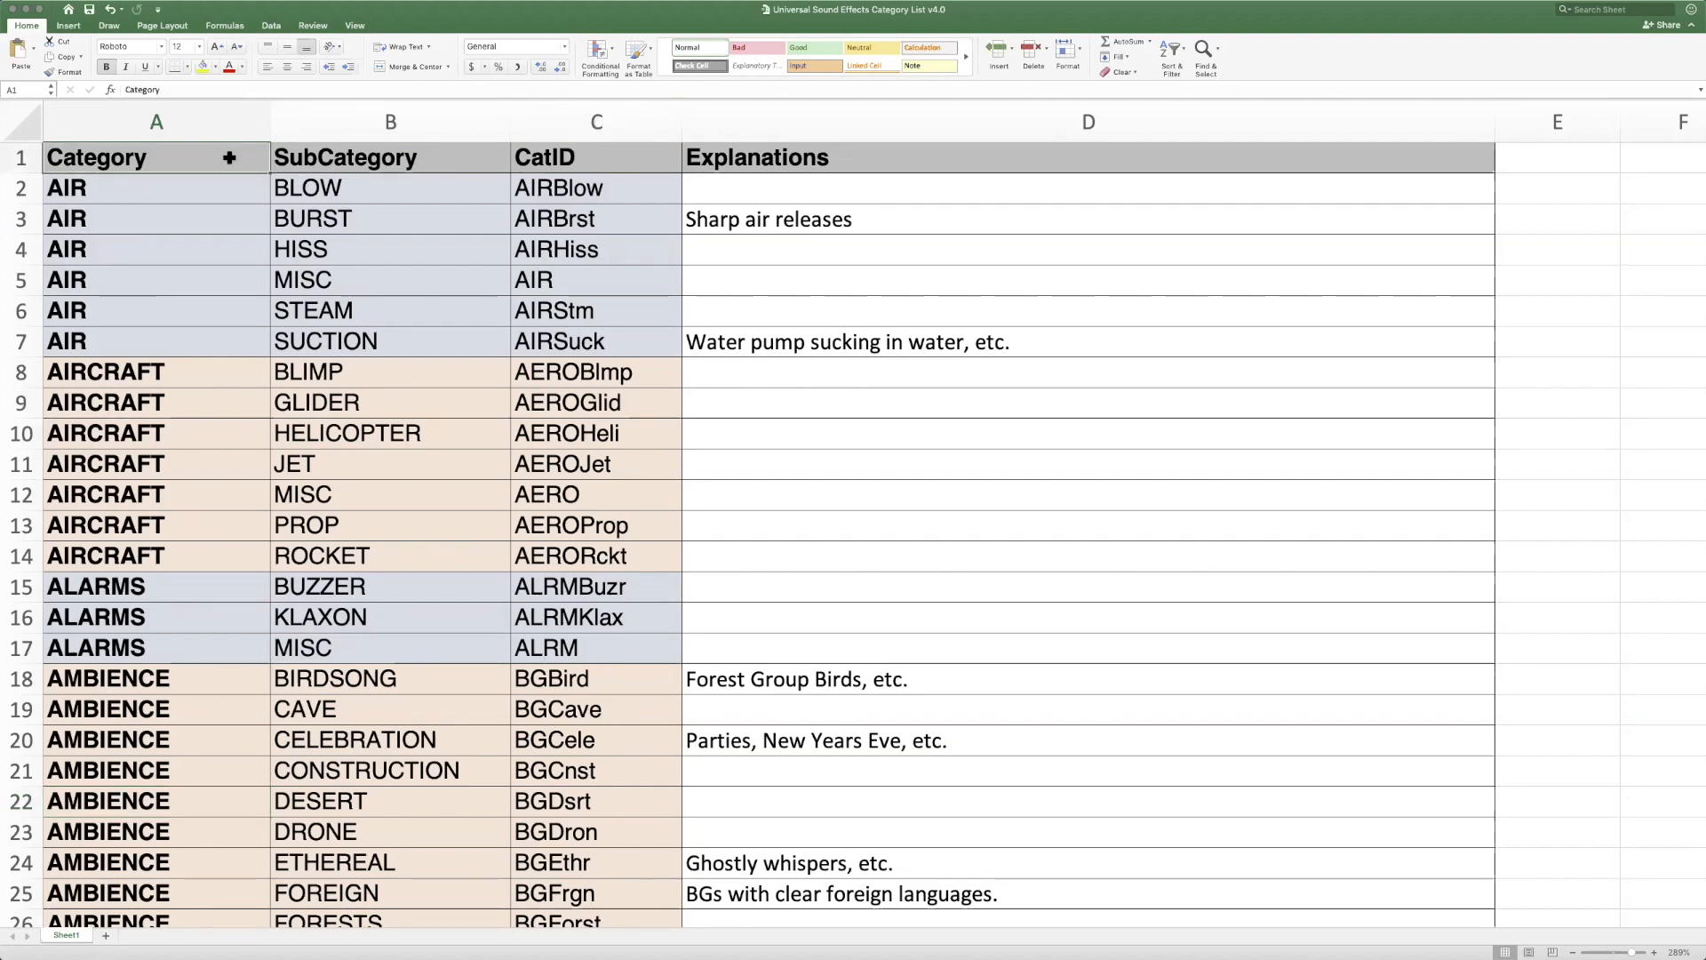
{"action": "scroll", "coordinate": [230, 158], "scroll_direction": "down", "scroll_amount": 1}
{"action": "scroll", "coordinate": [229, 157], "scroll_direction": "down", "scroll_amount": 20}
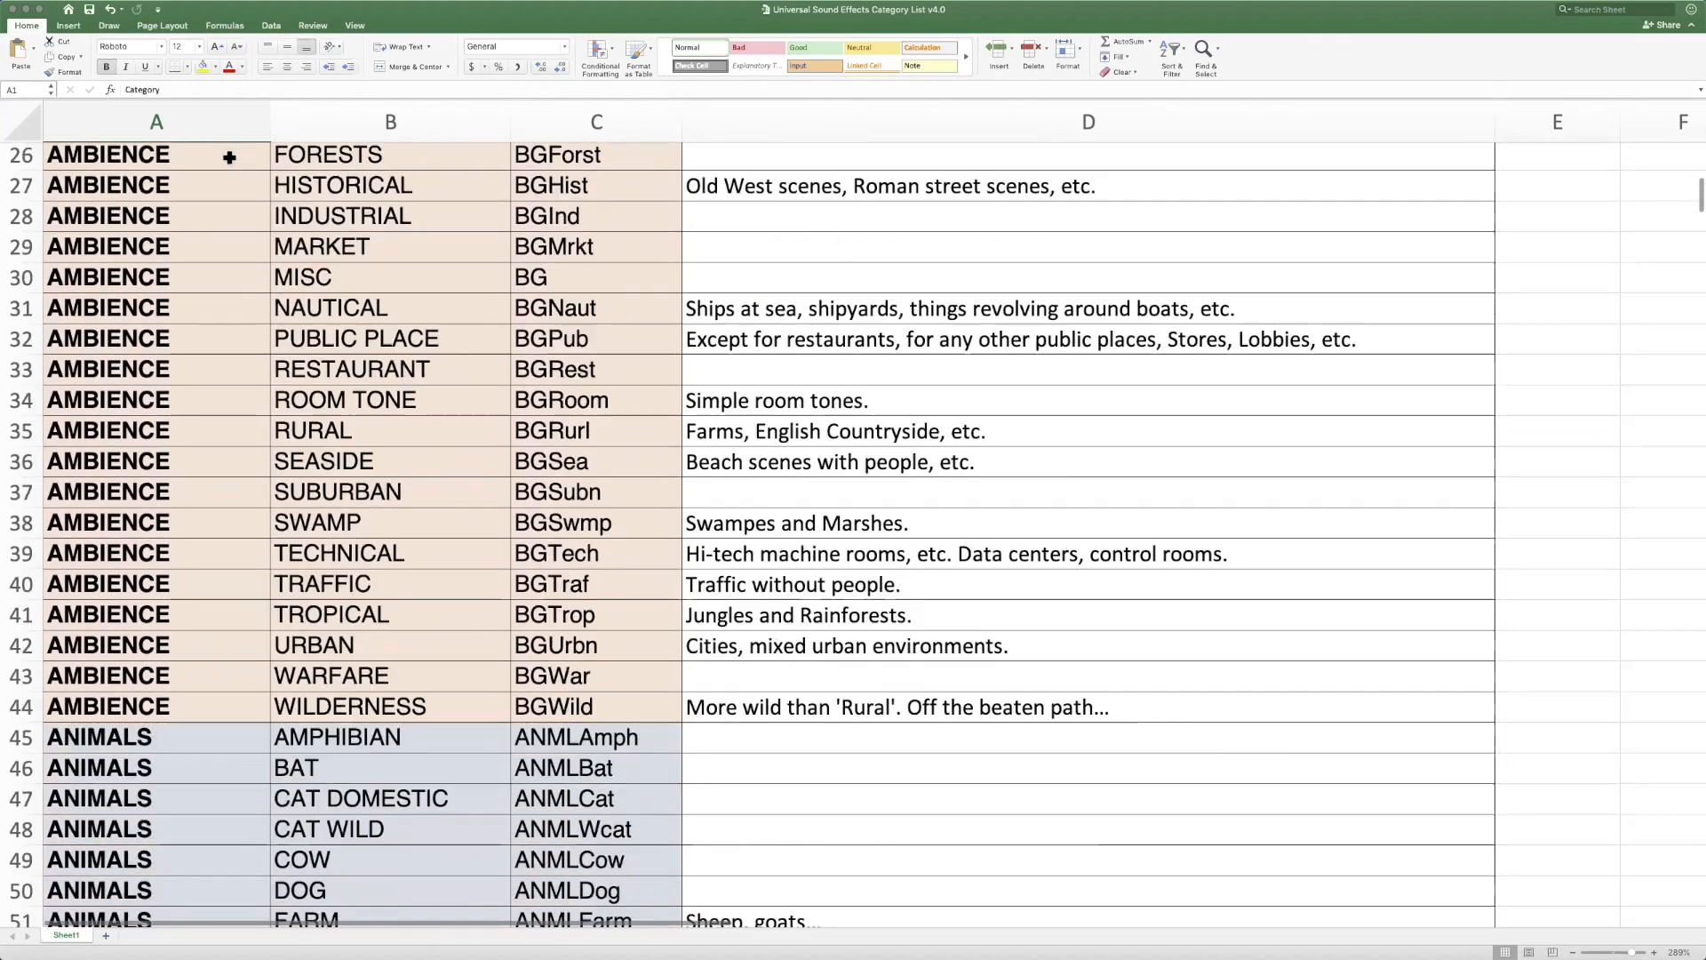
{"action": "scroll", "coordinate": [229, 157], "scroll_direction": "down", "scroll_amount": 12}
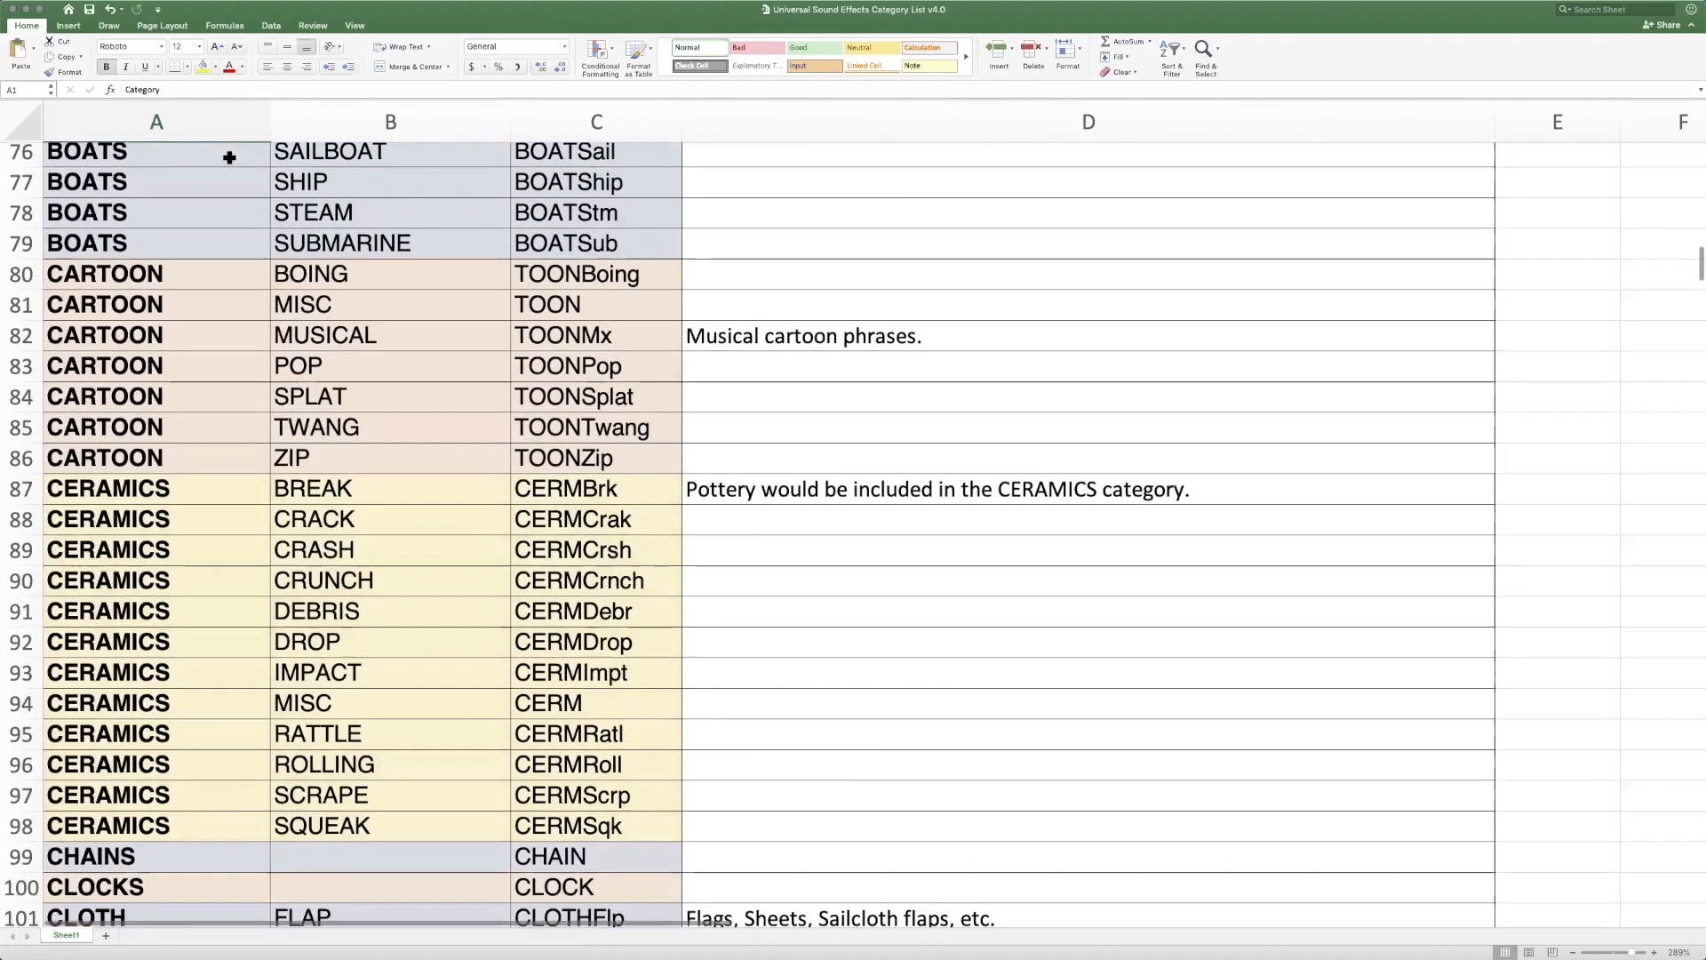
{"action": "scroll", "coordinate": [229, 157], "scroll_direction": "down", "scroll_amount": 13}
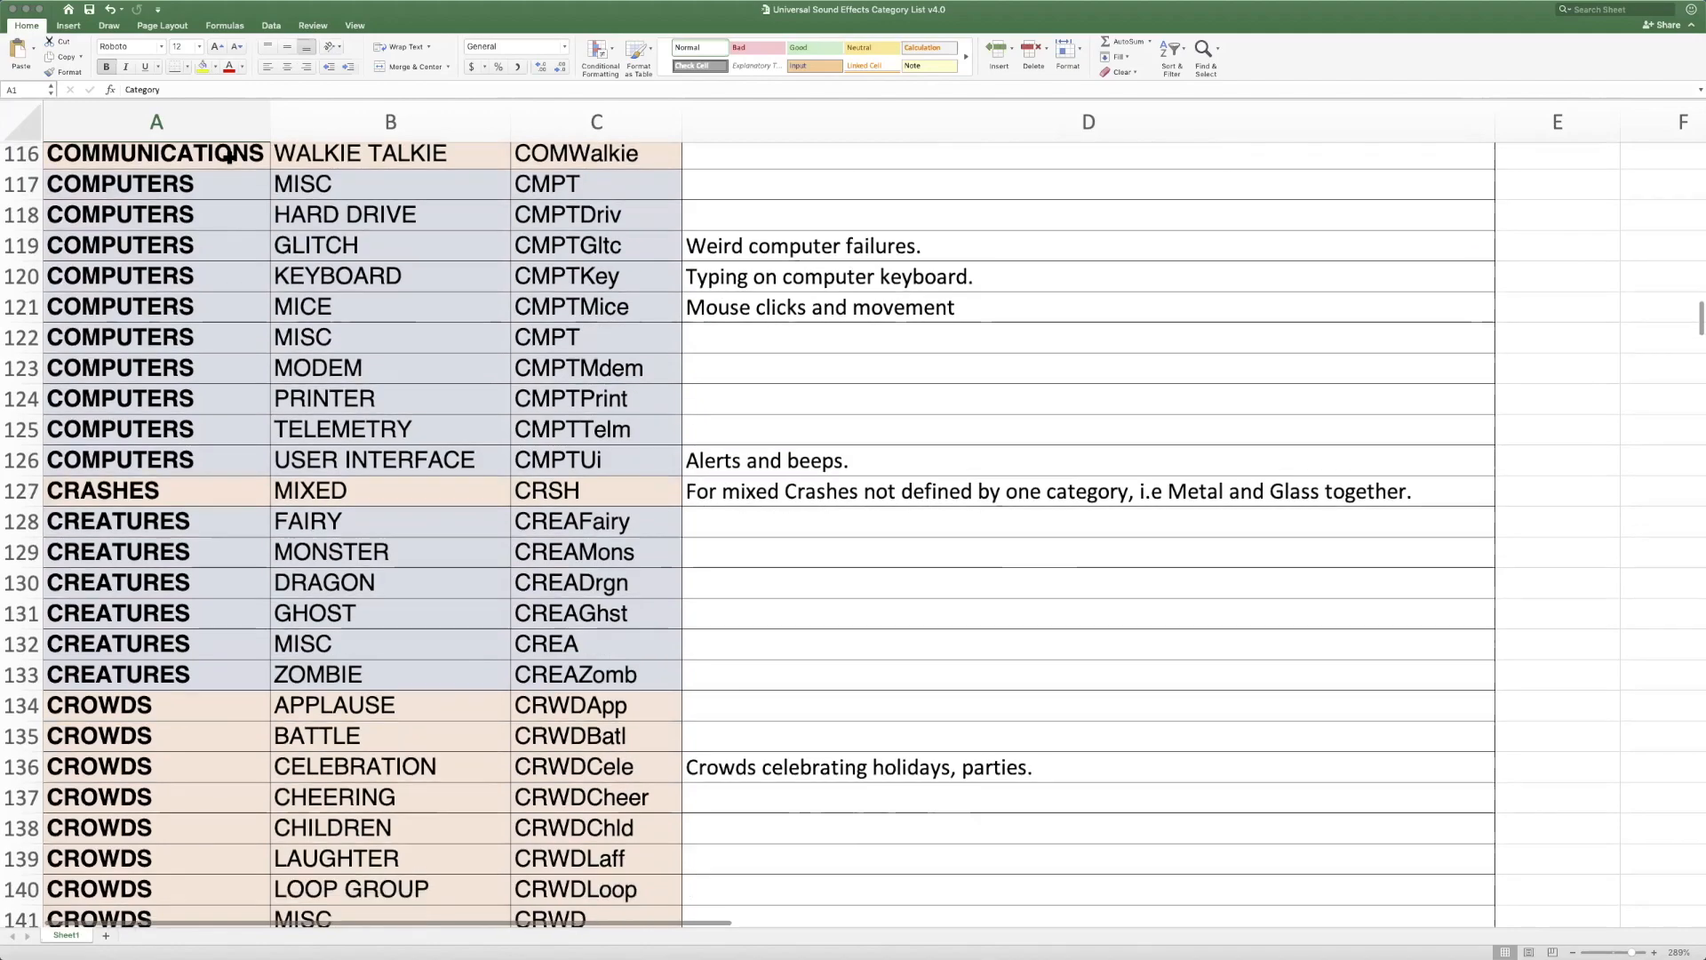
{"action": "scroll", "coordinate": [230, 157], "scroll_direction": "down", "scroll_amount": 12}
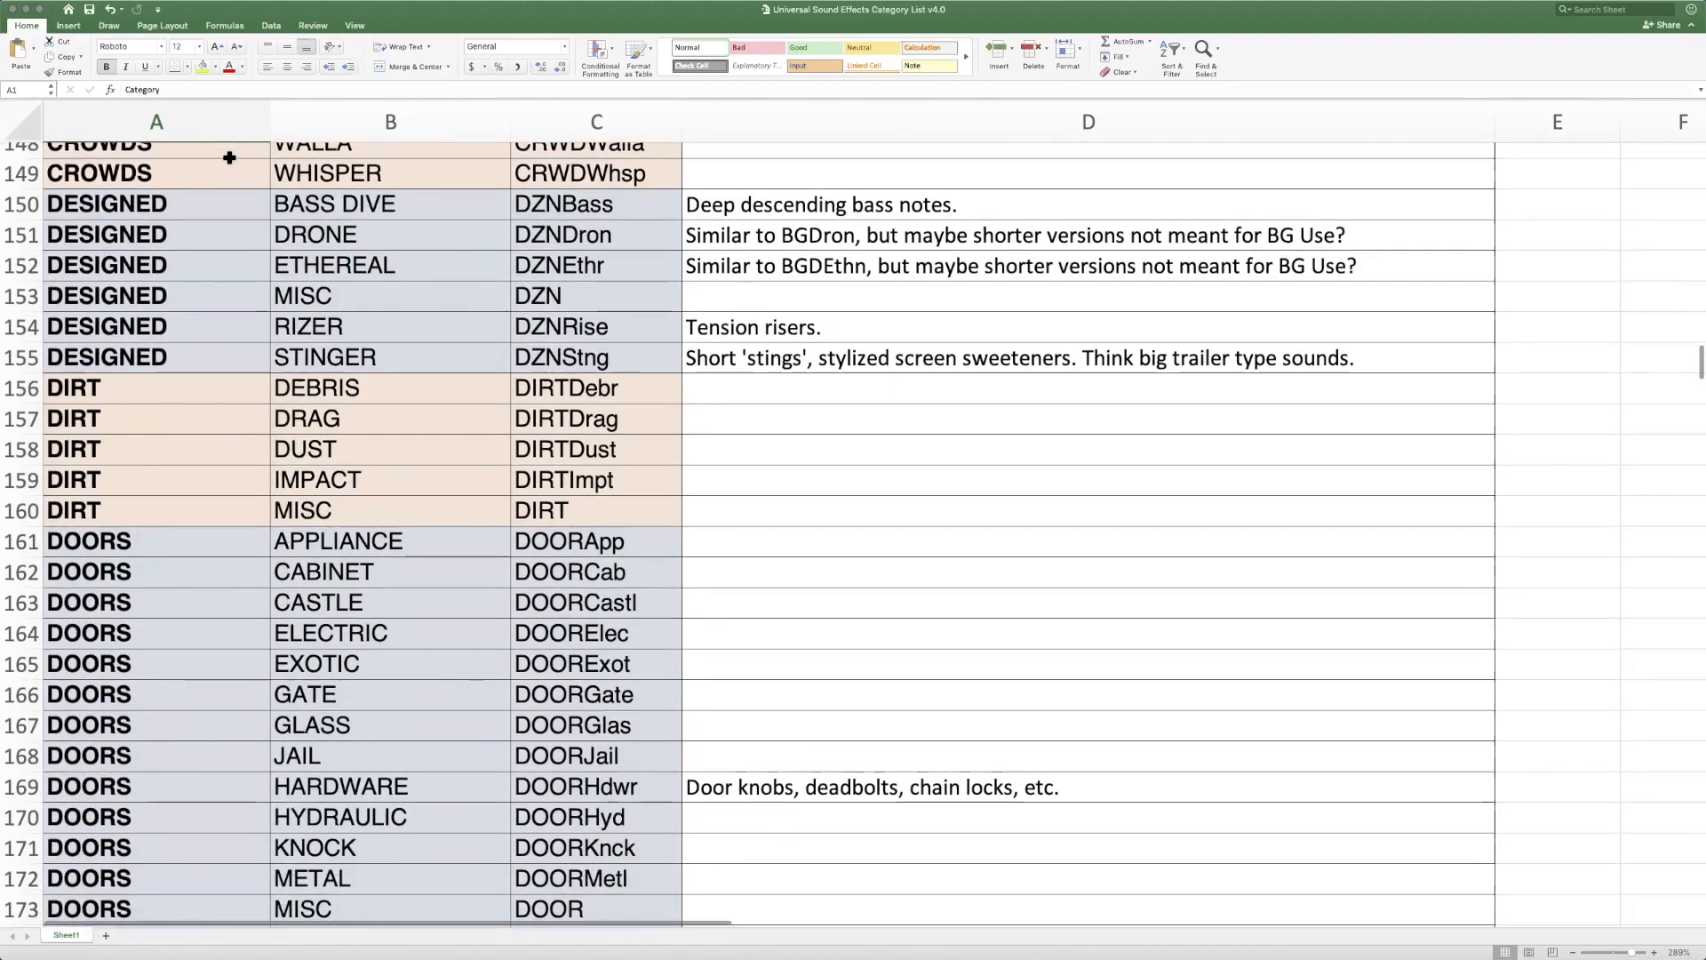
{"action": "scroll", "coordinate": [229, 157], "scroll_direction": "down", "scroll_amount": 2}
{"action": "scroll", "coordinate": [229, 158], "scroll_direction": "up", "scroll_amount": 20}
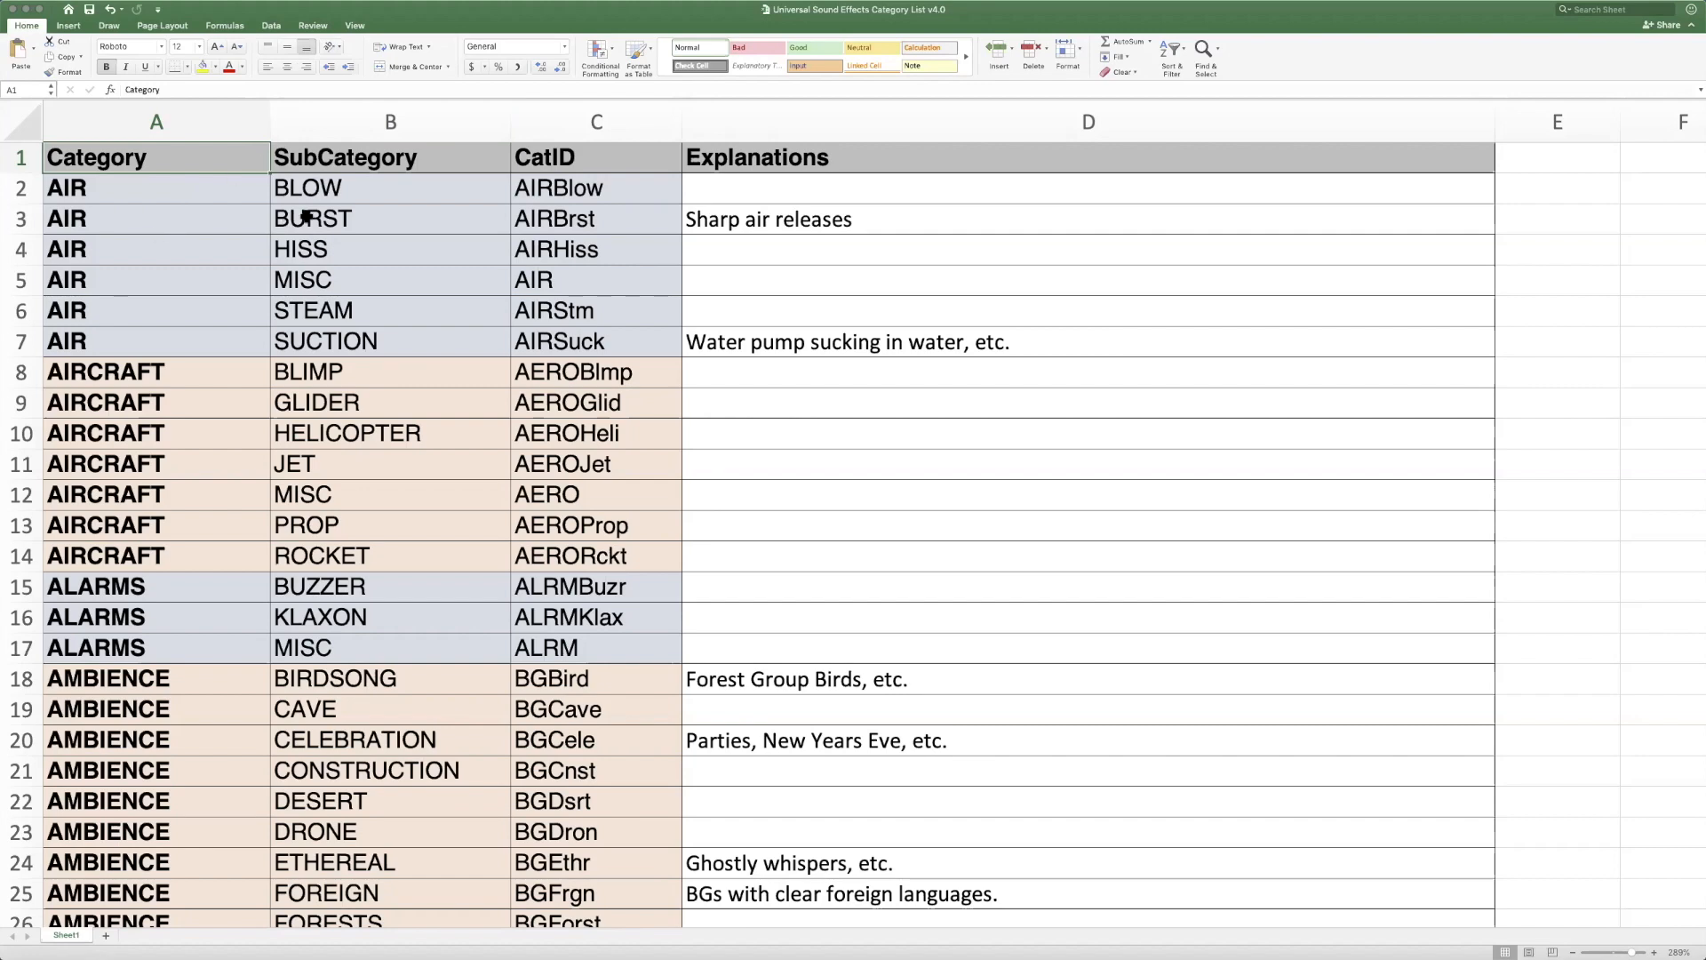
Examine the AMBIENCE category's subcategories such as BIRDSONG and FORESTS, together with their matching CatIDs
{"action": "scroll", "coordinate": [306, 217], "scroll_direction": "down", "scroll_amount": 5}
{"action": "scroll", "coordinate": [305, 217], "scroll_direction": "down", "scroll_amount": 4}
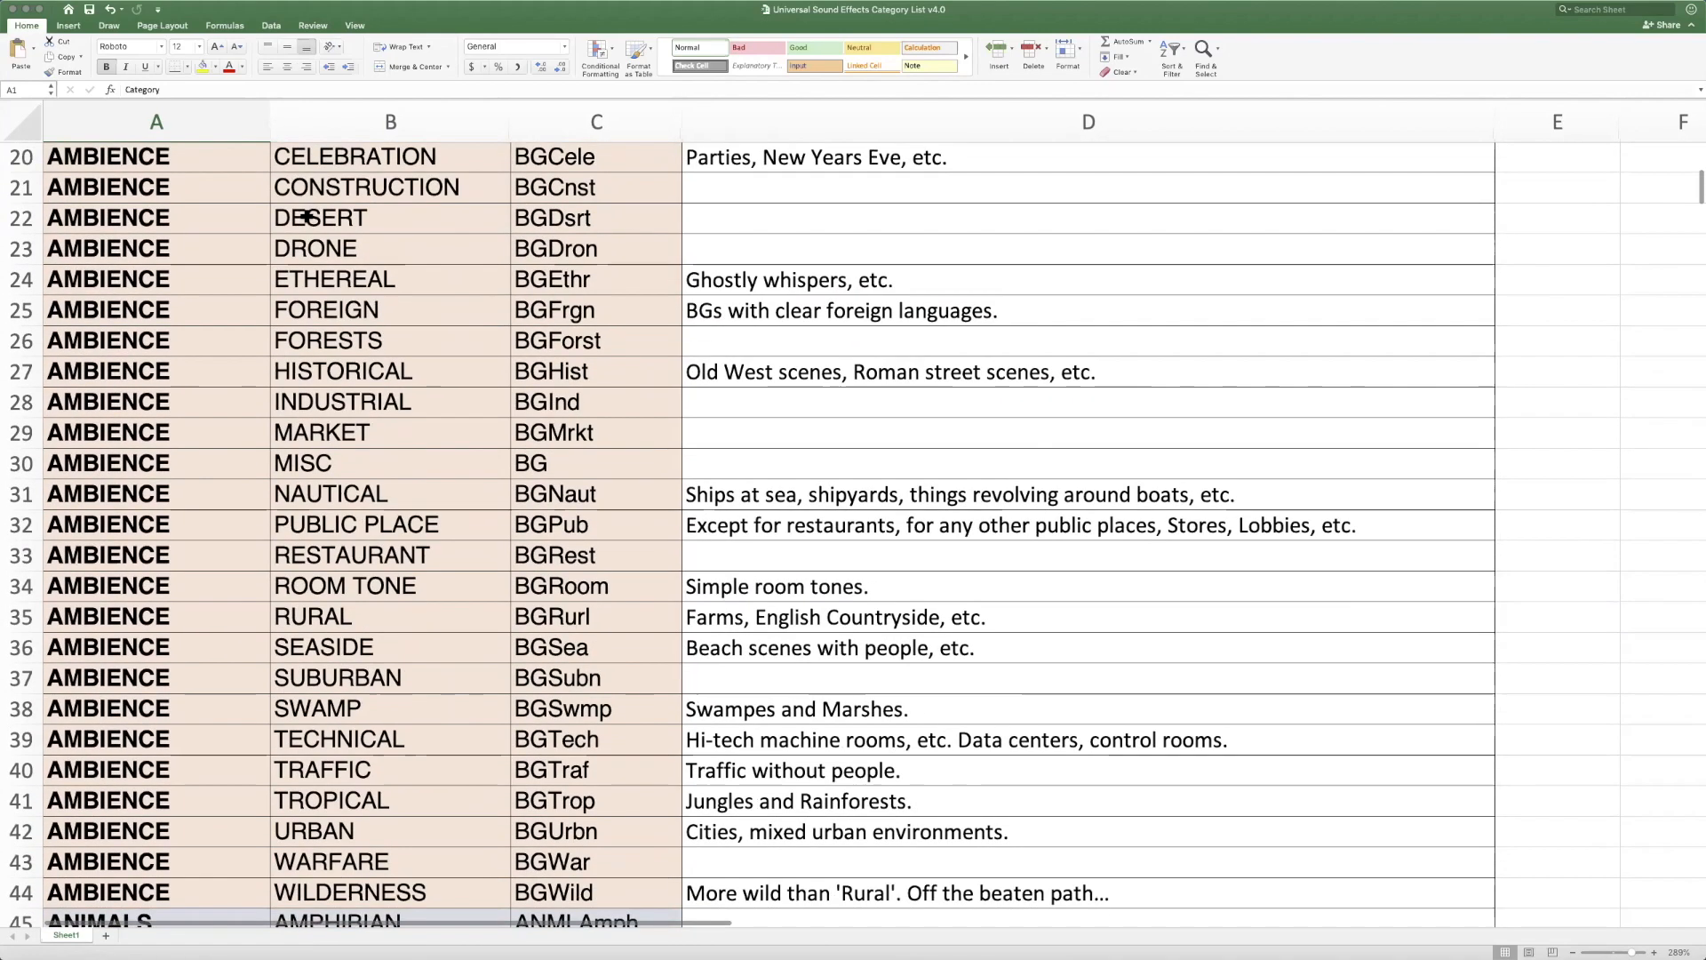
{"action": "scroll", "coordinate": [305, 217], "scroll_direction": "up", "scroll_amount": 9}
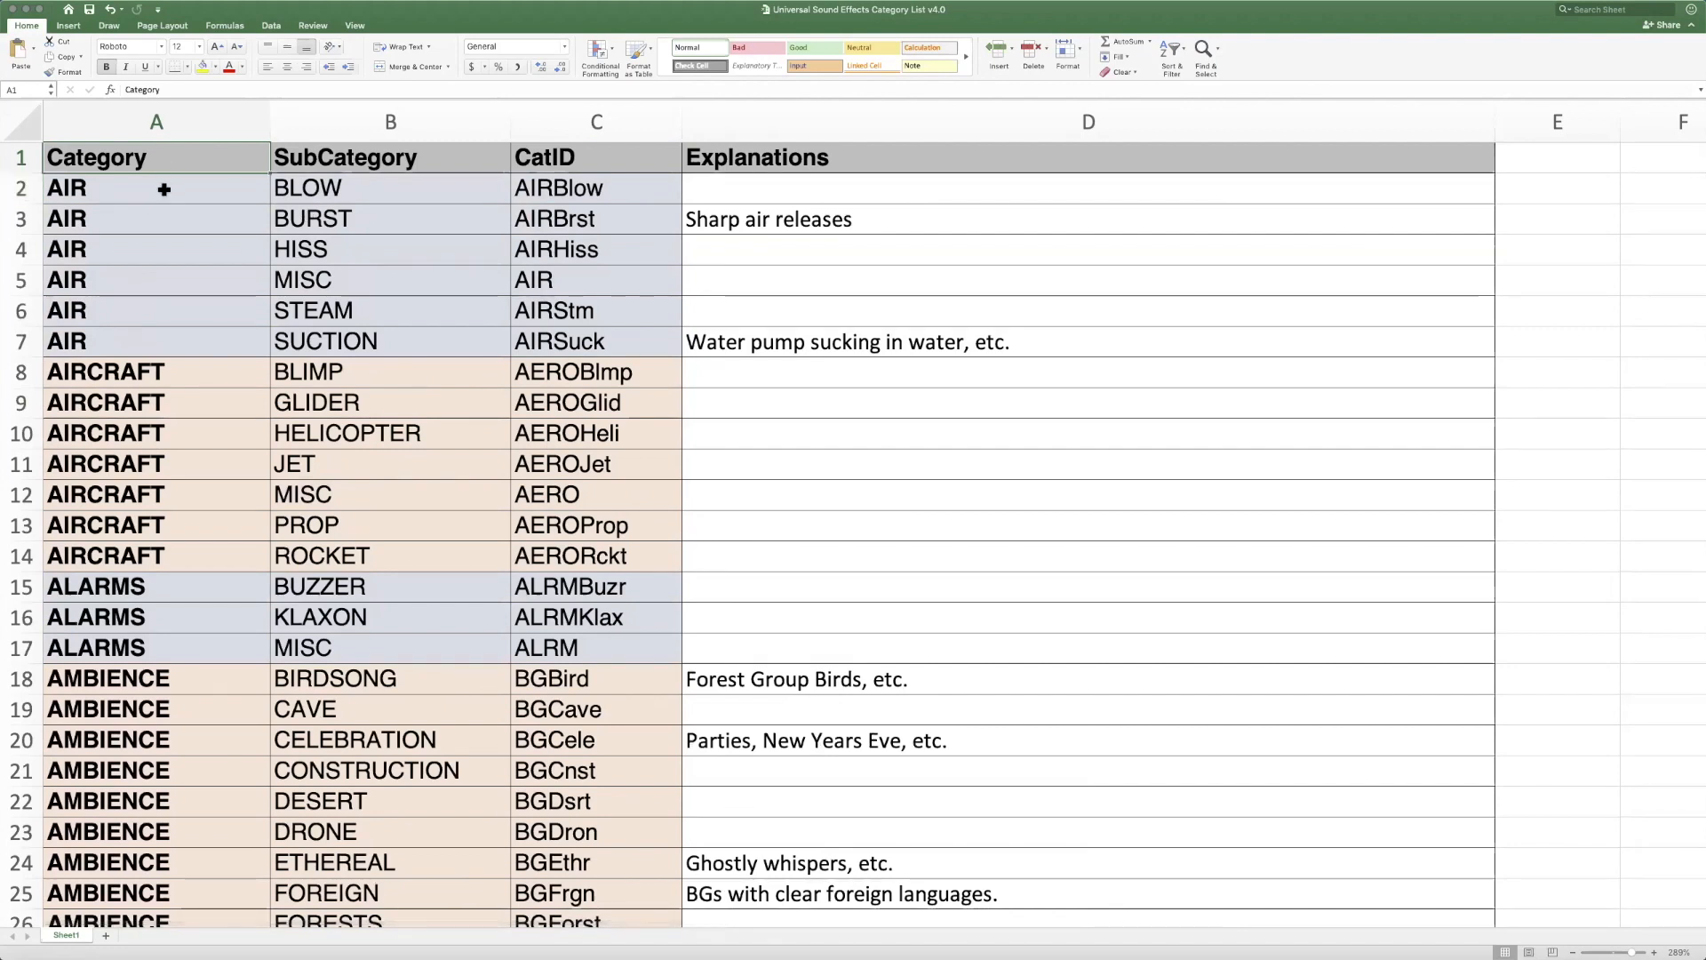
{"action": "scroll", "coordinate": [162, 185], "scroll_direction": "down", "scroll_amount": 5}
{"action": "left_click", "coordinate": [190, 354]}
{"action": "left_click", "coordinate": [392, 330]}
{"action": "scroll", "coordinate": [393, 333], "scroll_direction": "down", "scroll_amount": 5}
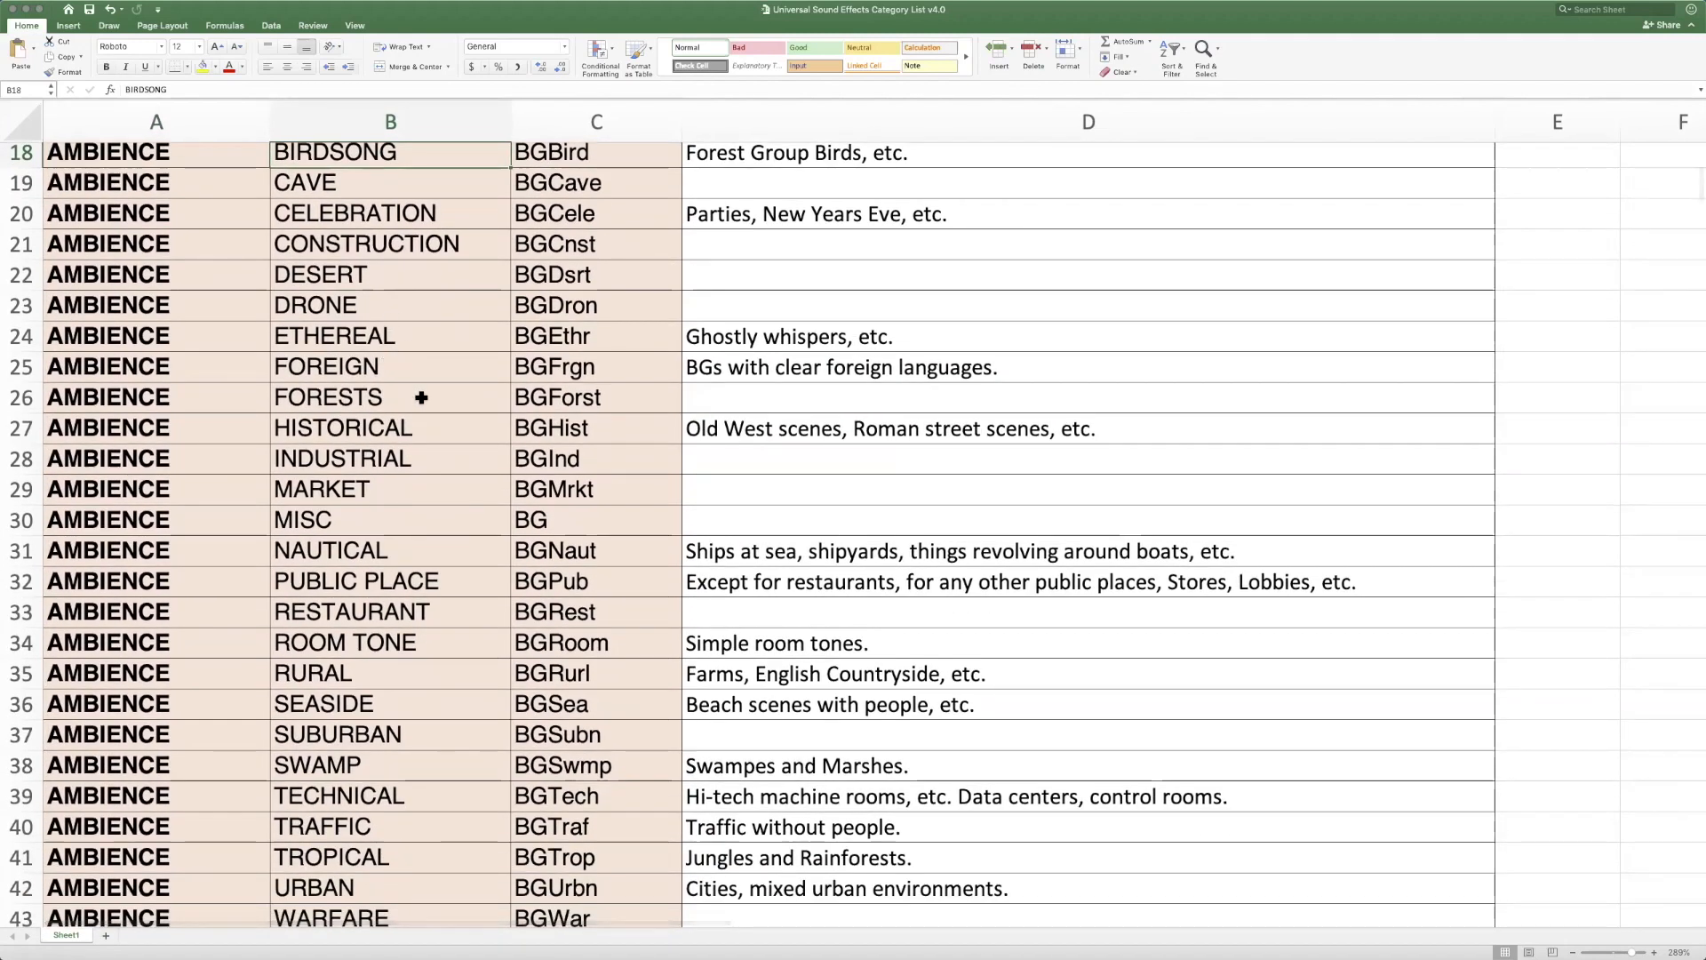
{"action": "left_click", "coordinate": [635, 341]}
{"action": "left_click", "coordinate": [616, 396]}
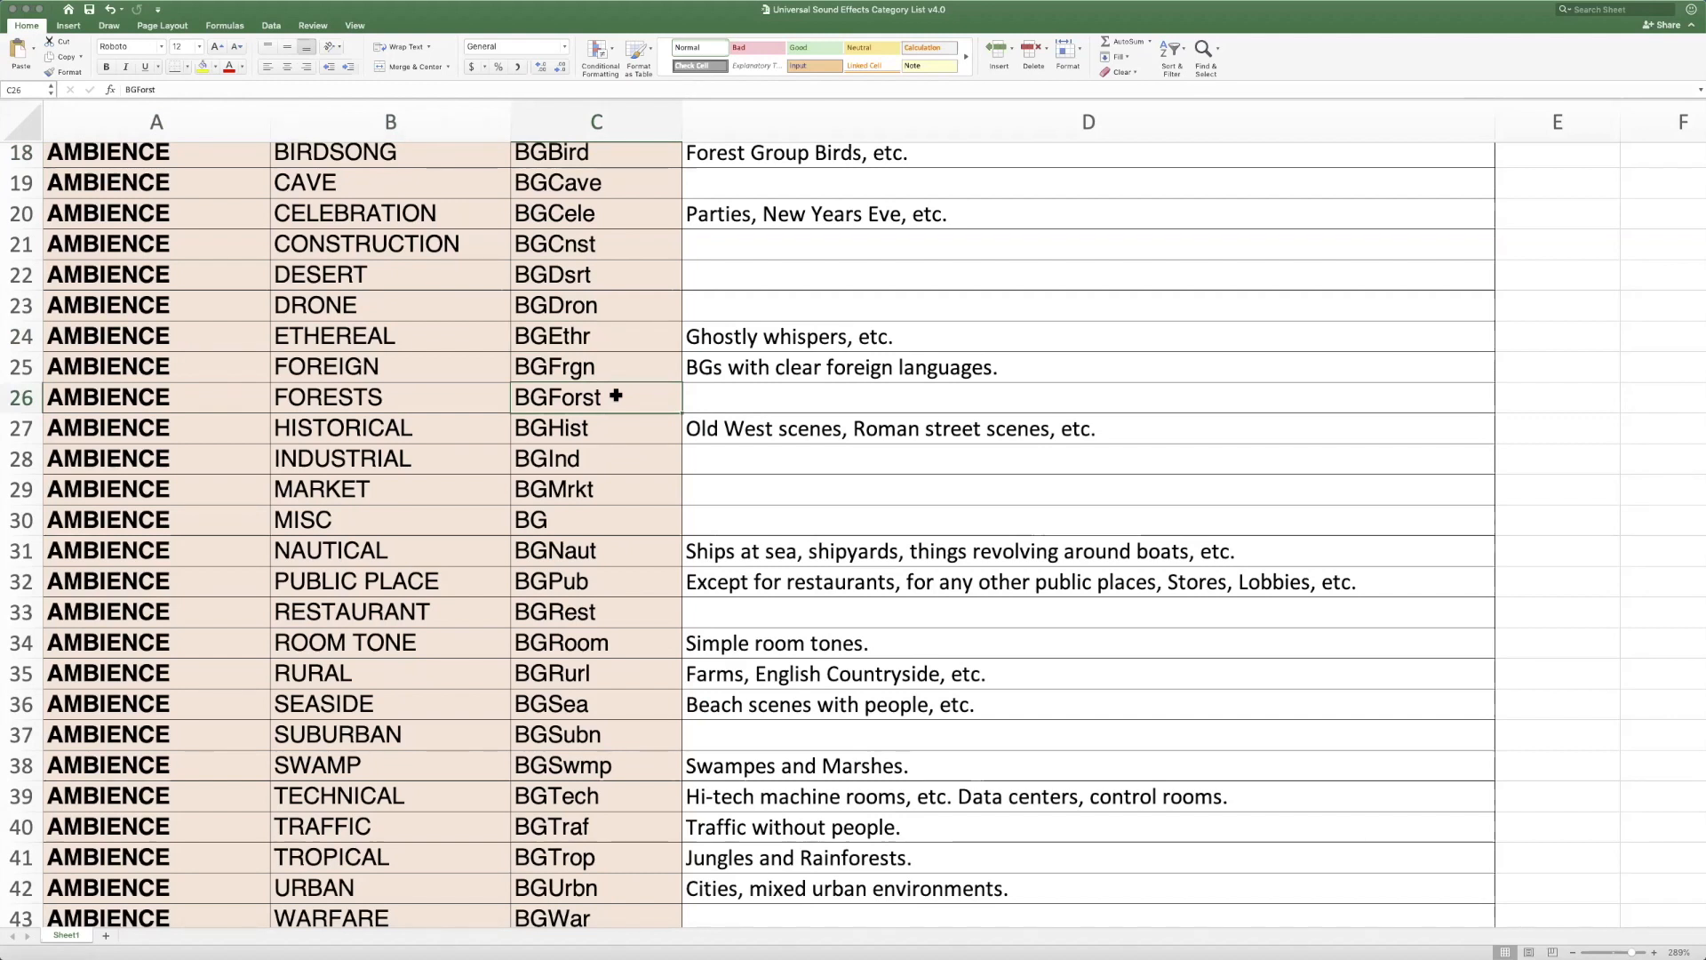
{"action": "scroll", "coordinate": [616, 396], "scroll_direction": "down", "scroll_amount": 2}
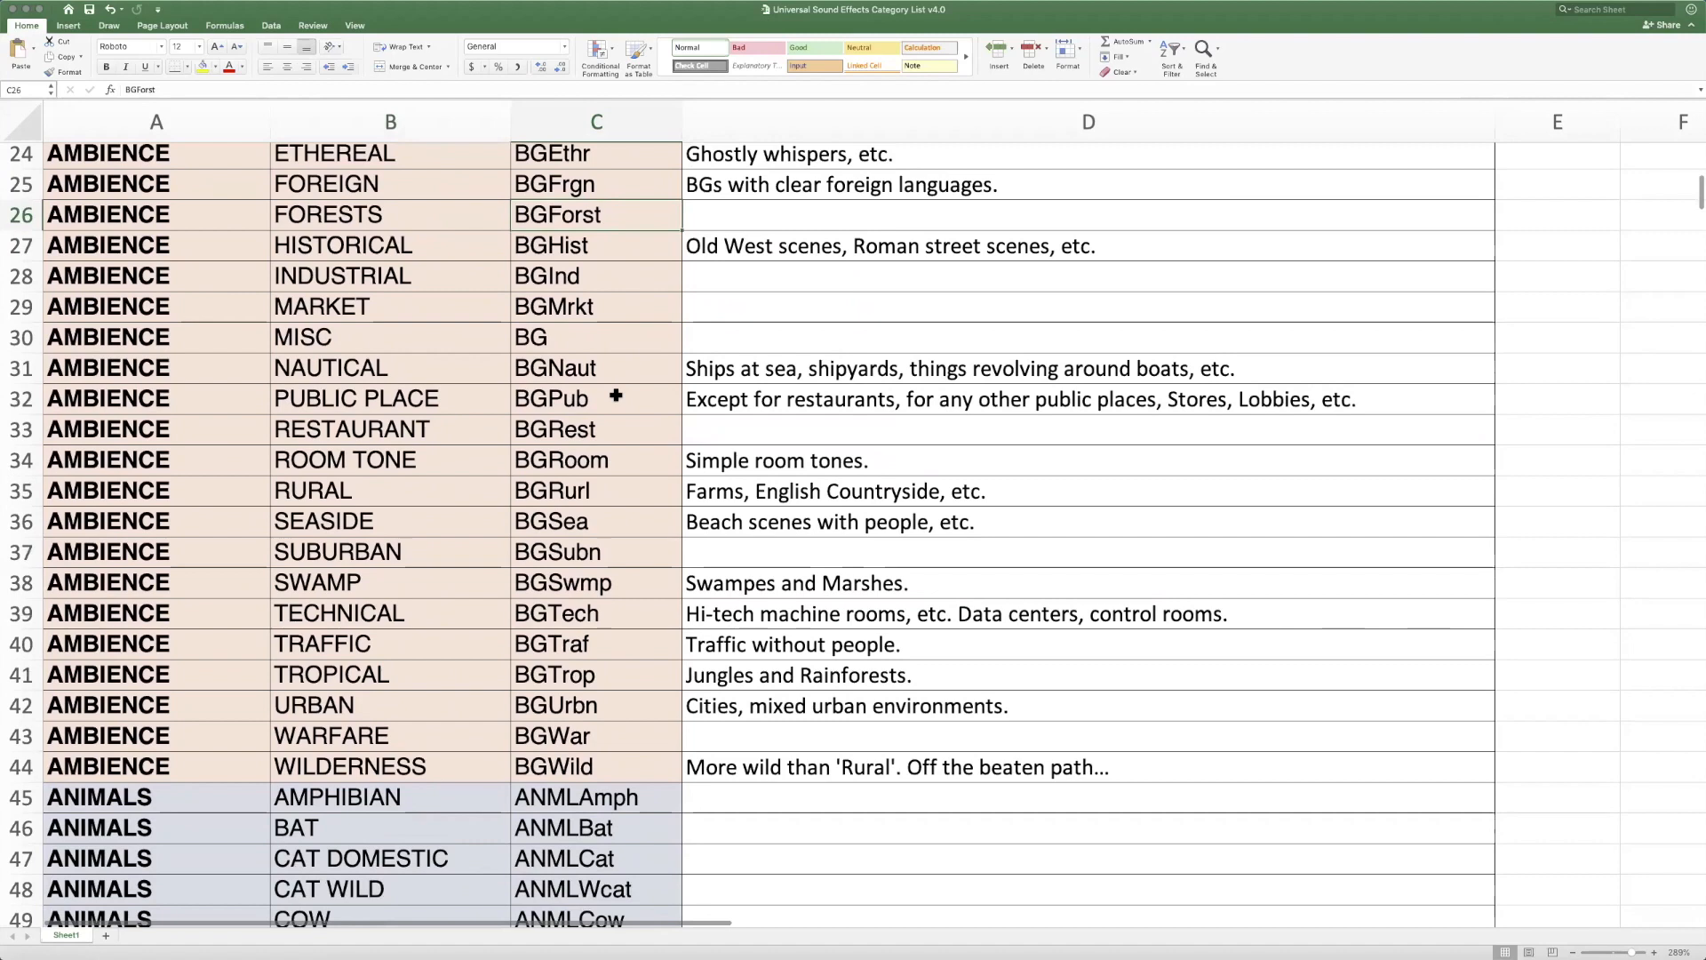
{"action": "scroll", "coordinate": [616, 394], "scroll_direction": "down", "scroll_amount": 1}
{"action": "scroll", "coordinate": [616, 395], "scroll_direction": "up", "scroll_amount": 8}
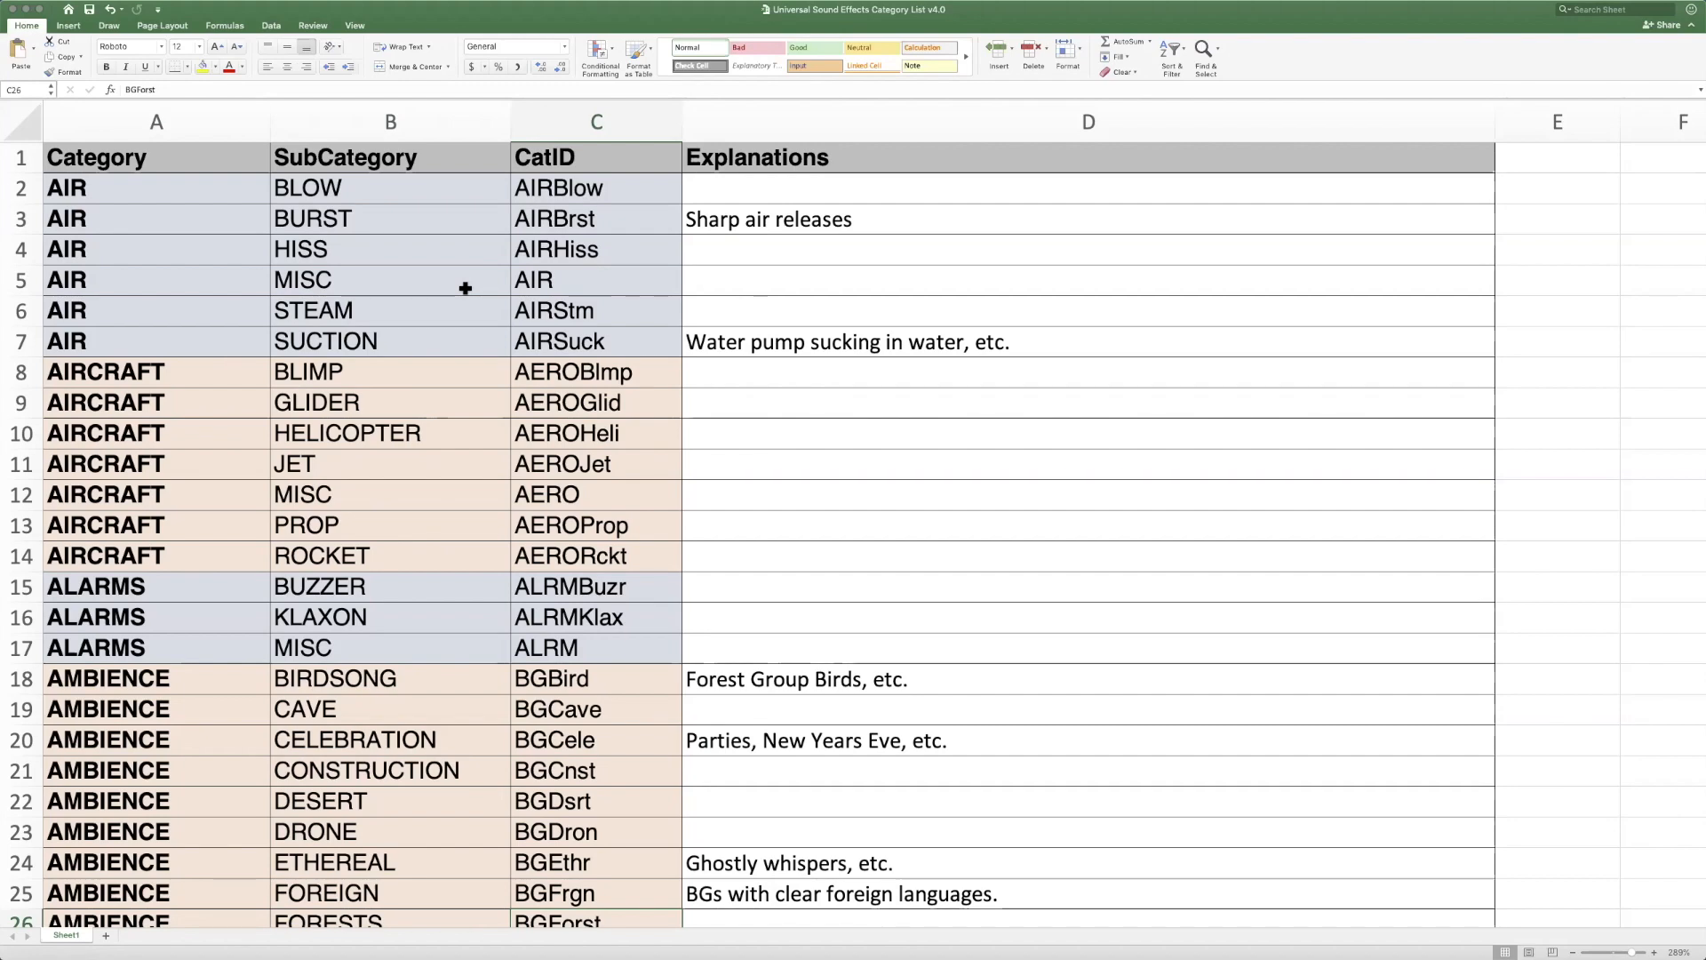
Examine the DESIGNED category's subcategories from BASS DIVE to STINGER and select the CatID DZNBass
{"action": "scroll", "coordinate": [465, 288], "scroll_direction": "down", "scroll_amount": 15}
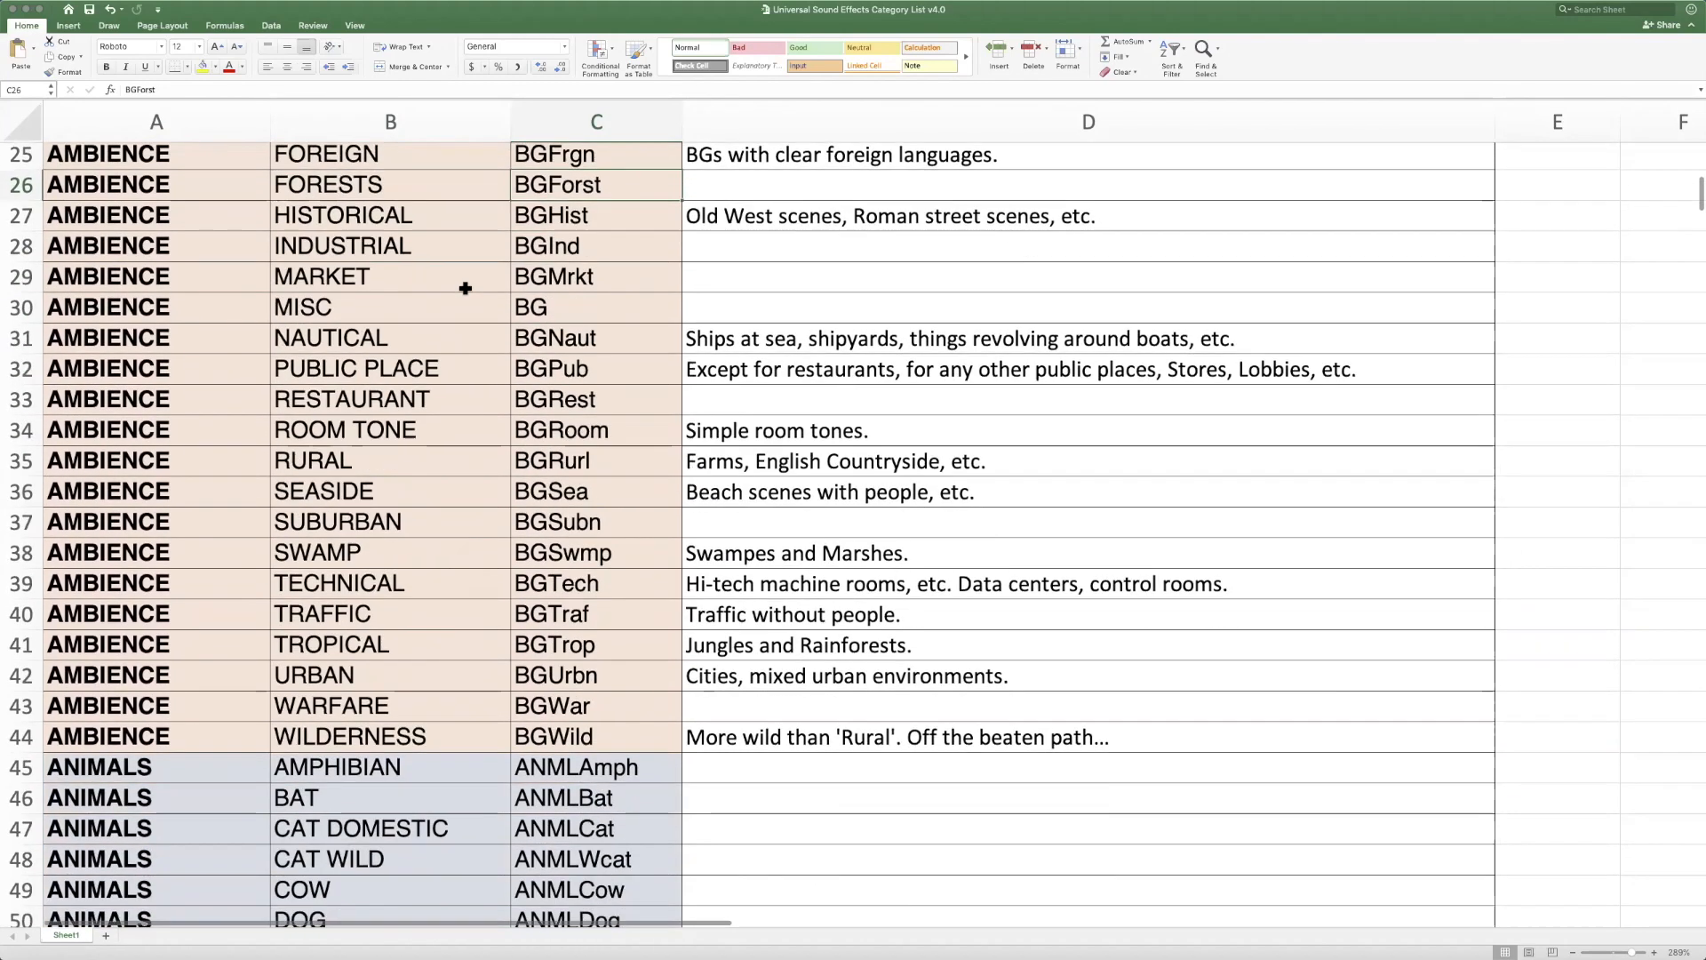
{"action": "scroll", "coordinate": [465, 288], "scroll_direction": "down", "scroll_amount": 20}
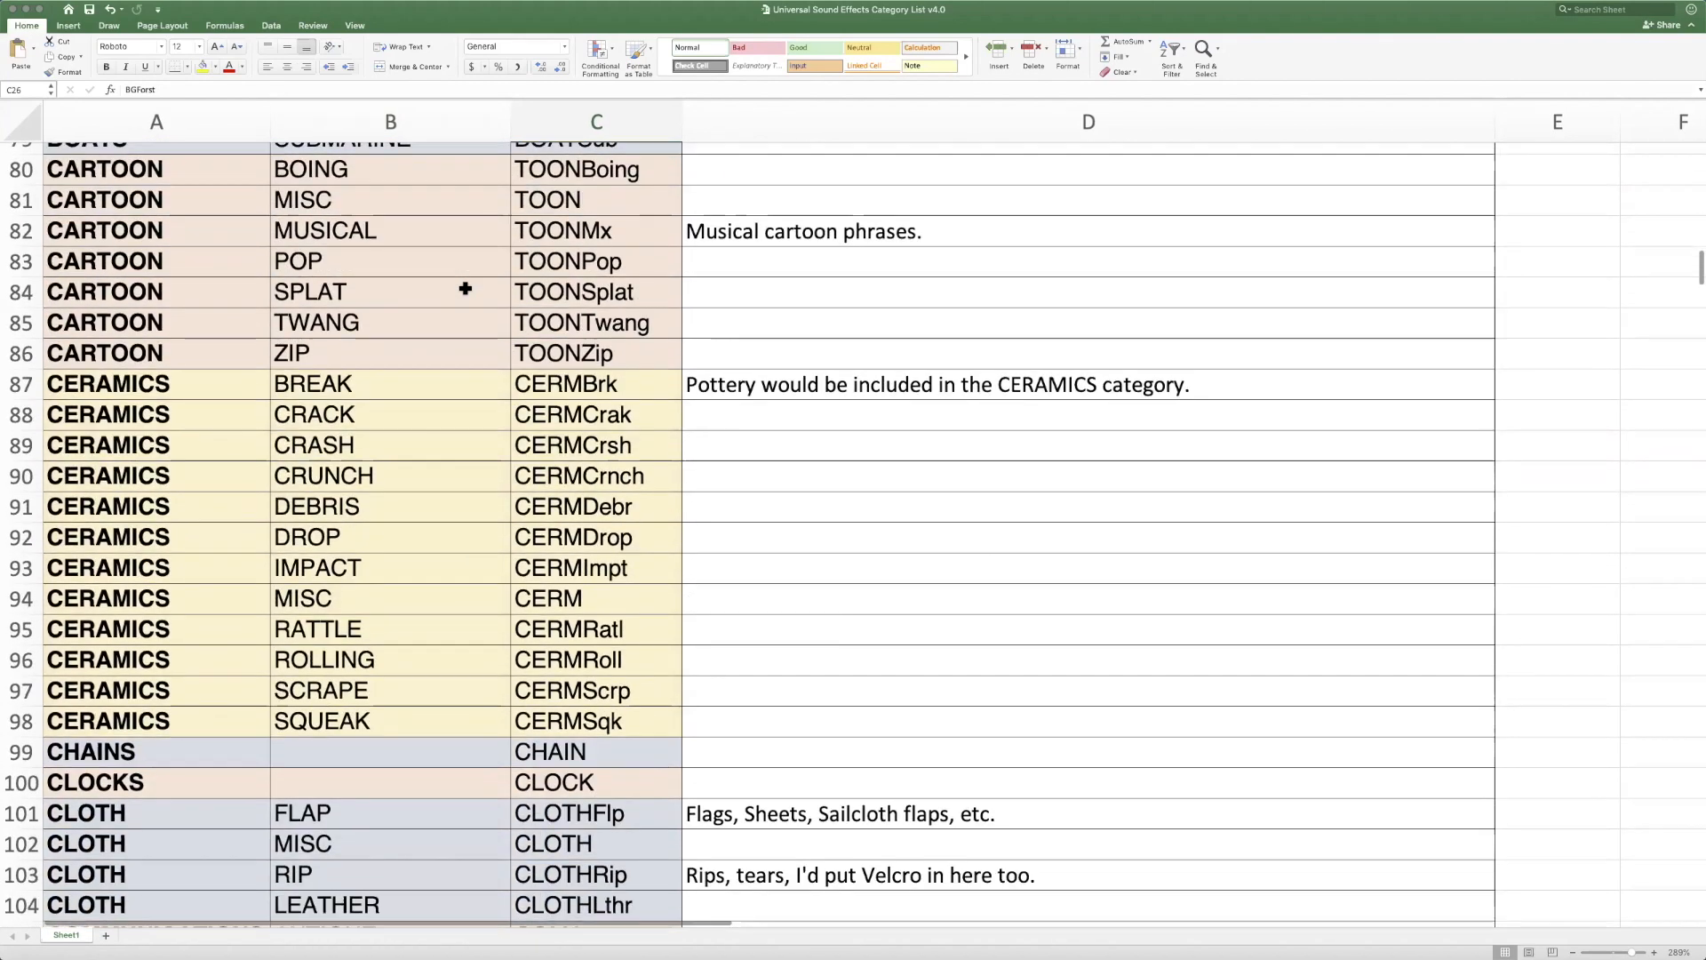
{"action": "scroll", "coordinate": [465, 288], "scroll_direction": "down", "scroll_amount": 12}
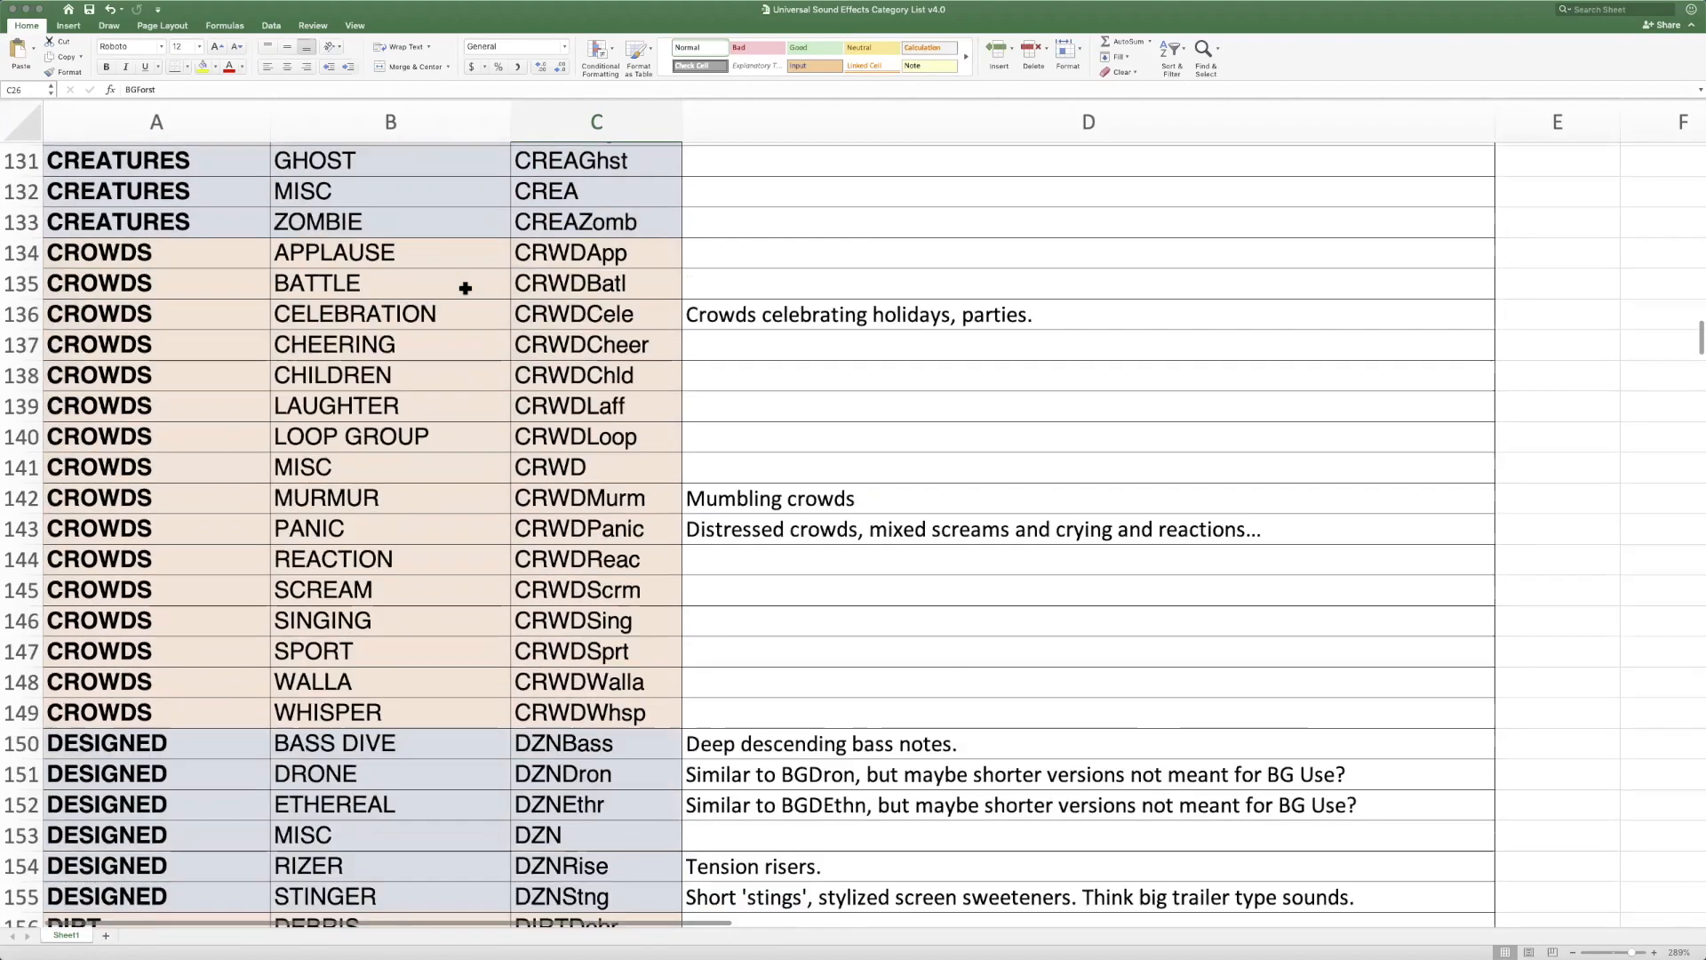
{"action": "left_click", "coordinate": [198, 437]}
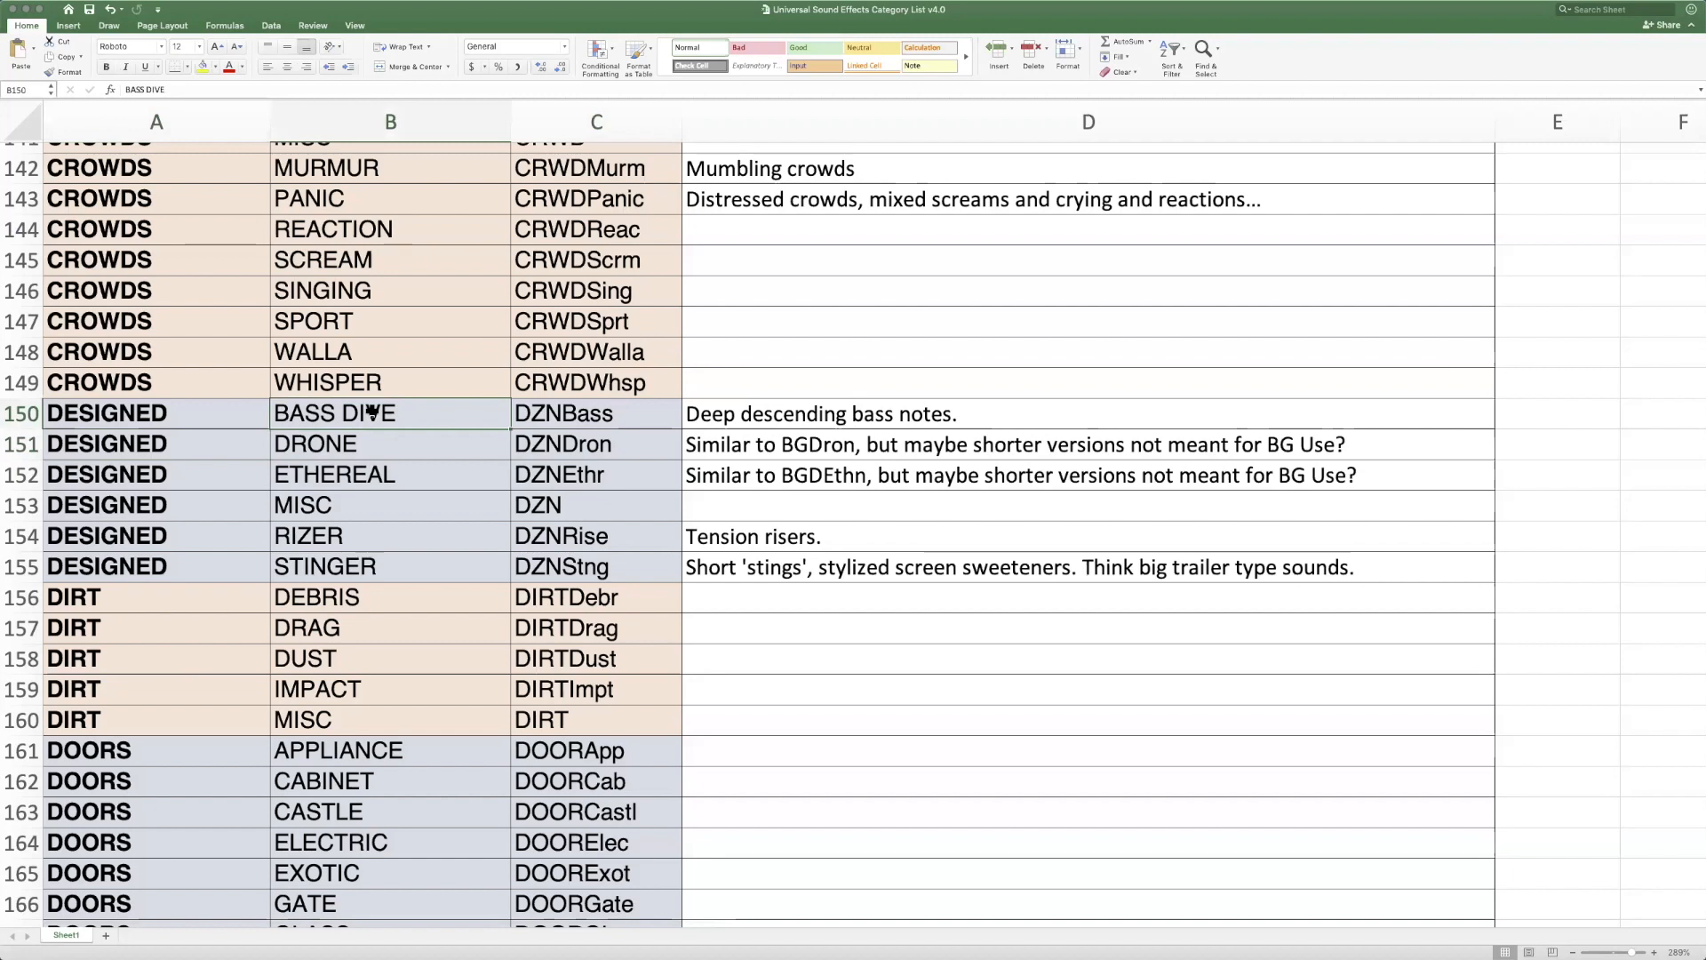
{"action": "left_click", "coordinate": [427, 562], "text": "shift"}
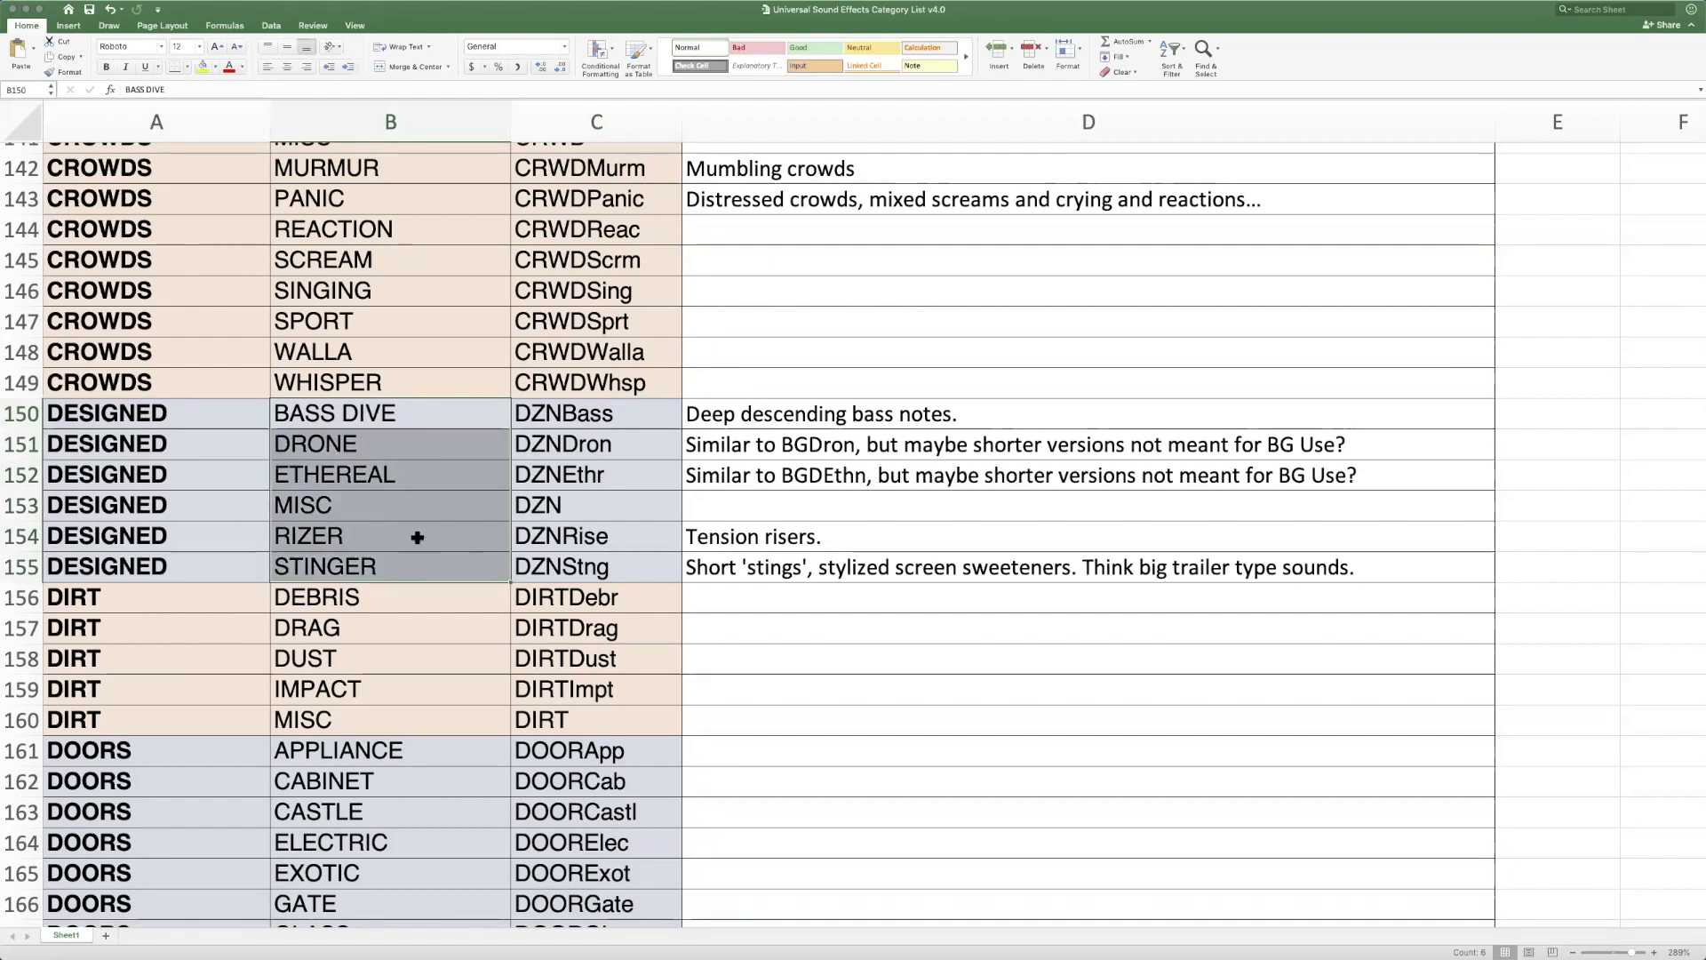
{"action": "left_click", "coordinate": [377, 407]}
{"action": "left_click", "coordinate": [387, 565]}
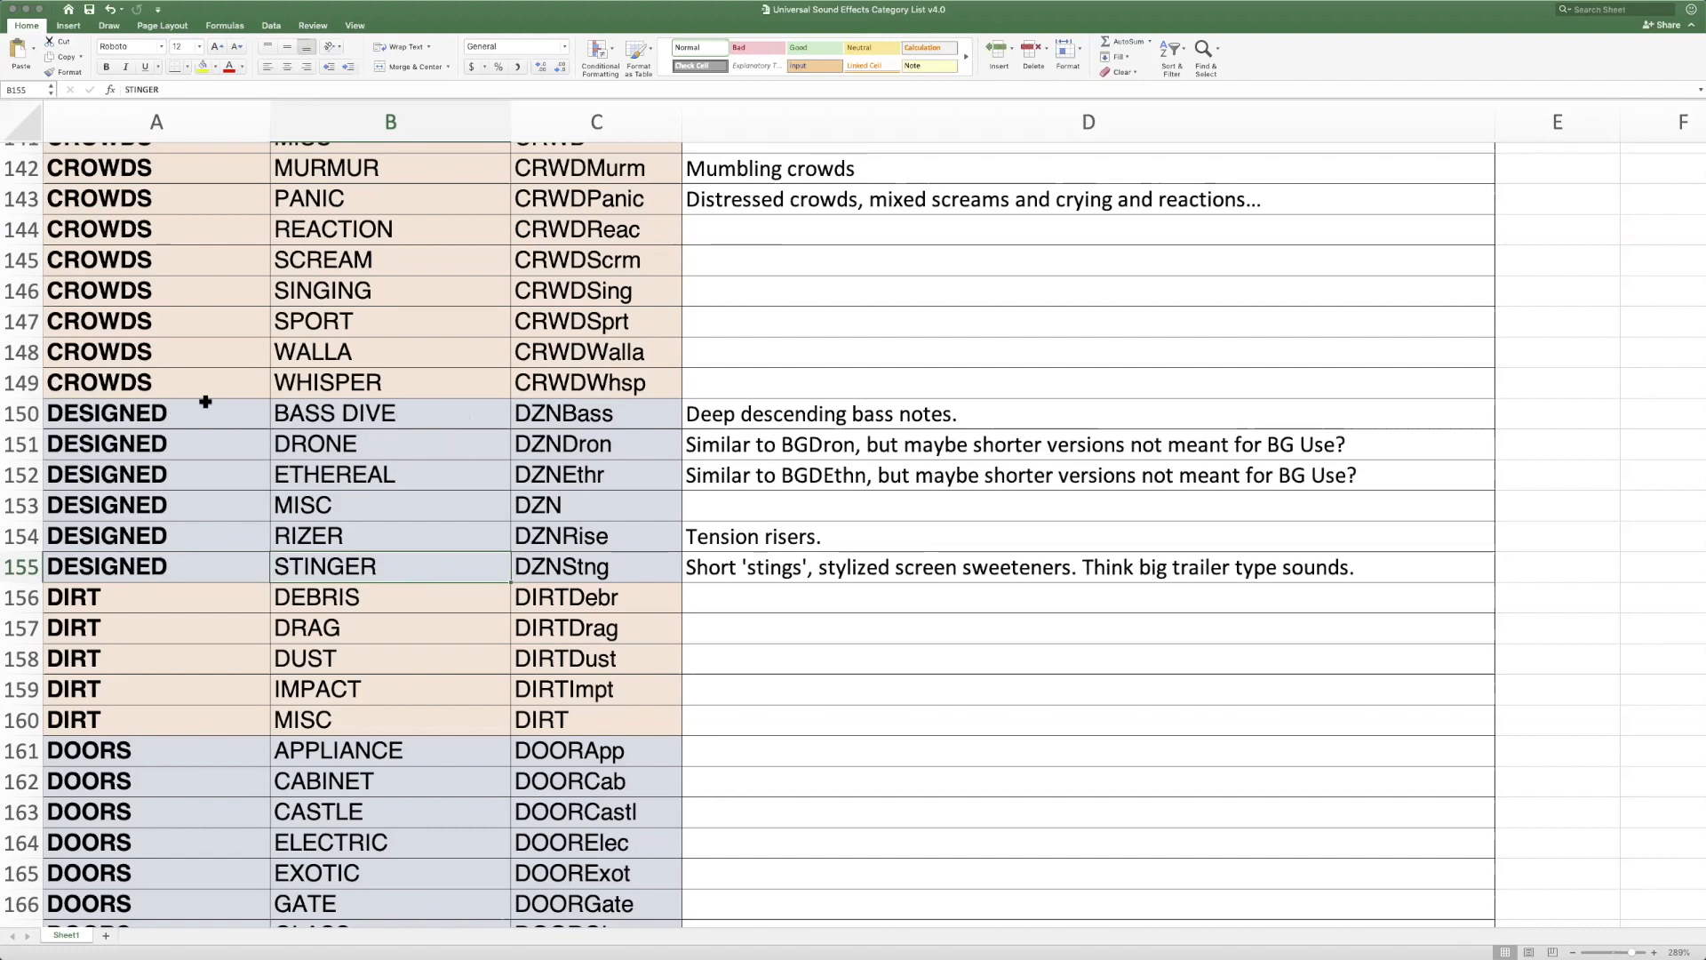
{"action": "left_click", "coordinate": [569, 414]}
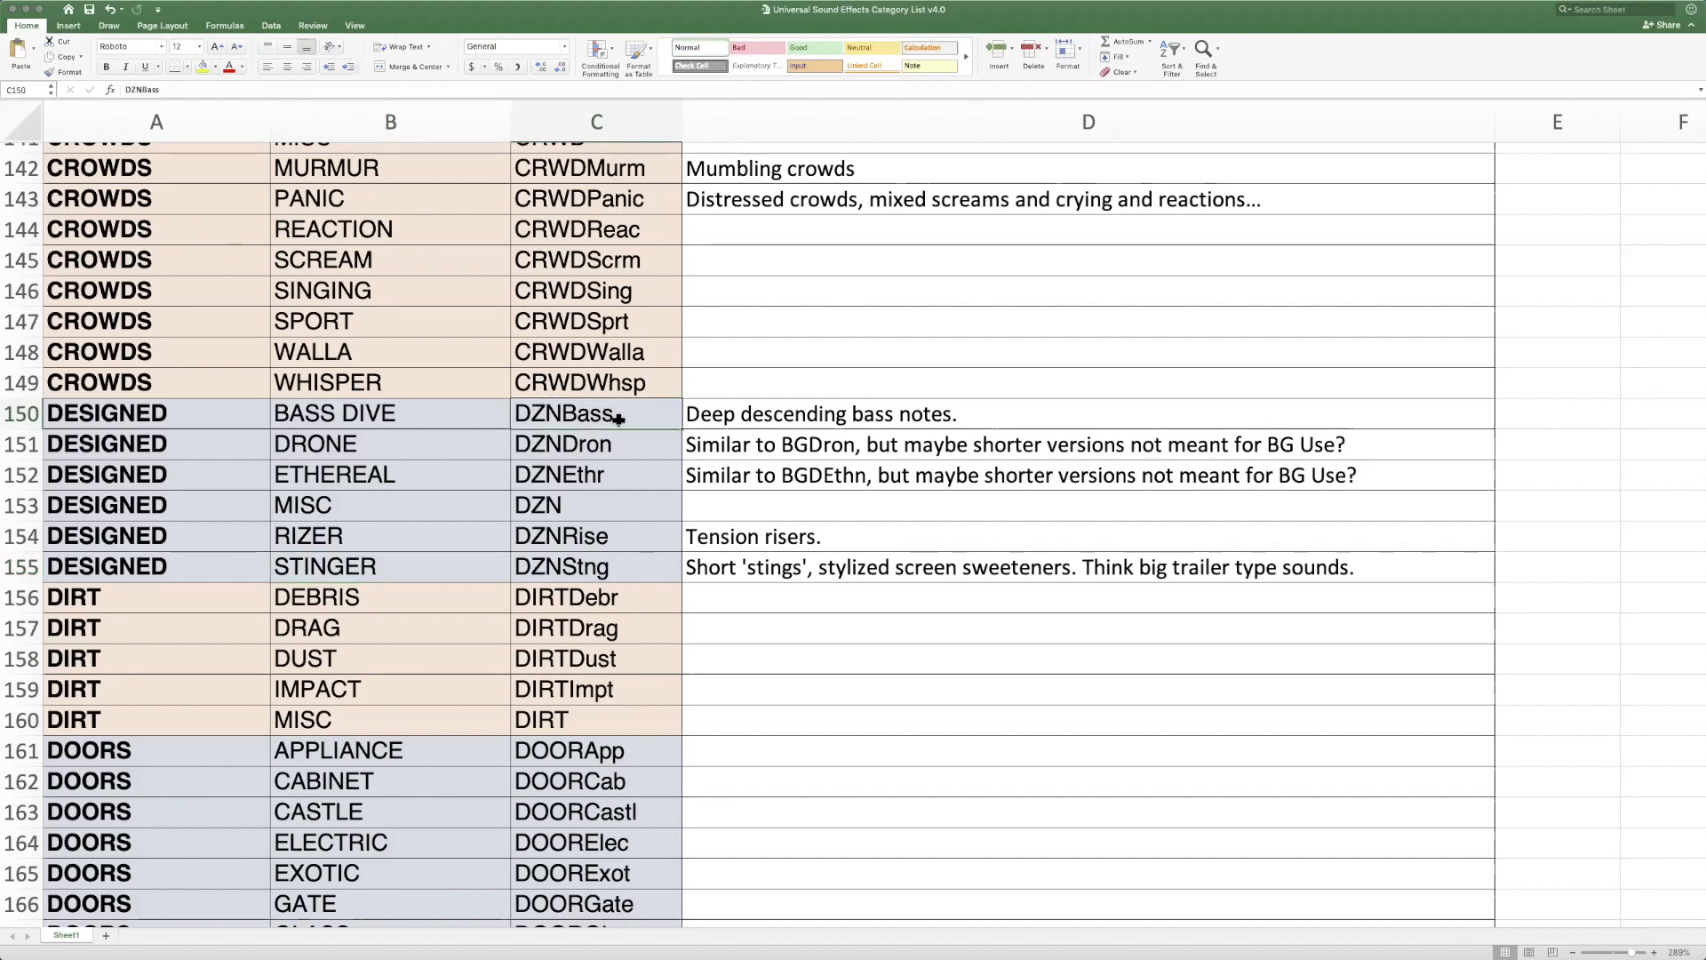
Compare how the CatIDs abbreviate category and subcategory in the CROWDS and CERAMICS rows, selecting CRWDWhsp and CERMBrk
{"action": "left_click", "coordinate": [622, 385]}
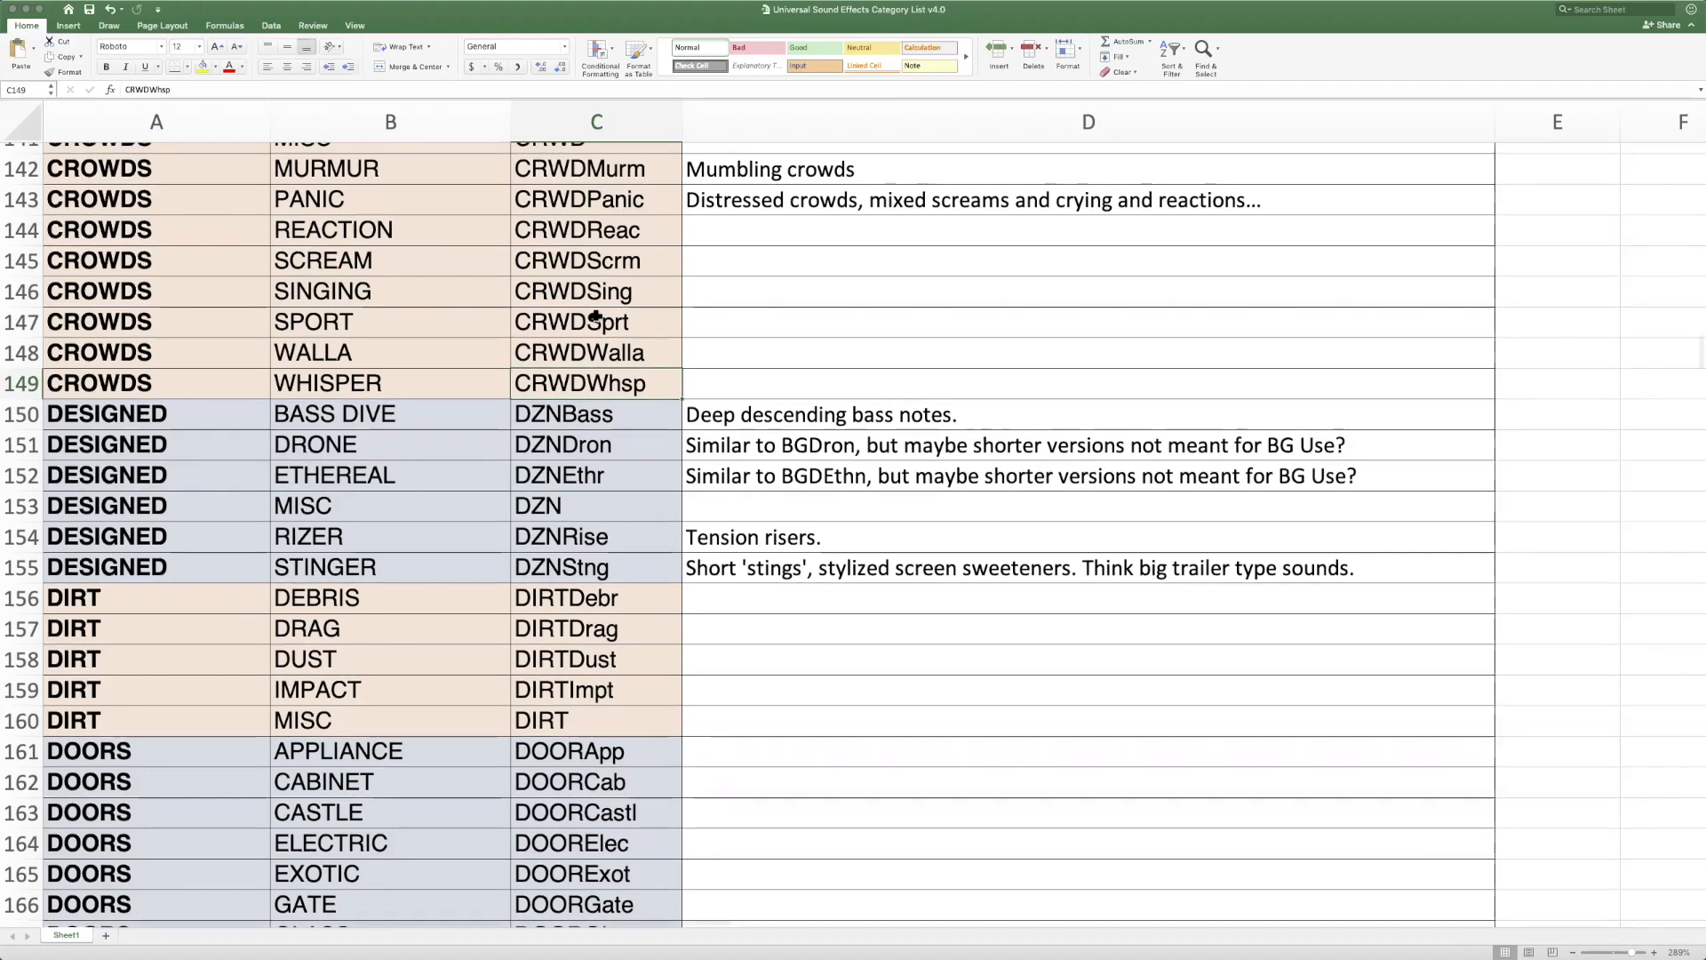
{"action": "scroll", "coordinate": [595, 317], "scroll_direction": "up", "scroll_amount": 7}
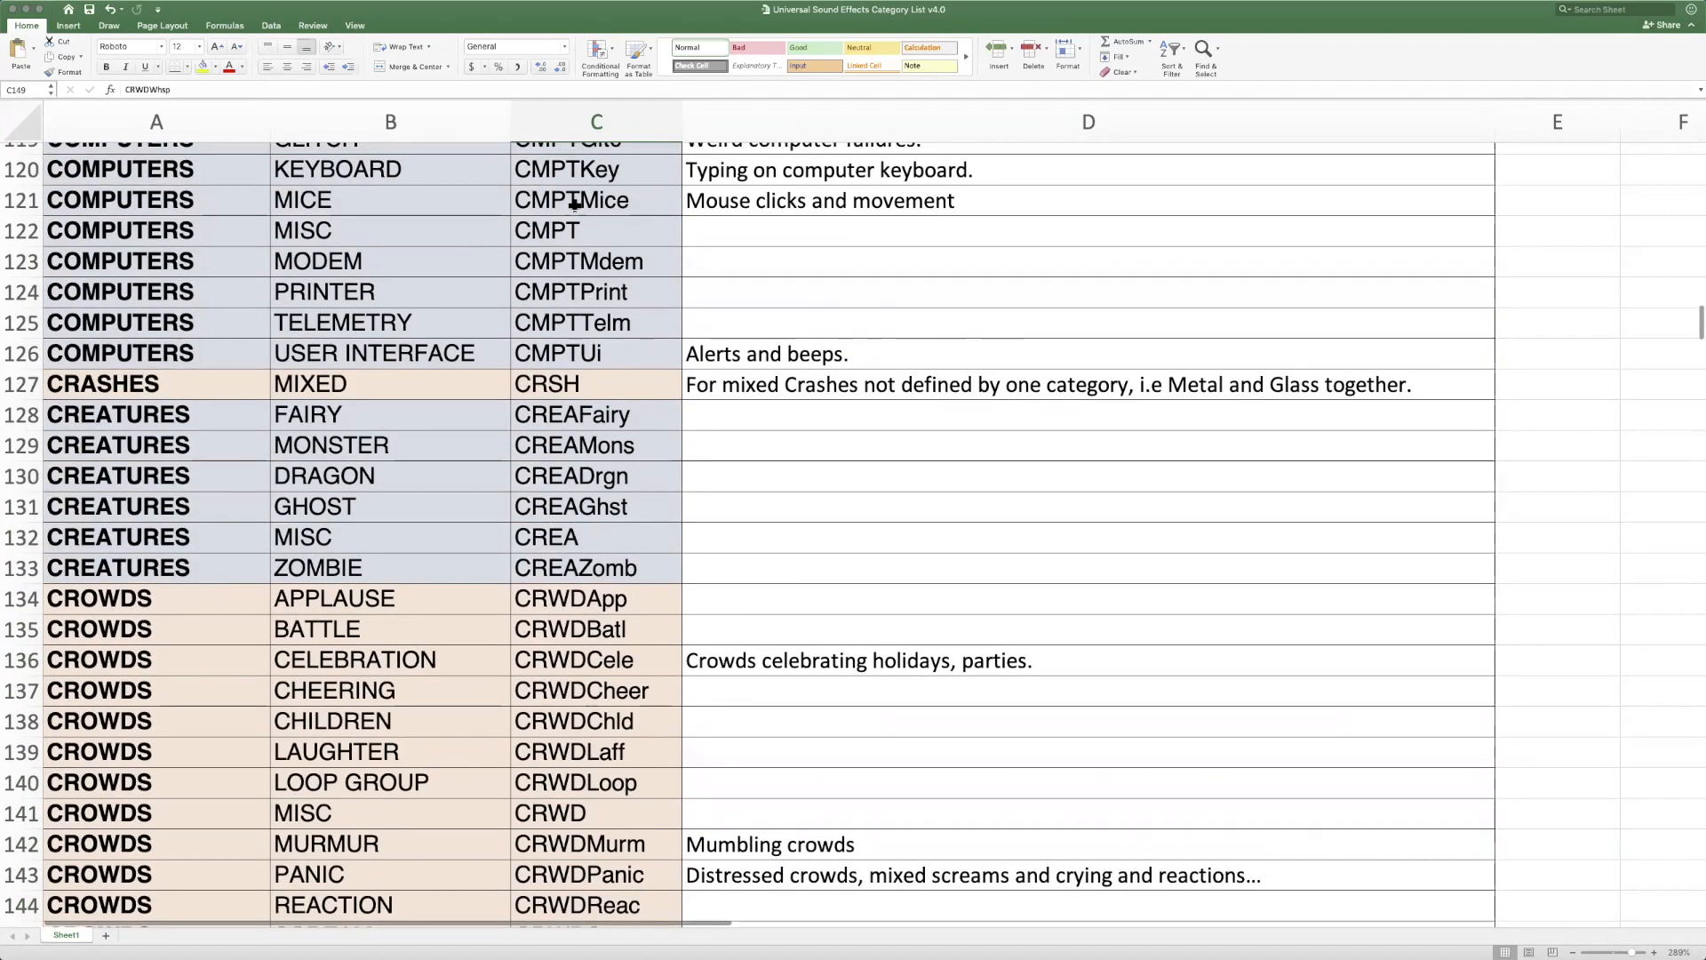
{"action": "scroll", "coordinate": [576, 441], "scroll_direction": "up", "scroll_amount": 13}
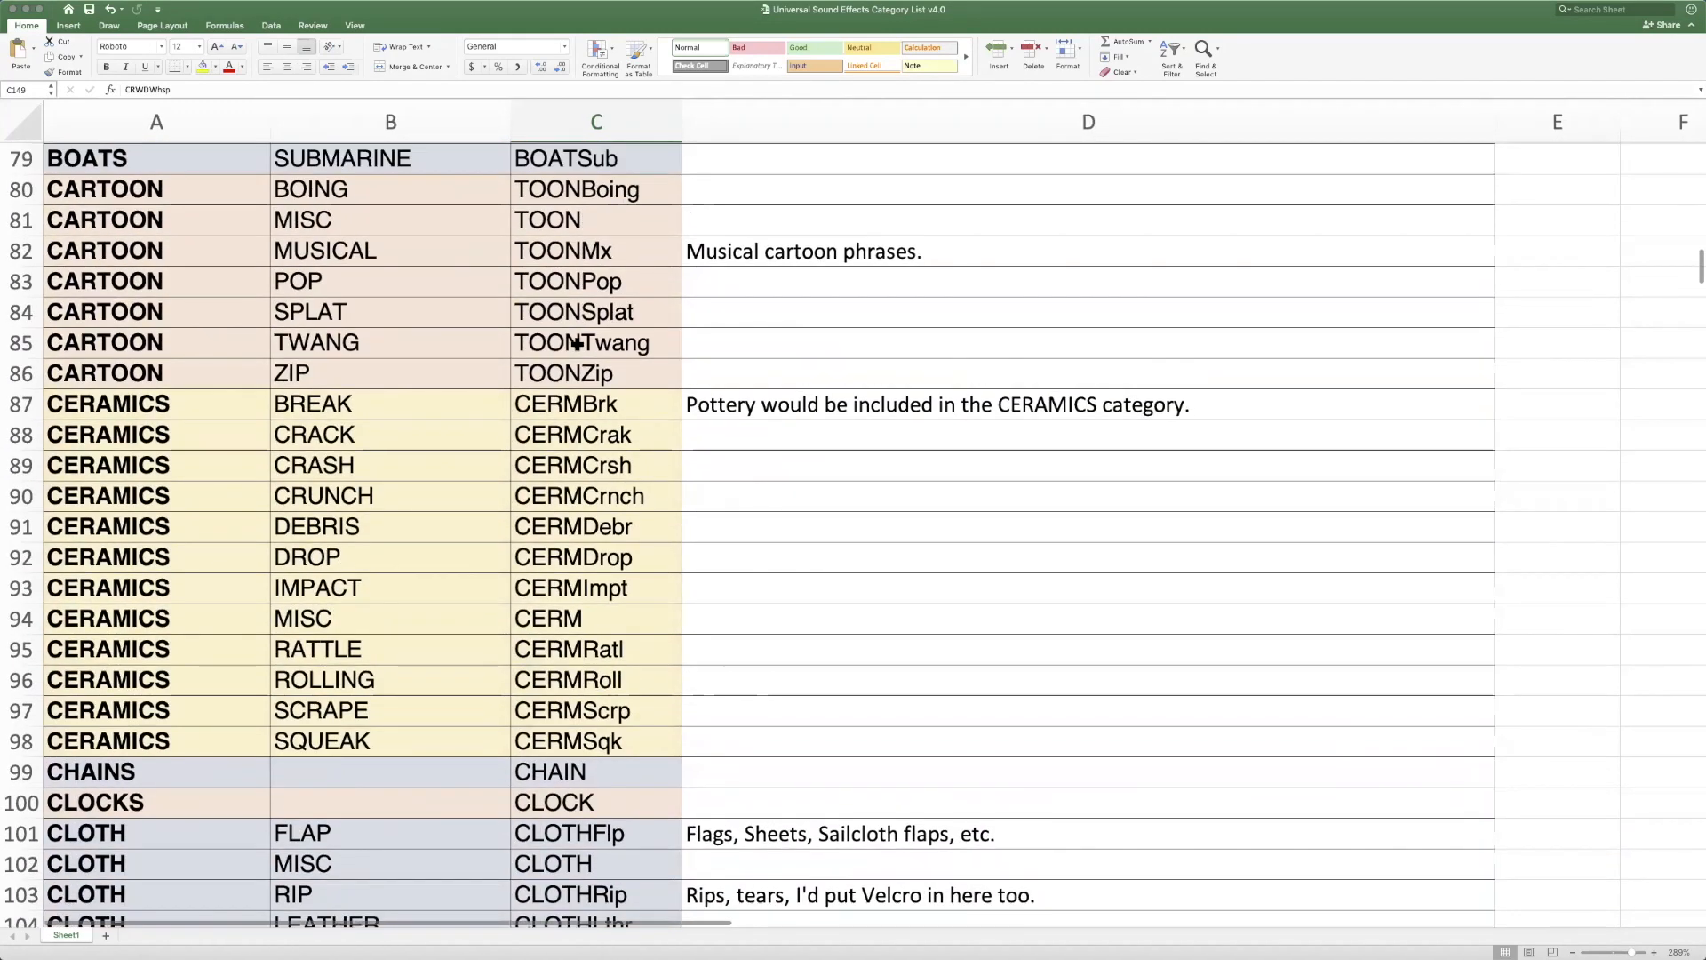
{"action": "left_click", "coordinate": [589, 404]}
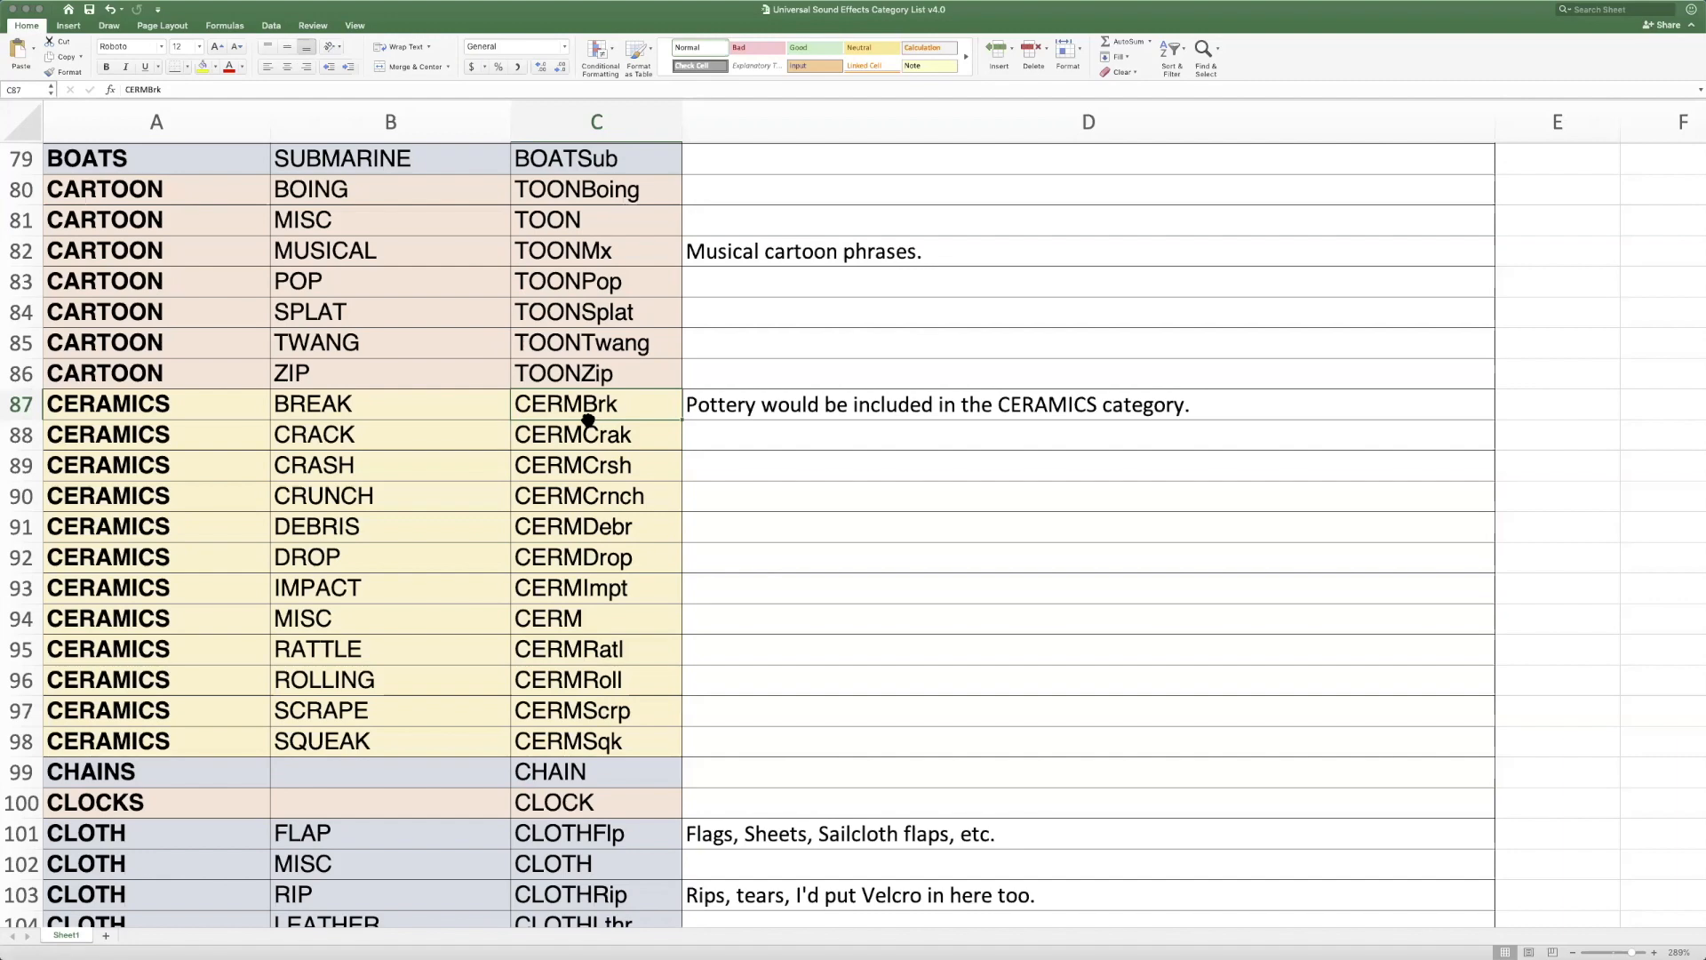
{"action": "scroll", "coordinate": [588, 420], "scroll_direction": "up", "scroll_amount": 20}
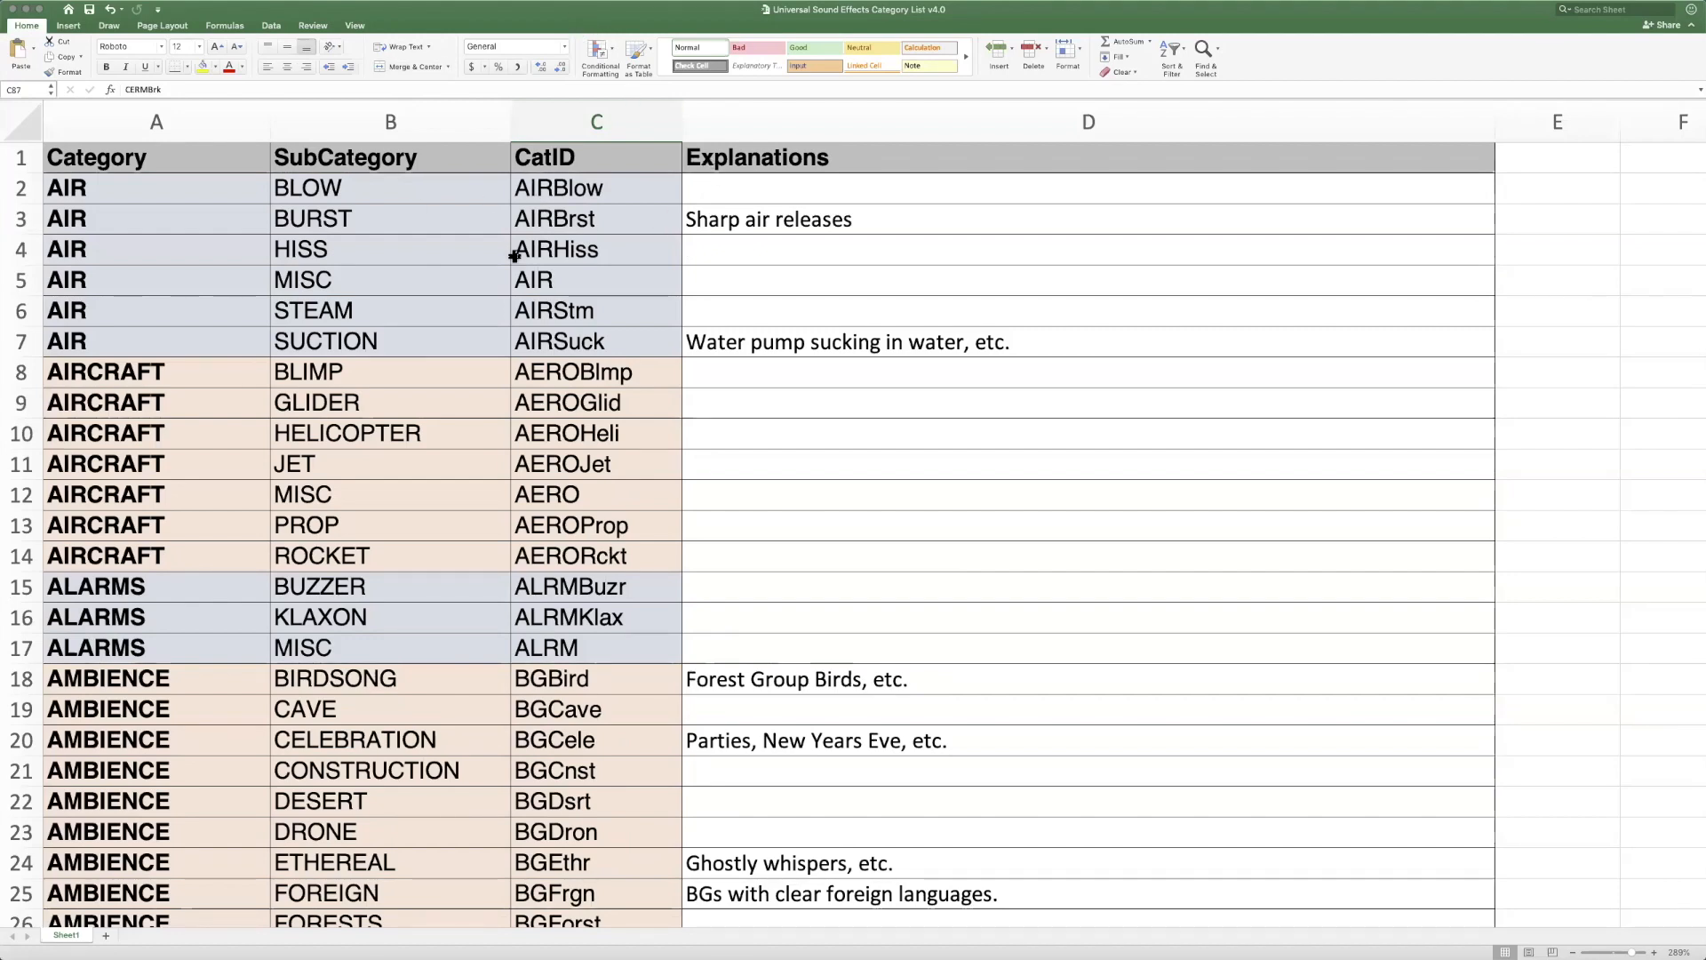
Select the Explanations header and read the notes for the AMBIENCE, ANIMALS, BIRDS and BOATS subcategories, including ROOM TONE
{"action": "scroll", "coordinate": [522, 252], "scroll_direction": "down", "scroll_amount": 5}
{"action": "scroll", "coordinate": [522, 258], "scroll_direction": "up", "scroll_amount": 5}
{"action": "left_click", "coordinate": [816, 155]}
{"action": "scroll", "coordinate": [829, 244], "scroll_direction": "down", "scroll_amount": 3}
{"action": "scroll", "coordinate": [829, 245], "scroll_direction": "down", "scroll_amount": 12}
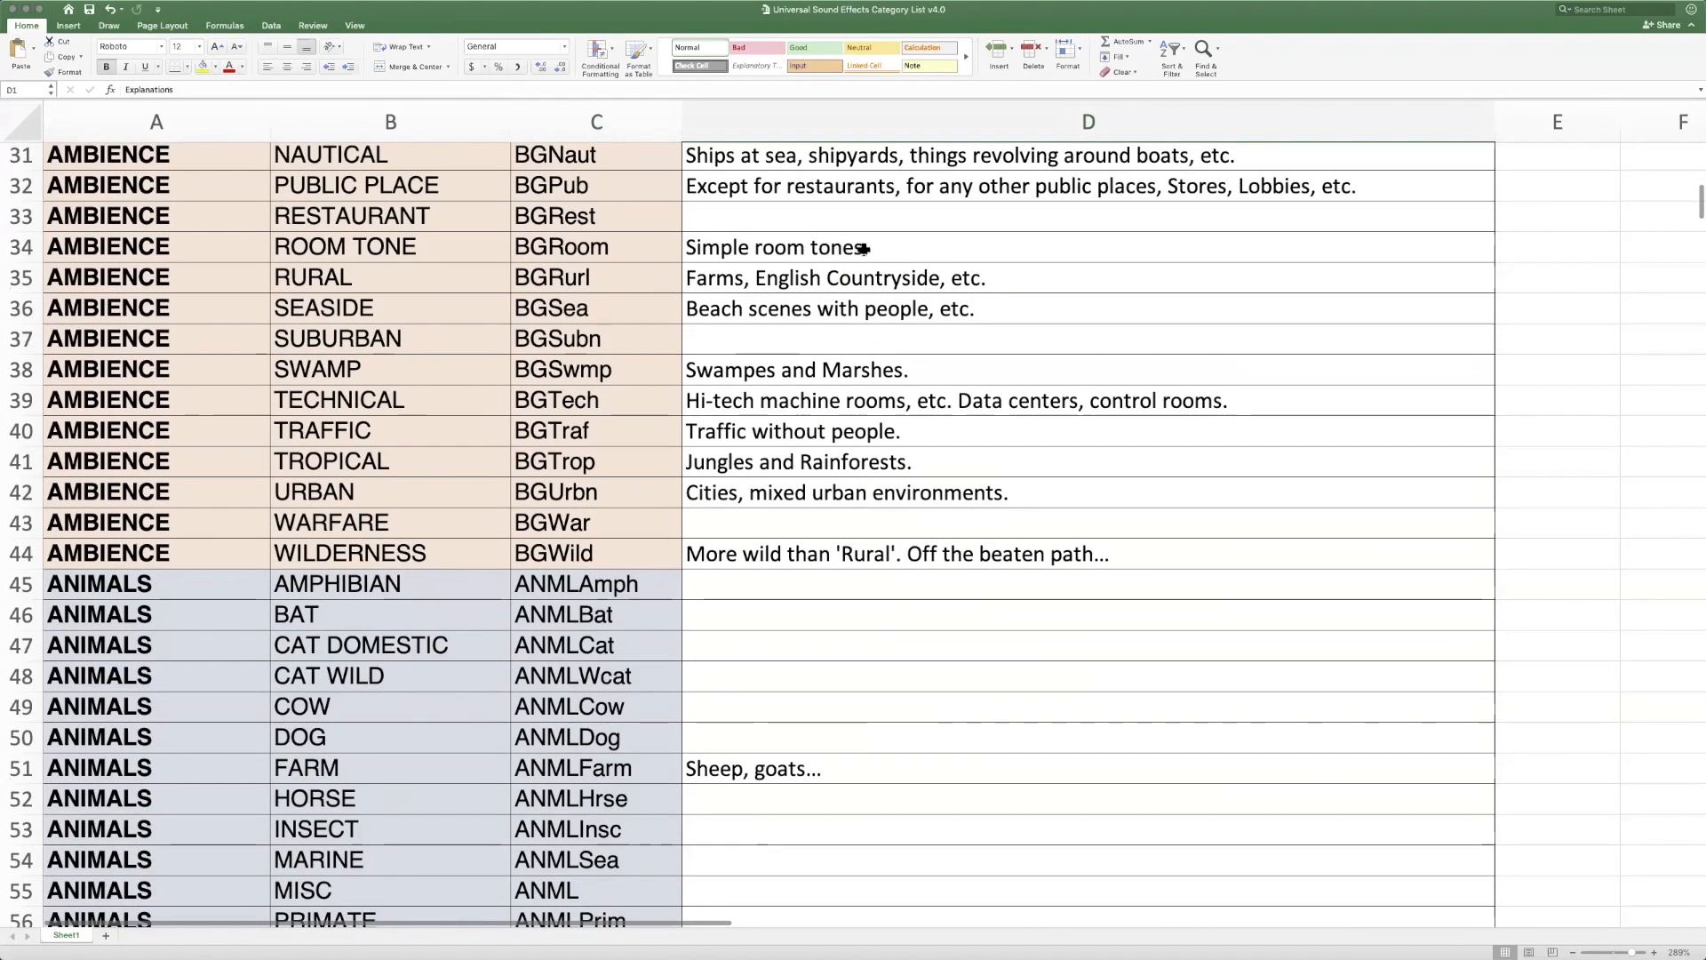
{"action": "left_click", "coordinate": [863, 249]}
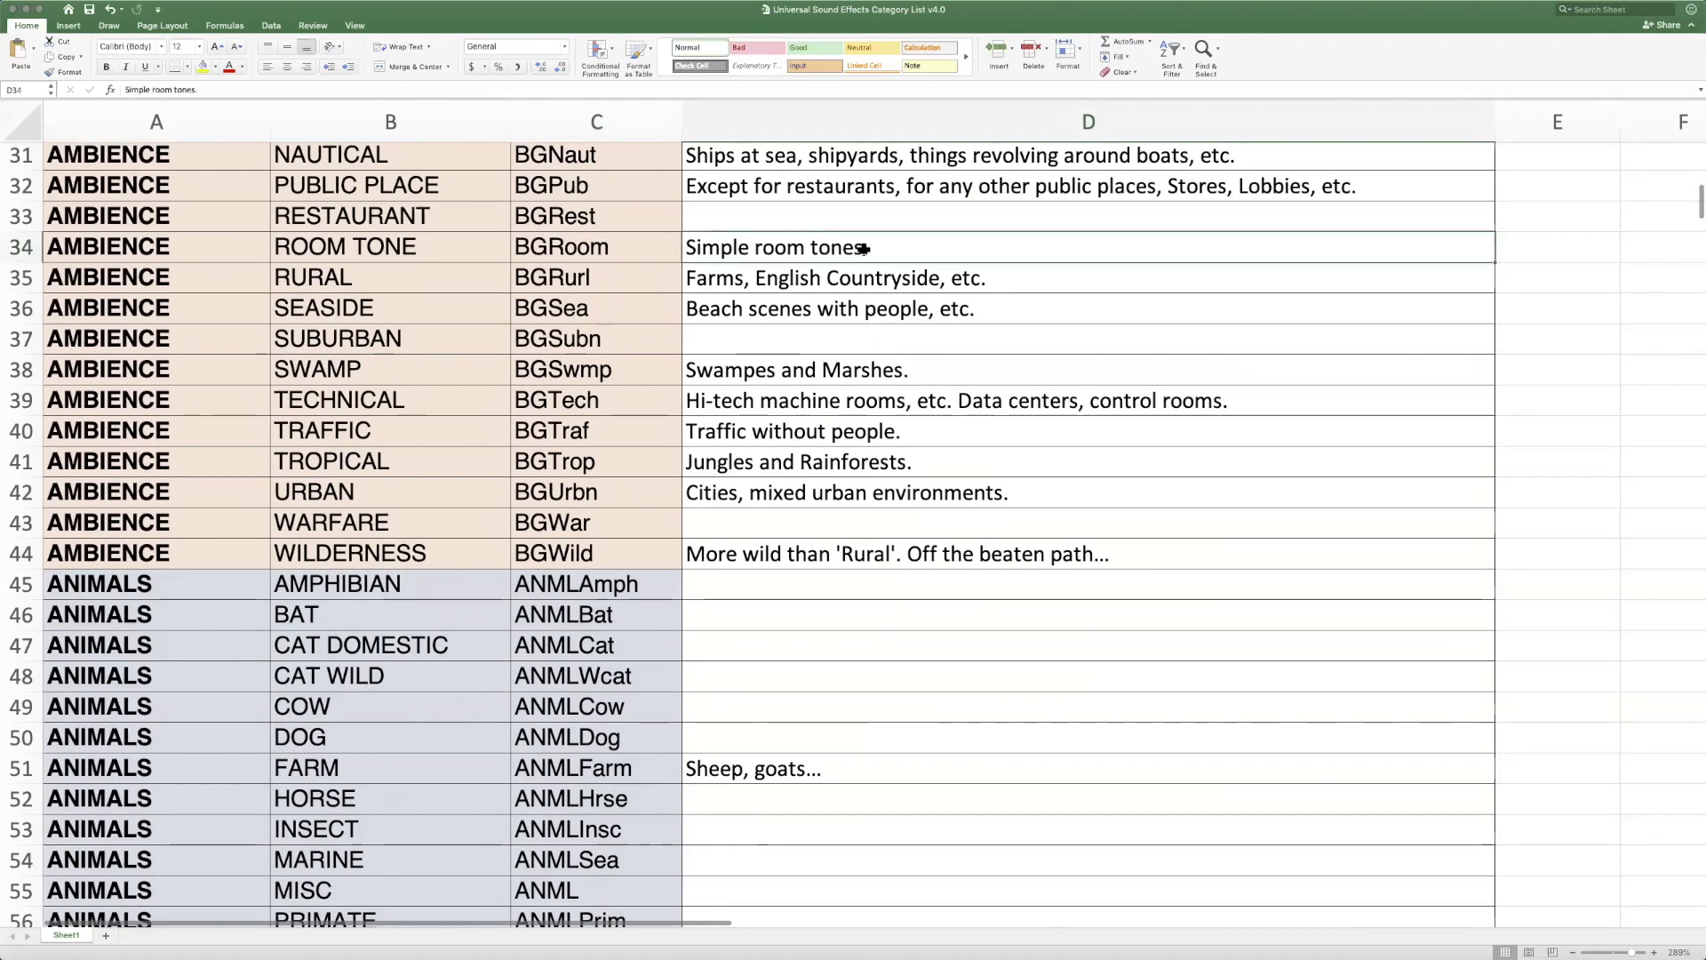
{"action": "scroll", "coordinate": [863, 249], "scroll_direction": "down", "scroll_amount": 9}
{"action": "scroll", "coordinate": [864, 249], "scroll_direction": "down", "scroll_amount": 3}
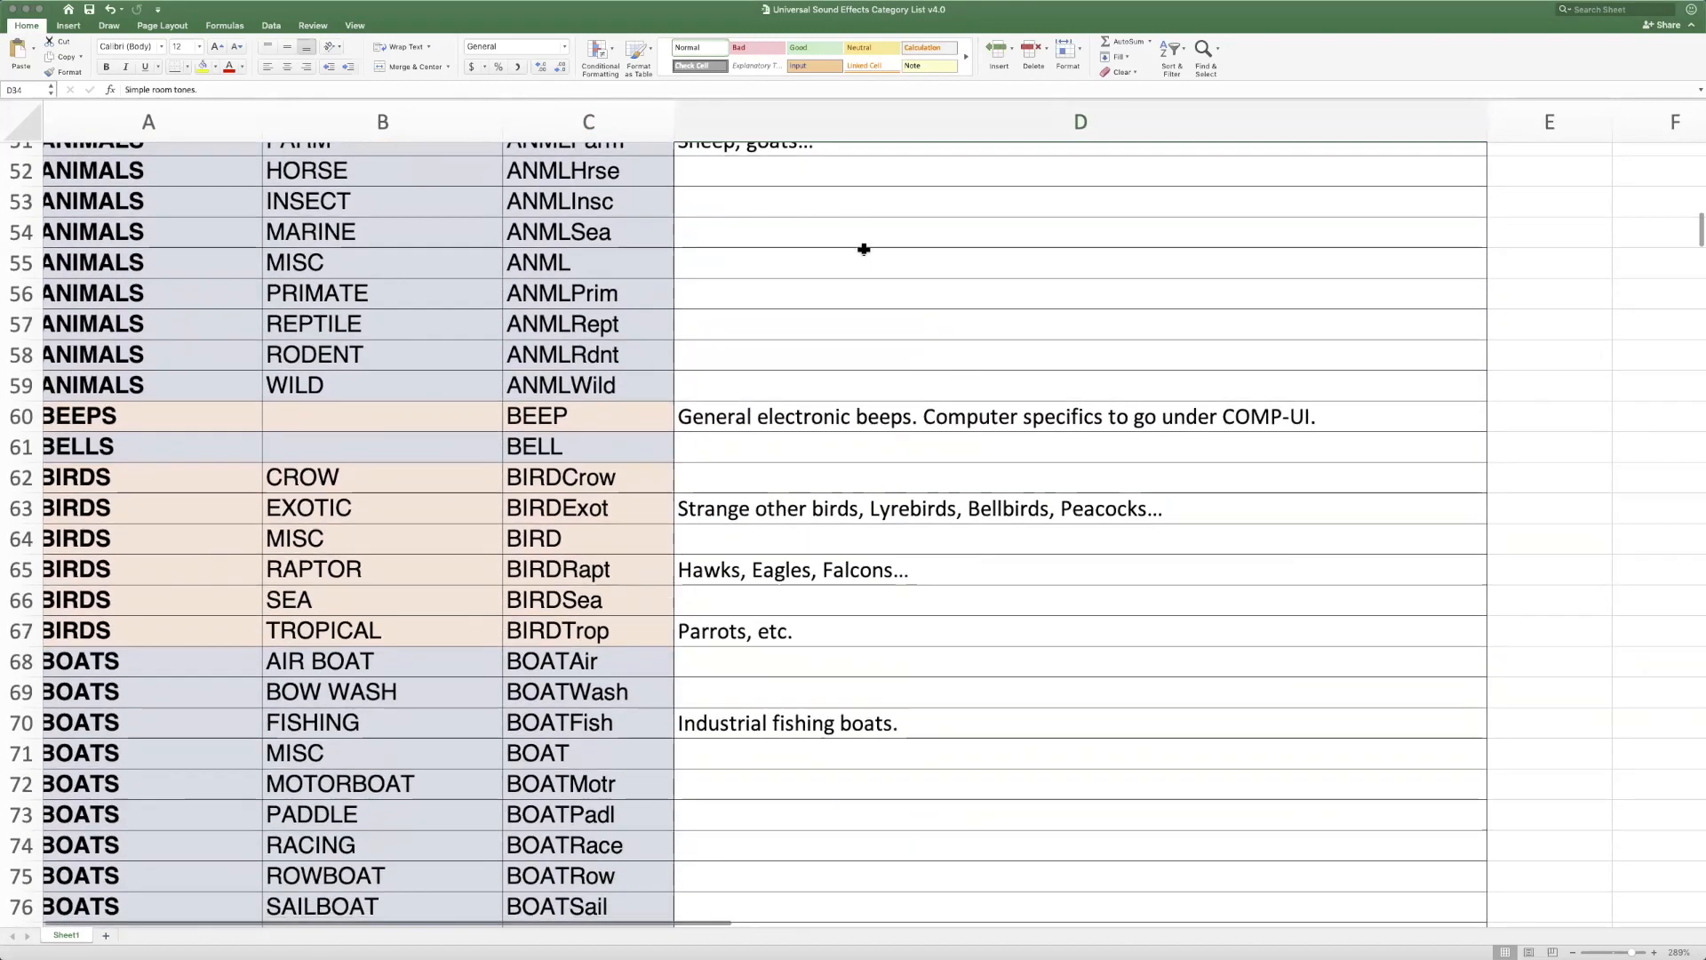
{"action": "scroll", "coordinate": [167, 219], "scroll_direction": "left", "scroll_amount": 1}
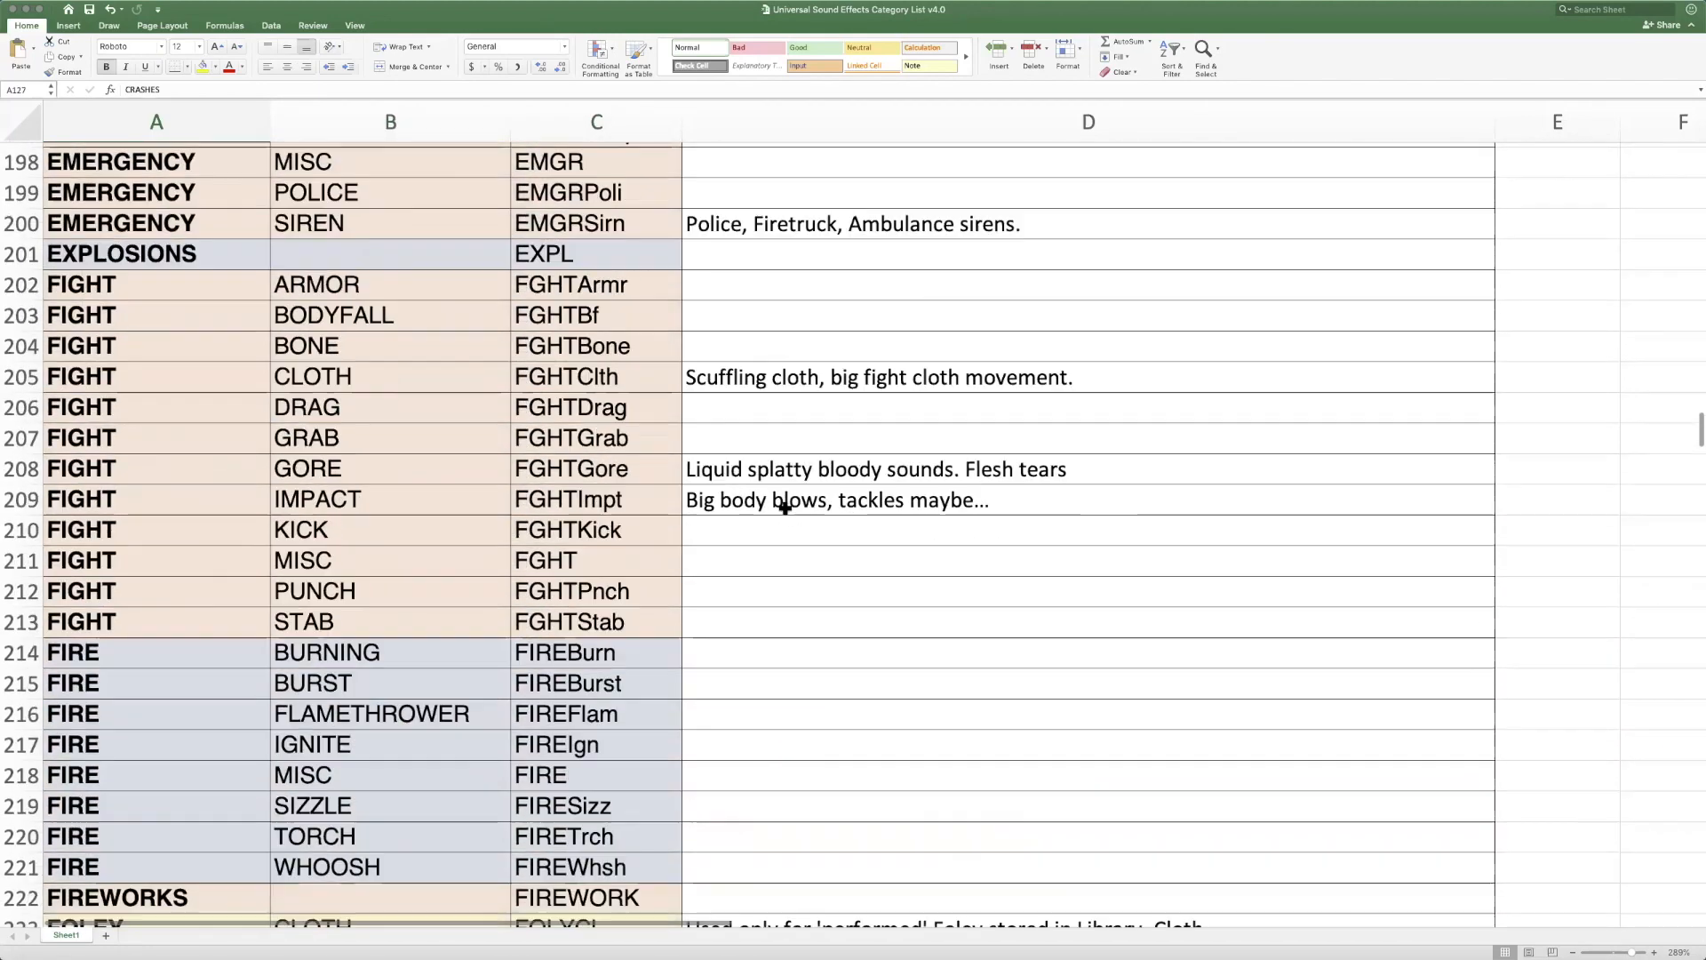
Finish skimming the category rows below FIGHT and FIRE and switch to the Soundminer window
{"action": "scroll", "coordinate": [785, 507], "scroll_direction": "down", "scroll_amount": 20}
{"action": "scroll", "coordinate": [352, 509], "scroll_direction": "down", "scroll_amount": 9}
{"action": "scroll", "coordinate": [338, 528], "scroll_direction": "up", "scroll_amount": 20}
{"action": "scroll", "coordinate": [676, 458], "scroll_direction": "up", "scroll_amount": 20}
{"action": "scroll", "coordinate": [641, 312], "scroll_direction": "up", "scroll_amount": 16}
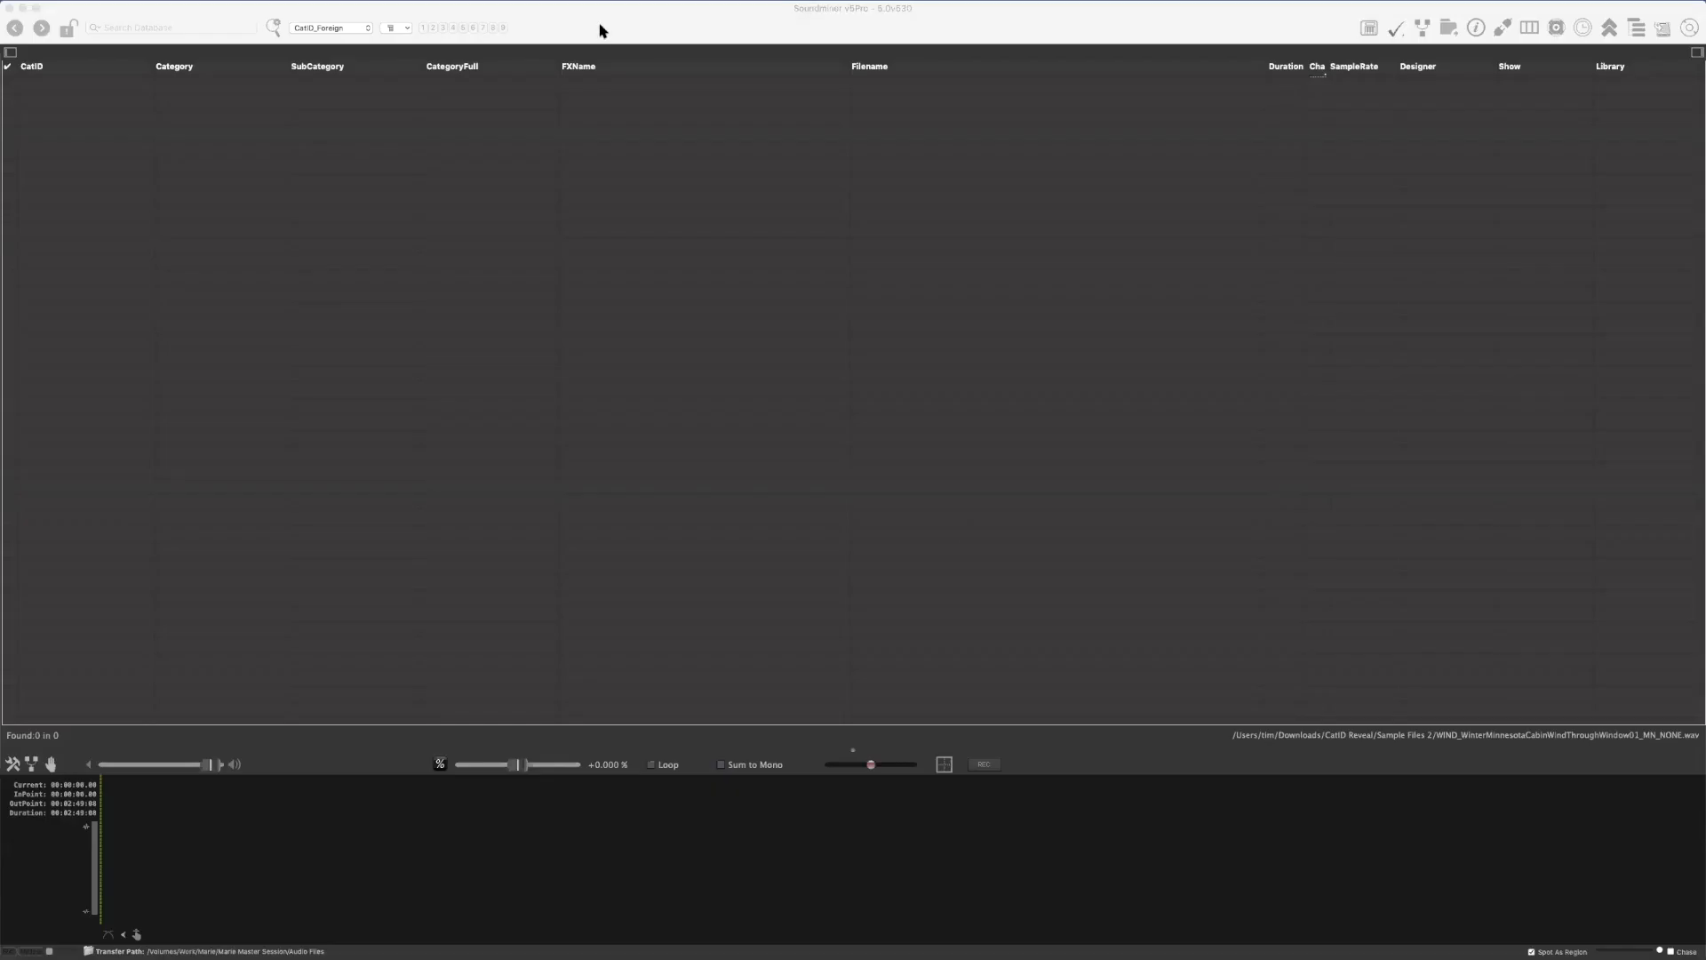
{"action": "left_click", "coordinate": [632, 34]}
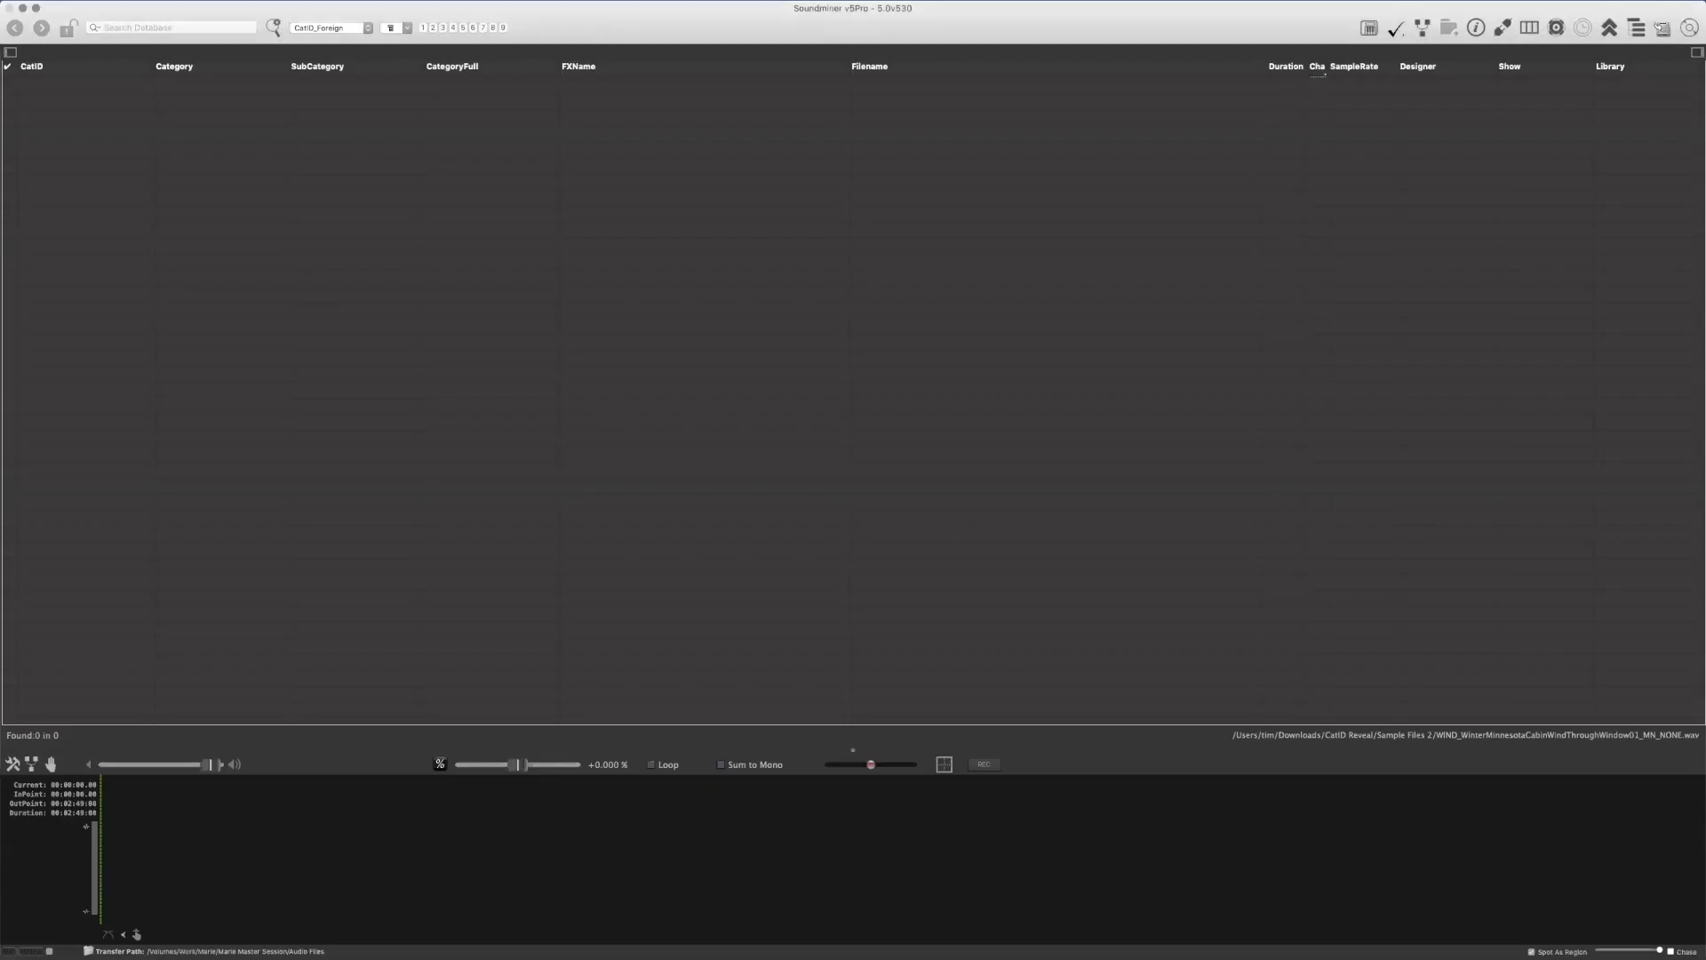
Switch to Finder, preview _categorylist.csv in the SoundminerV5 folder, and return to Soundminer
{"action": "key", "text": "super+Tab"}
{"action": "left_click_drag", "start_coordinate": [995, 100], "coordinate": [528, 138]}
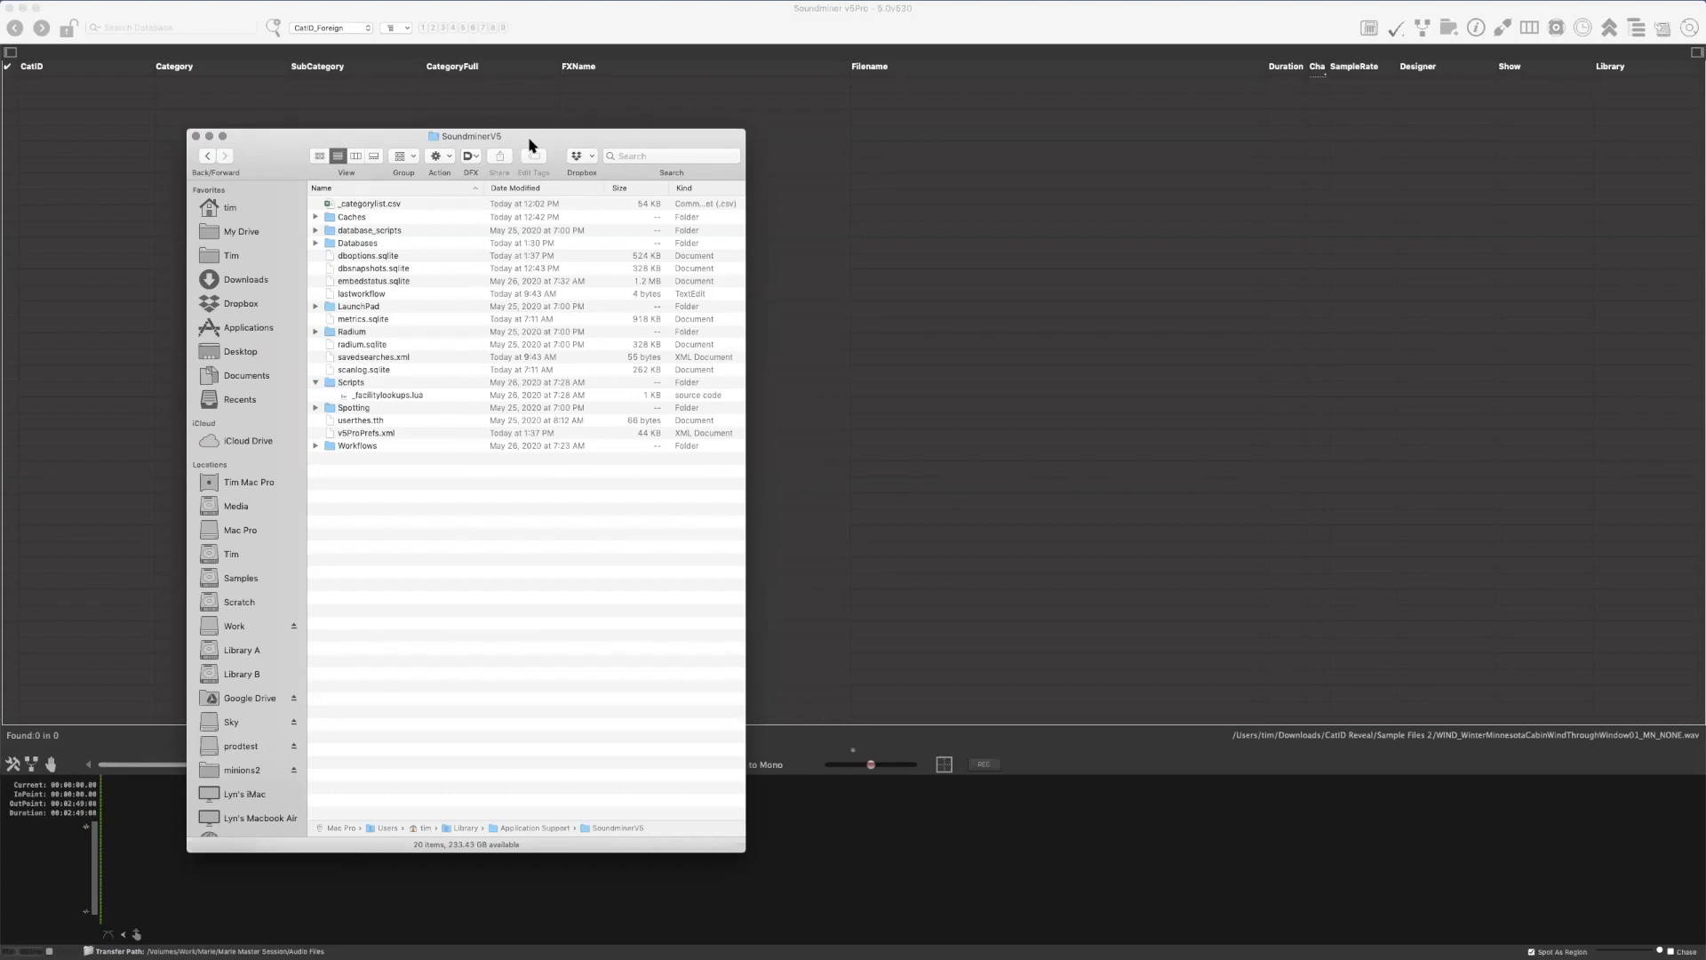
{"action": "key", "text": "Down"}
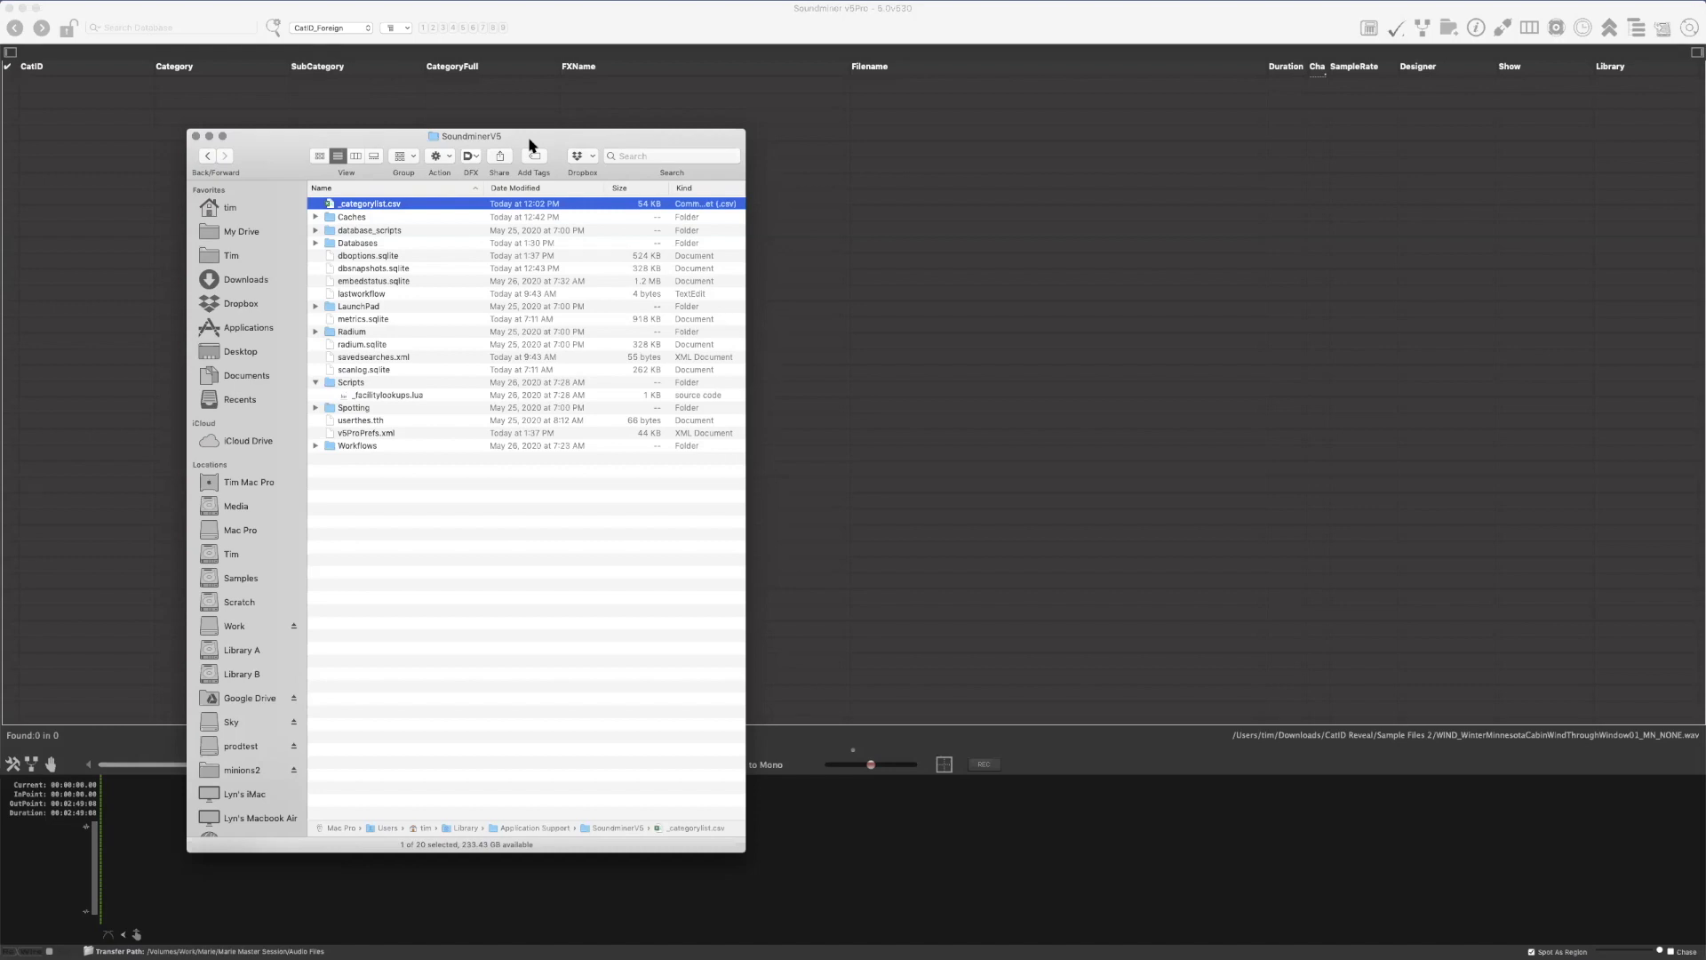
{"action": "key", "text": "space"}
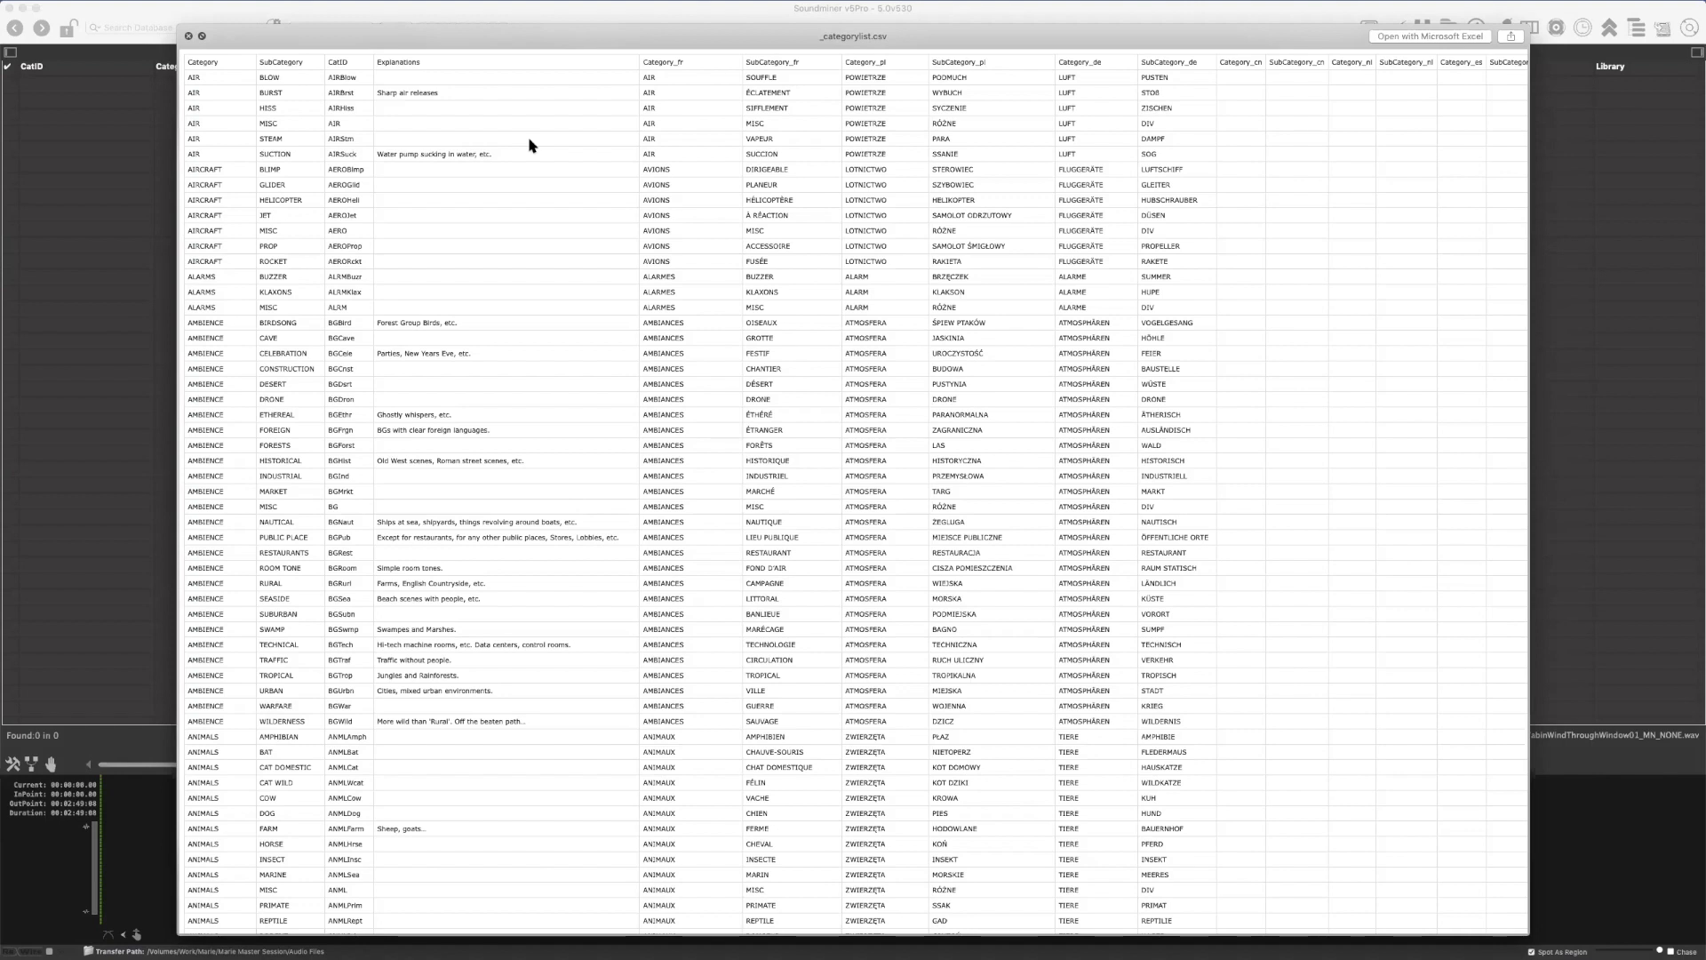
{"action": "key", "text": "space"}
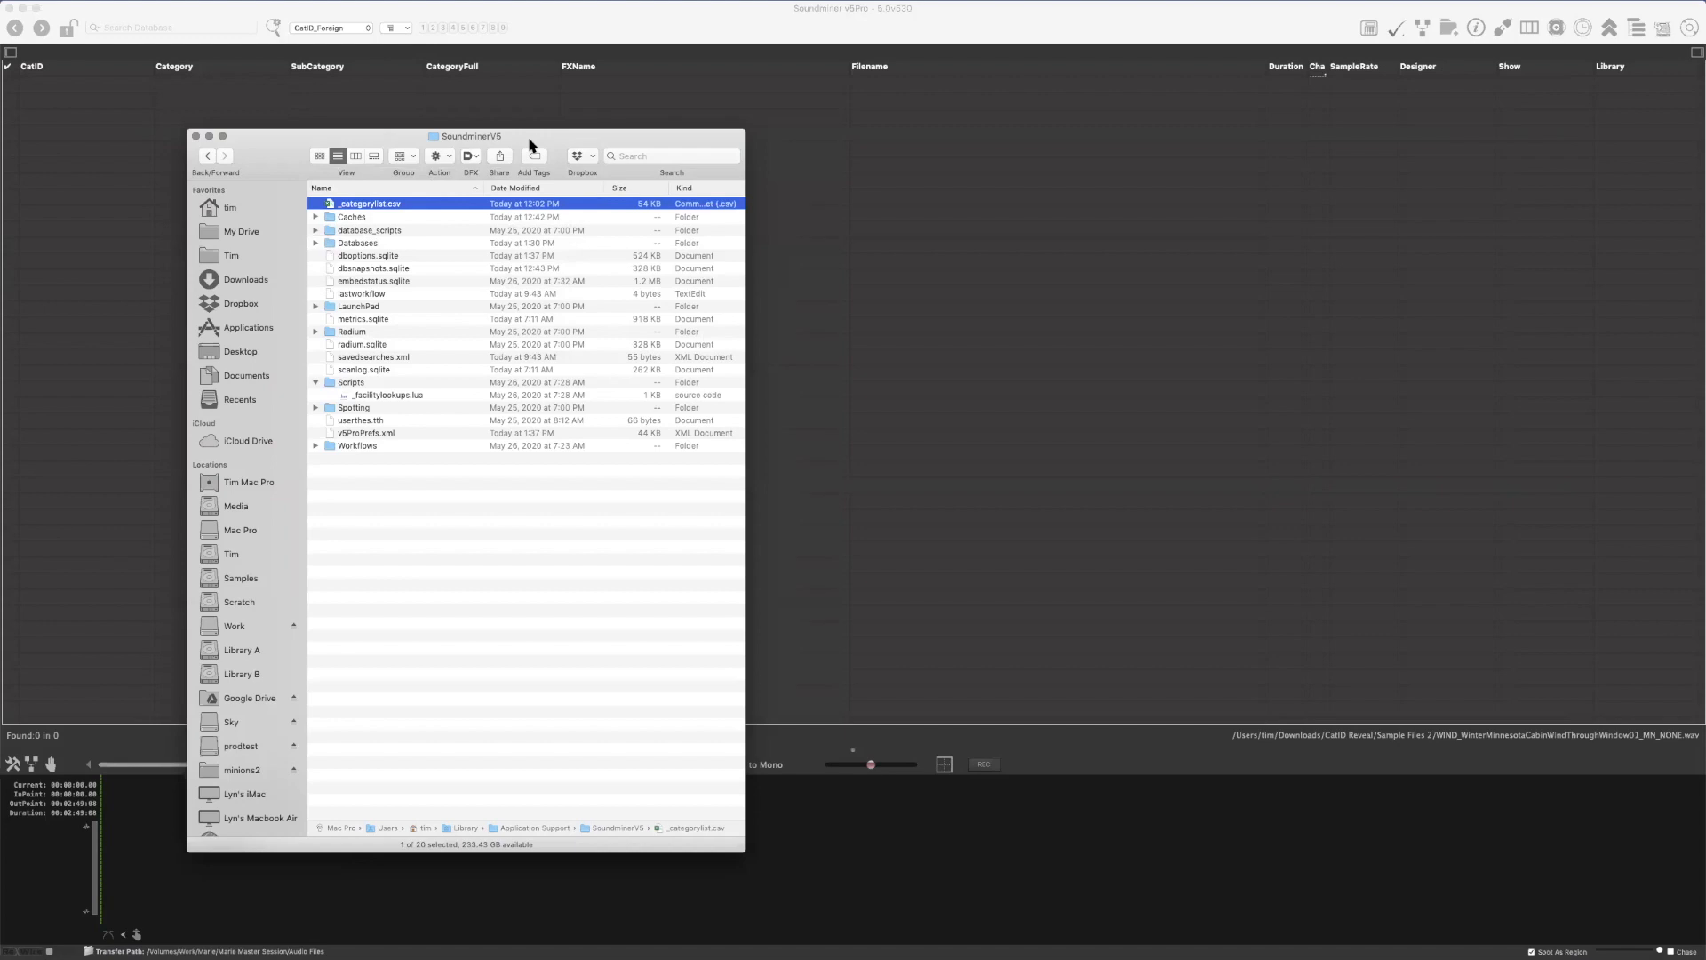
{"action": "left_click_drag", "start_coordinate": [532, 142], "coordinate": [441, 128]}
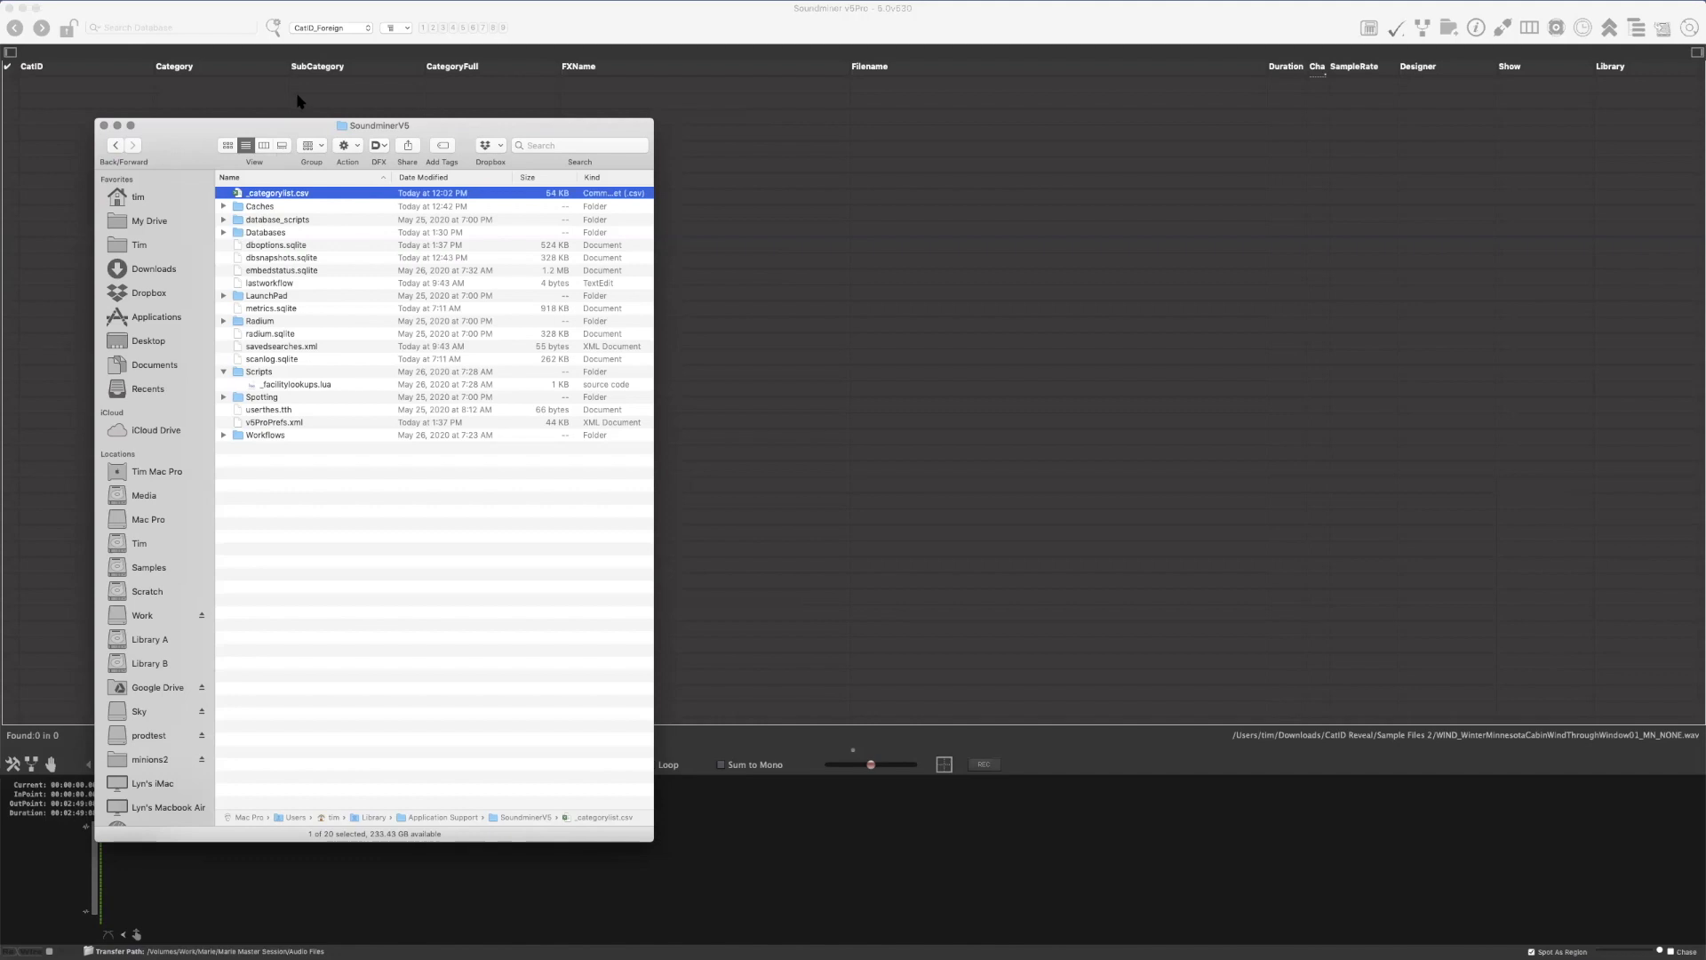
{"action": "left_click", "coordinate": [613, 19]}
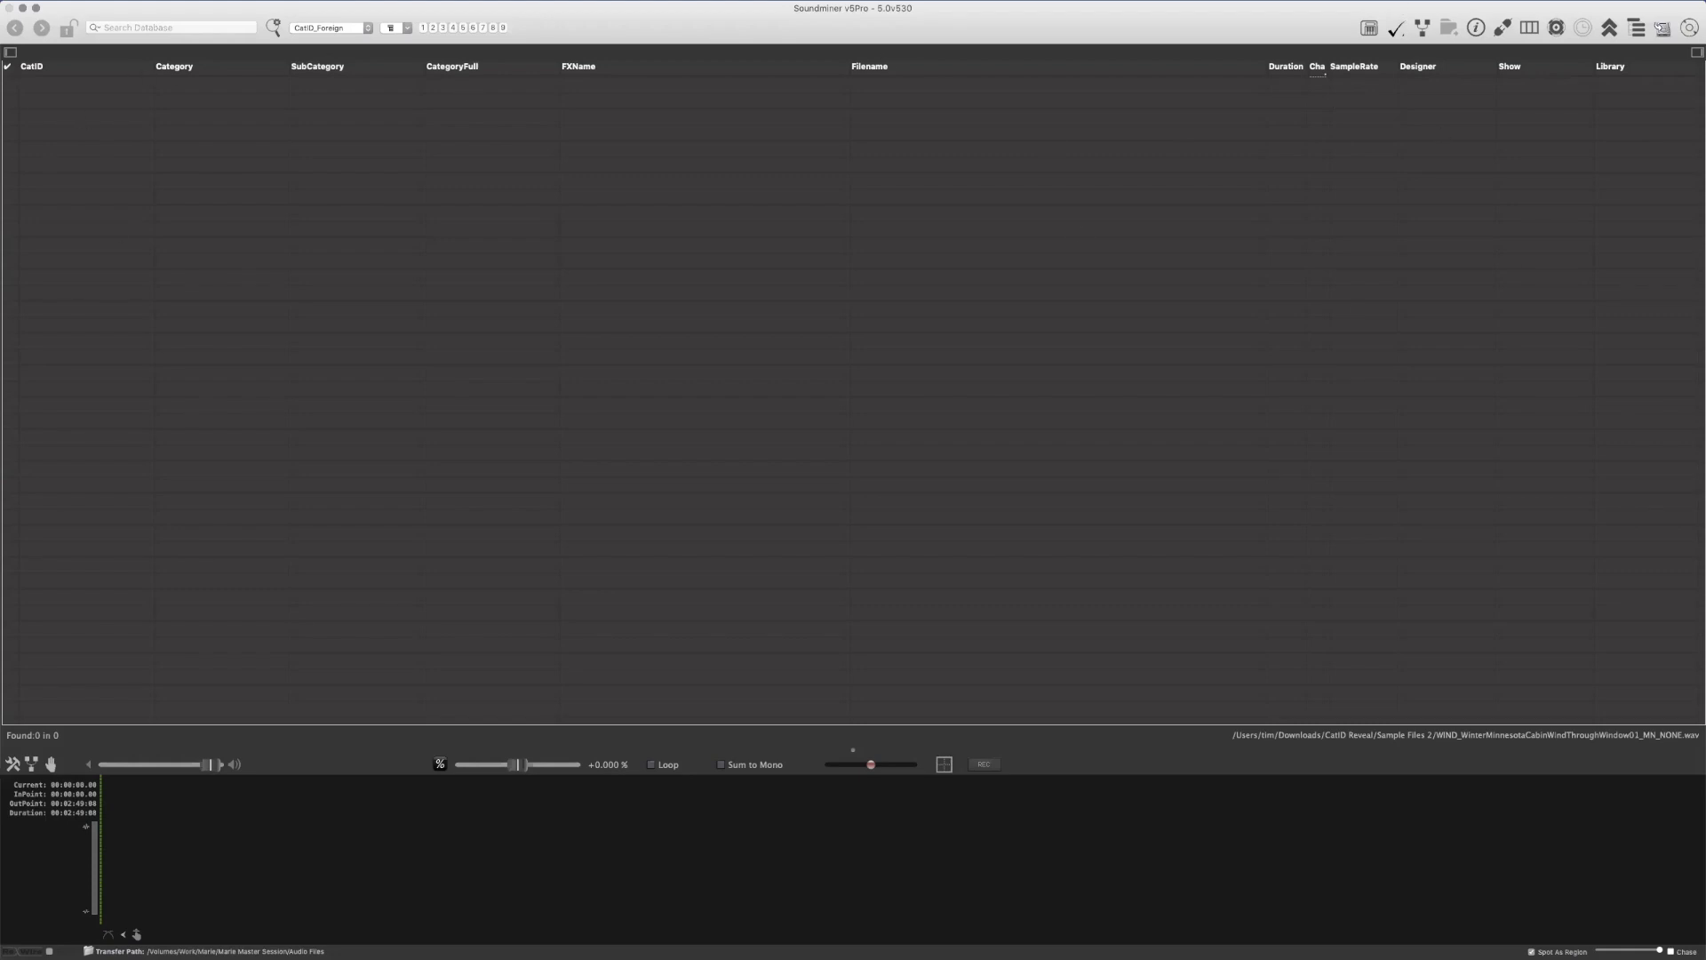
Import the Sample Files 1 recordings from Finder into Soundminer and sort the record list by FXName
{"action": "key", "text": "super+Tab"}
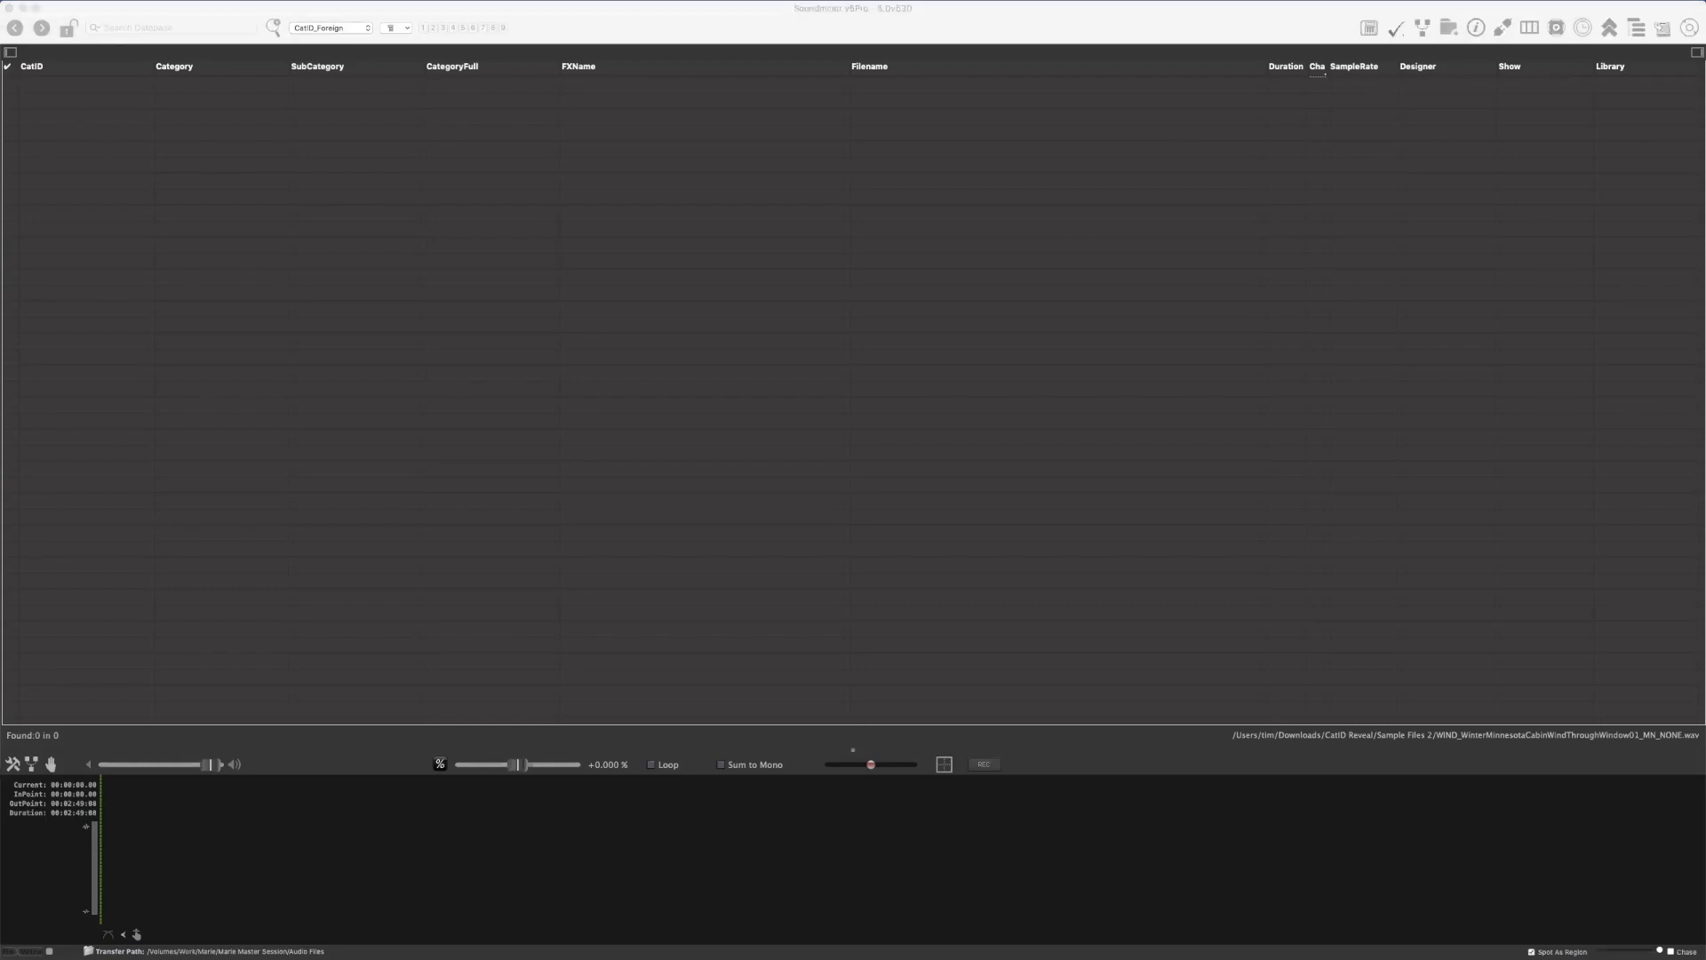
{"action": "left_click_drag", "start_coordinate": [529, 218], "coordinate": [431, 347]}
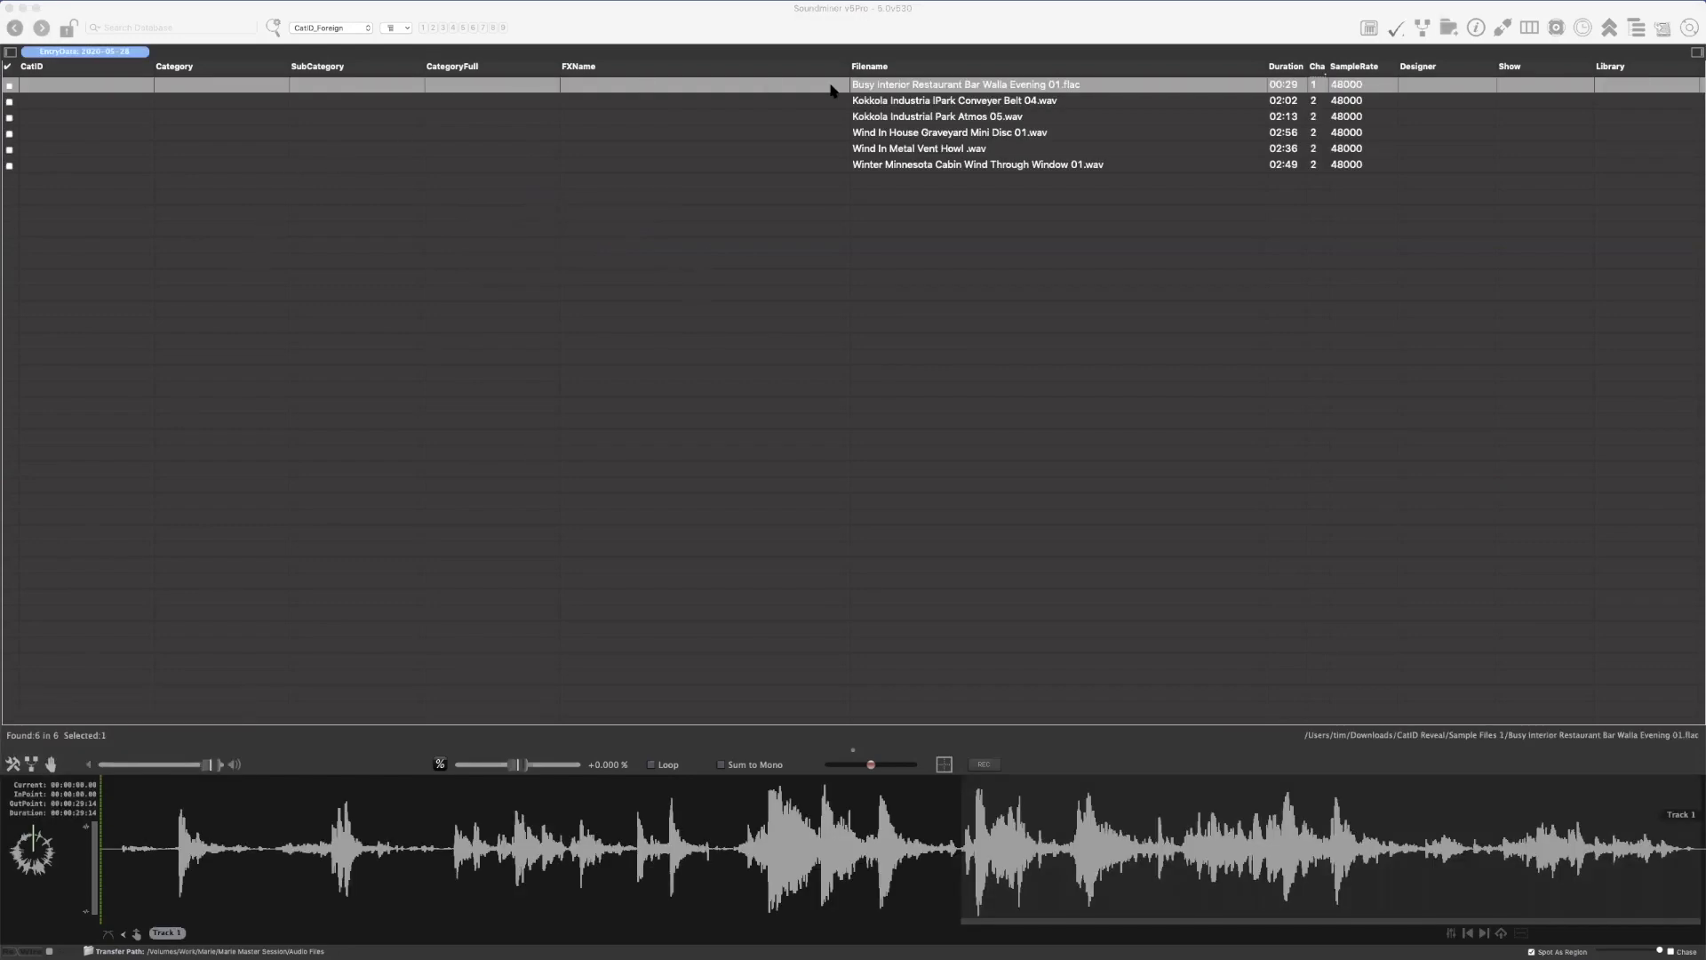
{"action": "left_click", "coordinate": [1110, 177]}
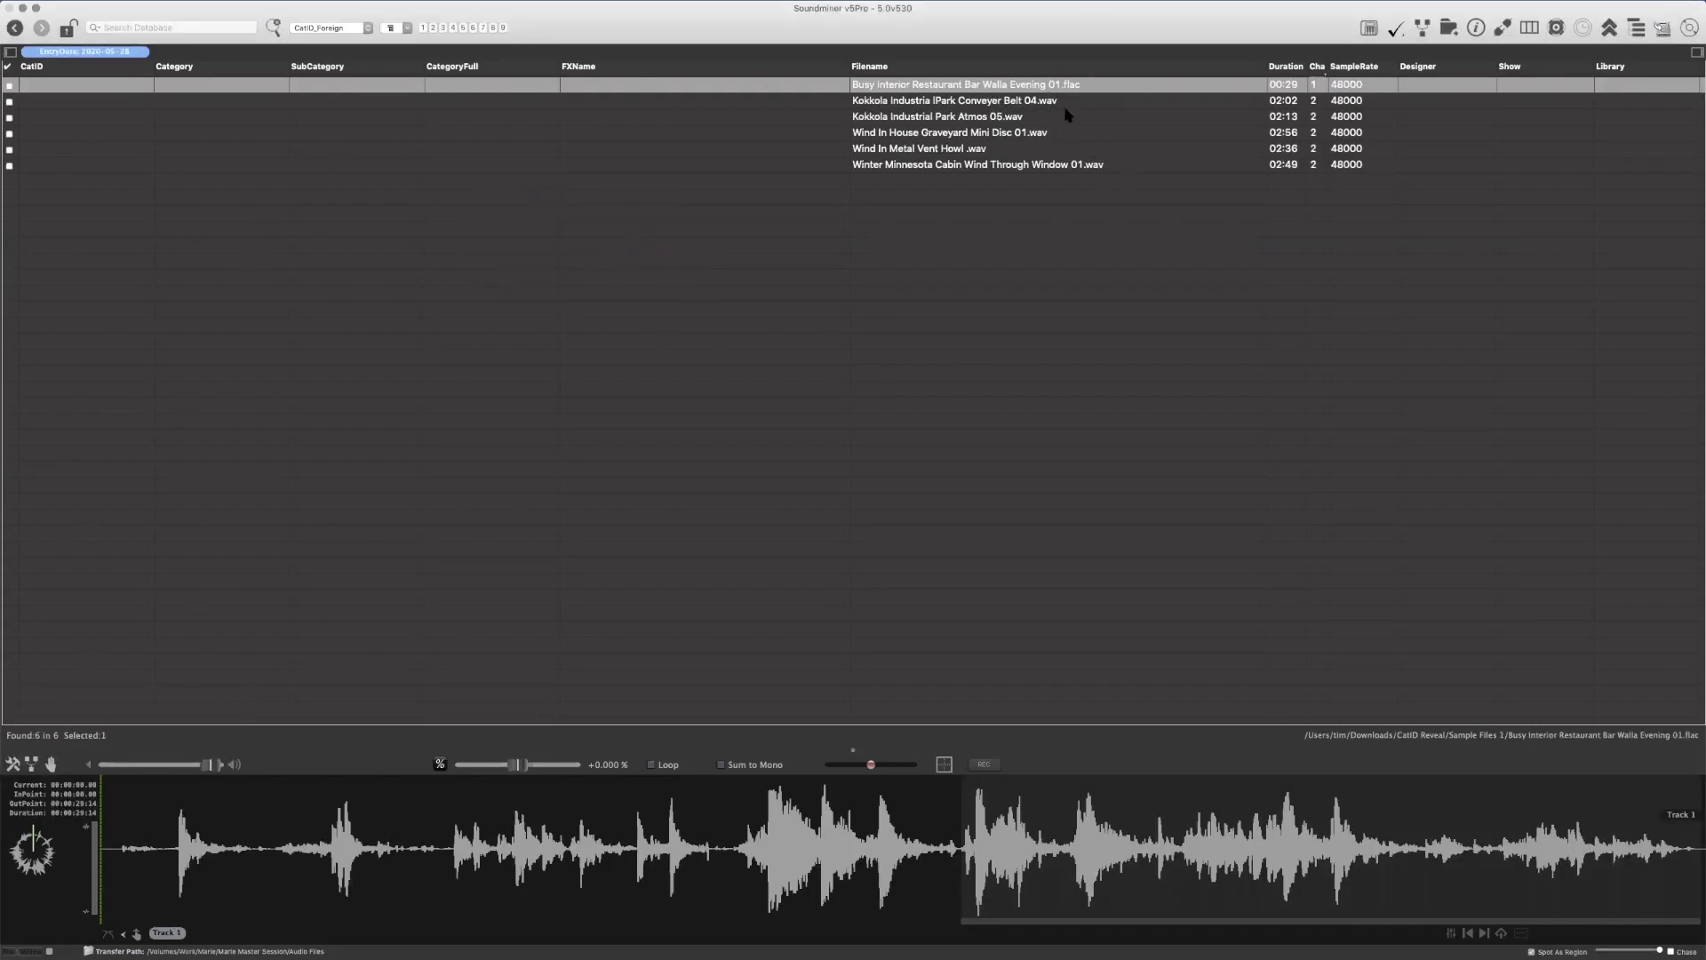
{"action": "left_click", "coordinate": [1115, 167], "text": "shift"}
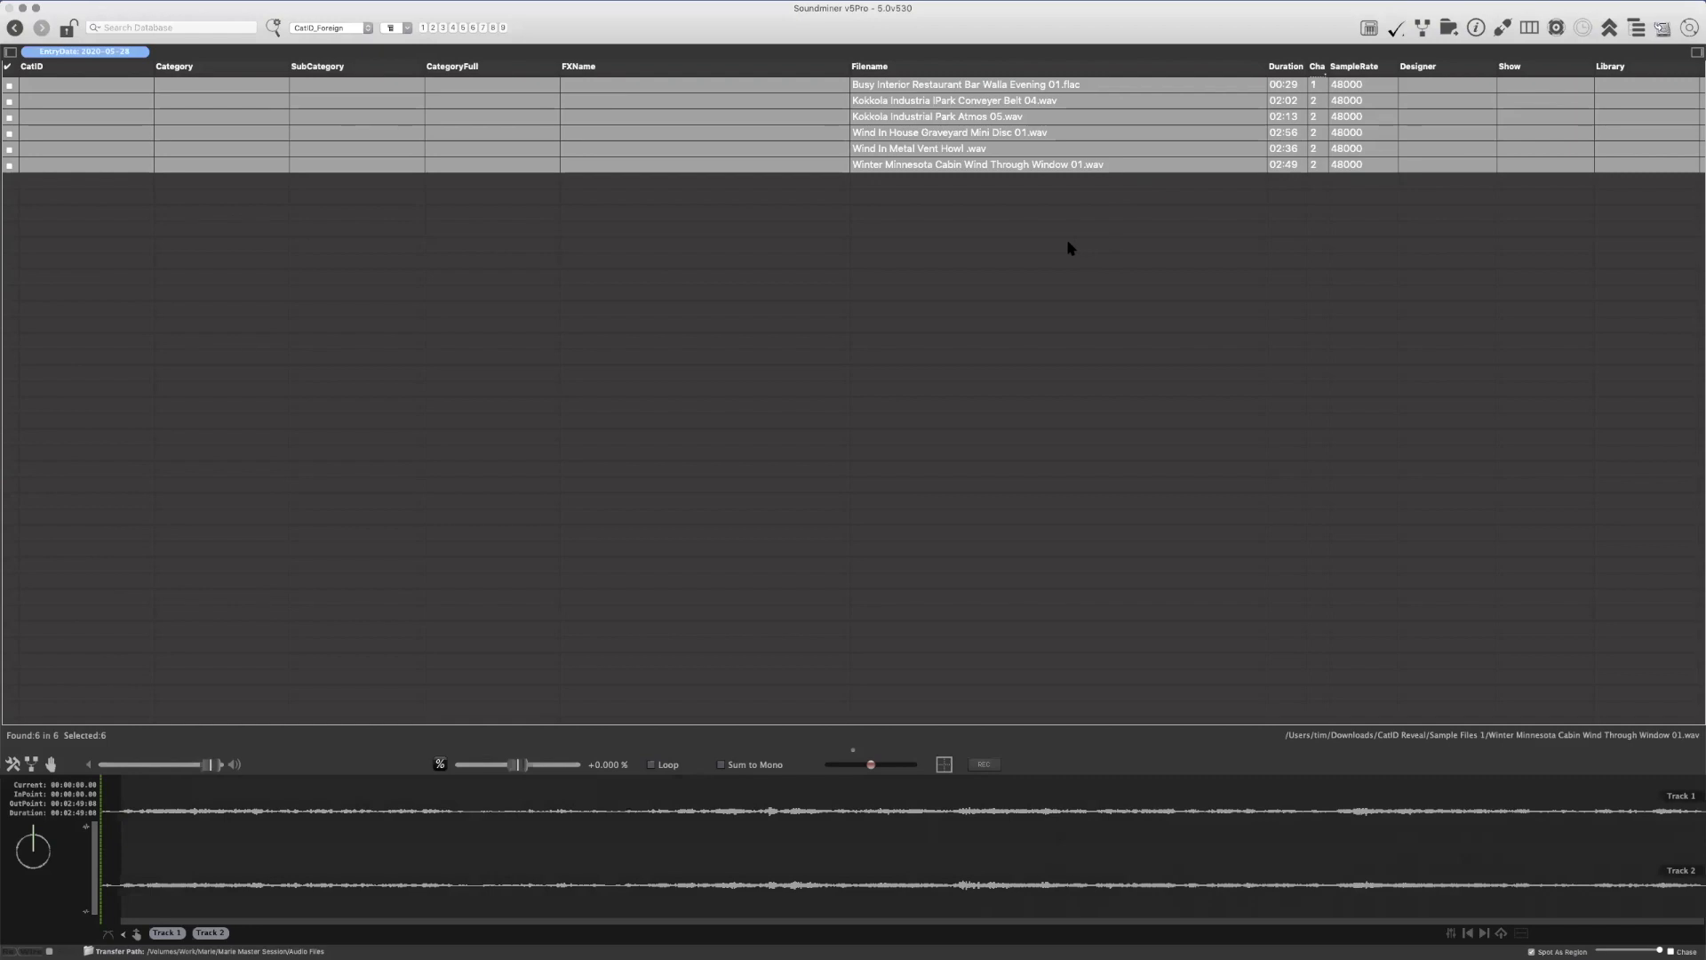
{"action": "left_click", "coordinate": [807, 64]}
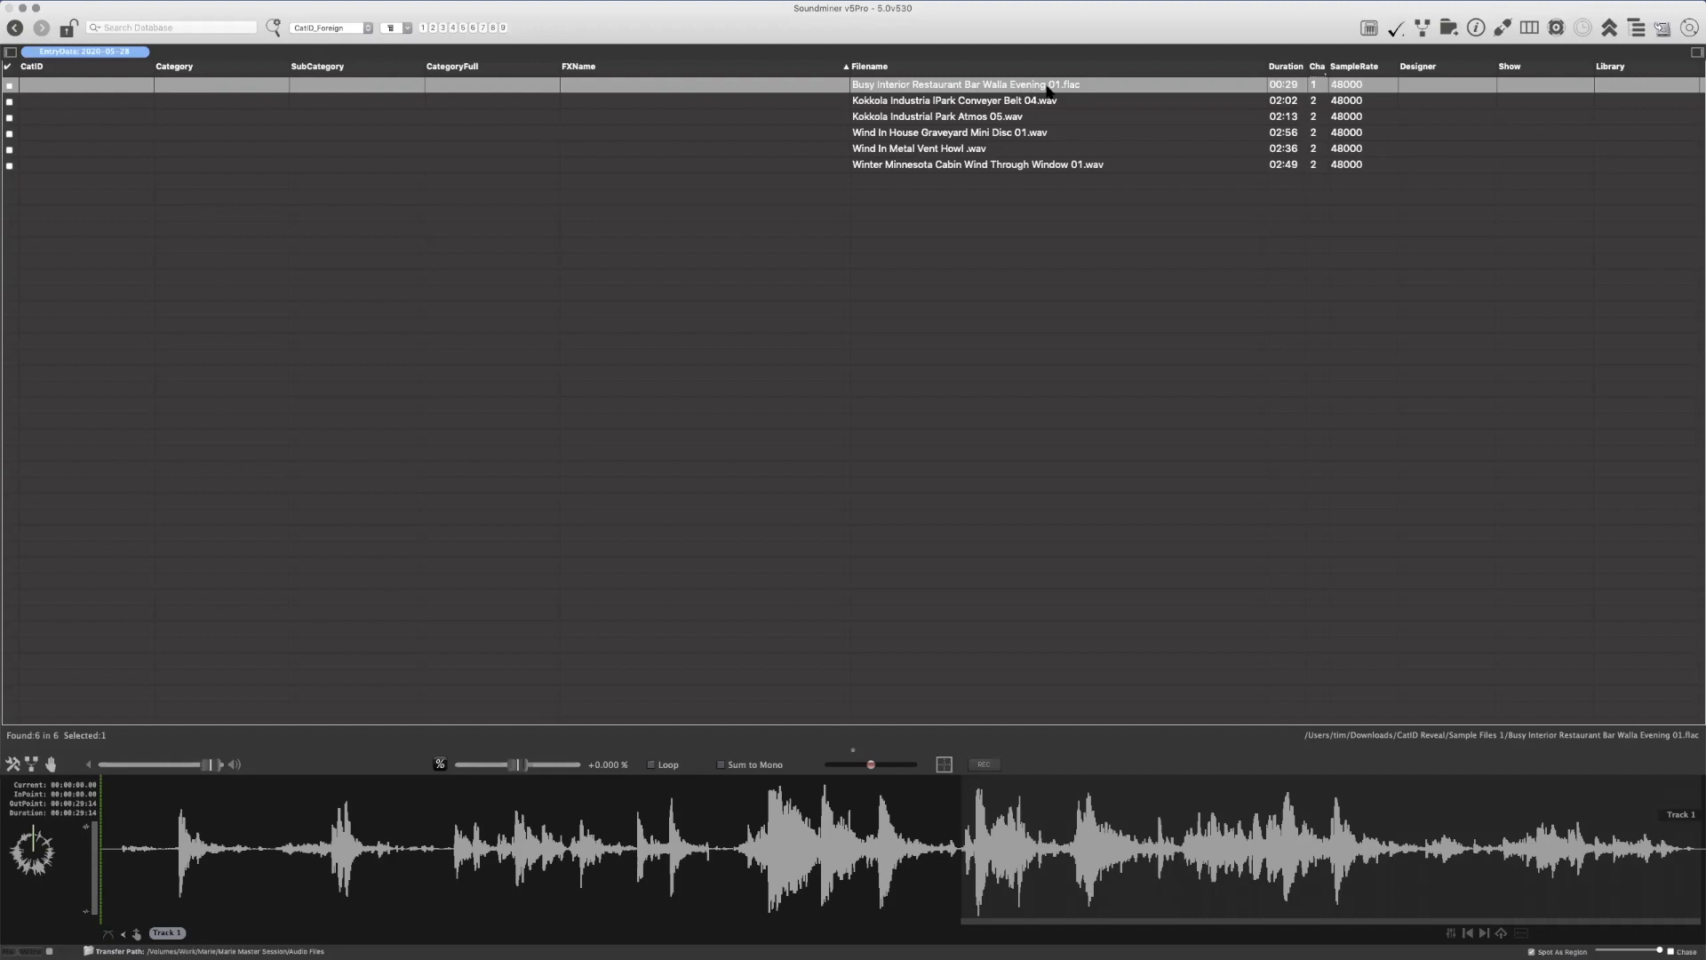
Assign the CategoryFull AMBIENCE-RESTAURANTS to Busy Interior Restaurant Bar Walla Evening 01.flac
{"action": "right_click", "coordinate": [465, 87]}
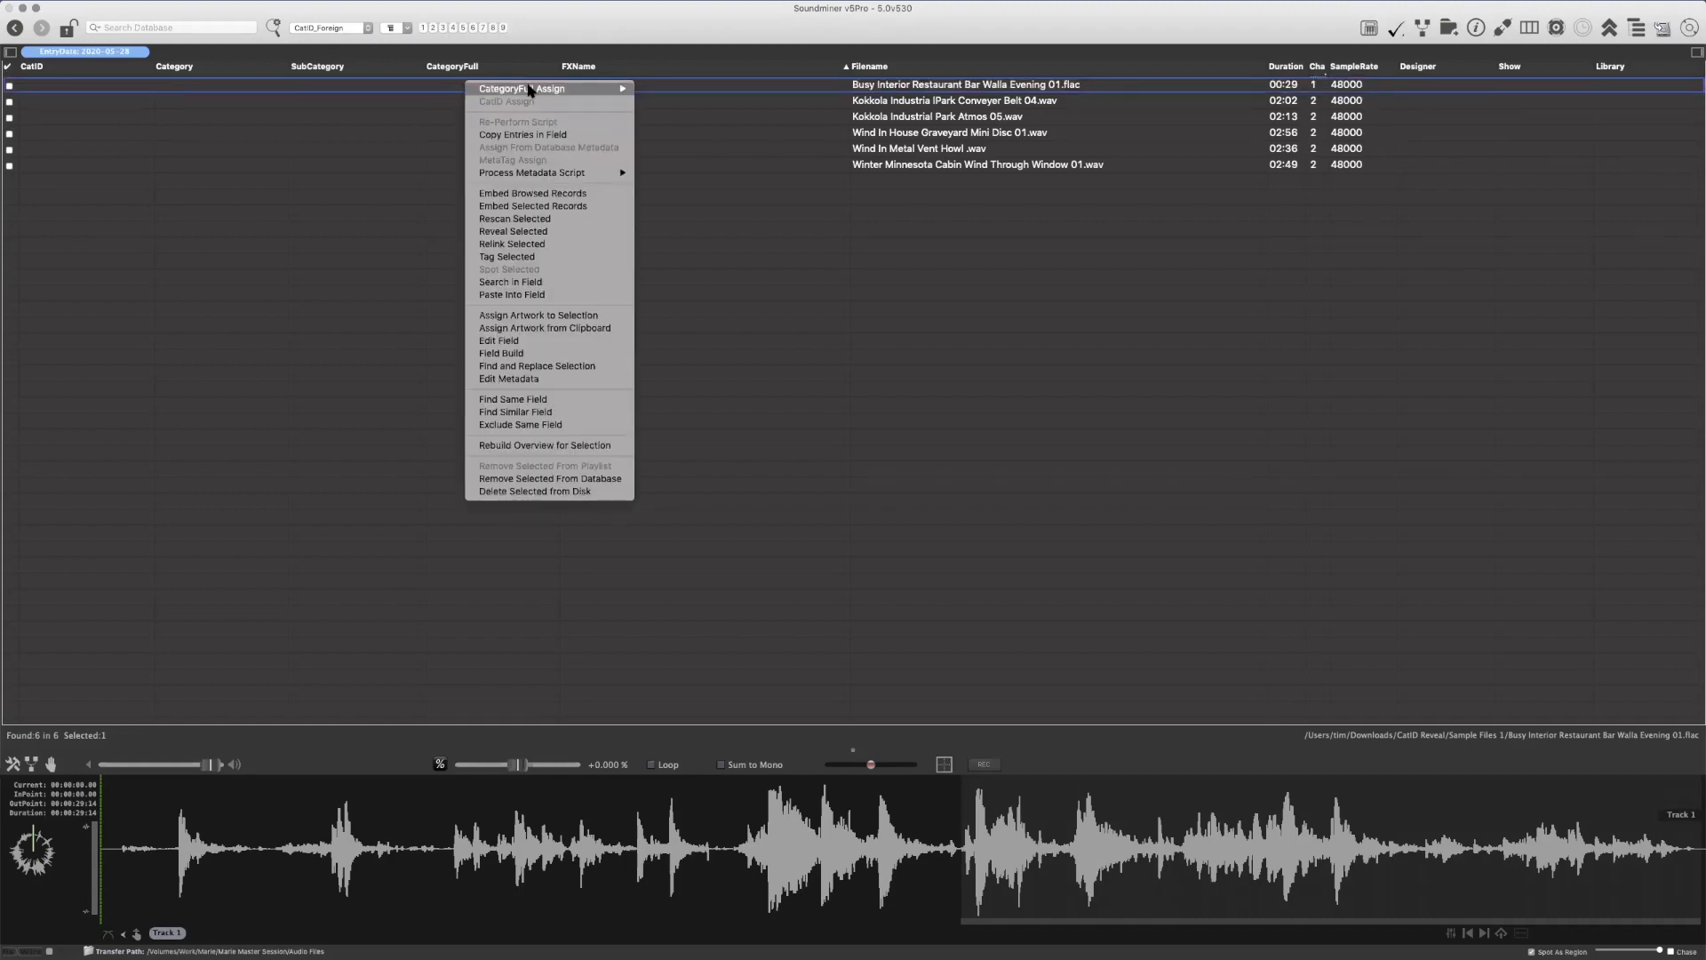
{"action": "mouse_move", "coordinate": [530, 89]}
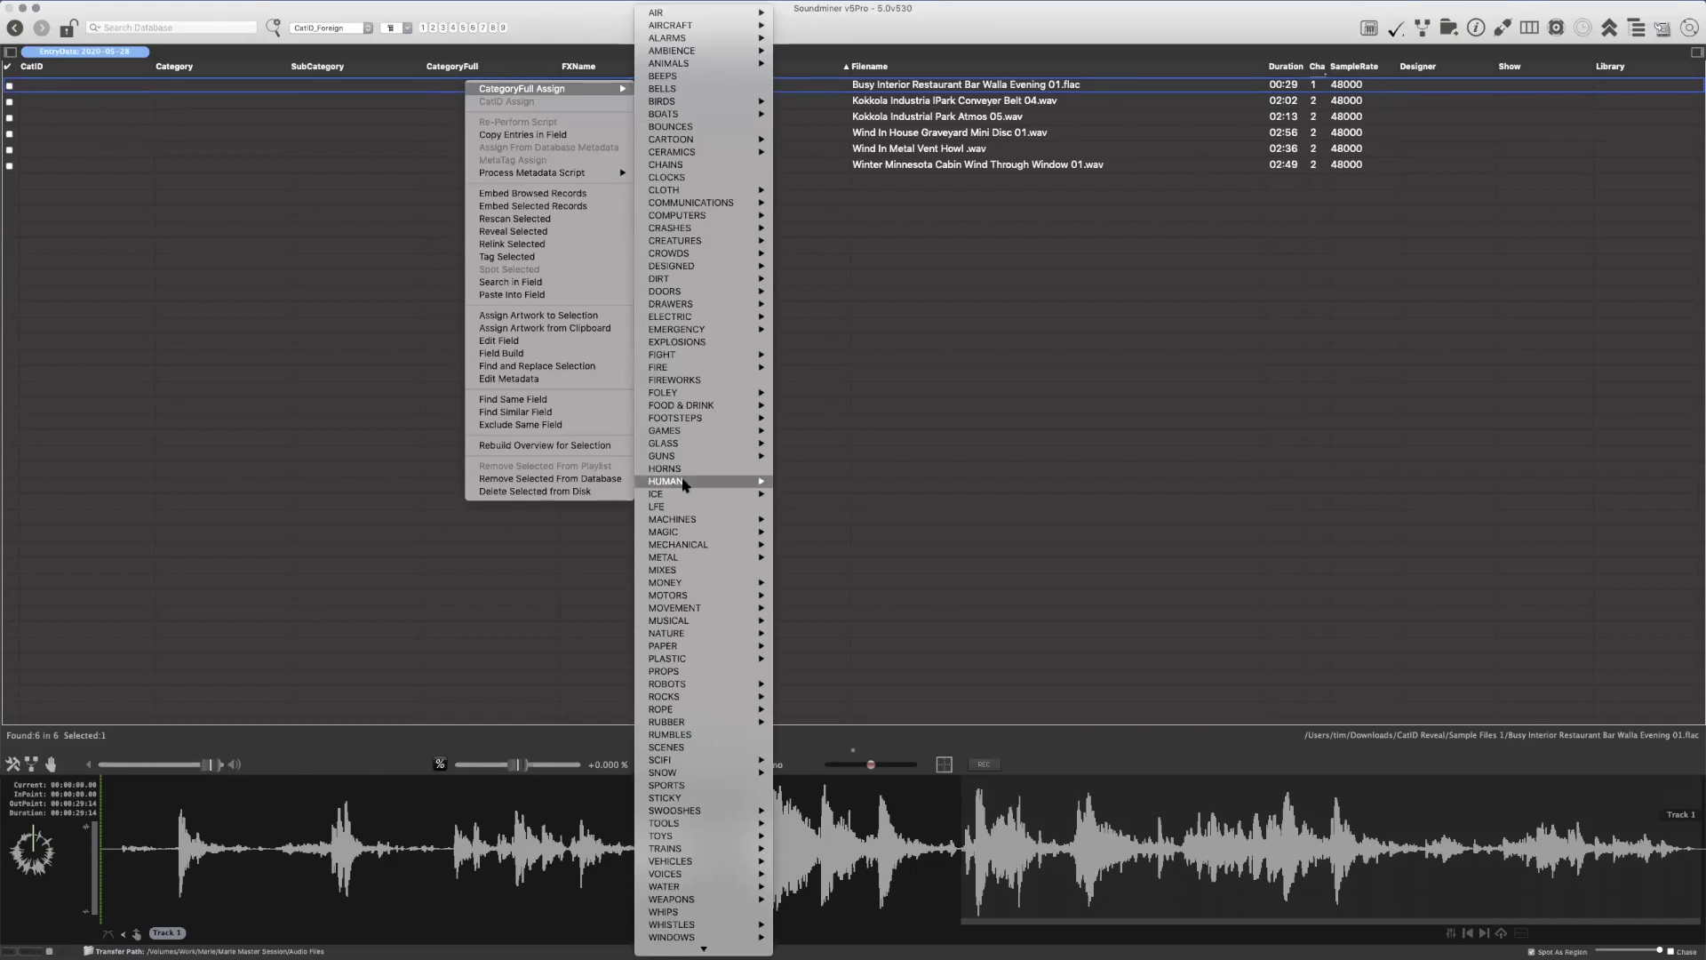
{"action": "mouse_move", "coordinate": [708, 52]}
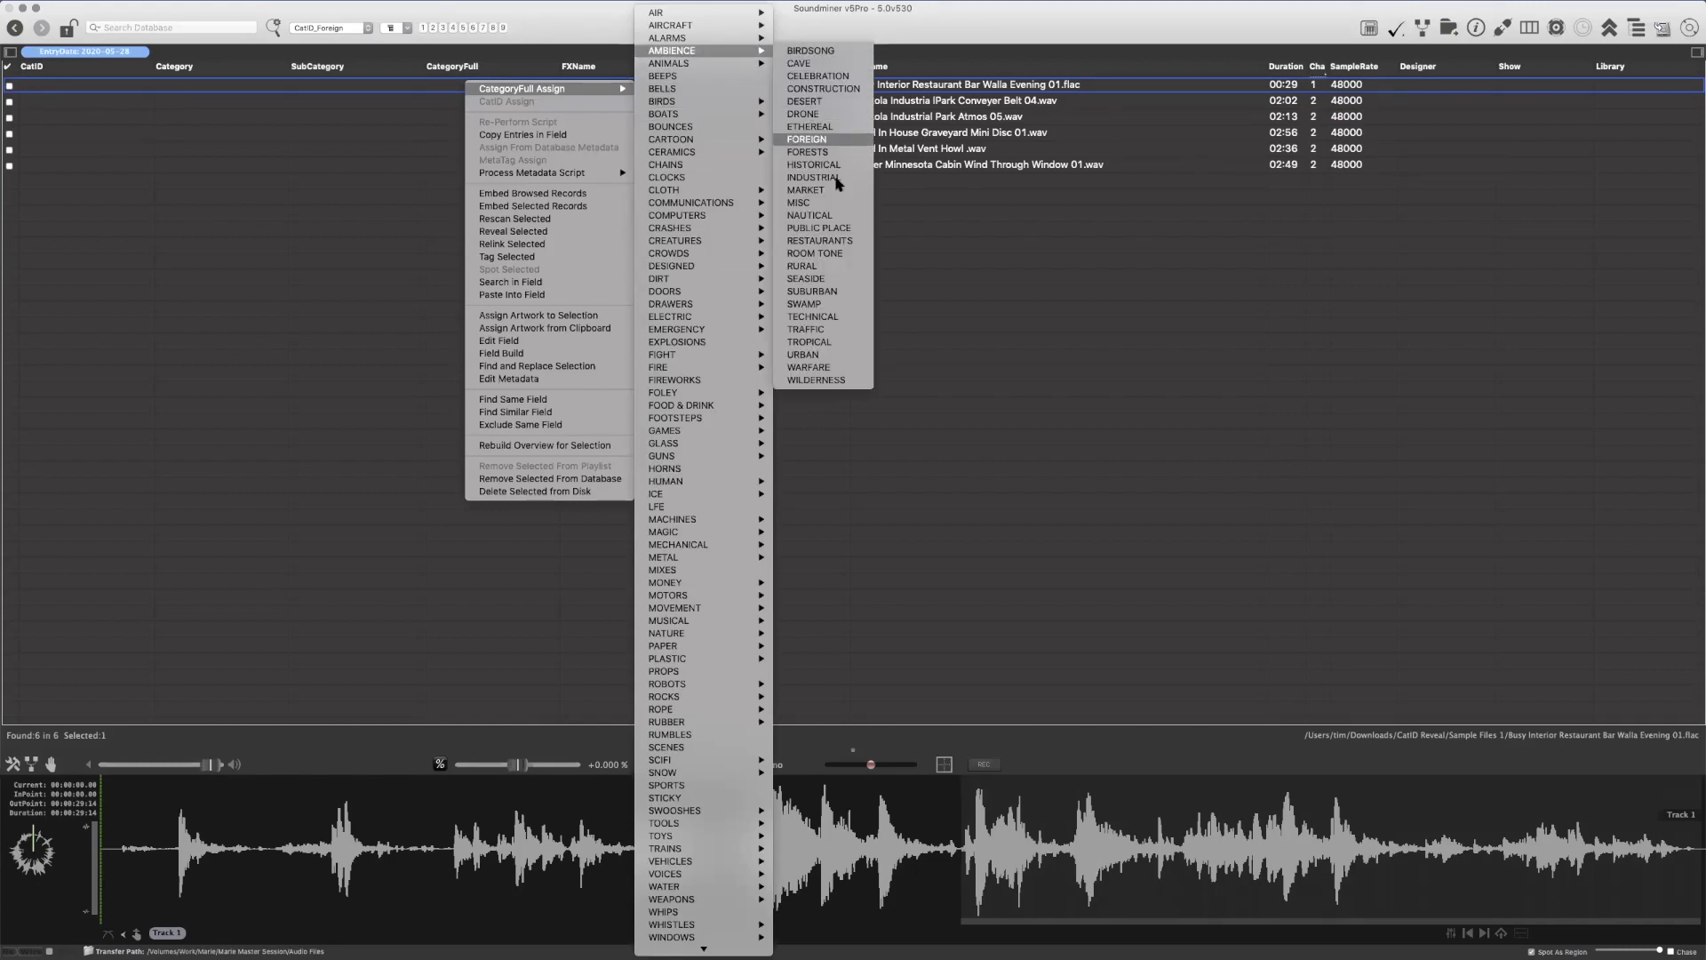
{"action": "left_click", "coordinate": [819, 241]}
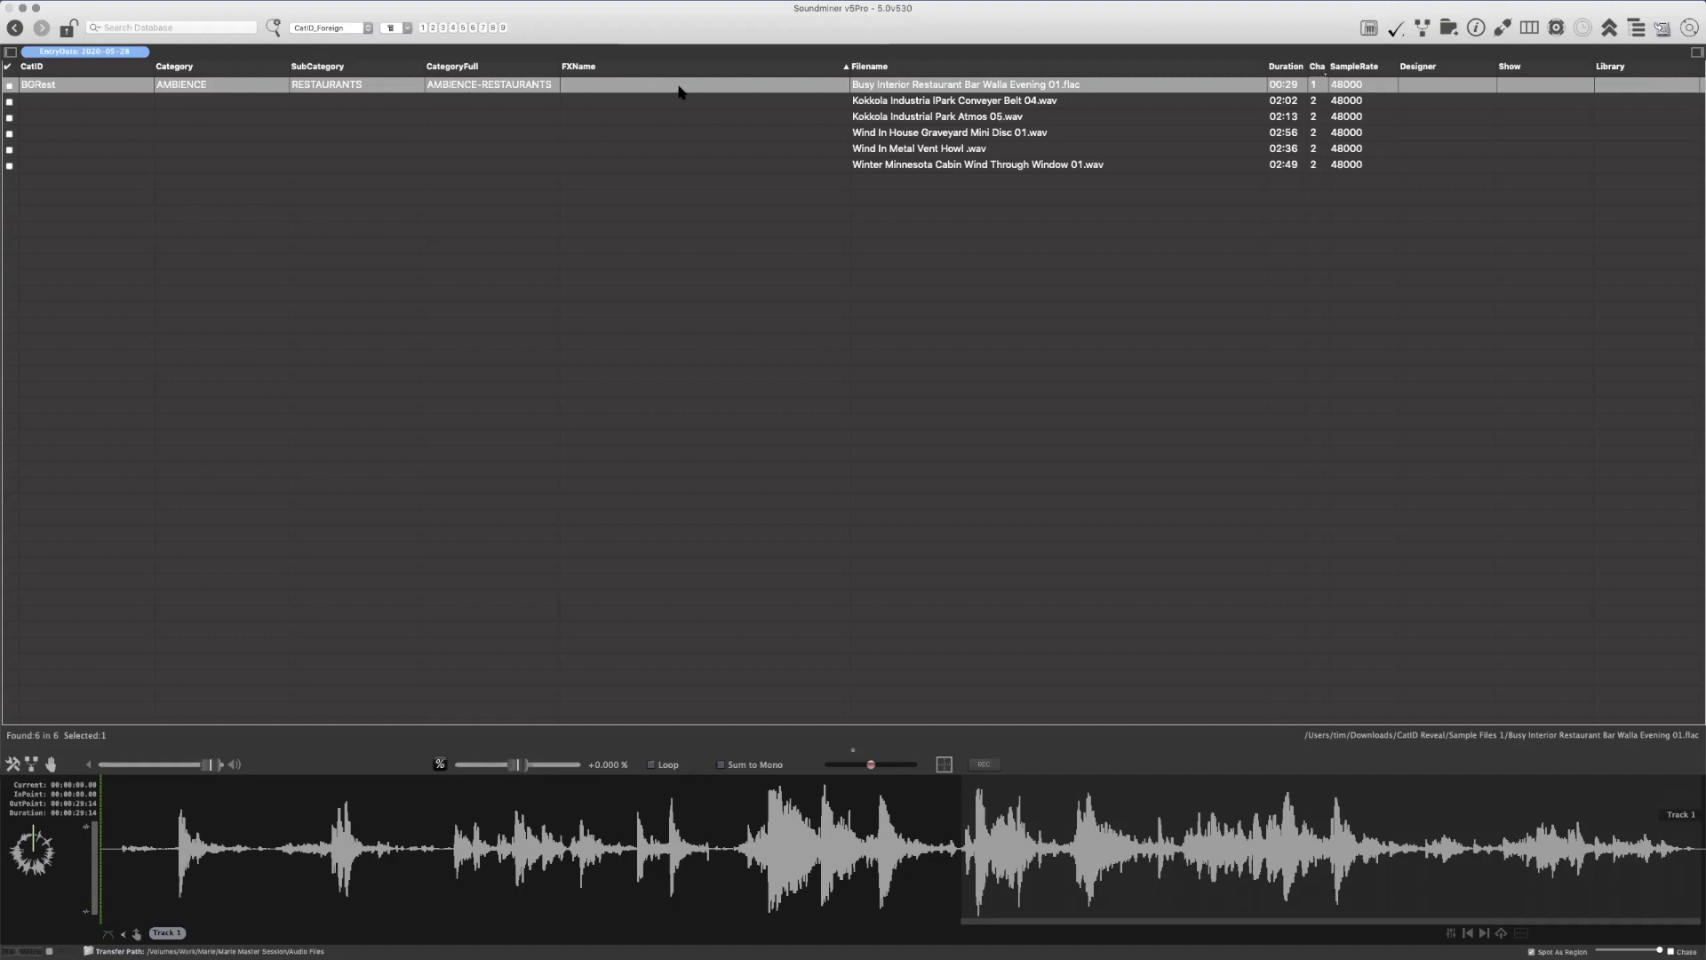
Assign the CategoryFull AMBIENCE-INDUSTRIAL to the two Kokkola industrial park recordings together
{"action": "left_click", "coordinate": [905, 105]}
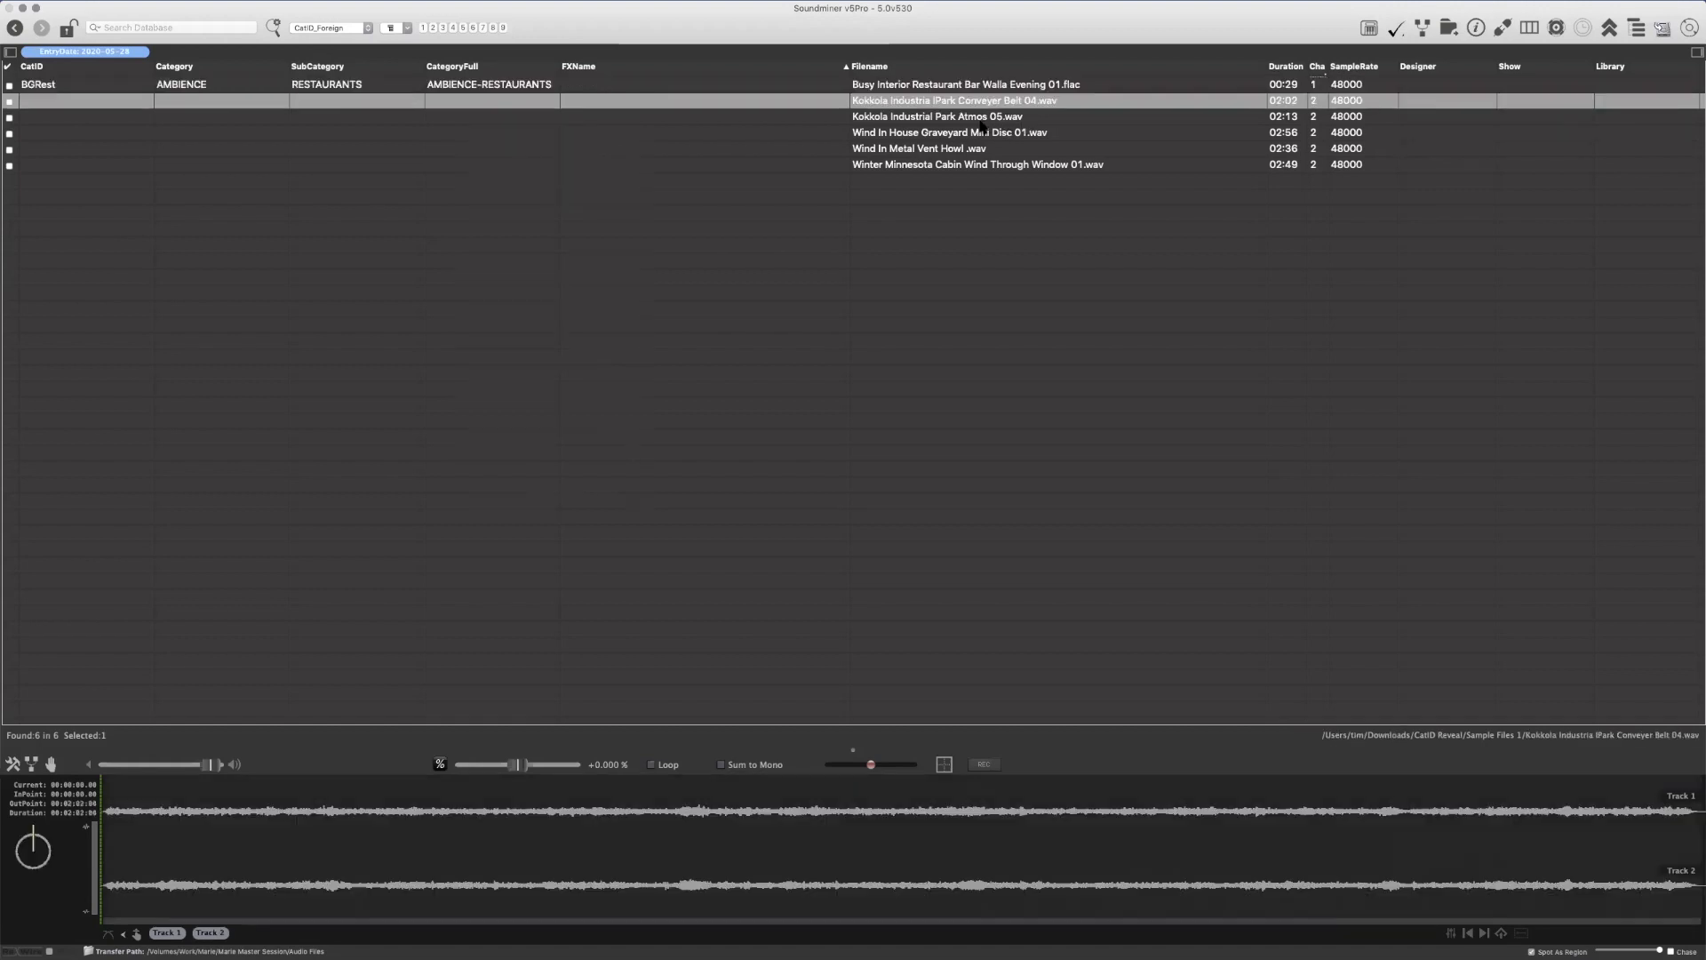
{"action": "left_click", "coordinate": [948, 122], "text": "shift"}
{"action": "right_click", "coordinate": [482, 101]}
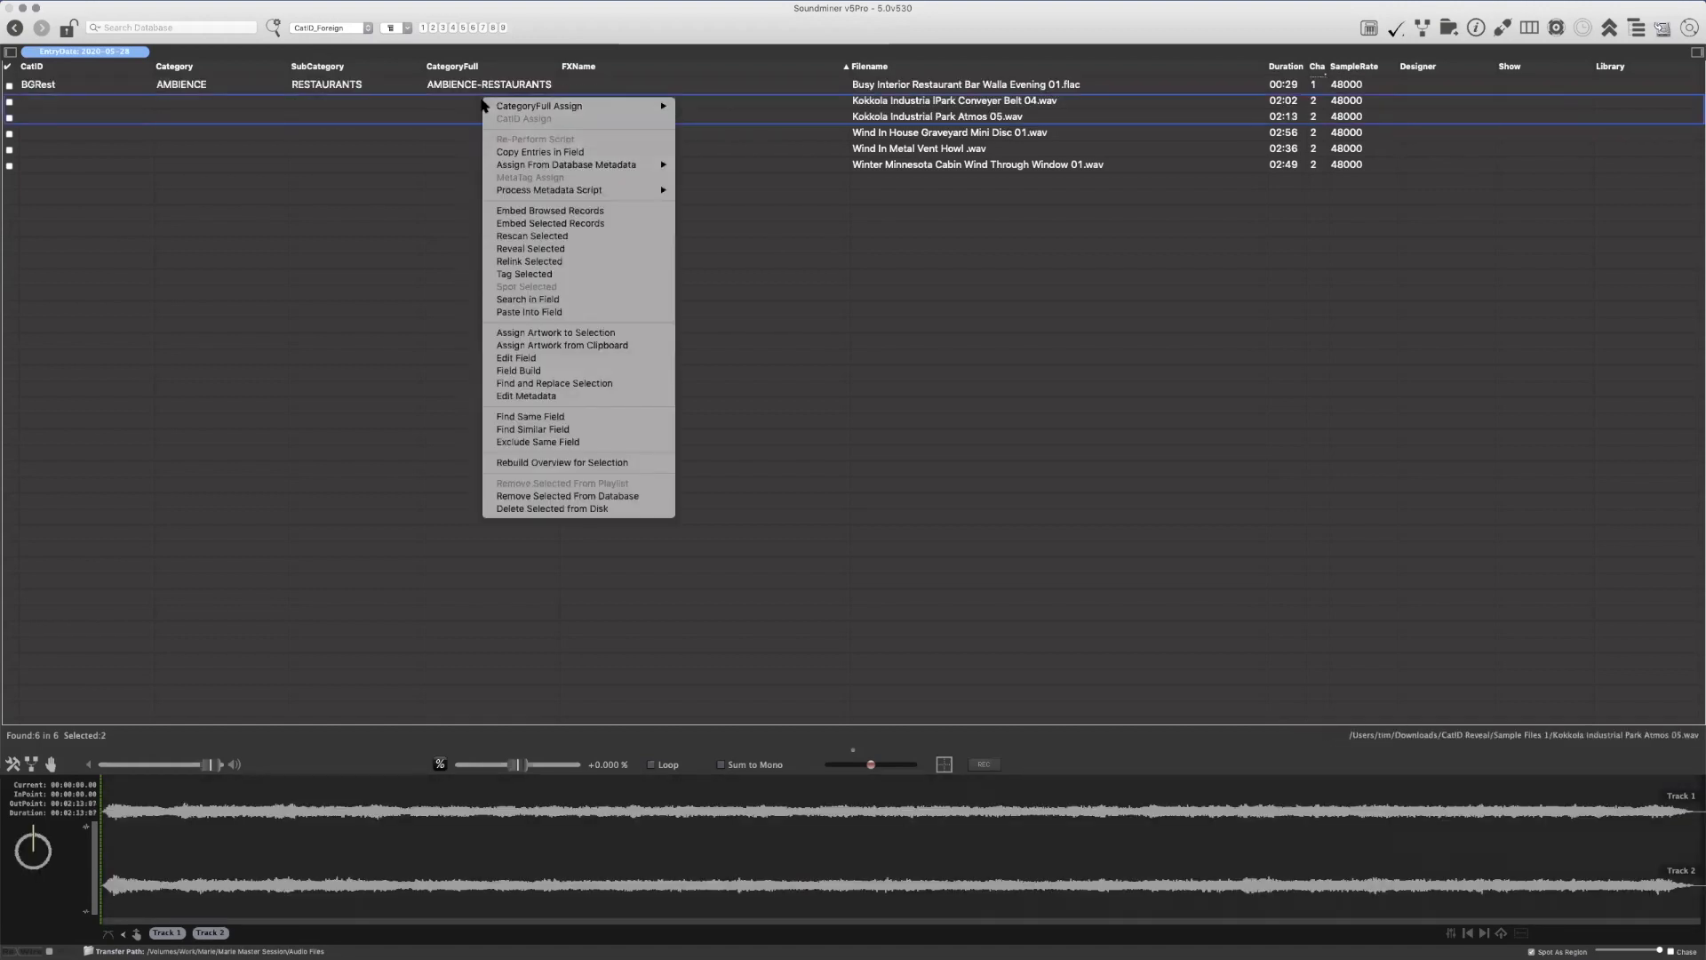
{"action": "mouse_move", "coordinate": [761, 52]}
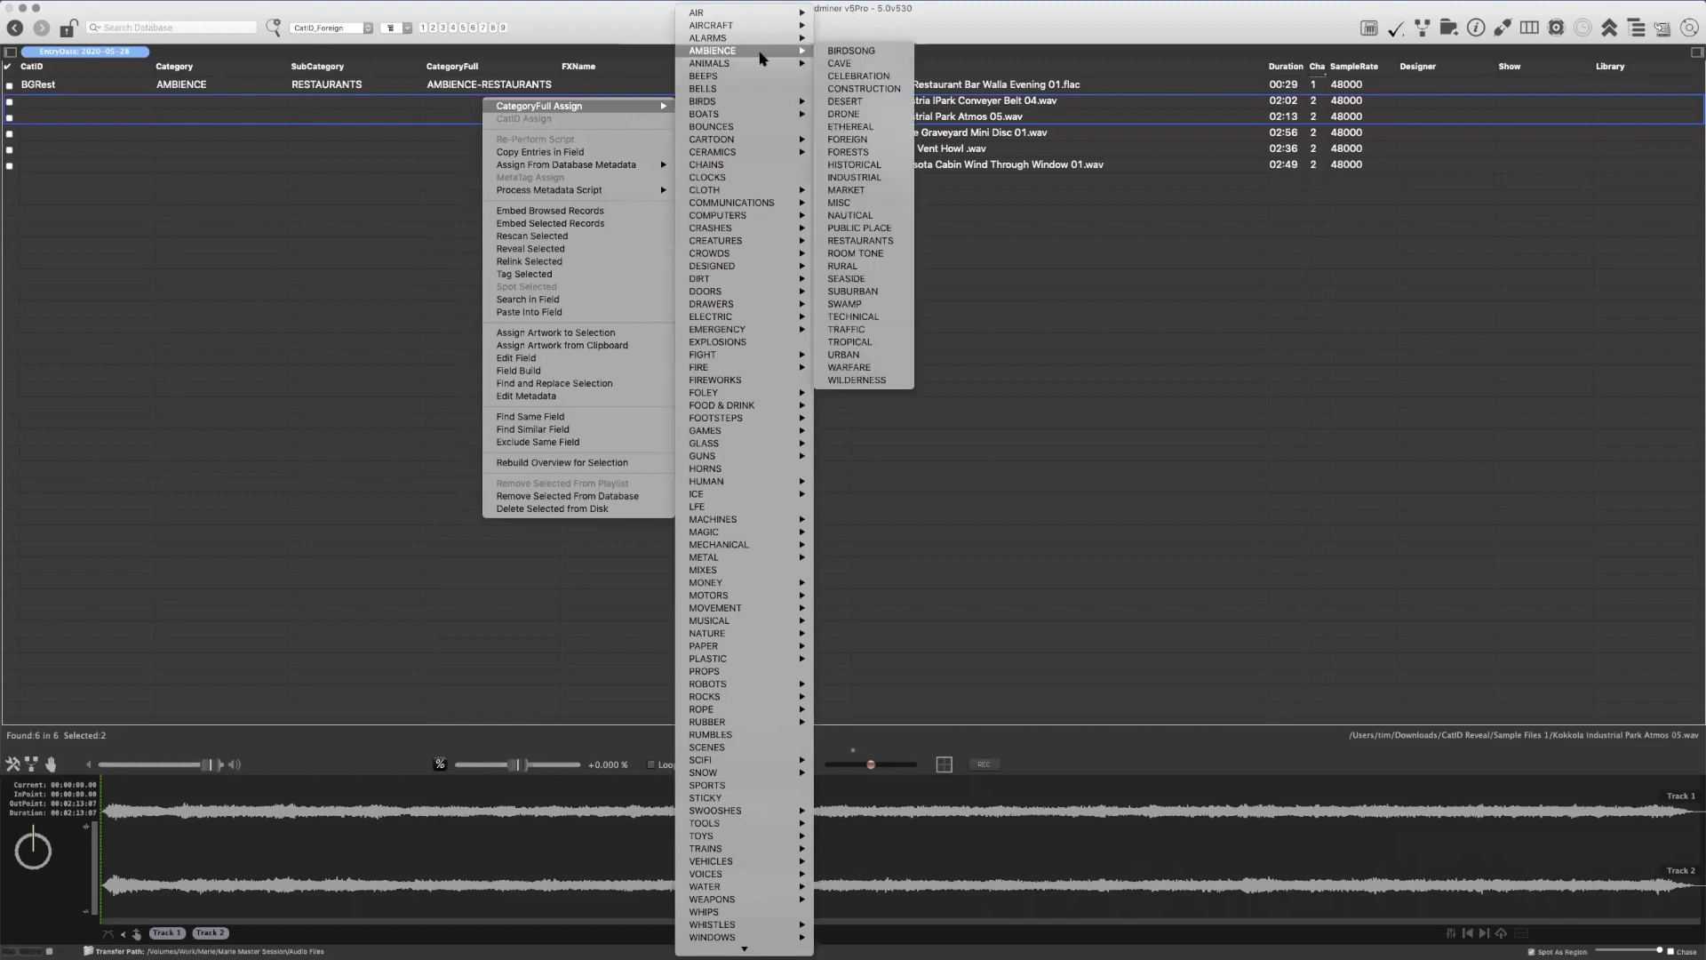
{"action": "left_click", "coordinate": [889, 178]}
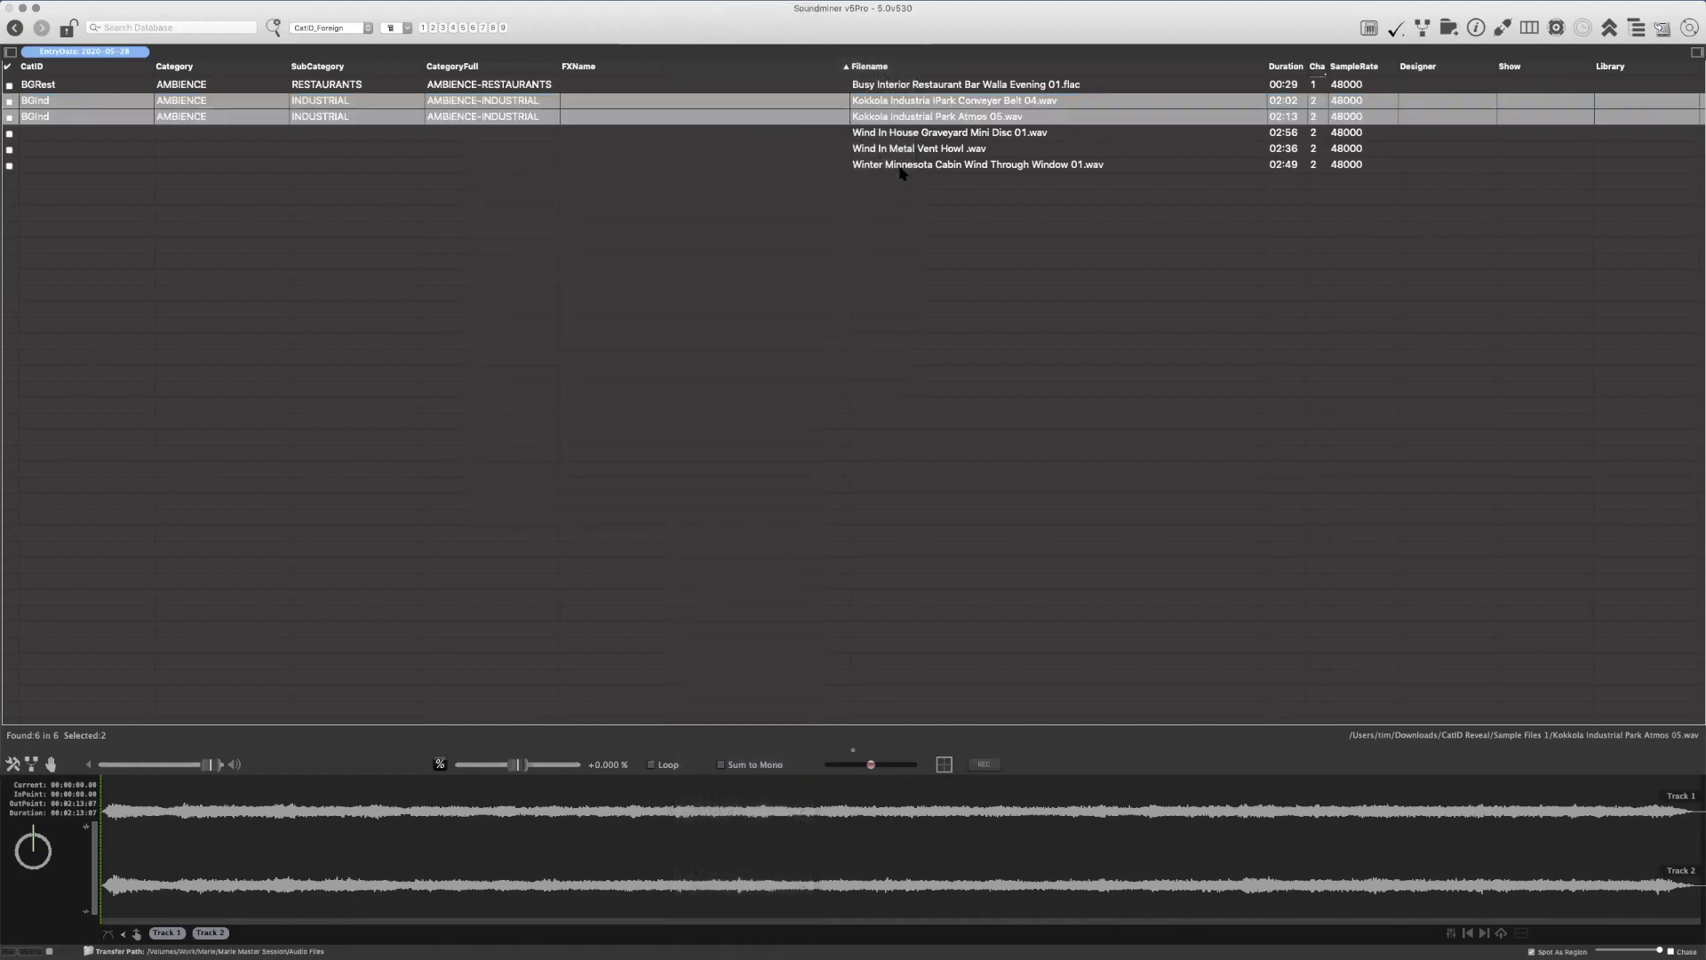
Assign the CategoryFull NATURE-WIND to the three wind recordings together, from Wind In House Graveyard to Winter Minnesota Cabin
{"action": "left_click_drag", "start_coordinate": [876, 136], "coordinate": [860, 167]}
{"action": "right_click", "coordinate": [529, 139]}
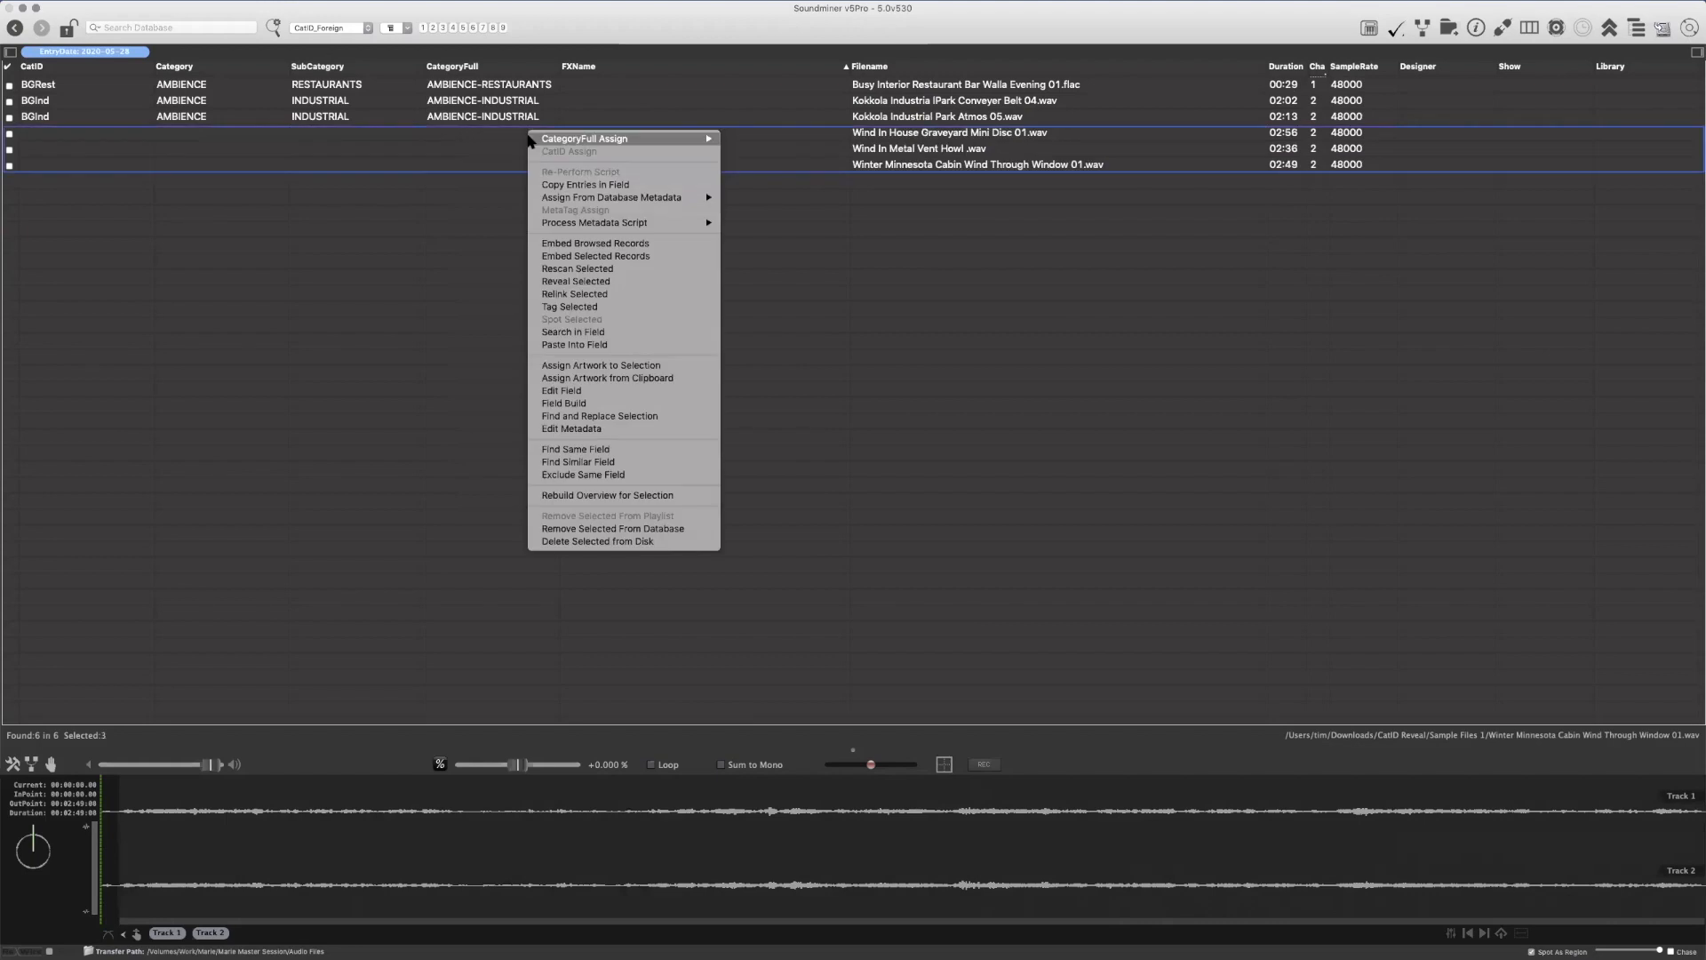
{"action": "mouse_move", "coordinate": [622, 139]}
{"action": "mouse_move", "coordinate": [780, 635]}
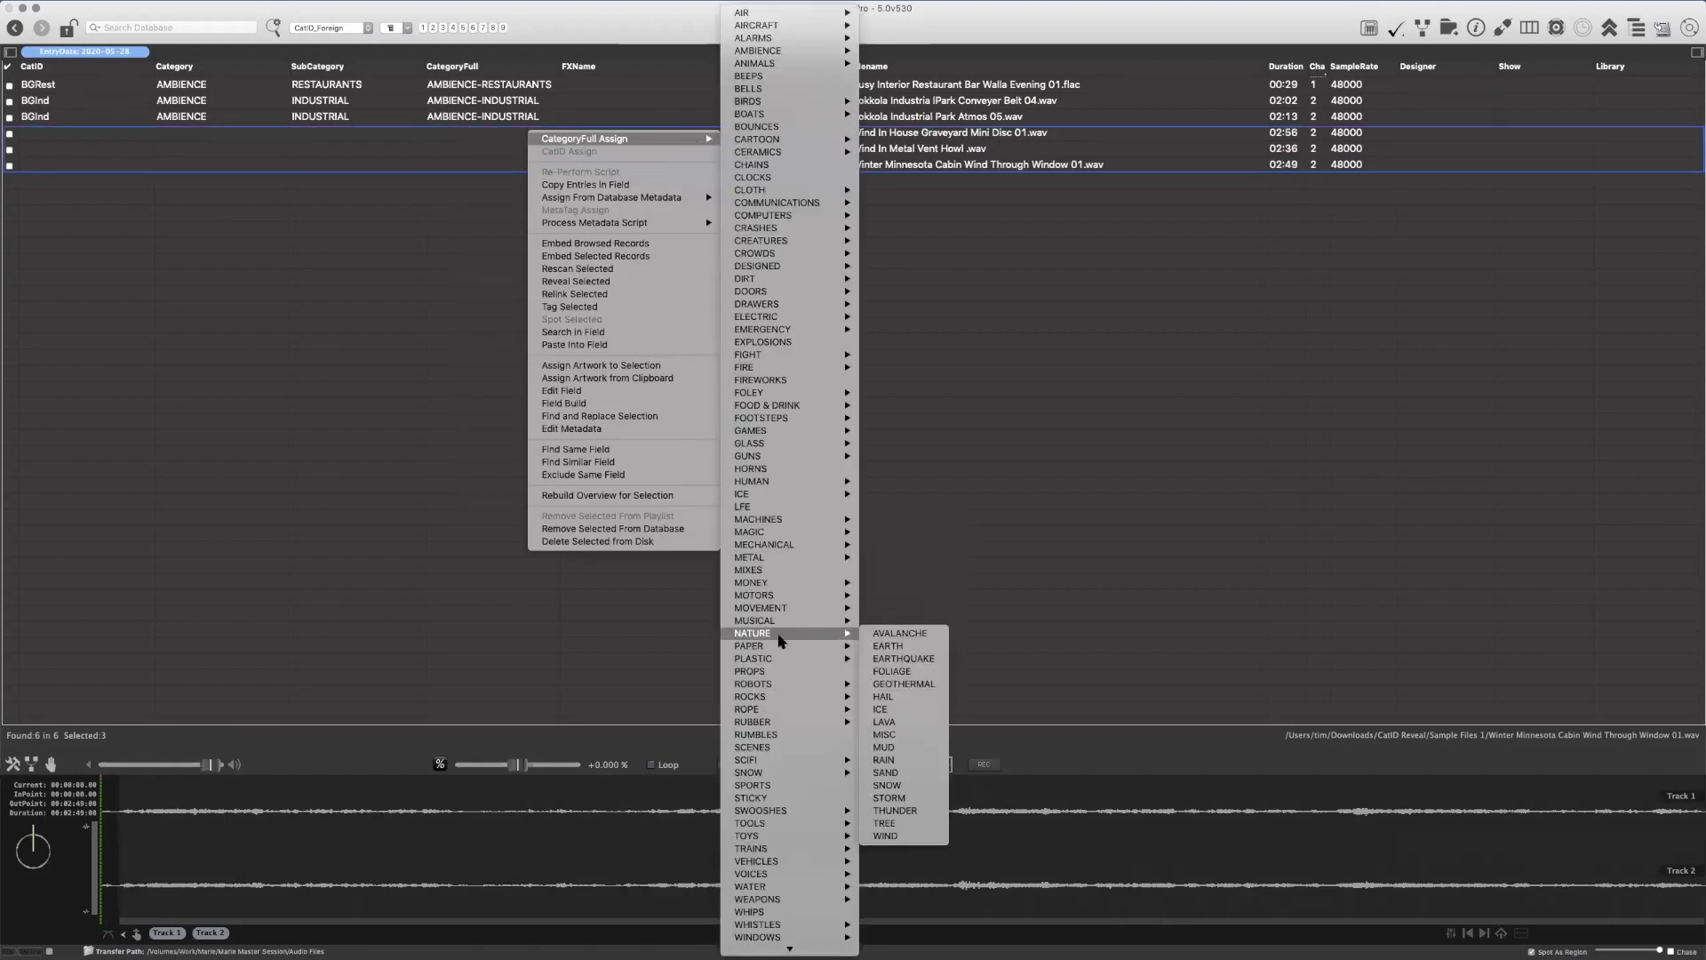
{"action": "left_click", "coordinate": [898, 836]}
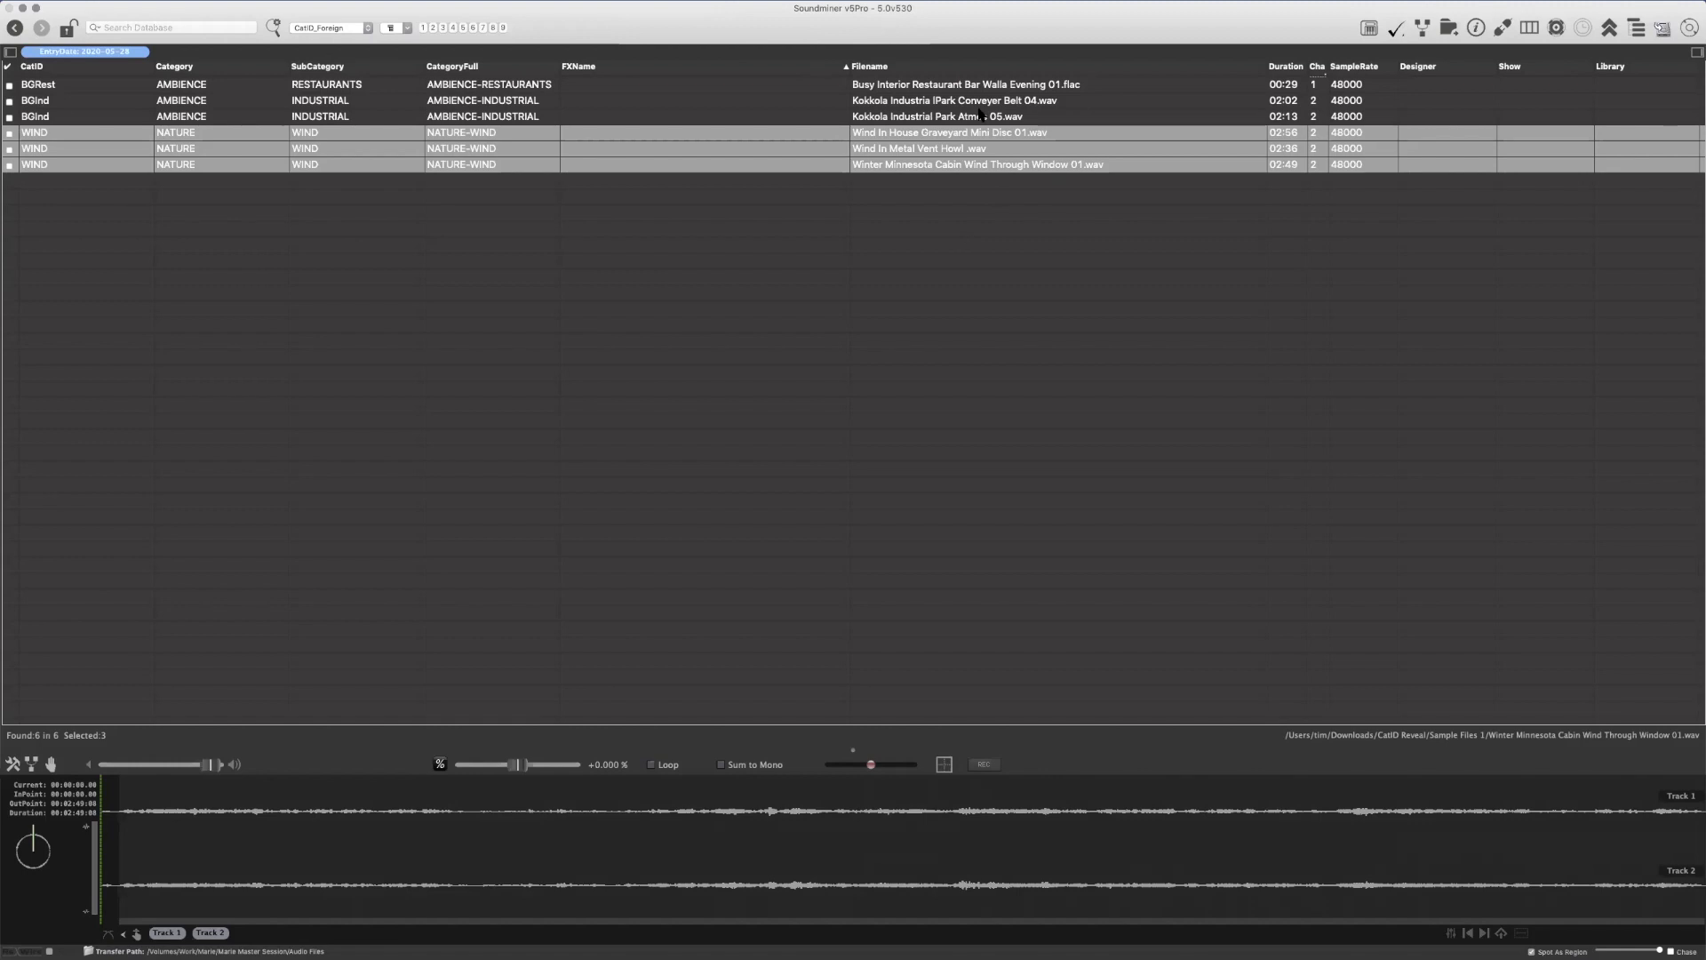
Select all six records and start a workflow with a Field Build action that builds the Filename field
{"action": "left_click", "coordinate": [77, 86]}
{"action": "left_click", "coordinate": [62, 165], "text": "shift"}
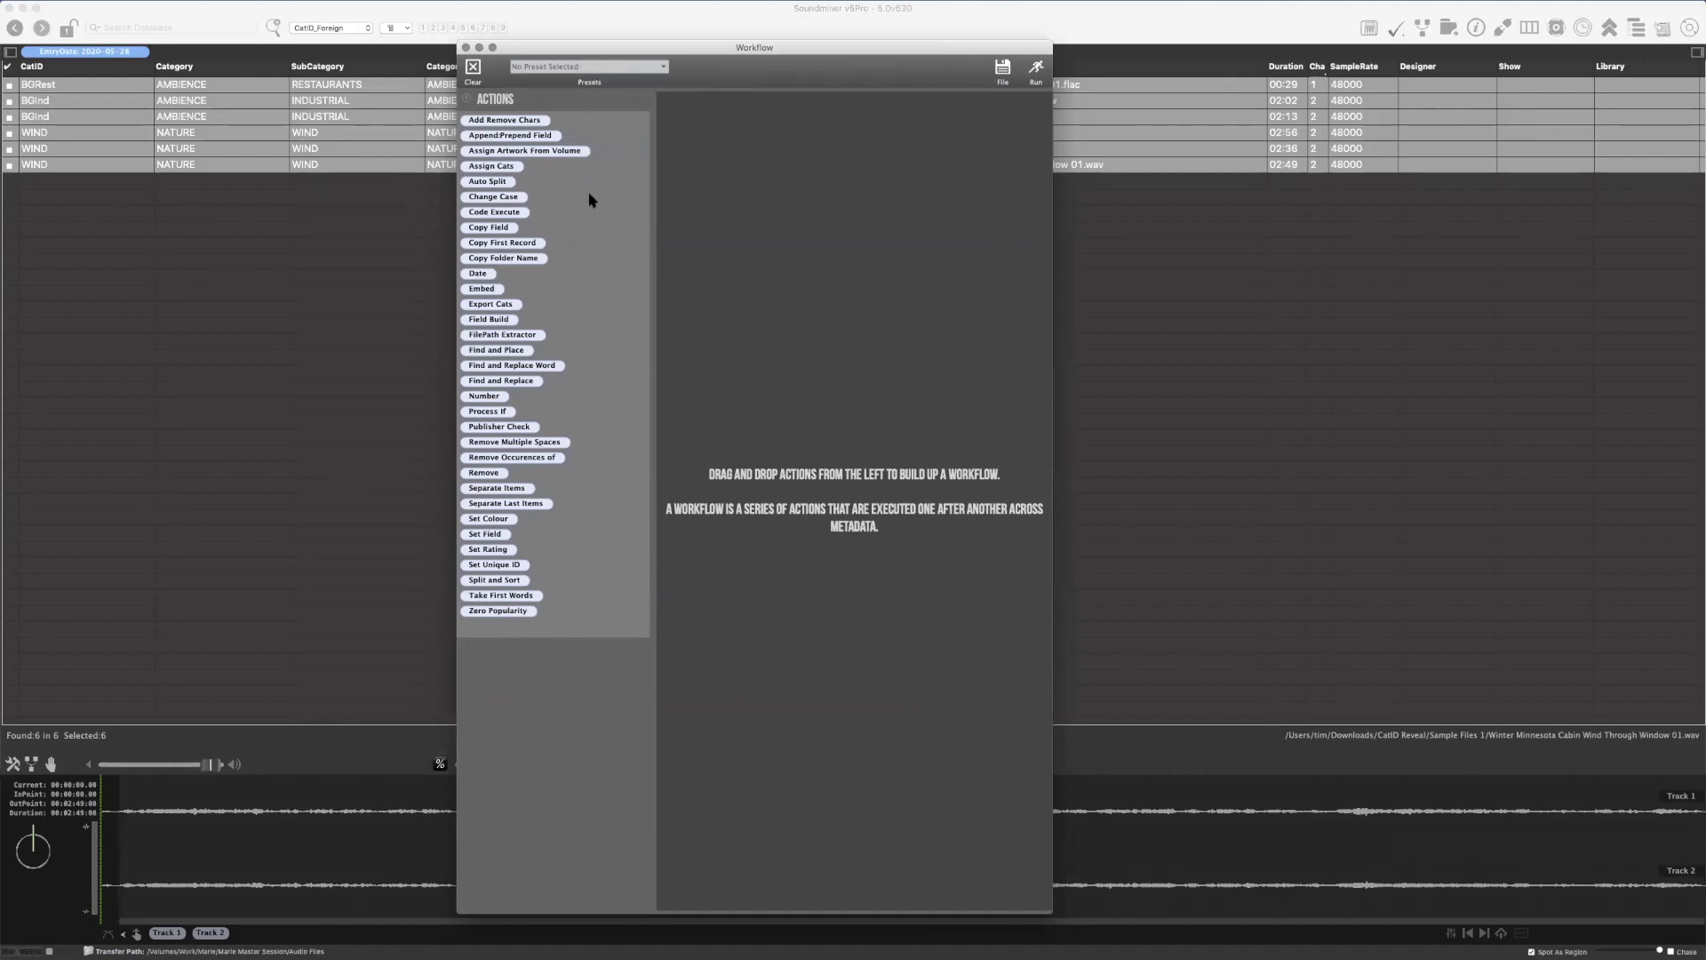
{"action": "left_click_drag", "start_coordinate": [489, 322], "coordinate": [750, 221]}
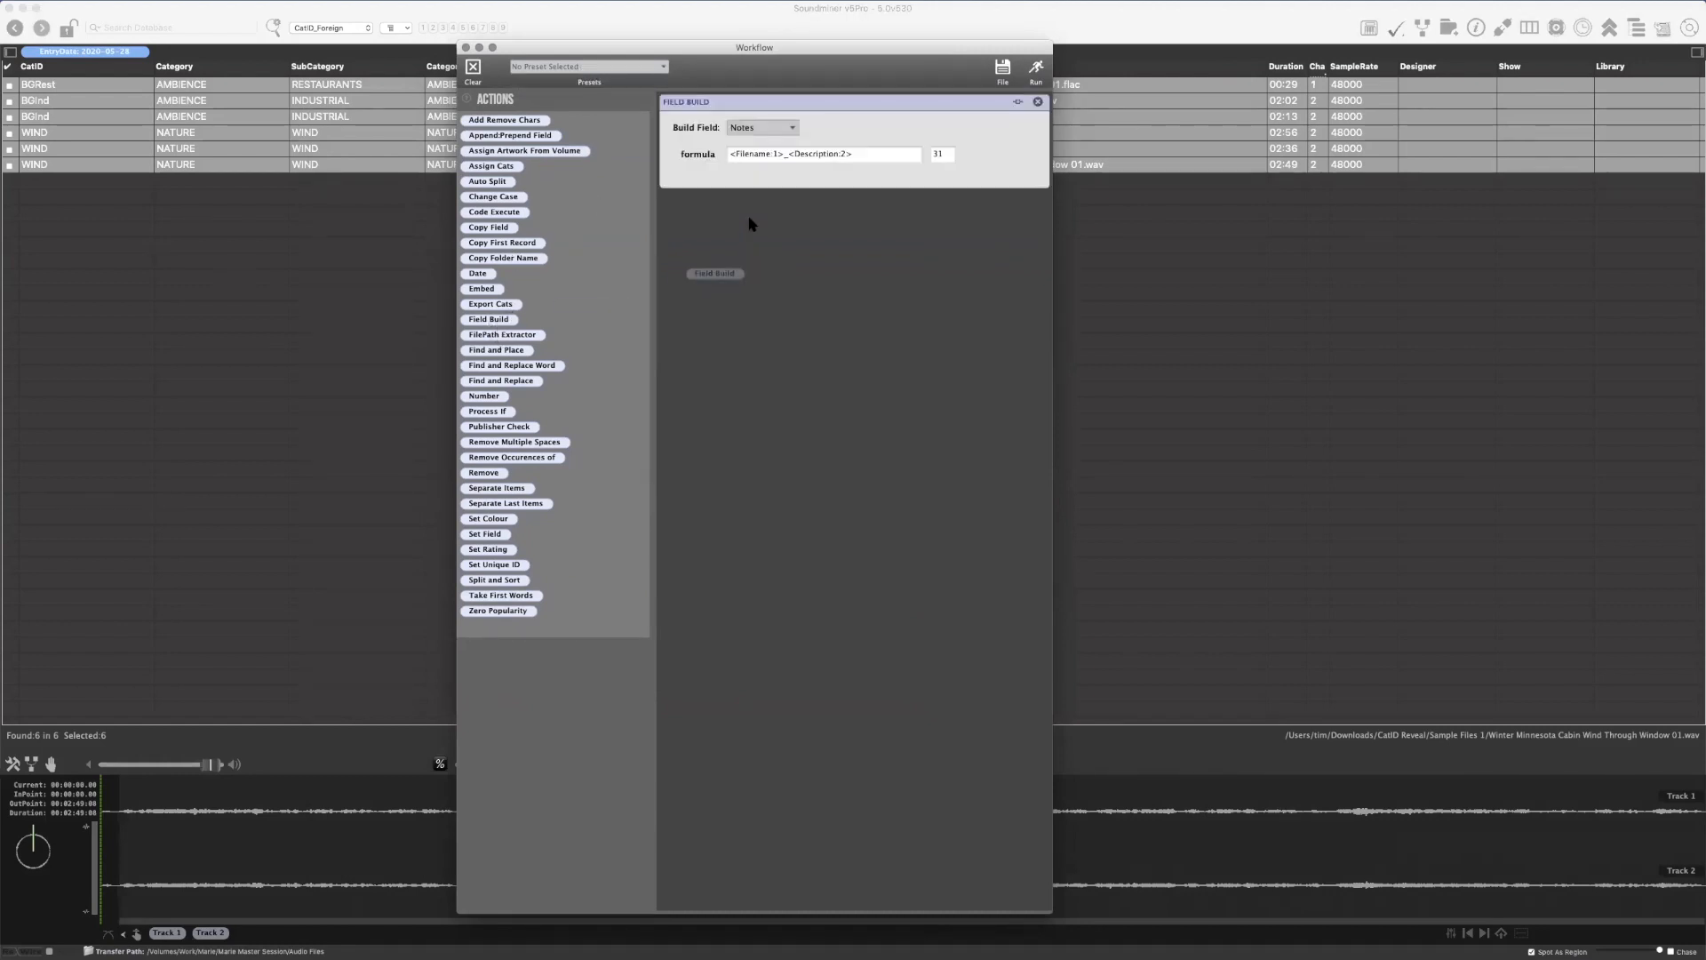
{"action": "left_click", "coordinate": [770, 134]}
{"action": "mouse_move", "coordinate": [795, 8]}
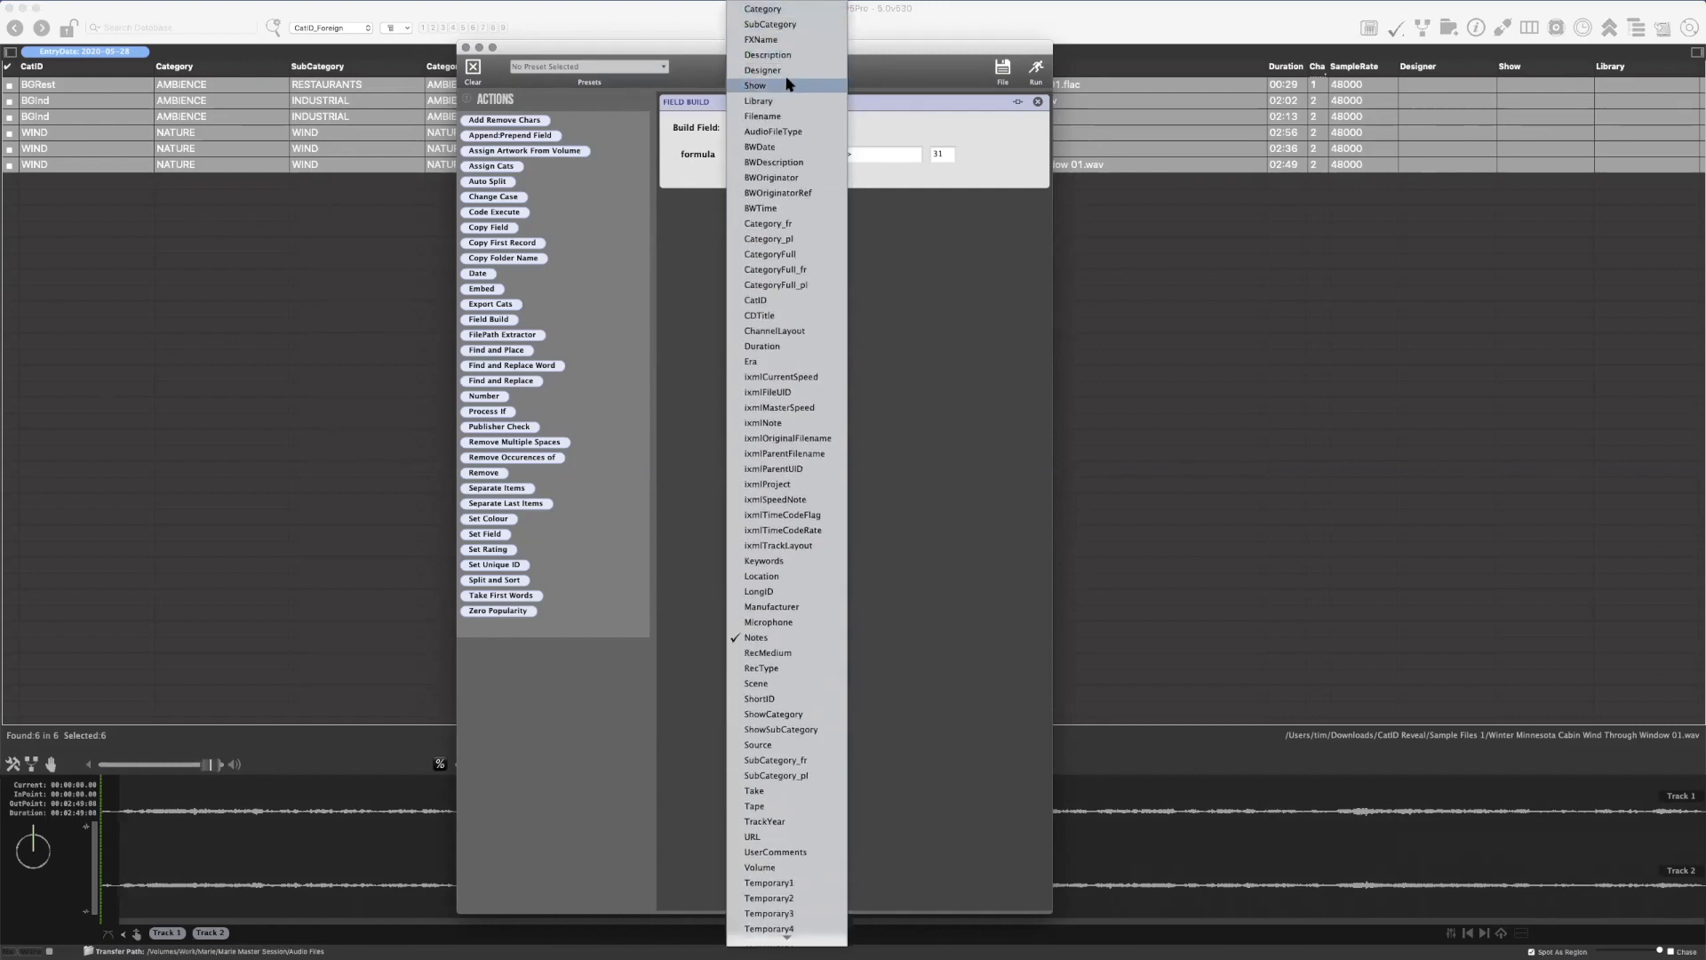
{"action": "left_click", "coordinate": [793, 116]}
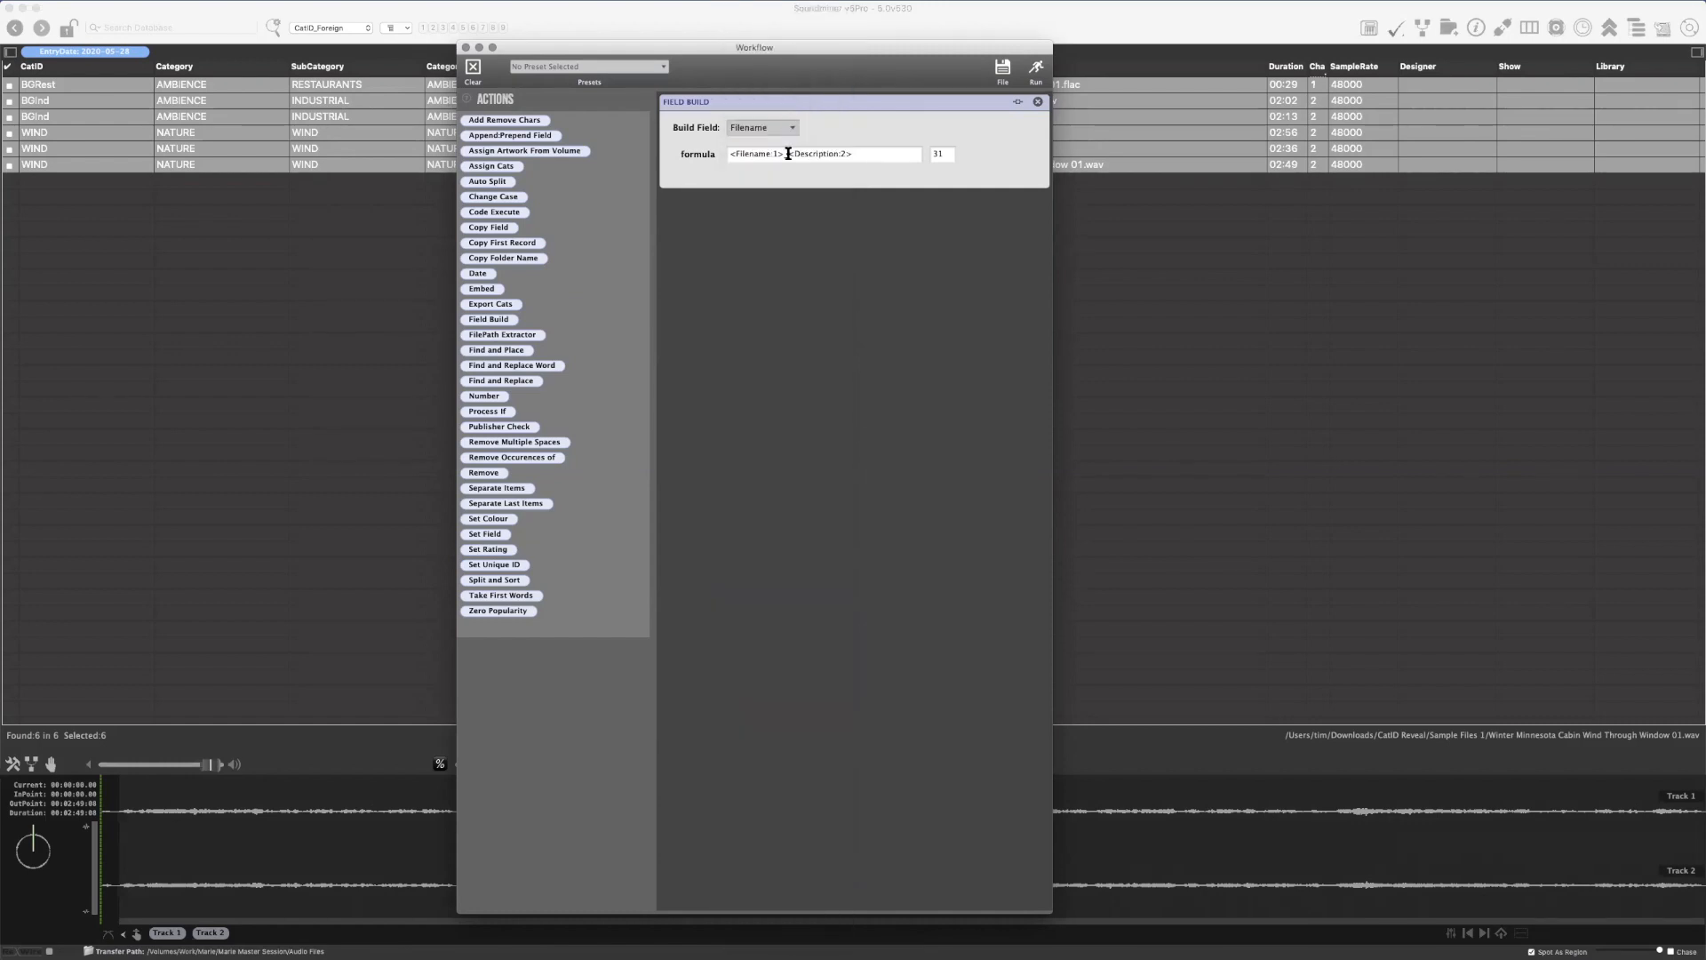
Change the Field Build formula to _<Filename:1>, removing the Description part and adding a leading underscore
{"action": "left_click", "coordinate": [861, 153]}
{"action": "left_click", "coordinate": [869, 154]}
{"action": "key", "text": "BackSpace"}
{"action": "key", "text": "BackSpace"}
{"action": "key", "text": "BackSpace"}
{"action": "key", "text": "BackSpace"}
{"action": "key", "text": "BackSpace"}
{"action": "key", "text": "BackSpace"}
{"action": "key", "text": "Home"}
{"action": "type", "text": "_"}
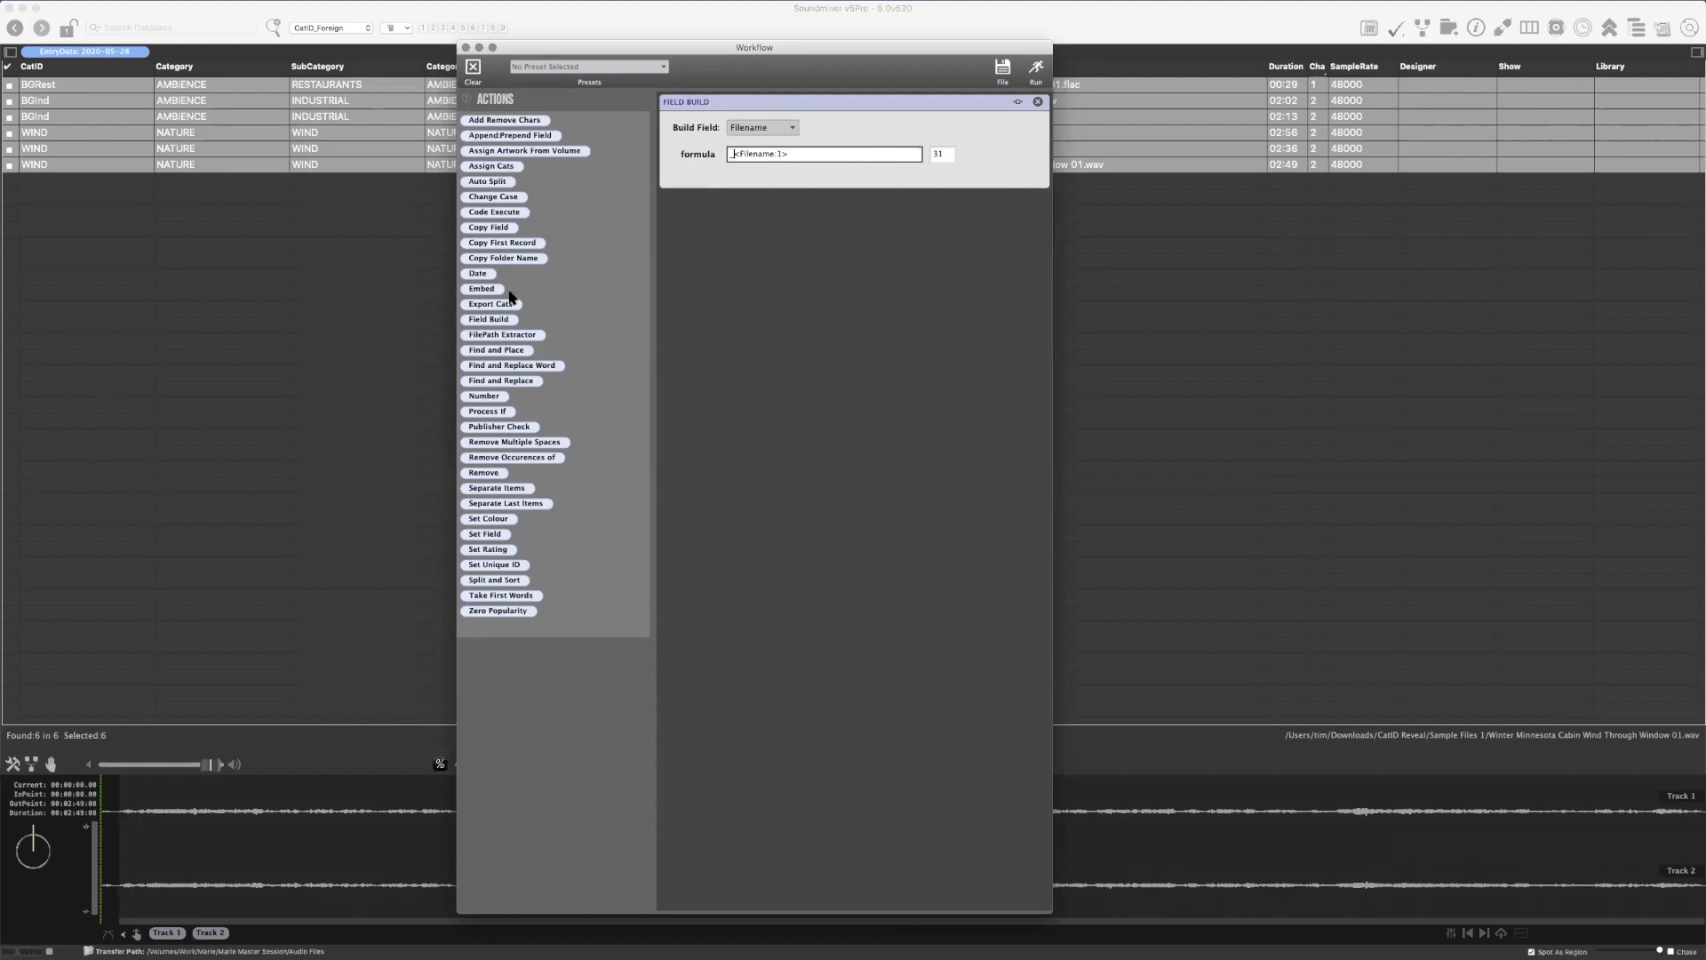
Add a Copy Field action to the workflow that prepends CatID to Filename
{"action": "left_click_drag", "start_coordinate": [488, 228], "coordinate": [763, 247]}
{"action": "left_click", "coordinate": [706, 231]}
{"action": "left_click", "coordinate": [710, 280]}
{"action": "left_click", "coordinate": [779, 233]}
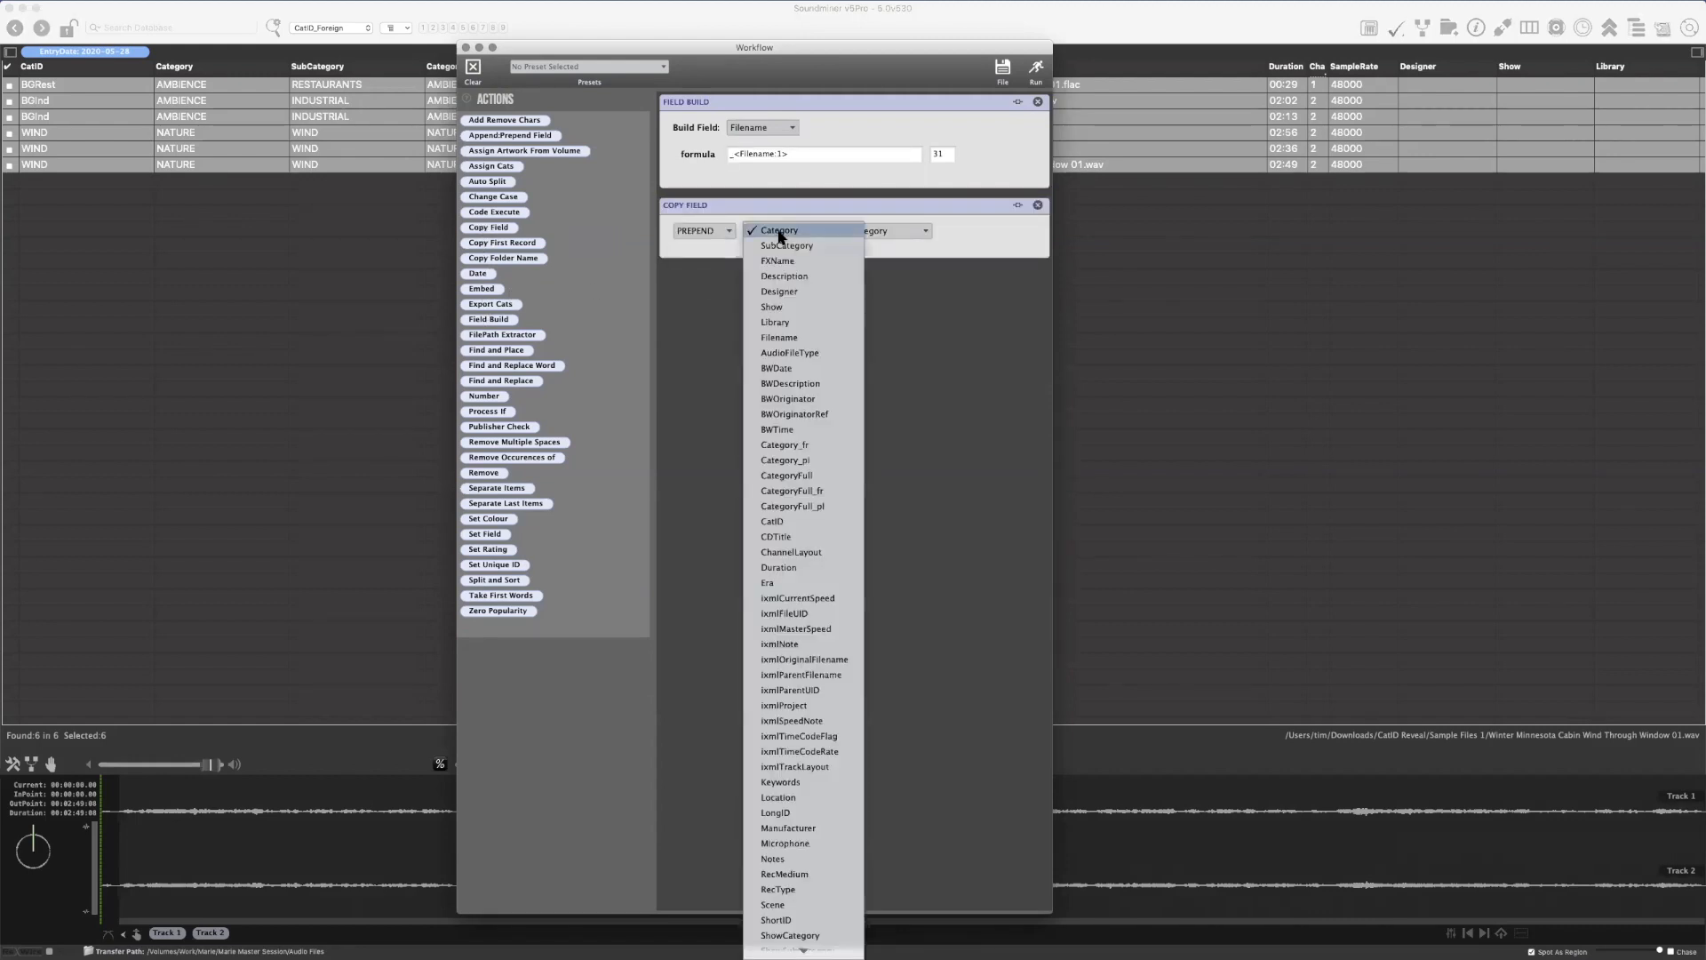
{"action": "left_click", "coordinate": [797, 524]}
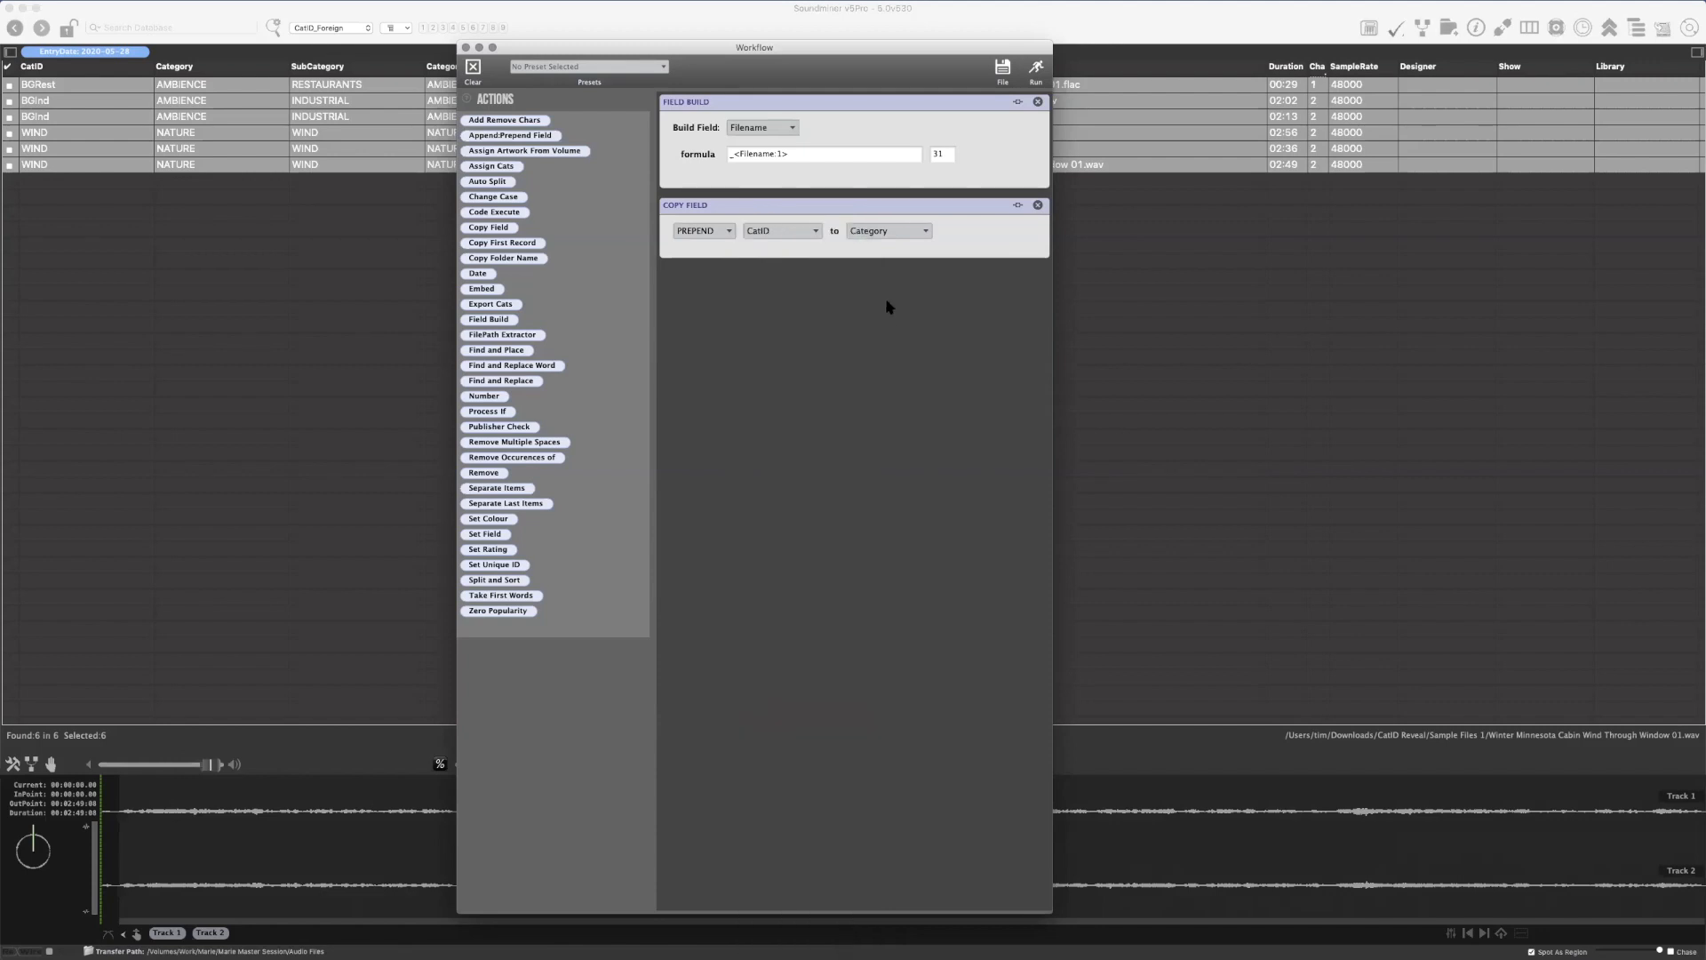
{"action": "left_click", "coordinate": [889, 232]}
{"action": "left_click", "coordinate": [914, 336]}
Run the workflow on the selected records and close the Workflow window
{"action": "left_click_drag", "start_coordinate": [757, 45], "coordinate": [691, 228]}
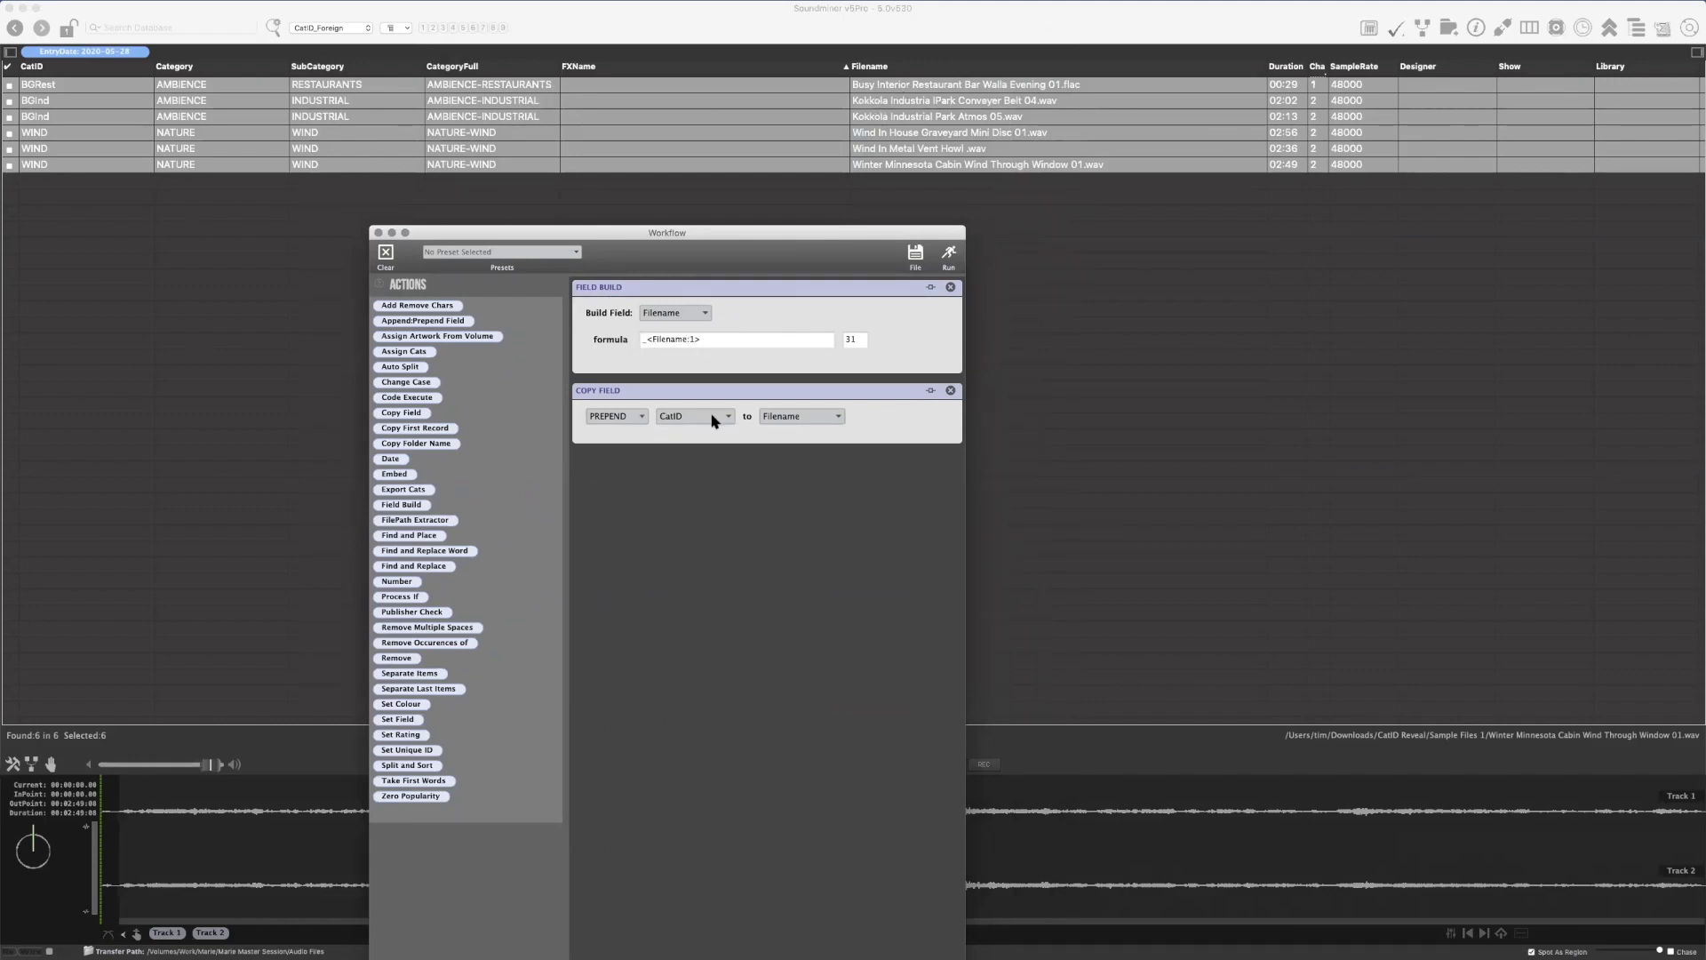
{"action": "left_click", "coordinate": [948, 258]}
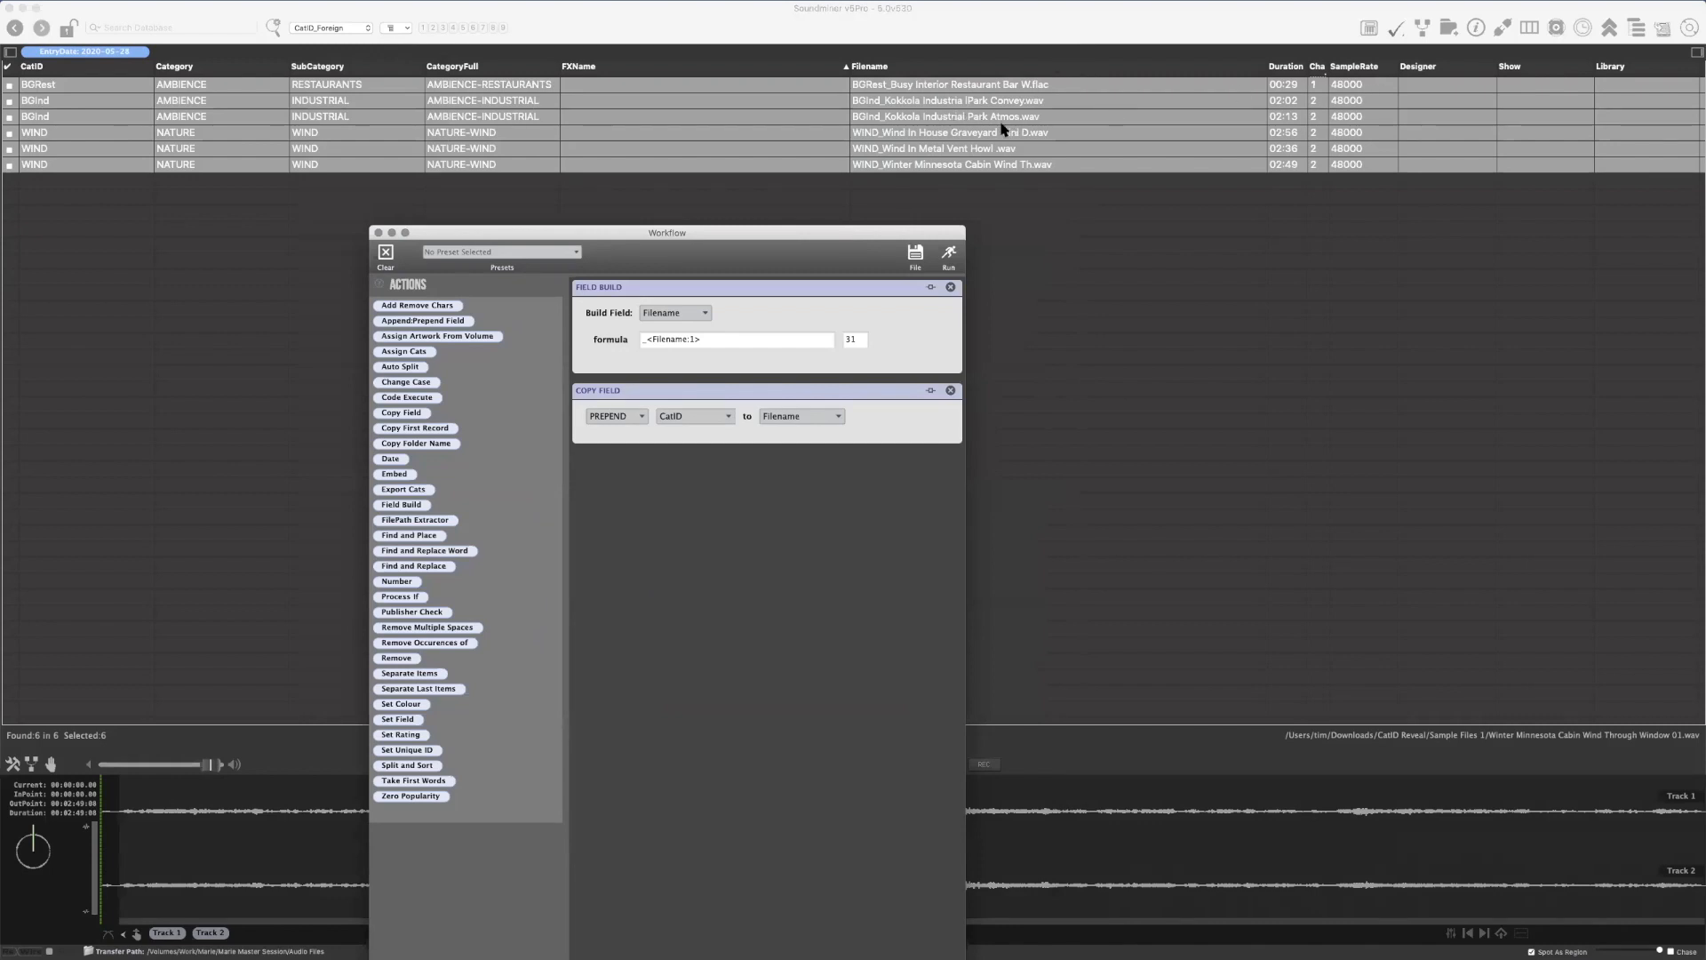
{"action": "left_click_drag", "start_coordinate": [629, 240], "coordinate": [634, 311]}
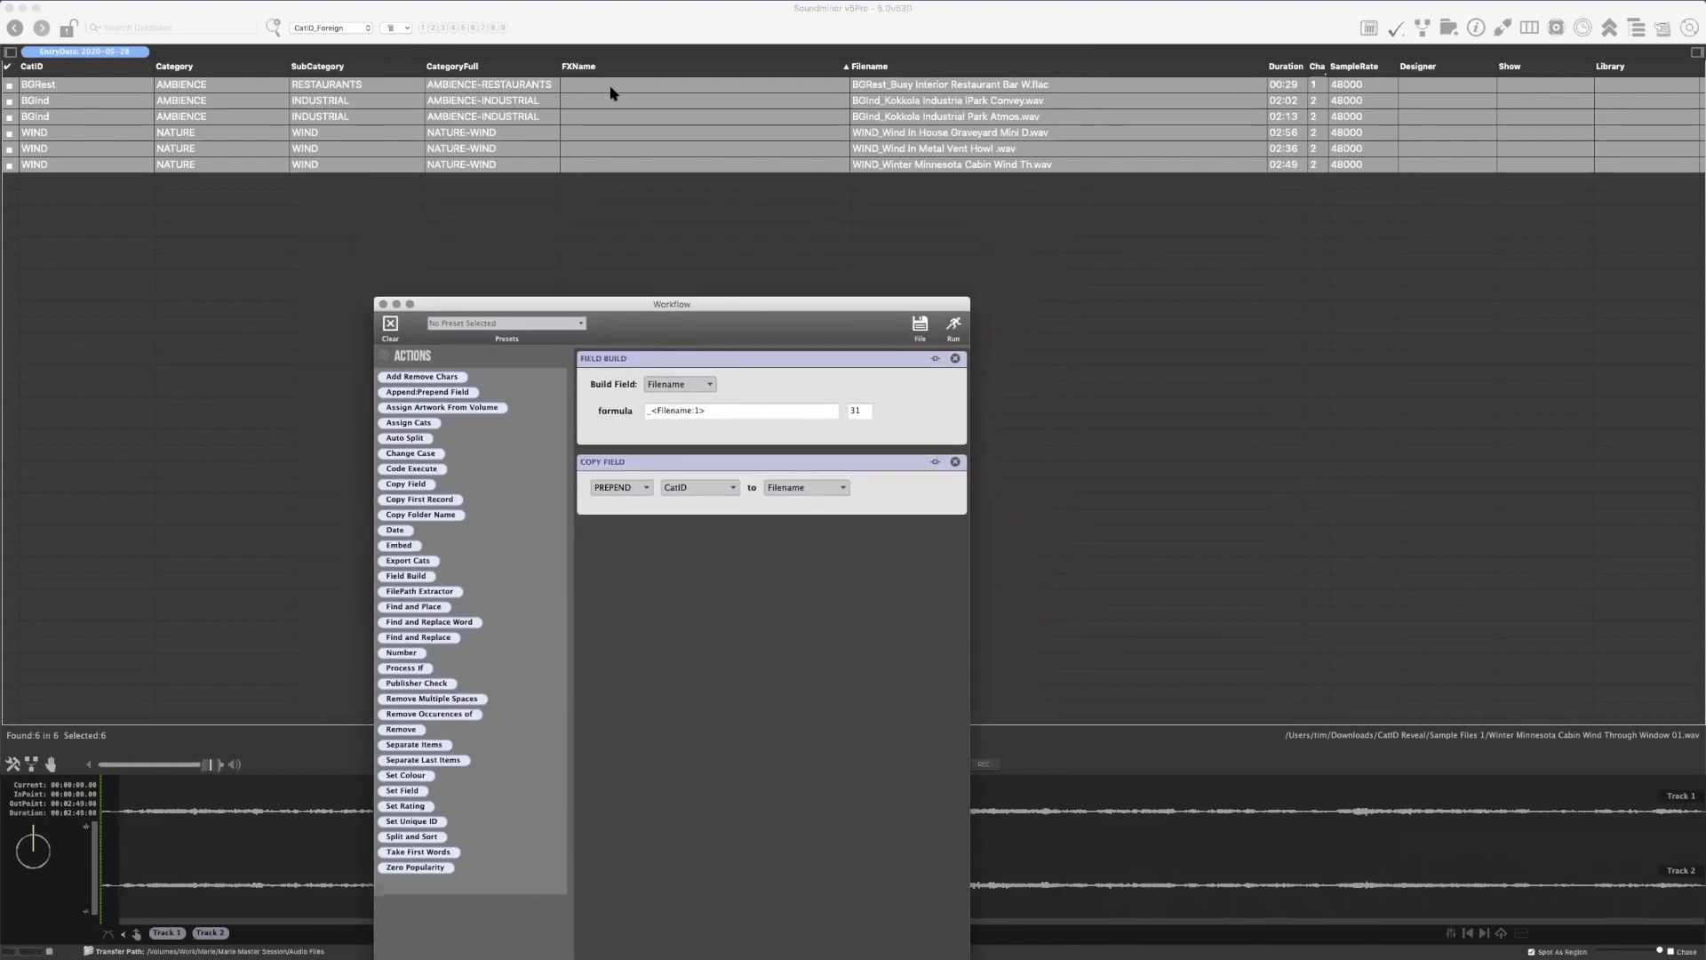
{"action": "left_click", "coordinate": [384, 305]}
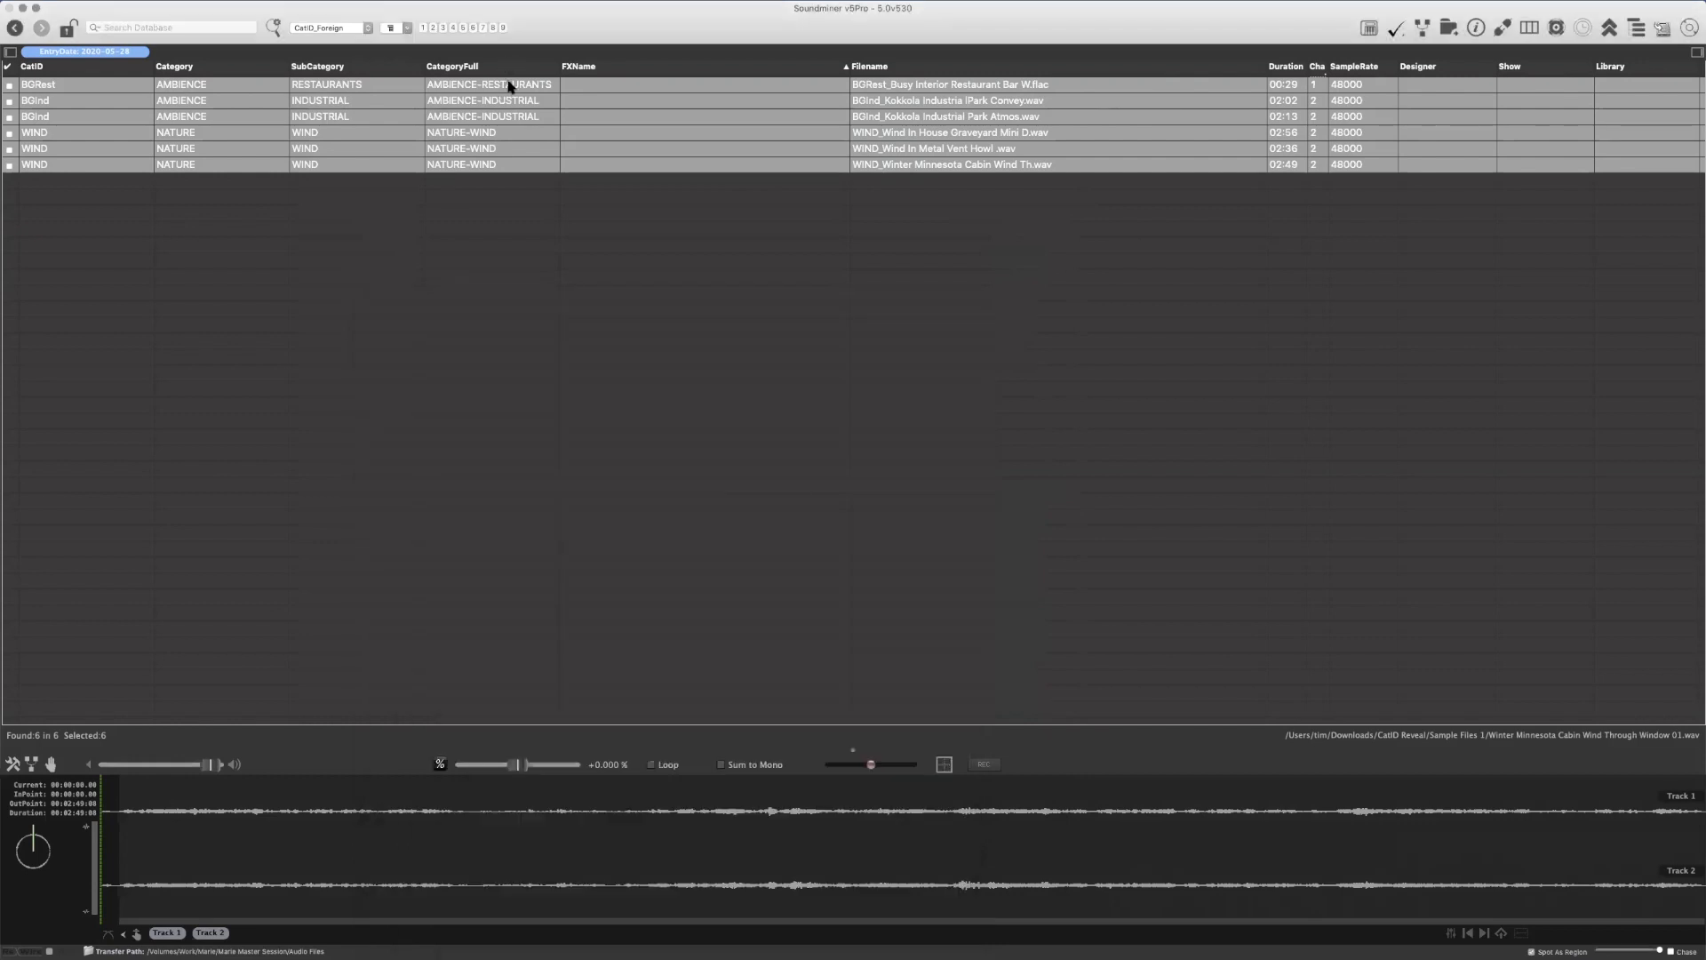
Assign the CatID BGTraf (AMBIENCE-TRAFFIC) to all six selected records
{"action": "right_click", "coordinate": [63, 86]}
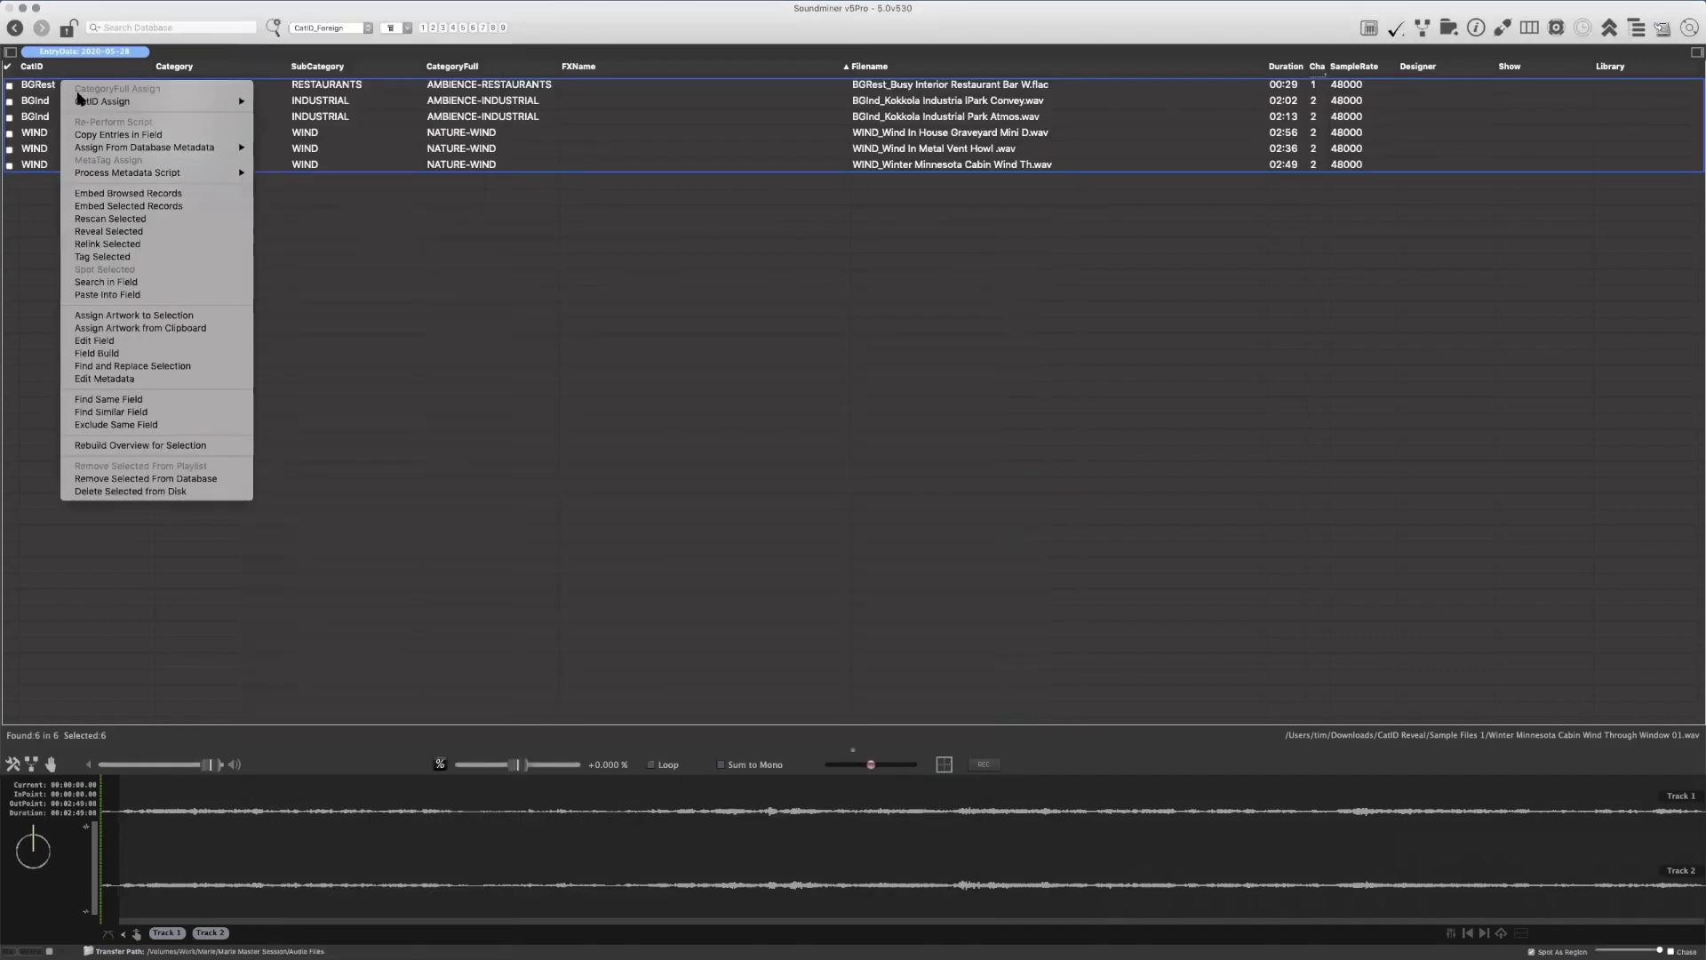
{"action": "mouse_move", "coordinate": [80, 101]}
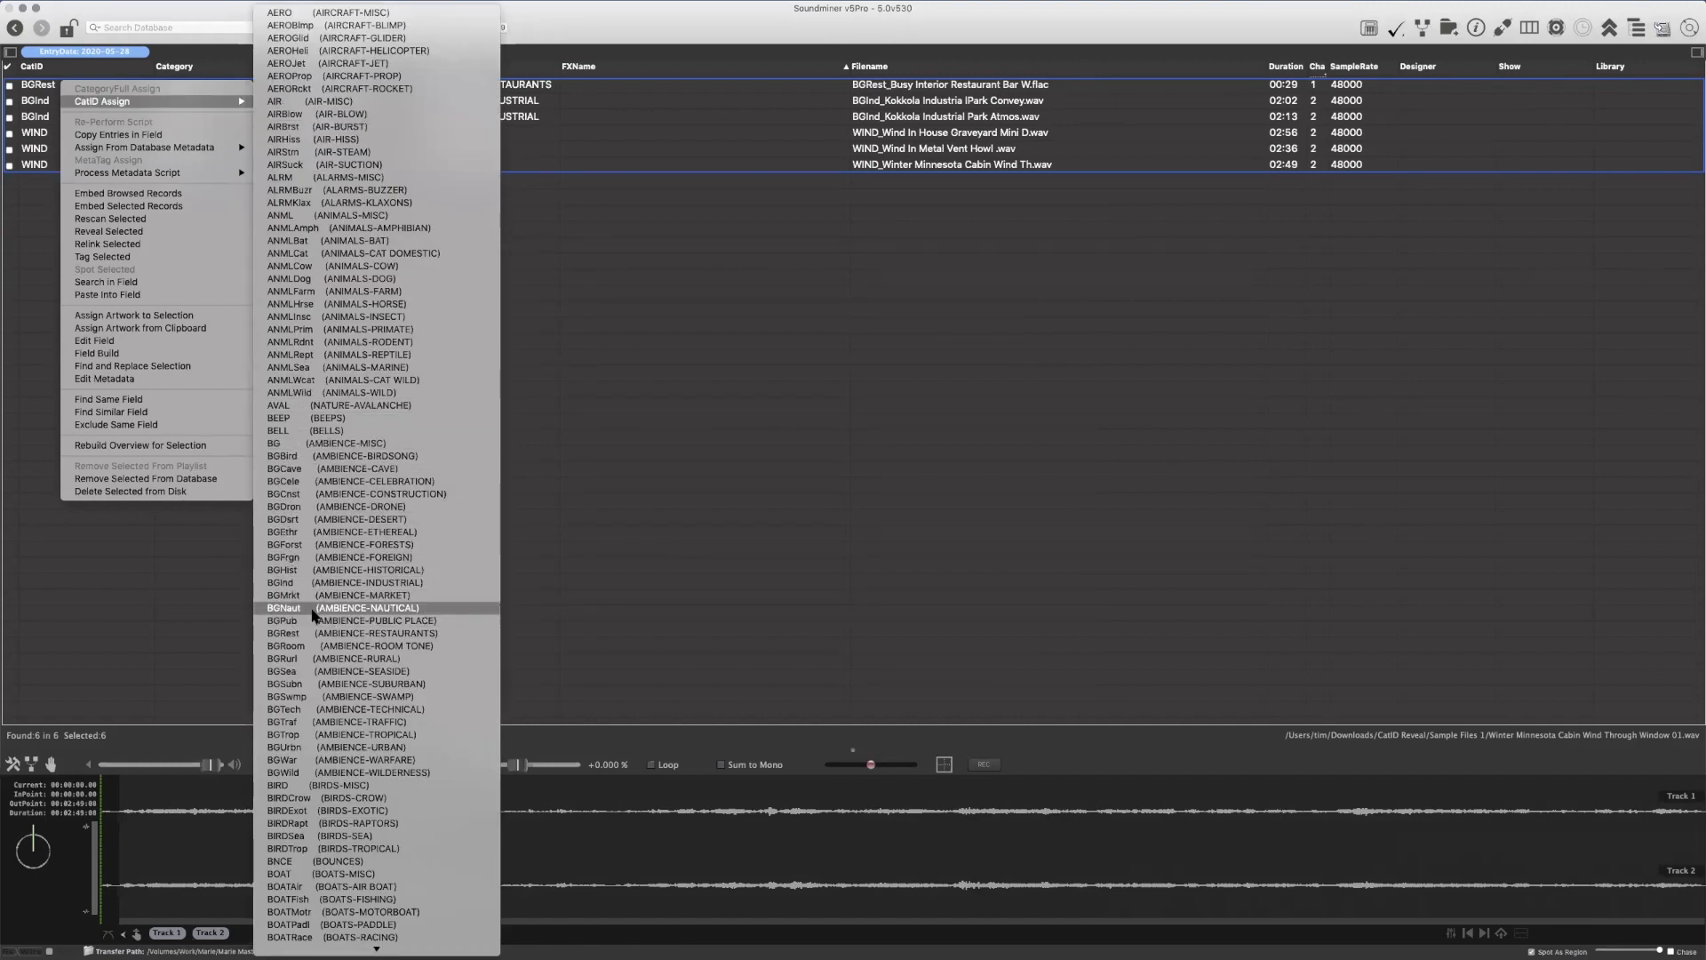
{"action": "left_click", "coordinate": [289, 721]}
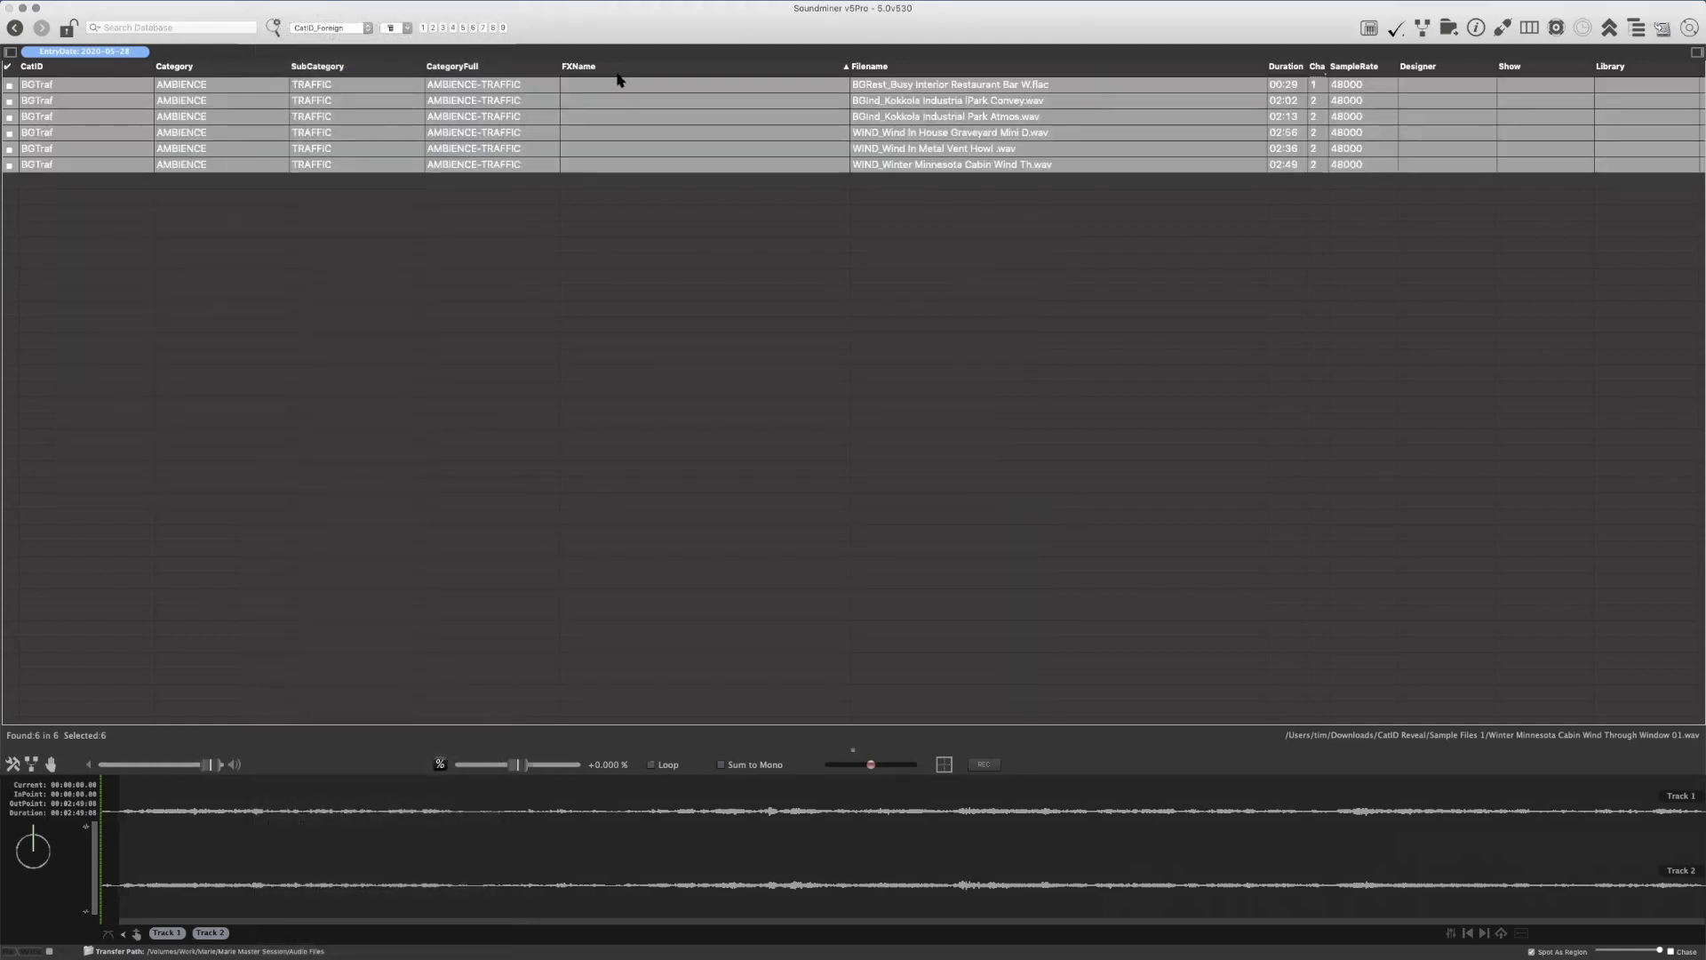
Build a workflow with an Assign Cats action set to MECHANICAL/RATCHET and run it on the six selected records
{"action": "left_click", "coordinate": [33, 766]}
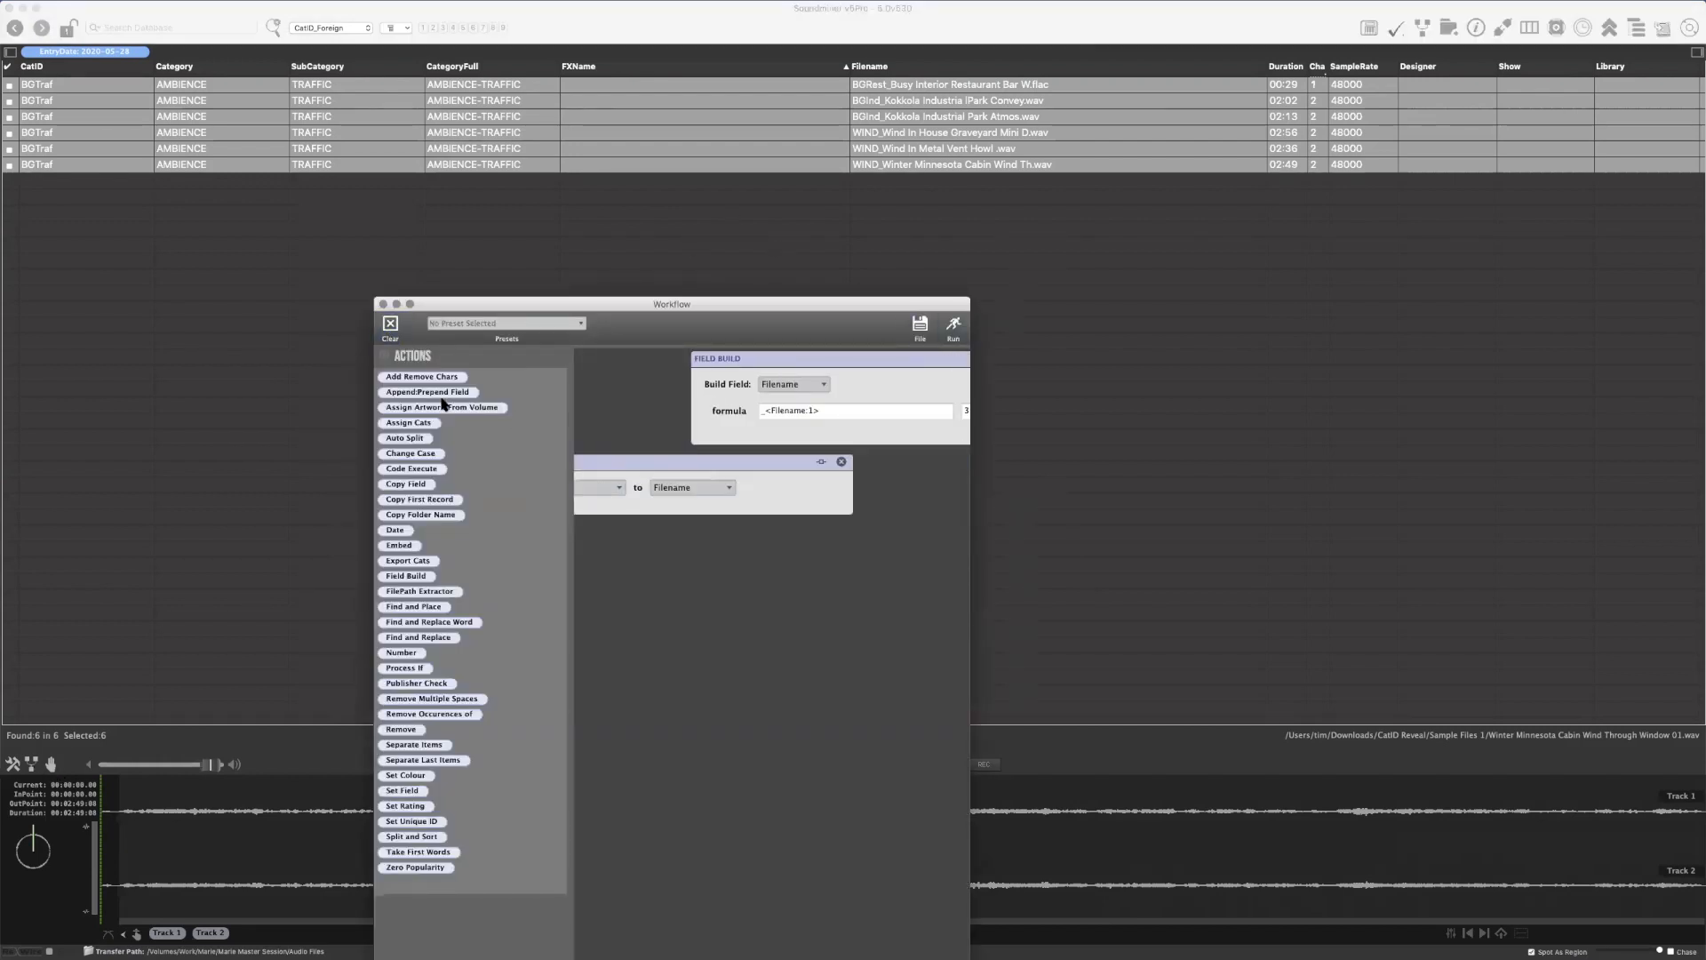
{"action": "left_click_drag", "start_coordinate": [409, 422], "coordinate": [732, 392]}
{"action": "left_click", "coordinate": [731, 383]}
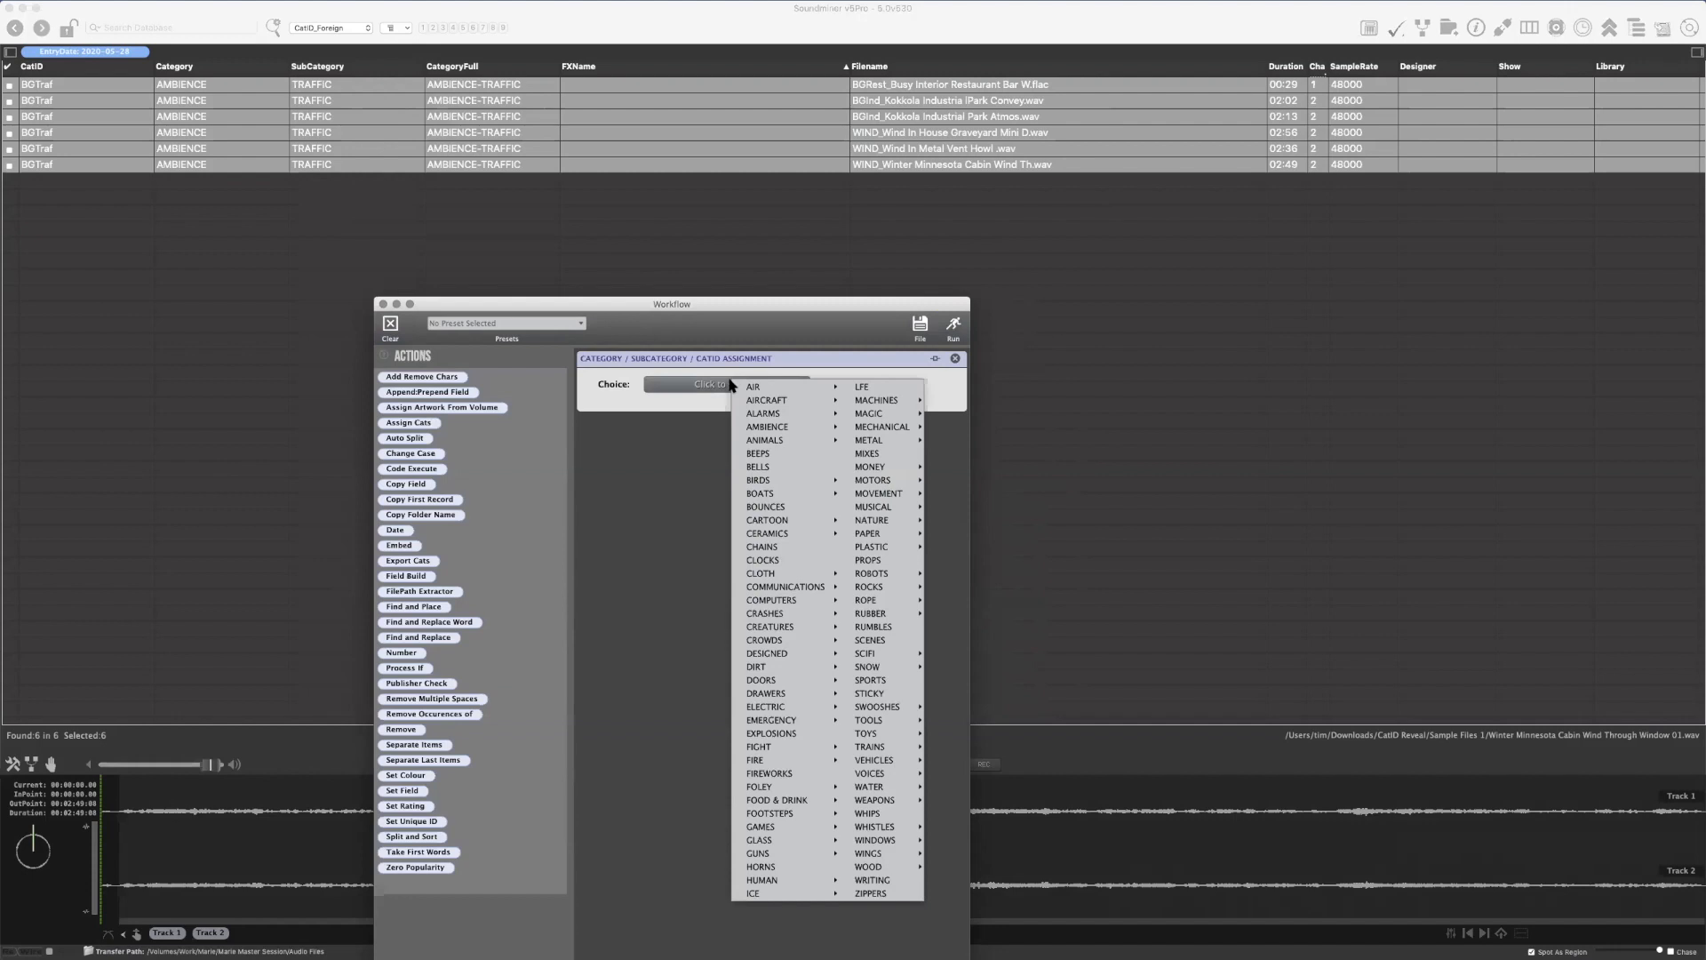
{"action": "mouse_move", "coordinate": [883, 428]}
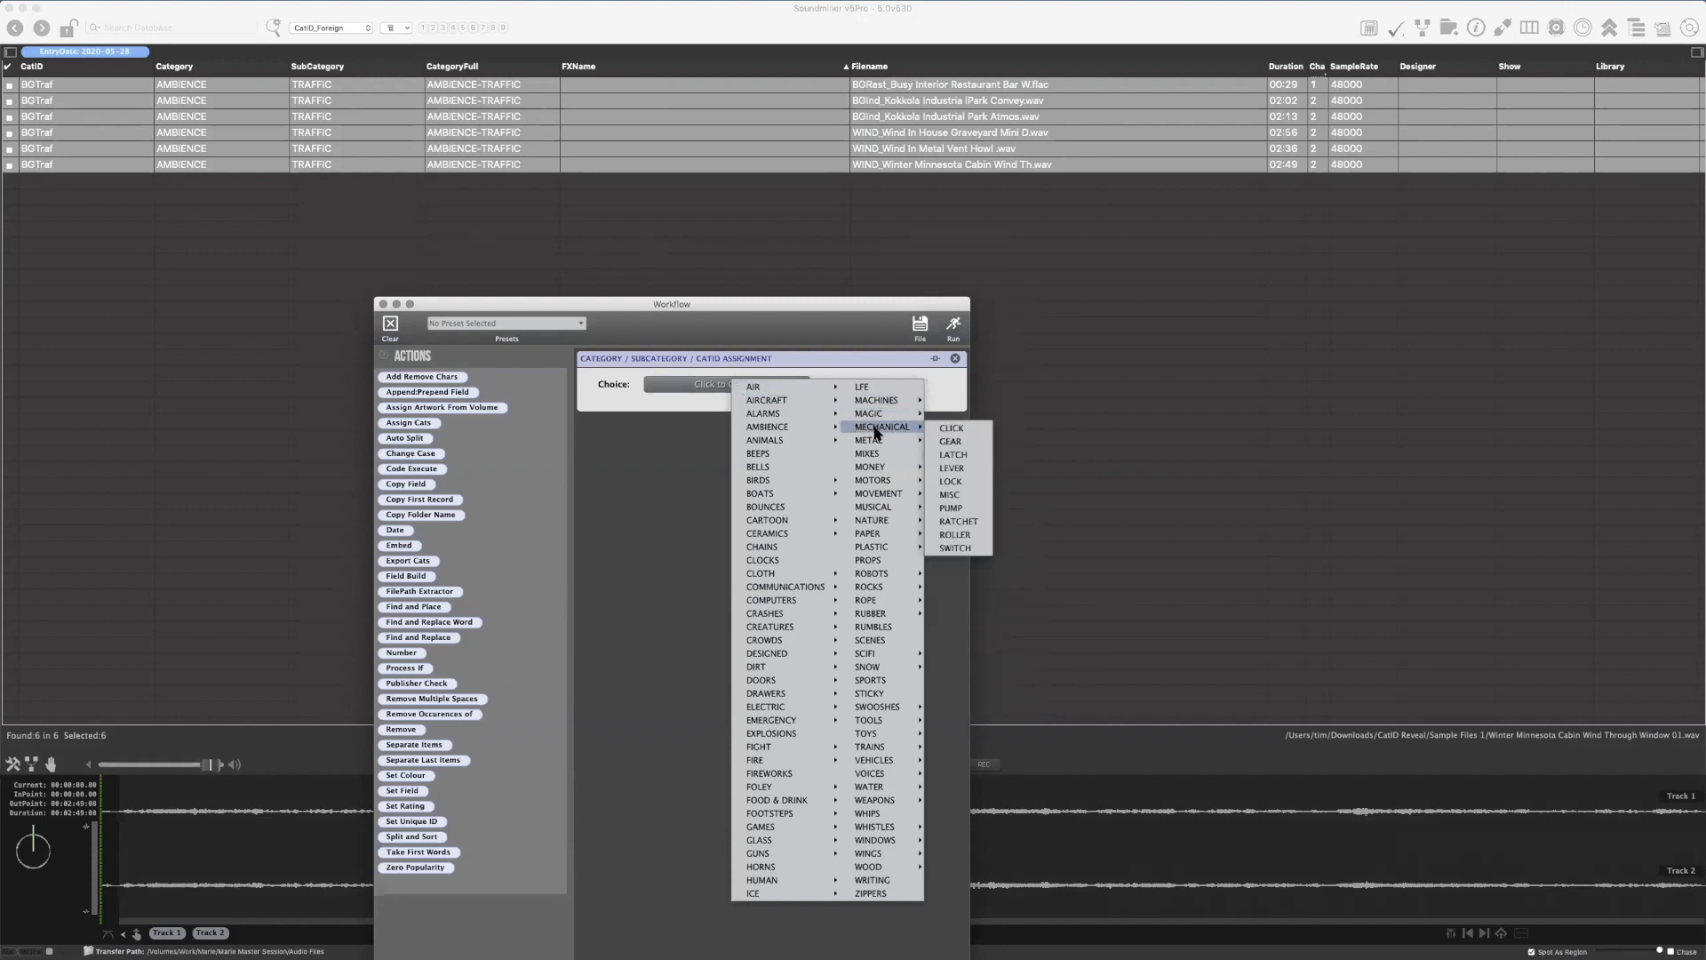
{"action": "left_click", "coordinate": [979, 524]}
{"action": "left_click", "coordinate": [953, 325]}
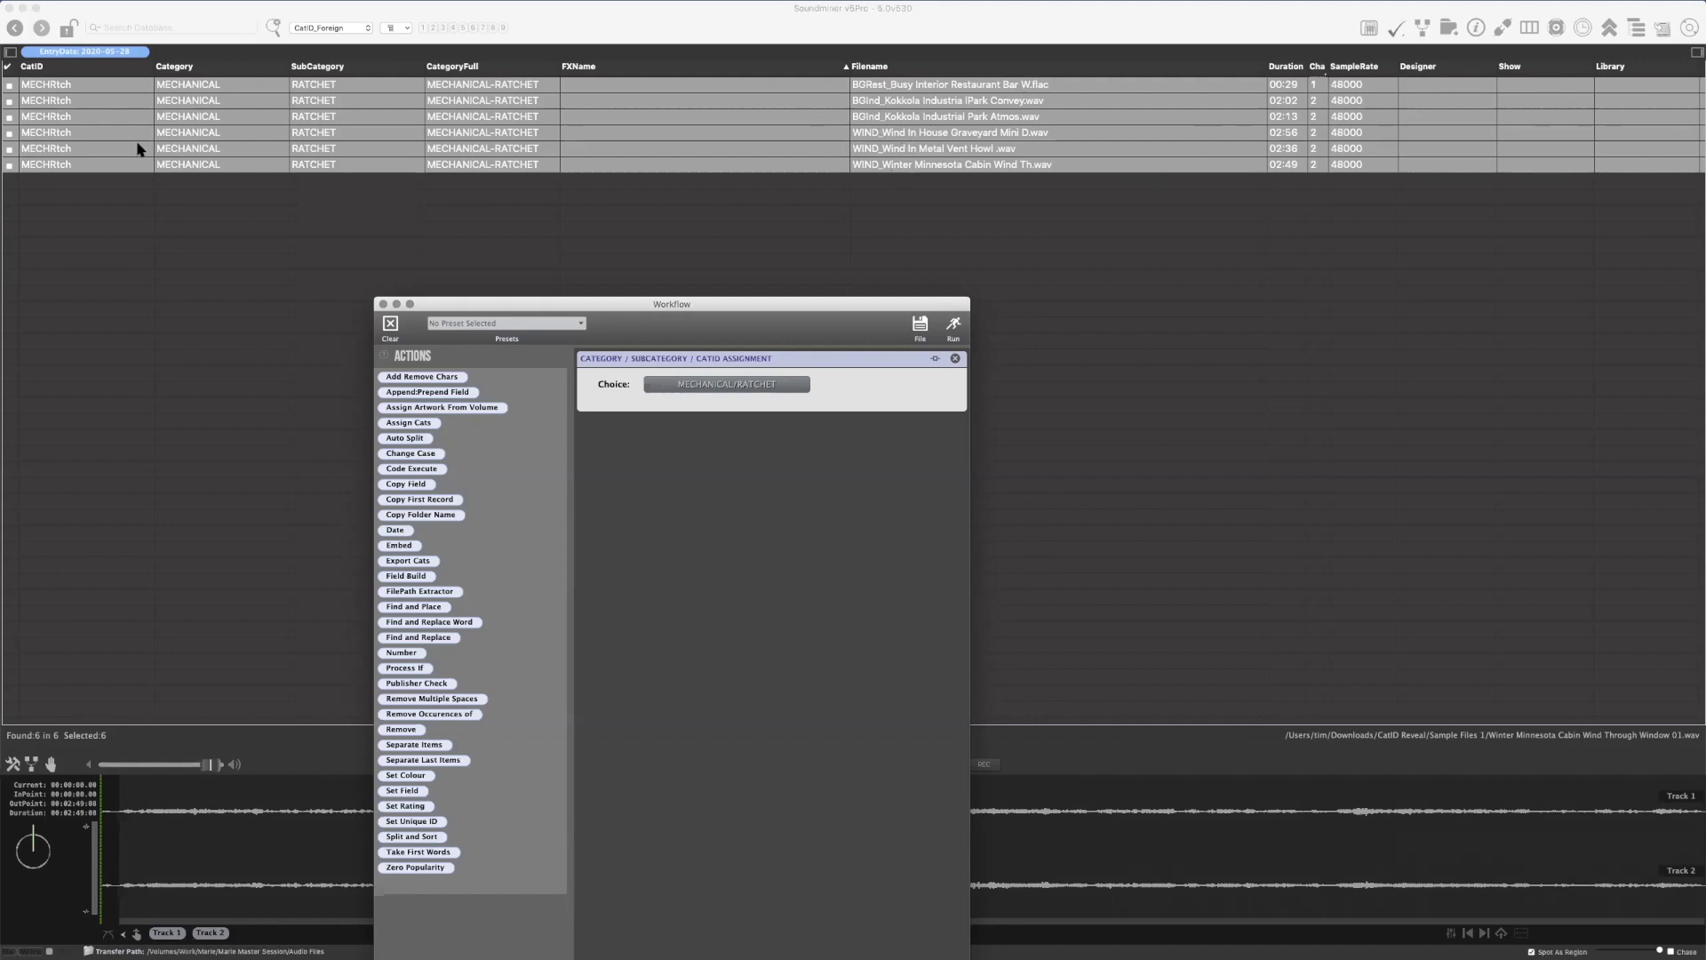
Assign the CatID ANMLRdnt (ANIMALS-RODENT) to the six selected records and close the Workflow window
{"action": "left_click_drag", "start_coordinate": [507, 307], "coordinate": [435, 213]}
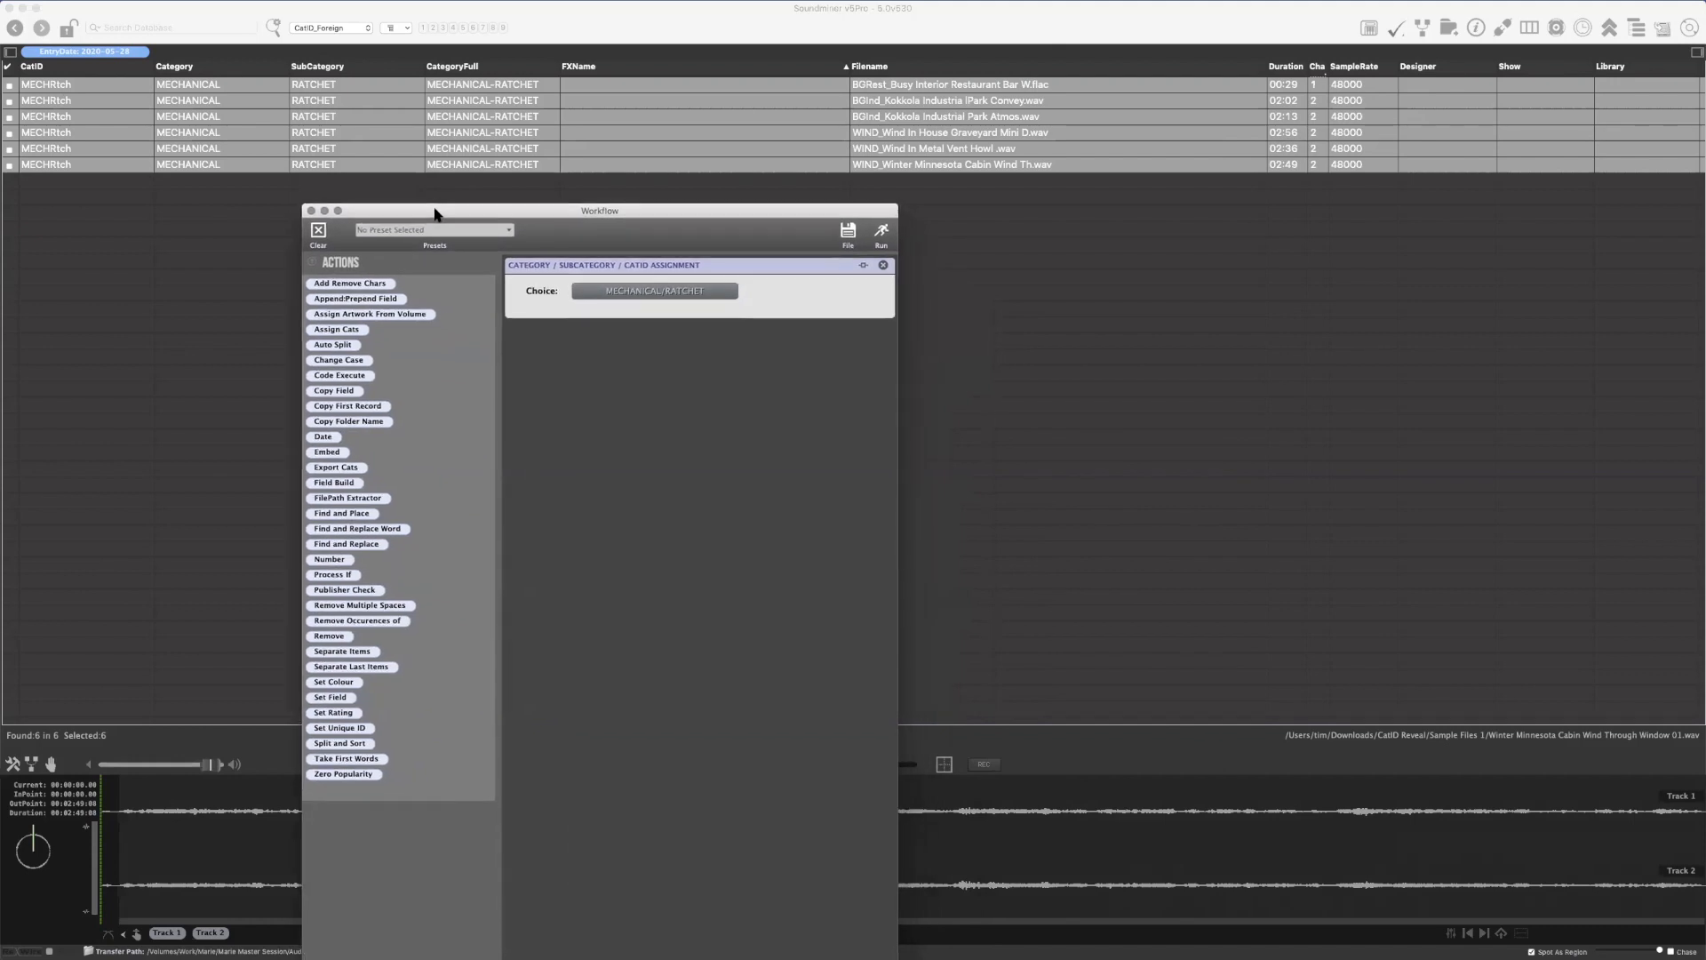
{"action": "right_click", "coordinate": [83, 86]}
{"action": "mouse_move", "coordinate": [120, 101]}
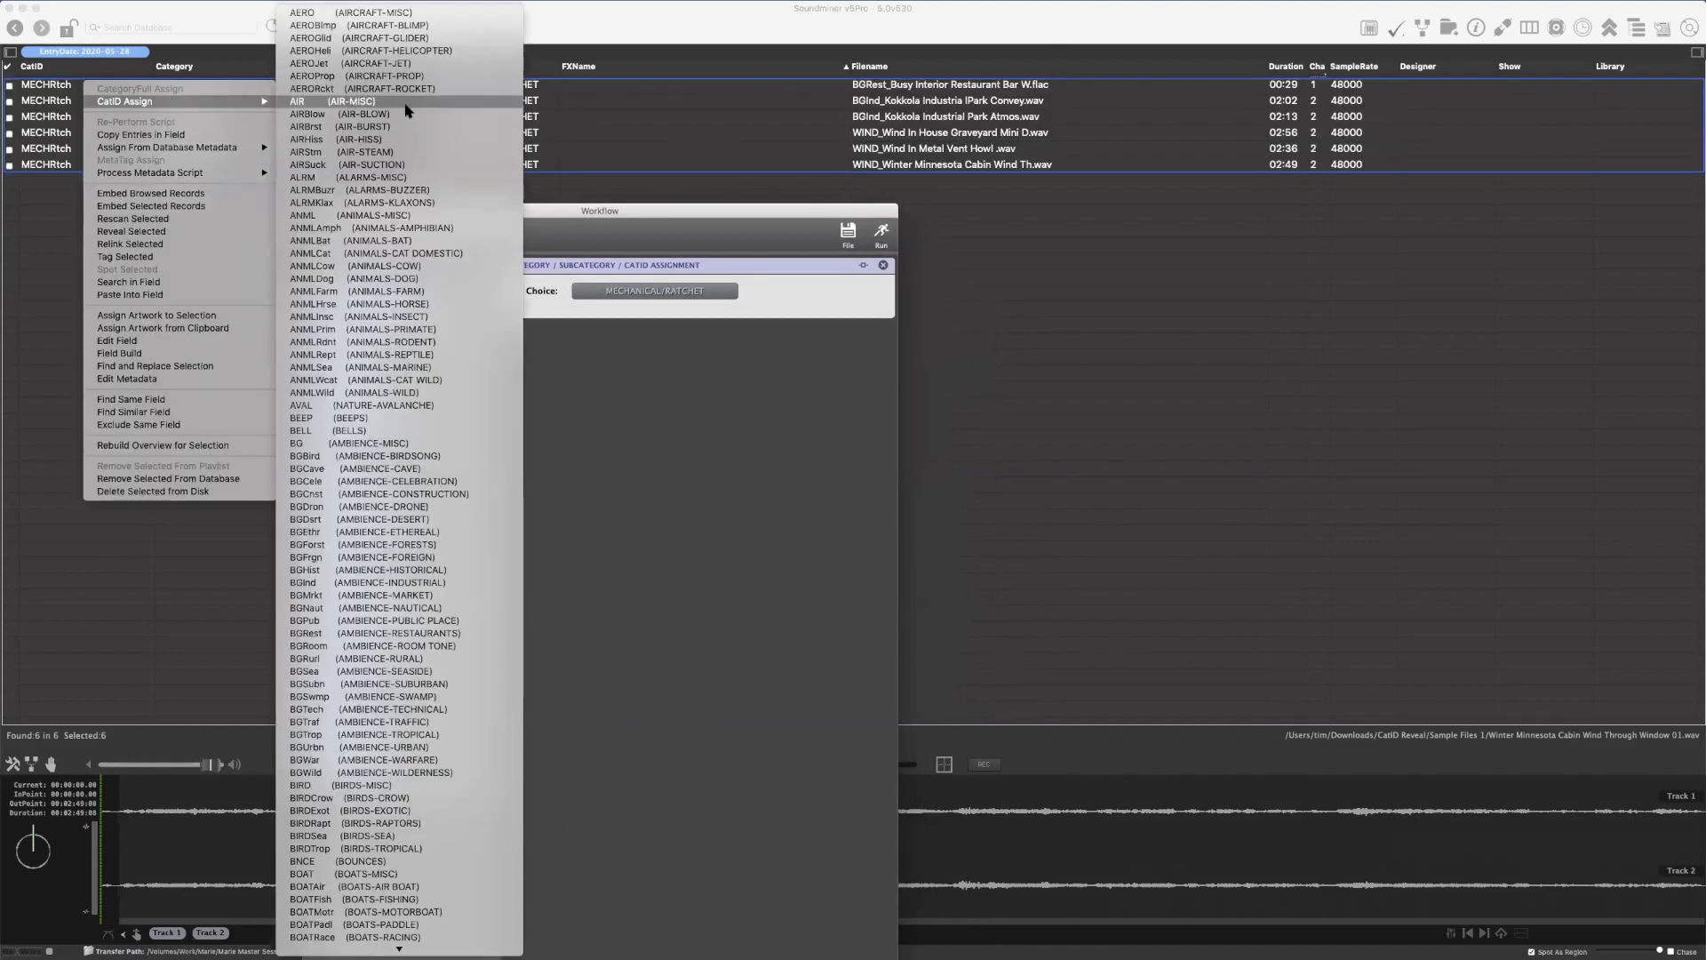
{"action": "left_click", "coordinate": [394, 345]}
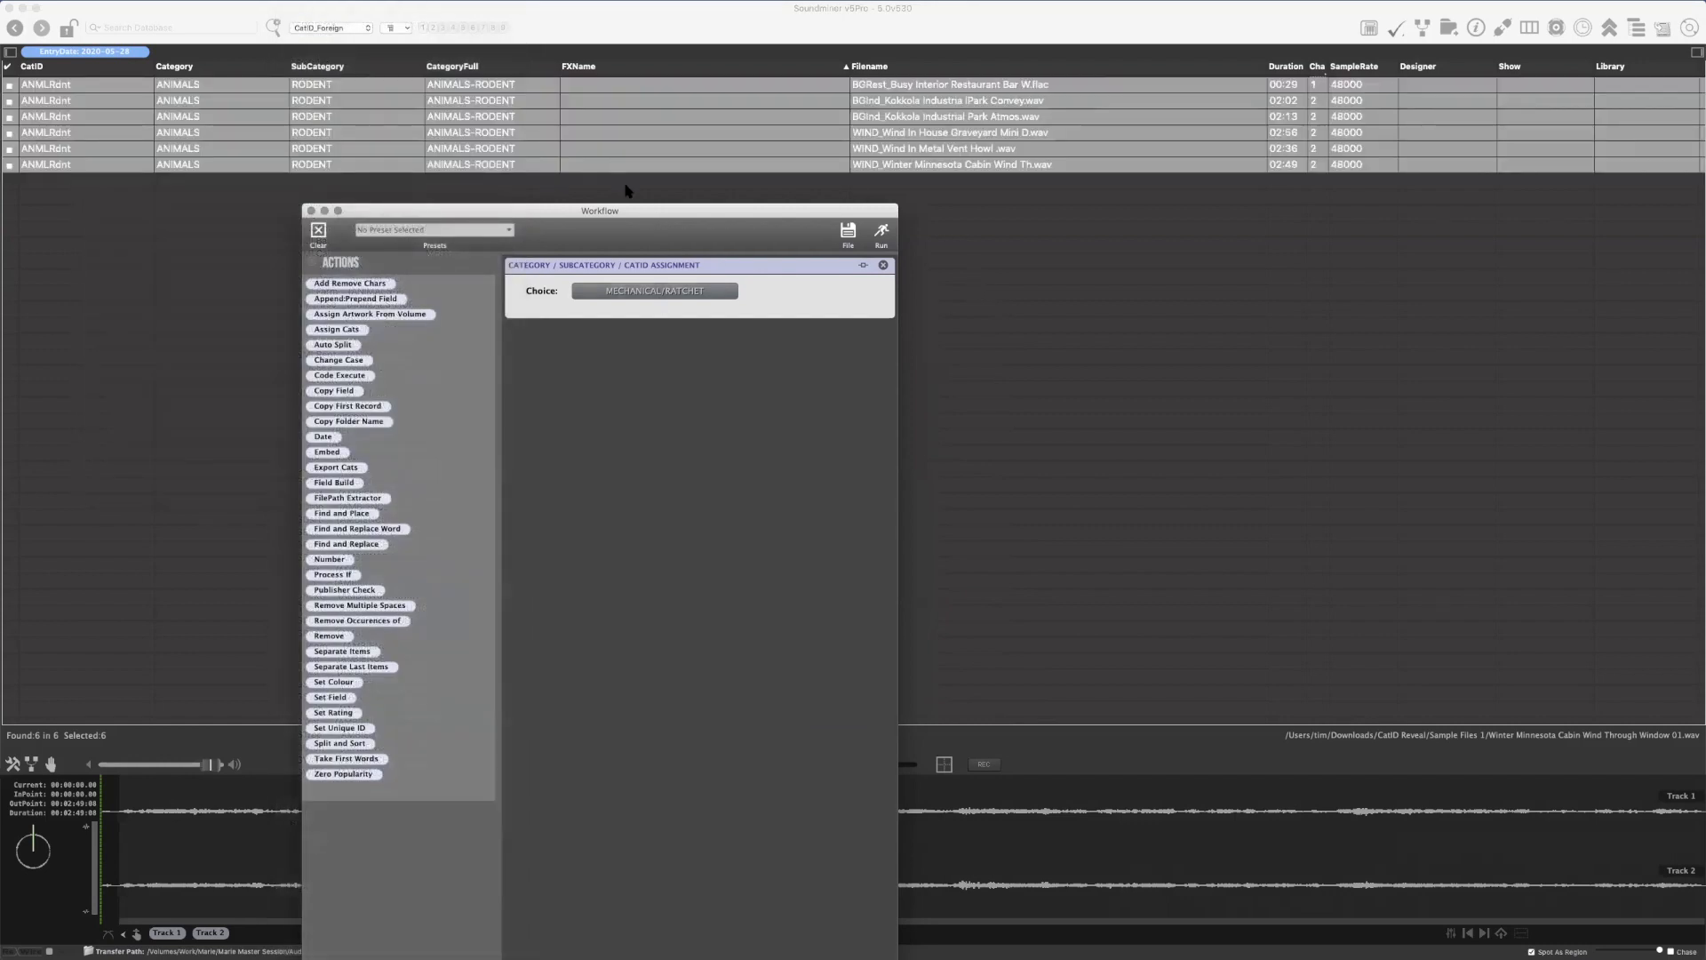
{"action": "double_click", "coordinate": [769, 220]}
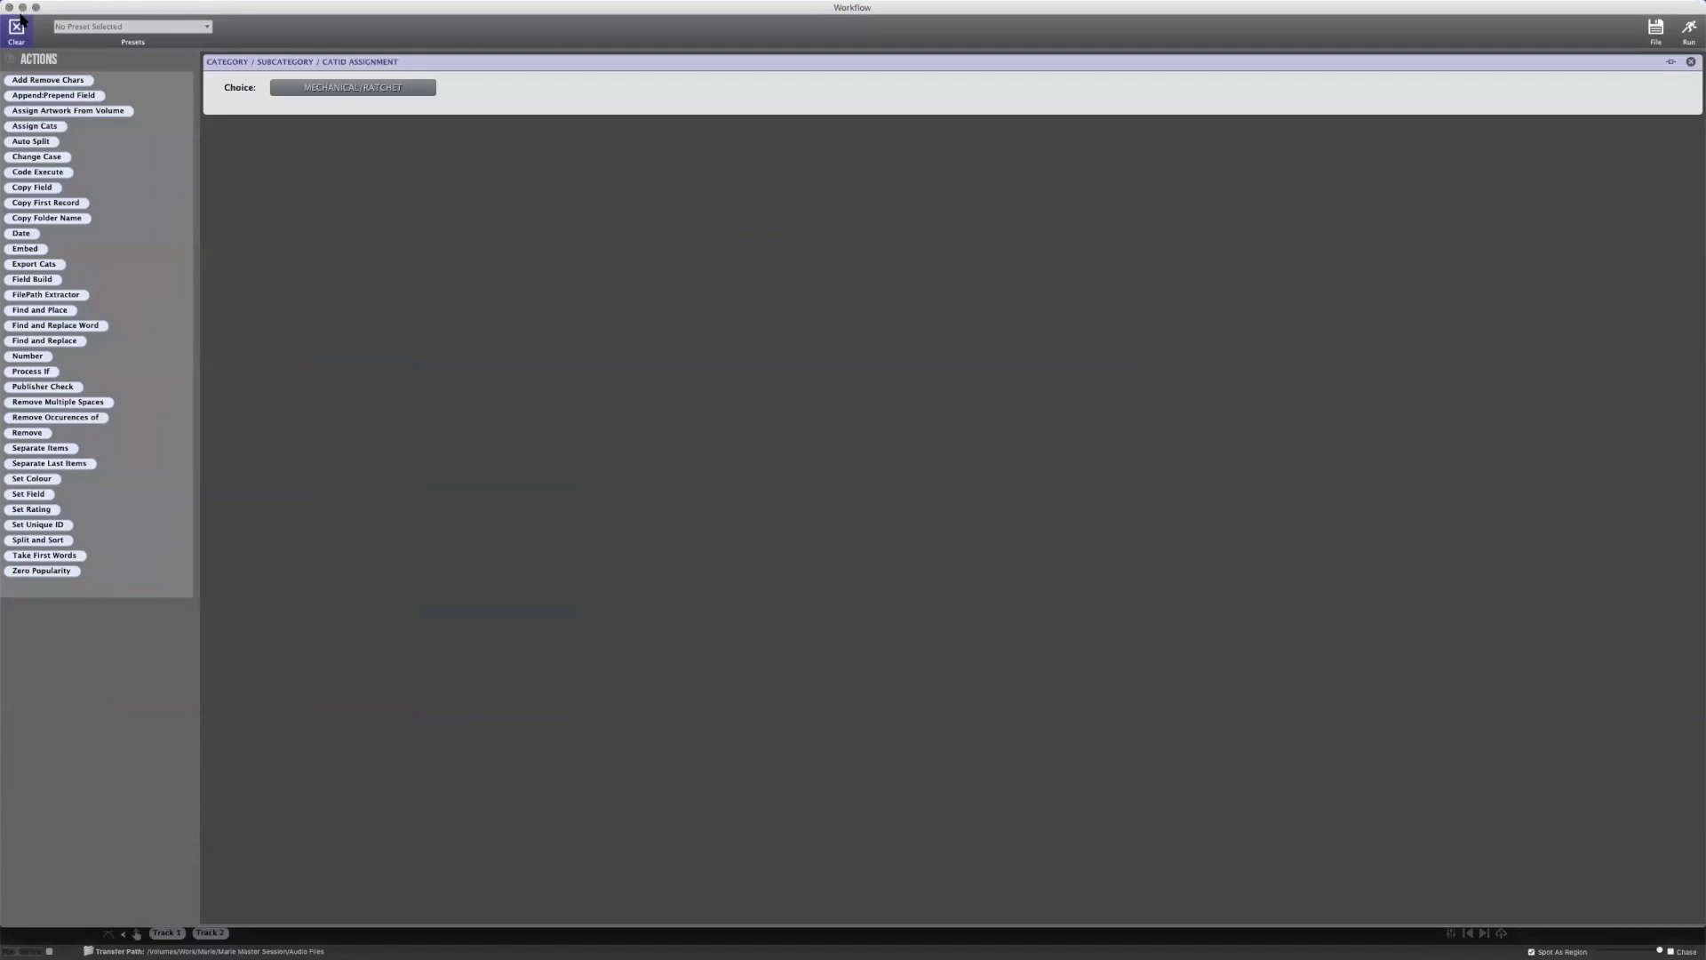
{"action": "left_click", "coordinate": [9, 7]}
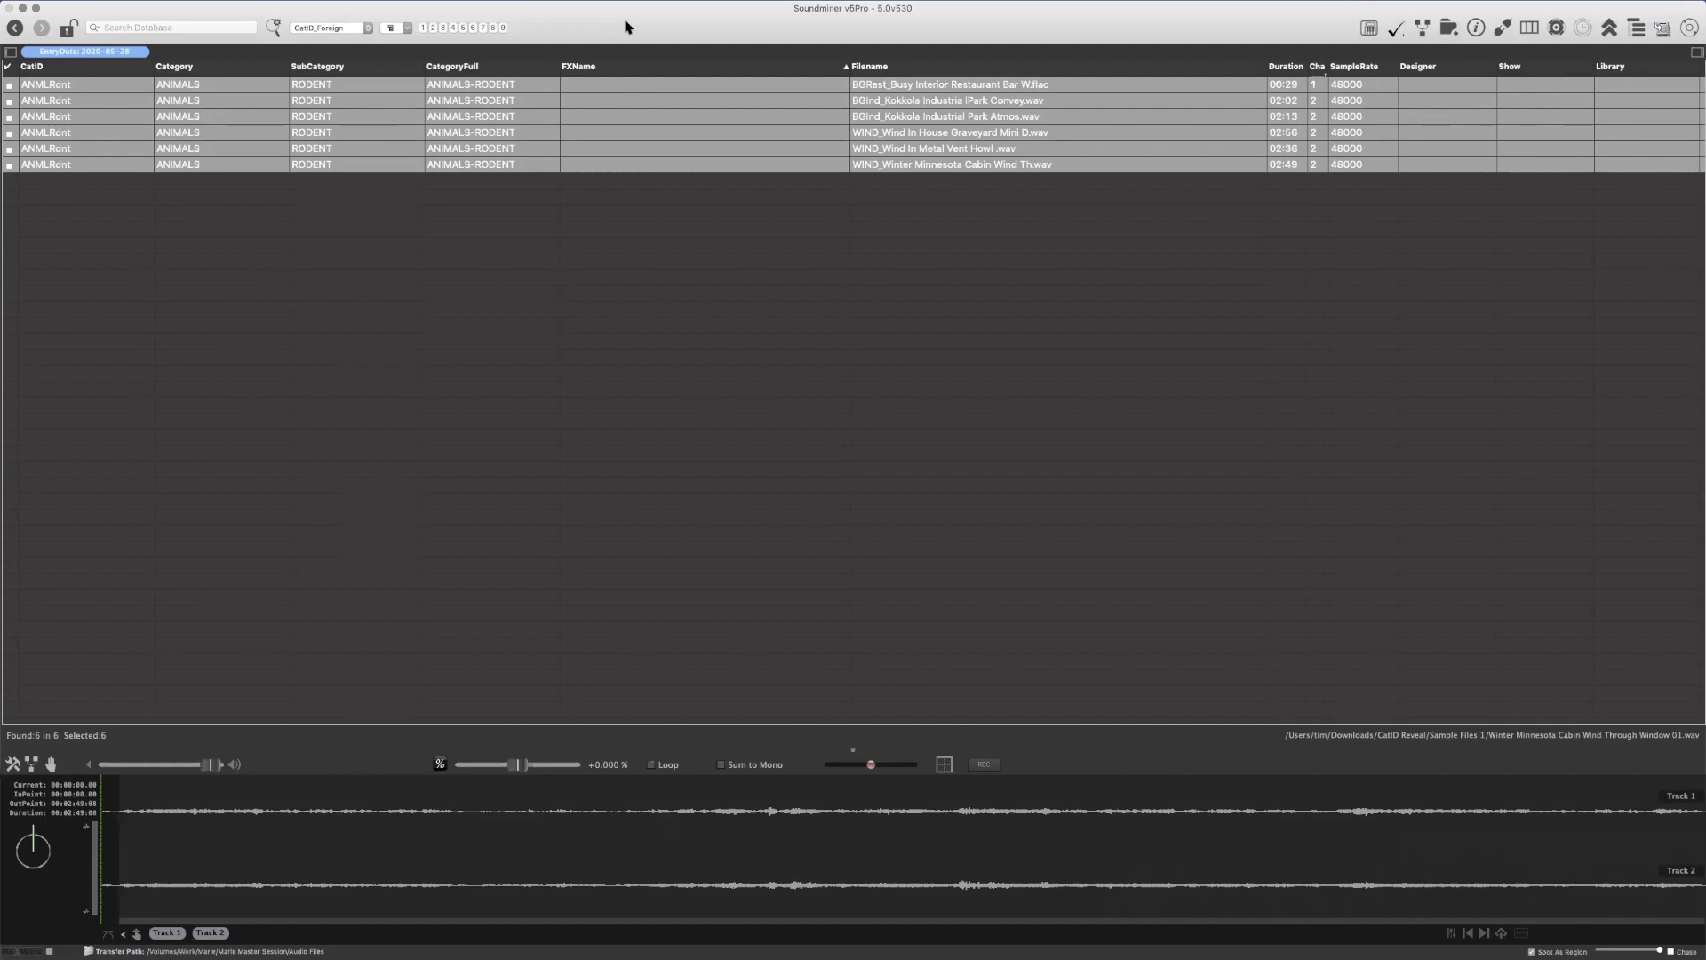
Remove all six records from the database and import the six CatID-prefixed files again from the Sample Files 1 folder
{"action": "key", "text": "super+BackSpace"}
{"action": "key", "text": "Return"}
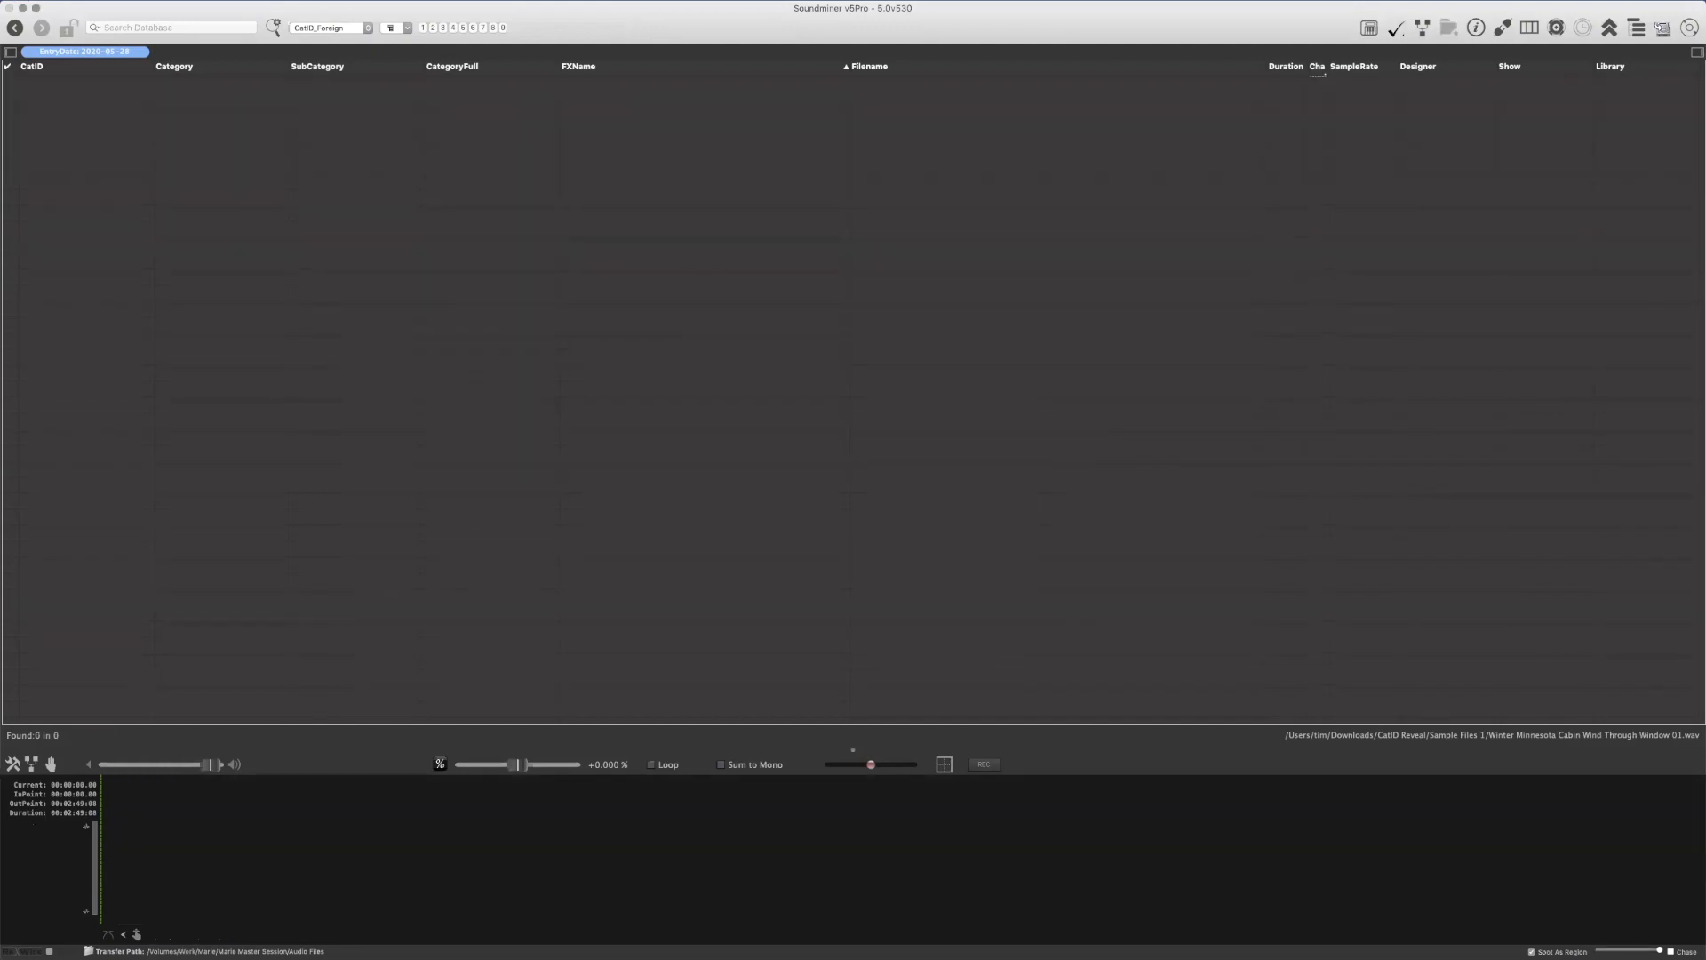
{"action": "key", "text": "super+Tab"}
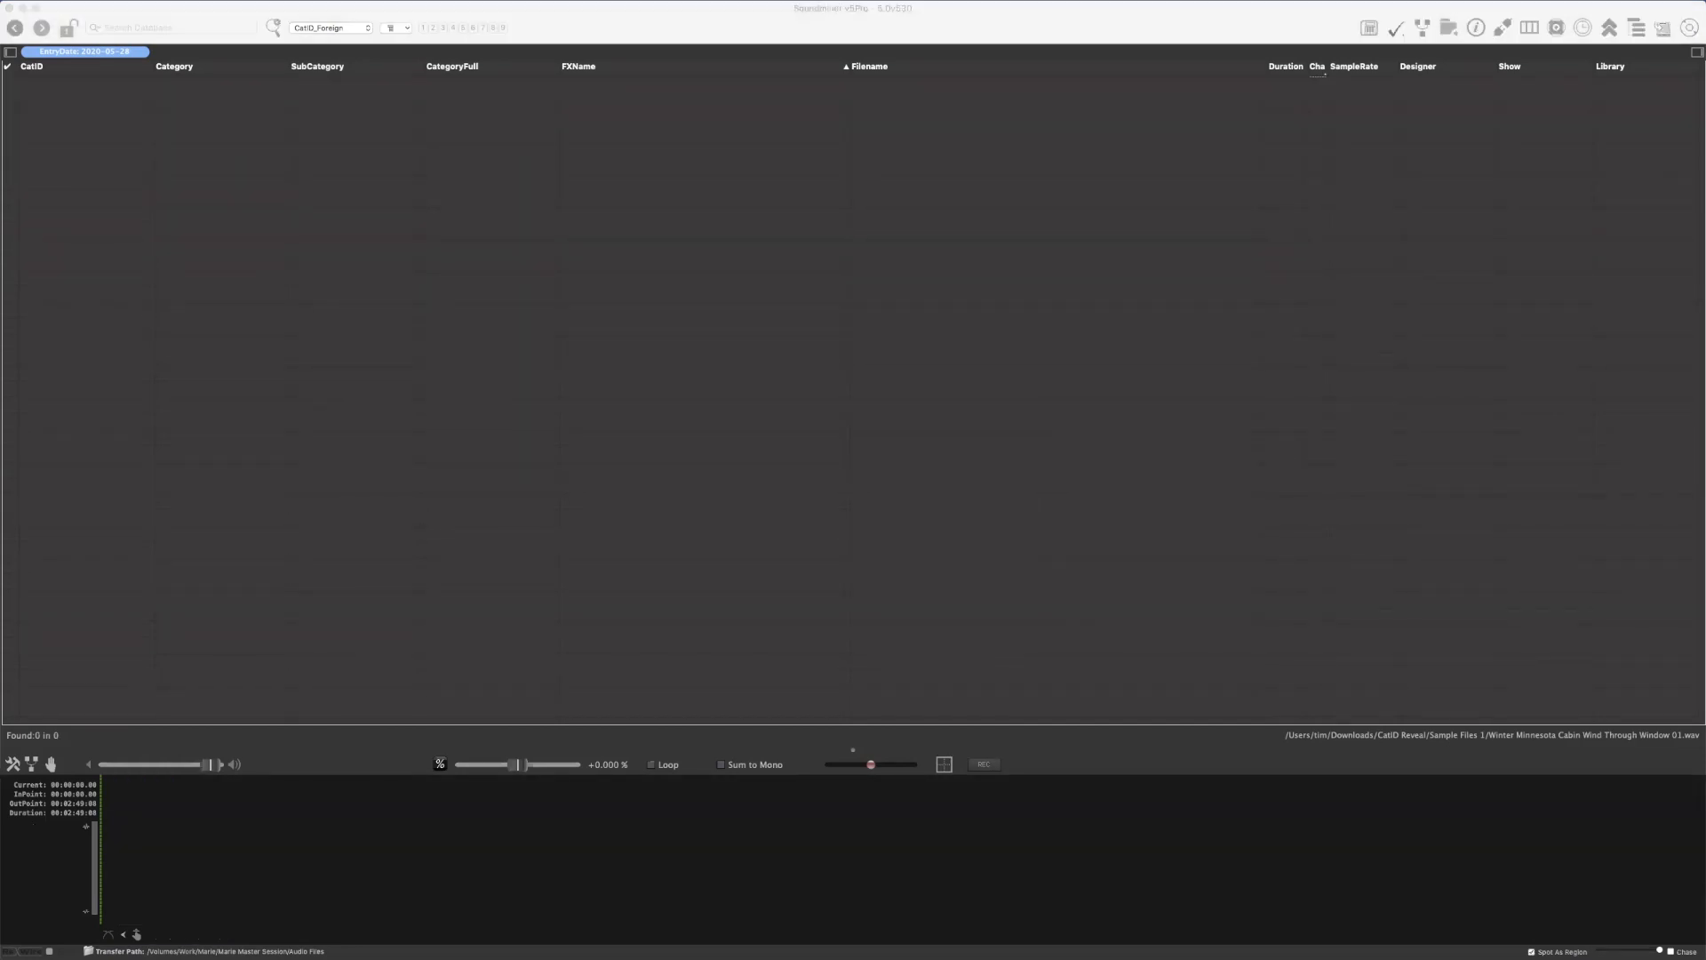
{"action": "left_click_drag", "start_coordinate": [583, 190], "coordinate": [800, 168]}
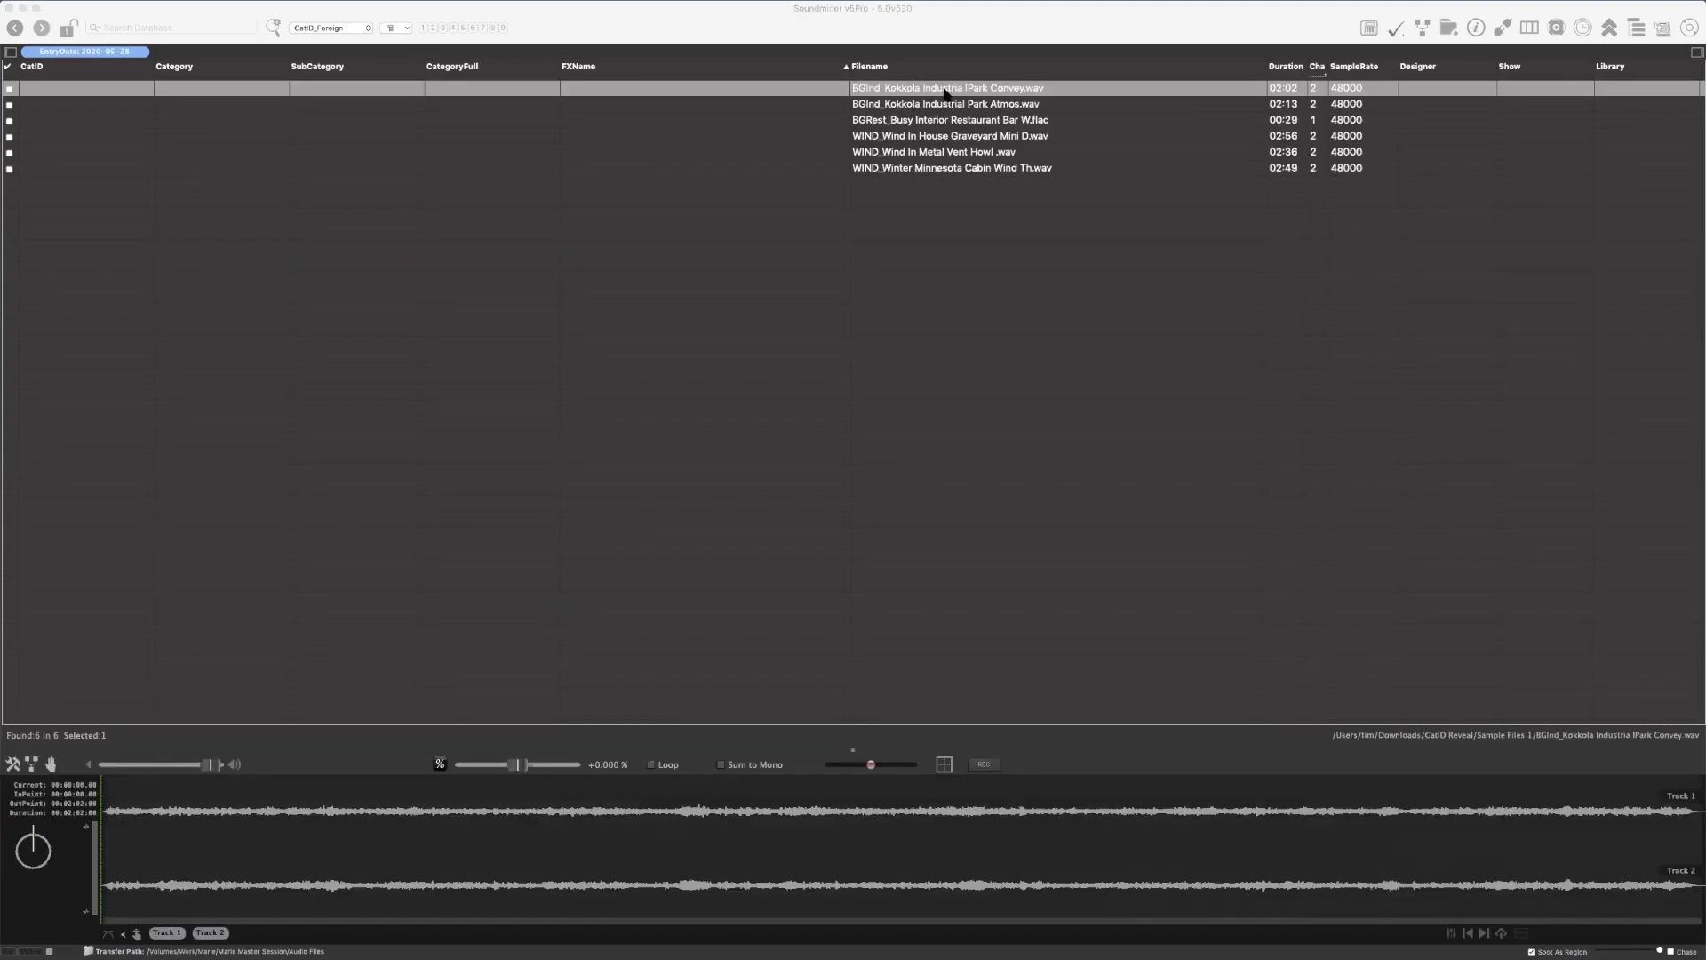
Run the AutoExpand CatID metadata script on all six records and undo its changes
{"action": "left_click", "coordinate": [867, 82]}
{"action": "left_click", "coordinate": [905, 167], "text": "shift"}
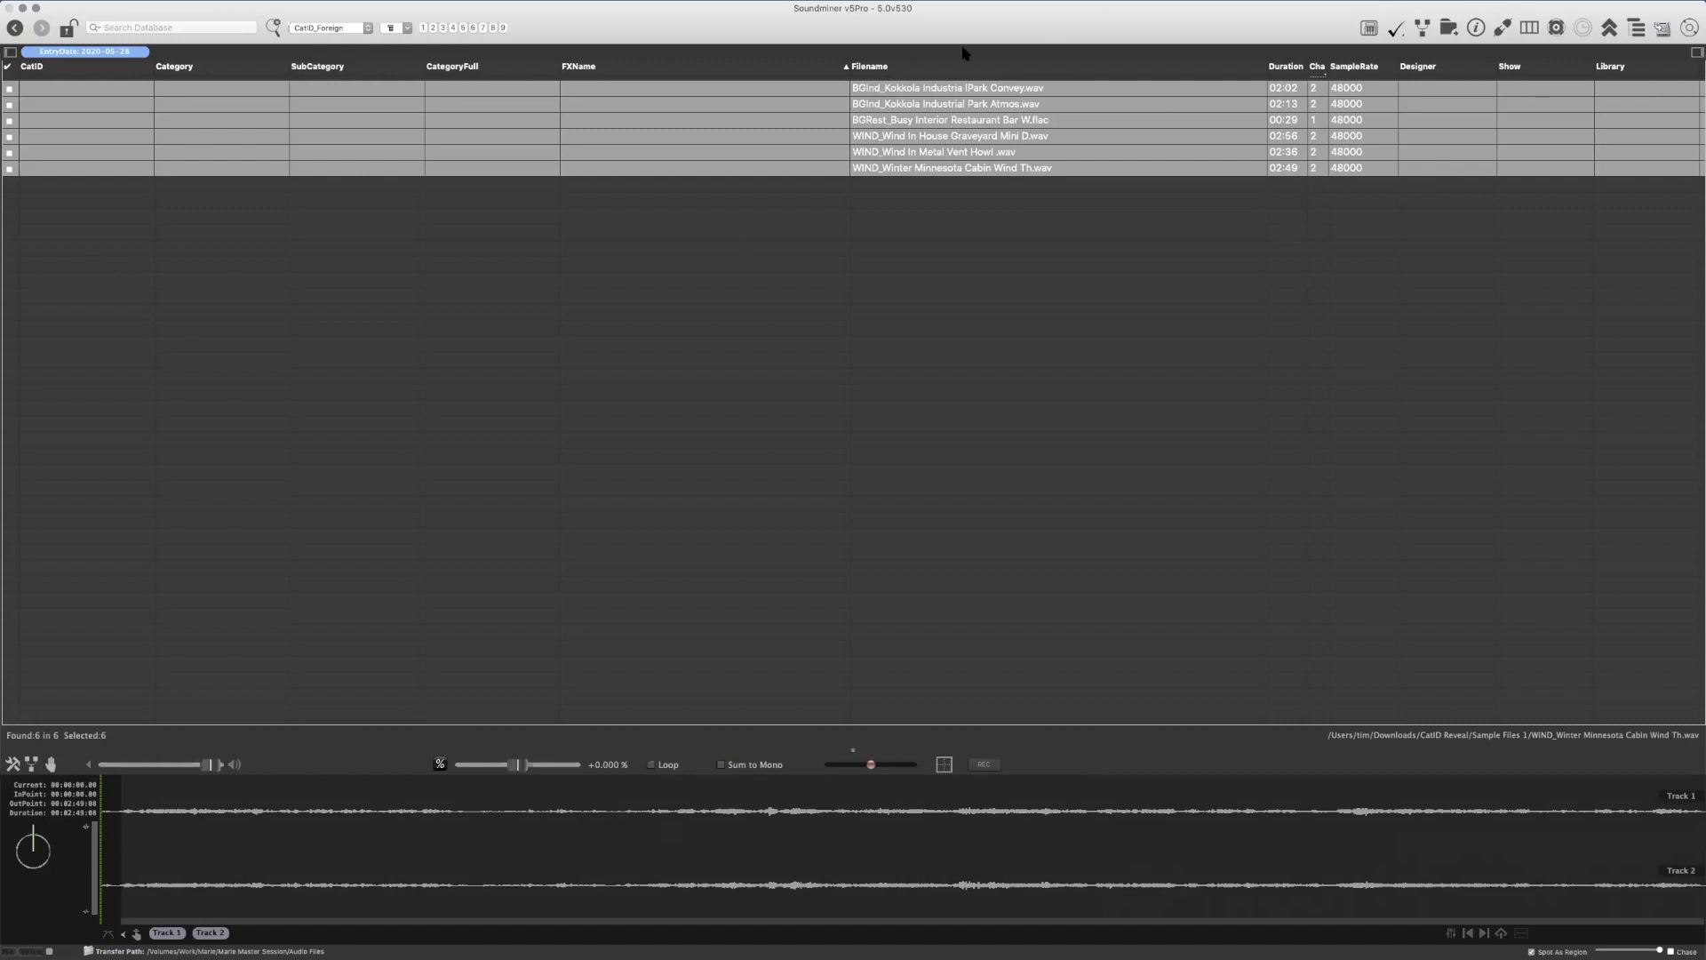
{"action": "right_click", "coordinate": [934, 86]}
{"action": "mouse_move", "coordinate": [972, 173]}
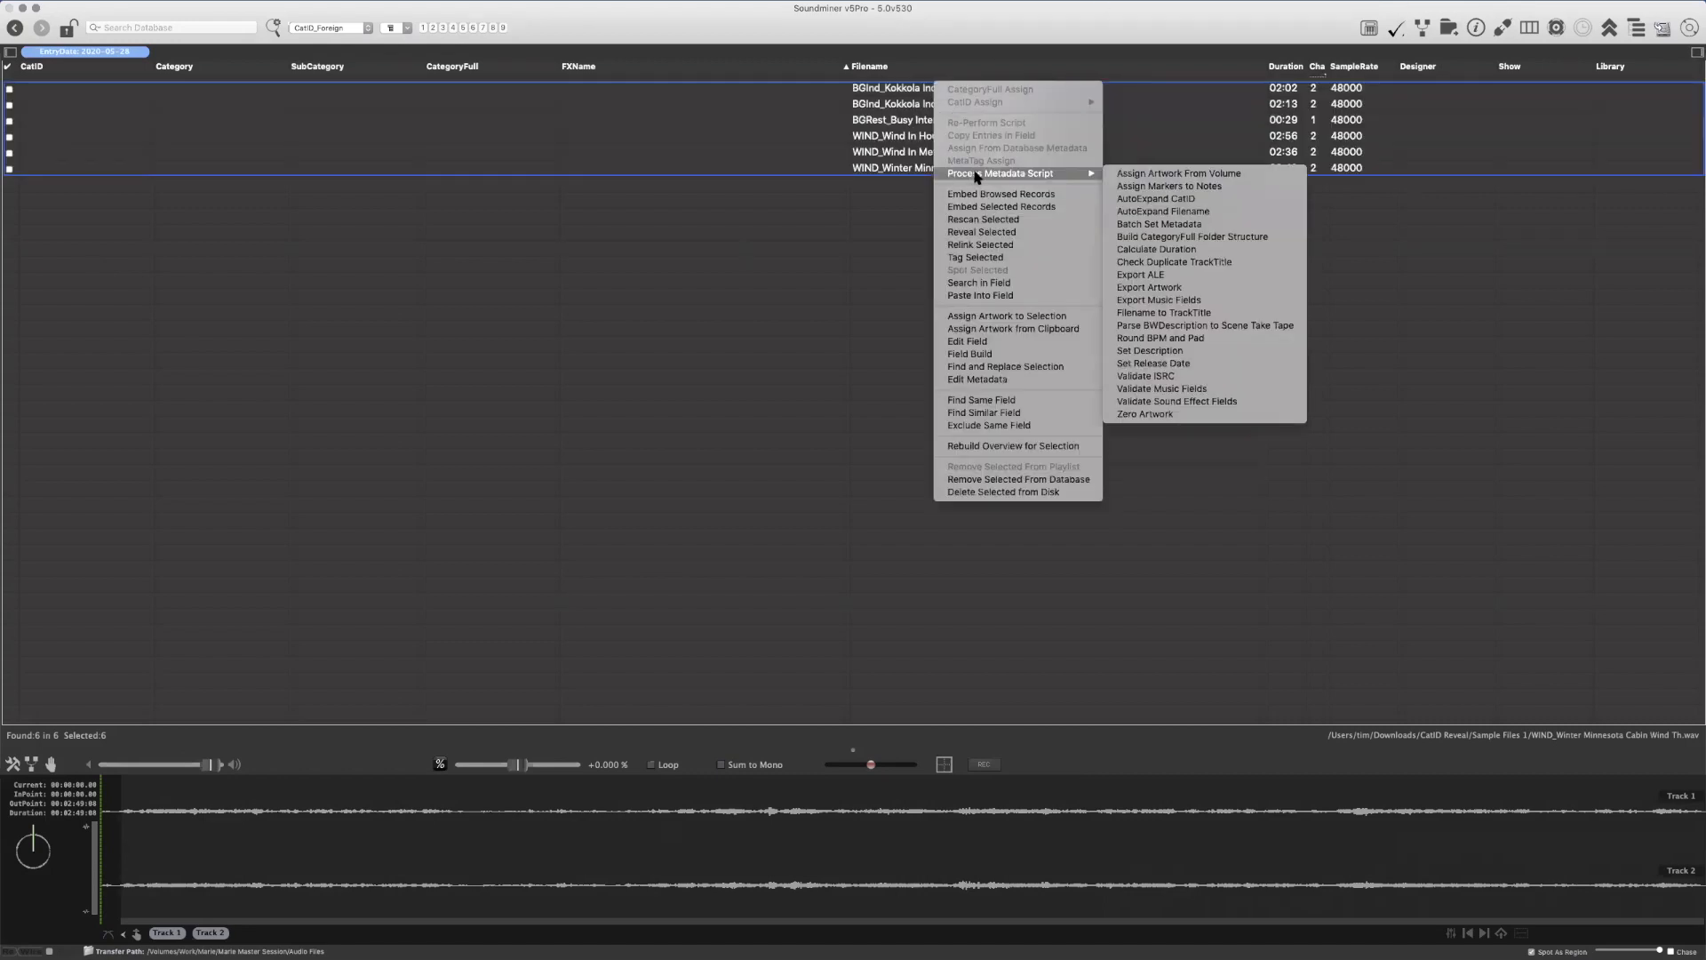
{"action": "left_click", "coordinate": [1183, 200]}
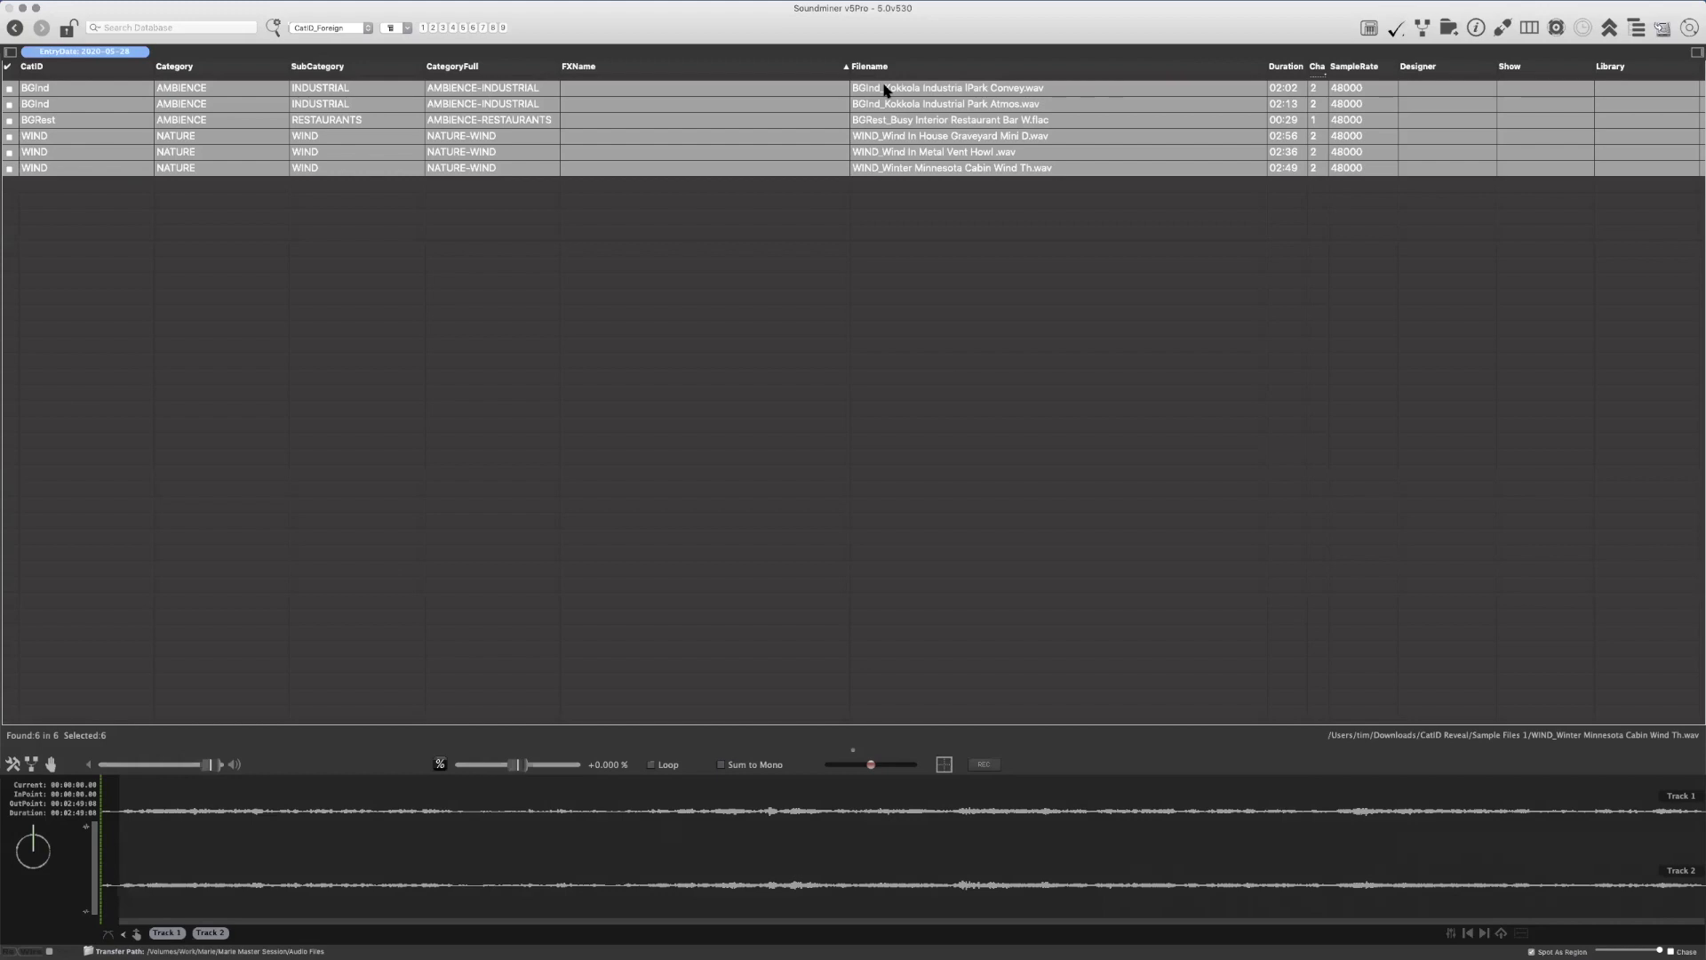
{"action": "key", "text": "super+z"}
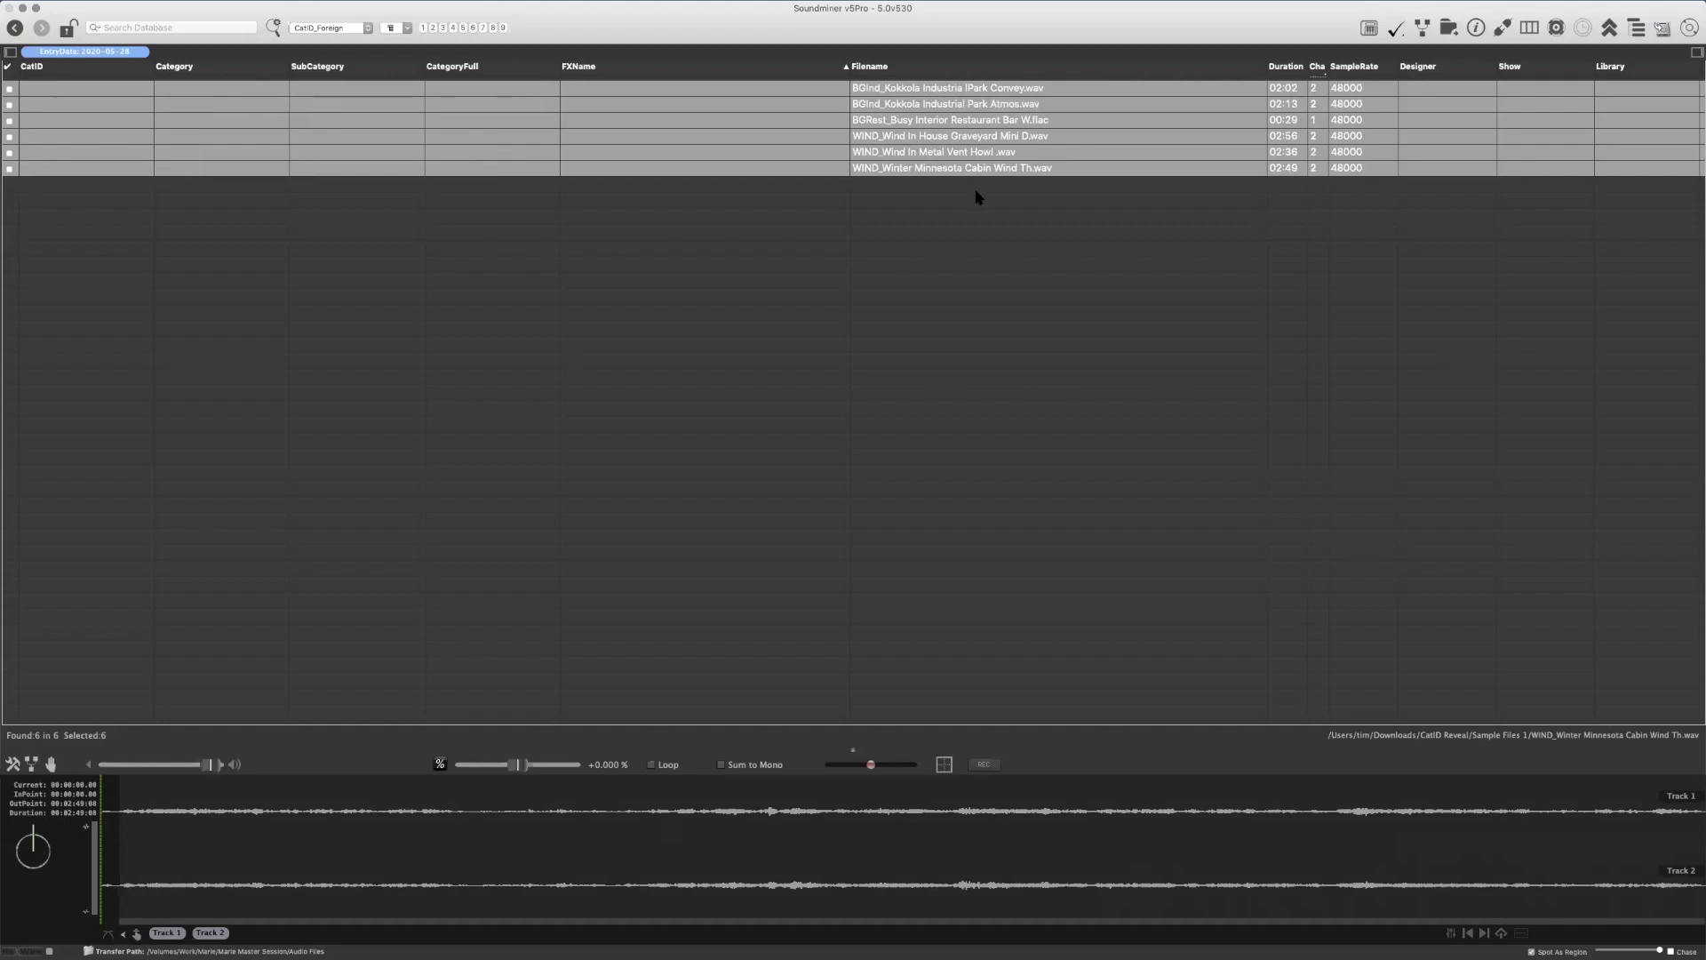
Change the CatID prefix in the restaurant bar recording's filename to BGPub
{"action": "left_click", "coordinate": [900, 120]}
{"action": "left_click", "coordinate": [944, 121]}
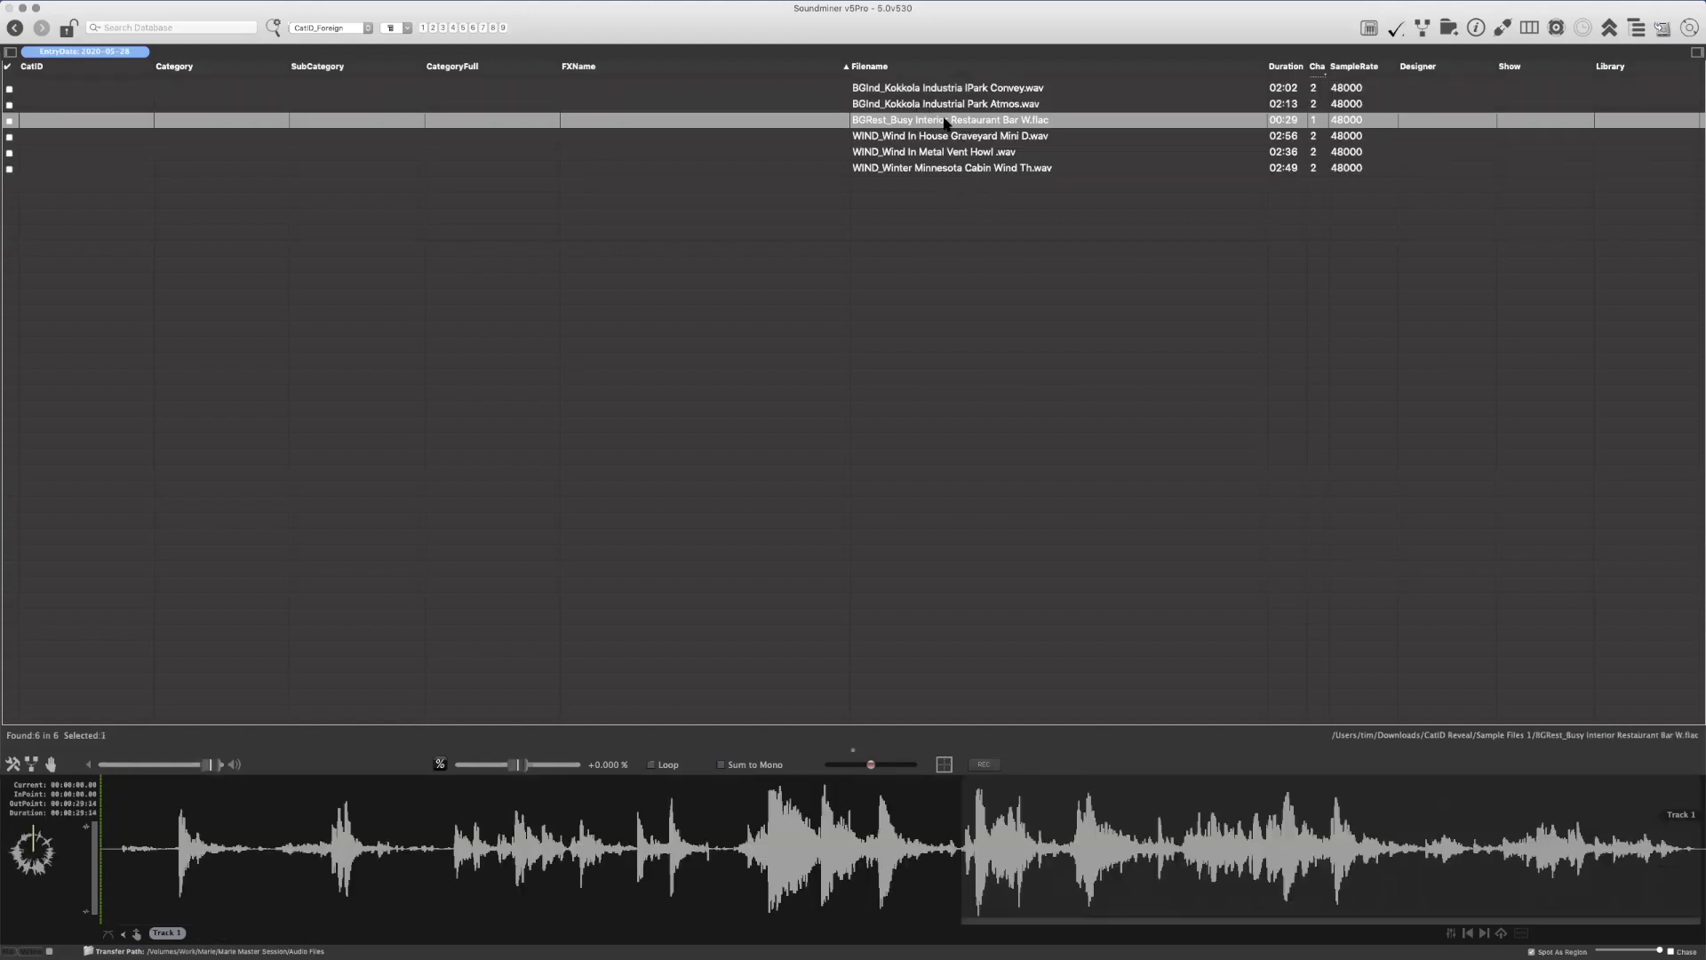
{"action": "key", "text": "Left"}
{"action": "key", "text": "shift+Right"}
{"action": "key", "text": "shift+Right"}
{"action": "key", "text": "shift+Right"}
{"action": "key", "text": "shift+Right"}
{"action": "key", "text": "shift+Right"}
{"action": "key", "text": "shift+Right"}
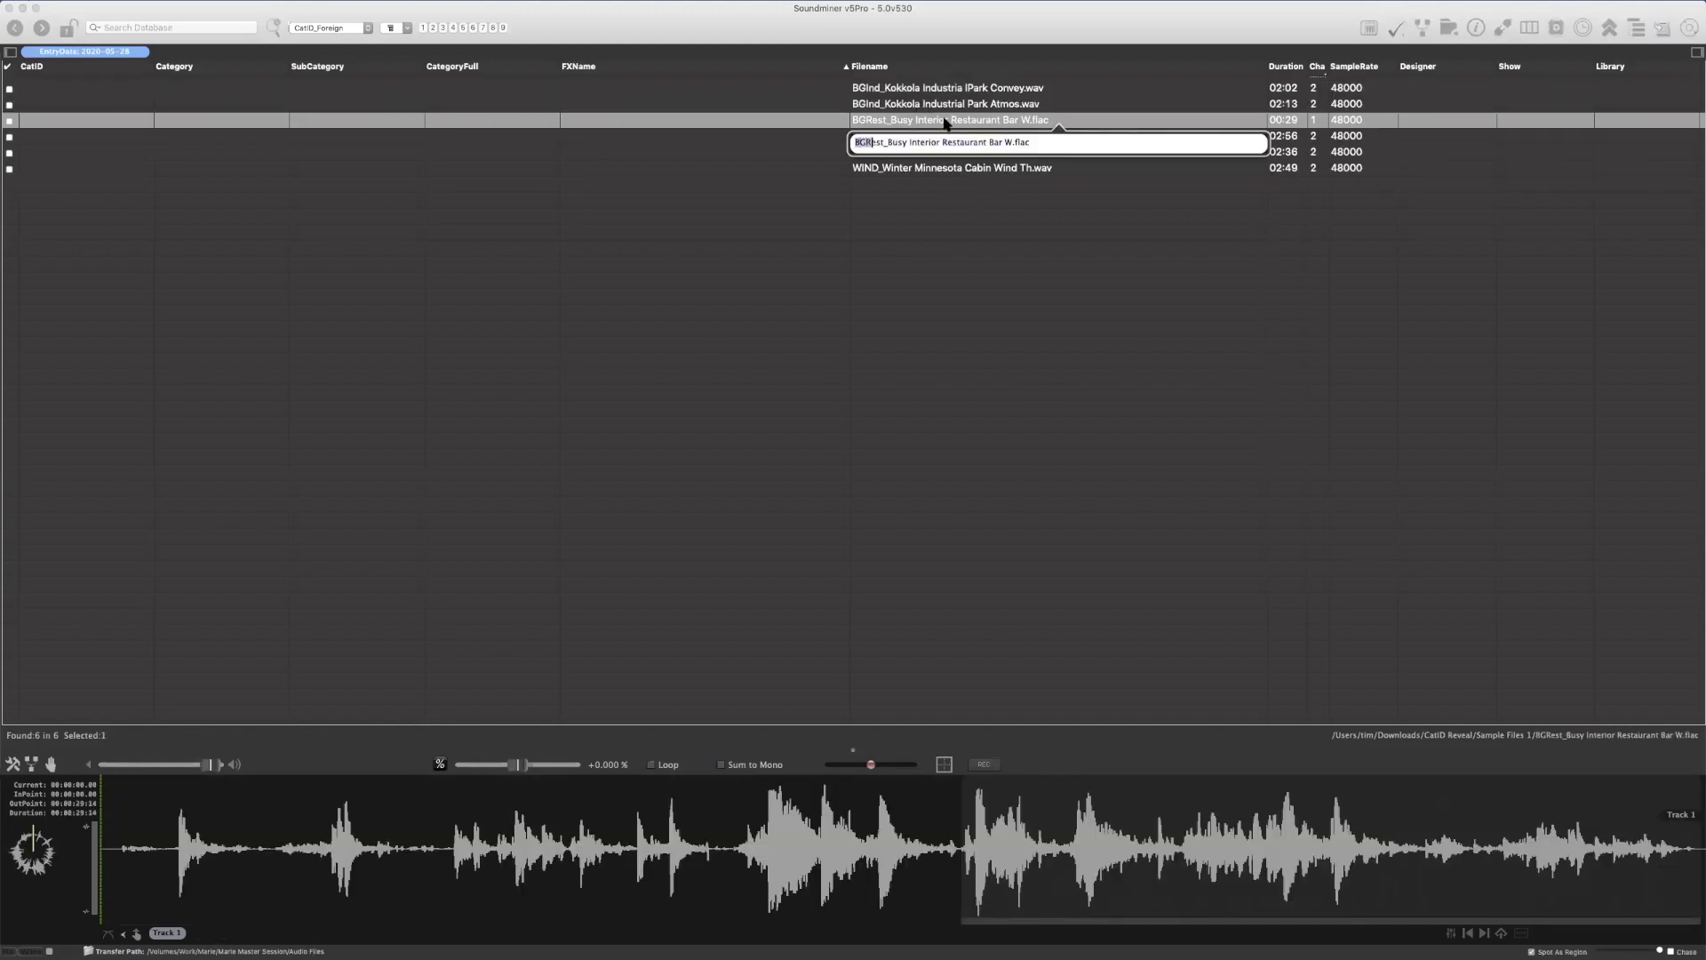
{"action": "key", "text": "Right"}
{"action": "key", "text": "BackSpace"}
{"action": "key", "text": "BackSpace"}
{"action": "key", "text": "BackSpace"}
{"action": "key", "text": "BackSpace"}
{"action": "type", "text": "Pub"}
{"action": "key", "text": "Return"}
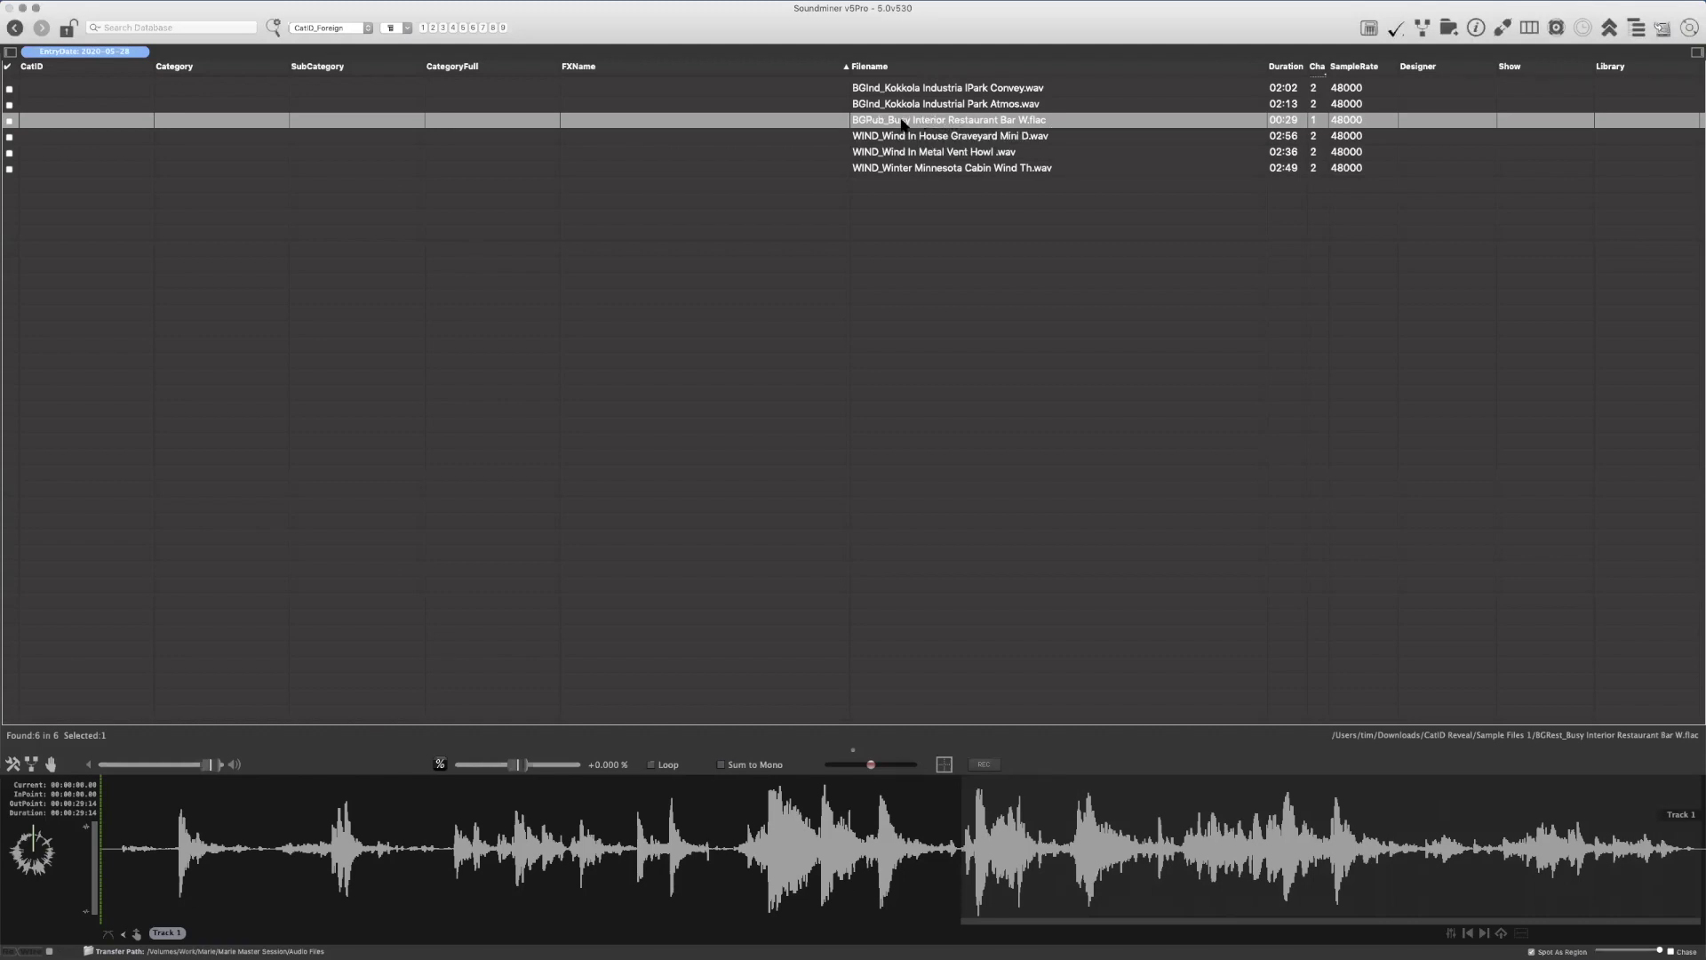
Select all six records and re-perform the AutoExpand CatID script on them
{"action": "key", "text": "super+a"}
{"action": "right_click", "coordinate": [985, 117]}
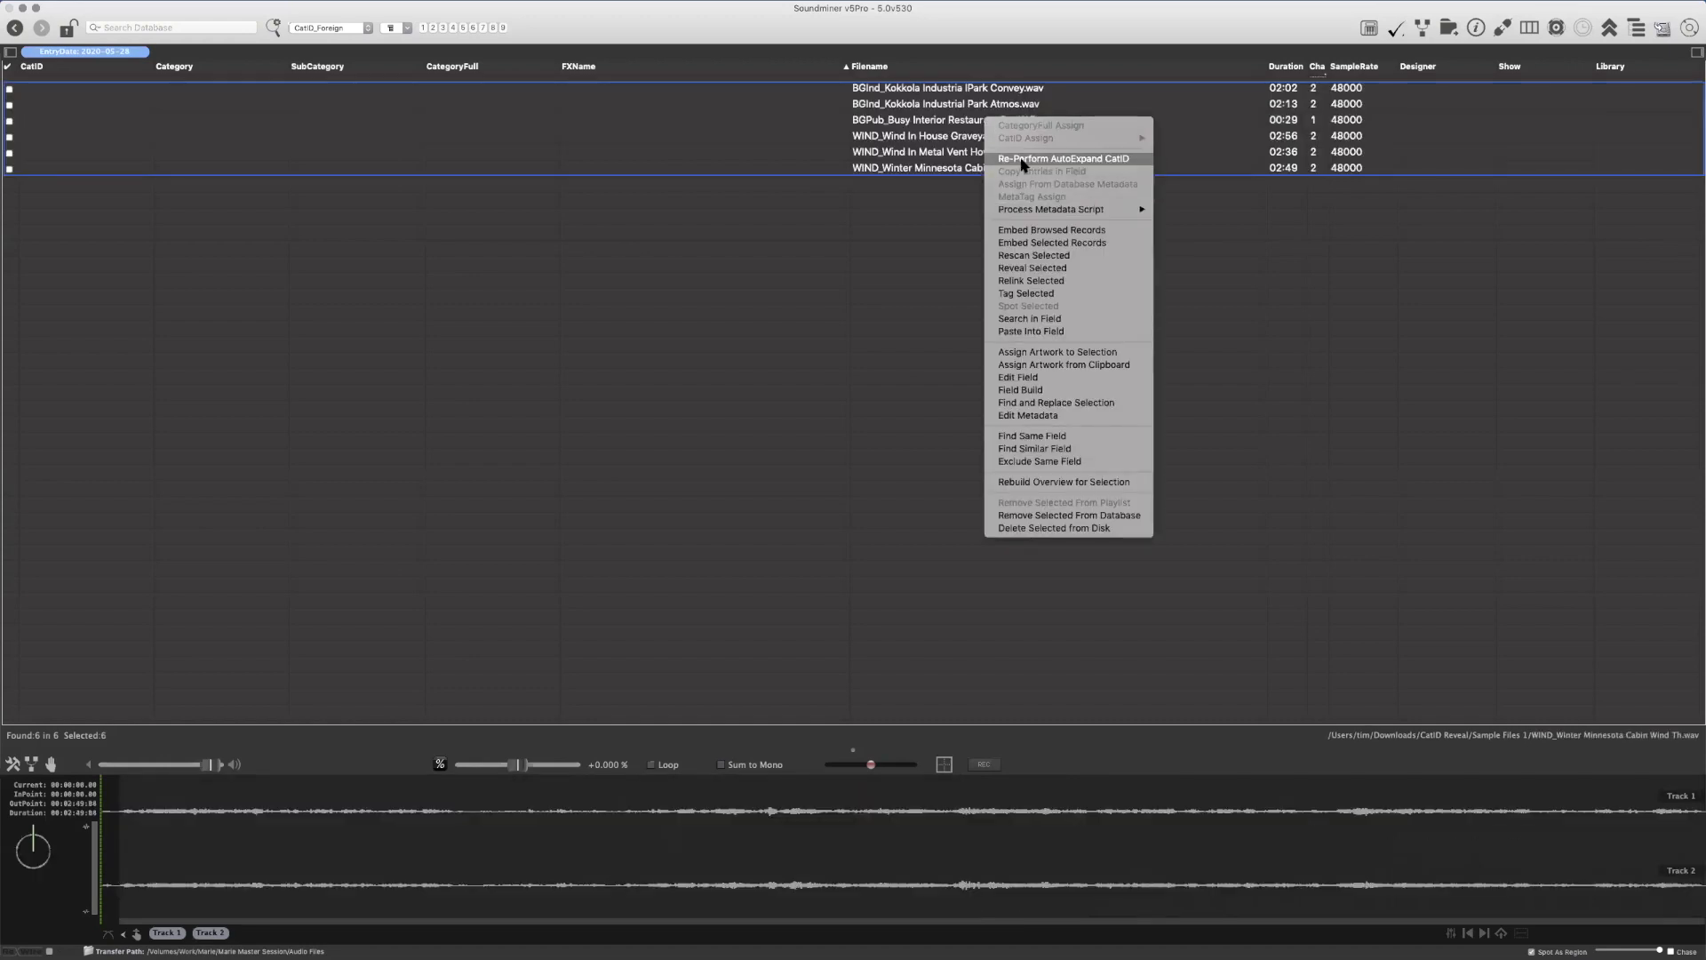
{"action": "left_click", "coordinate": [1095, 160]}
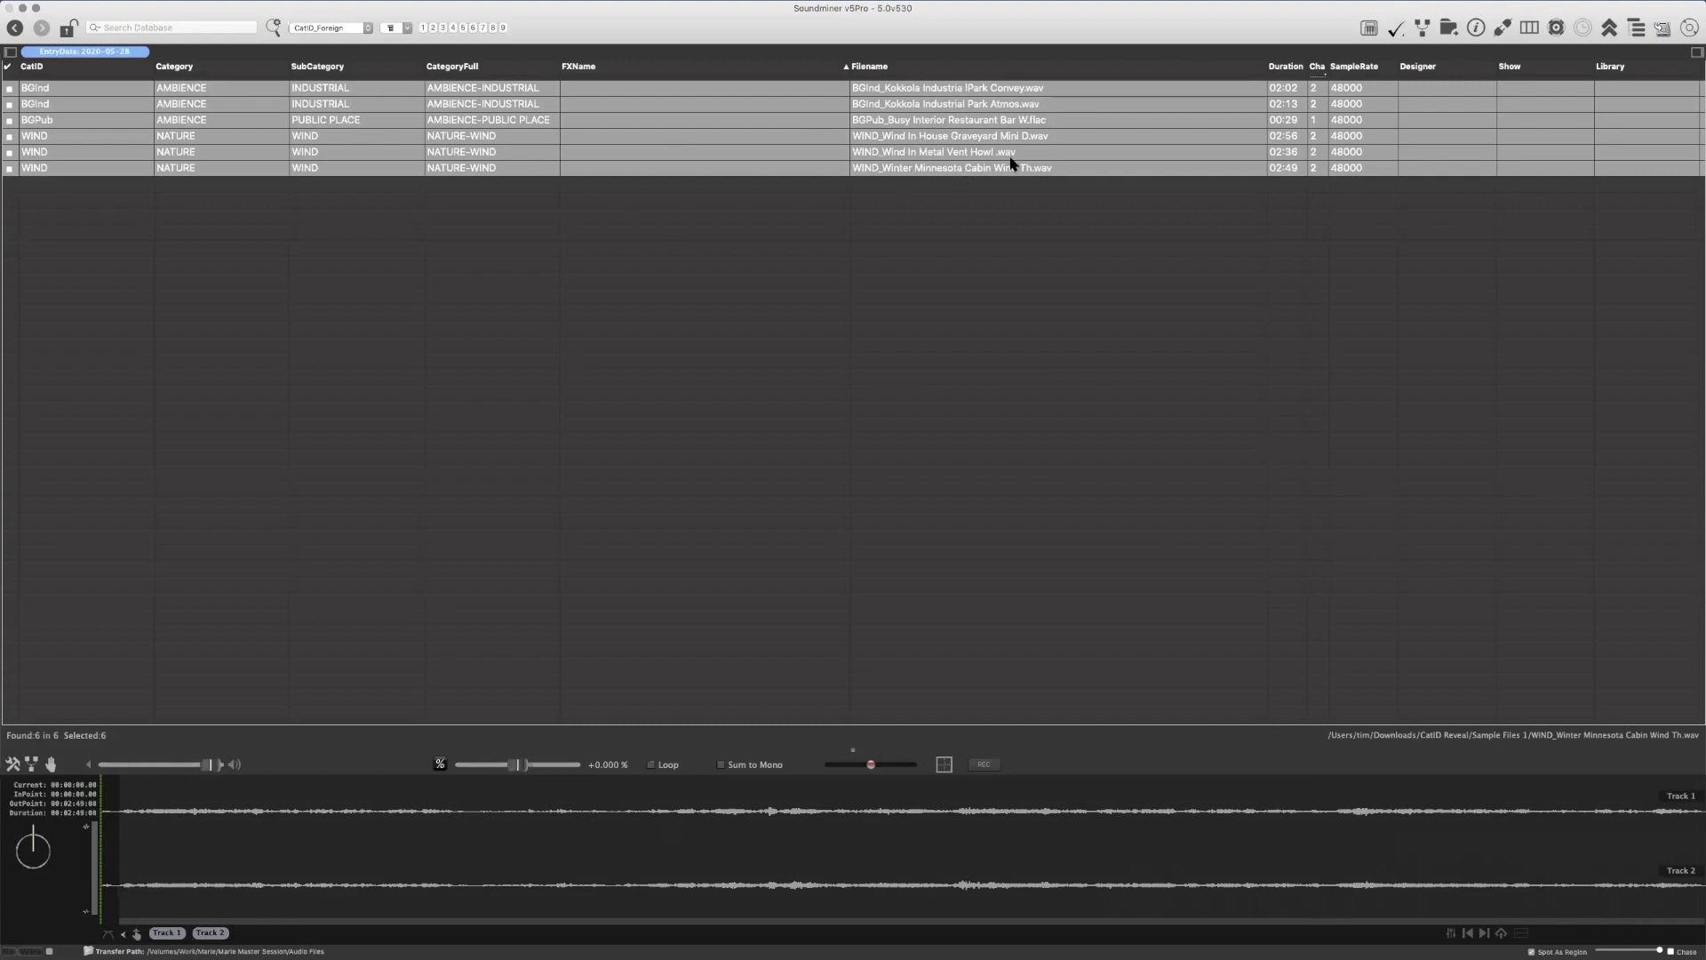
{"action": "left_click", "coordinate": [935, 123]}
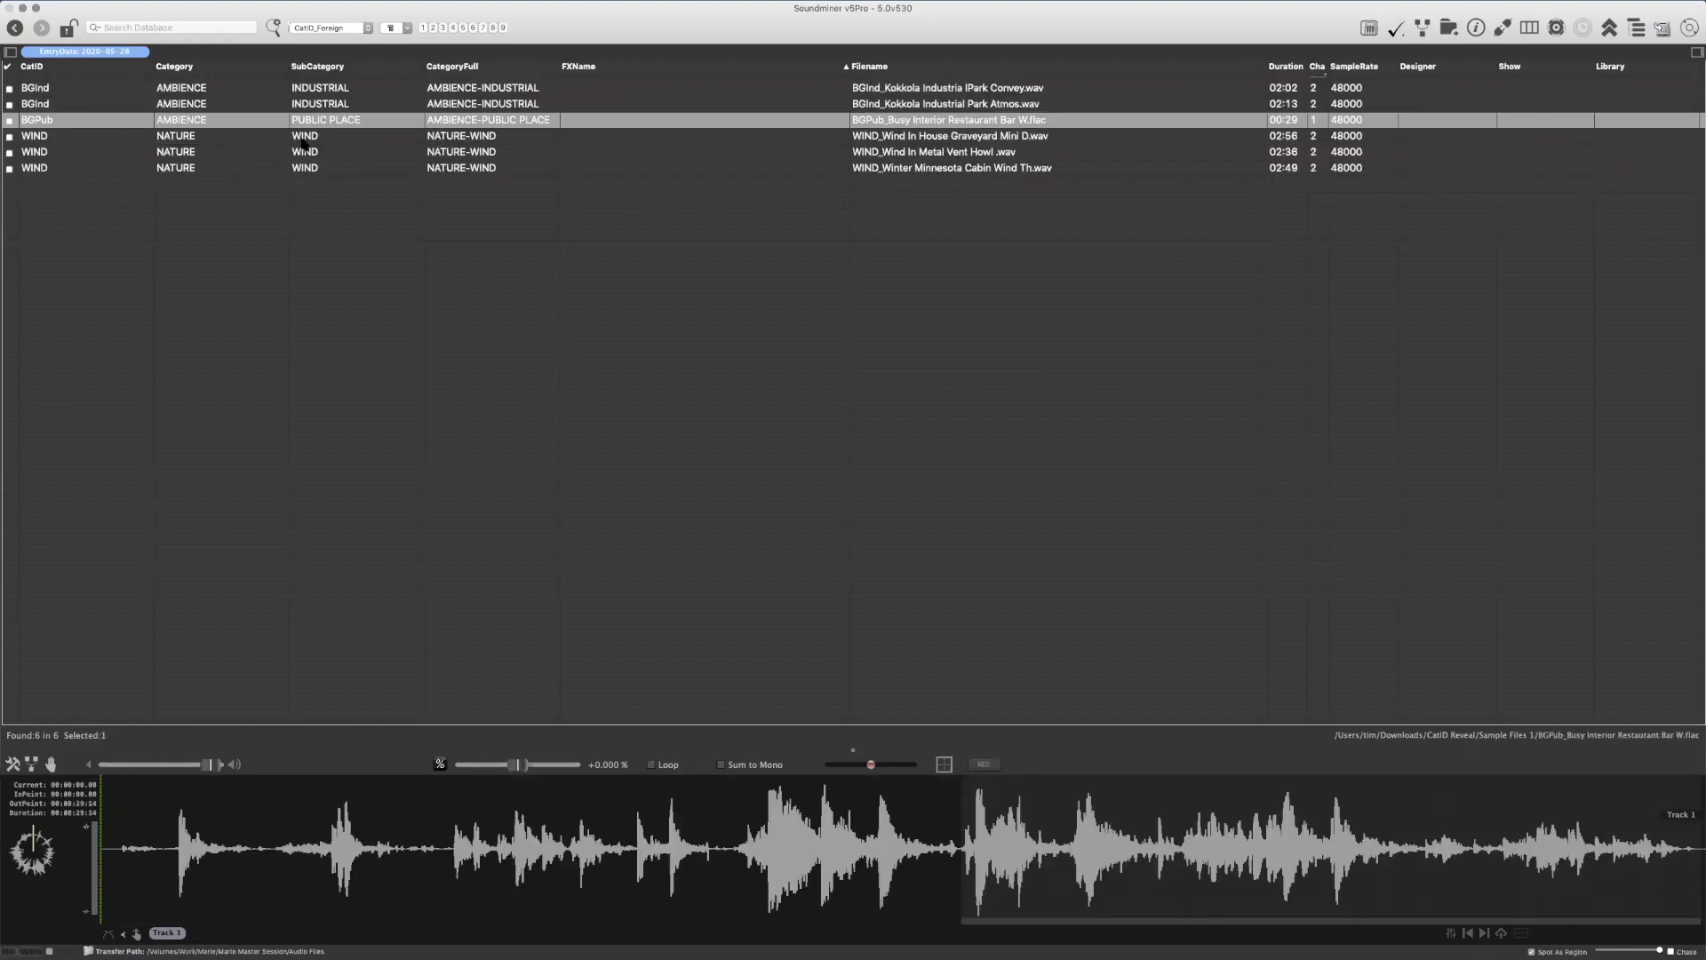
{"action": "left_click", "coordinate": [126, 105]}
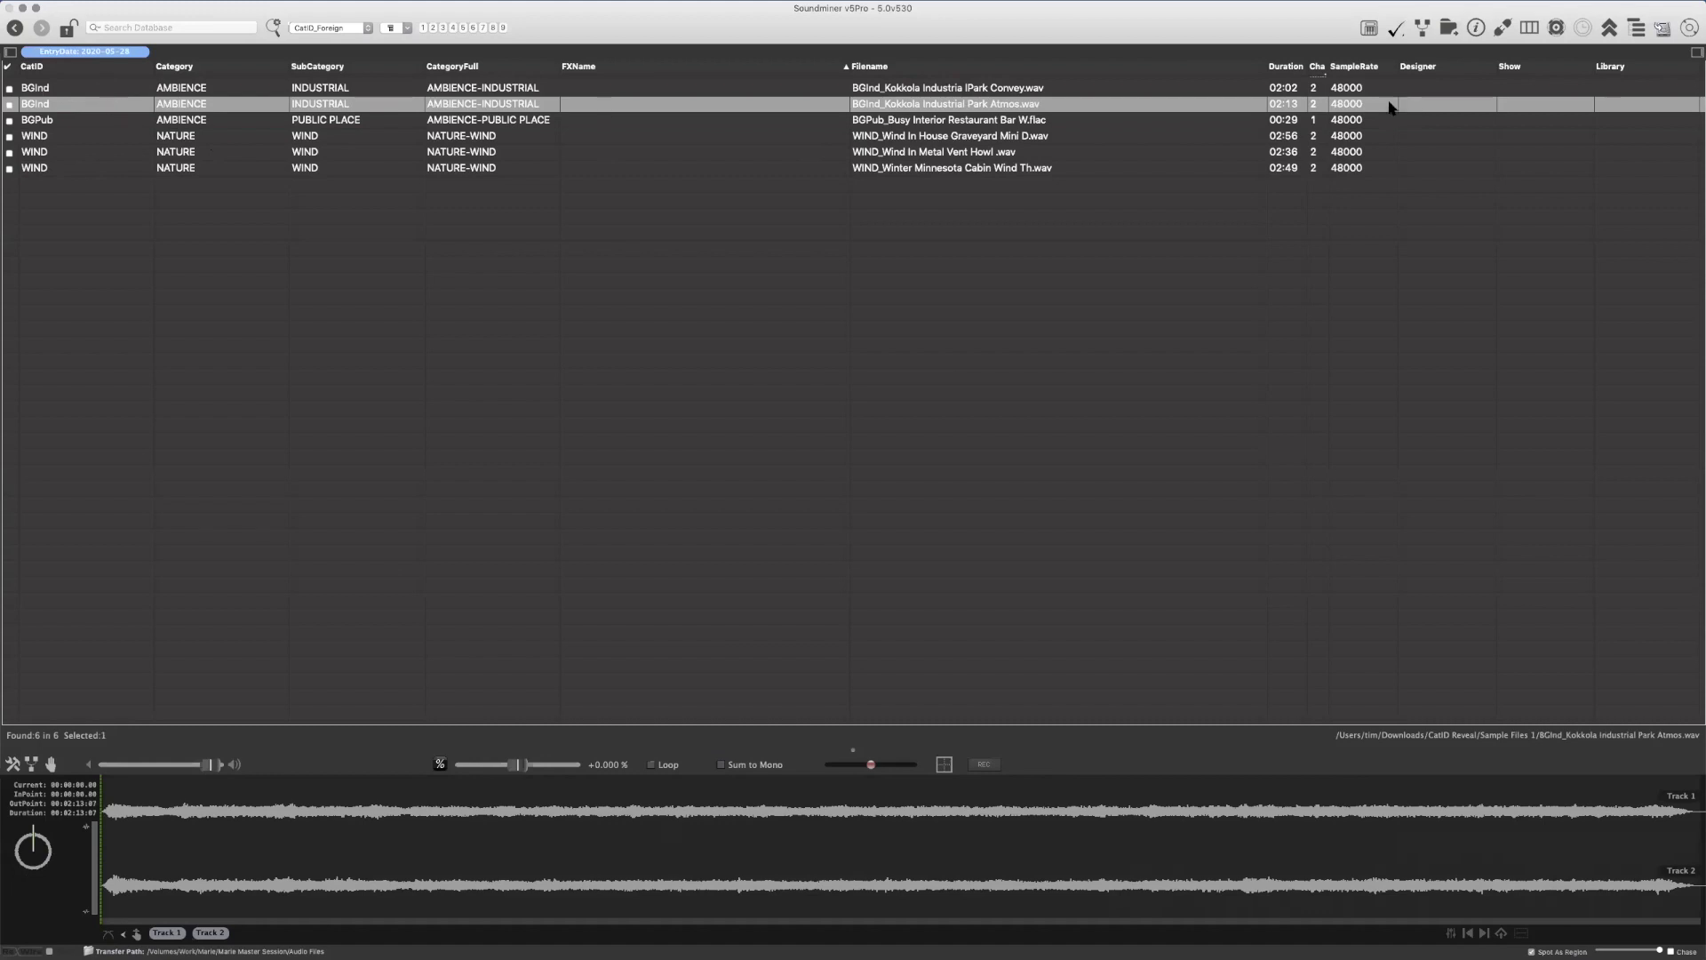
{"action": "left_click", "coordinate": [935, 124]}
{"action": "key", "text": "super+a"}
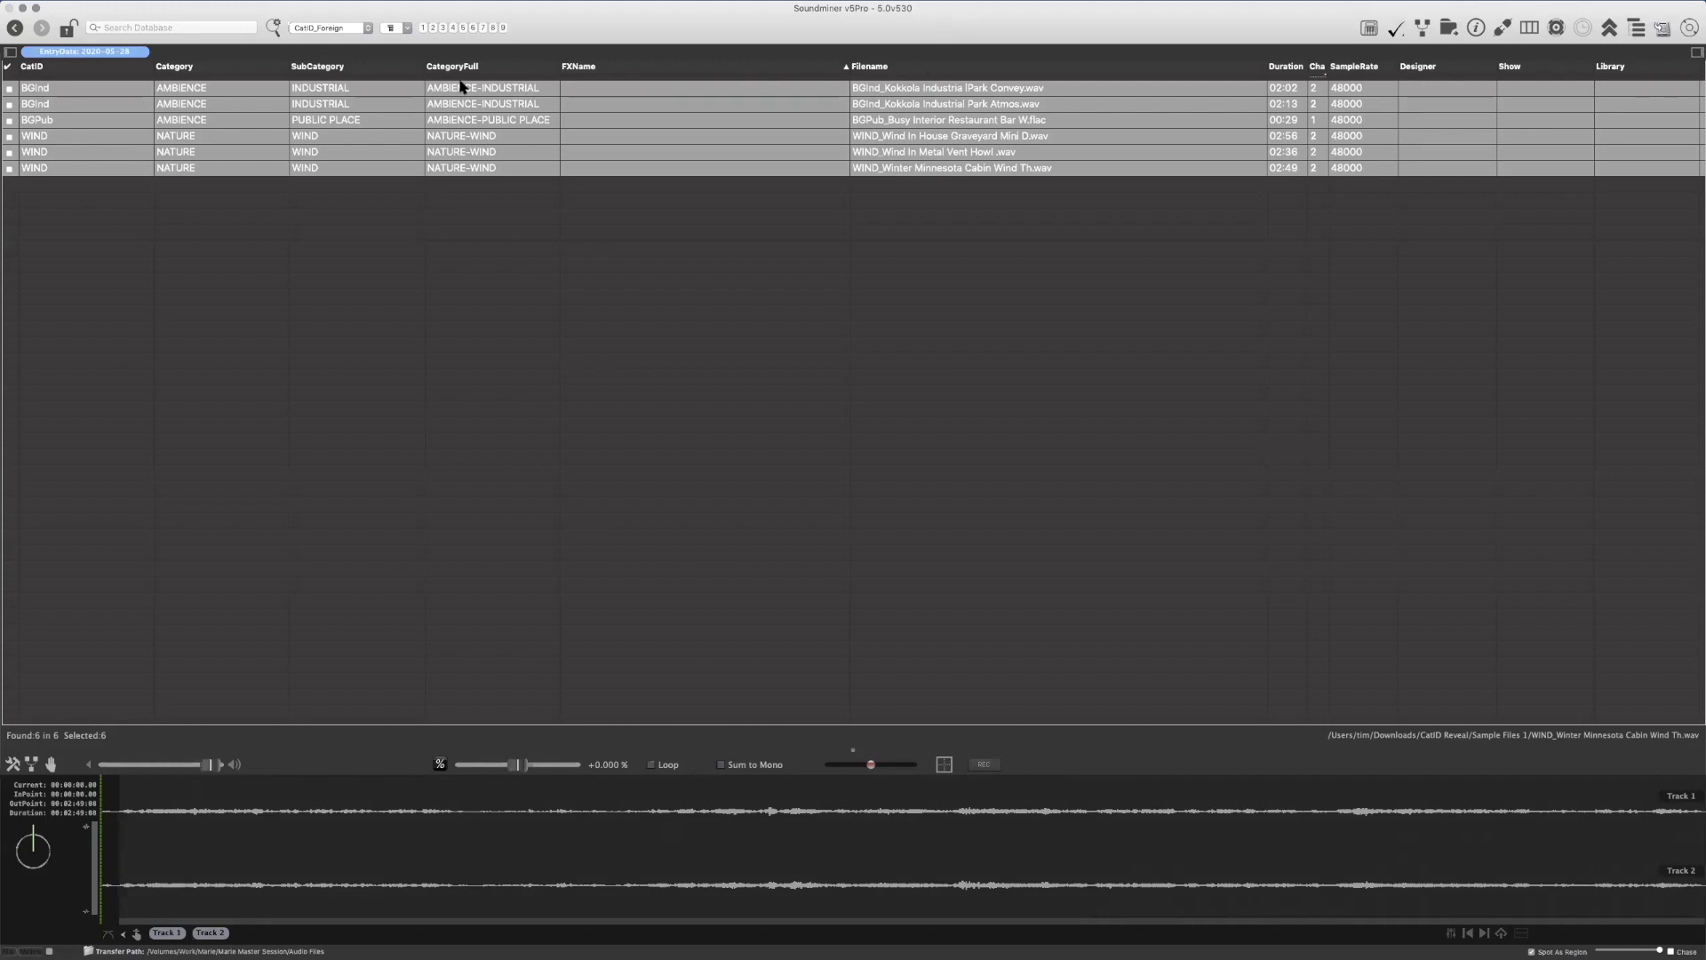
Show the CategoryFull linked filter and expand its AMBIENCE and NATURE categories
{"action": "left_click", "coordinate": [11, 51]}
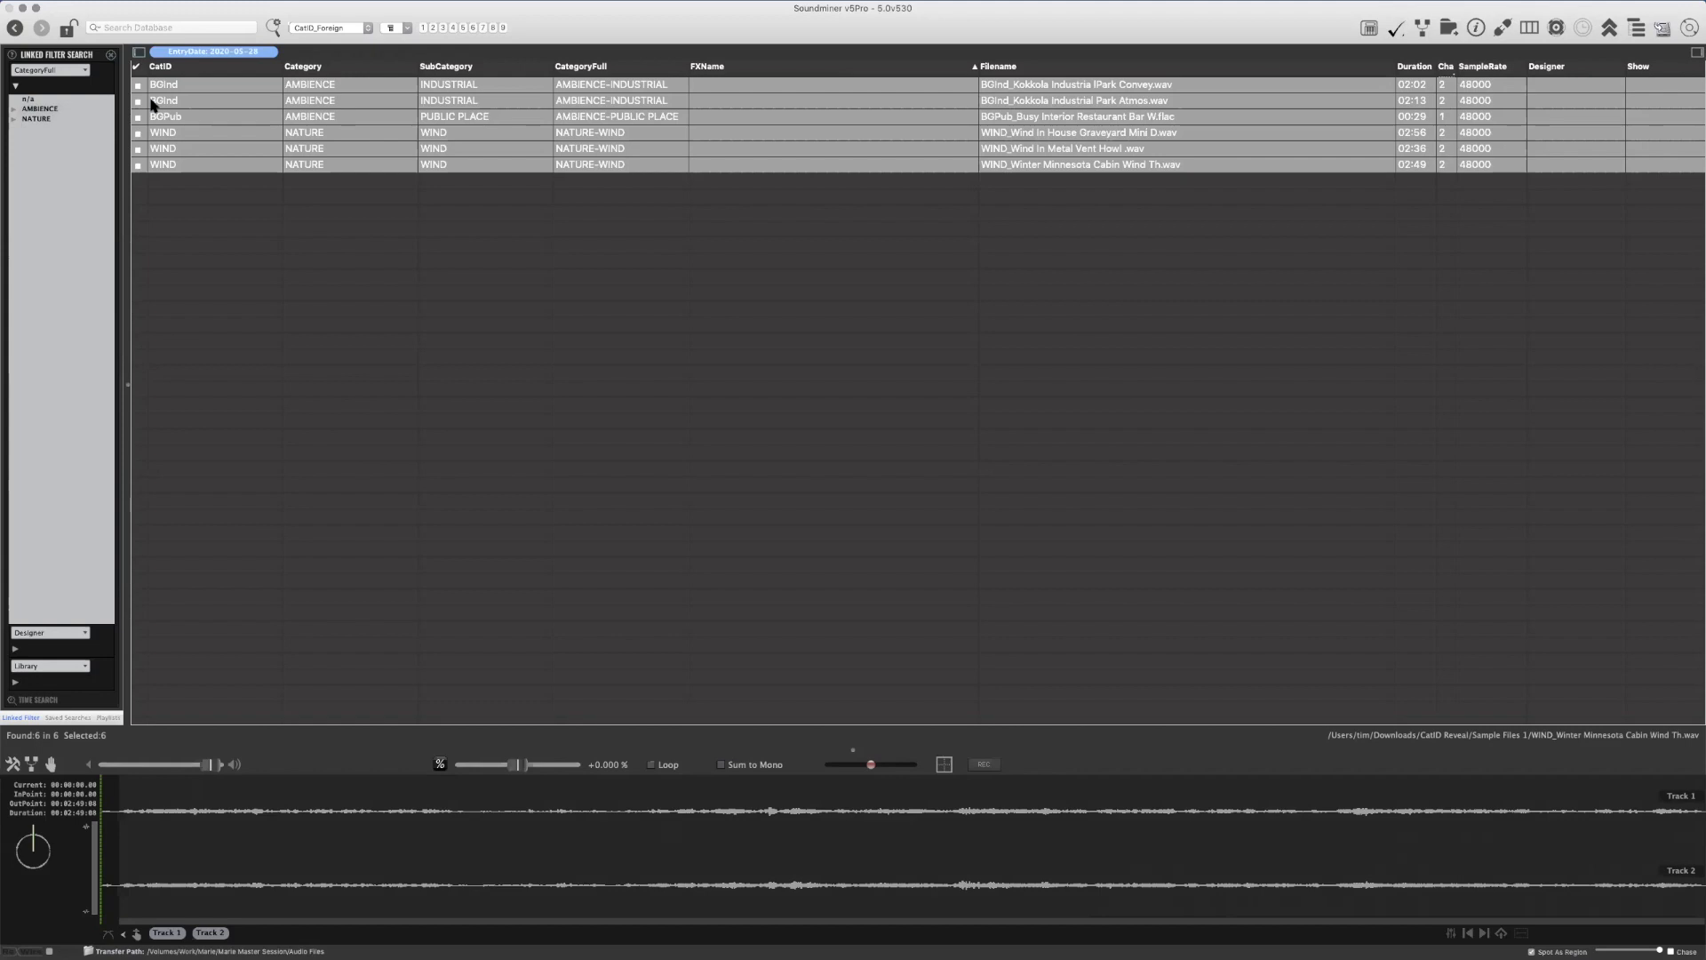
{"action": "left_click", "coordinate": [13, 109]}
{"action": "left_click", "coordinate": [13, 149]}
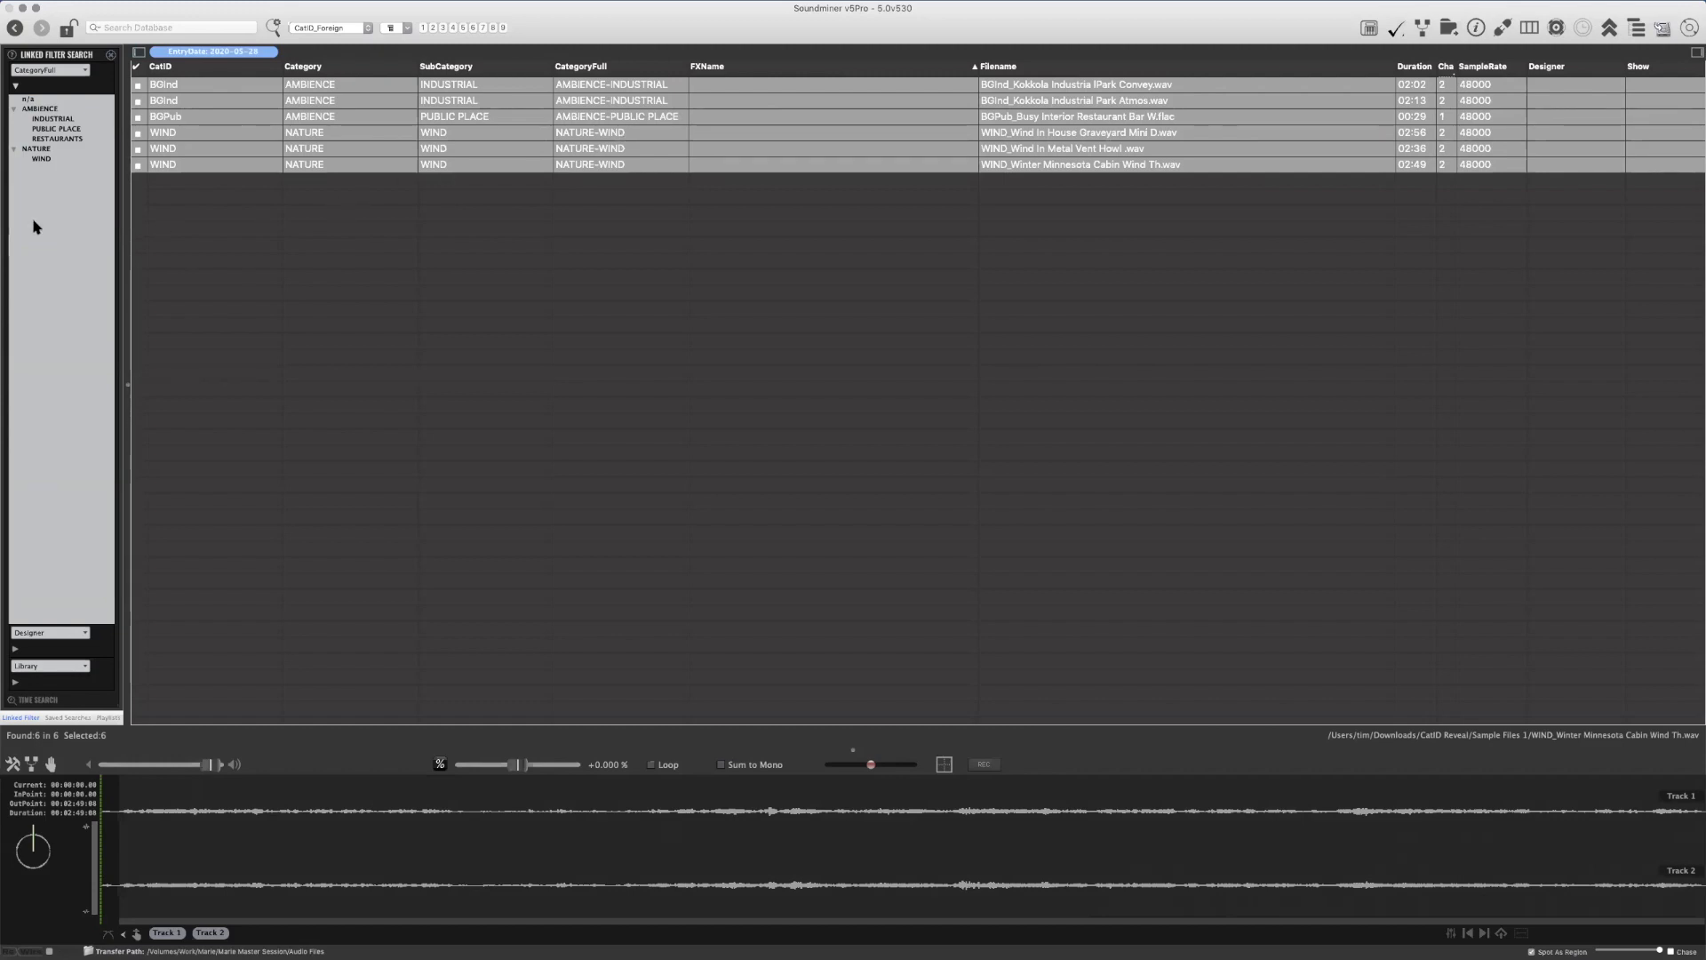
Filter the records by AMBIENCE-INDUSTRIAL, AMBIENCE-PUBLIC PLACE, all of AMBIENCE, and NATURE-WIND in turn
{"action": "left_click", "coordinate": [54, 119]}
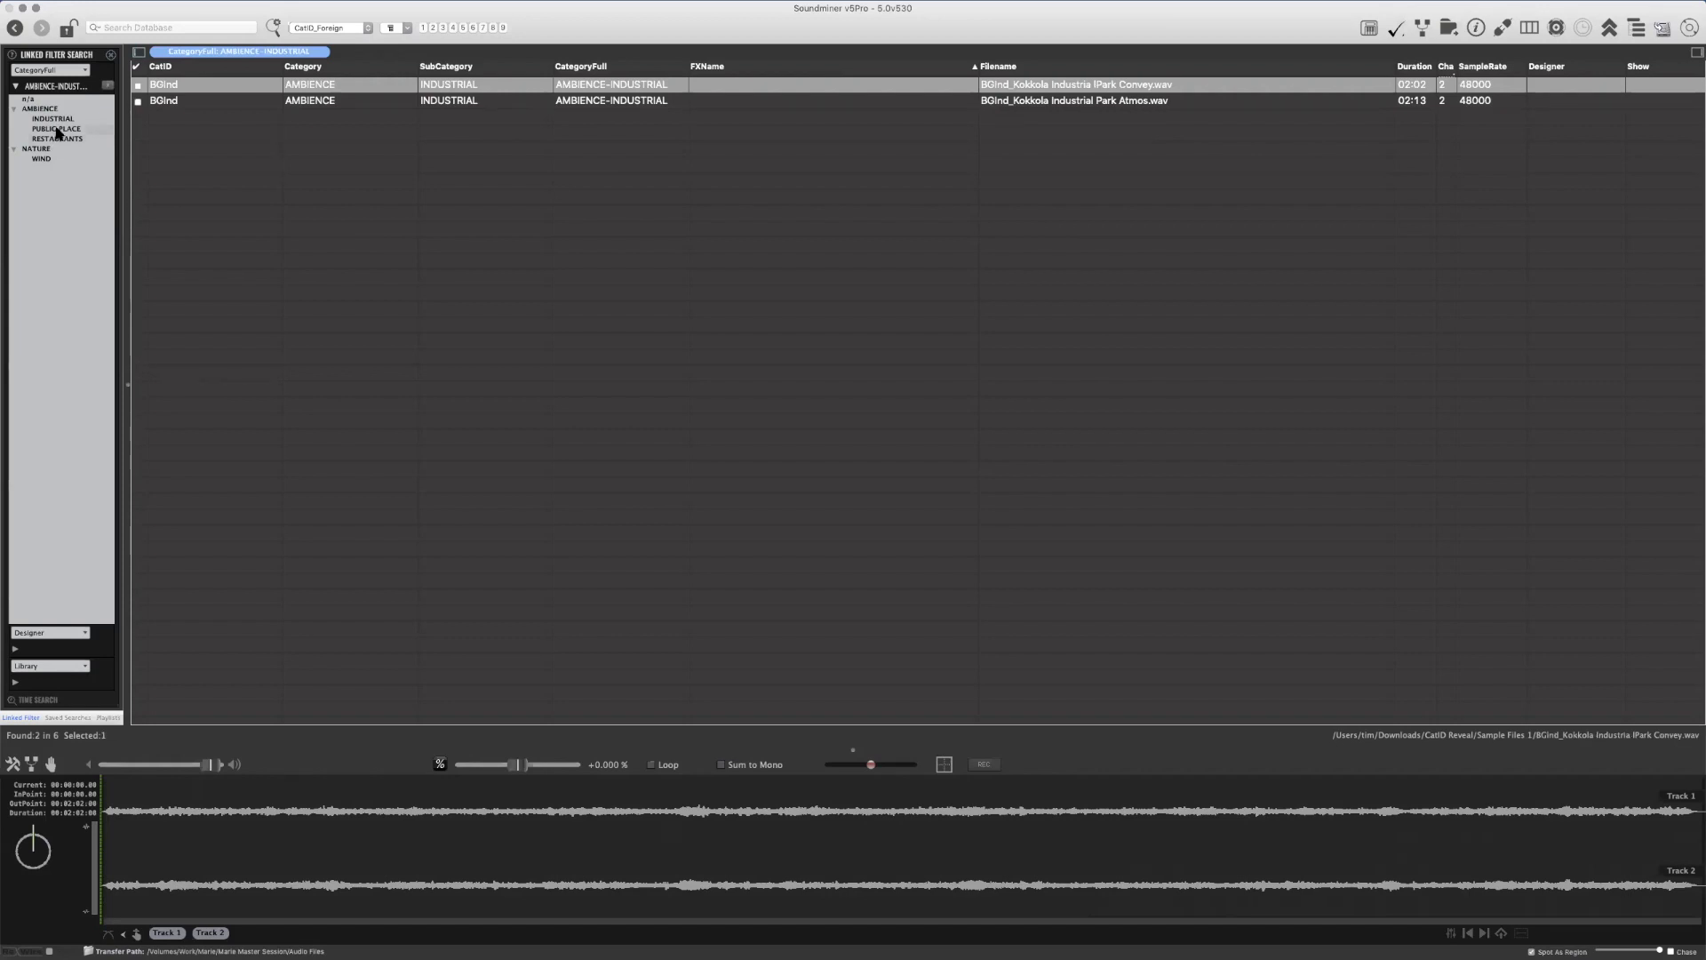
{"action": "left_click", "coordinate": [57, 130]}
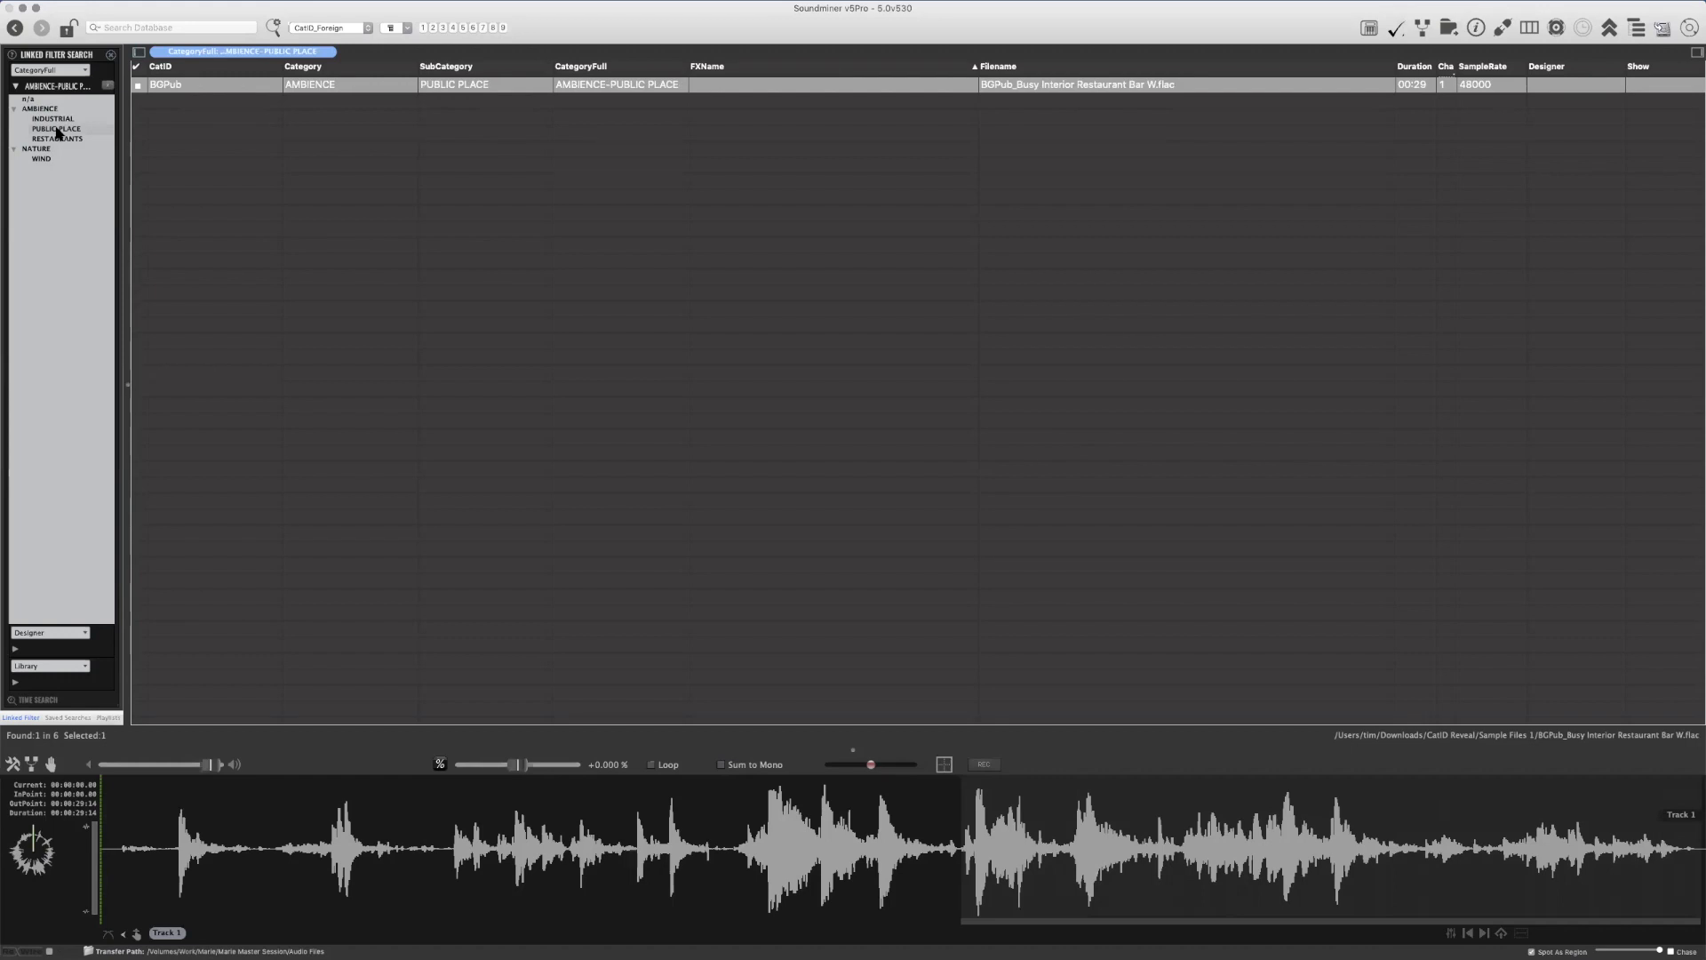
{"action": "left_click", "coordinate": [54, 110]}
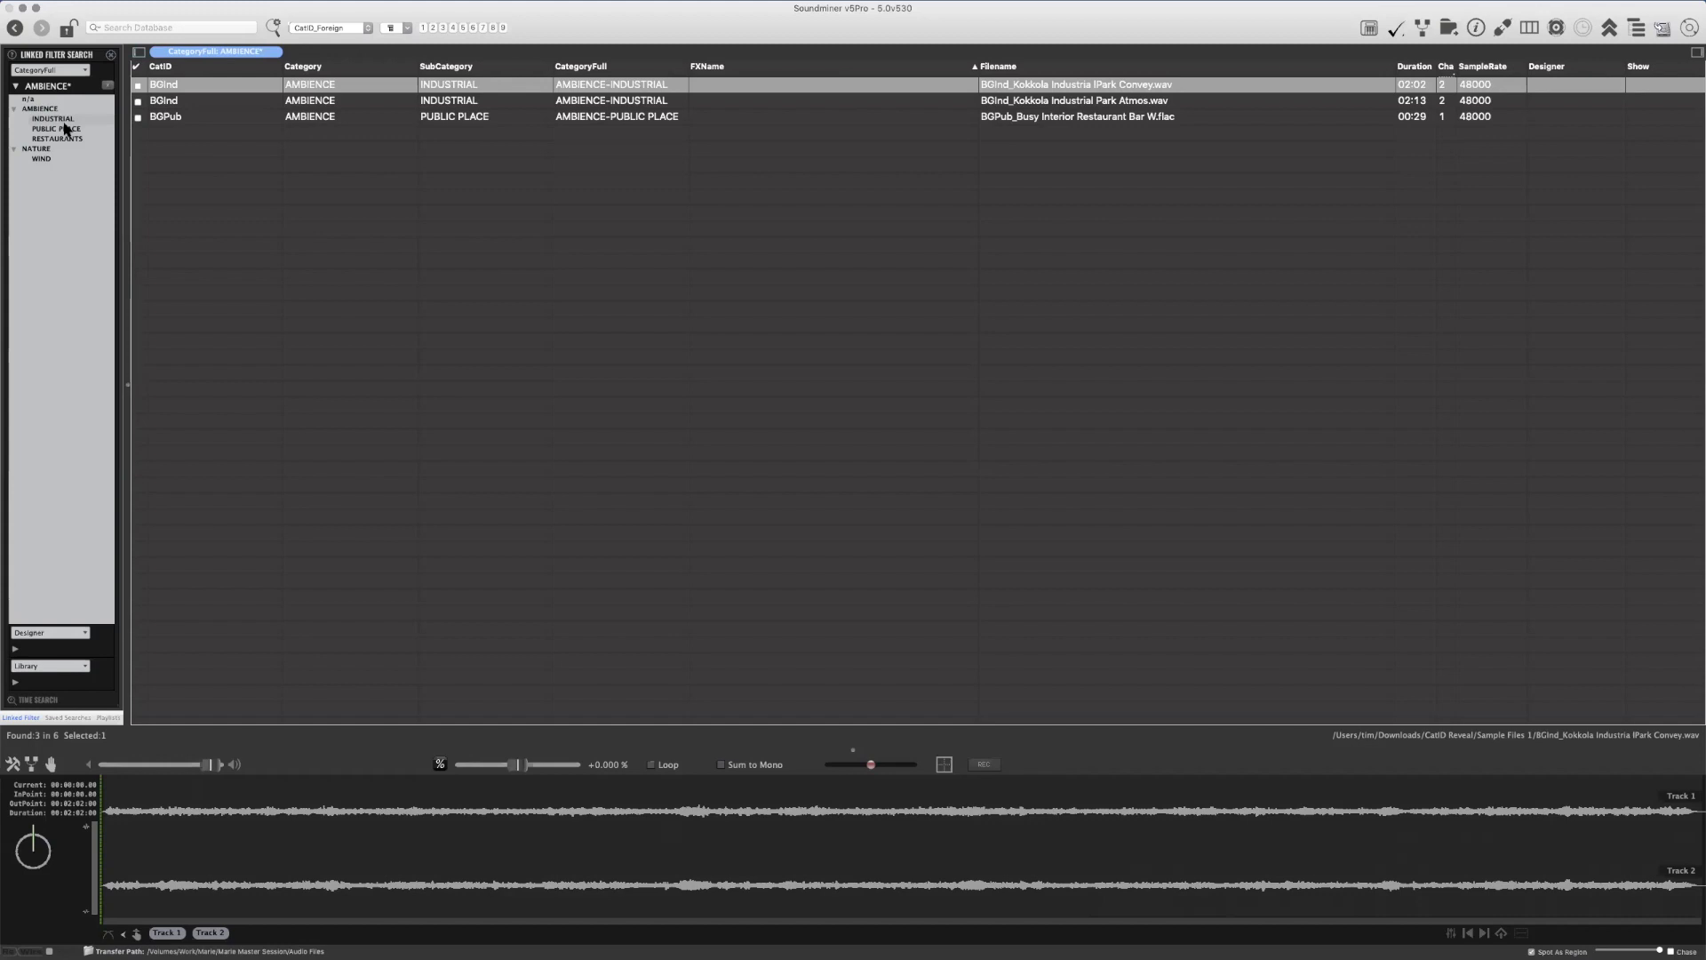
{"action": "left_click", "coordinate": [59, 162]}
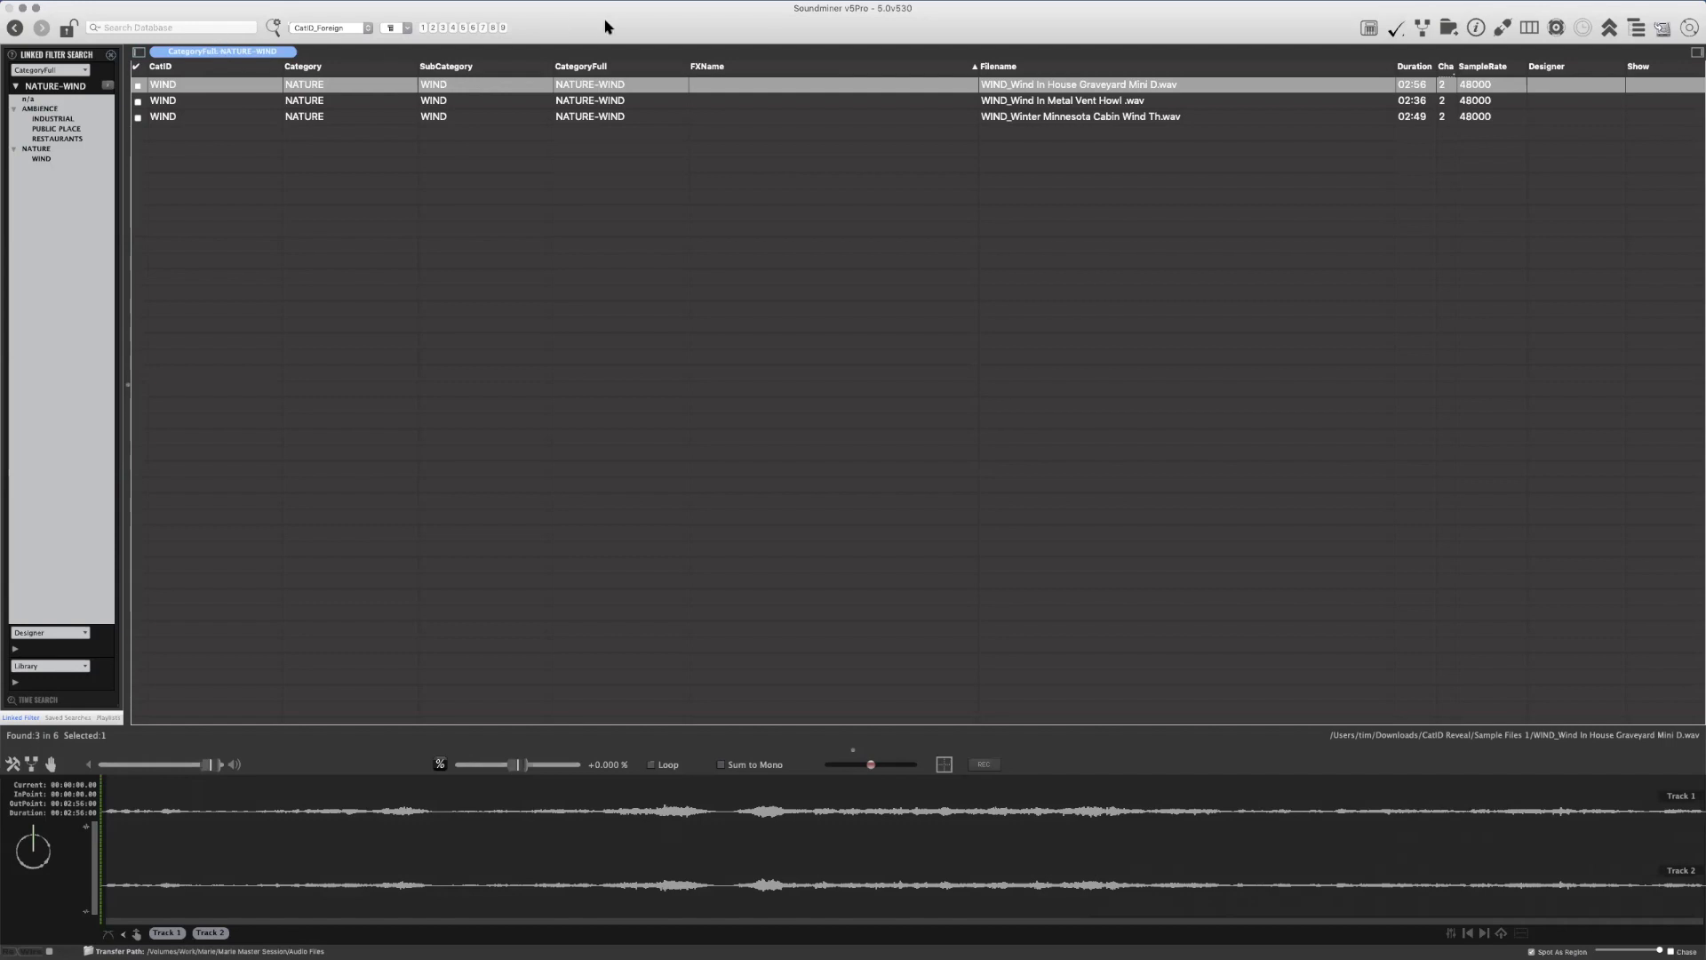
{"action": "left_click", "coordinate": [316, 28]}
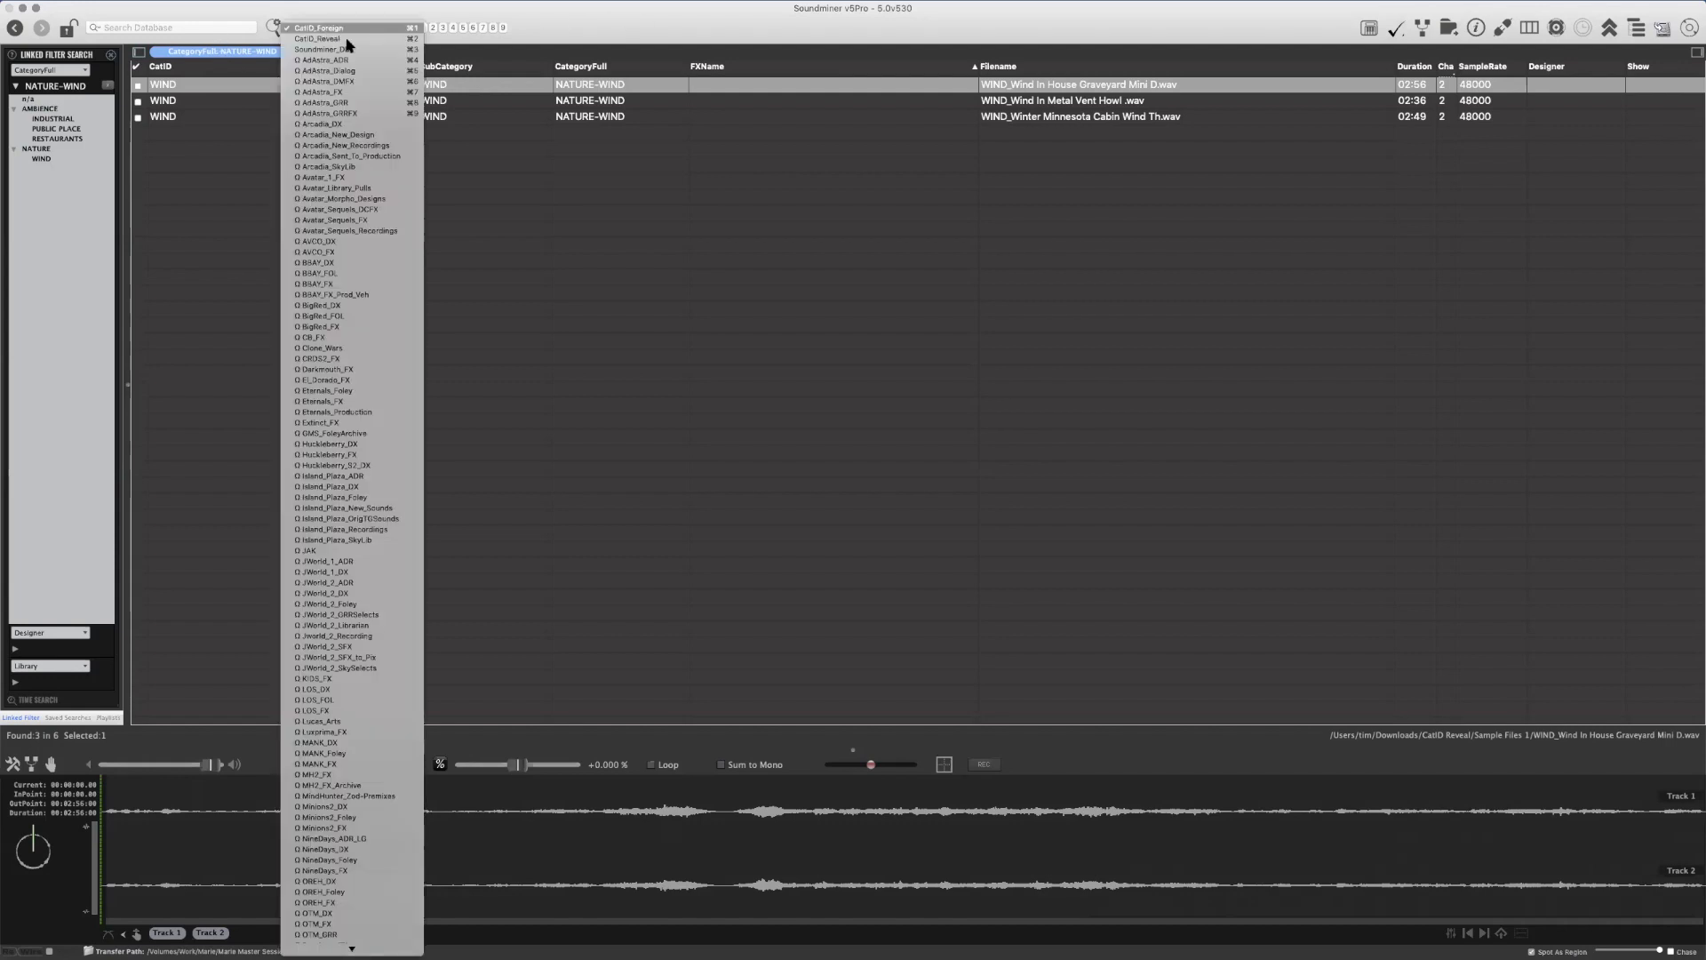
{"action": "left_click", "coordinate": [508, 67]}
{"action": "left_click", "coordinate": [400, 29]}
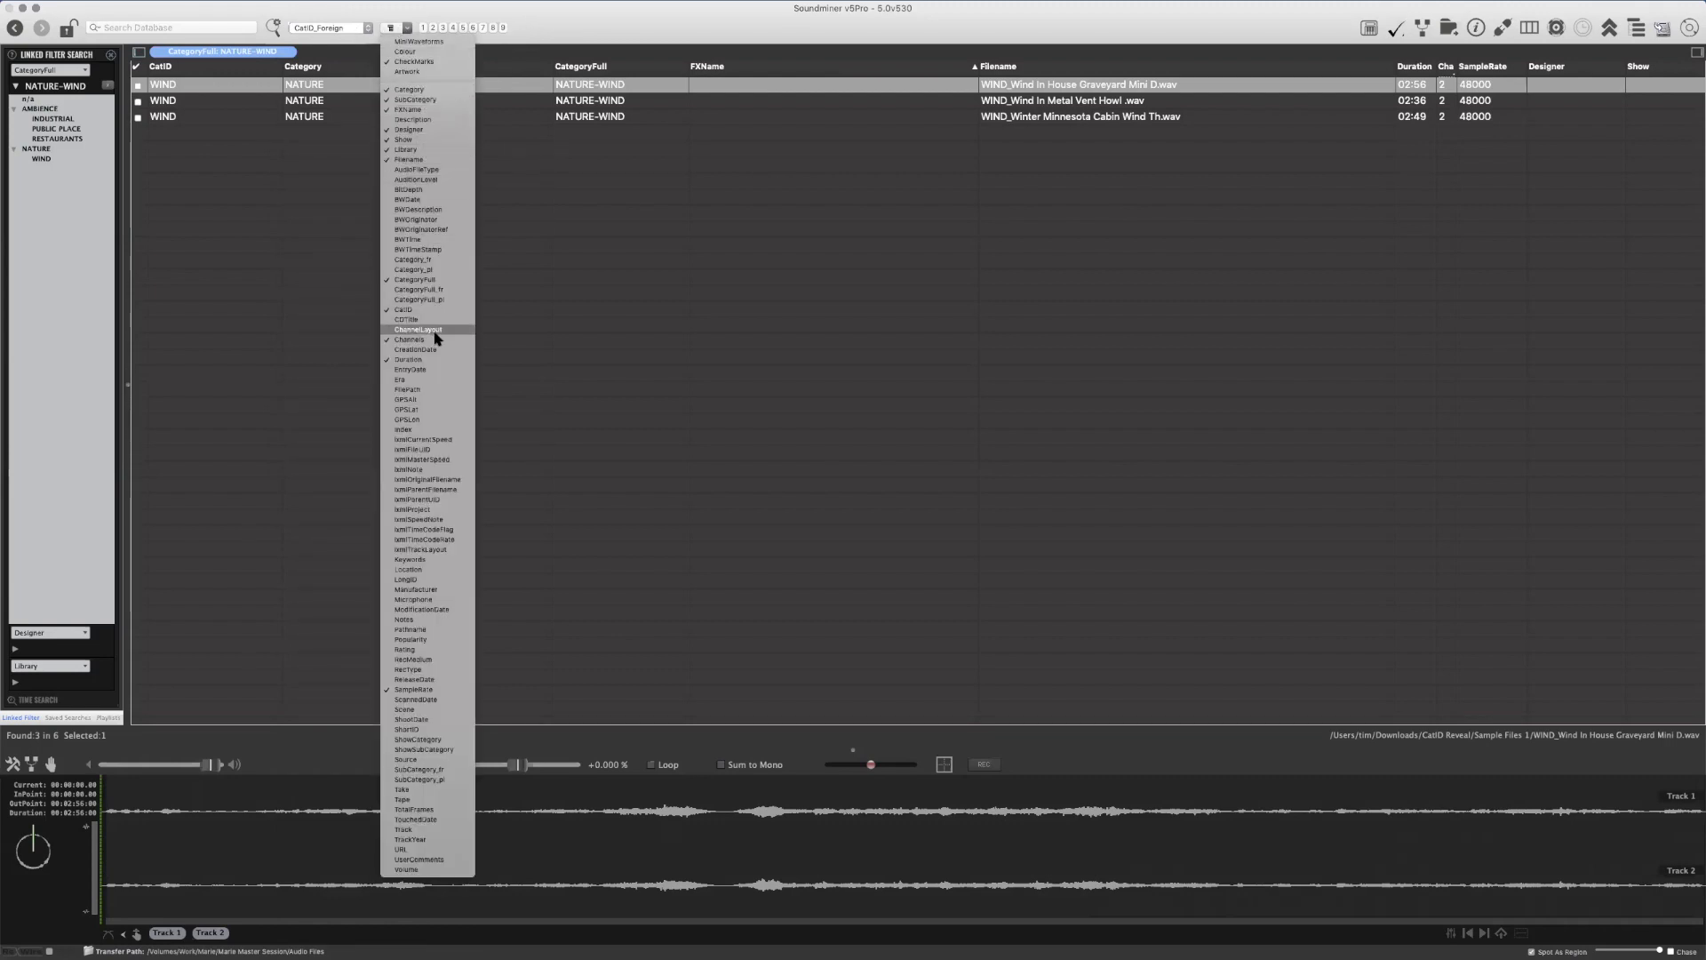
{"action": "left_click", "coordinate": [662, 12]}
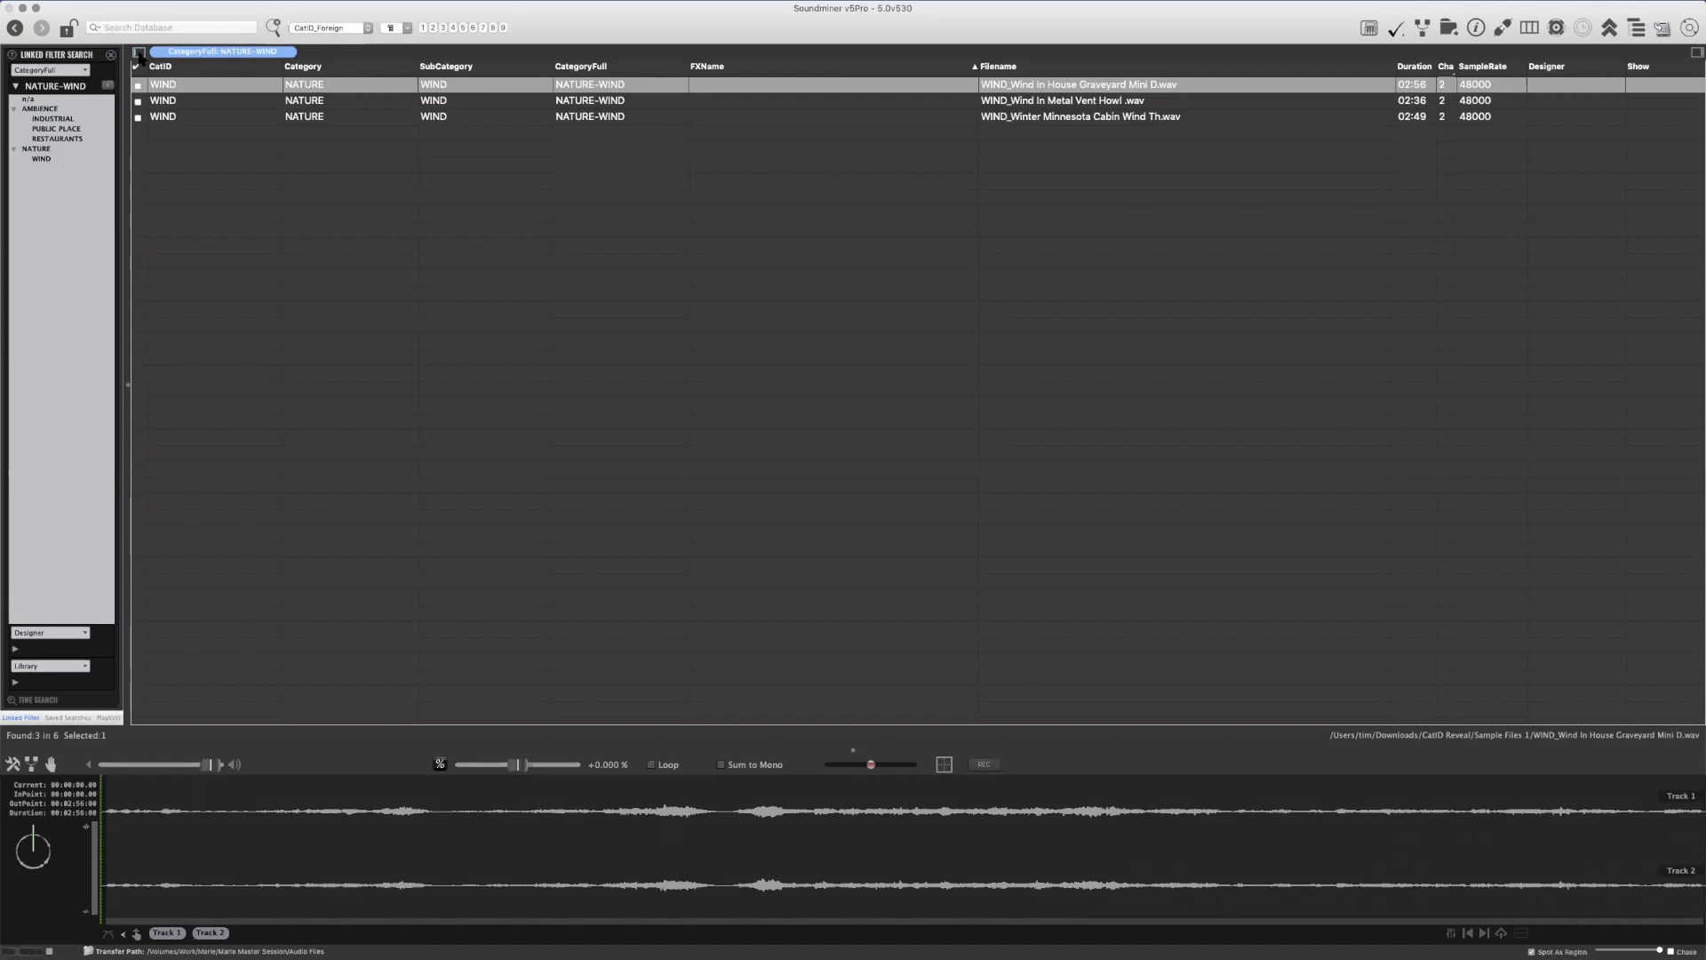
Hide the linked filter panel, then clear the category filter and remove all records from the database
{"action": "left_click", "coordinate": [140, 53]}
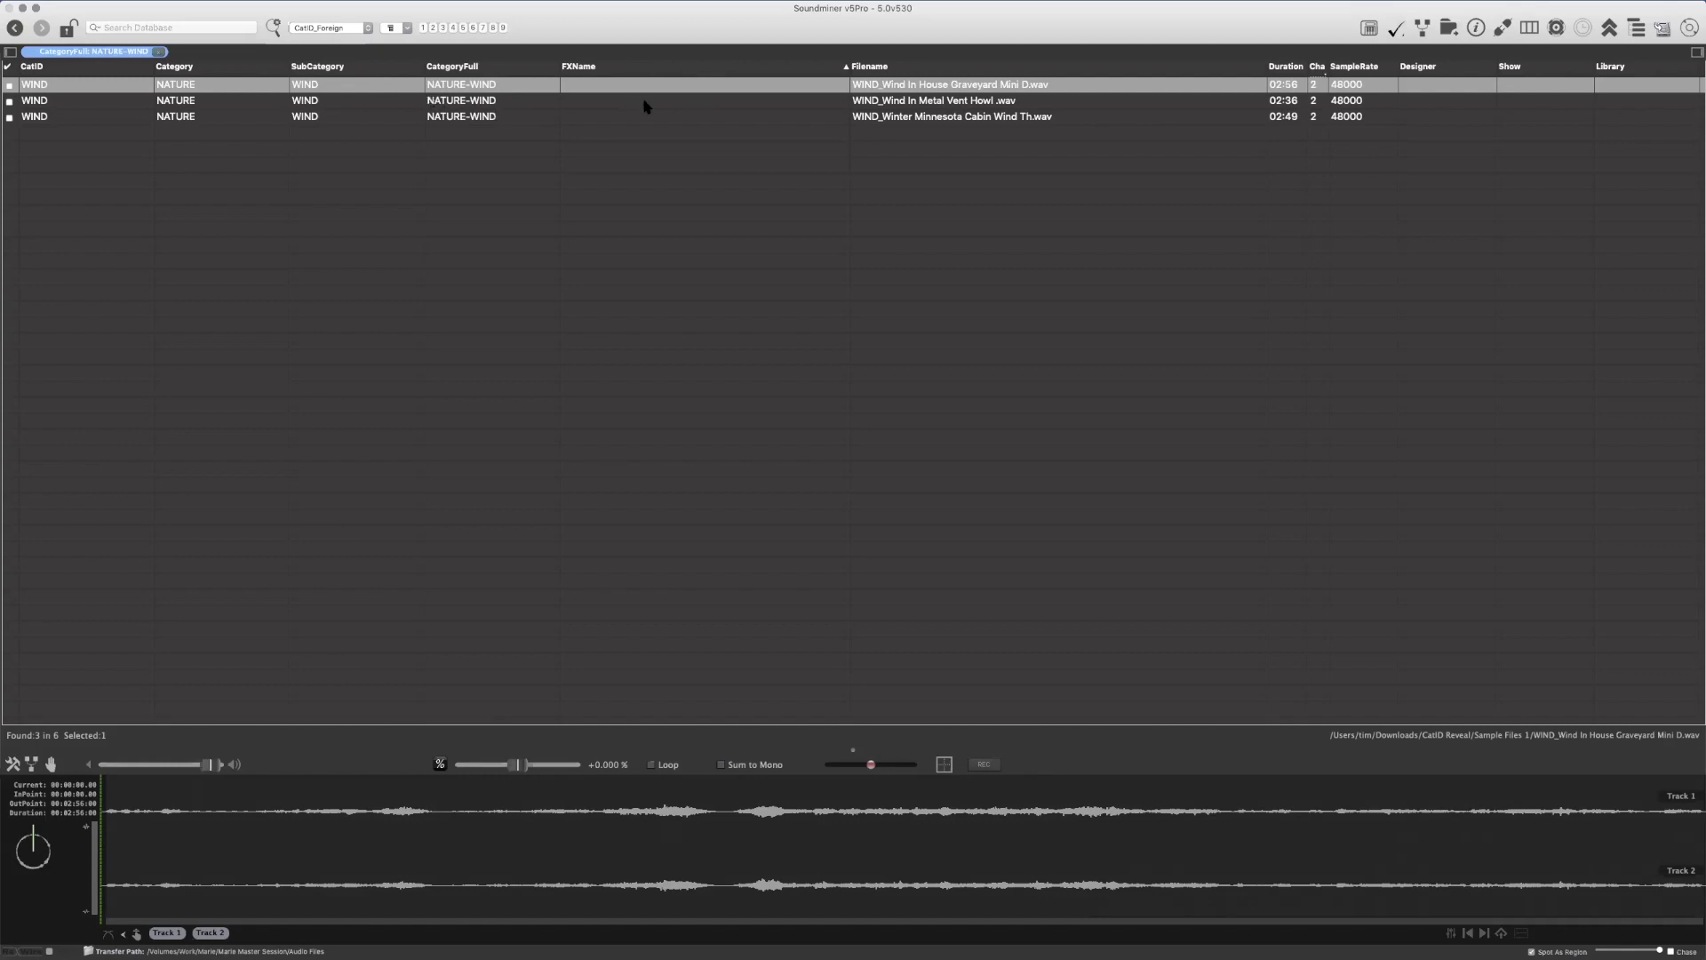
{"action": "key", "text": "super+g"}
{"action": "key", "text": "super+a"}
{"action": "key", "text": "BackSpace"}
{"action": "key", "text": "Return"}
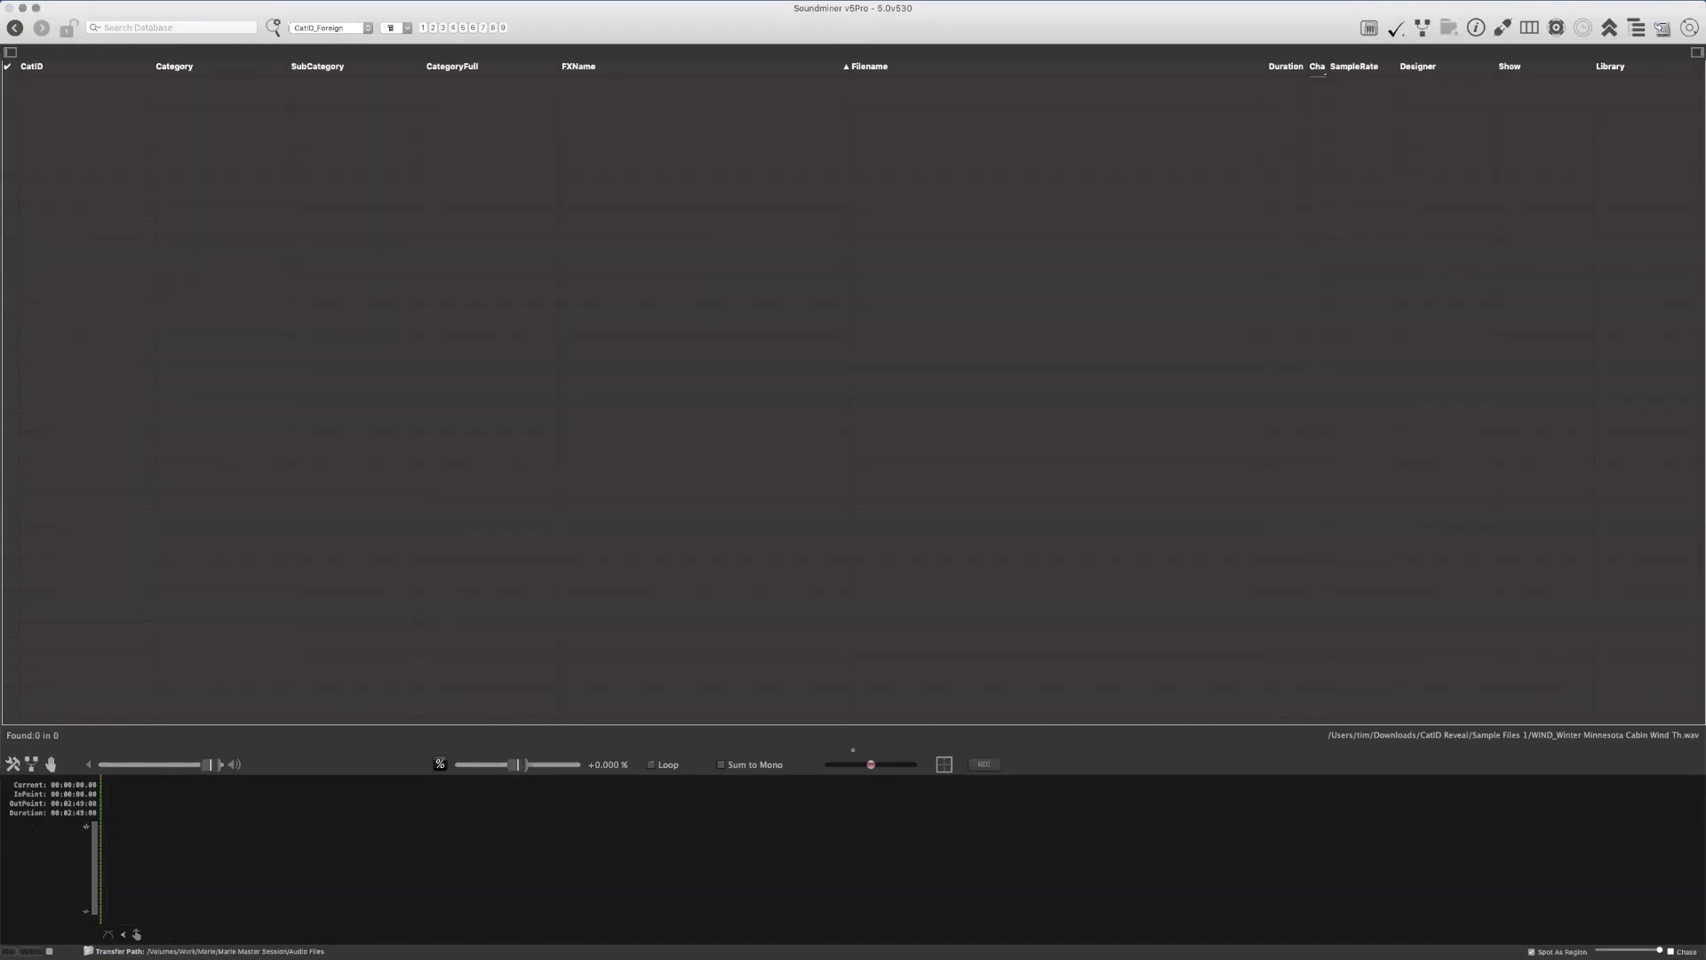
Switch to Finder and import the recordings of the Sample Files 2 folder into the CatID_Foreign database
{"action": "key", "text": "super+Tab"}
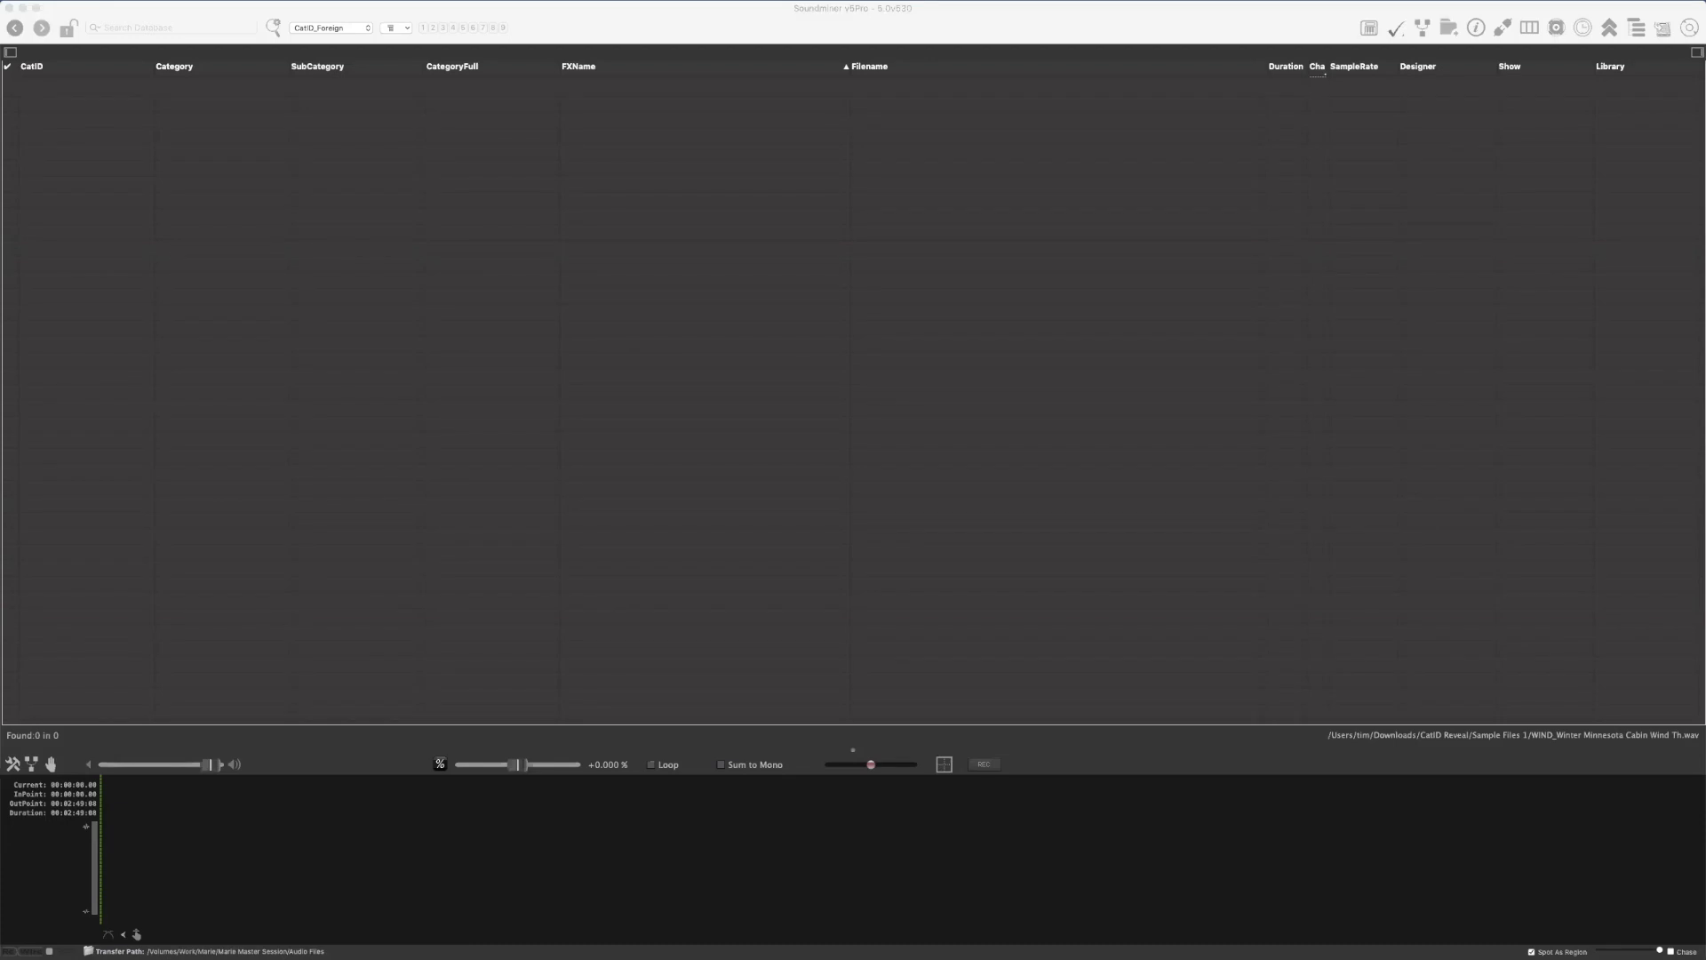
{"action": "left_click_drag", "start_coordinate": [685, 236], "coordinate": [688, 238]}
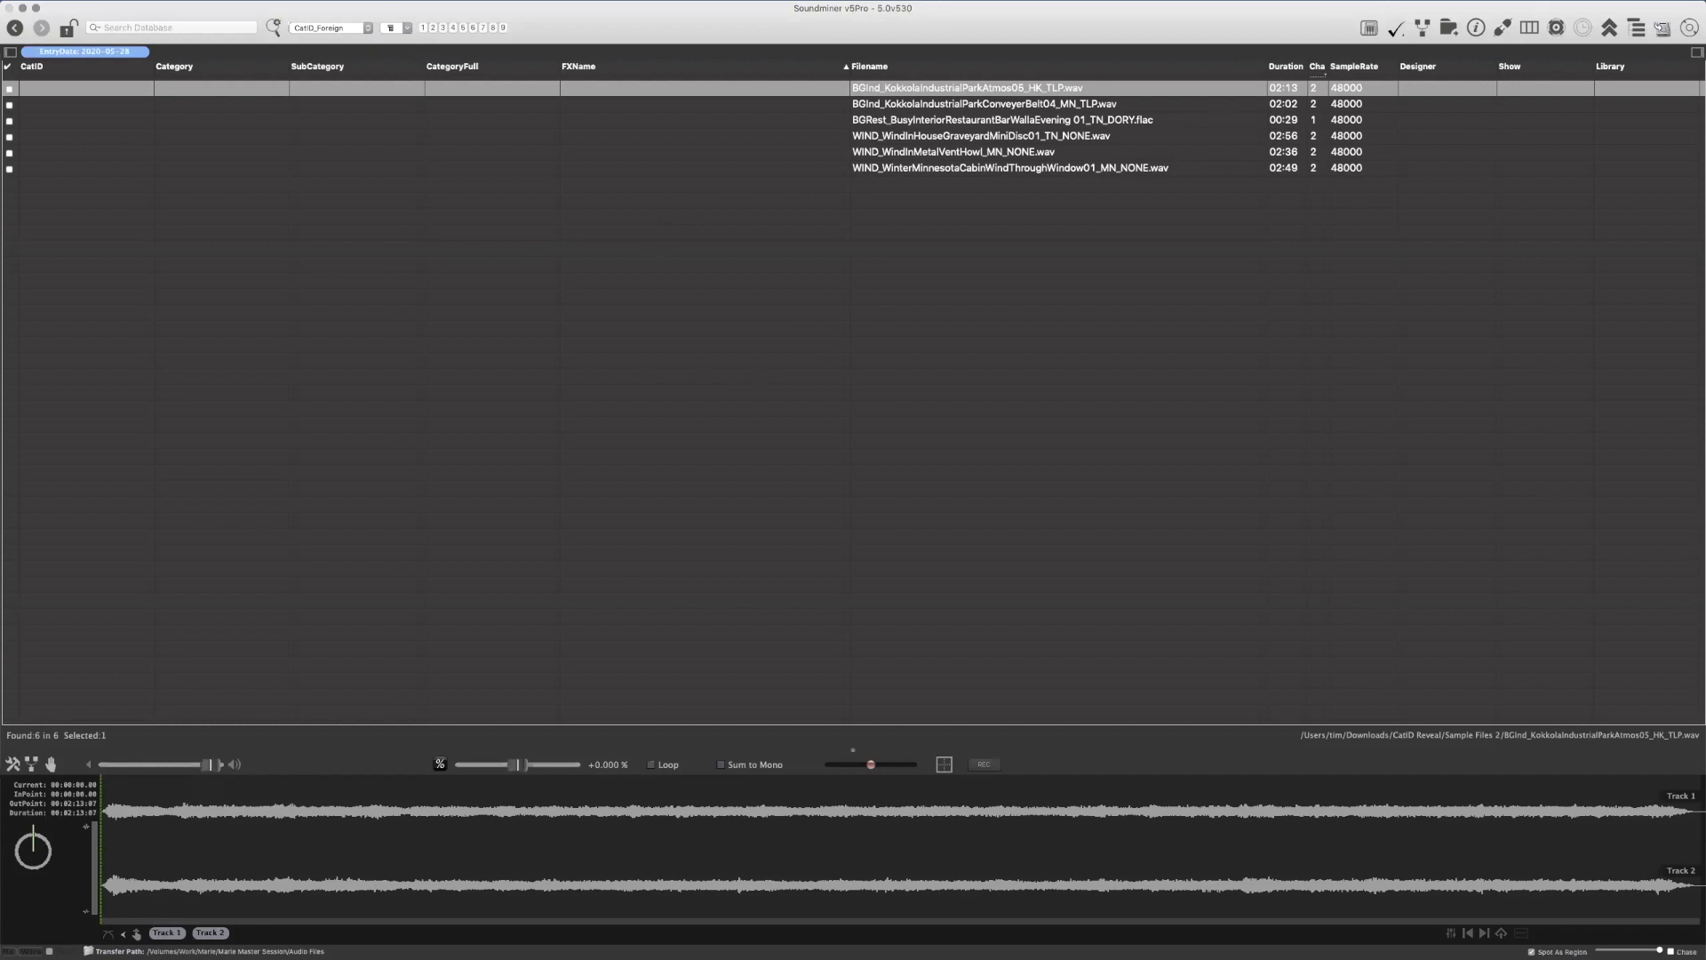
Switch to the category system PDF and review which fields the AutoExpand CatID and AutoExpand Filename scripts fill
{"action": "key", "text": "super+Tab"}
{"action": "scroll", "coordinate": [714, 264], "scroll_direction": "down", "scroll_amount": 3}
{"action": "scroll", "coordinate": [715, 264], "scroll_direction": "down", "scroll_amount": 15}
{"action": "scroll", "coordinate": [714, 264], "scroll_direction": "down", "scroll_amount": 12}
{"action": "scroll", "coordinate": [715, 264], "scroll_direction": "up", "scroll_amount": 8}
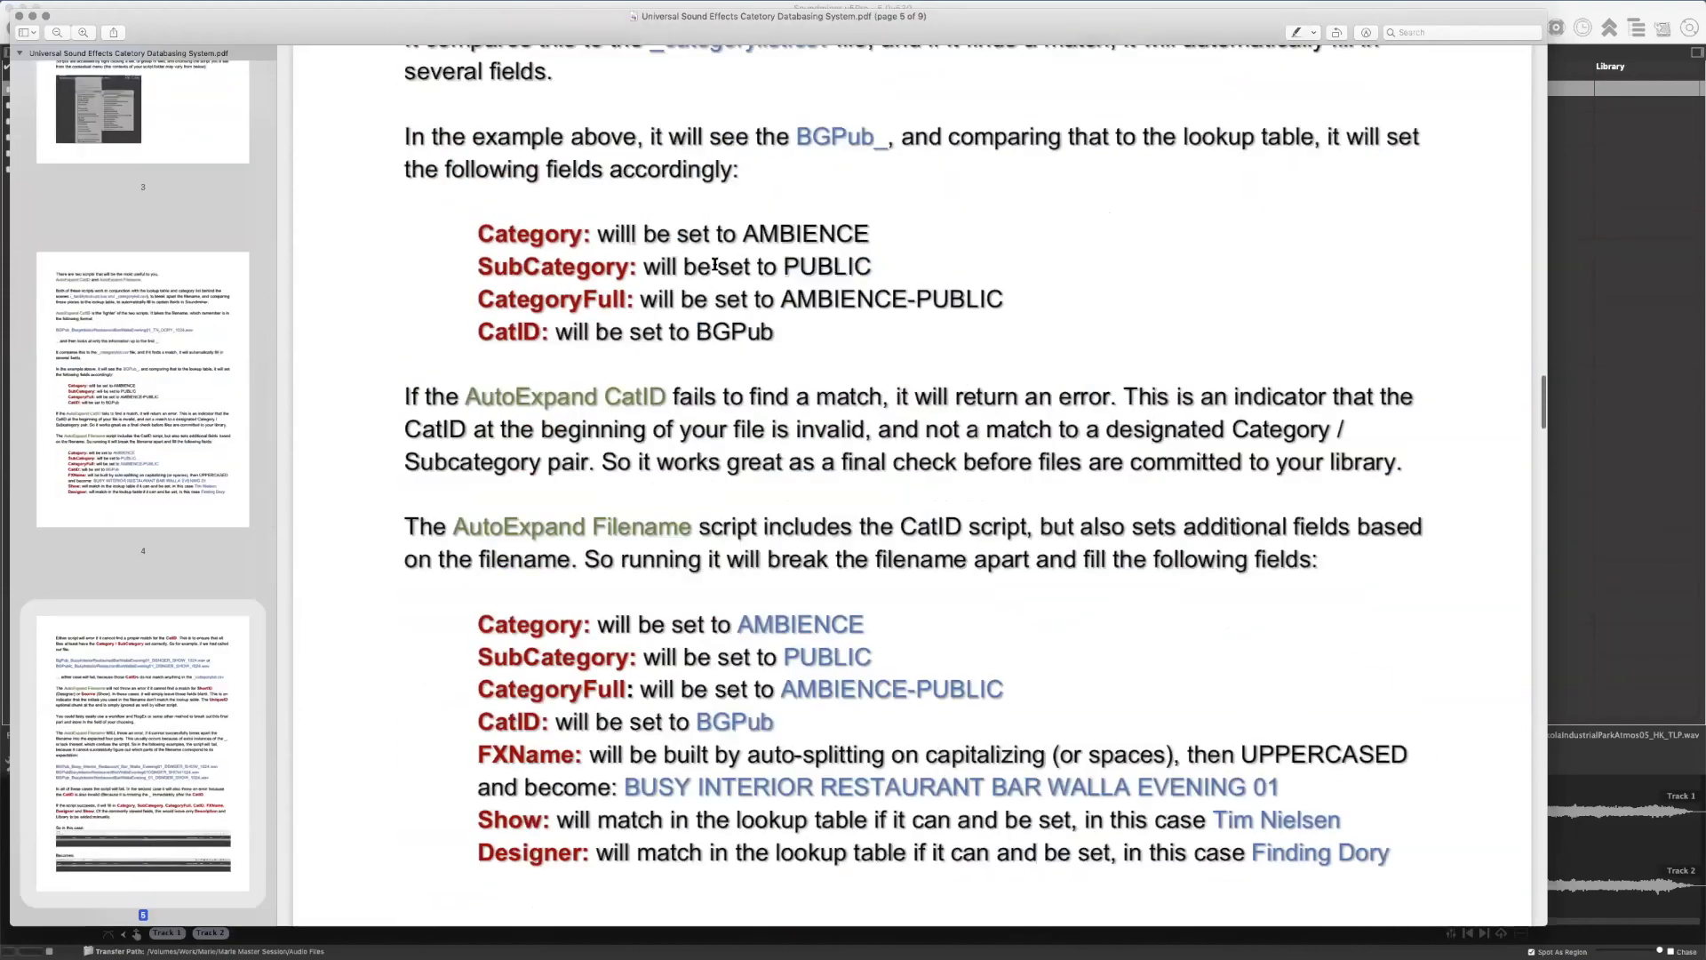
{"action": "scroll", "coordinate": [714, 264], "scroll_direction": "up", "scroll_amount": 15}
{"action": "key", "text": "super+Tab"}
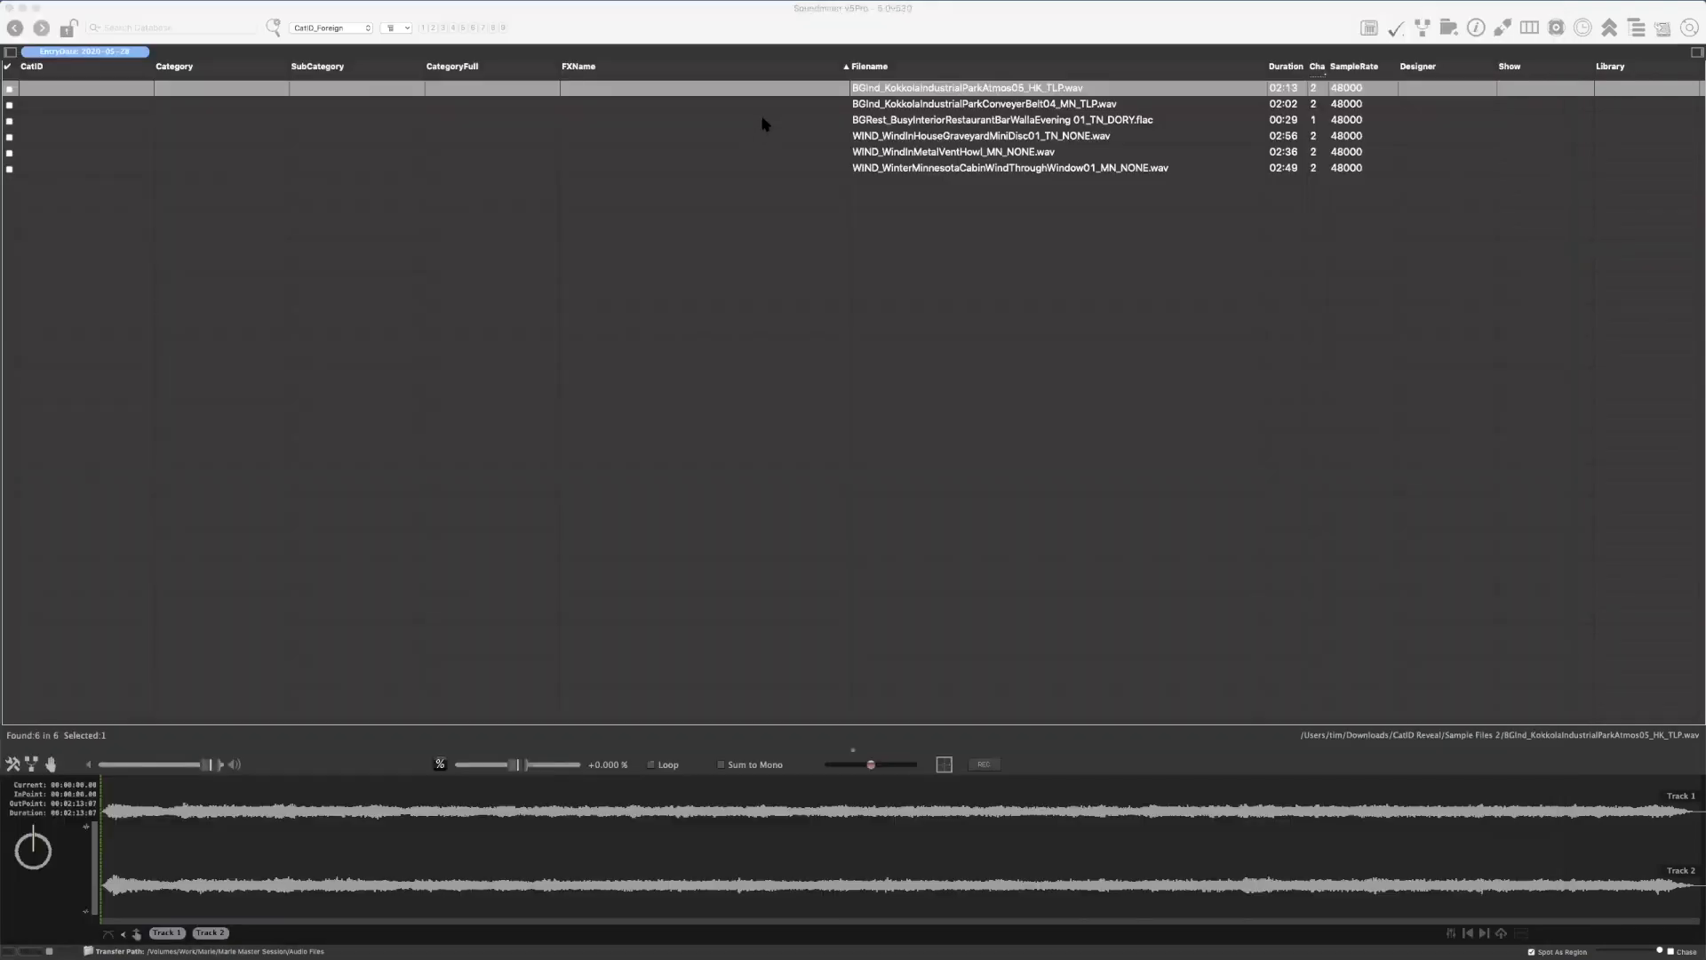
Examine the imported filenames for their CatID prefixes, descriptions, designer initials and show codes
{"action": "left_click", "coordinate": [736, 7]}
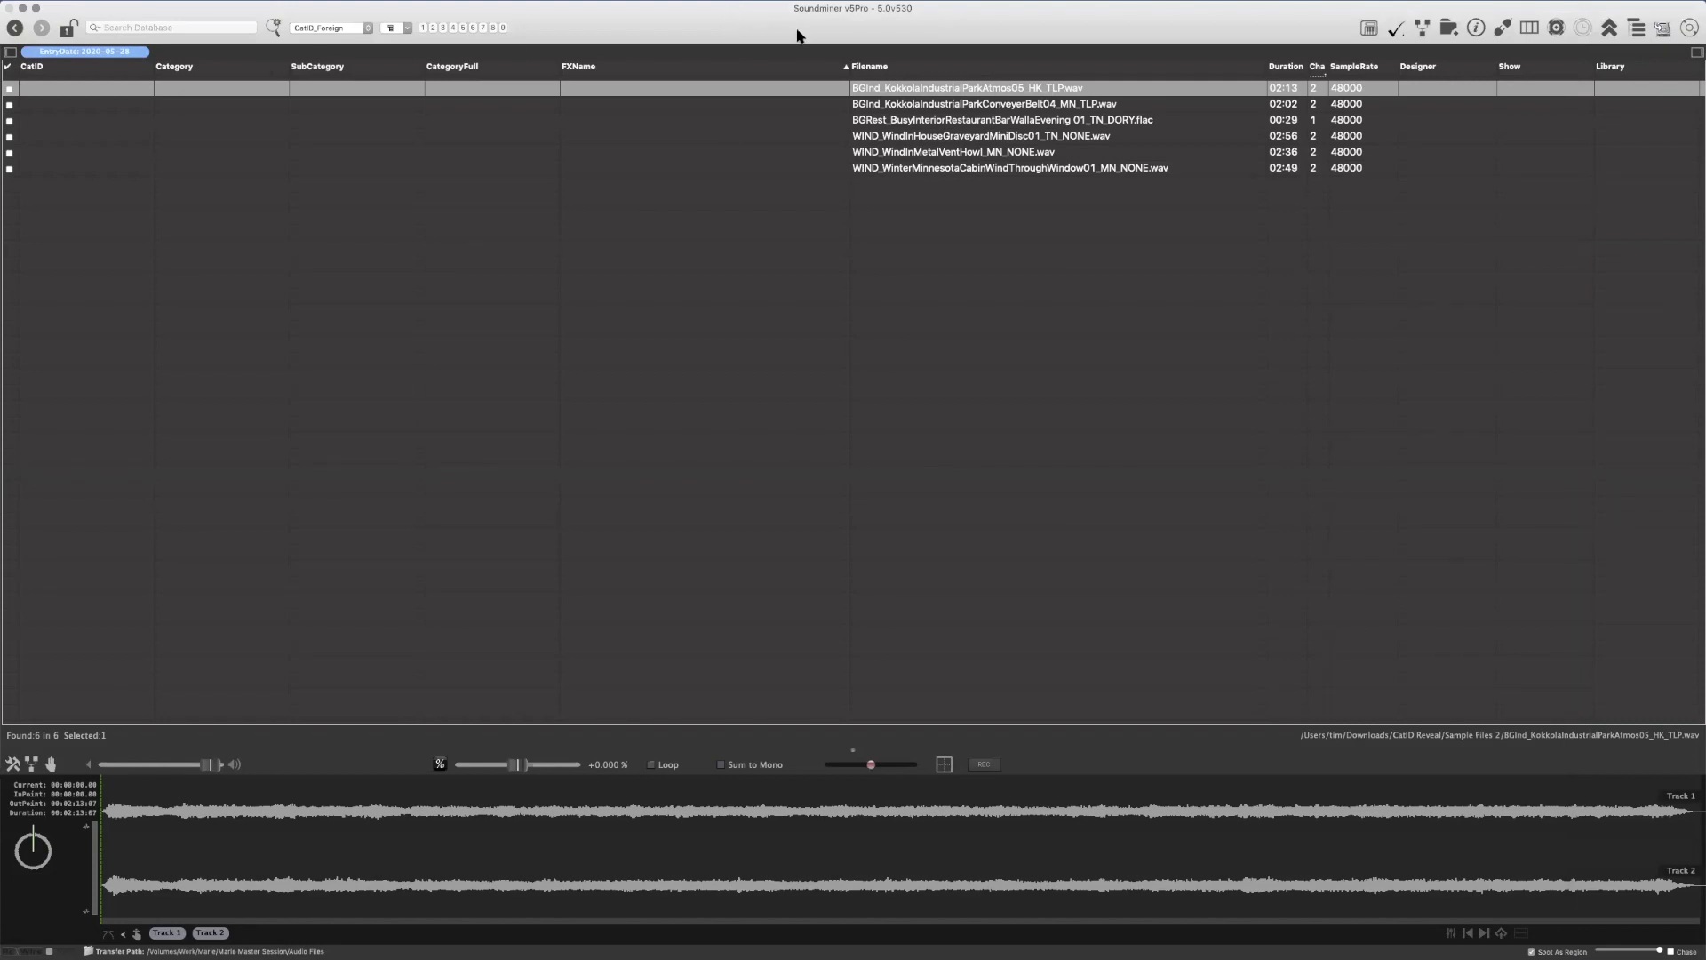
{"action": "scroll", "coordinate": [819, 152], "scroll_direction": "down", "scroll_amount": 1}
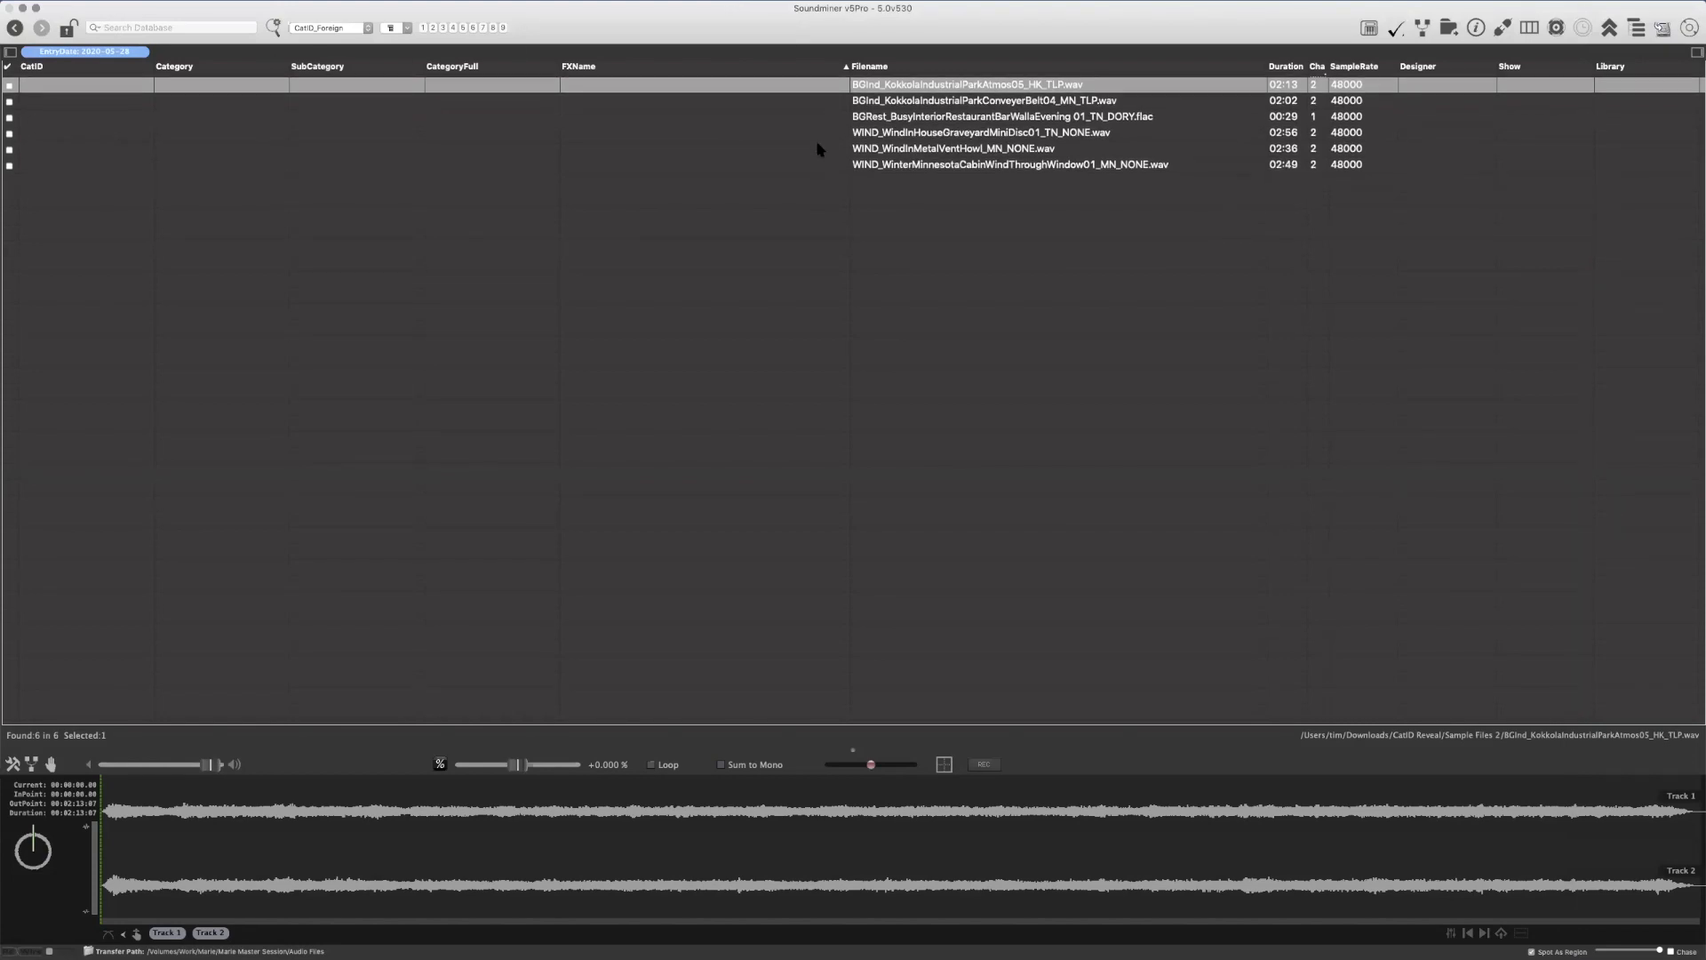
{"action": "left_click", "coordinate": [903, 169], "text": "shift"}
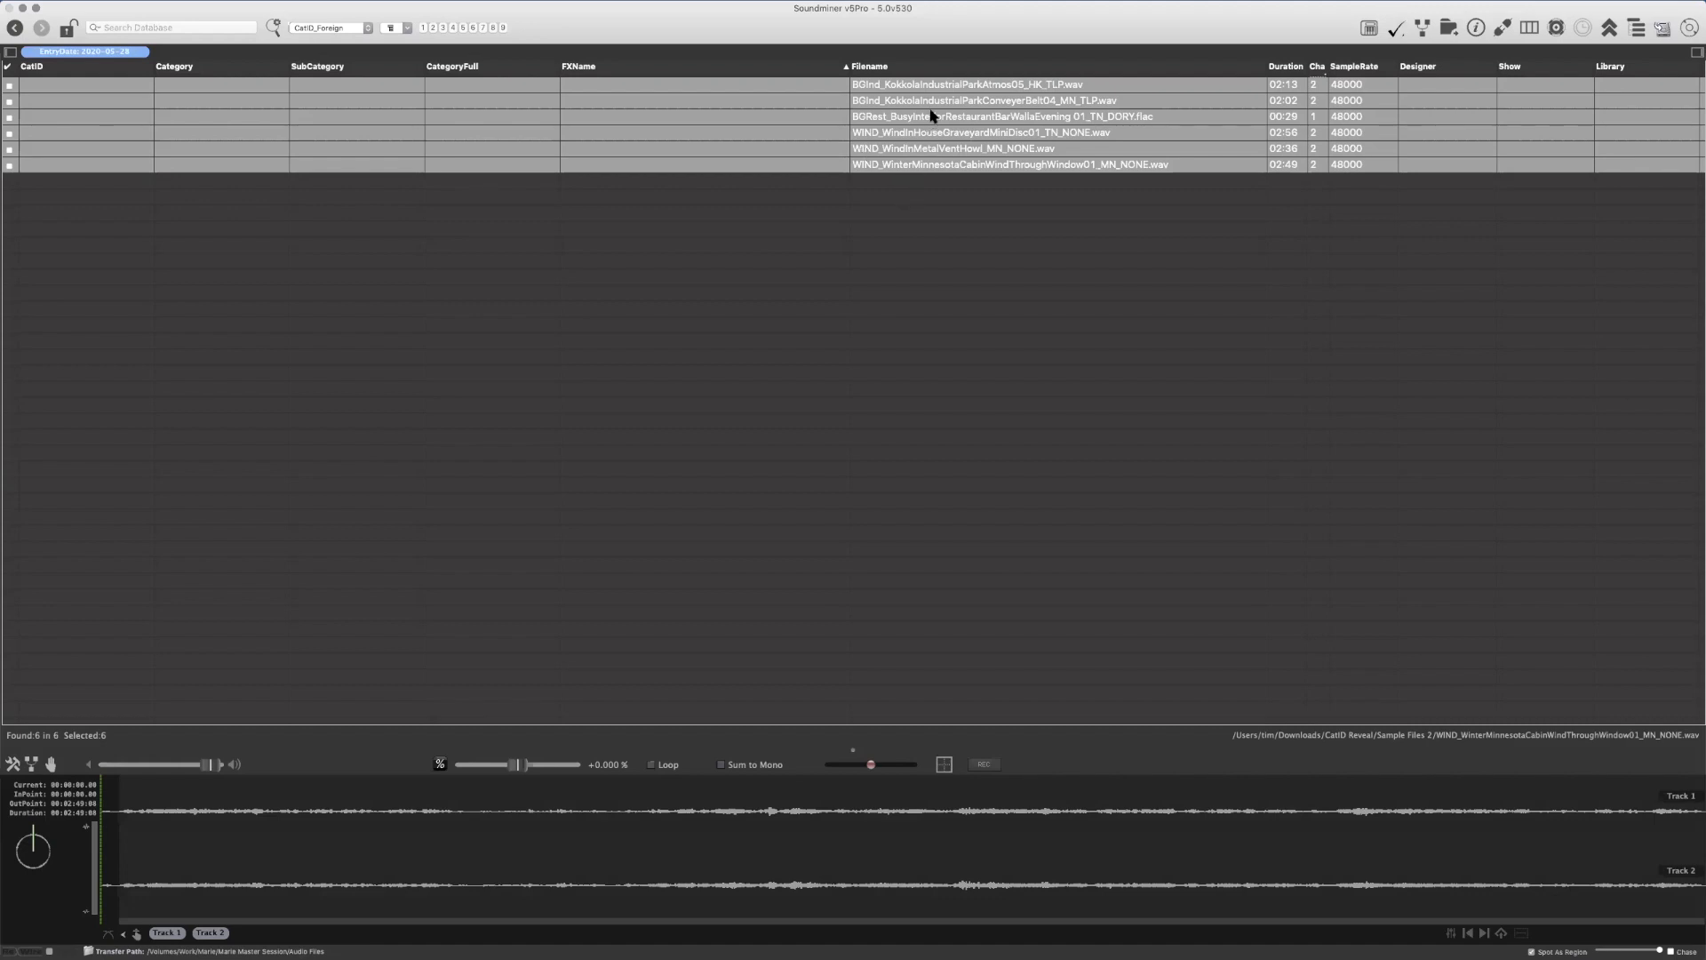
{"action": "left_click", "coordinate": [995, 85]}
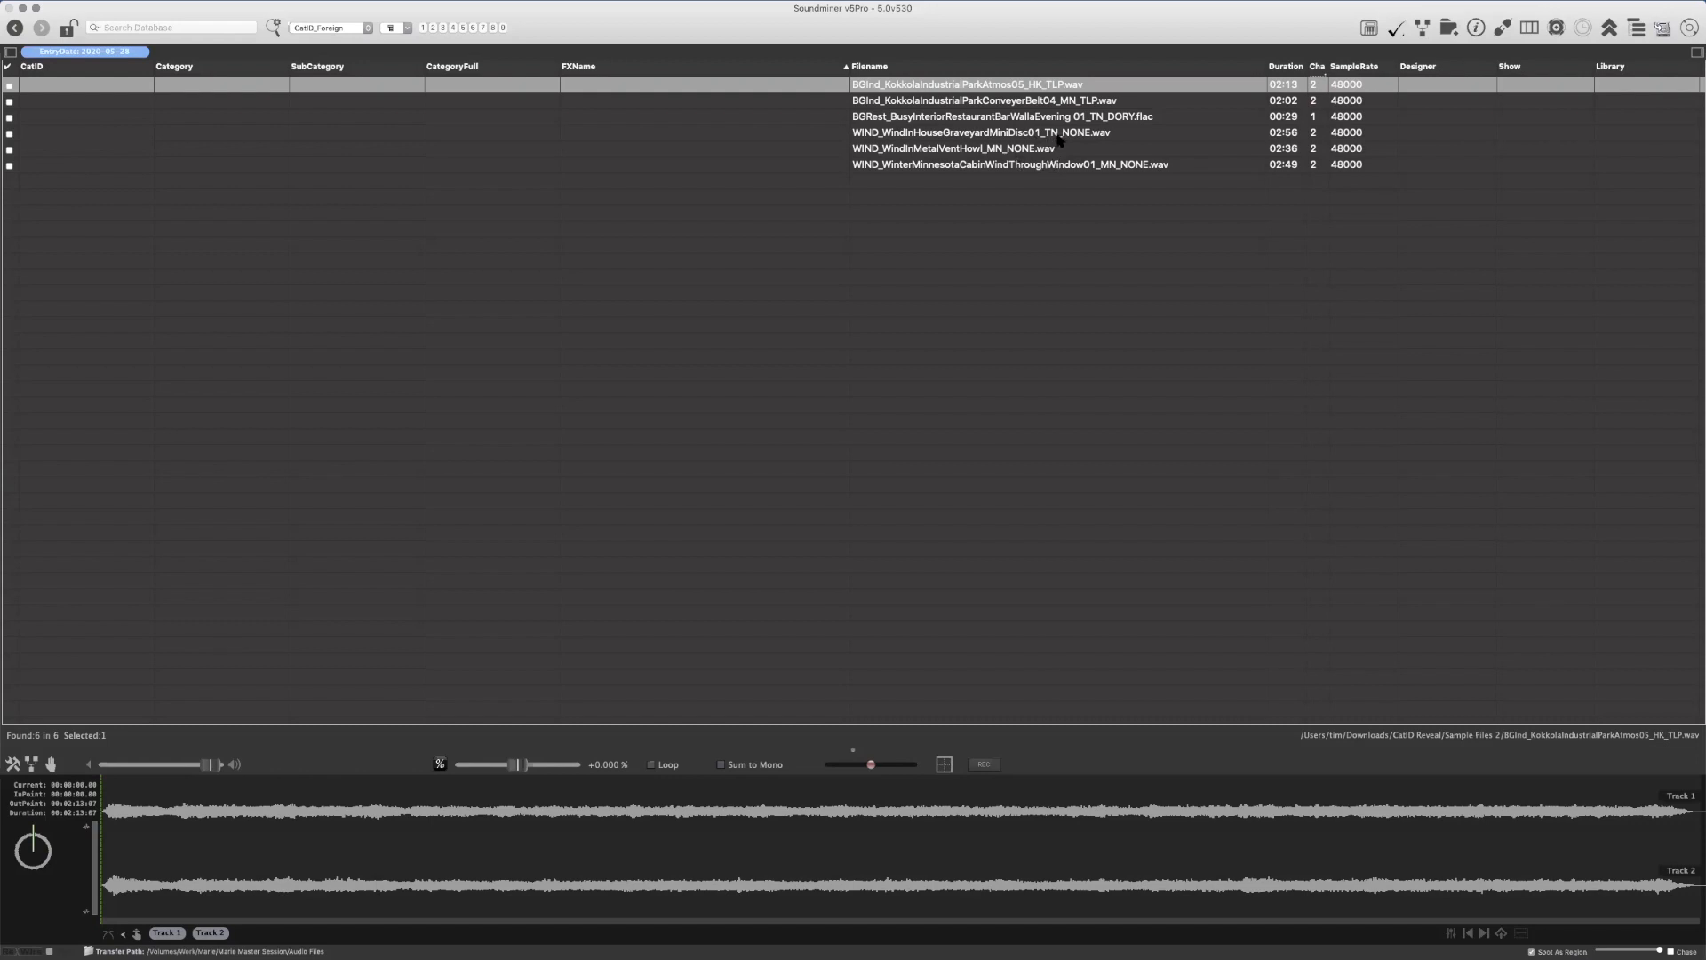
{"action": "left_click", "coordinate": [1091, 104]}
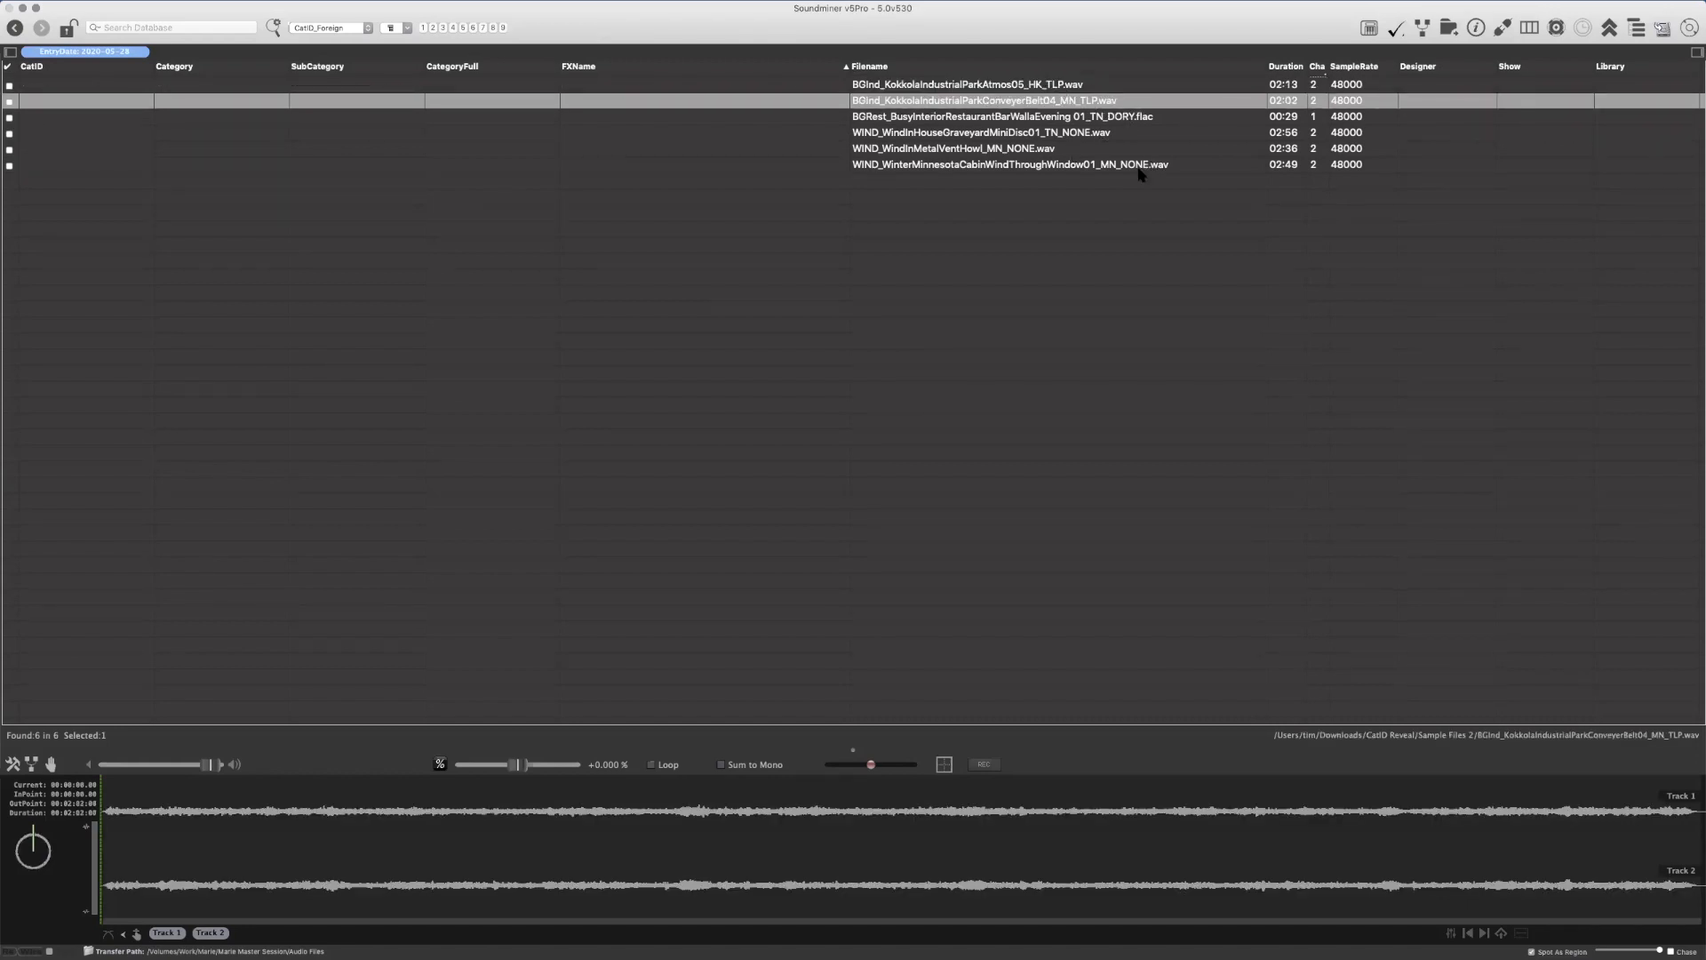
Try the AutoExpand CatID script on the Kokkola industrial park atmos recording, then undo it
{"action": "left_click", "coordinate": [1075, 87]}
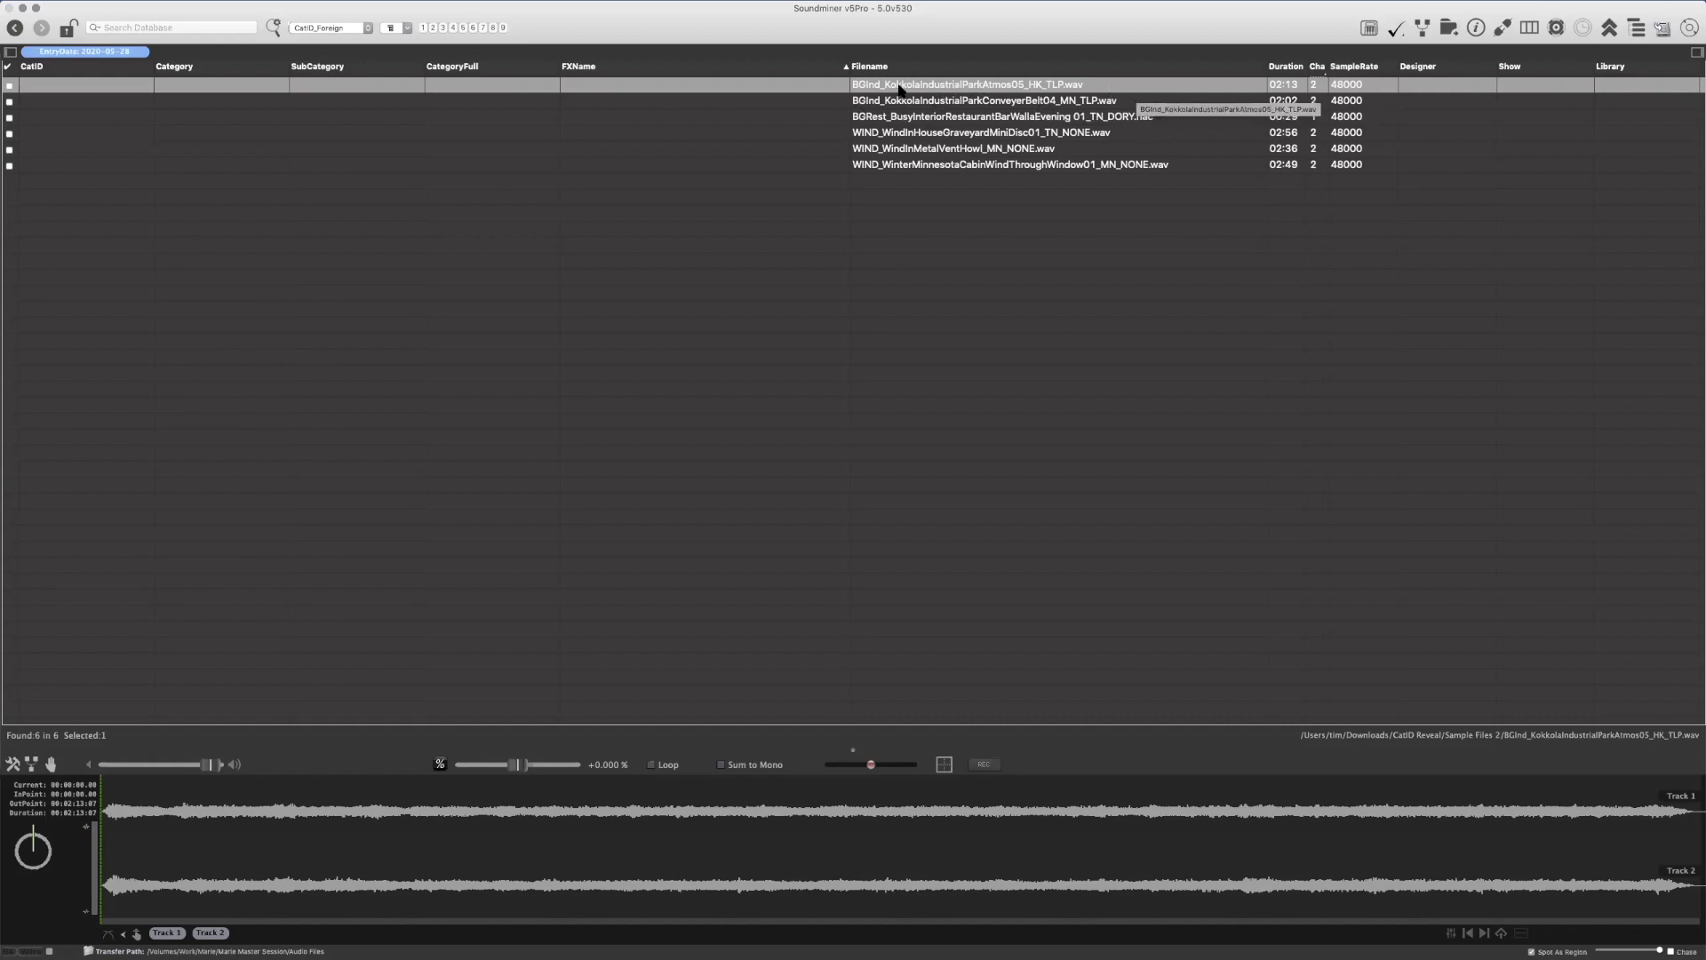
{"action": "right_click", "coordinate": [1093, 88]}
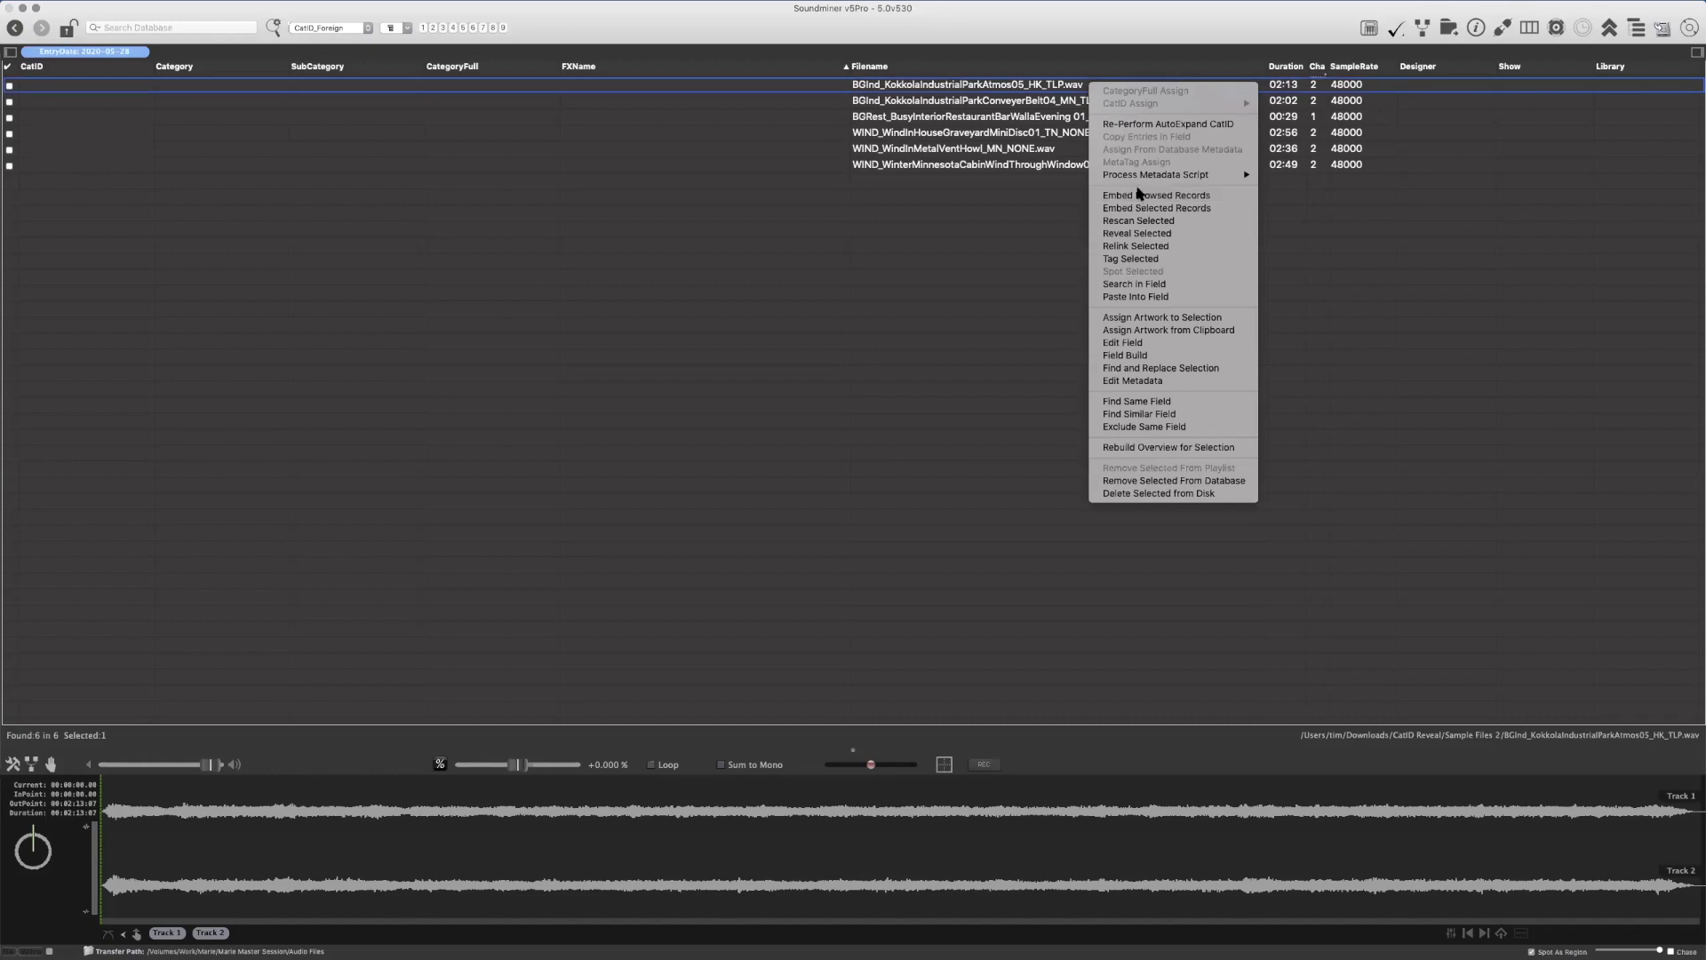
{"action": "mouse_move", "coordinate": [1244, 175]}
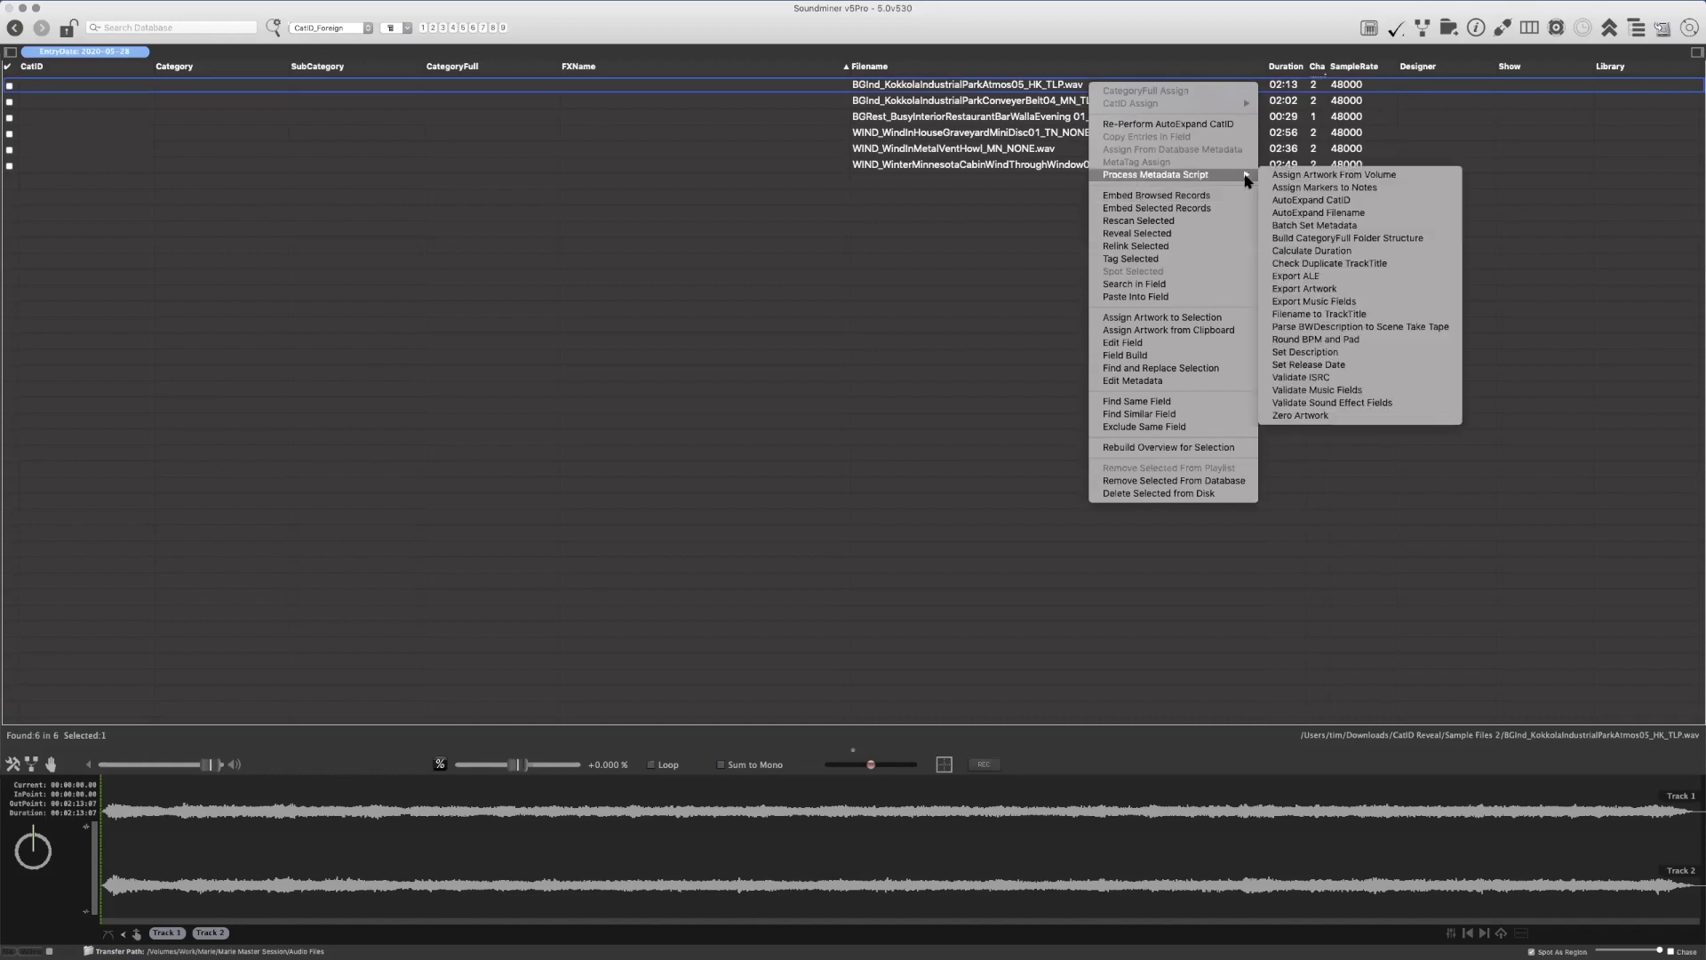
{"action": "left_click", "coordinate": [1364, 201]}
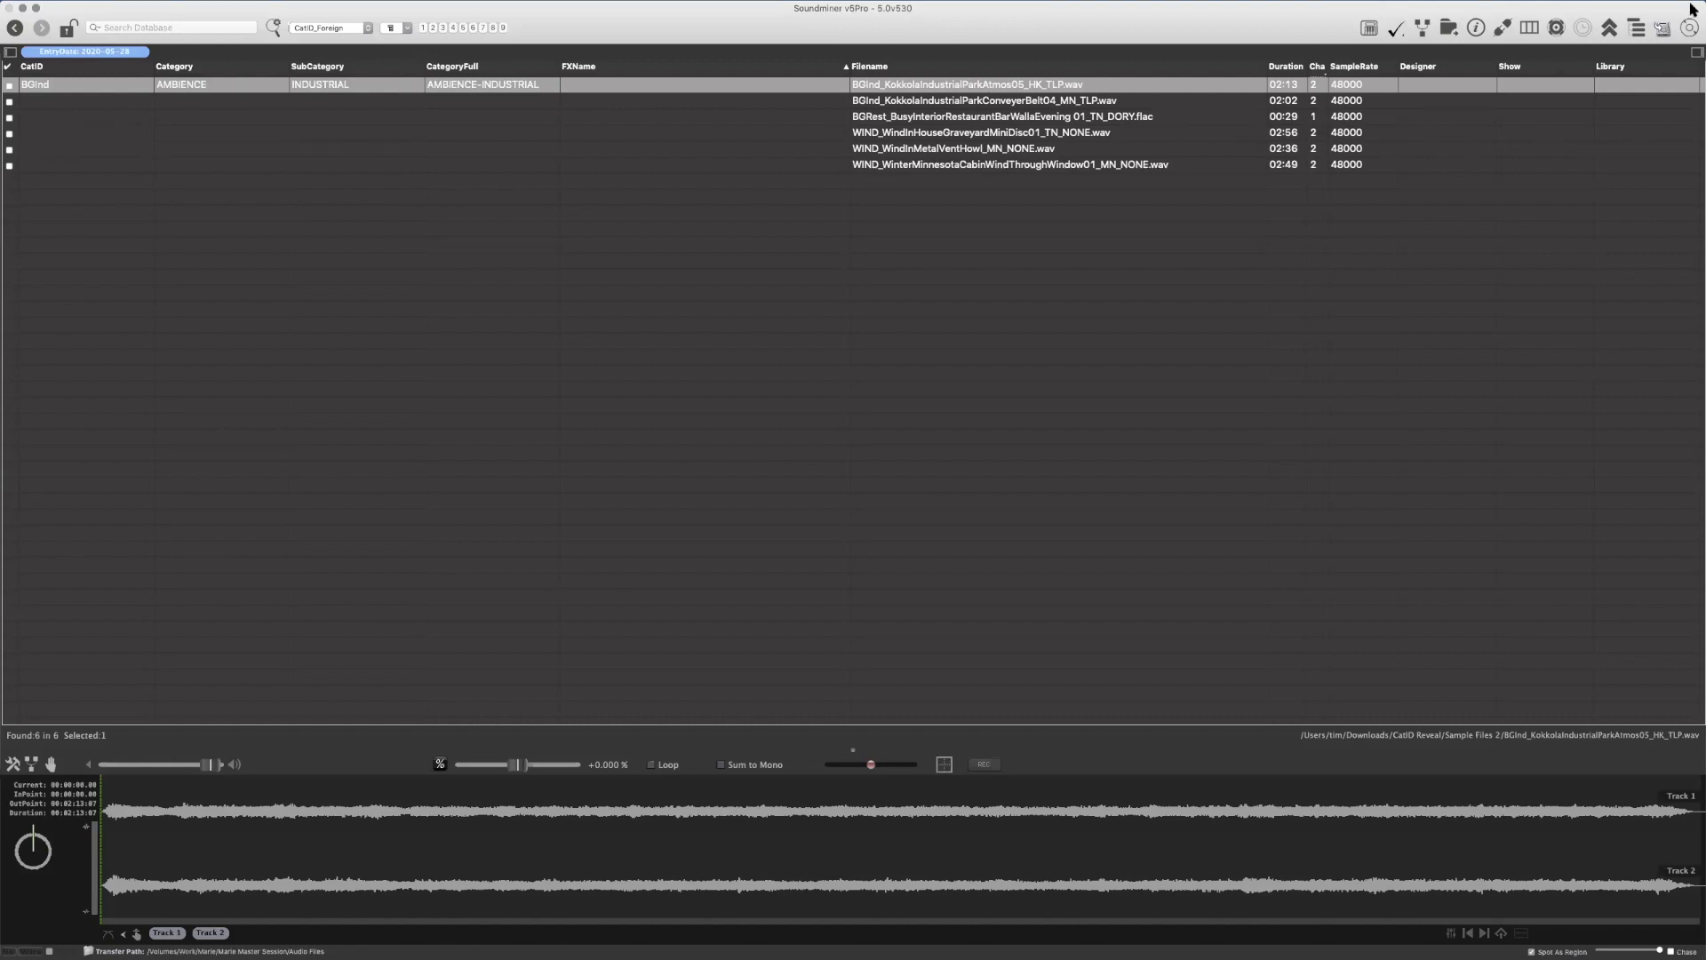
{"action": "left_click", "coordinate": [1548, 149]}
{"action": "left_click", "coordinate": [1450, 84]}
{"action": "key", "text": "super+z"}
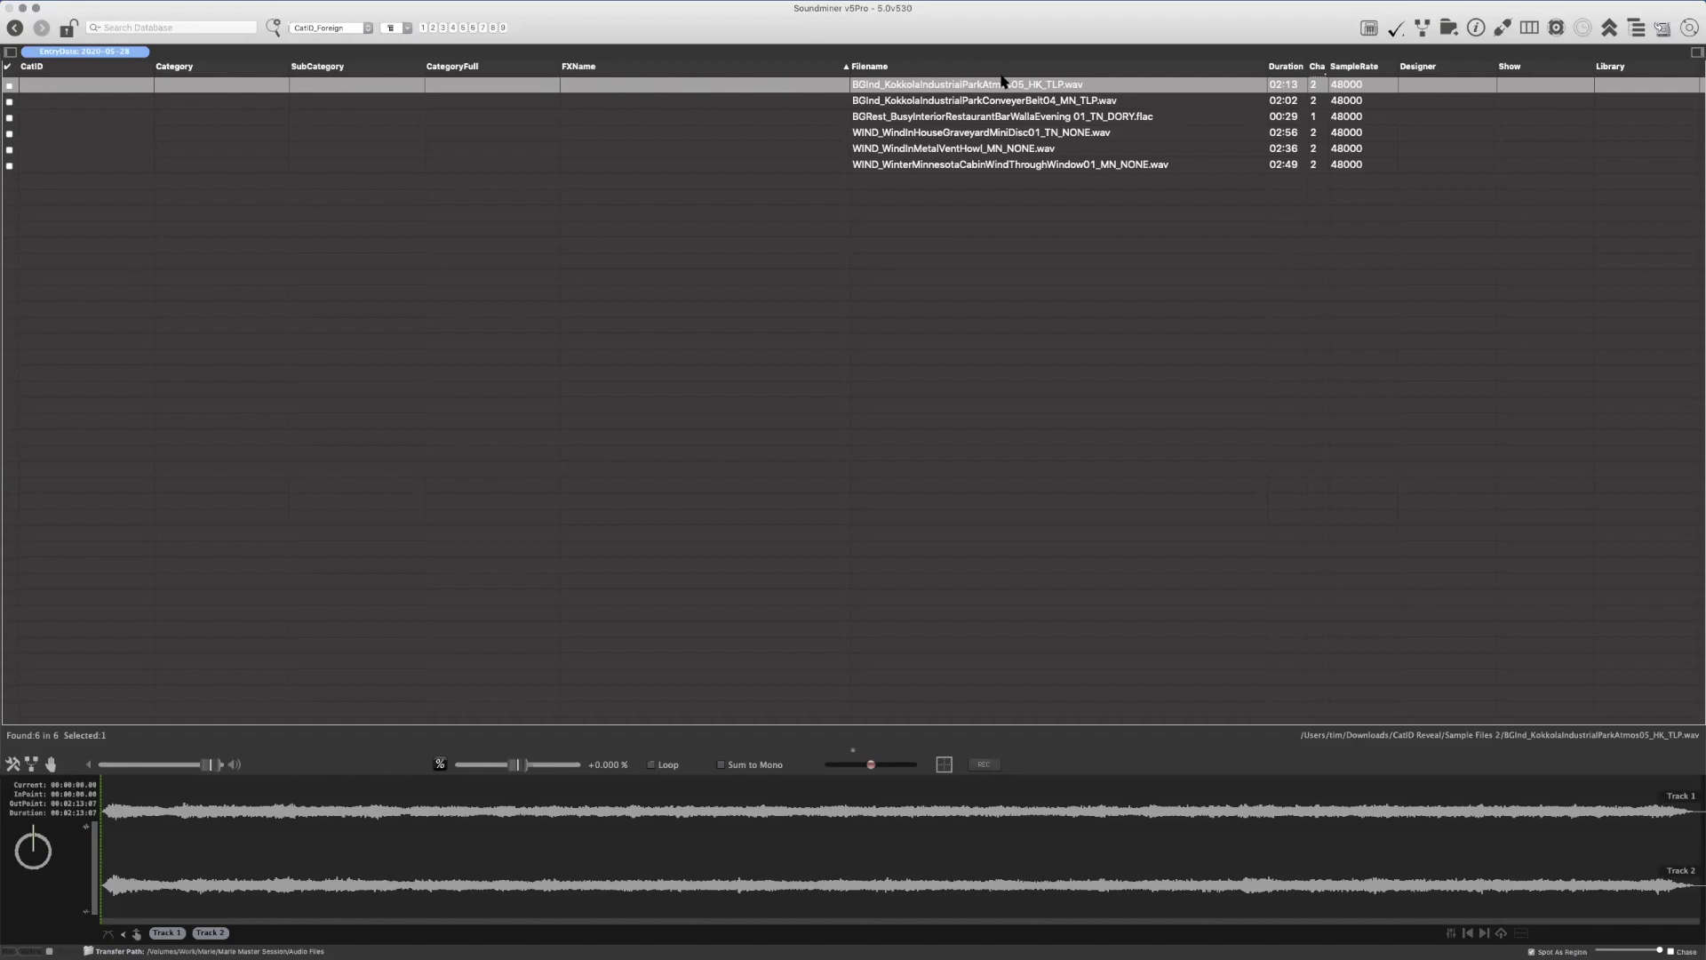
Select all six records and run the AutoExpand Filename metadata script on them
{"action": "left_click", "coordinate": [1080, 163], "text": "shift"}
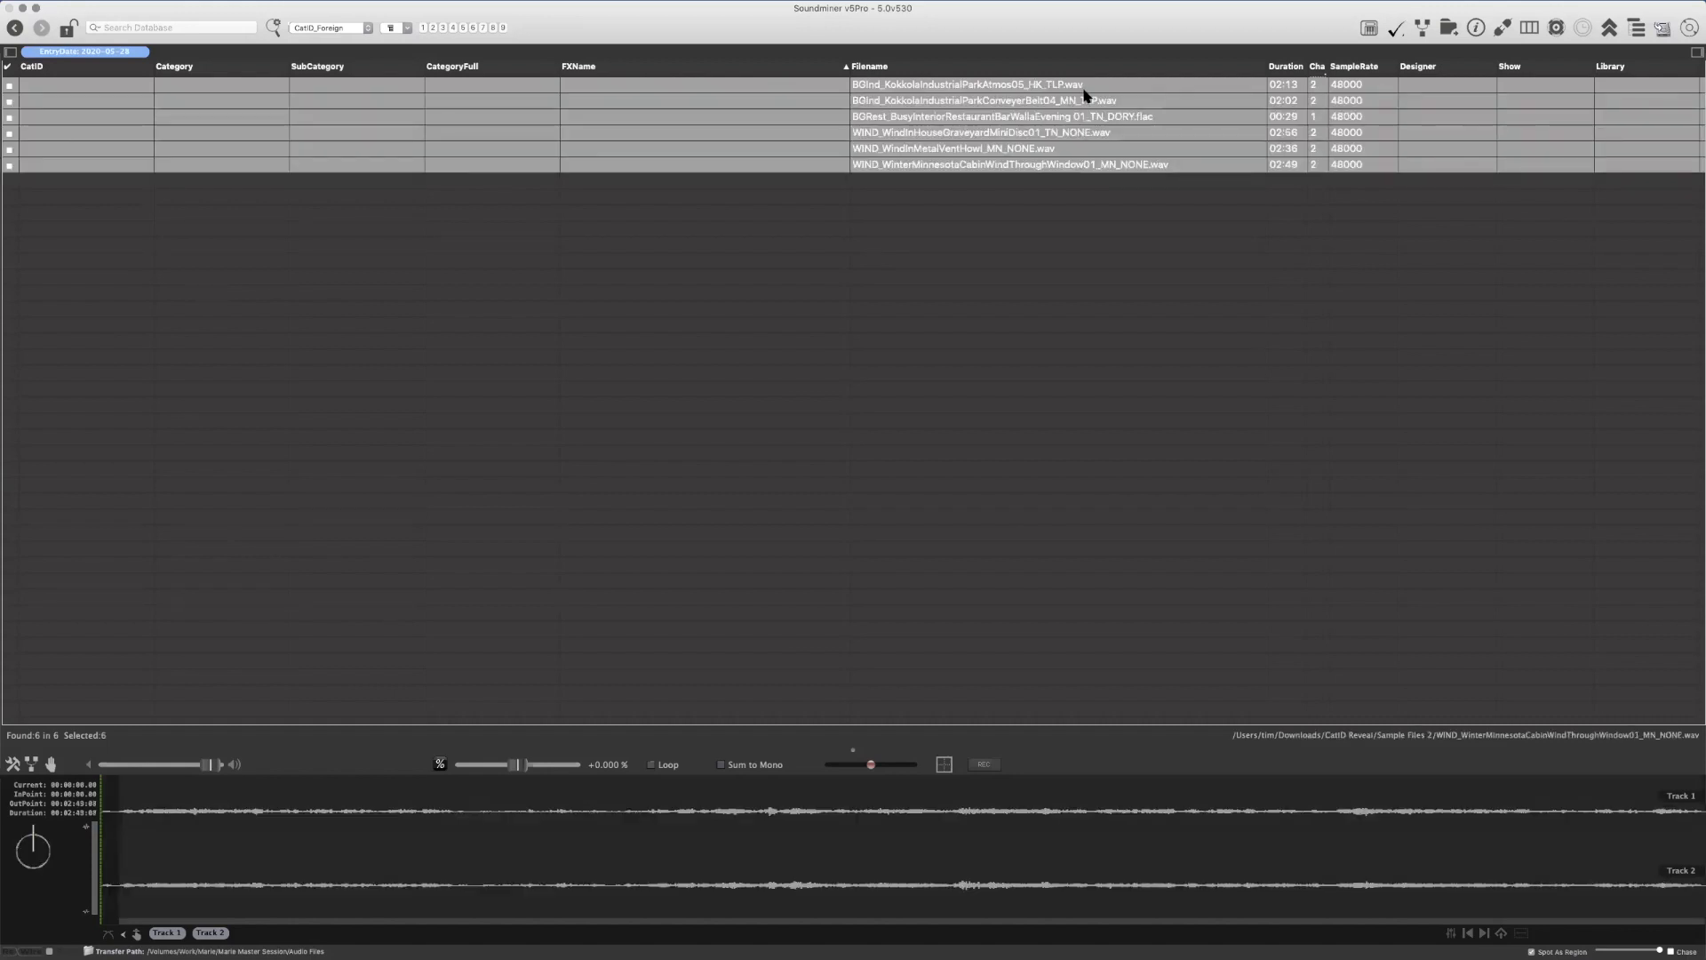
{"action": "right_click", "coordinate": [1099, 83]}
{"action": "mouse_move", "coordinate": [1162, 175]}
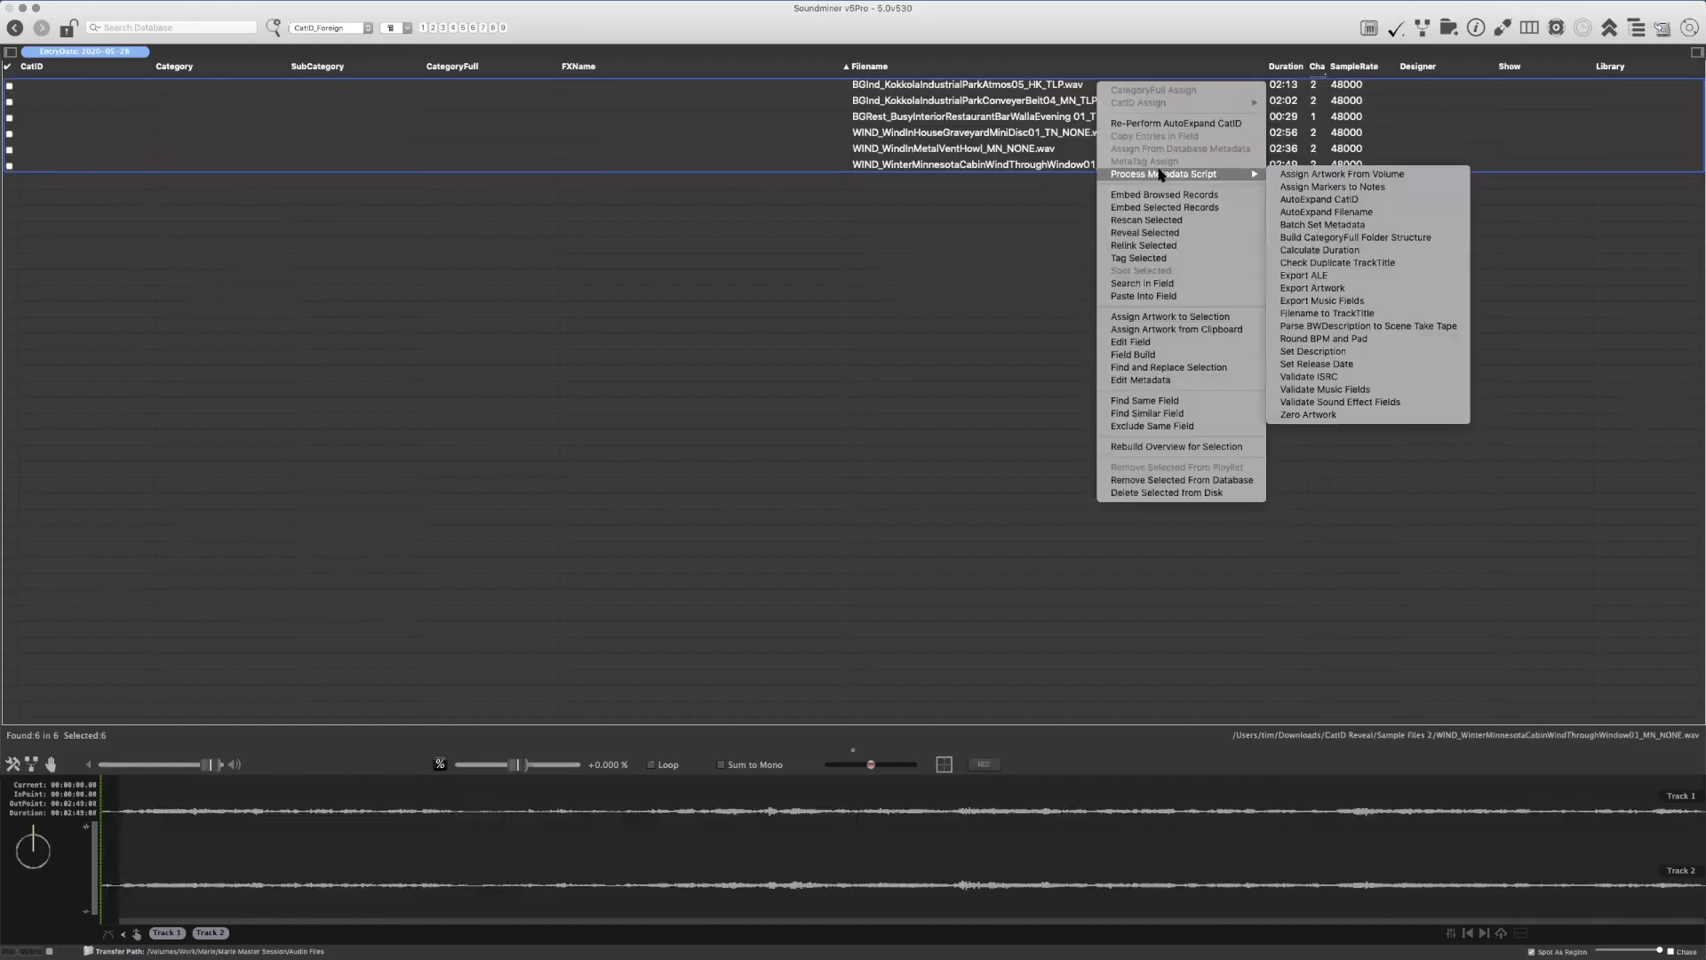
{"action": "left_click", "coordinate": [1345, 217]}
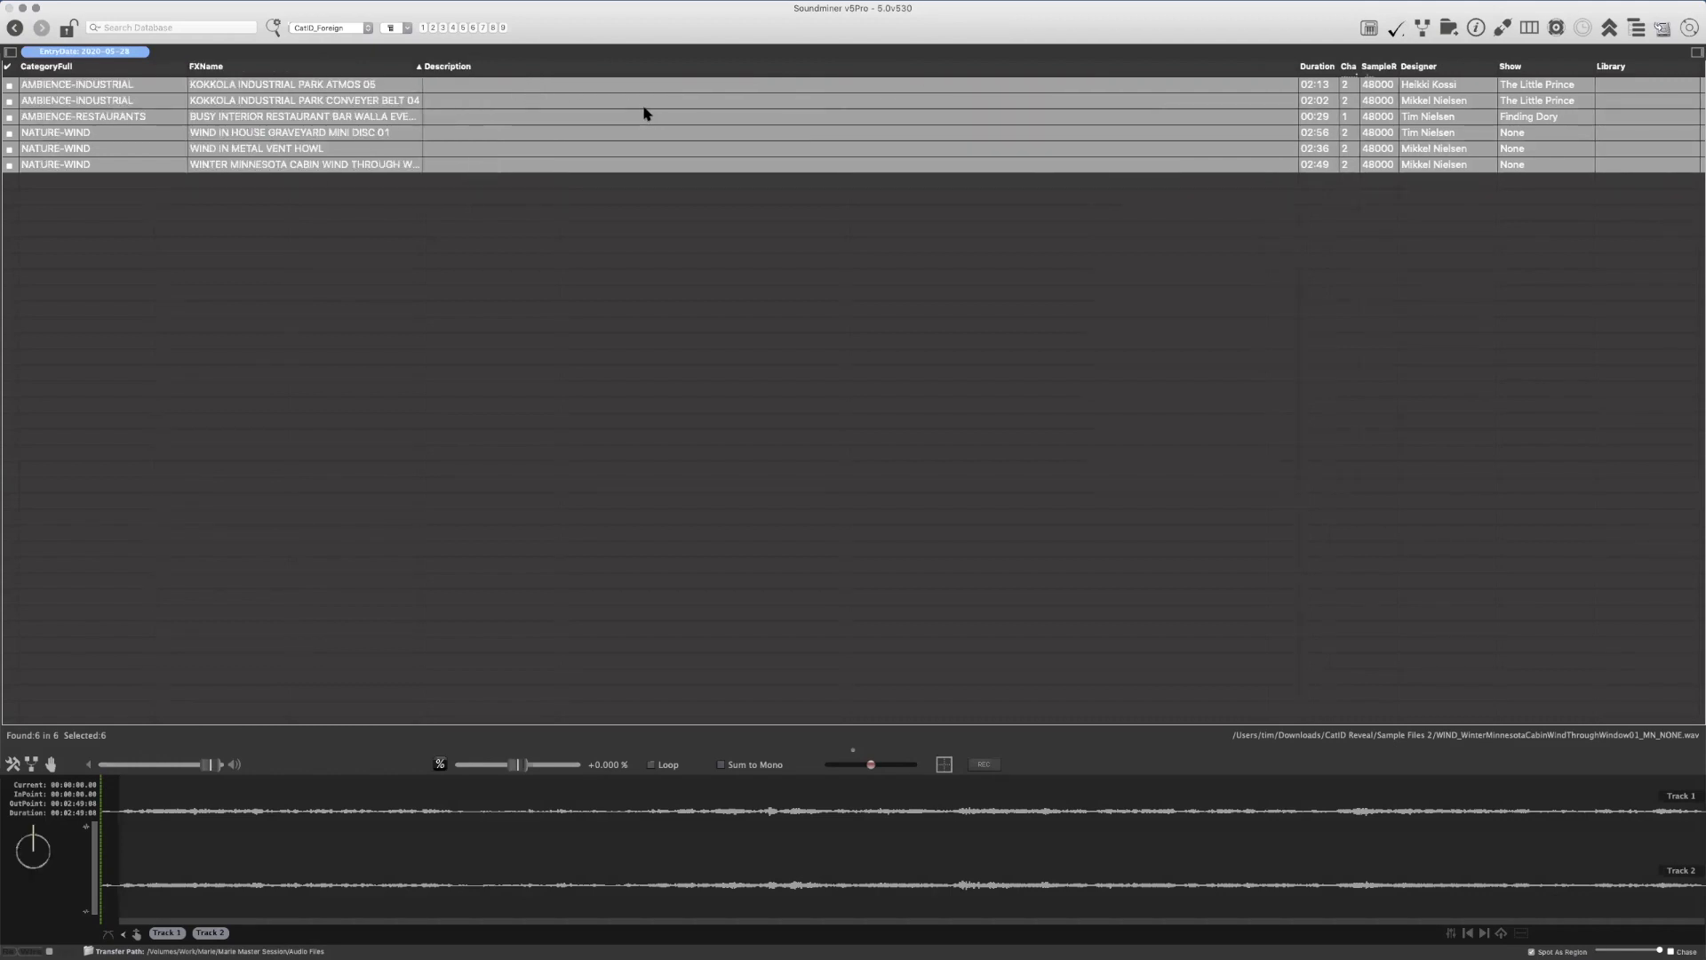
Show the column layout with the French category fields and select all six records again
{"action": "key", "text": "super+2"}
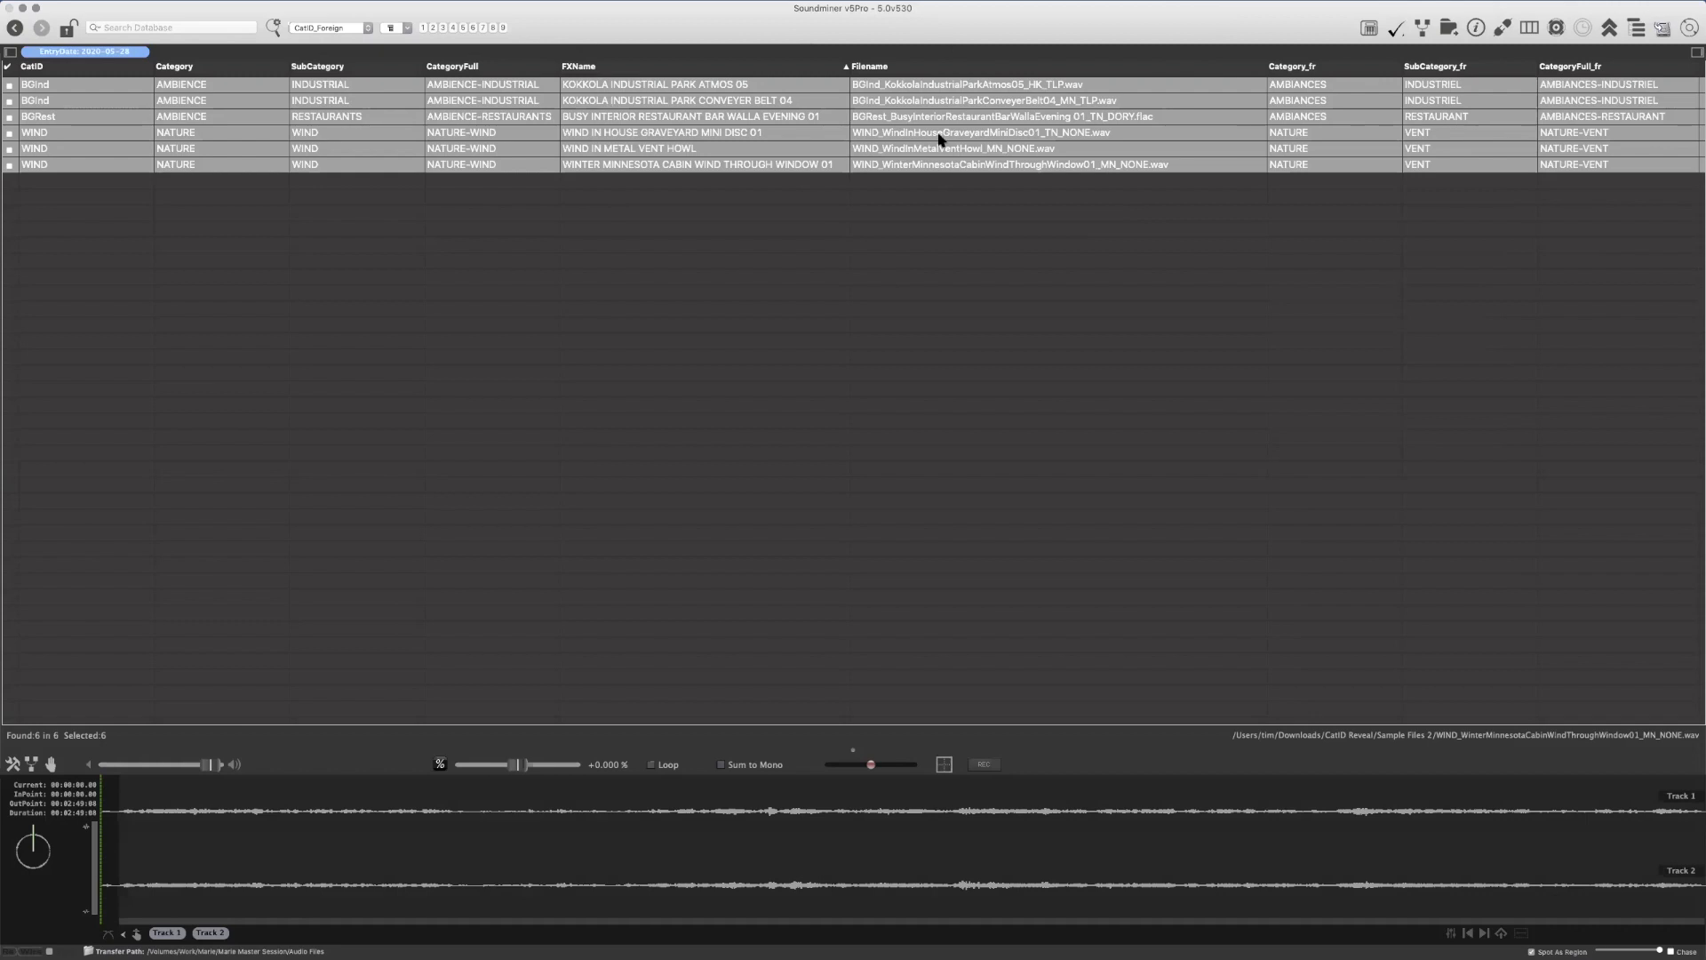
{"action": "left_click", "coordinate": [984, 90]}
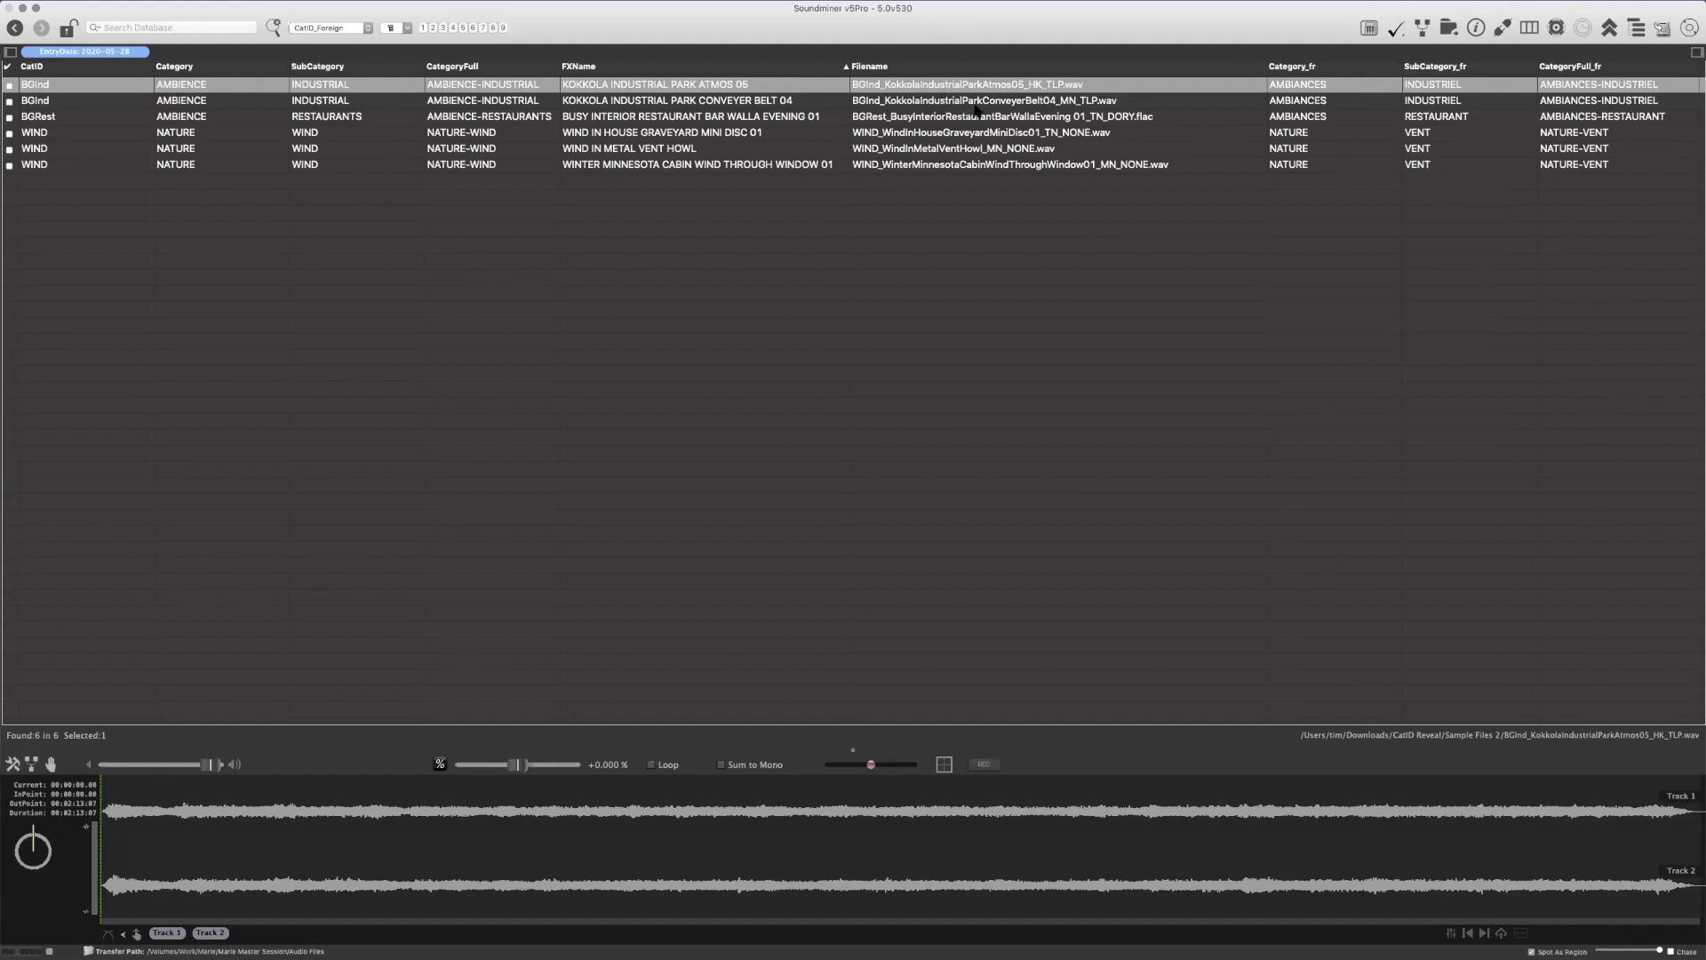
{"action": "left_click", "coordinate": [968, 165], "text": "shift"}
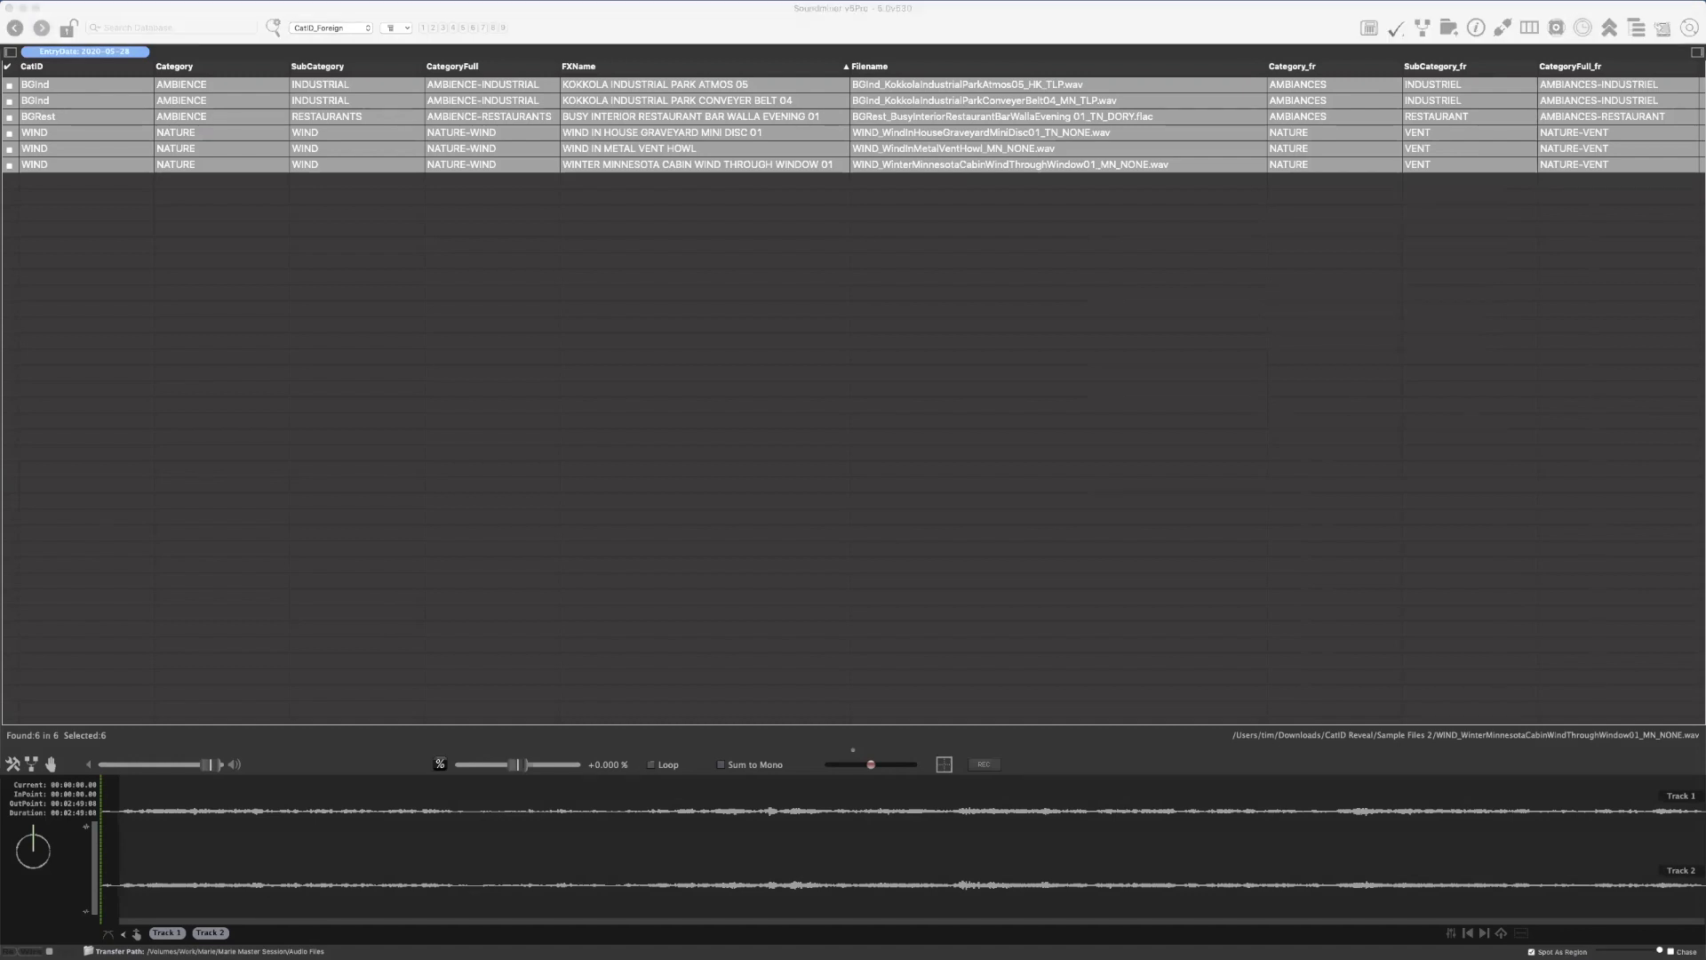
Open the _facilitylookups.lua file from the Scripts folder of SoundminerV5 in Finder
{"action": "left_click_drag", "start_coordinate": [414, 133], "coordinate": [509, 218]}
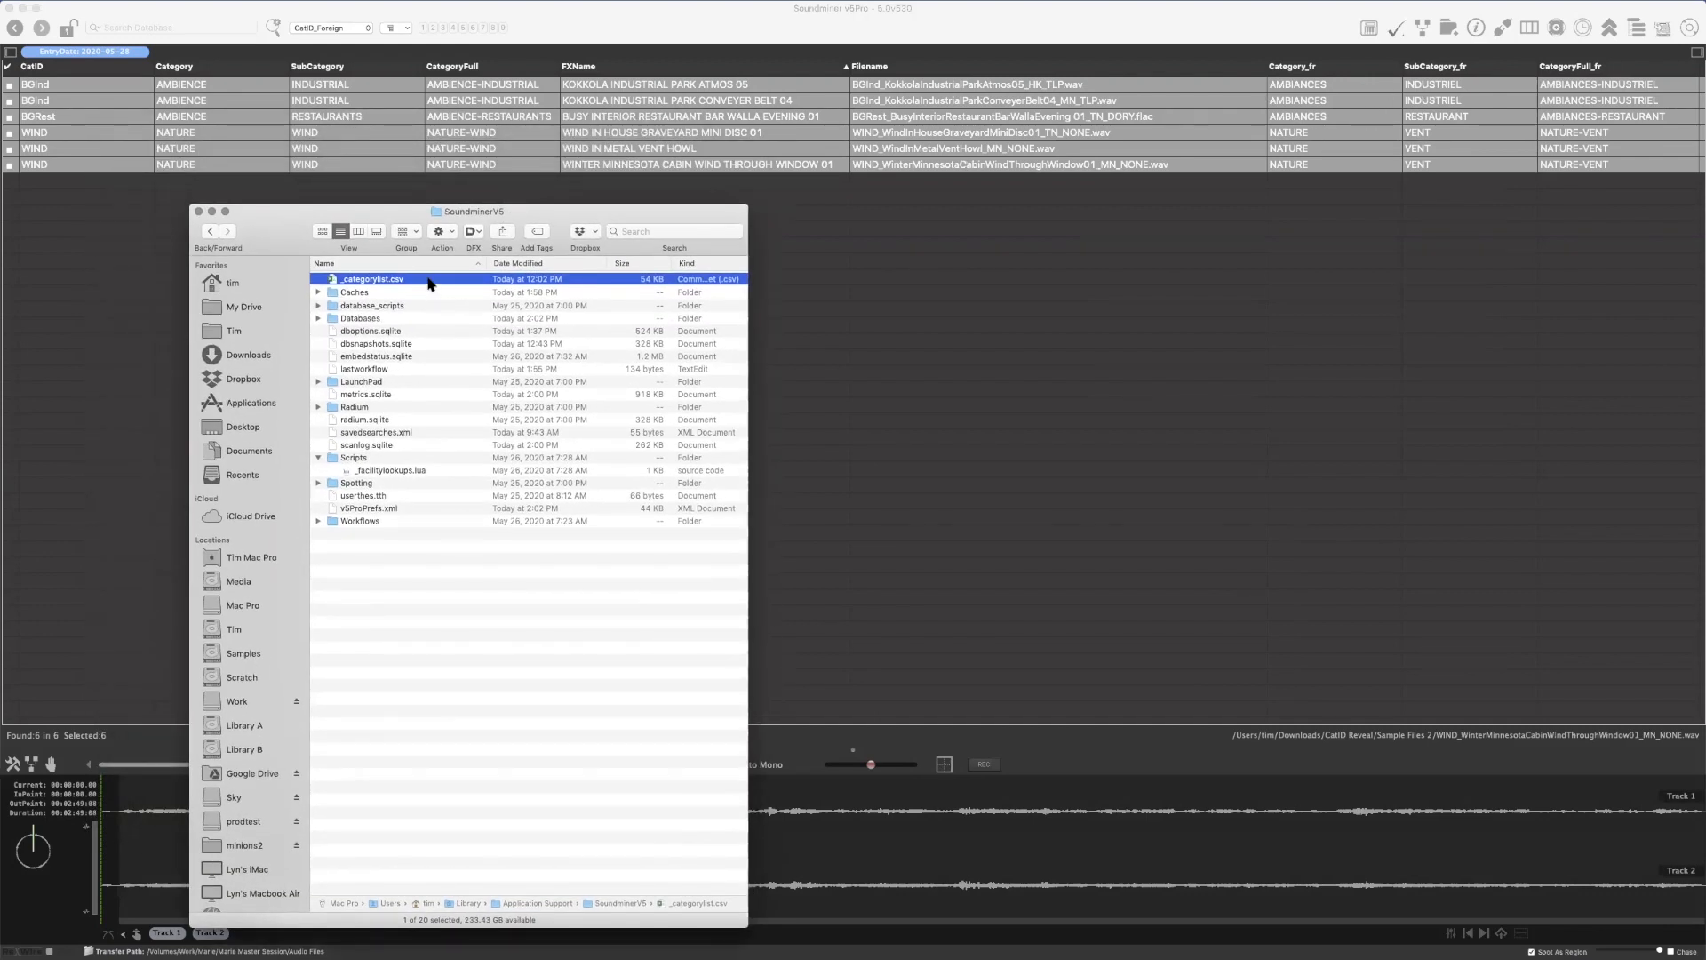
{"action": "left_click", "coordinate": [437, 471]}
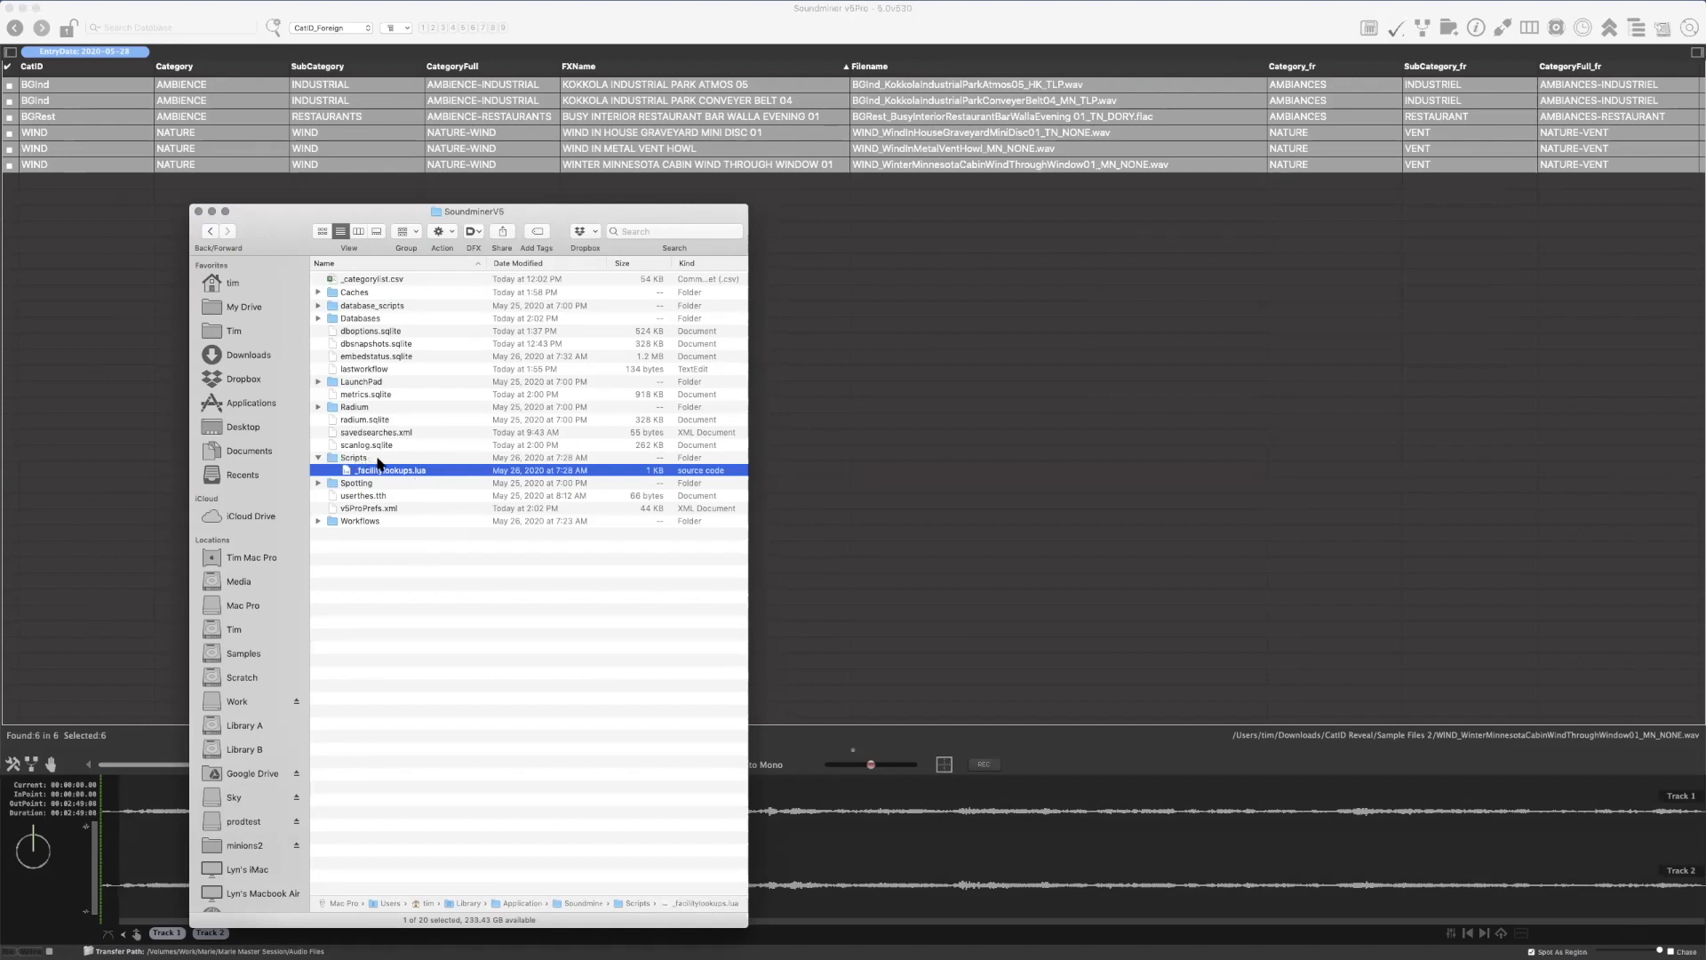
{"action": "left_click", "coordinate": [386, 460]}
{"action": "left_click", "coordinate": [437, 471]}
{"action": "double_click", "coordinate": [440, 472]}
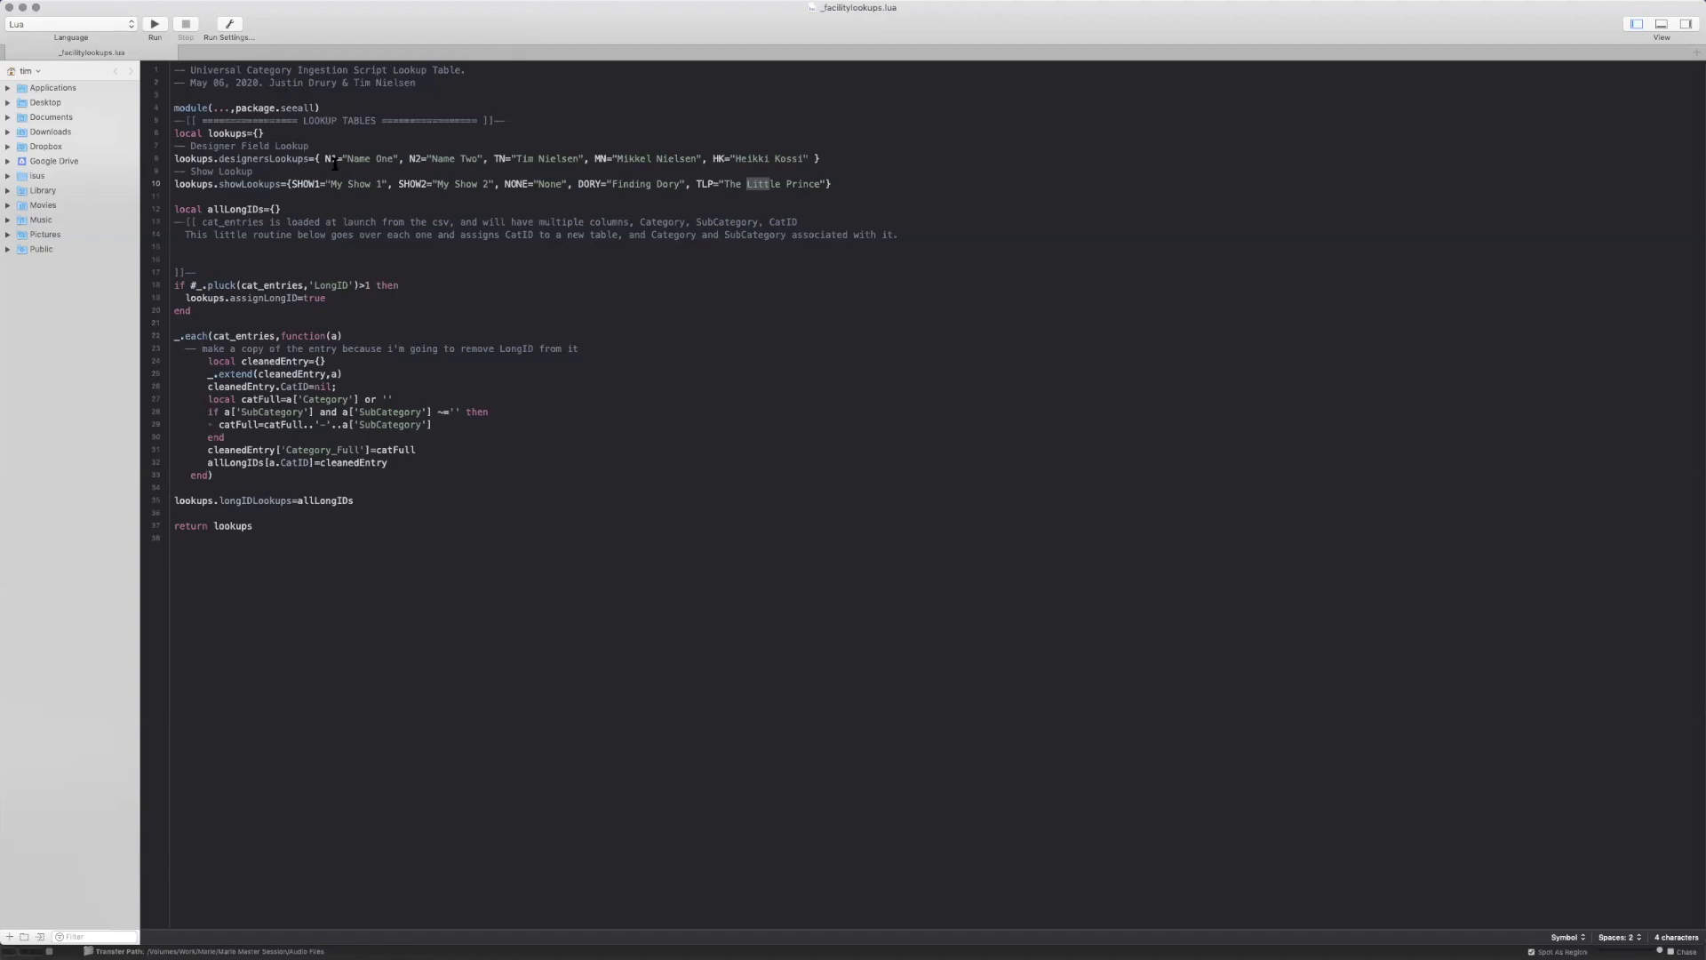
Examine the designer and show lookup tables, including how each abbreviation maps to its full name
{"action": "left_click_drag", "start_coordinate": [890, 187], "coordinate": [174, 160]}
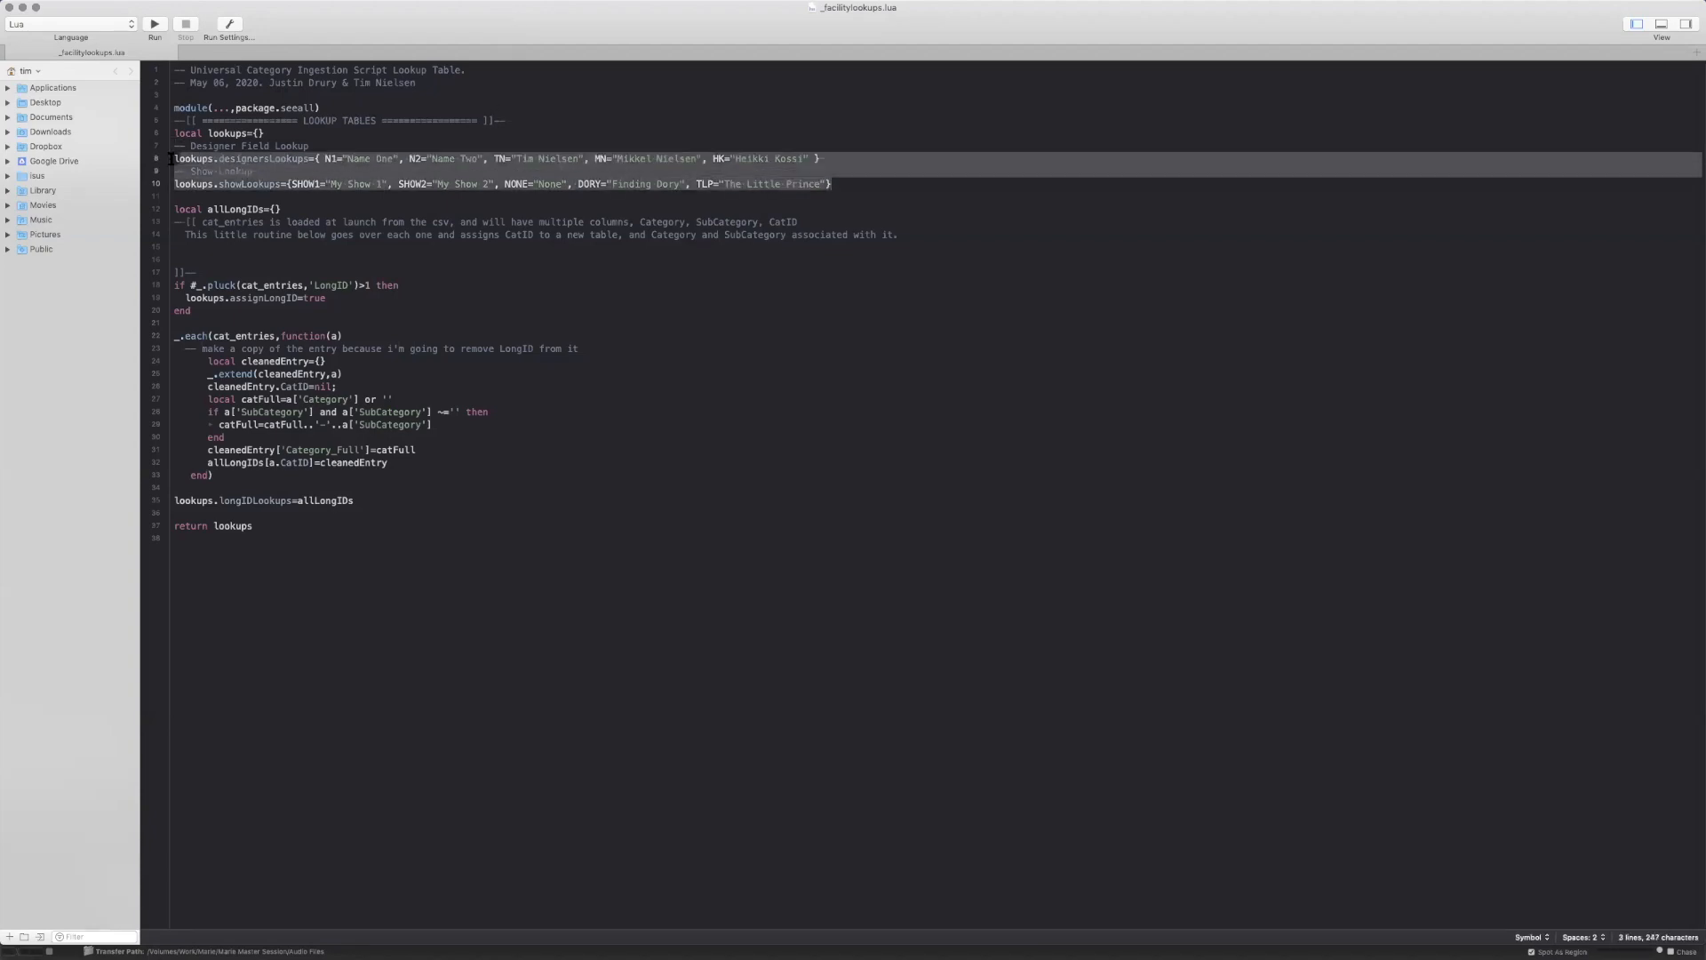
{"action": "left_click", "coordinate": [253, 163]}
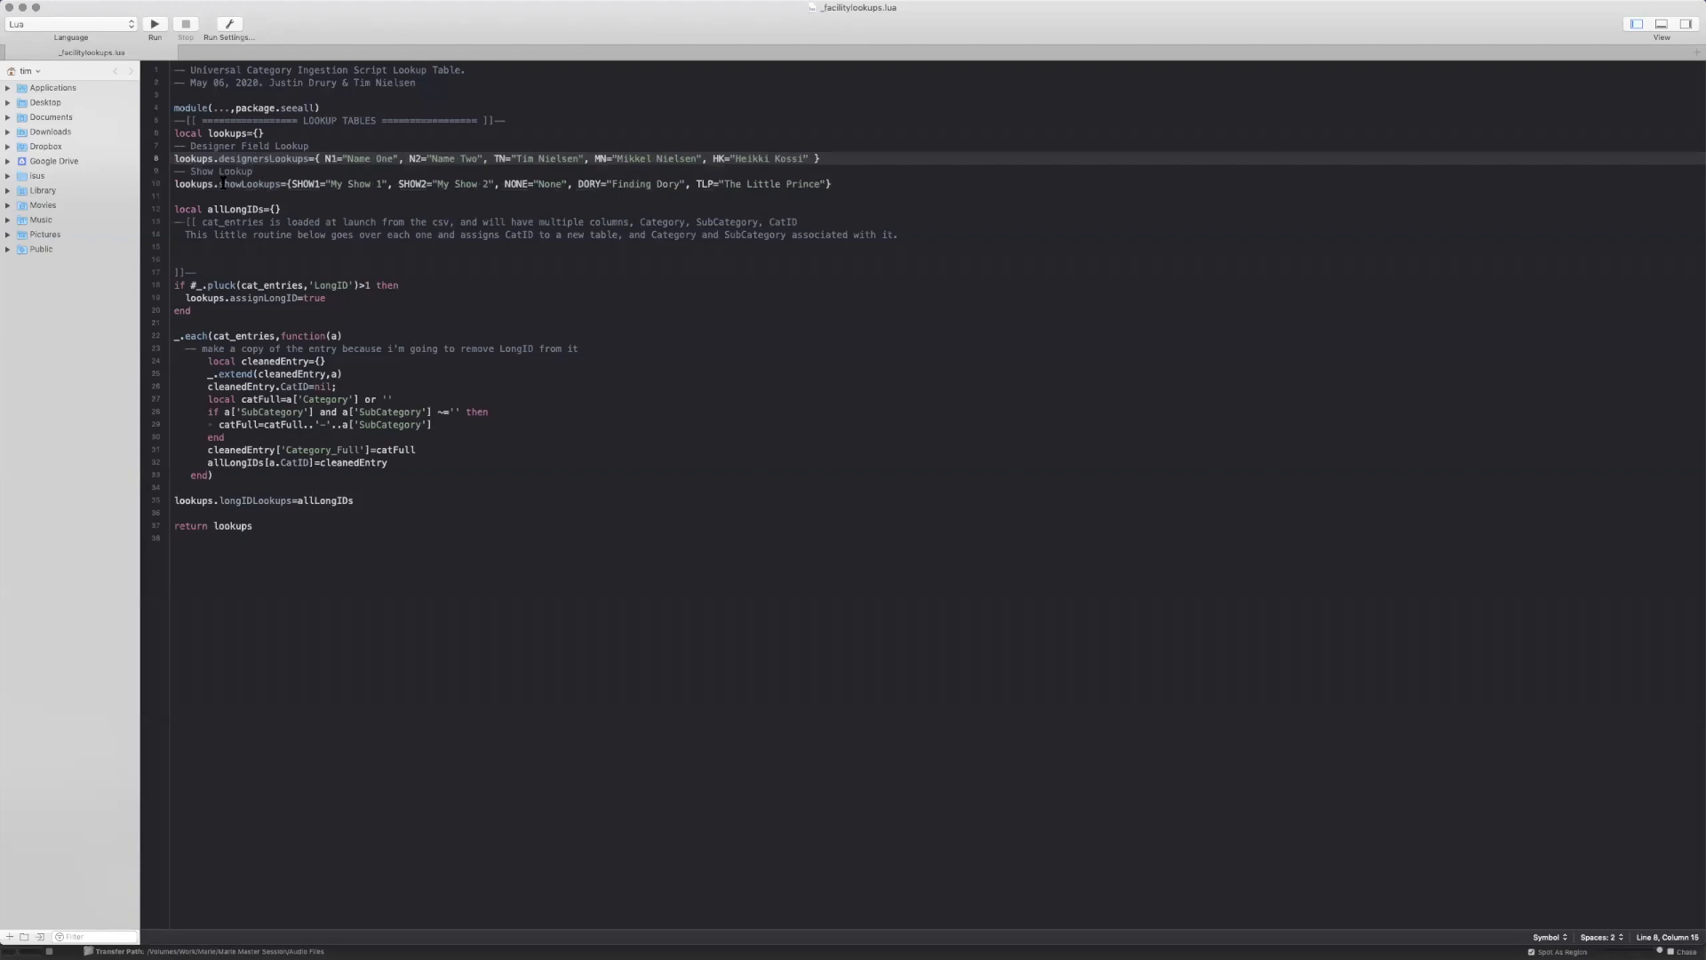
{"action": "left_click", "coordinate": [503, 160]}
{"action": "left_click_drag", "start_coordinate": [495, 159], "coordinate": [584, 159]}
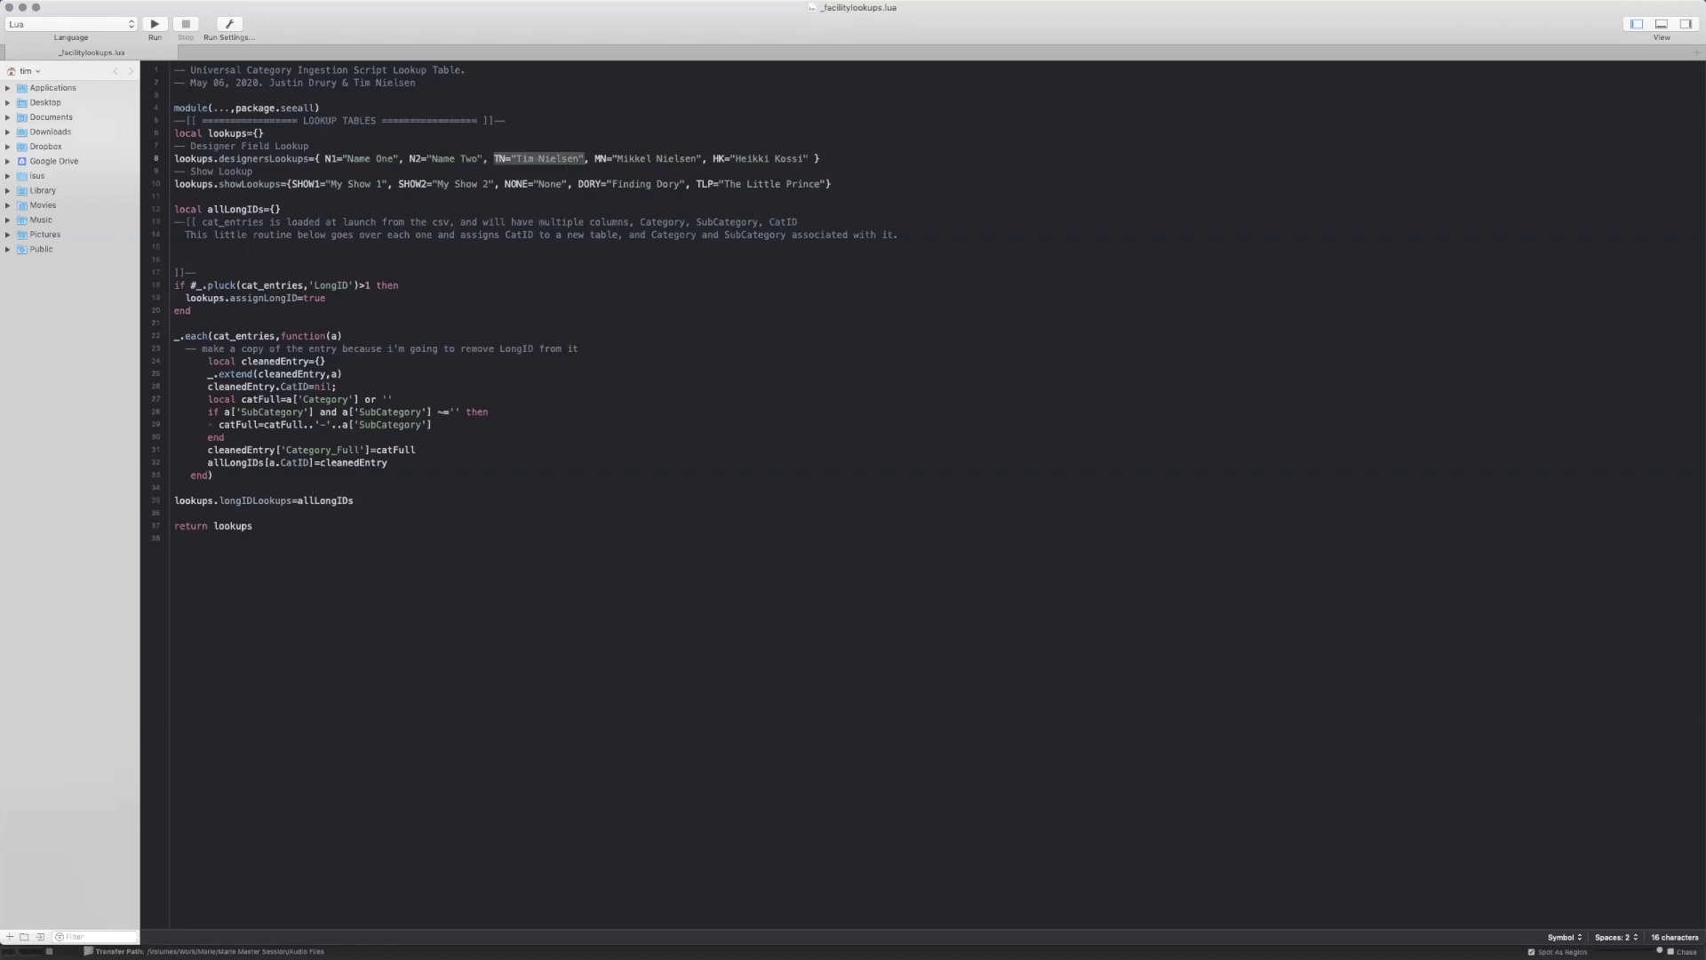
{"action": "left_click", "coordinate": [584, 159]}
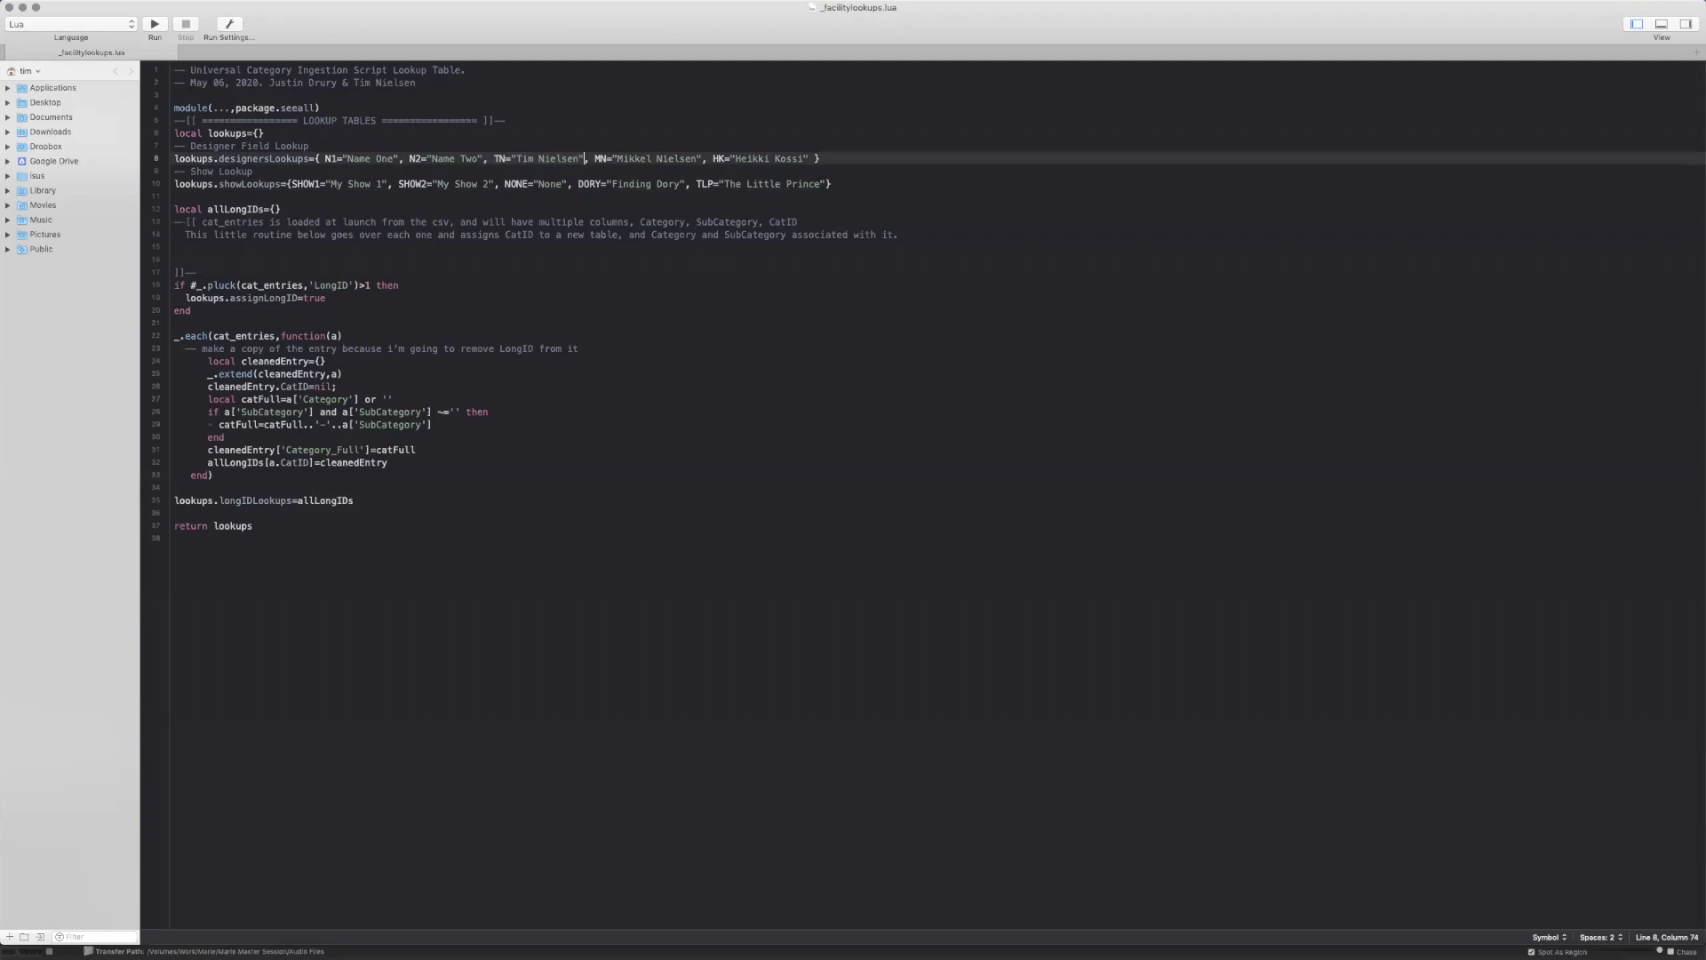
{"action": "left_click", "coordinate": [654, 160]}
{"action": "left_click", "coordinate": [761, 158]}
{"action": "left_click", "coordinate": [512, 184]}
{"action": "left_click", "coordinate": [718, 184]}
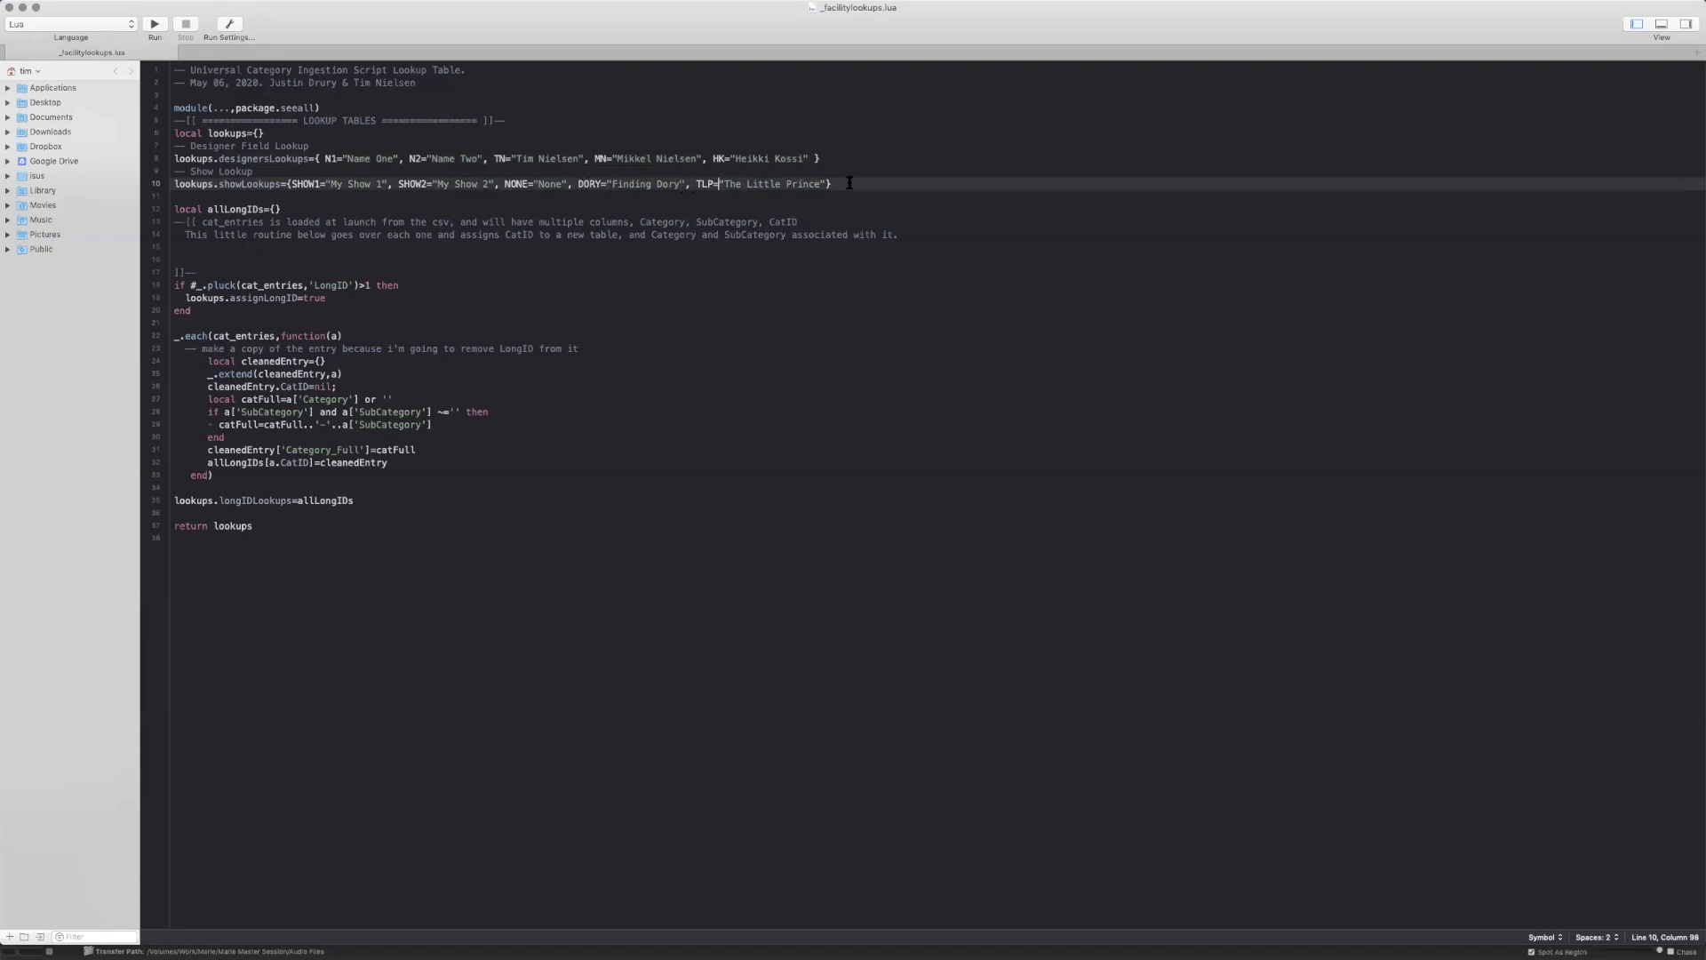
Add the entry DM3="Despicable Me 3" to the end of the show lookup table
{"action": "left_click", "coordinate": [826, 184]}
{"action": "type", "text": ", "}
{"action": "type", "text": "DM34"}
{"action": "type", "text": "=\"Desp"}
{"action": "type", "text": "icable M"}
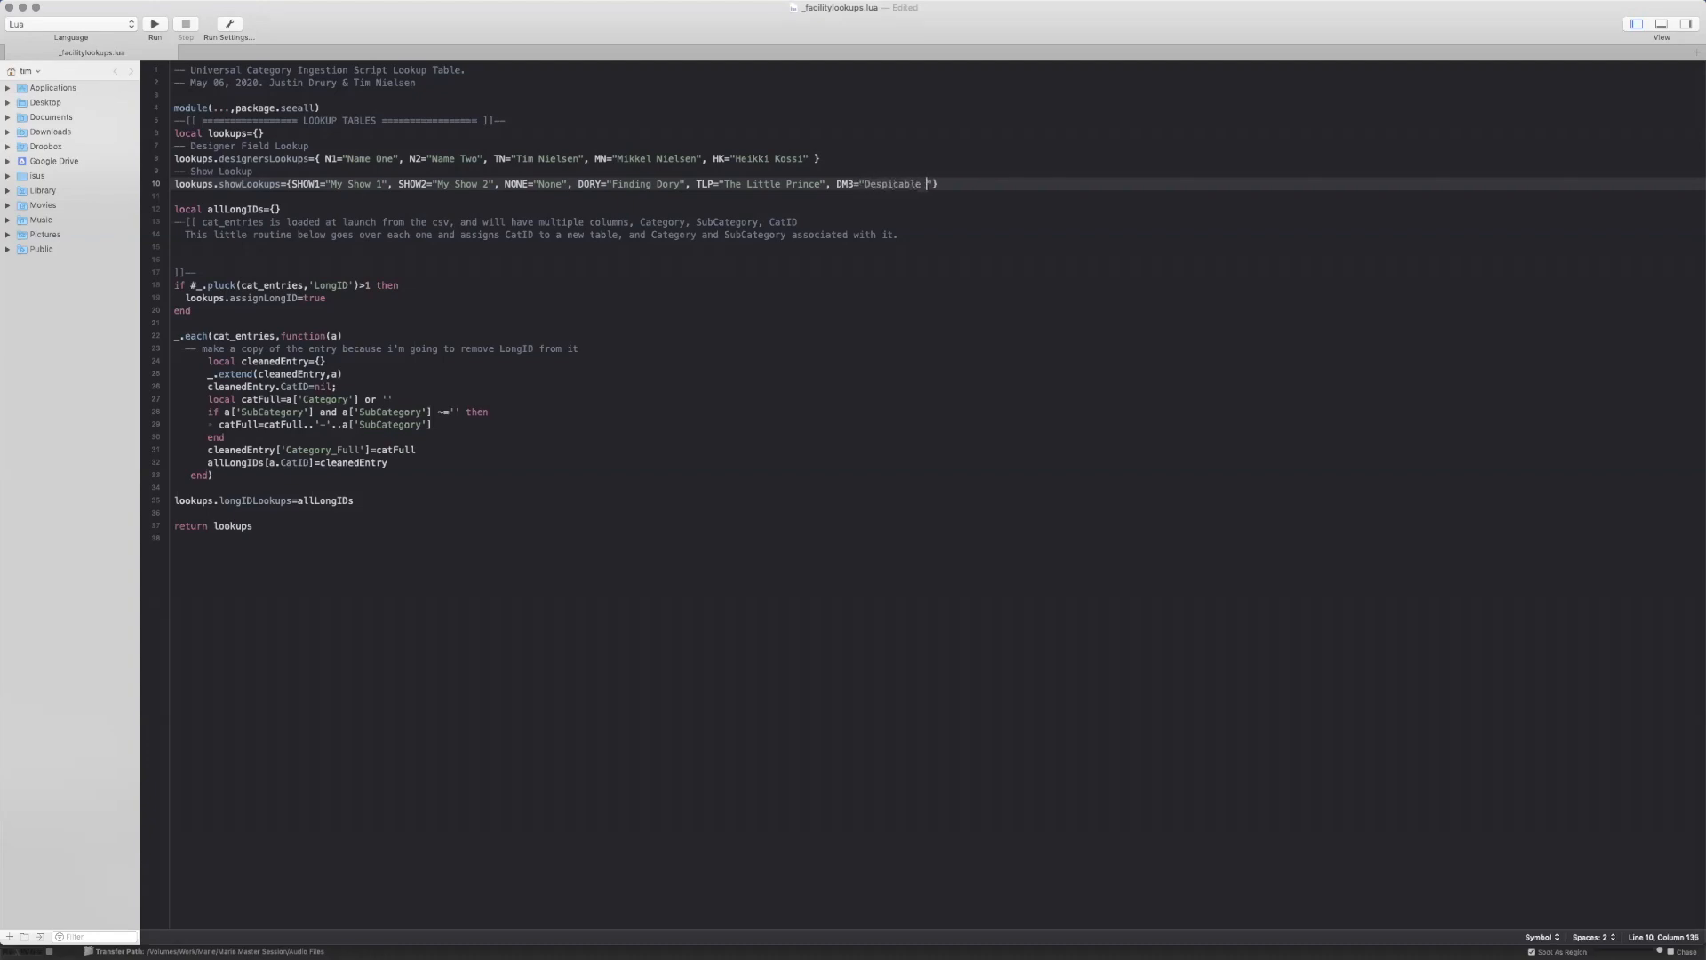
{"action": "type", "text": "e 3"}
Insert an extra quotation mark after the NONE entry's value in the show lookup table
{"action": "left_click", "coordinate": [572, 184]}
{"action": "type", "text": "\""}
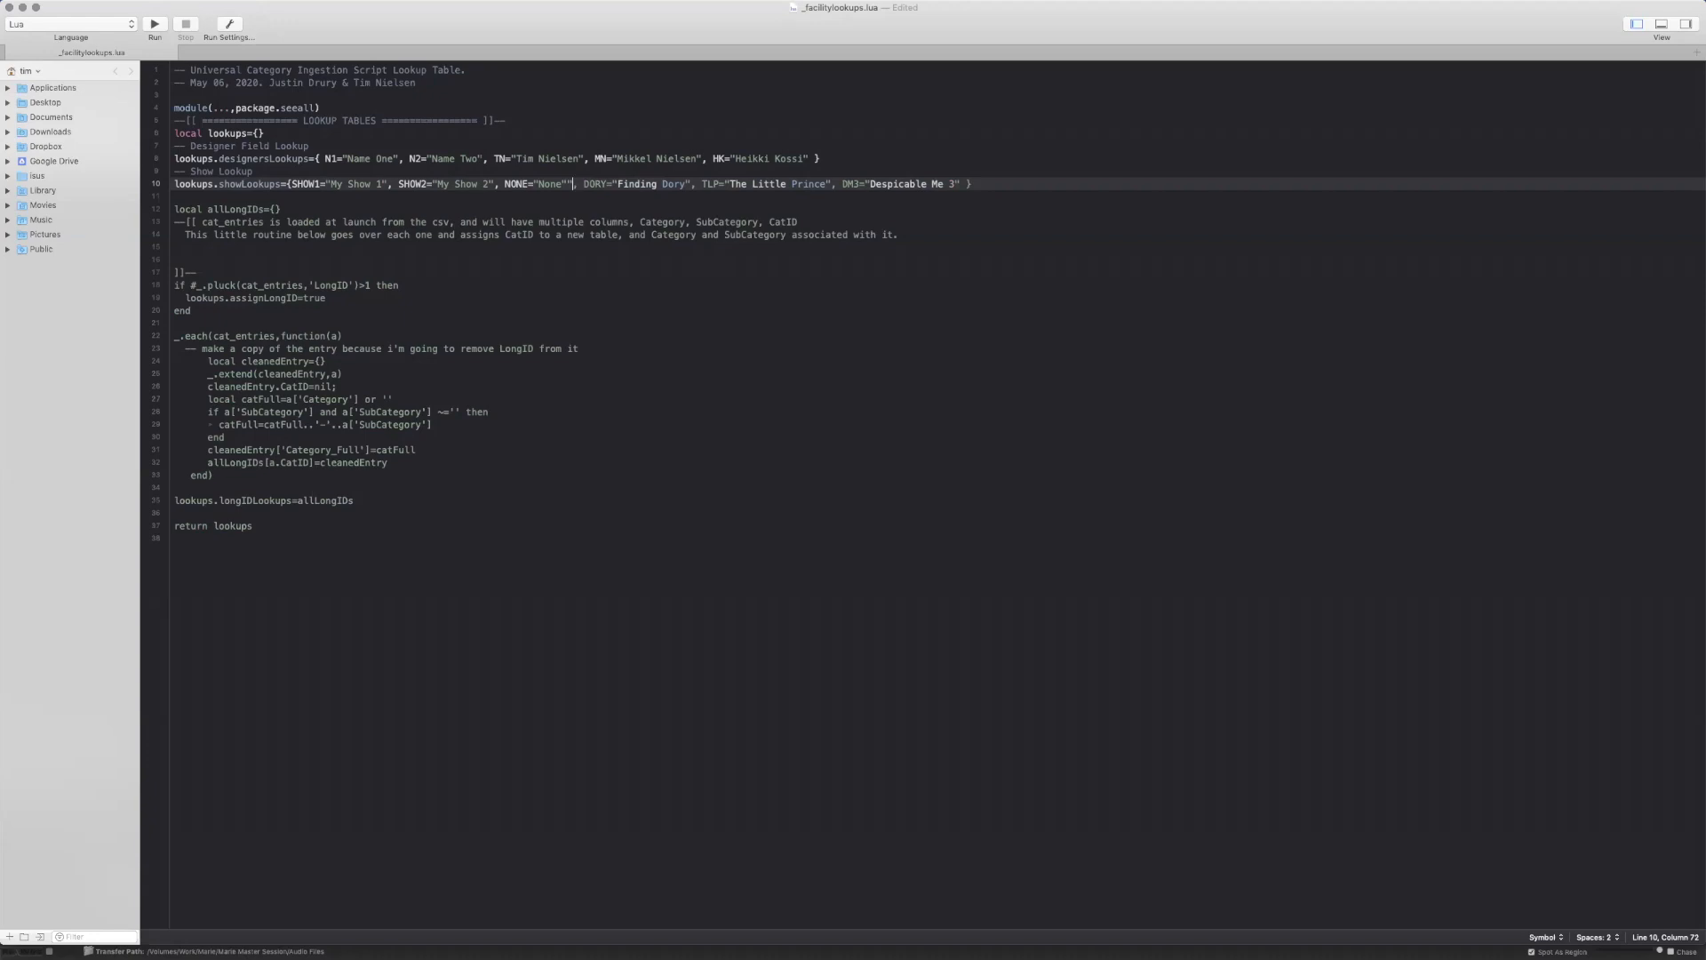
Remove the extra quotation mark after the NONE value and check the neighbouring entries in the show lookup table
{"action": "key", "text": "BackSpace"}
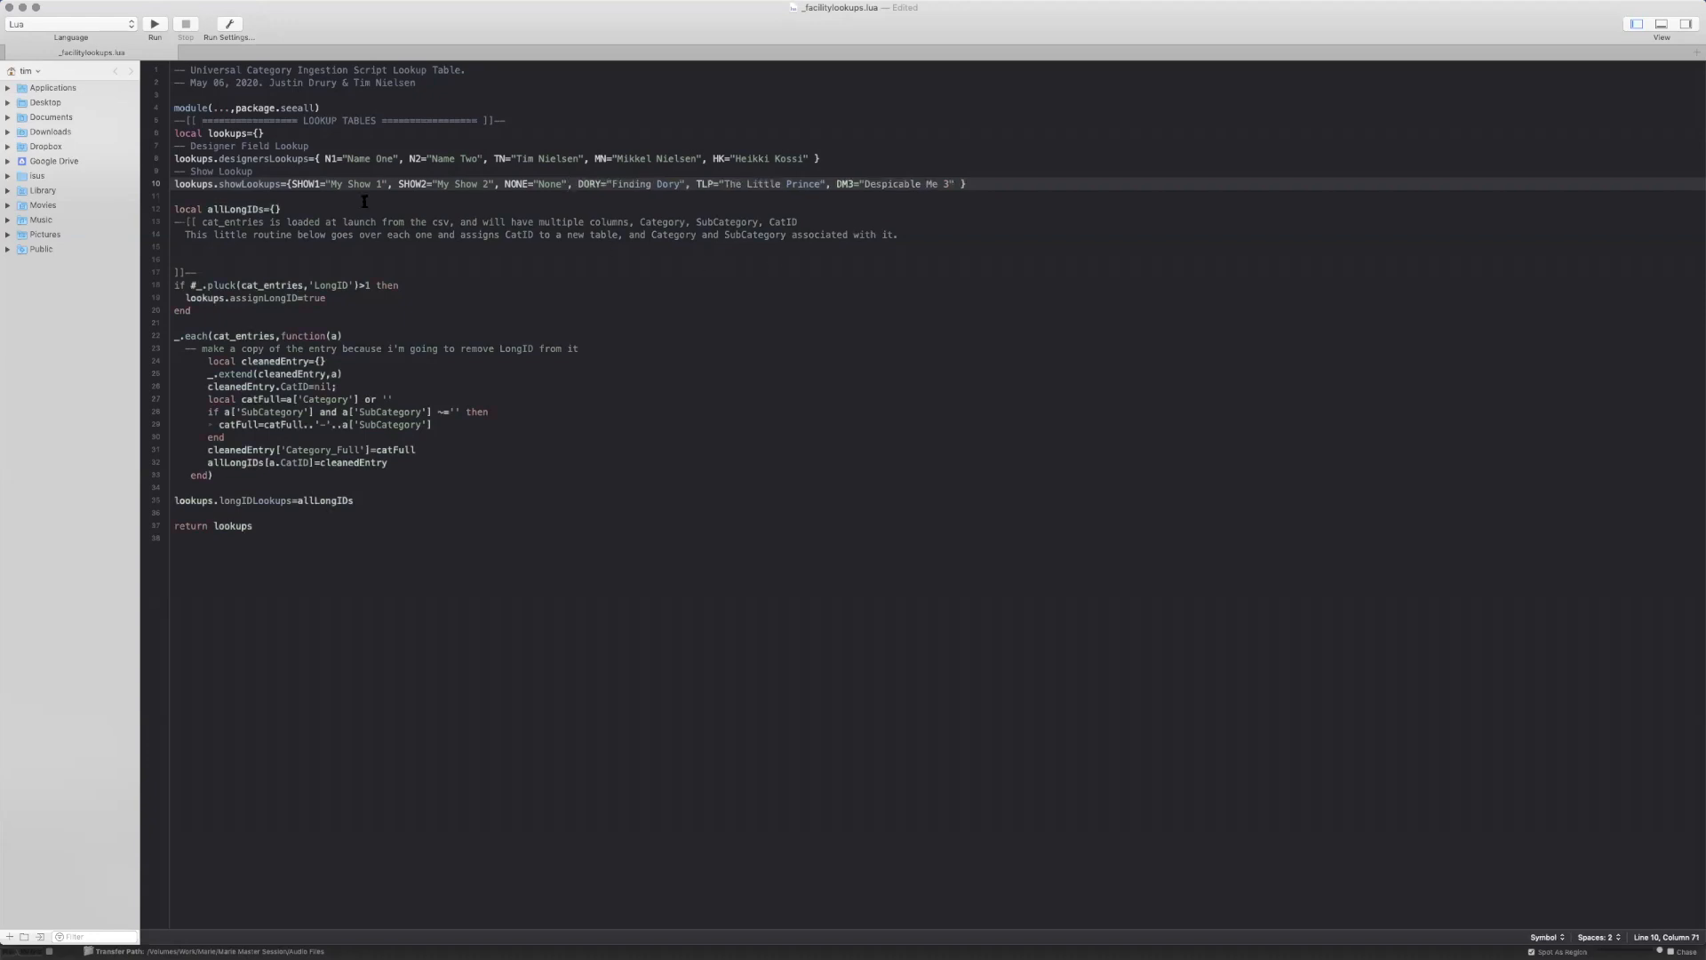
{"action": "left_click", "coordinate": [858, 185]}
{"action": "left_click_drag", "start_coordinate": [416, 183], "coordinate": [505, 184]}
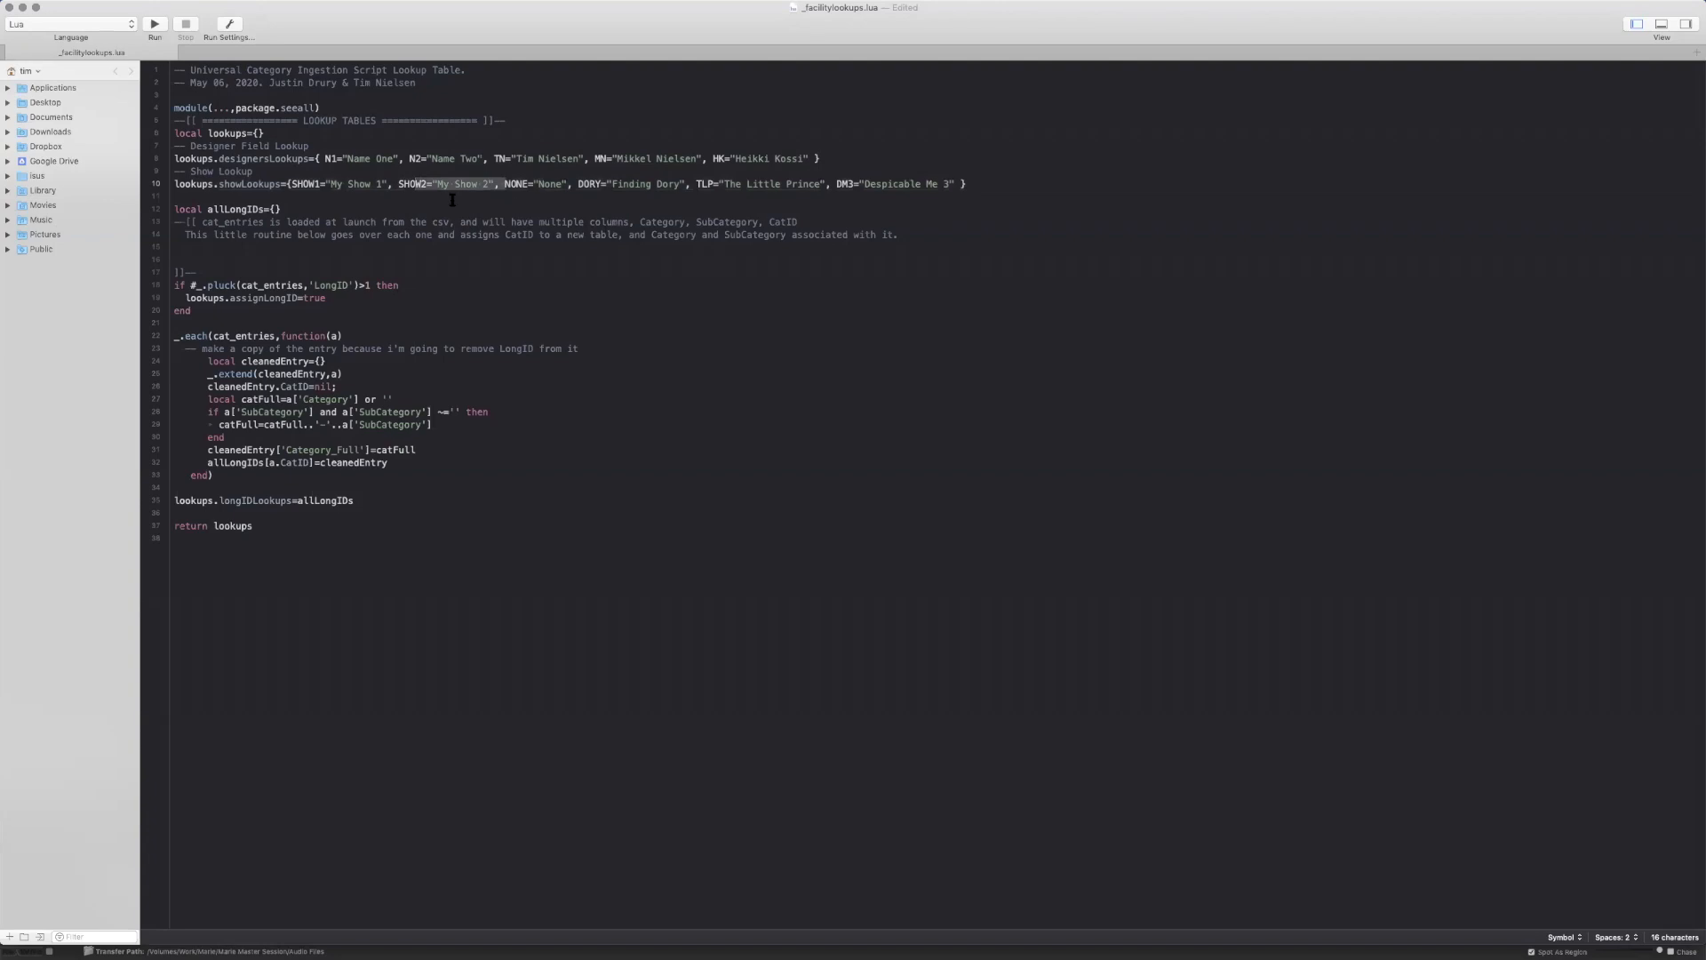
{"action": "left_click_drag", "start_coordinate": [398, 184], "coordinate": [431, 184]}
{"action": "left_click", "coordinate": [506, 171]}
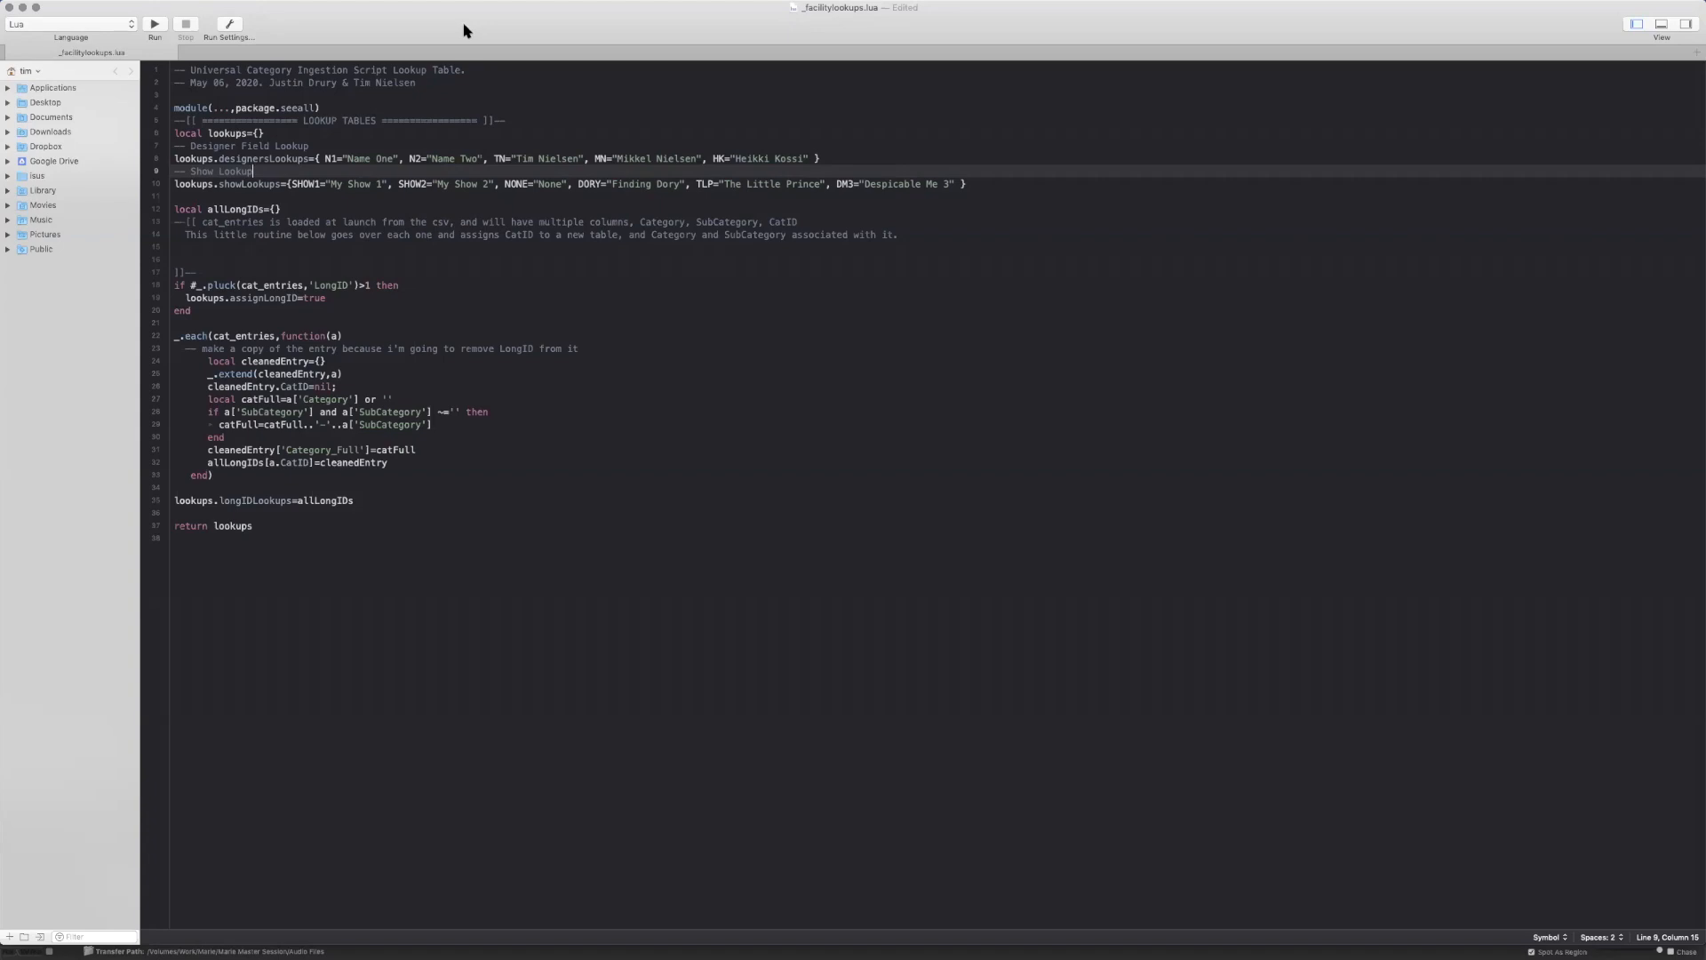
{"action": "left_click", "coordinate": [550, 186]}
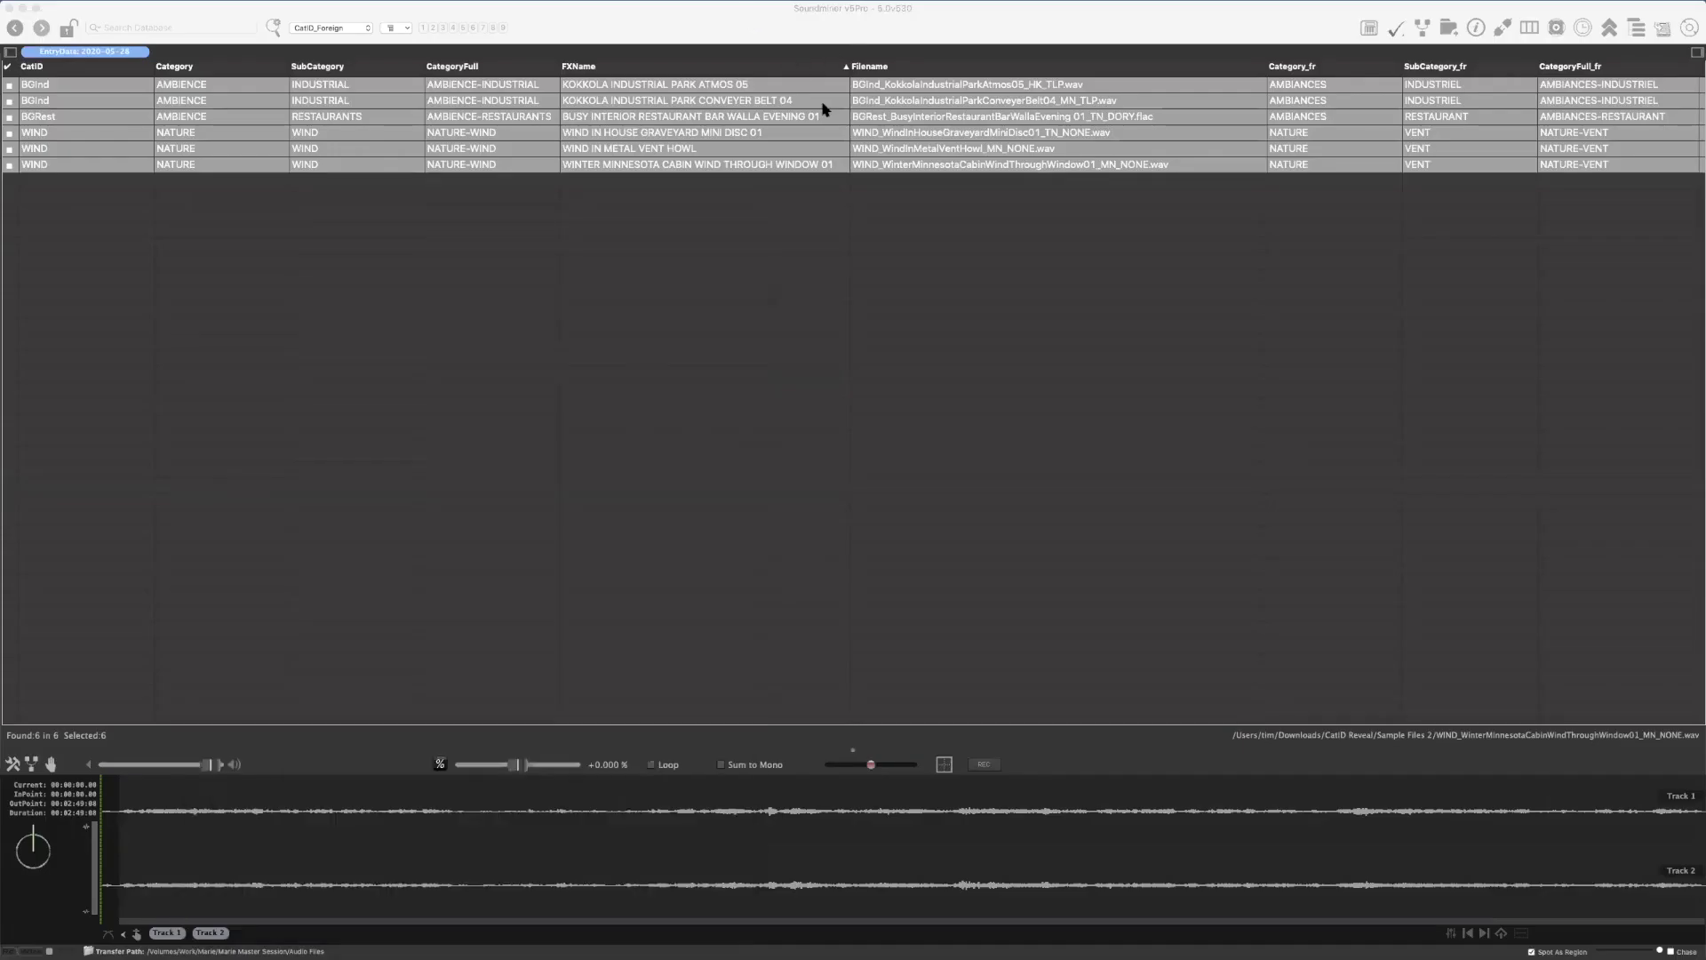
In Soundminer, rename the restaurant walla recording so its filename ends in DM3 instead of DORY
{"action": "left_click", "coordinate": [1011, 134]}
{"action": "left_click", "coordinate": [1059, 114]}
{"action": "left_click", "coordinate": [1059, 114]}
{"action": "key", "text": "Right"}
{"action": "key", "text": "BackSpace"}
{"action": "key", "text": "BackSpace"}
{"action": "key", "text": "BackSpace"}
{"action": "key", "text": "BackSpace"}
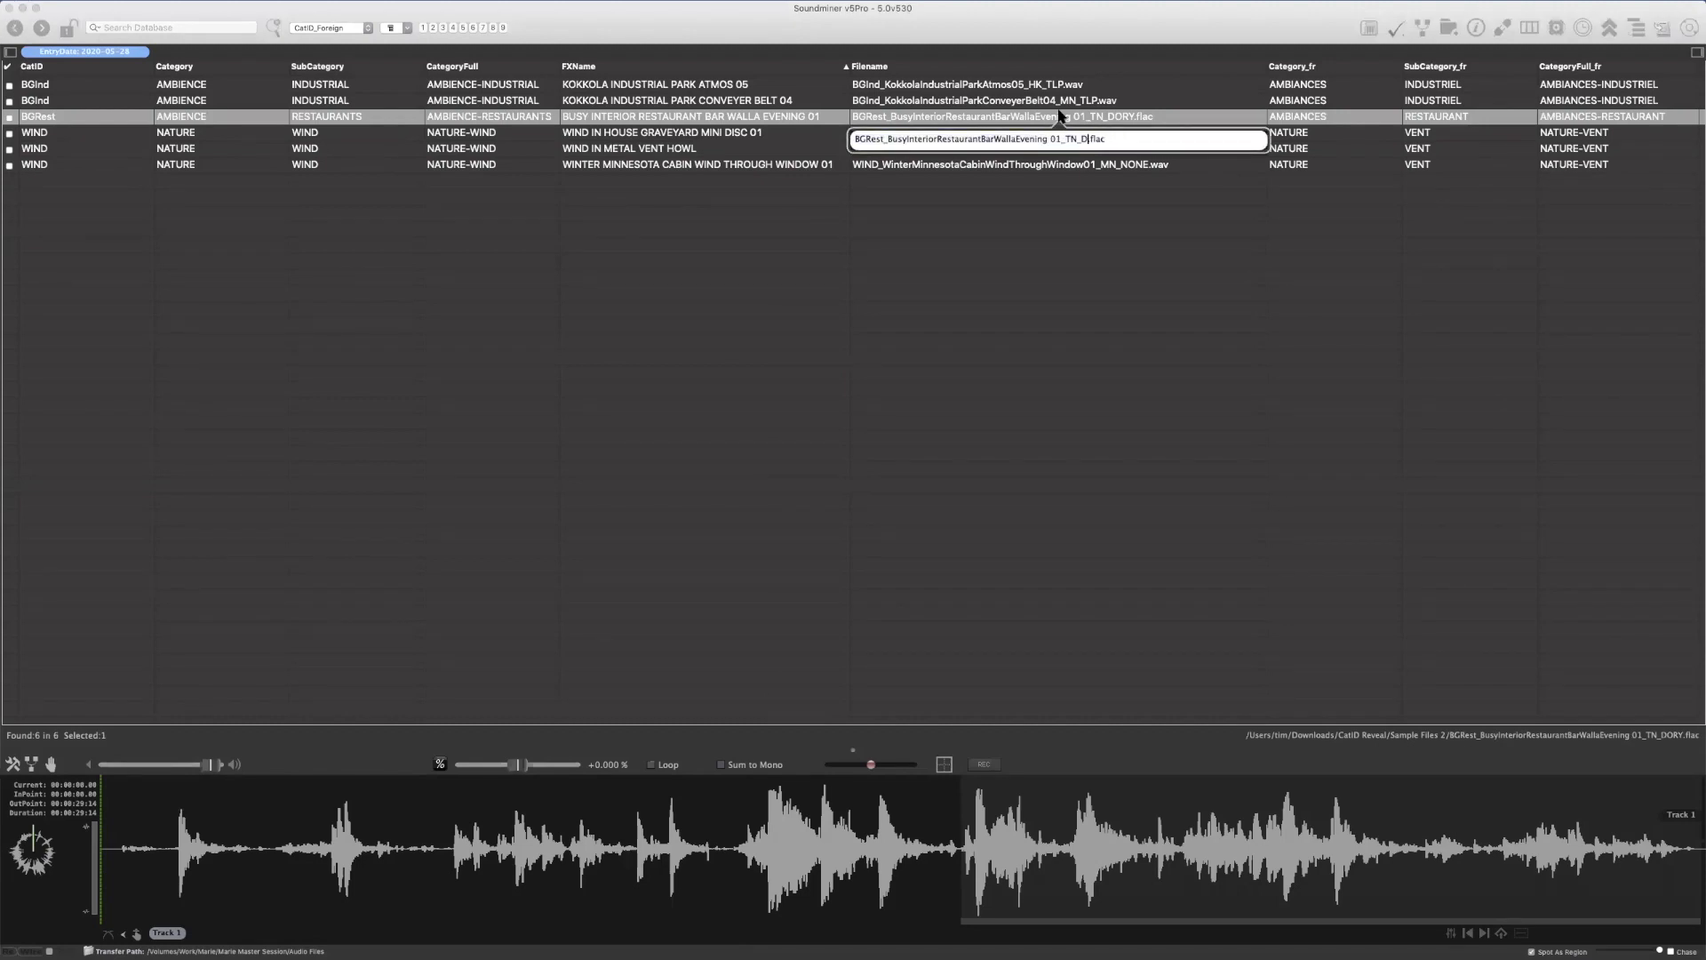
{"action": "type", "text": "DM3"}
{"action": "key", "text": "Return"}
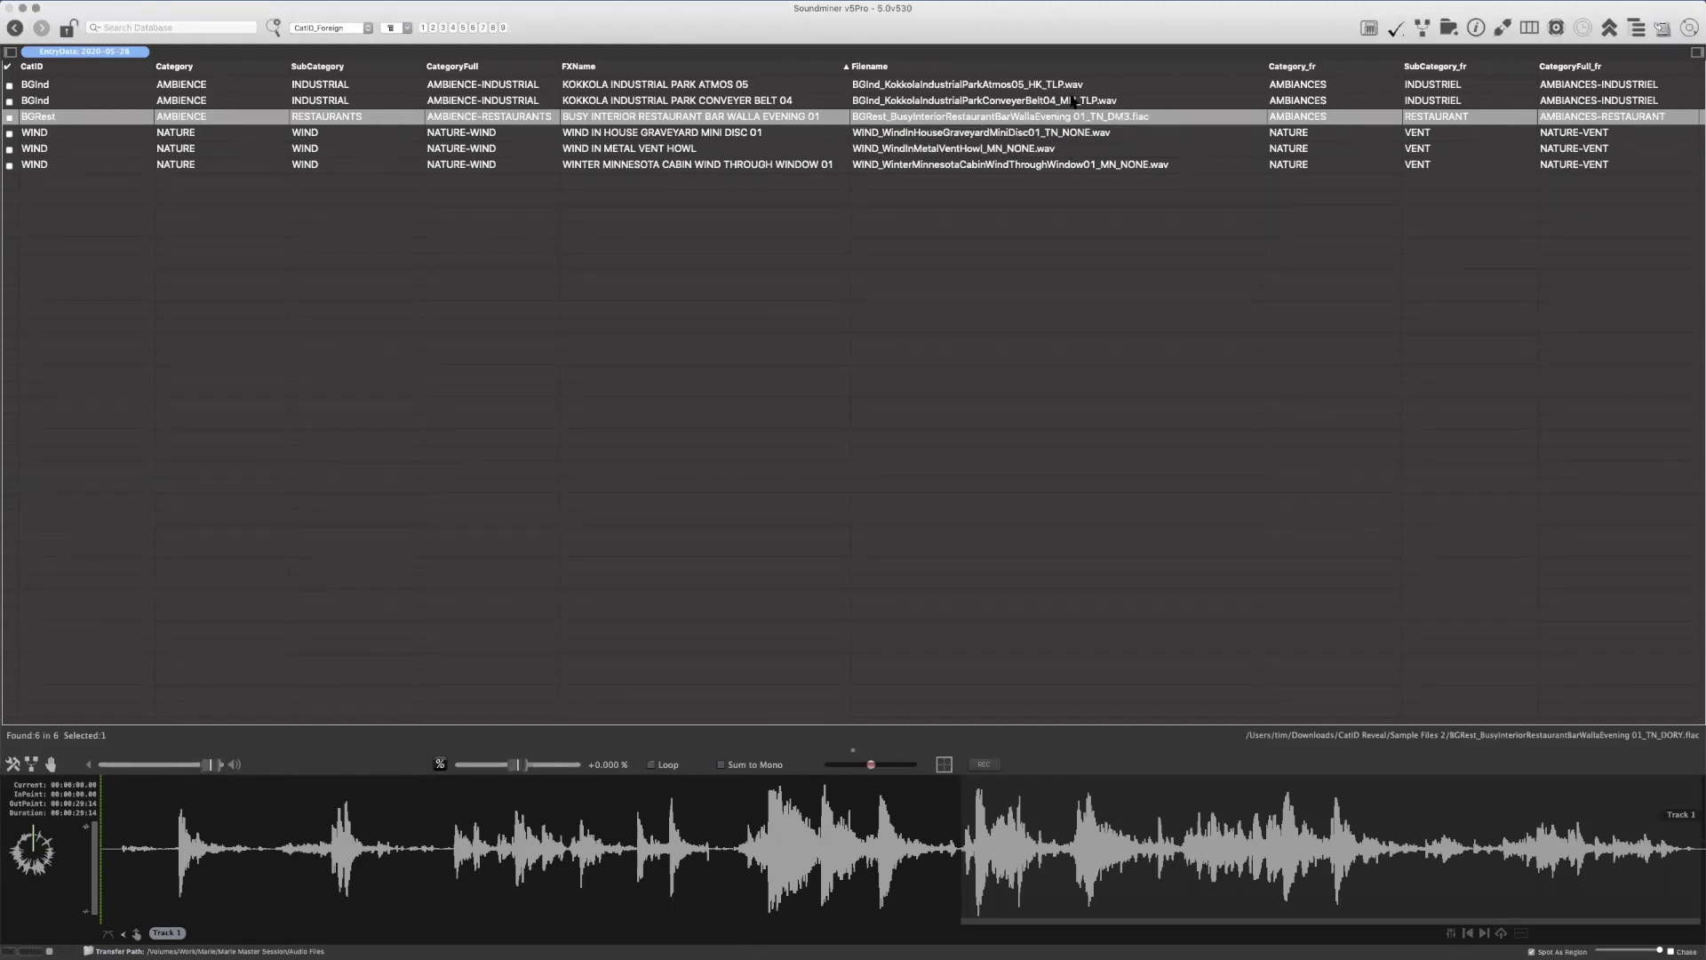
Run the AutoExpand Filename metadata script on the restaurant recording and display the column layout with Designer and Show
{"action": "right_click", "coordinate": [1127, 114]}
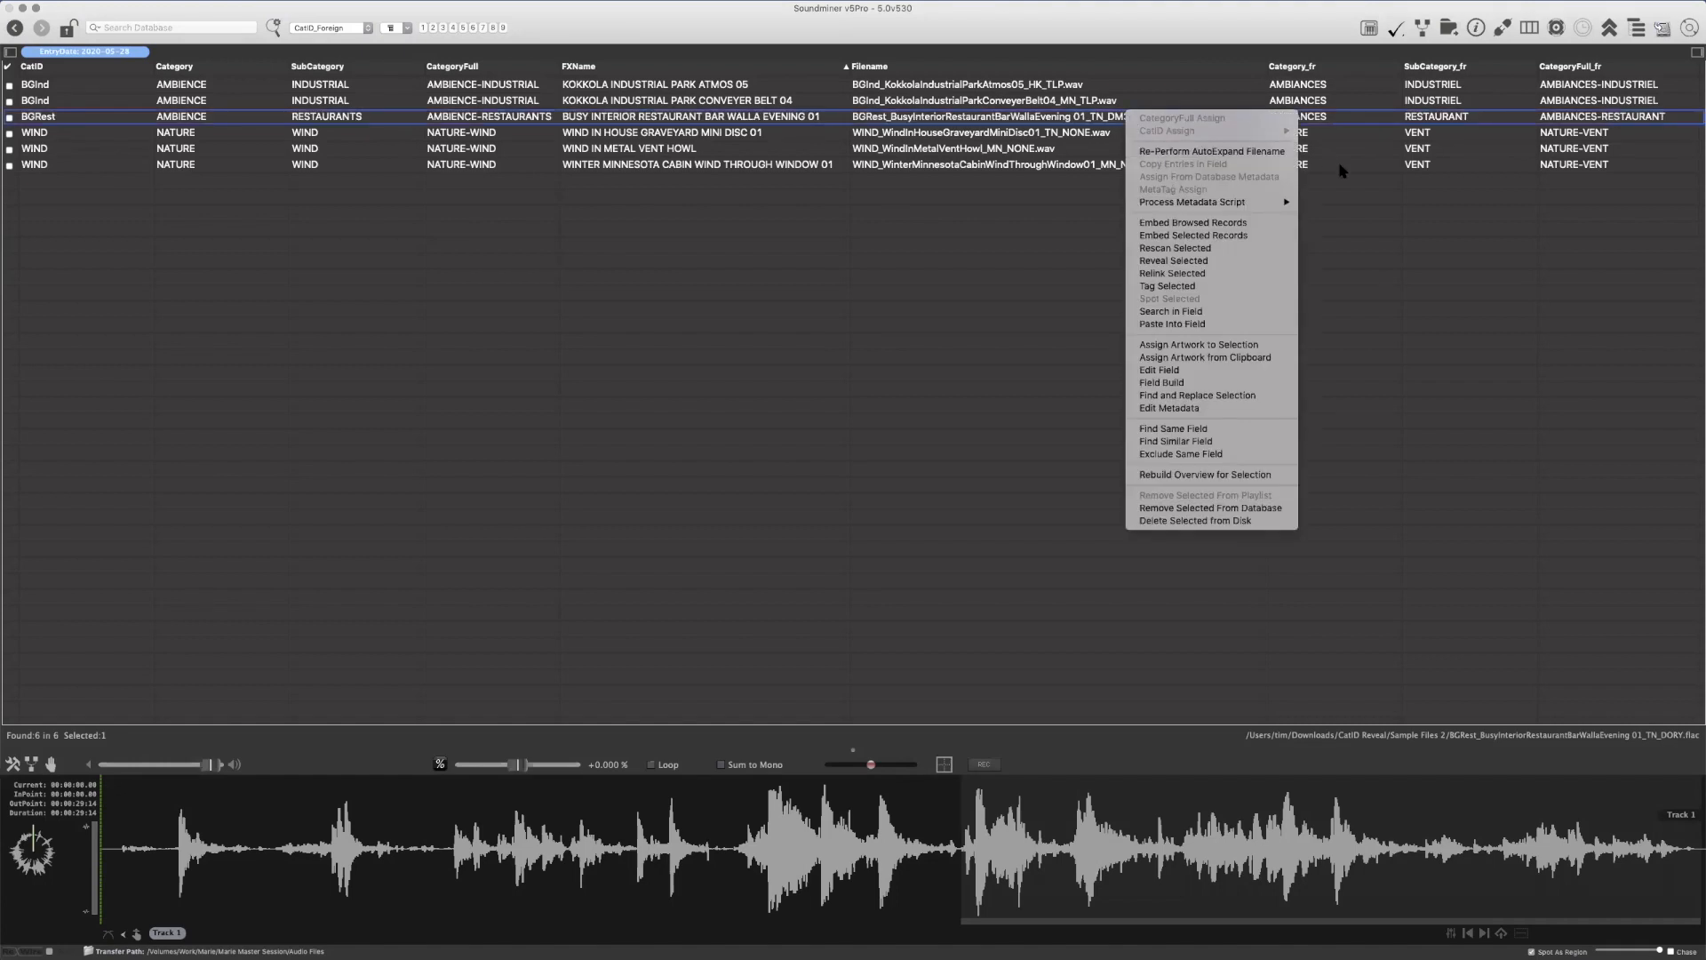
{"action": "mouse_move", "coordinate": [1280, 202]}
{"action": "left_click", "coordinate": [1342, 240]}
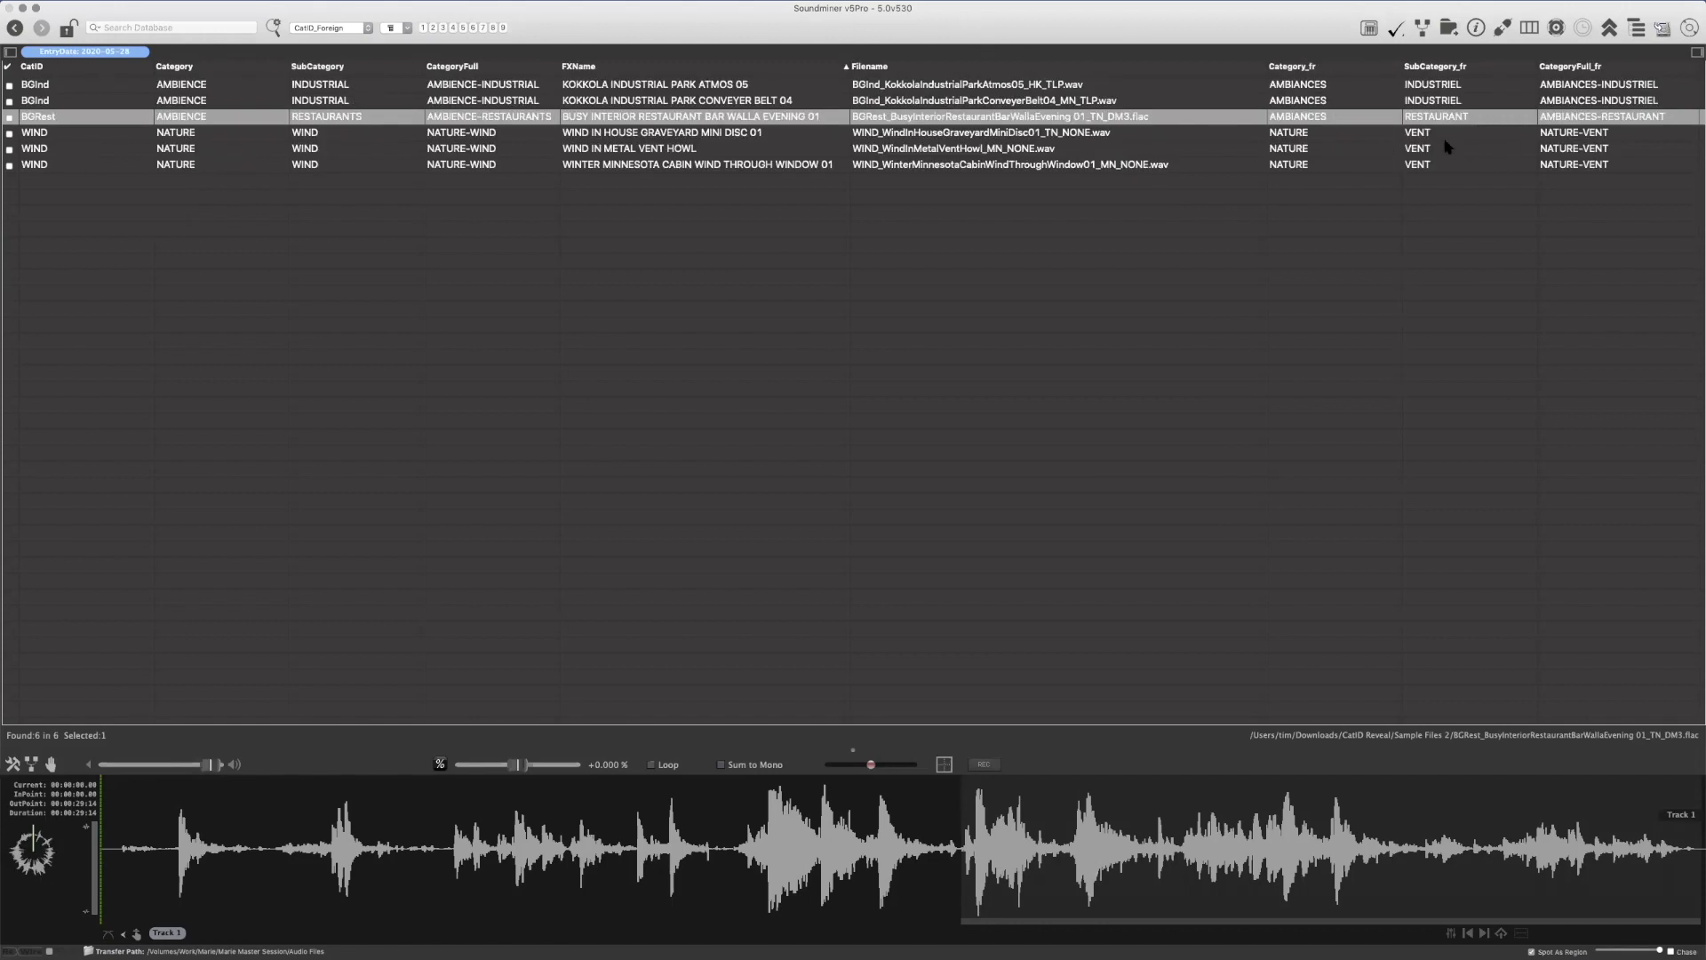
{"action": "key", "text": "super+1"}
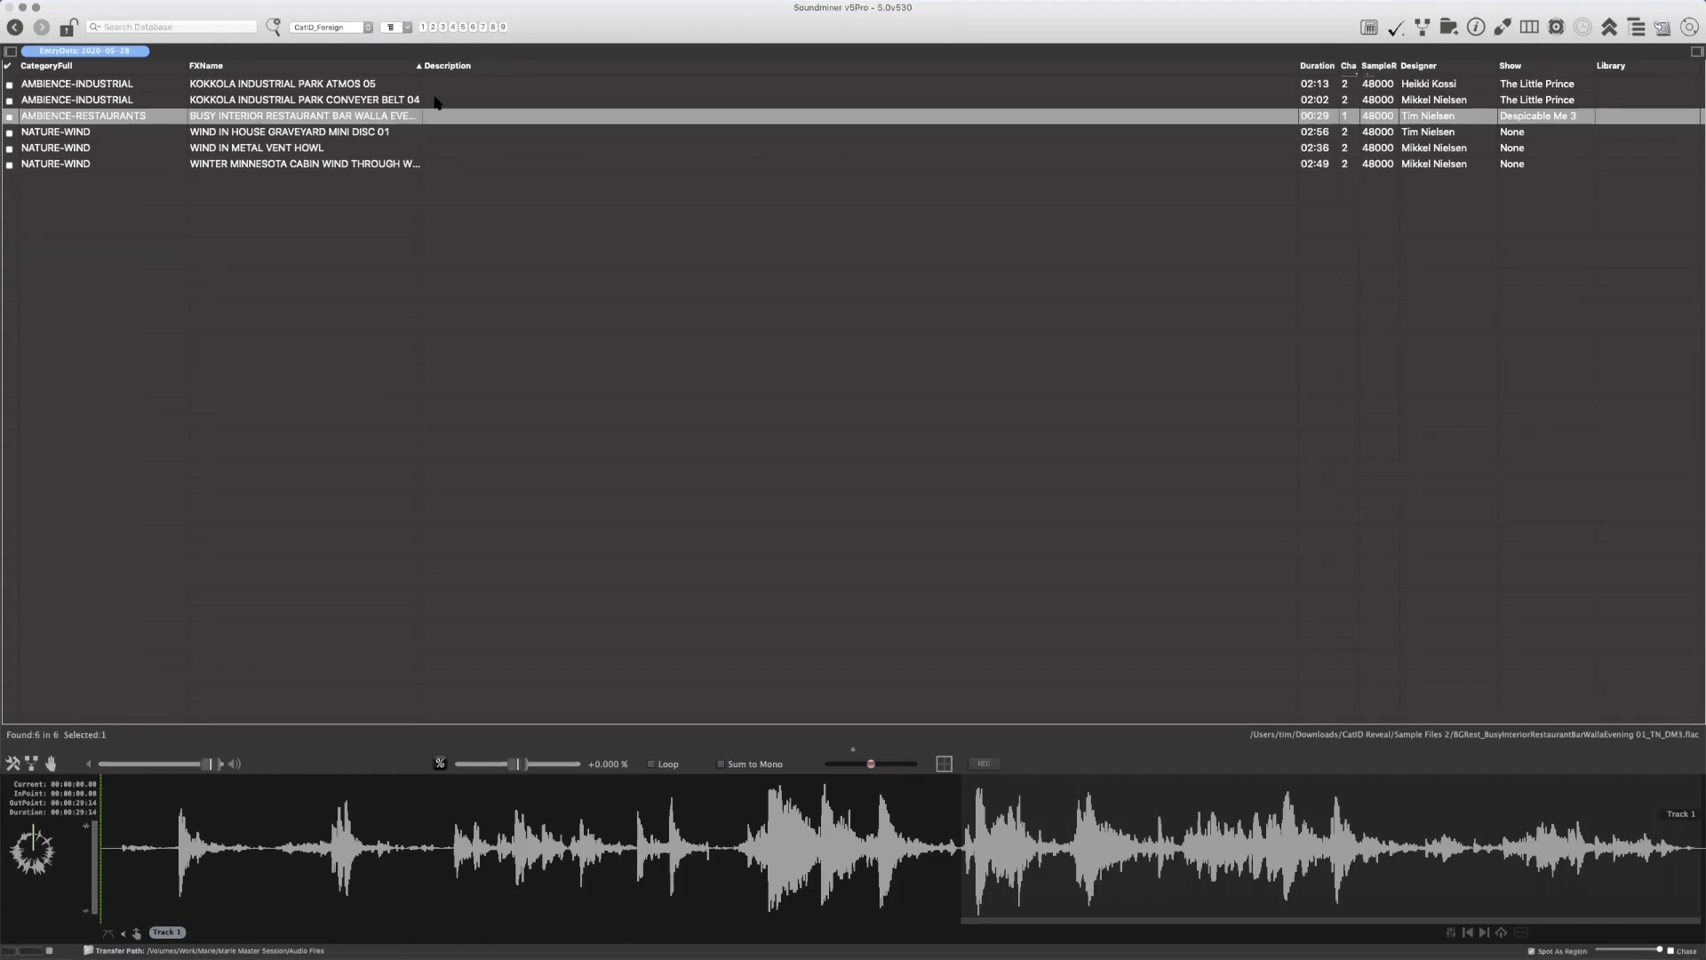
Switch the list back to the category and filename column layout and sort the recordings by filename
{"action": "left_click", "coordinate": [470, 85]}
{"action": "key", "text": "super+a"}
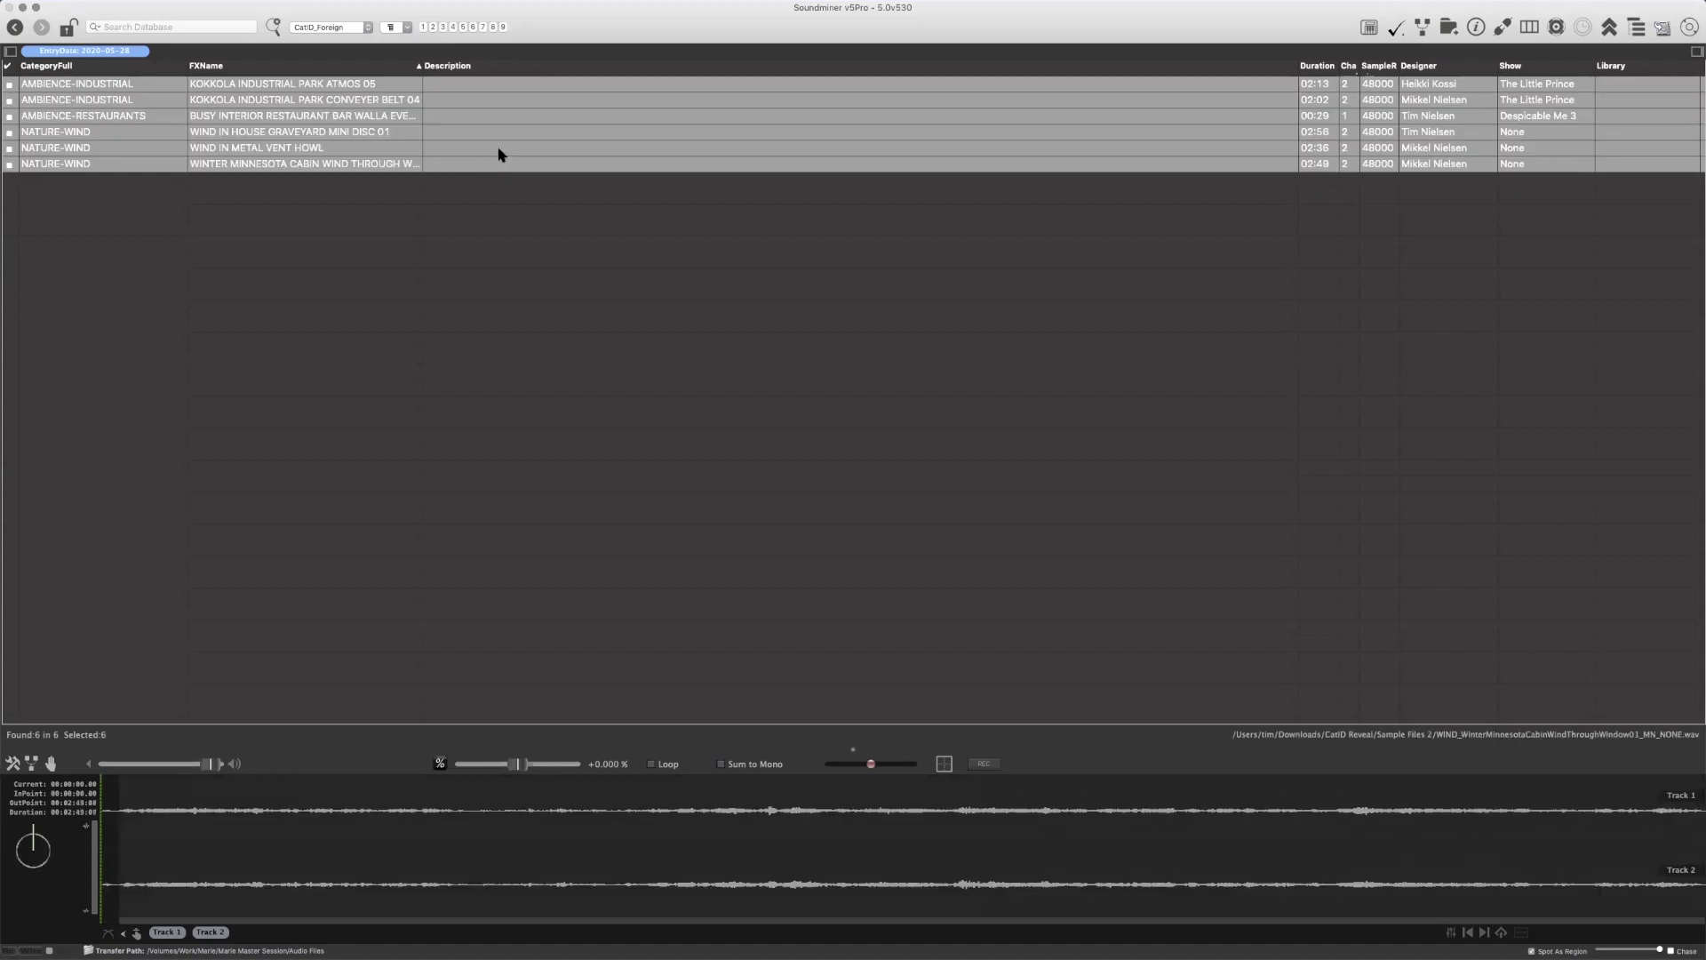
{"action": "key", "text": "super+2"}
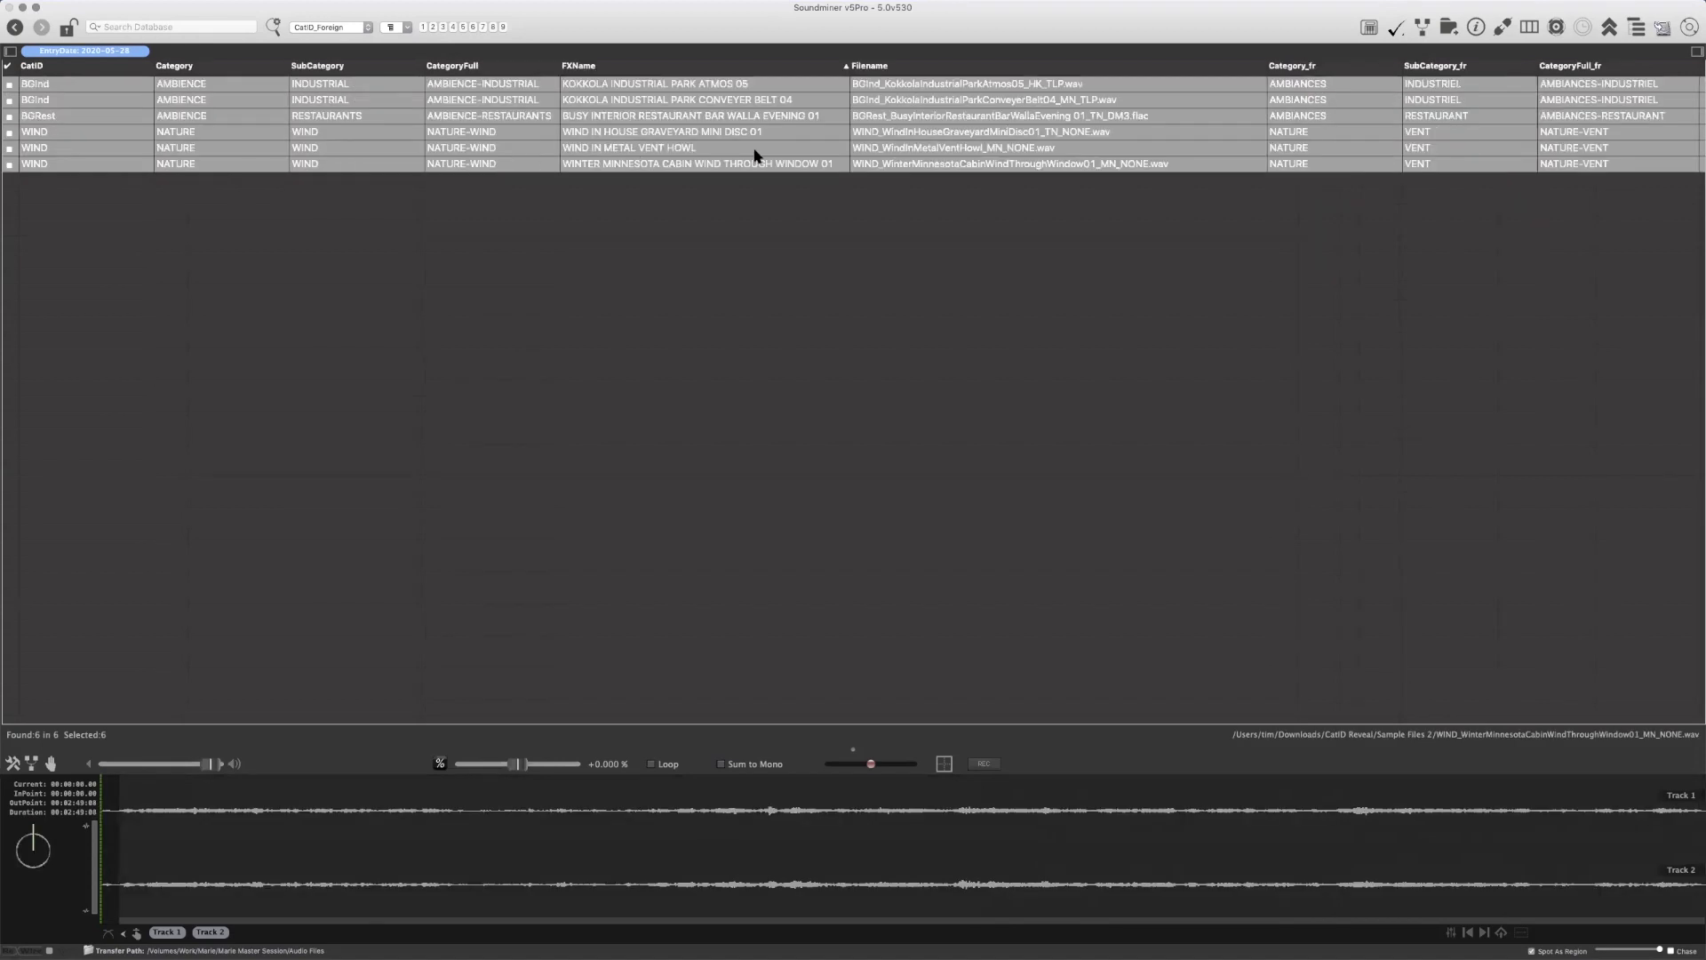
{"action": "left_click", "coordinate": [897, 87]}
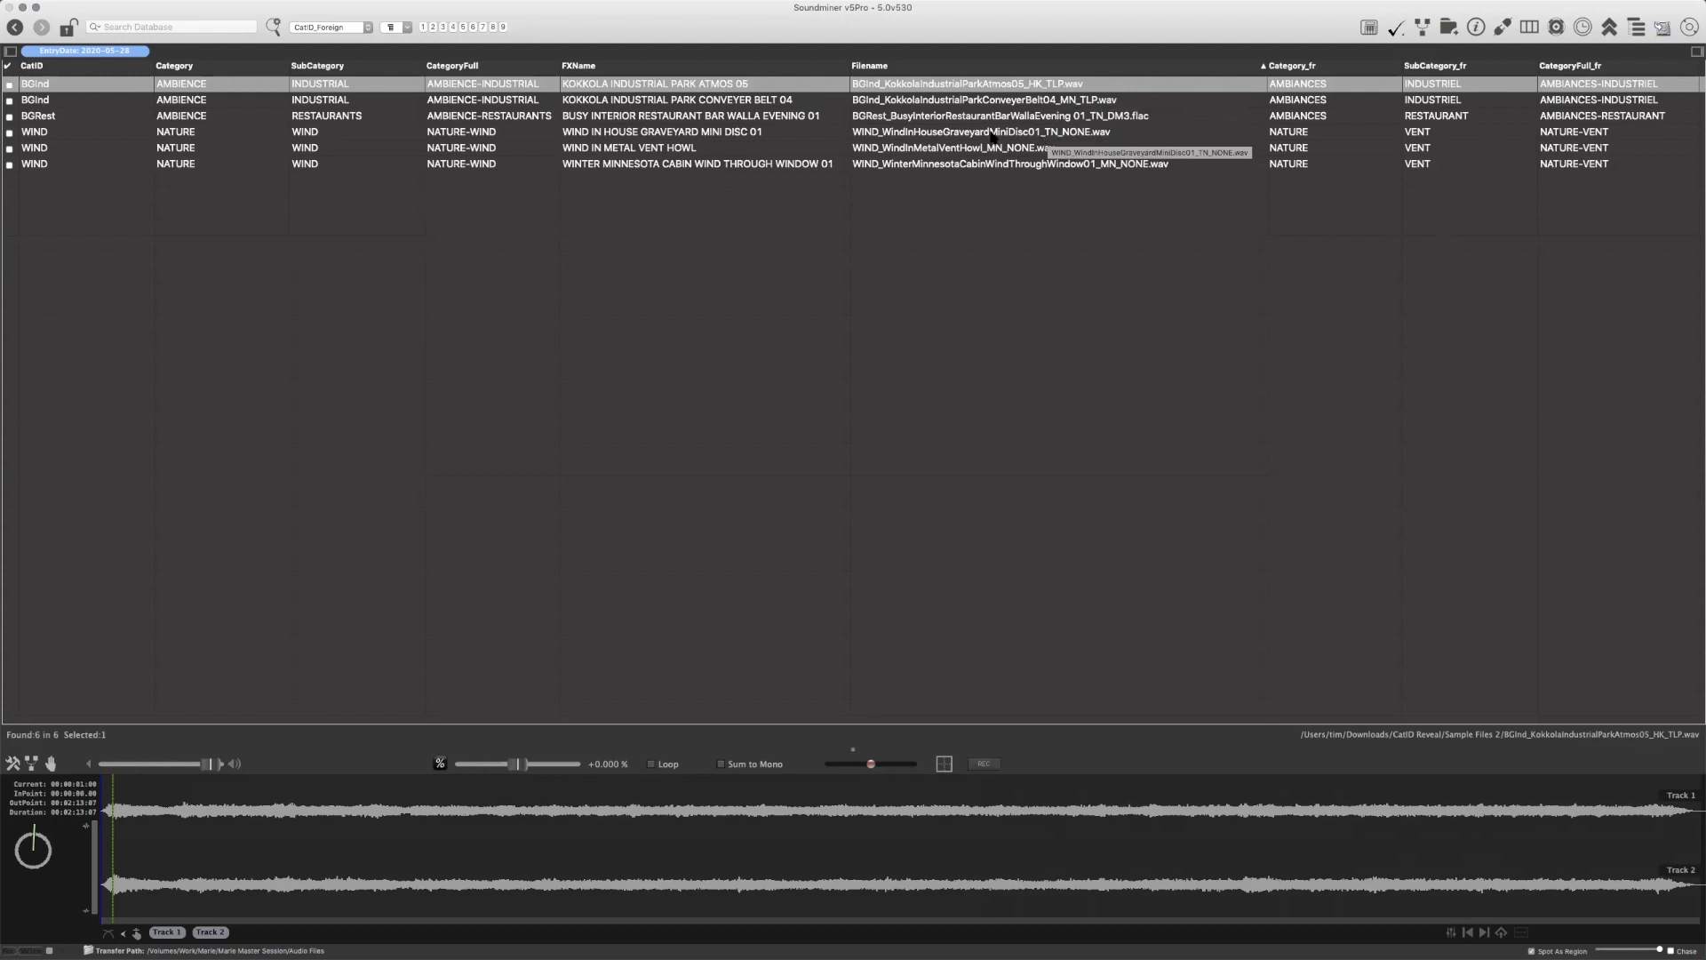
{"action": "left_click", "coordinate": [929, 133]}
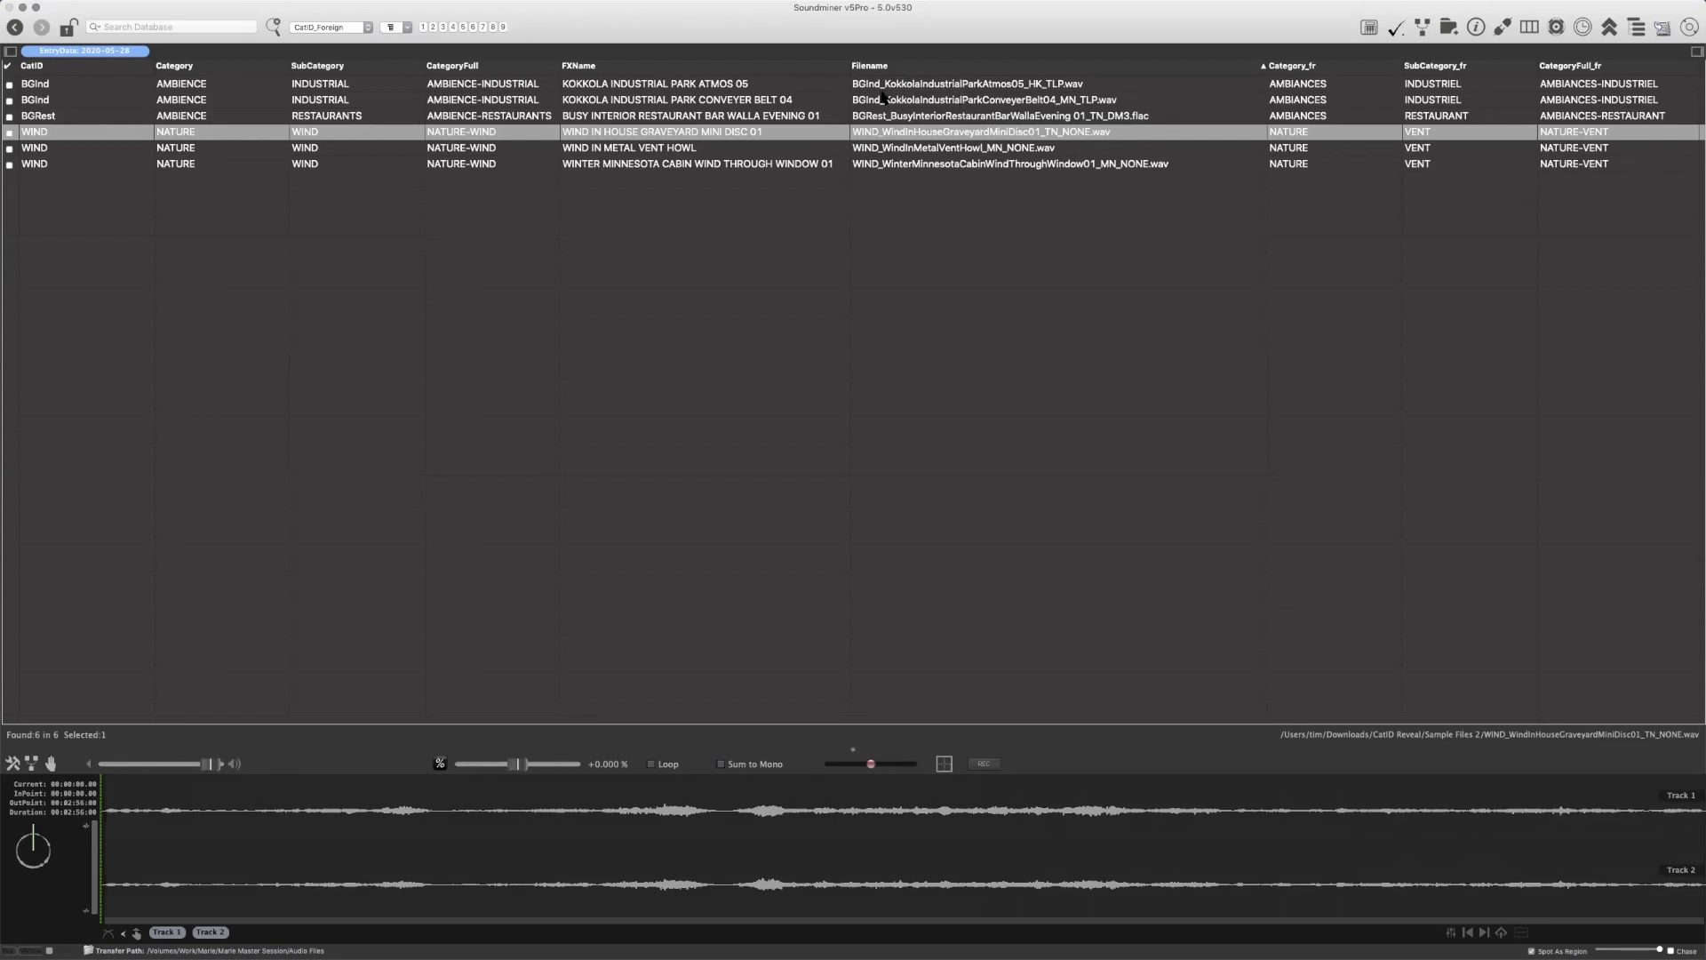
Change the category prefix in the Kokkola industrial park atmos recording's filename to BGIndus
{"action": "left_click", "coordinate": [921, 87]}
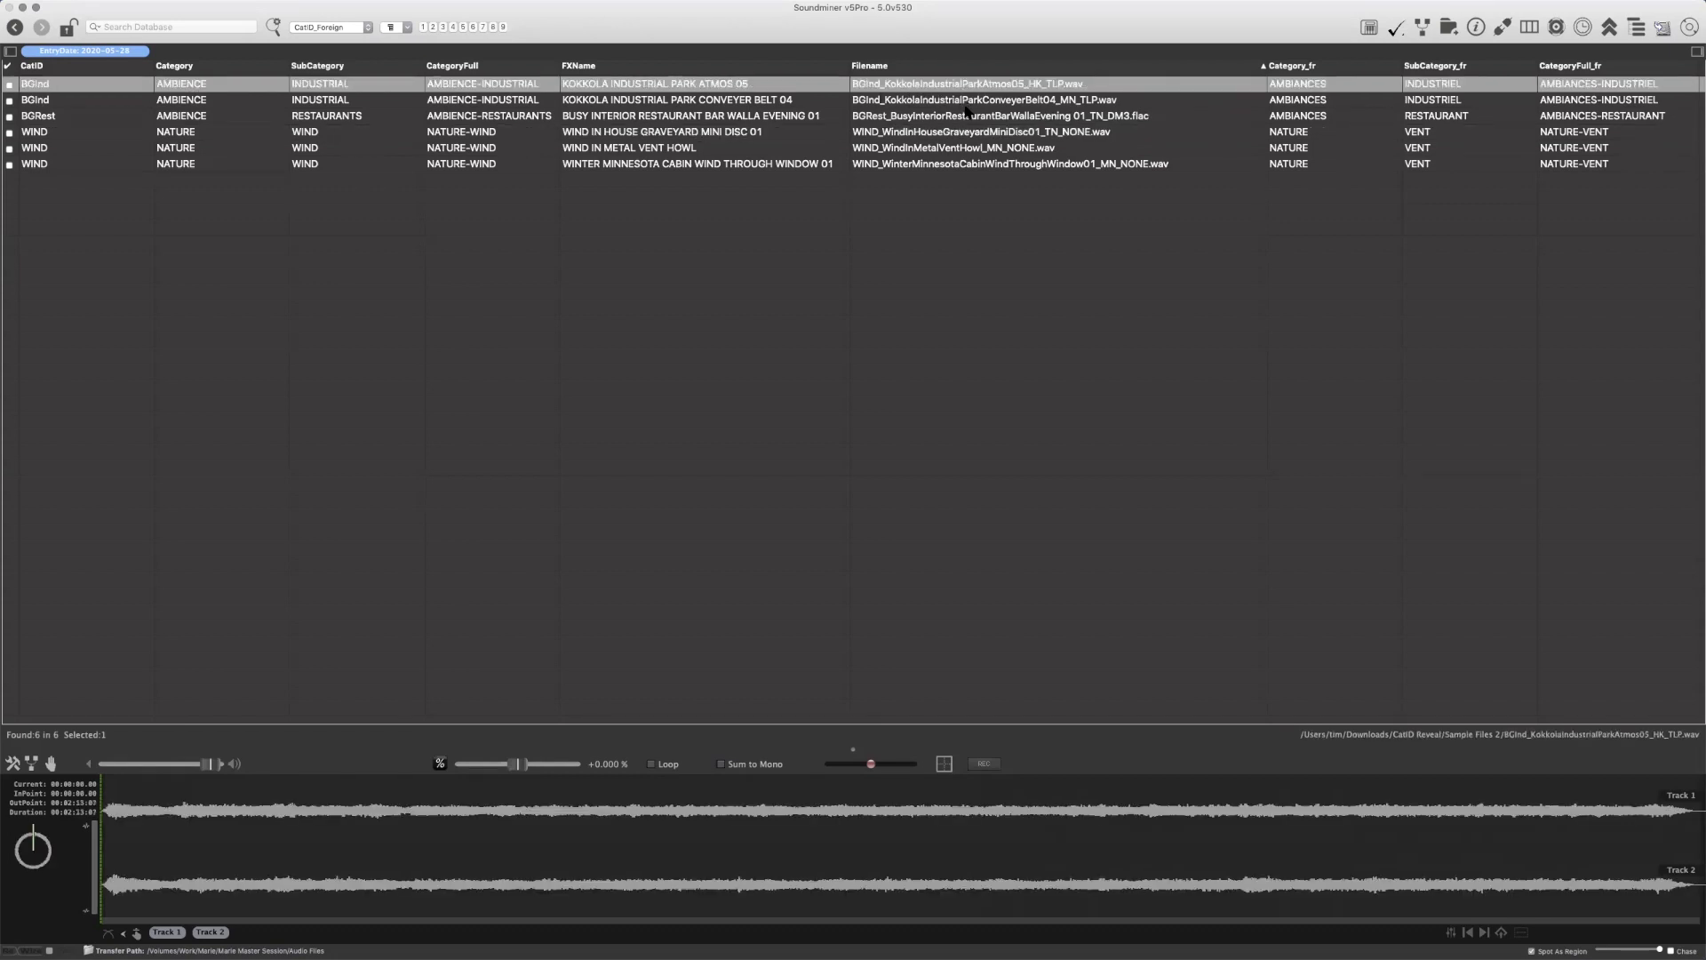
{"action": "key", "text": "Return"}
{"action": "key", "text": "Left"}
{"action": "key", "text": "Right"}
{"action": "key", "text": "Right"}
{"action": "key", "text": "Right"}
{"action": "key", "text": "Right"}
{"action": "key", "text": "Right"}
{"action": "type", "text": "us"}
{"action": "key", "text": "Return"}
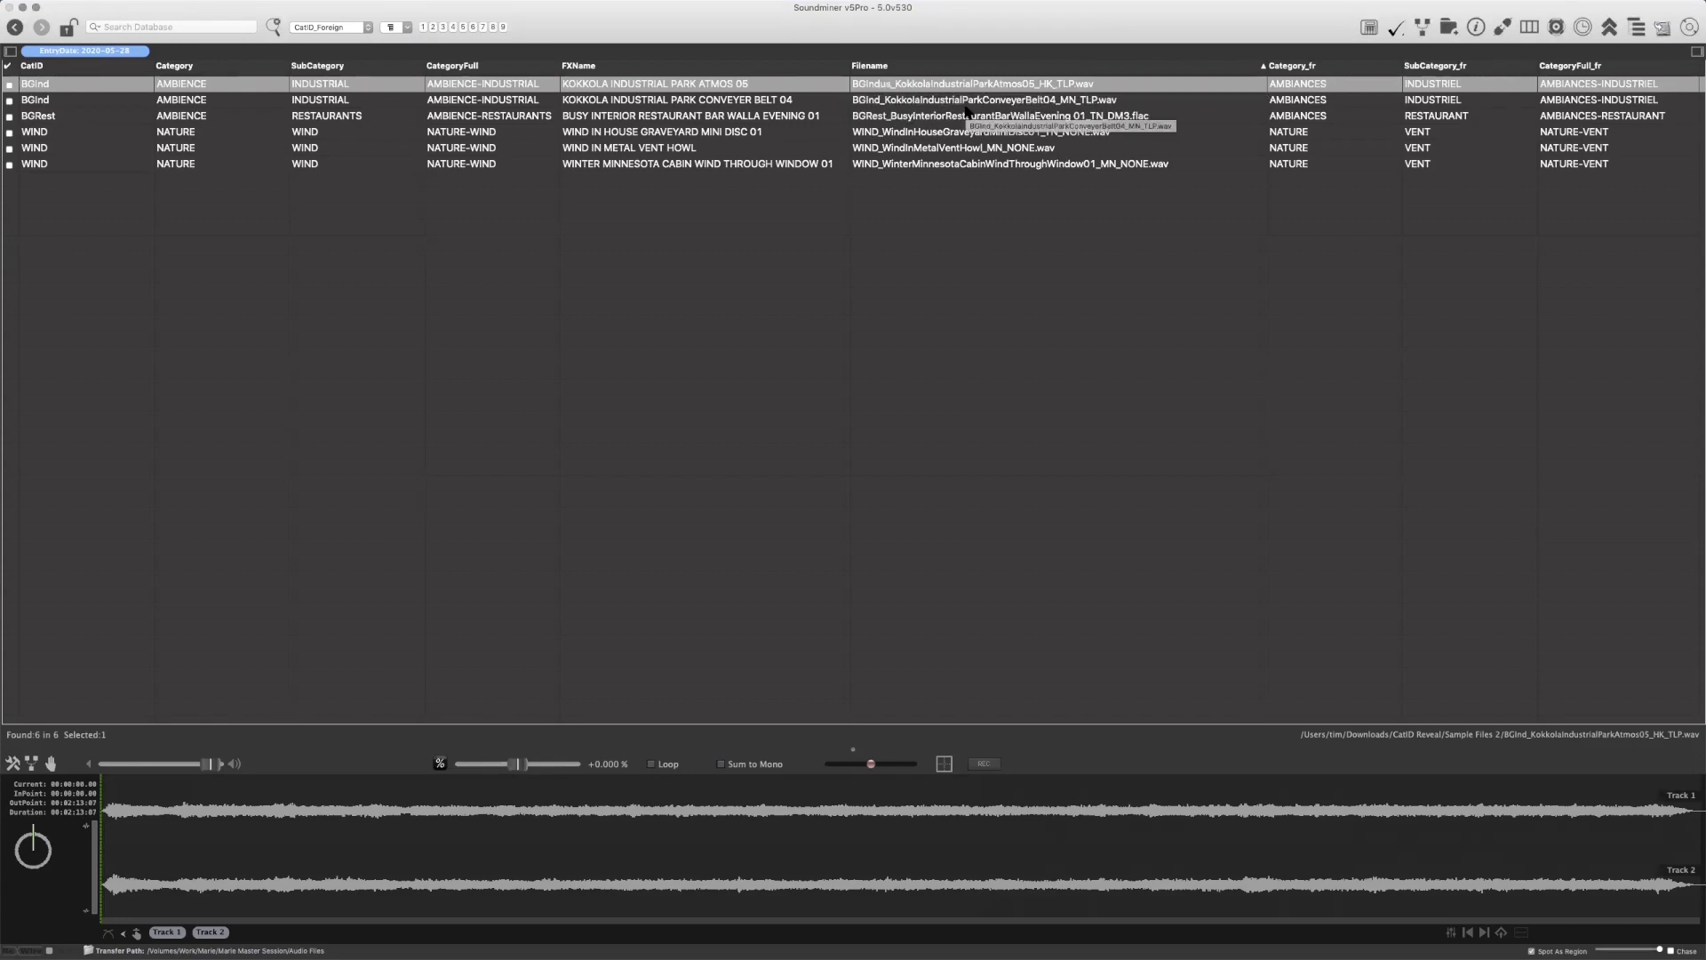
Try to run the AutoExpand CatID metadata script on the recording with the BGIndus prefix
{"action": "right_click", "coordinate": [902, 82]}
{"action": "mouse_move", "coordinate": [973, 171]}
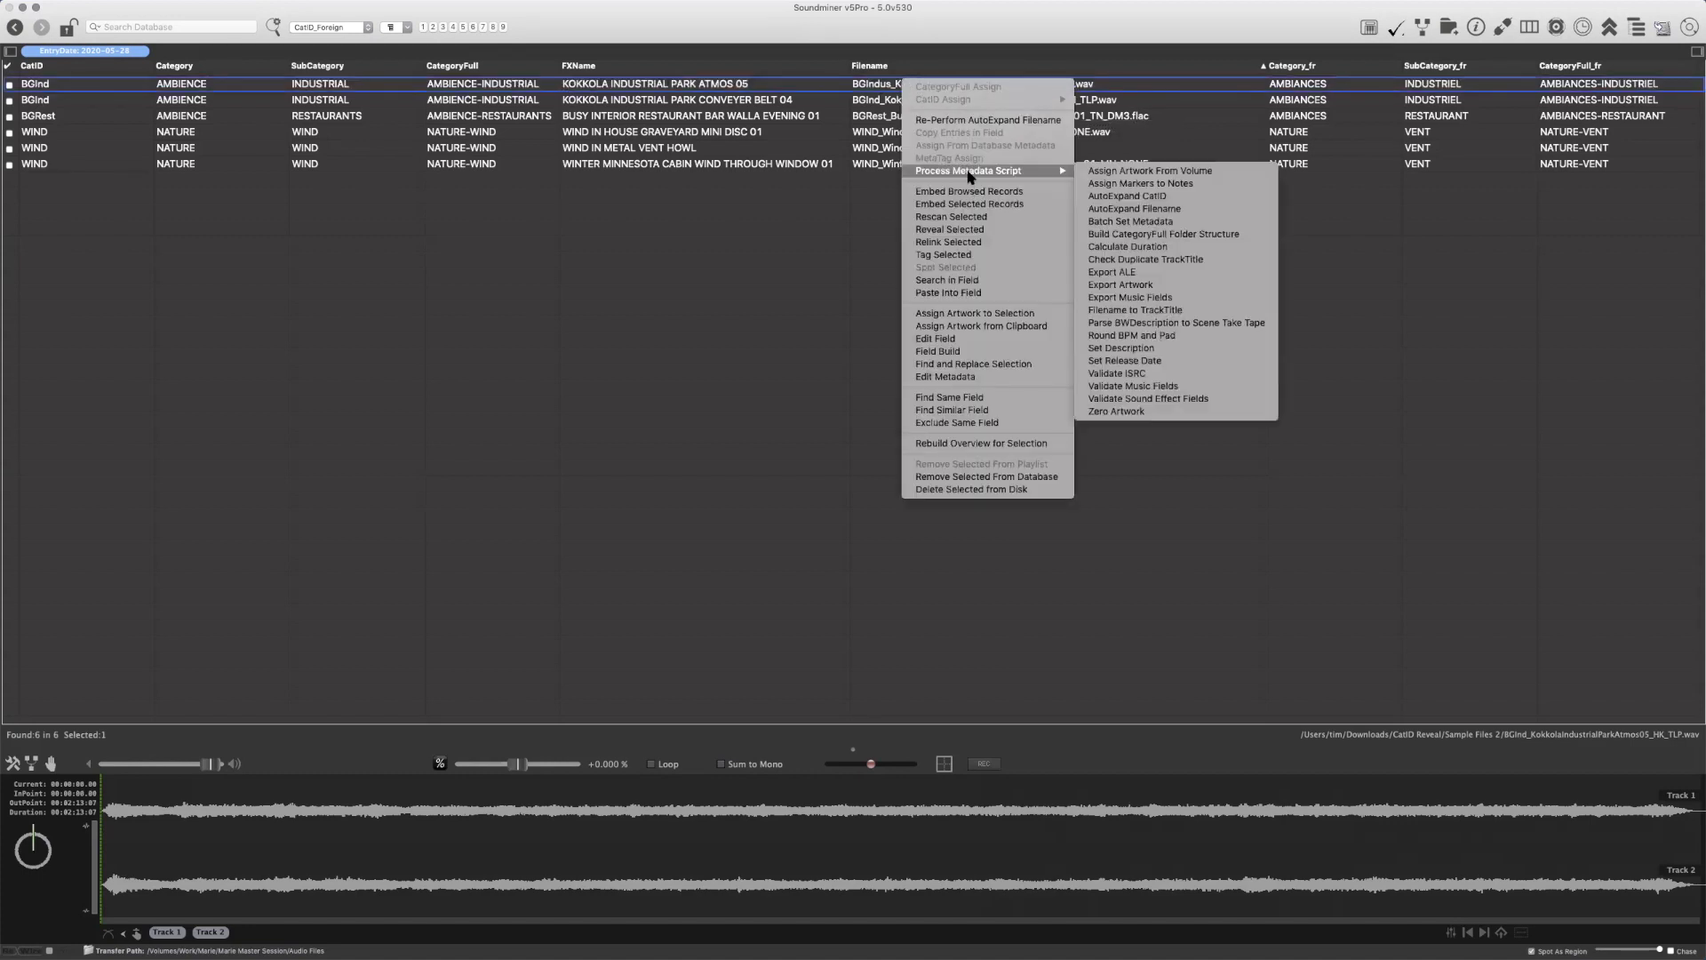
{"action": "left_click", "coordinate": [1134, 201]}
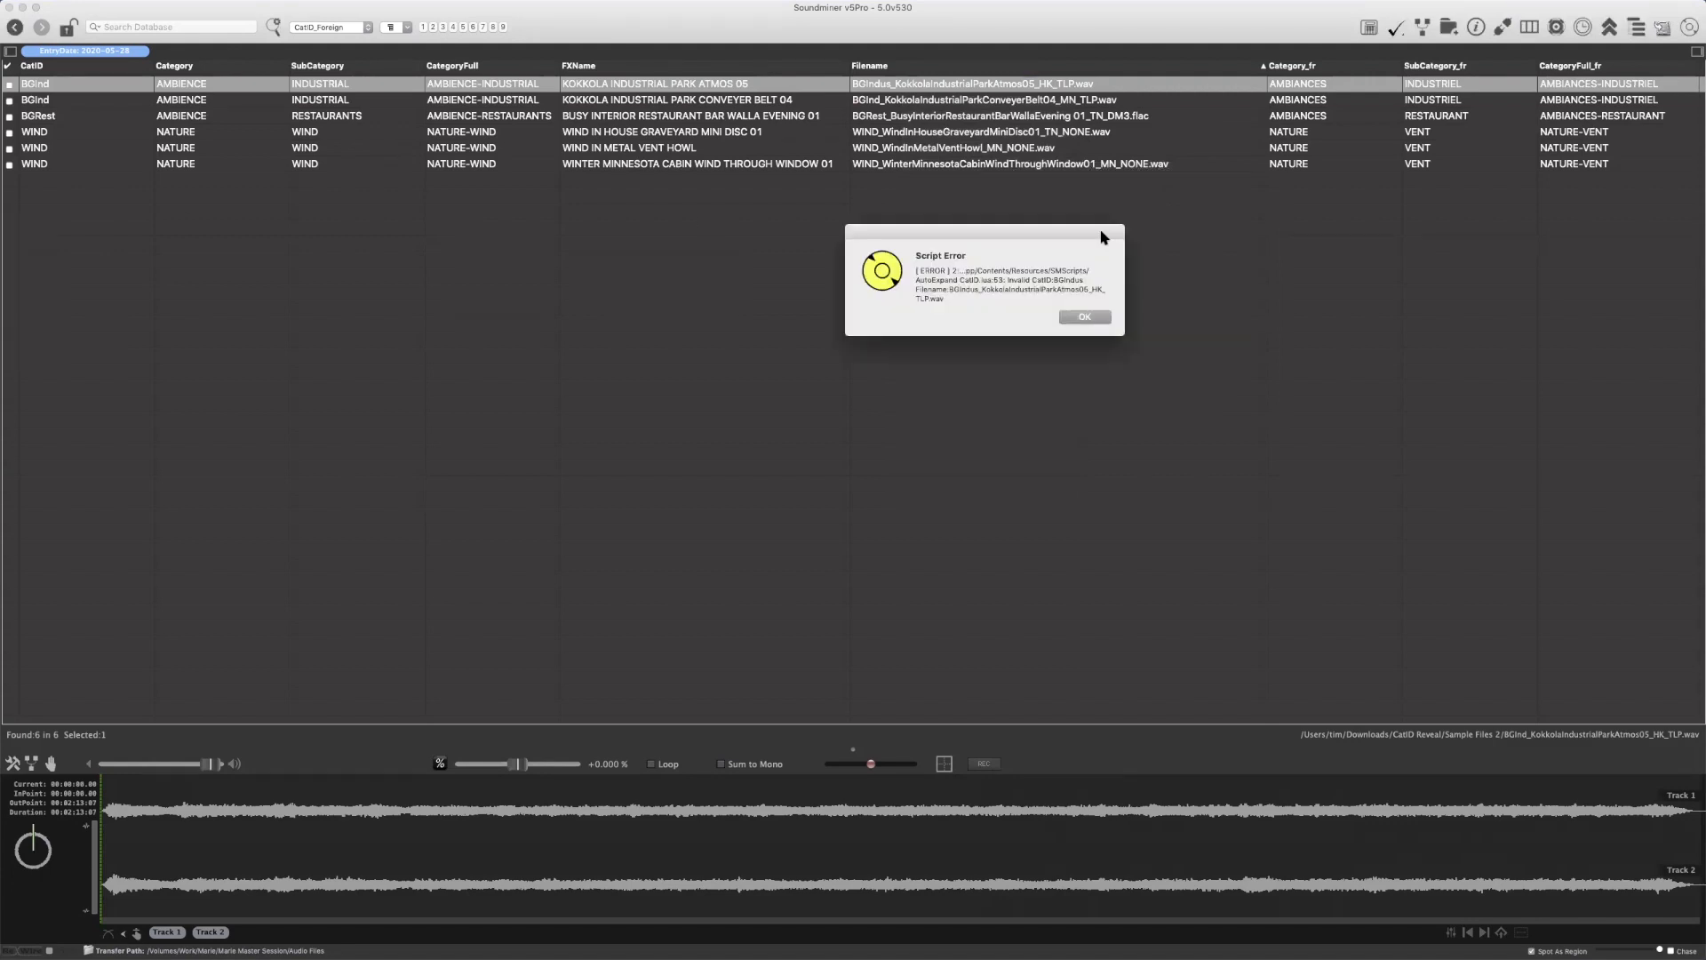
{"action": "left_click_drag", "start_coordinate": [1020, 236], "coordinate": [825, 258]}
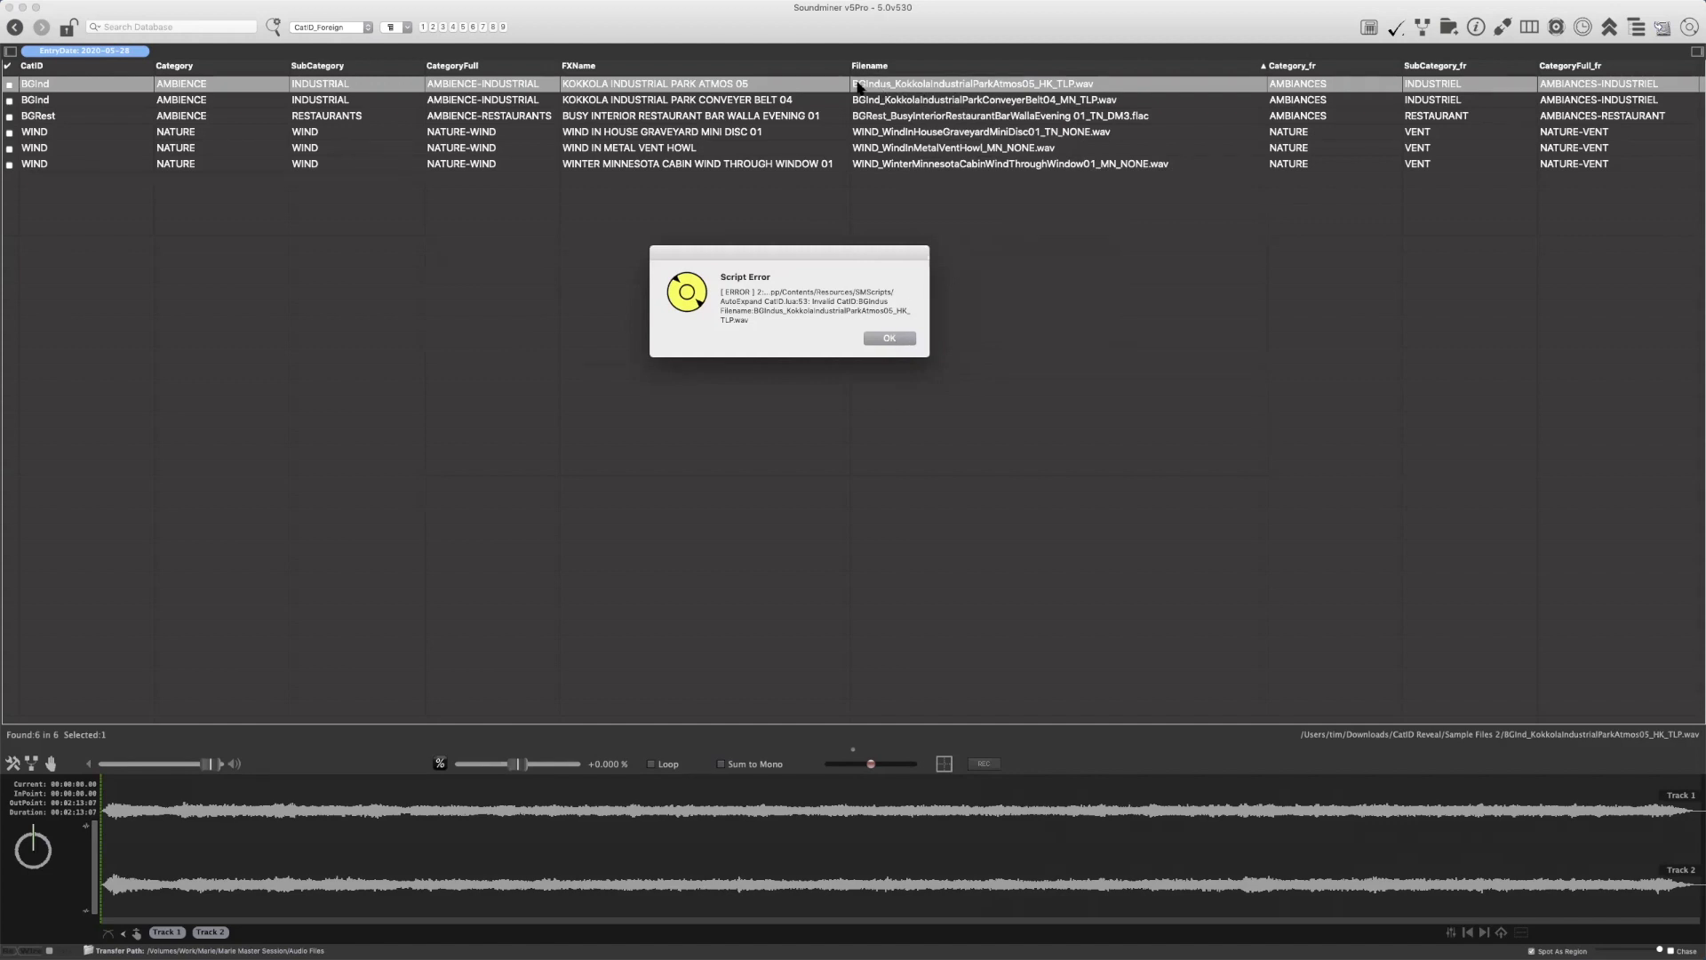
{"action": "left_click", "coordinate": [909, 341]}
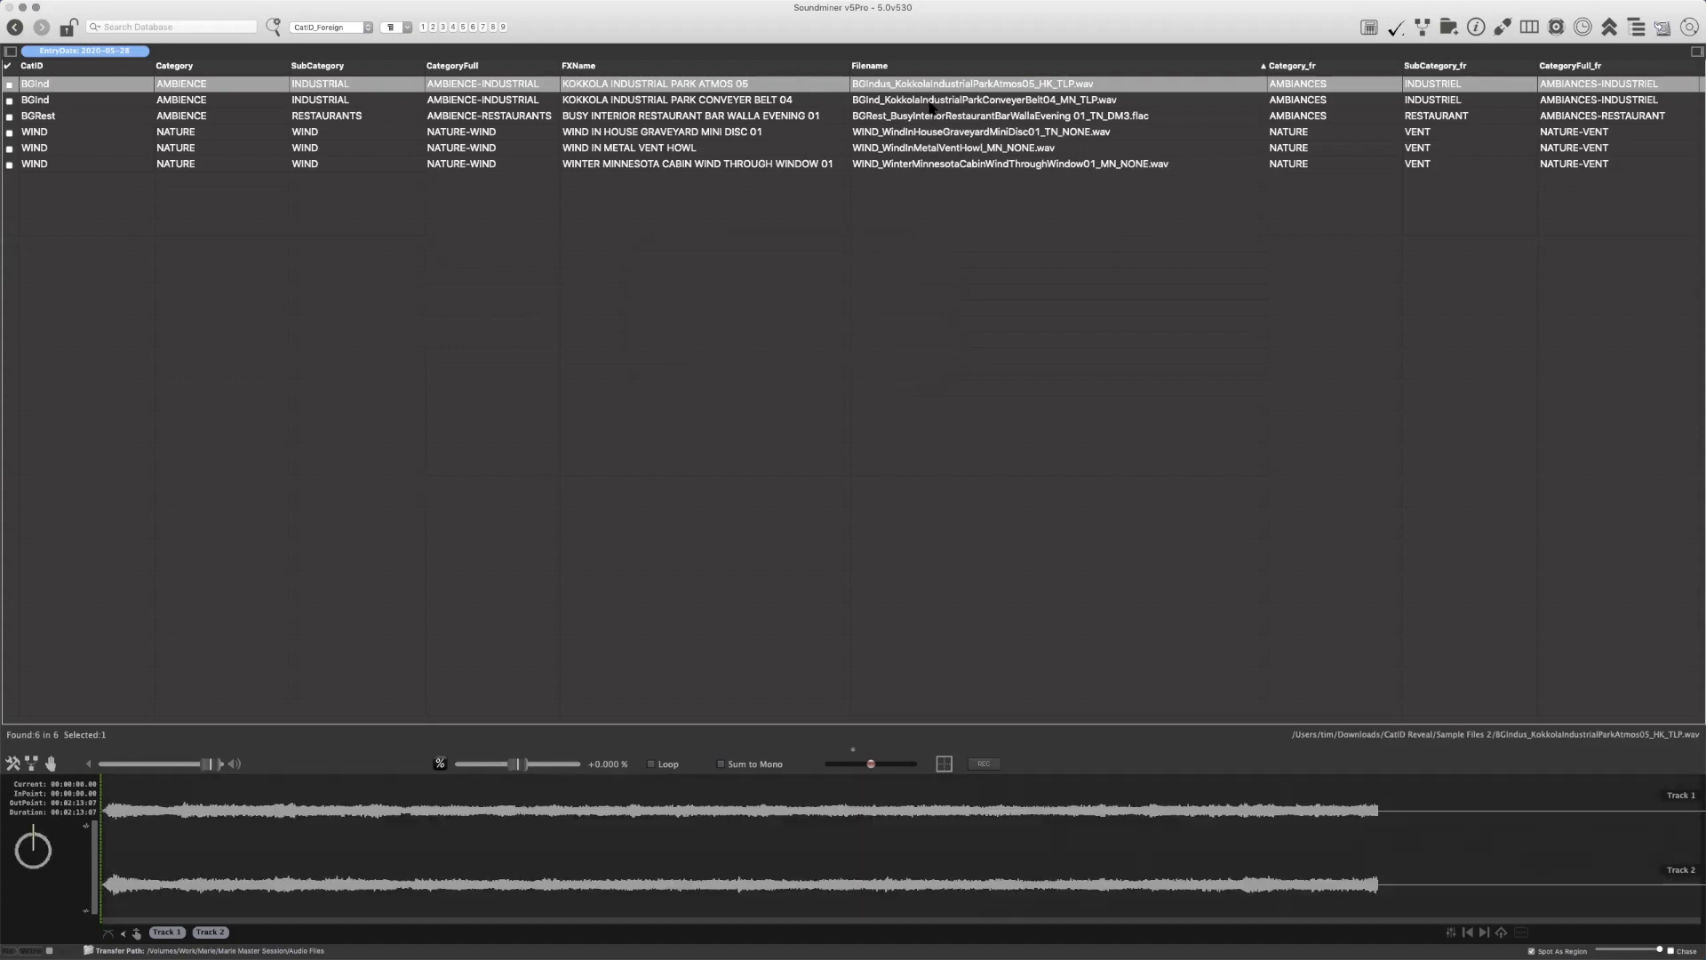
Restore the BGInd prefix in the Kokkola industrial park atmos recording's filename
{"action": "double_click", "coordinate": [979, 83]}
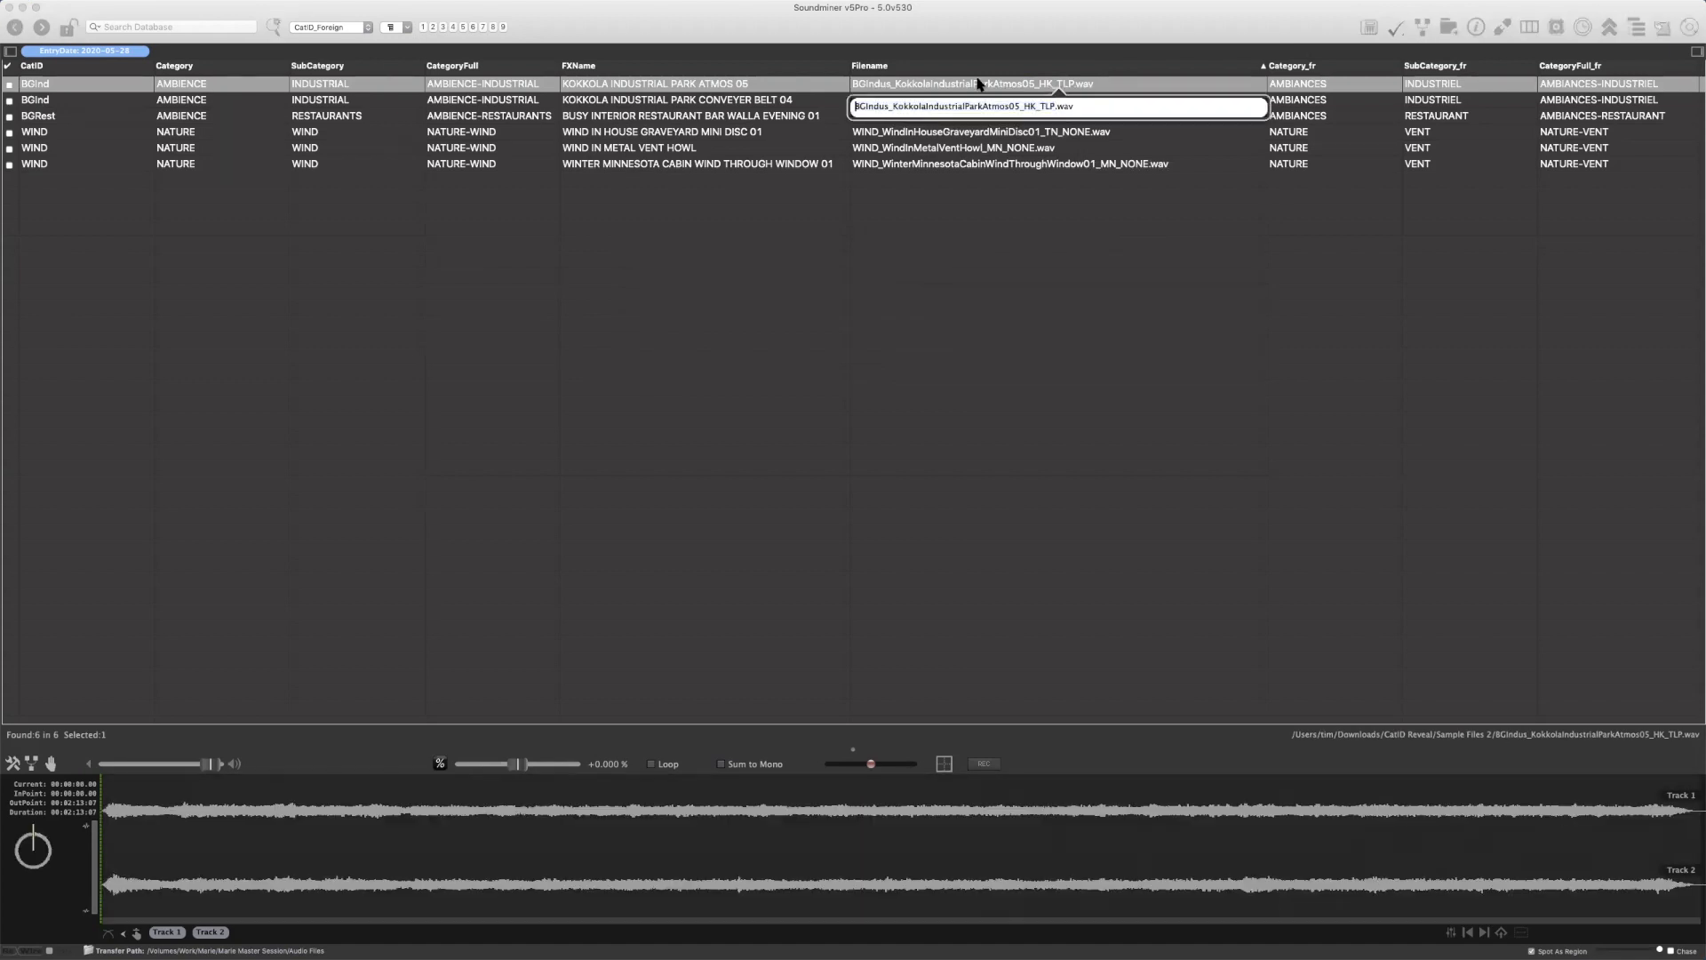
{"action": "key", "text": "Right"}
{"action": "key", "text": "BackSpace"}
{"action": "key", "text": "BackSpace"}
{"action": "key", "text": "Return"}
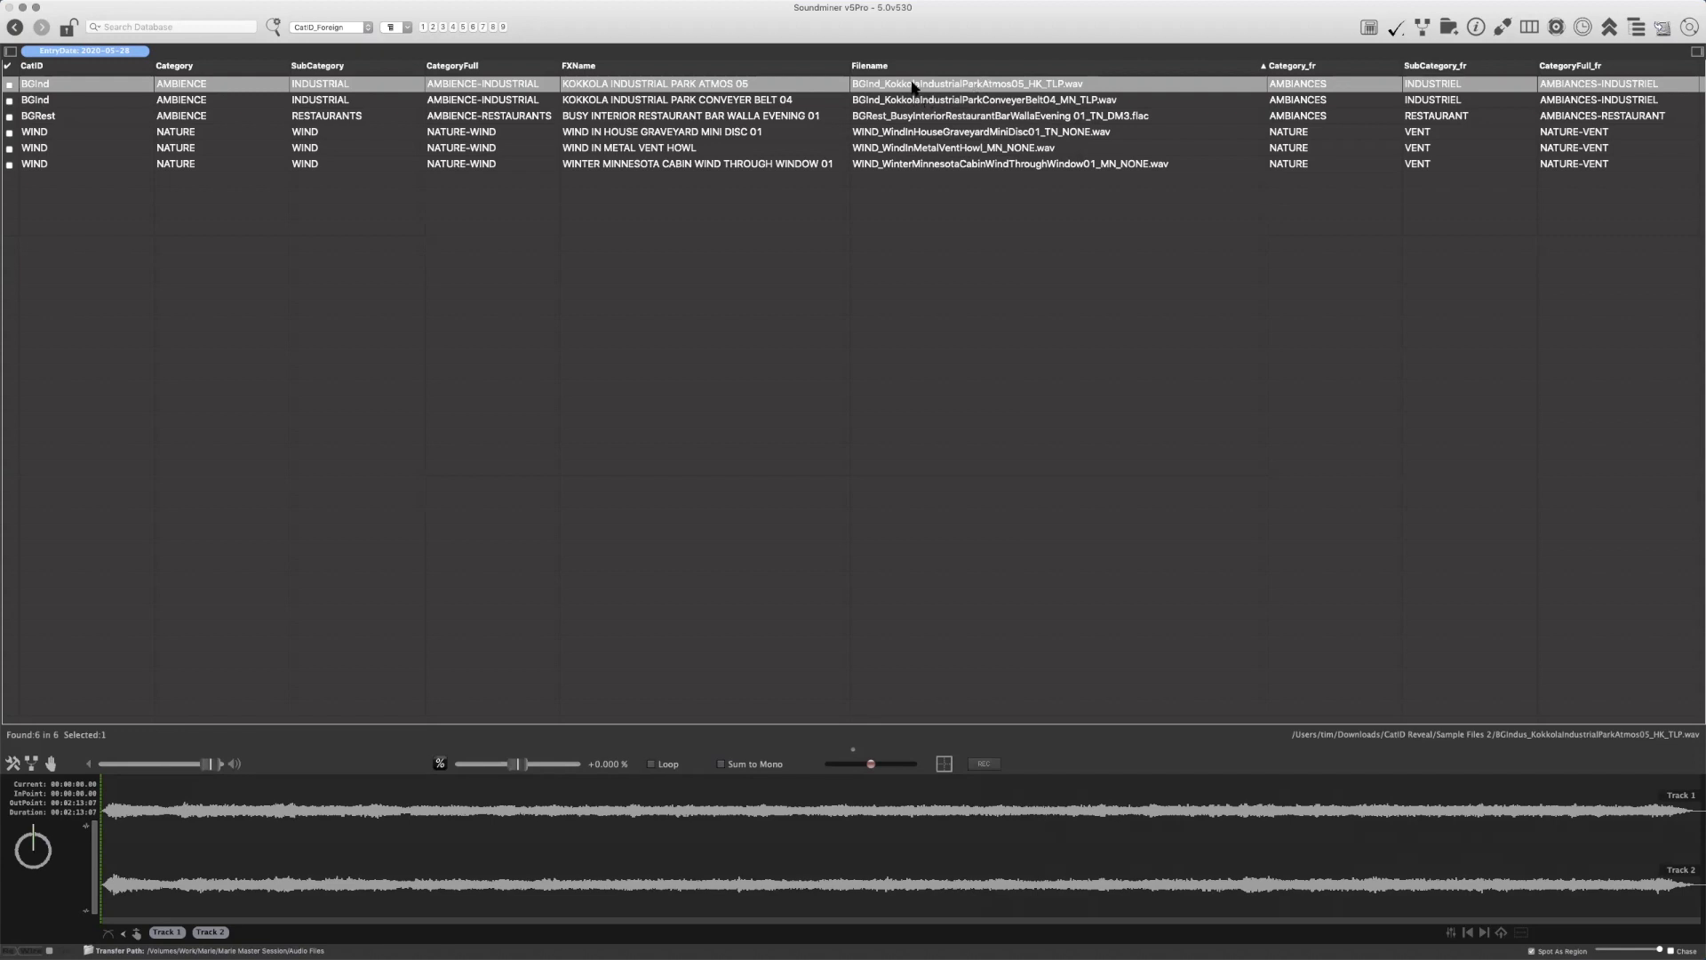
Run the AutoExpand Filename metadata script on all six recordings and display their Designer and Show columns
{"action": "key", "text": "super+a"}
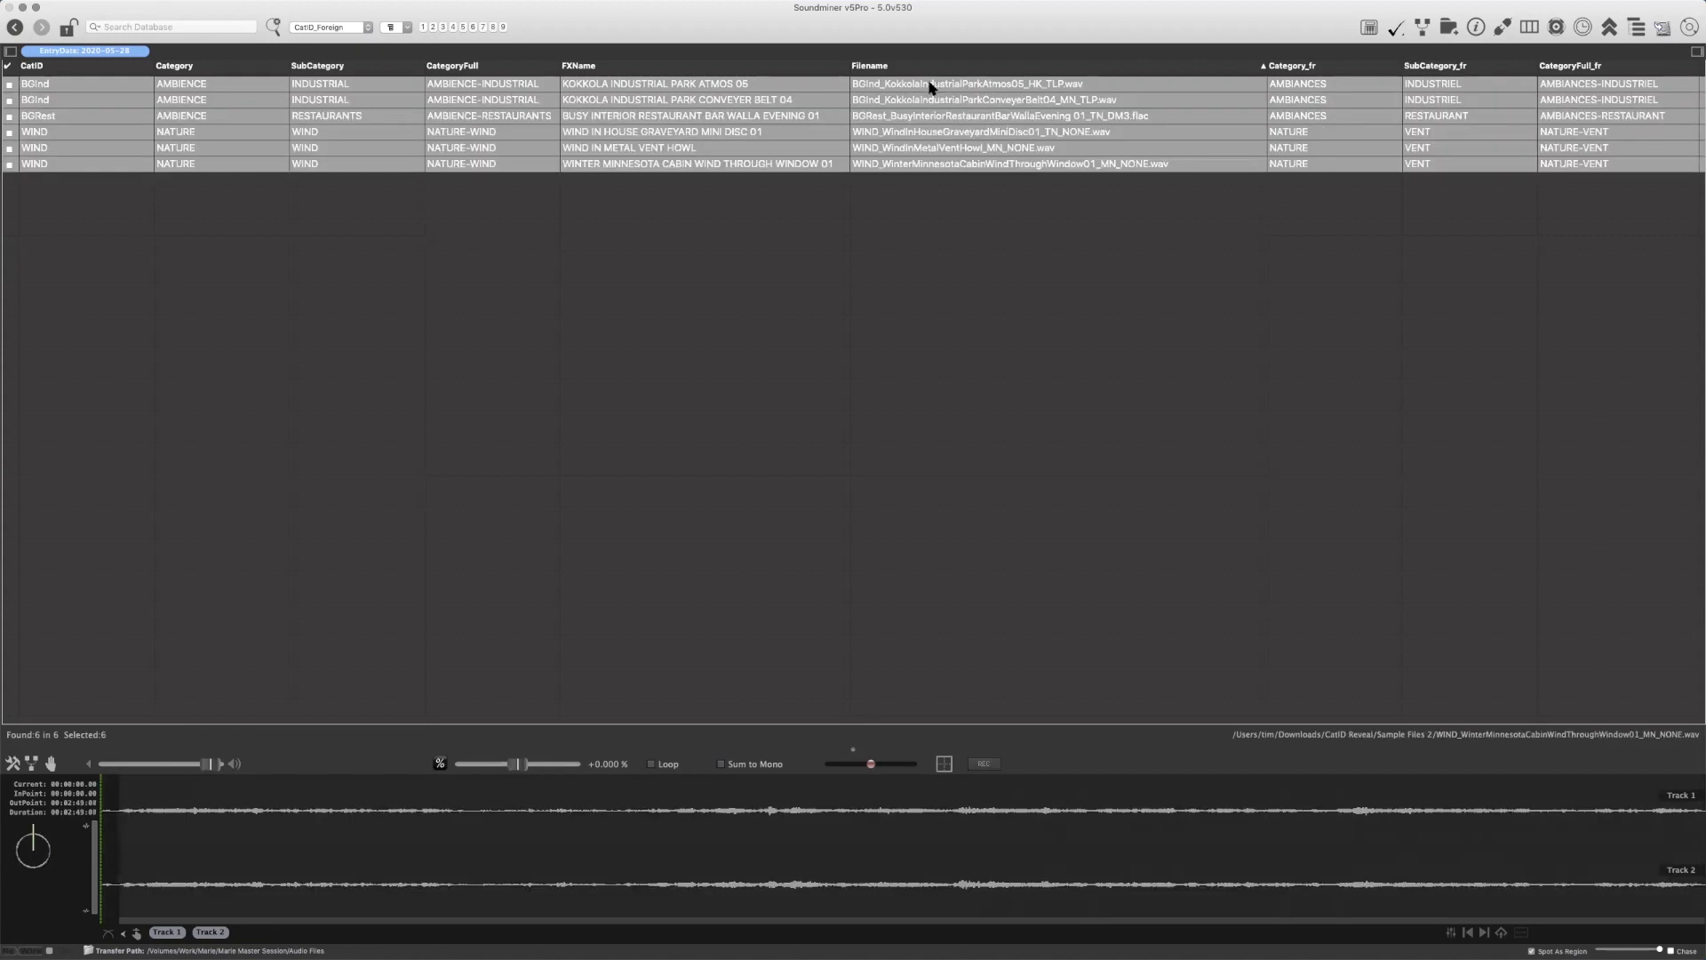
{"action": "right_click", "coordinate": [926, 86]}
{"action": "mouse_move", "coordinate": [955, 173]}
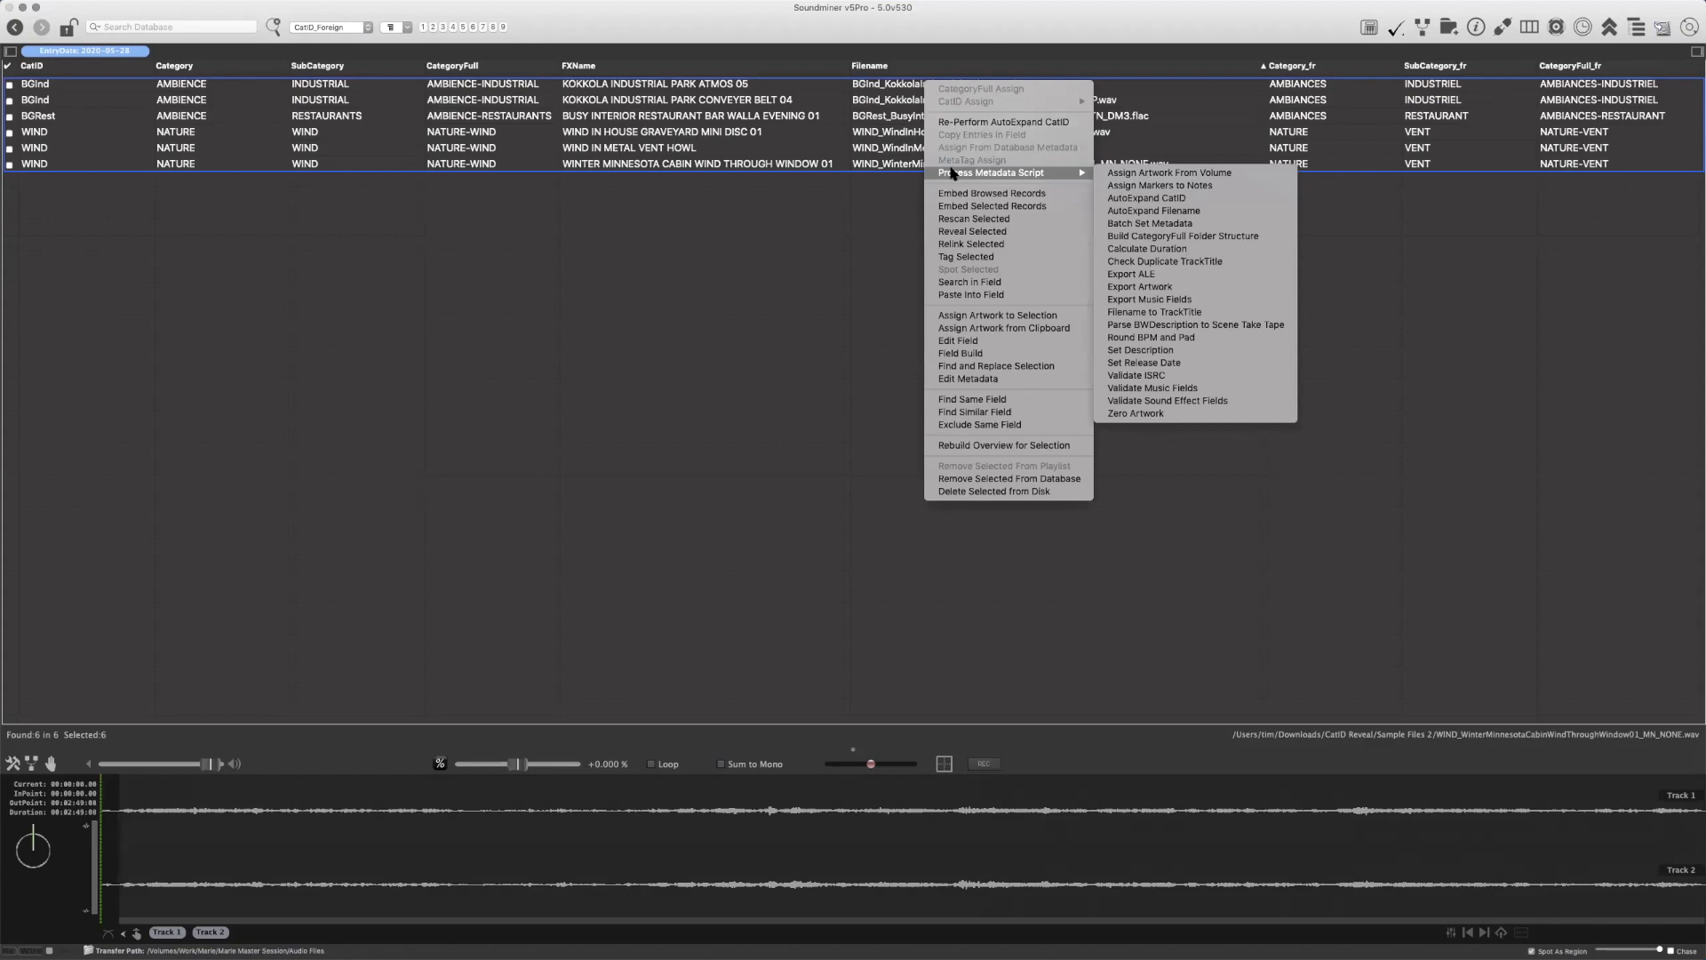
{"action": "left_click", "coordinate": [1185, 212]}
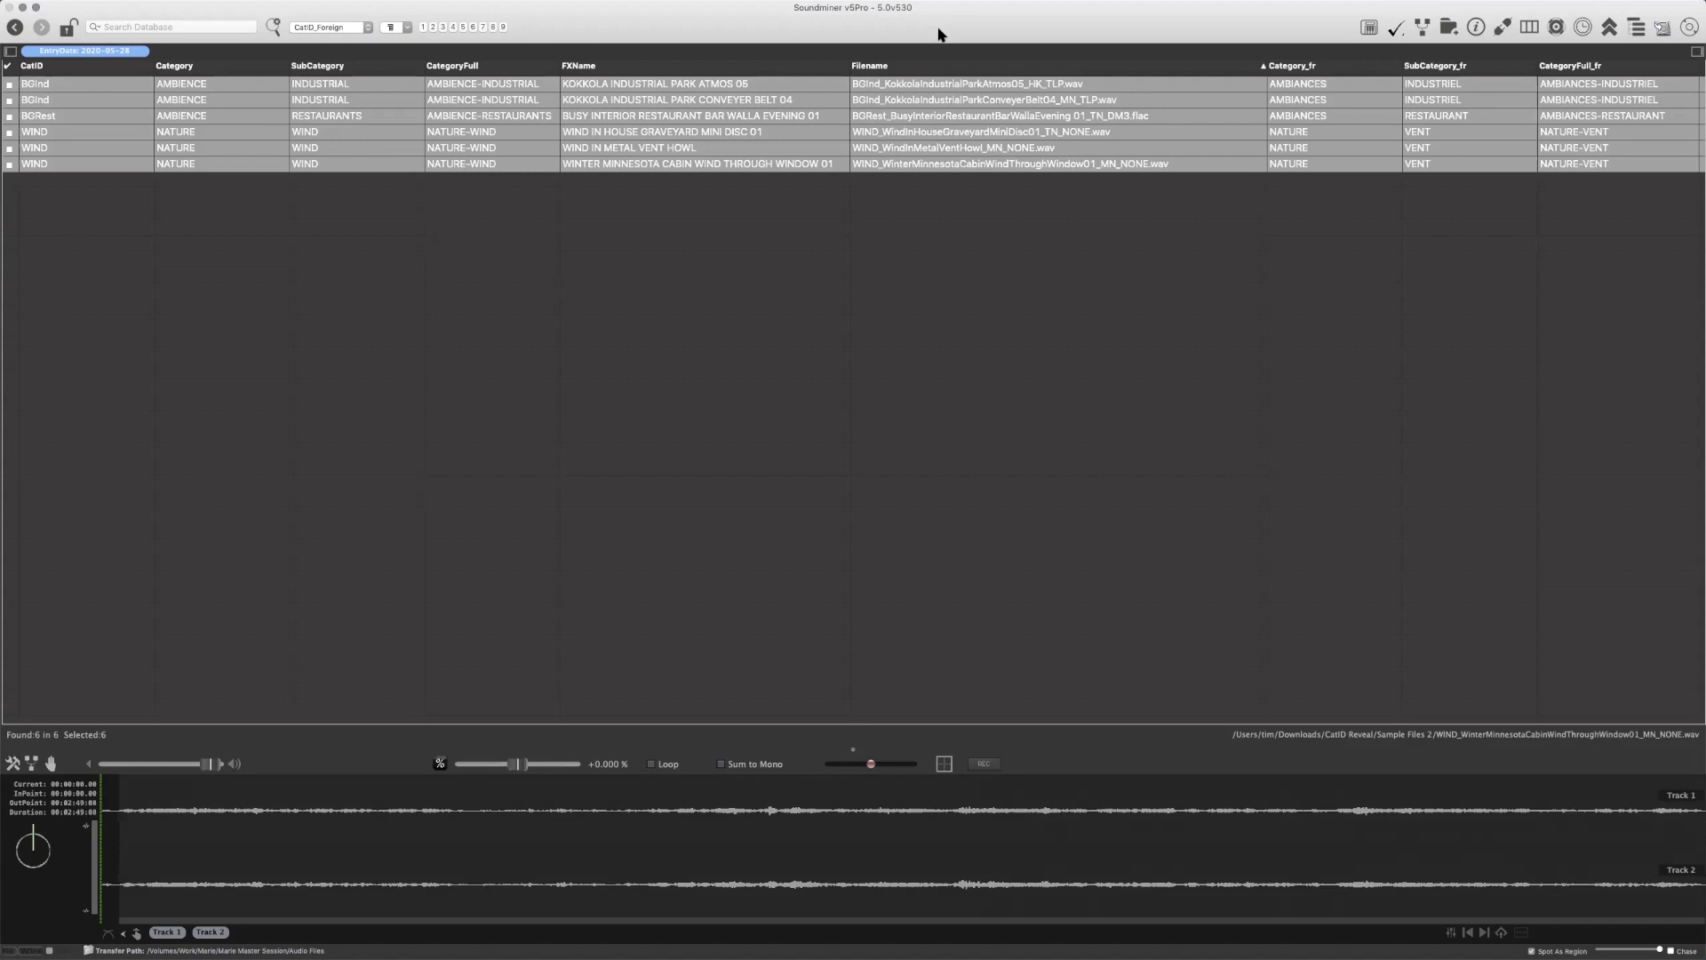
{"action": "key", "text": "super+1"}
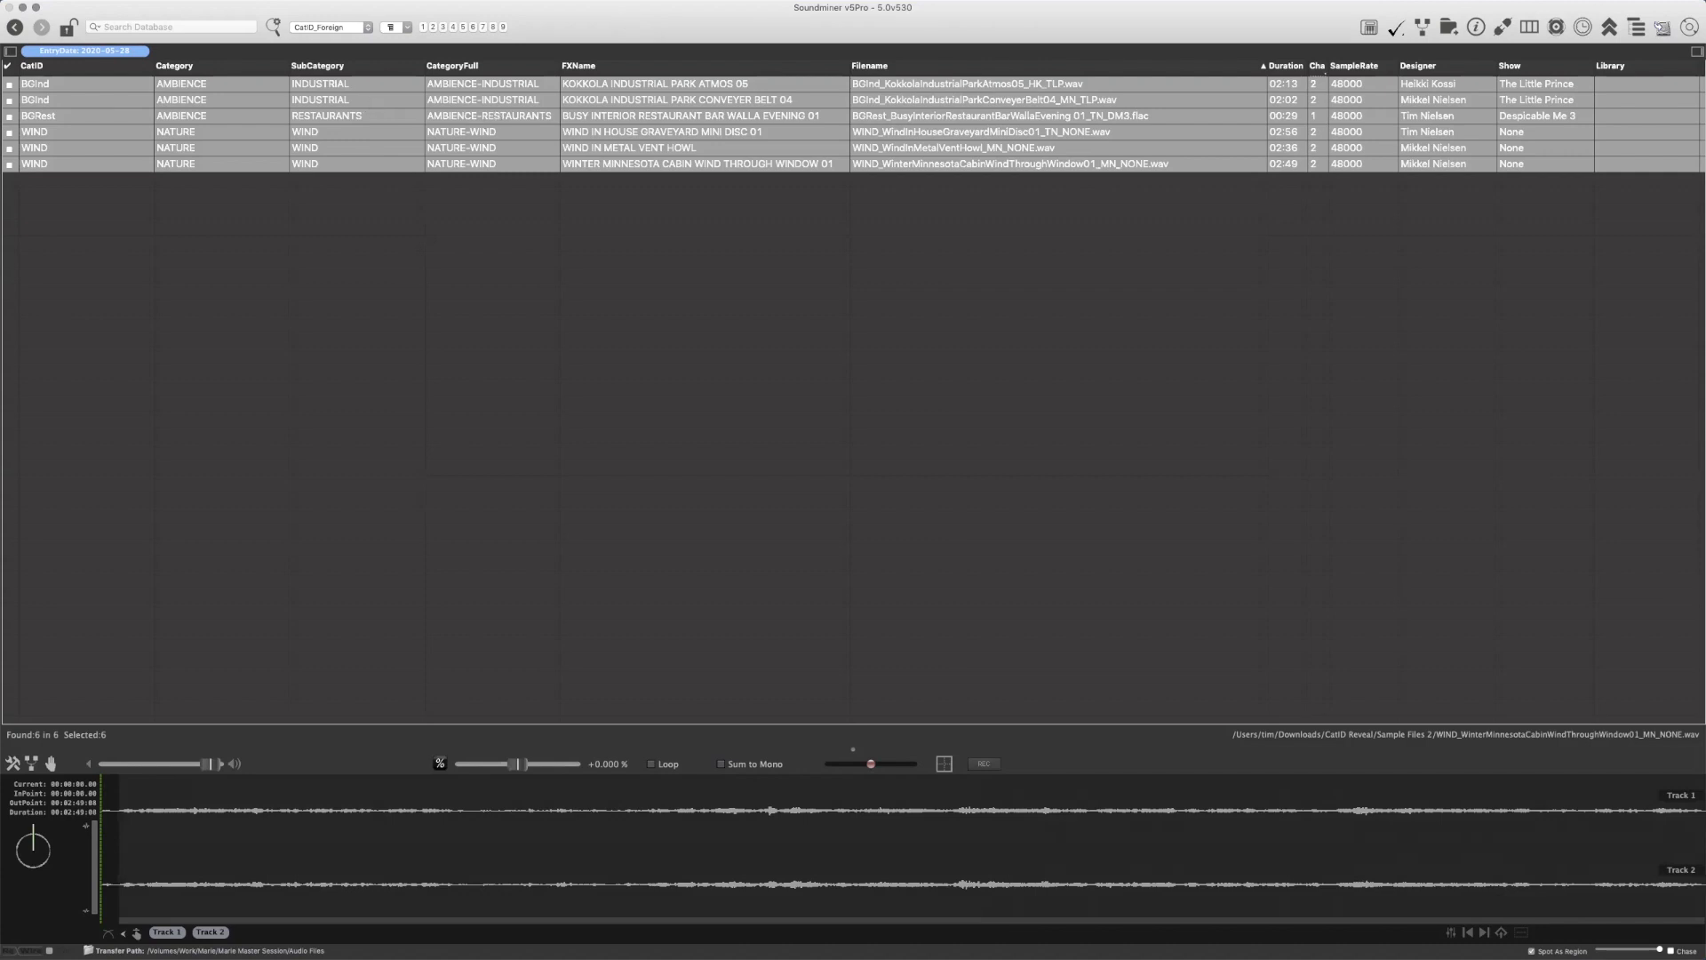
Start mirroring the six recordings, with FLAC (Lossless Compression) as the final file type and the source sample rate and bit depth
{"action": "key", "text": "ctrl+Left"}
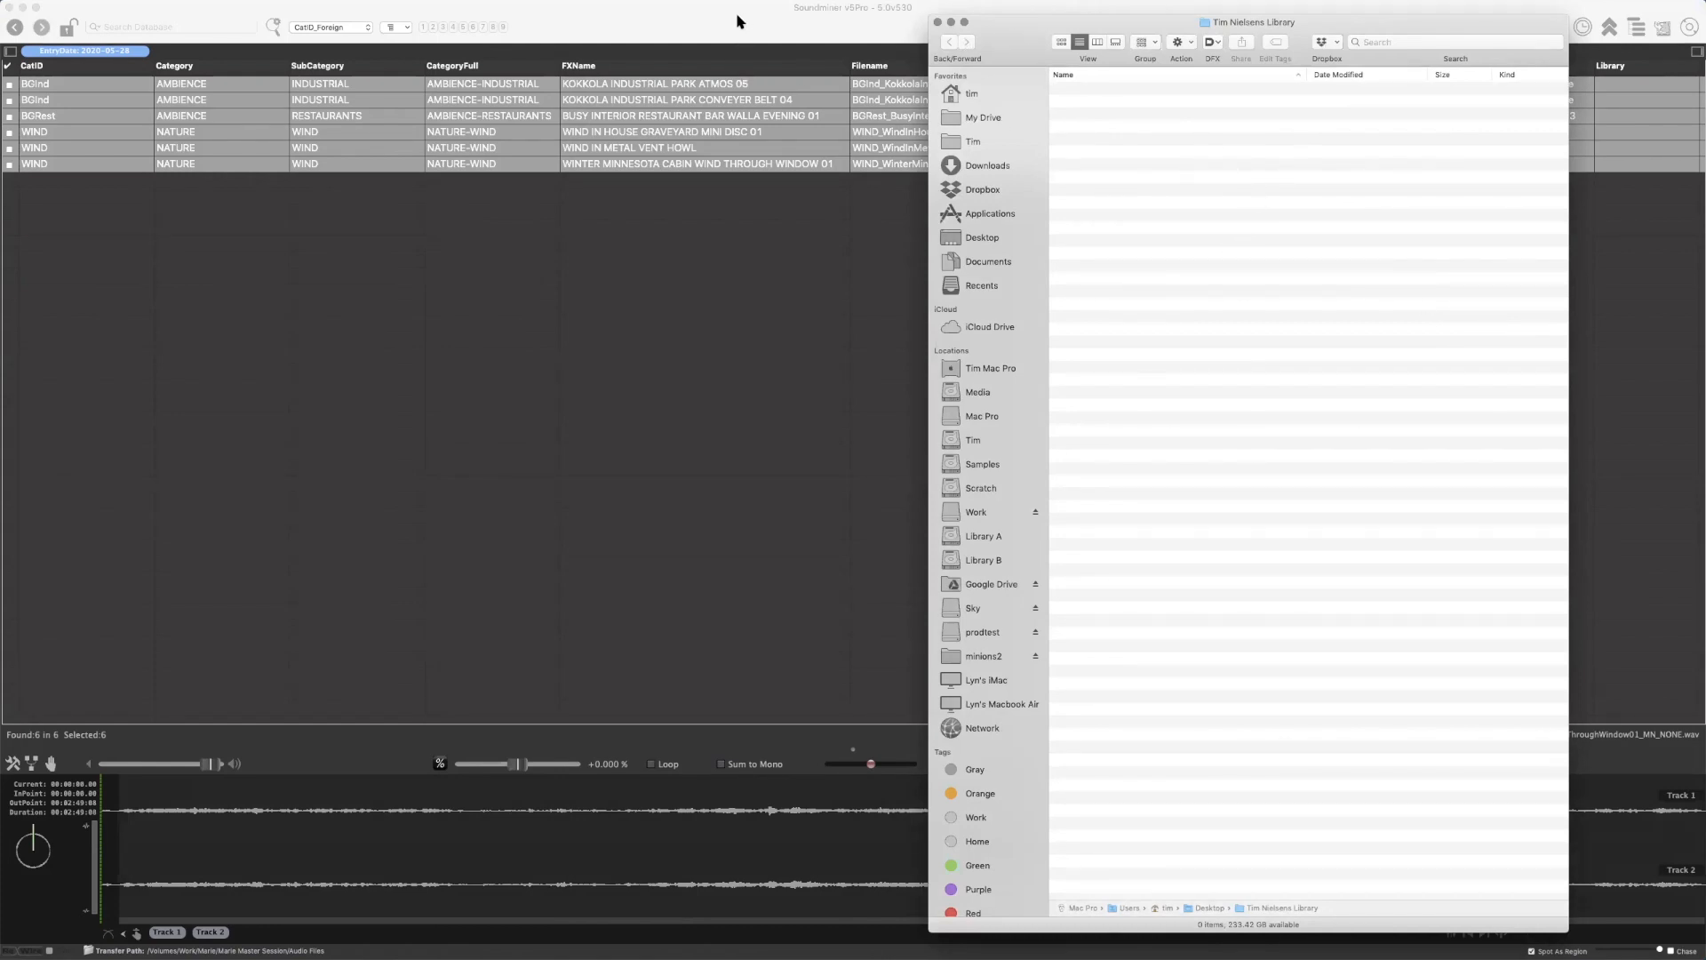
{"action": "left_click", "coordinate": [704, 25]}
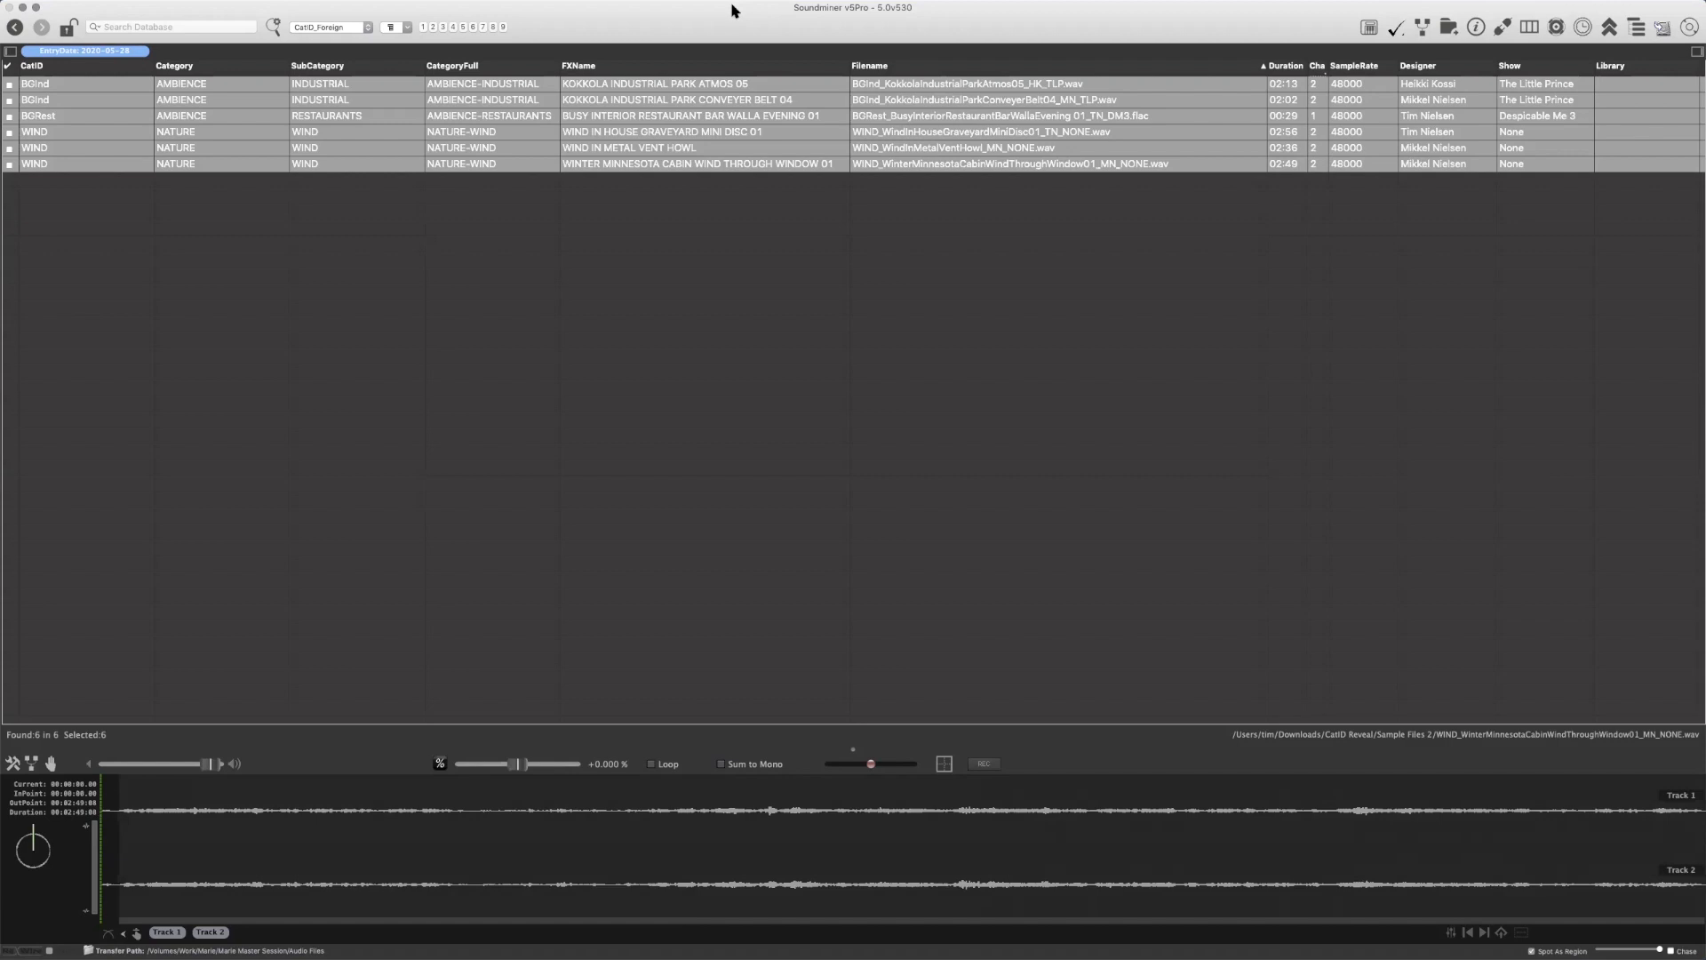
{"action": "key", "text": "super+m"}
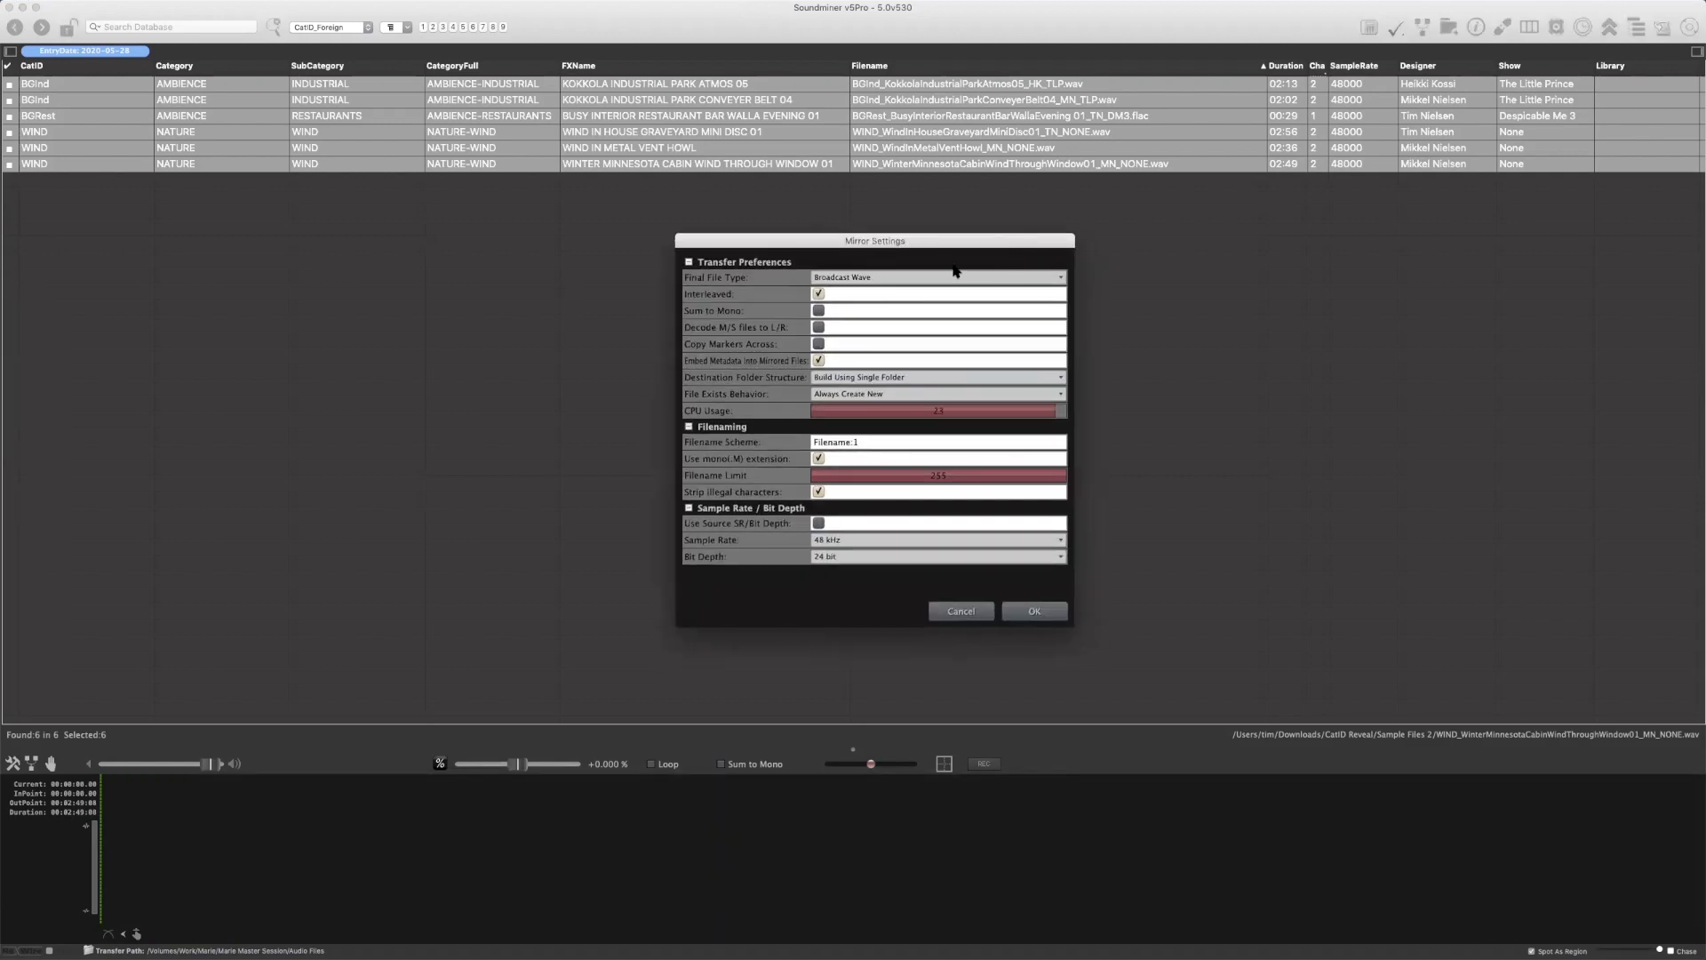
{"action": "left_click", "coordinate": [636, 235]}
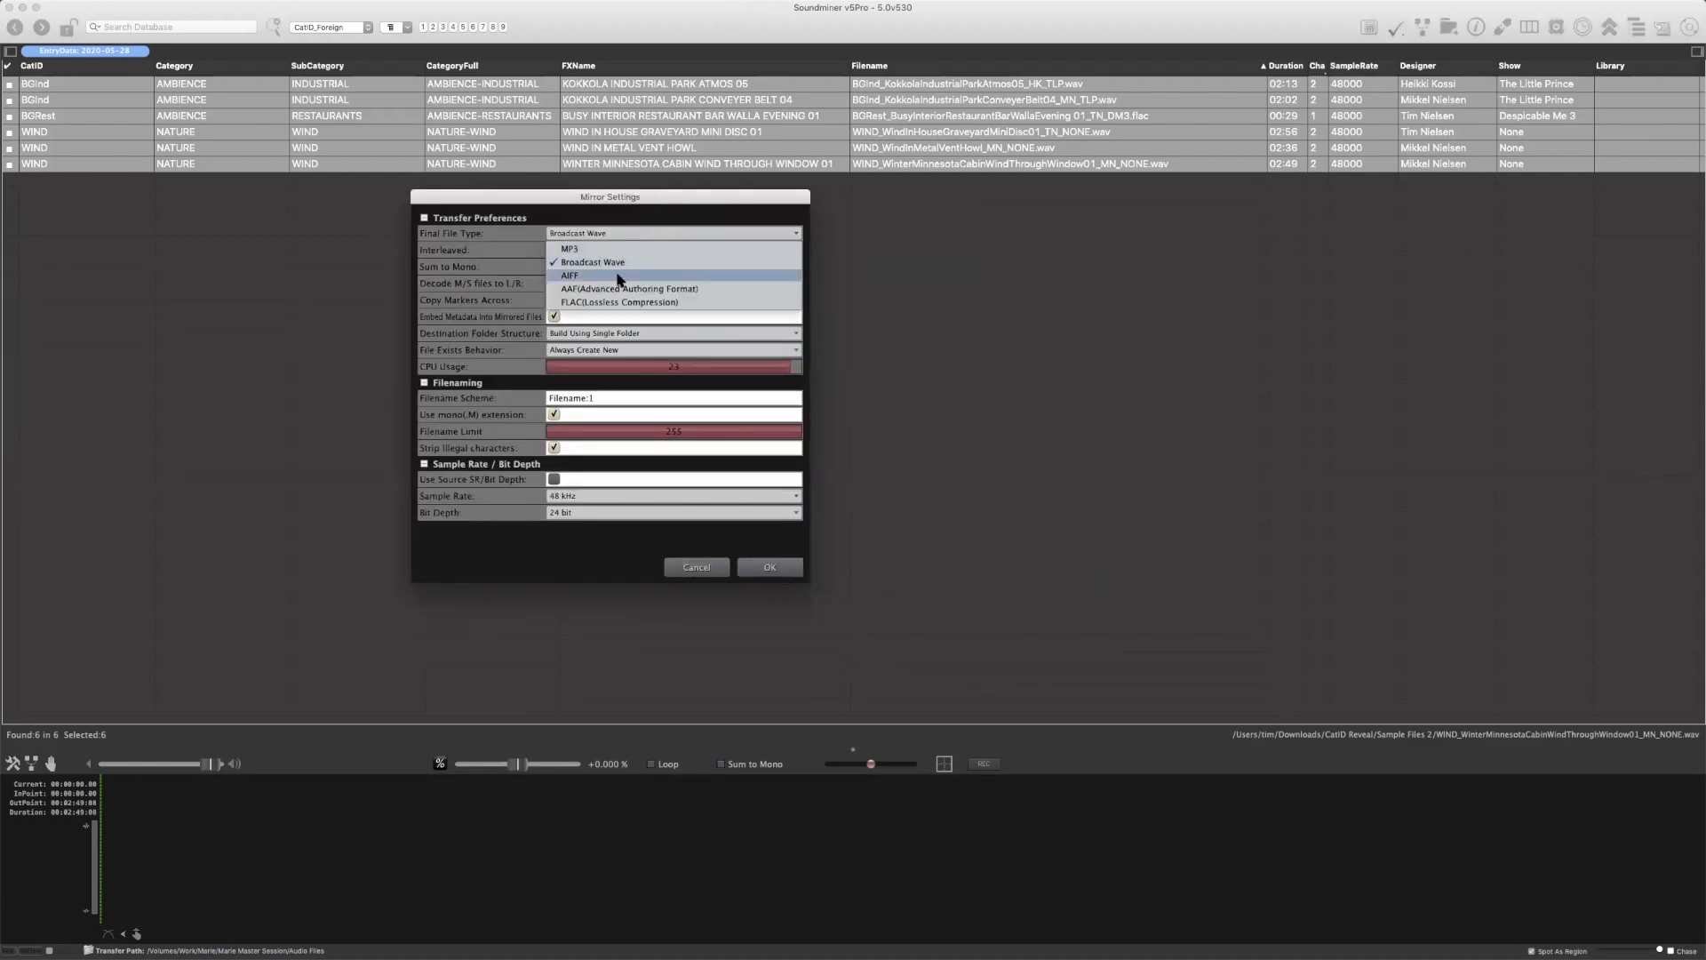
{"action": "left_click", "coordinate": [631, 303]}
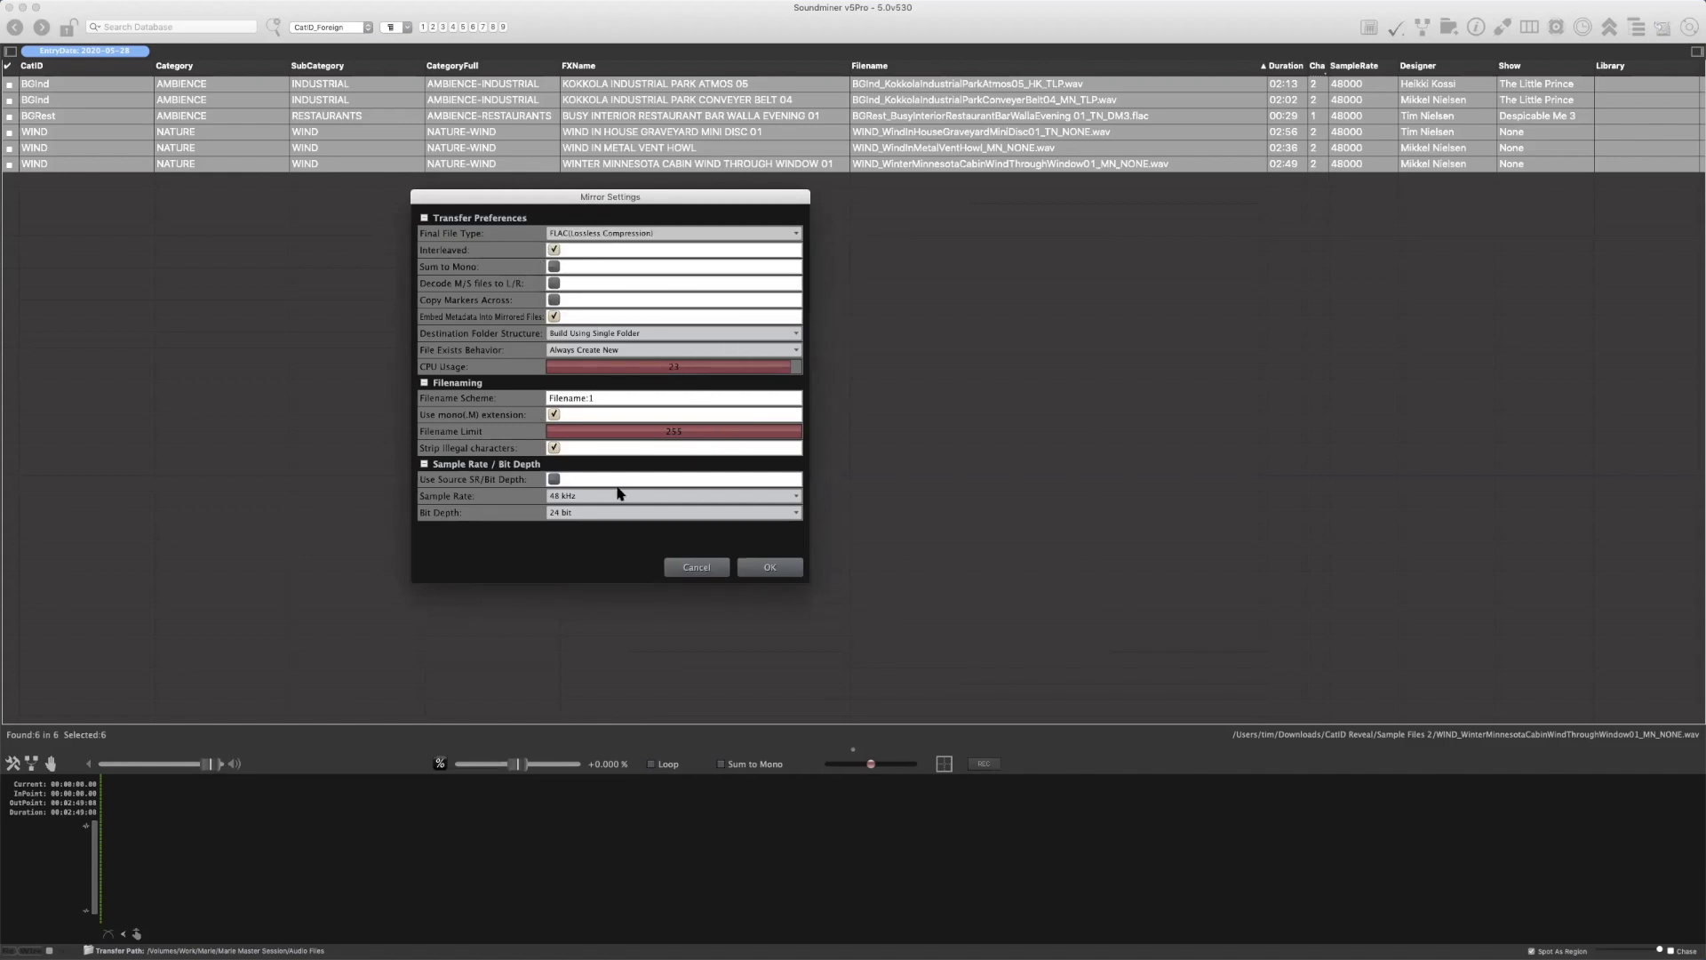
{"action": "left_click", "coordinate": [554, 479]}
Set the destination folder structure to category and subcategory folders, and mirror the recordings into the empty library folder on the Desktop
{"action": "left_click", "coordinate": [579, 335]}
{"action": "left_click", "coordinate": [640, 363]}
{"action": "left_click_drag", "start_coordinate": [680, 197], "coordinate": [386, 204]}
{"action": "left_click", "coordinate": [503, 571]}
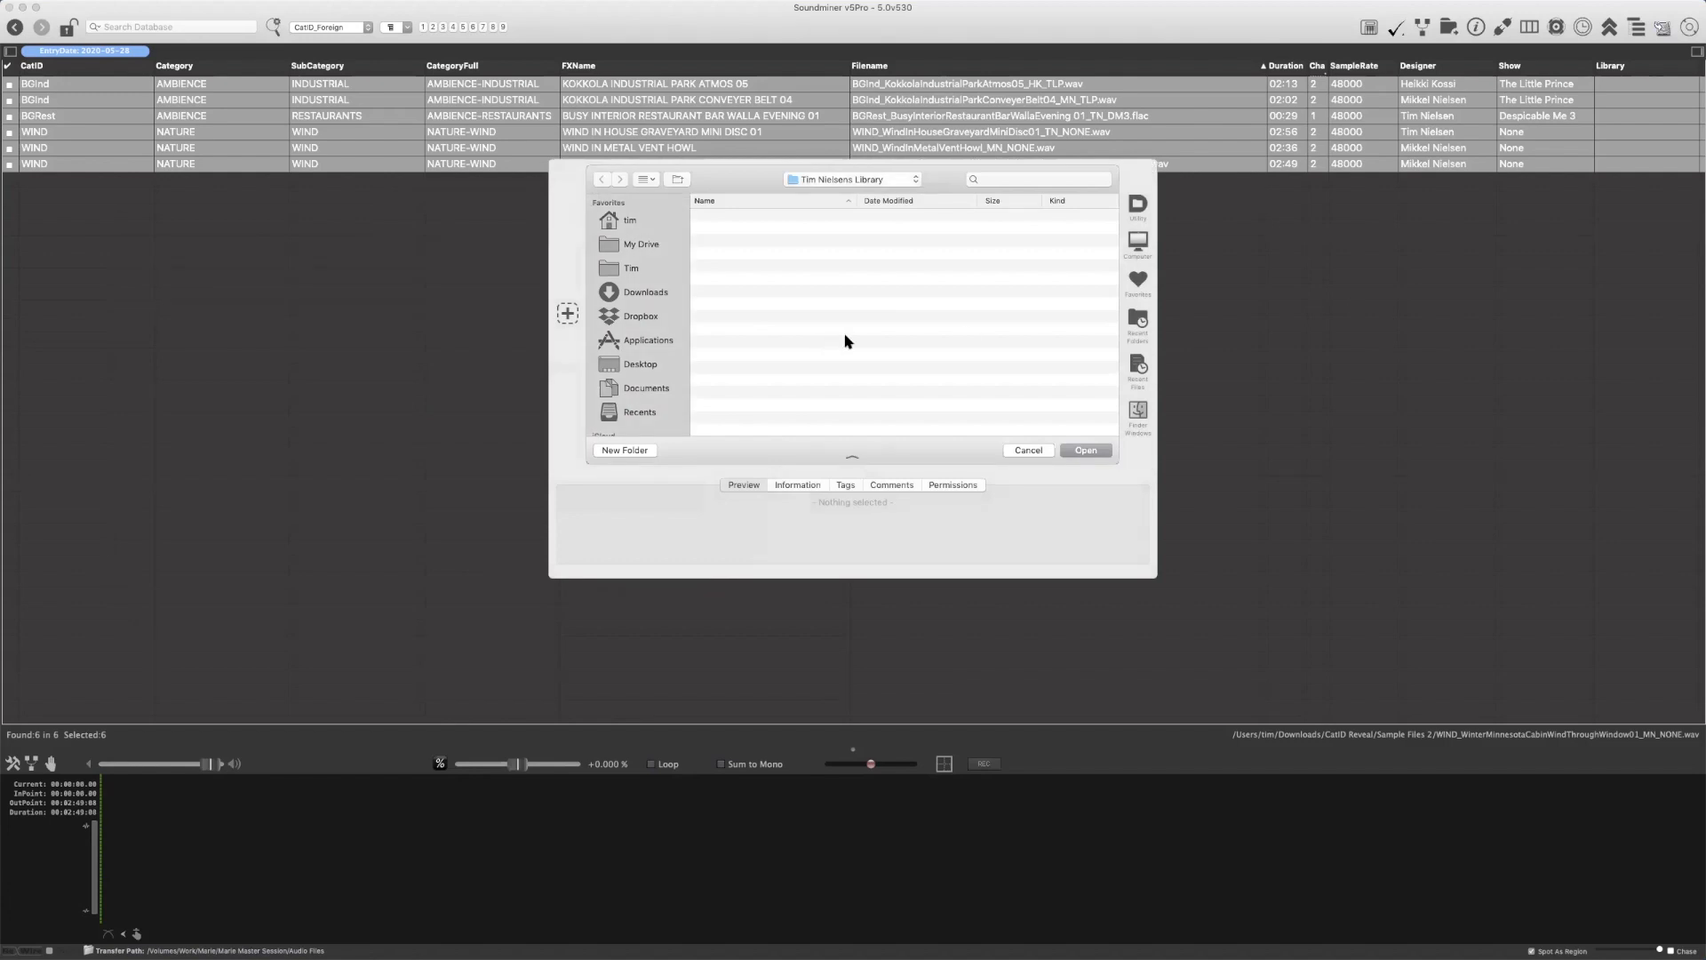
{"action": "left_click", "coordinate": [1100, 451]}
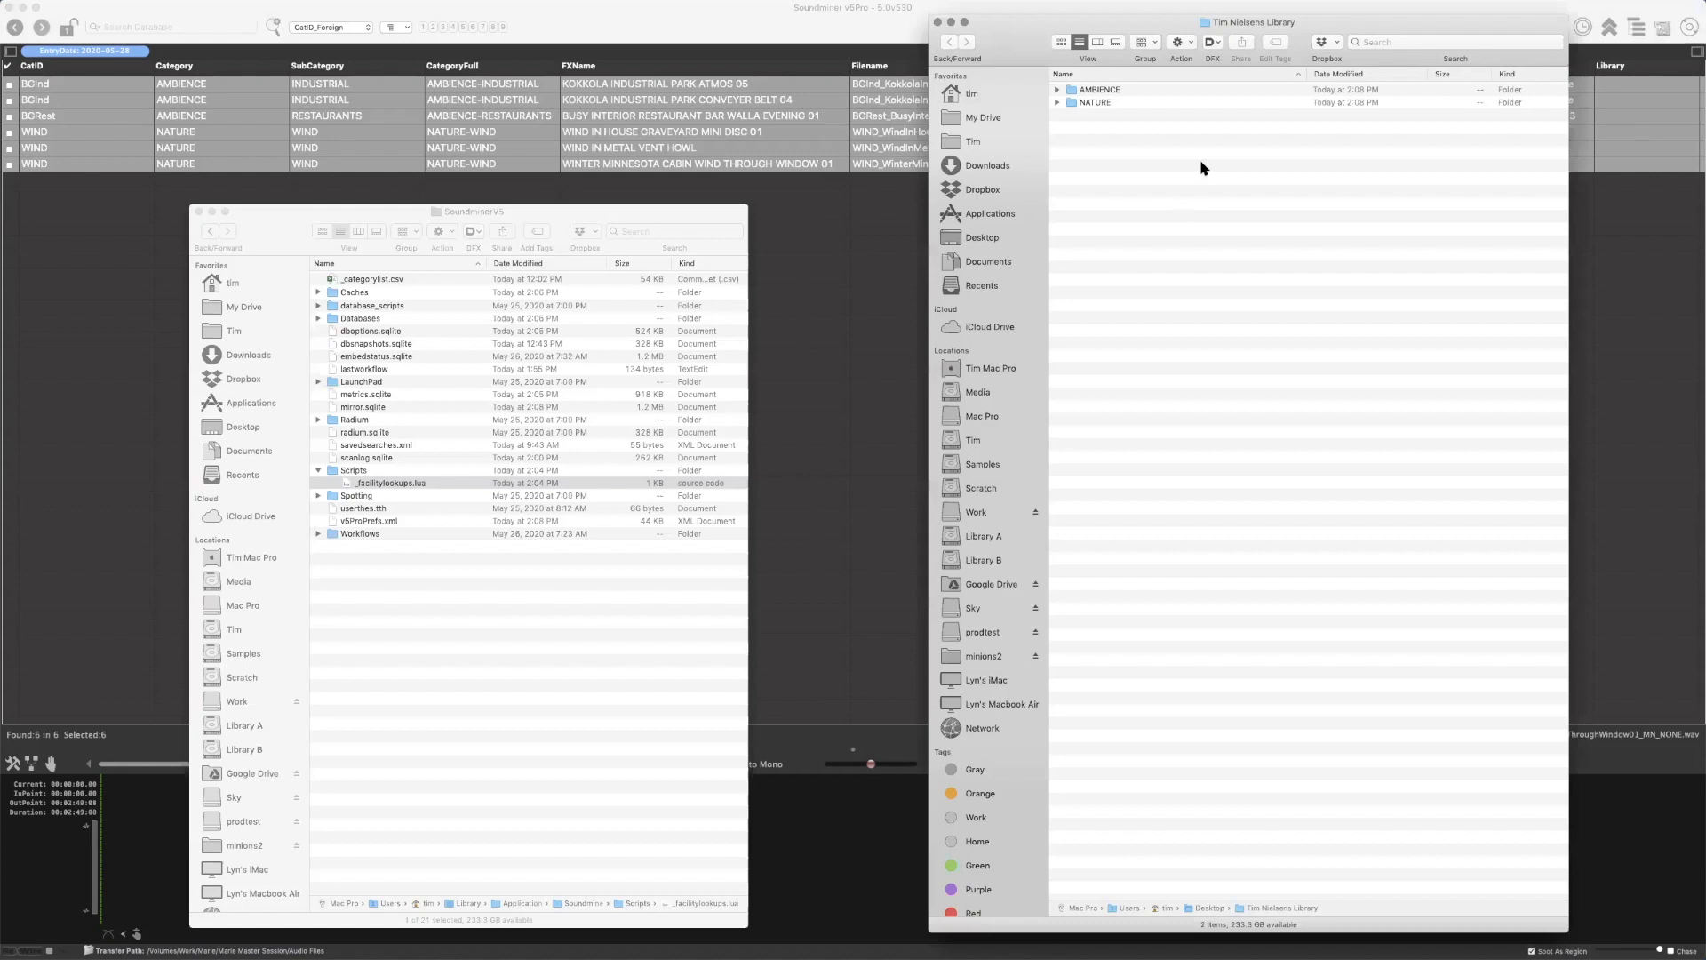
In Finder, expand the mirrored AMBIENCE and NATURE folders and their subcategory folders down to the individual files
{"action": "key", "text": "Down"}
{"action": "key", "text": "Right"}
{"action": "key", "text": "Down"}
{"action": "key", "text": "Down"}
{"action": "key", "text": "Down"}
{"action": "key", "text": "Right"}
{"action": "key", "text": "Down"}
{"action": "key", "text": "Right"}
{"action": "key", "text": "Up"}
{"action": "key", "text": "Up"}
{"action": "key", "text": "Right"}
{"action": "key", "text": "Up"}
{"action": "key", "text": "Right"}
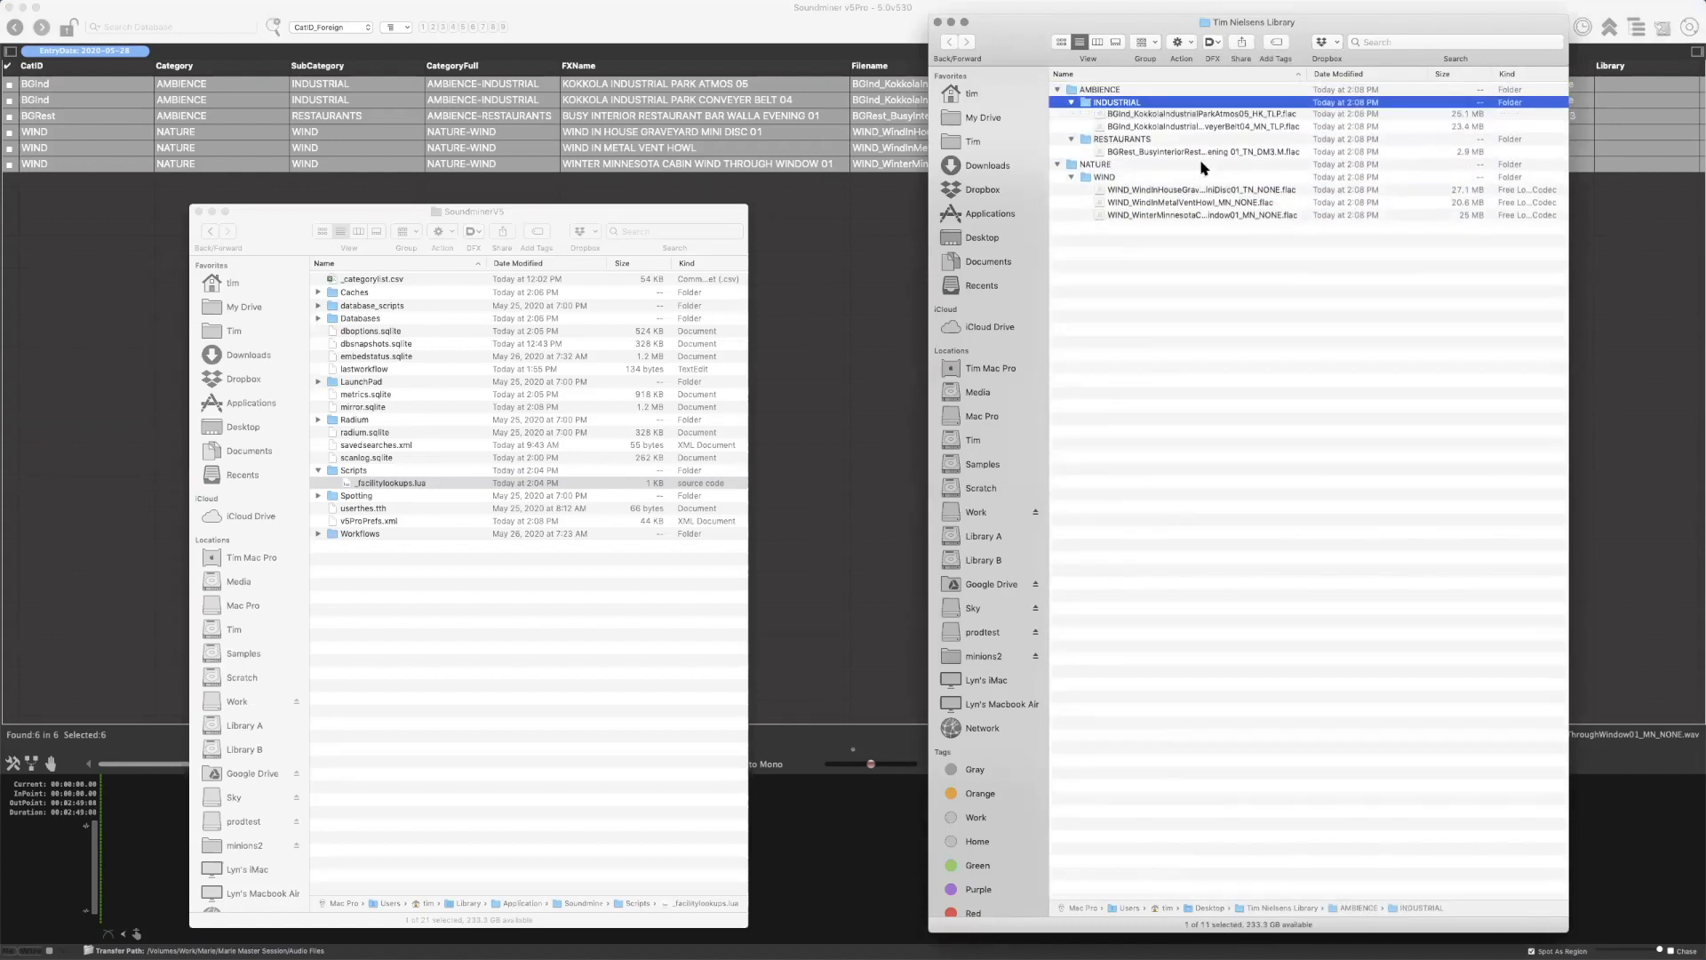
Examine the mirrored files in the AMBIENCE subfolders, and collapse both category folders
{"action": "key", "text": "Up"}
{"action": "key", "text": "Down"}
{"action": "key", "text": "Down"}
{"action": "key", "text": "Down"}
{"action": "key", "text": "Down"}
{"action": "key", "text": "Down"}
{"action": "key", "text": "Down"}
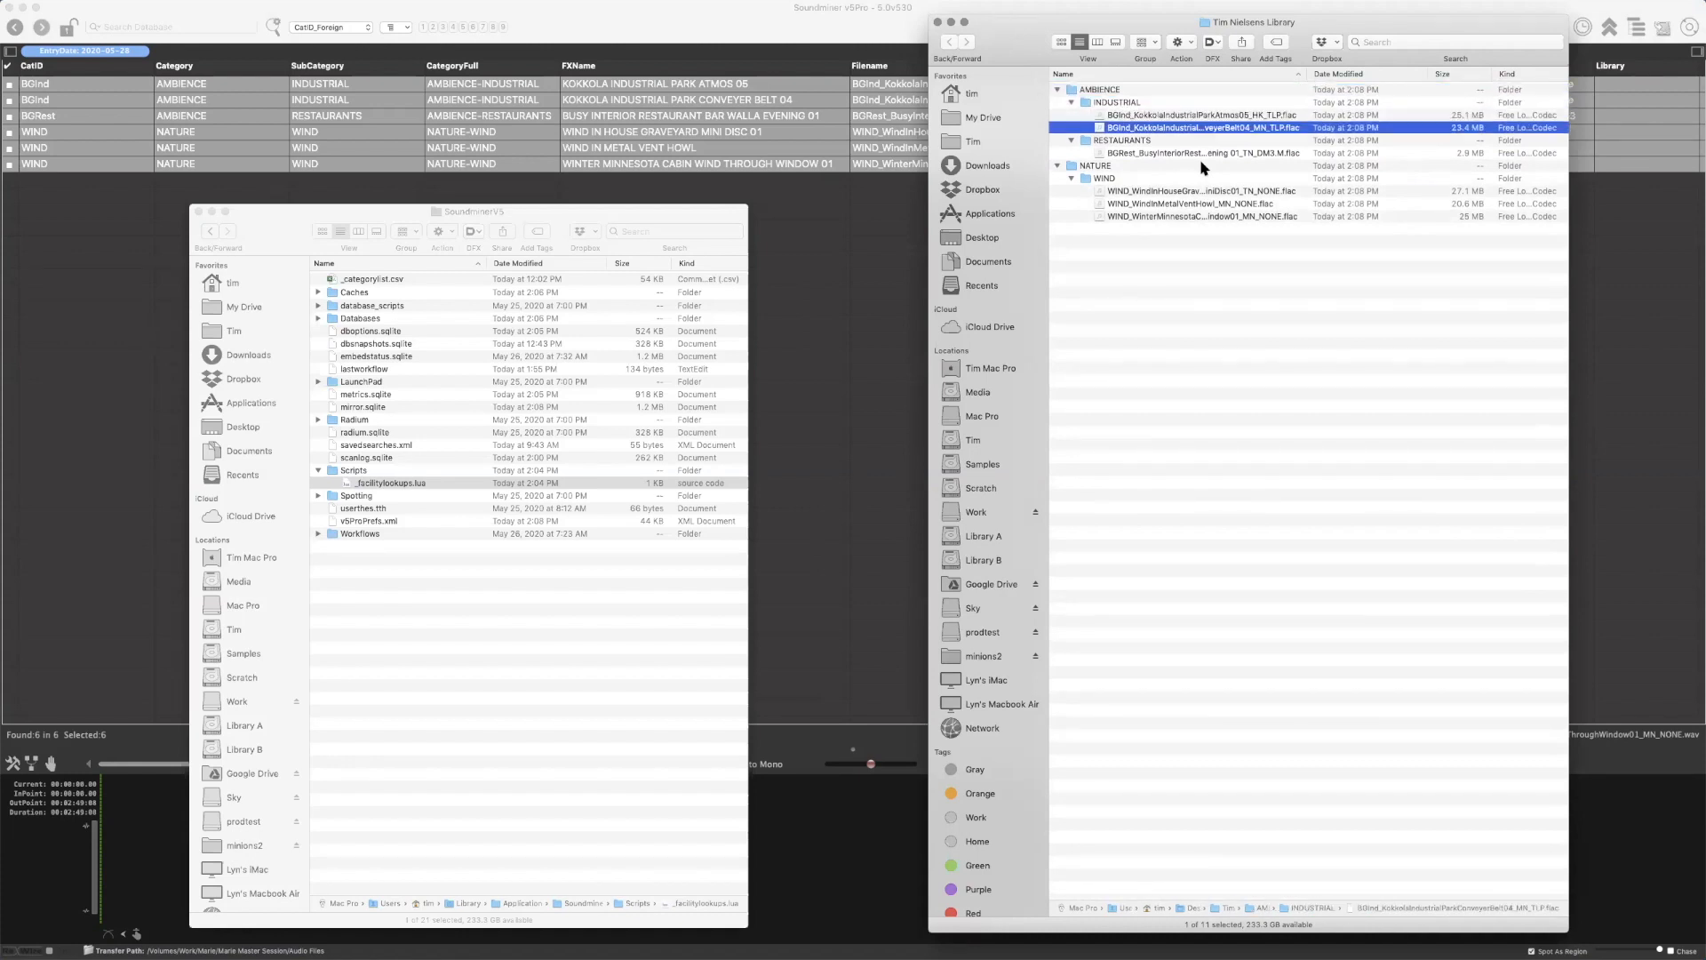
{"action": "key", "text": "Up"}
{"action": "key", "text": "Up"}
{"action": "key", "text": "Up"}
{"action": "key", "text": "Up"}
{"action": "key", "text": "Up"}
{"action": "key", "text": "Up"}
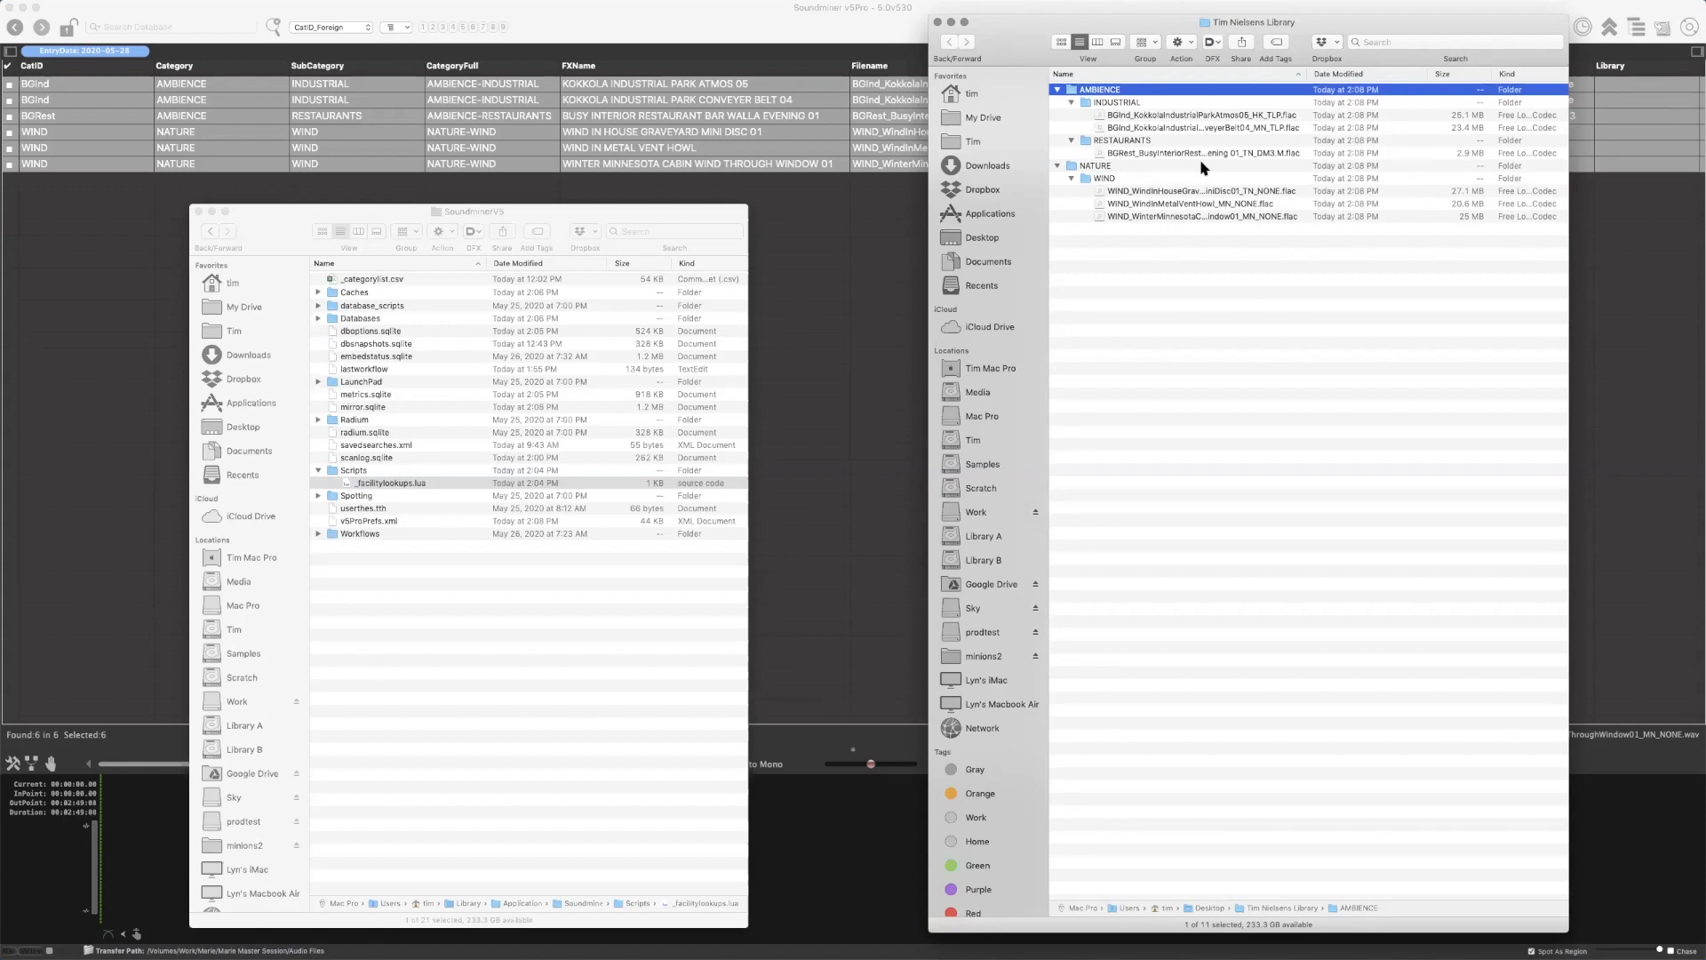
{"action": "key", "text": "Left"}
{"action": "key", "text": "Down"}
{"action": "key", "text": "Left"}
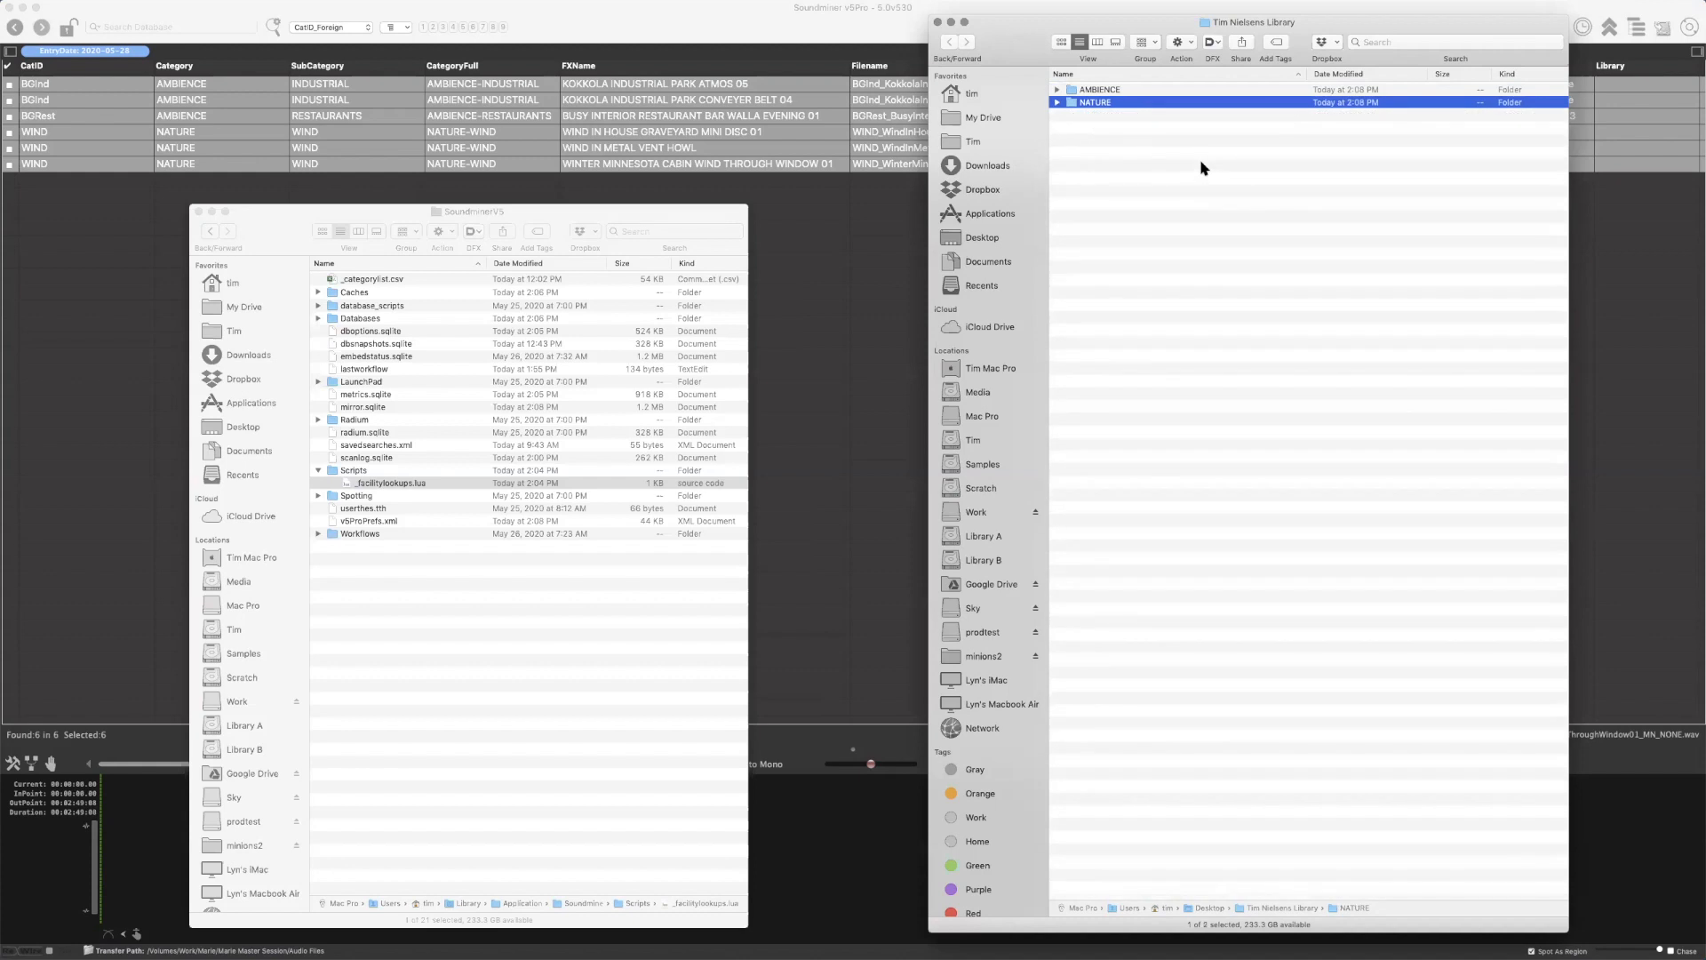
Delete the mirrored AMBIENCE and NATURE folders from the library folder on the Desktop
{"action": "left_click", "coordinate": [1179, 192]}
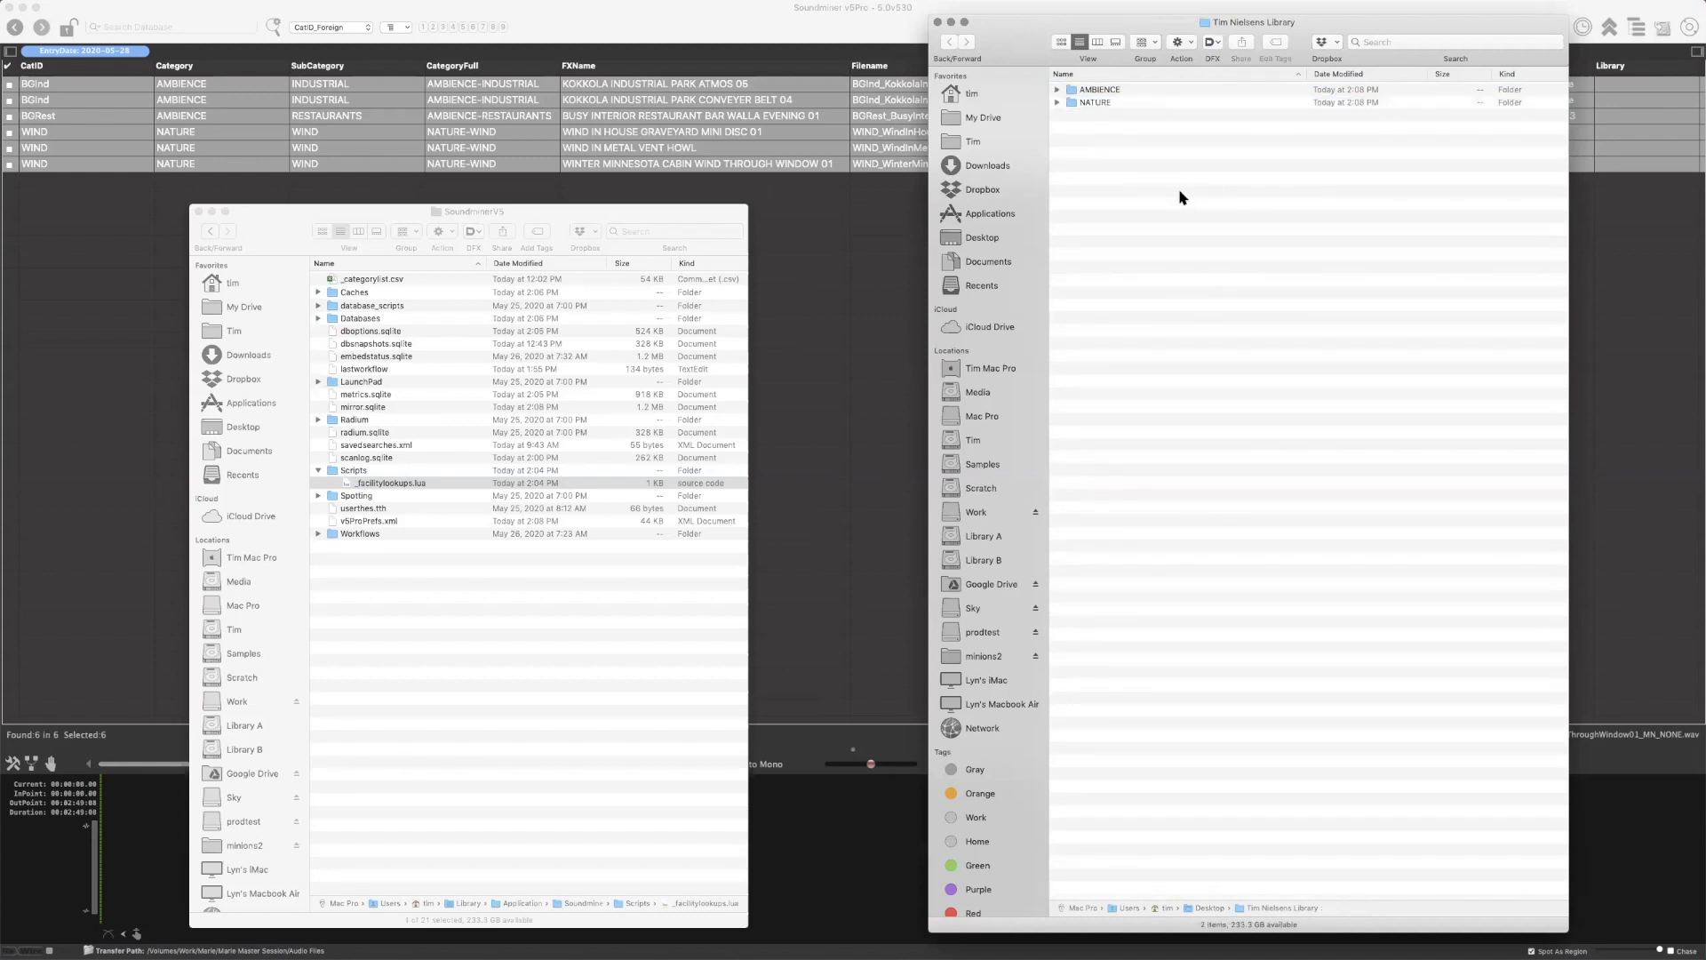
{"action": "key", "text": "super+a"}
{"action": "key", "text": "super+BackSpace"}
In Soundminer, run the Build CategoryFull Folder Structure metadata script on the recordings, with the emptied library folder as destination
{"action": "left_click", "coordinate": [749, 42]}
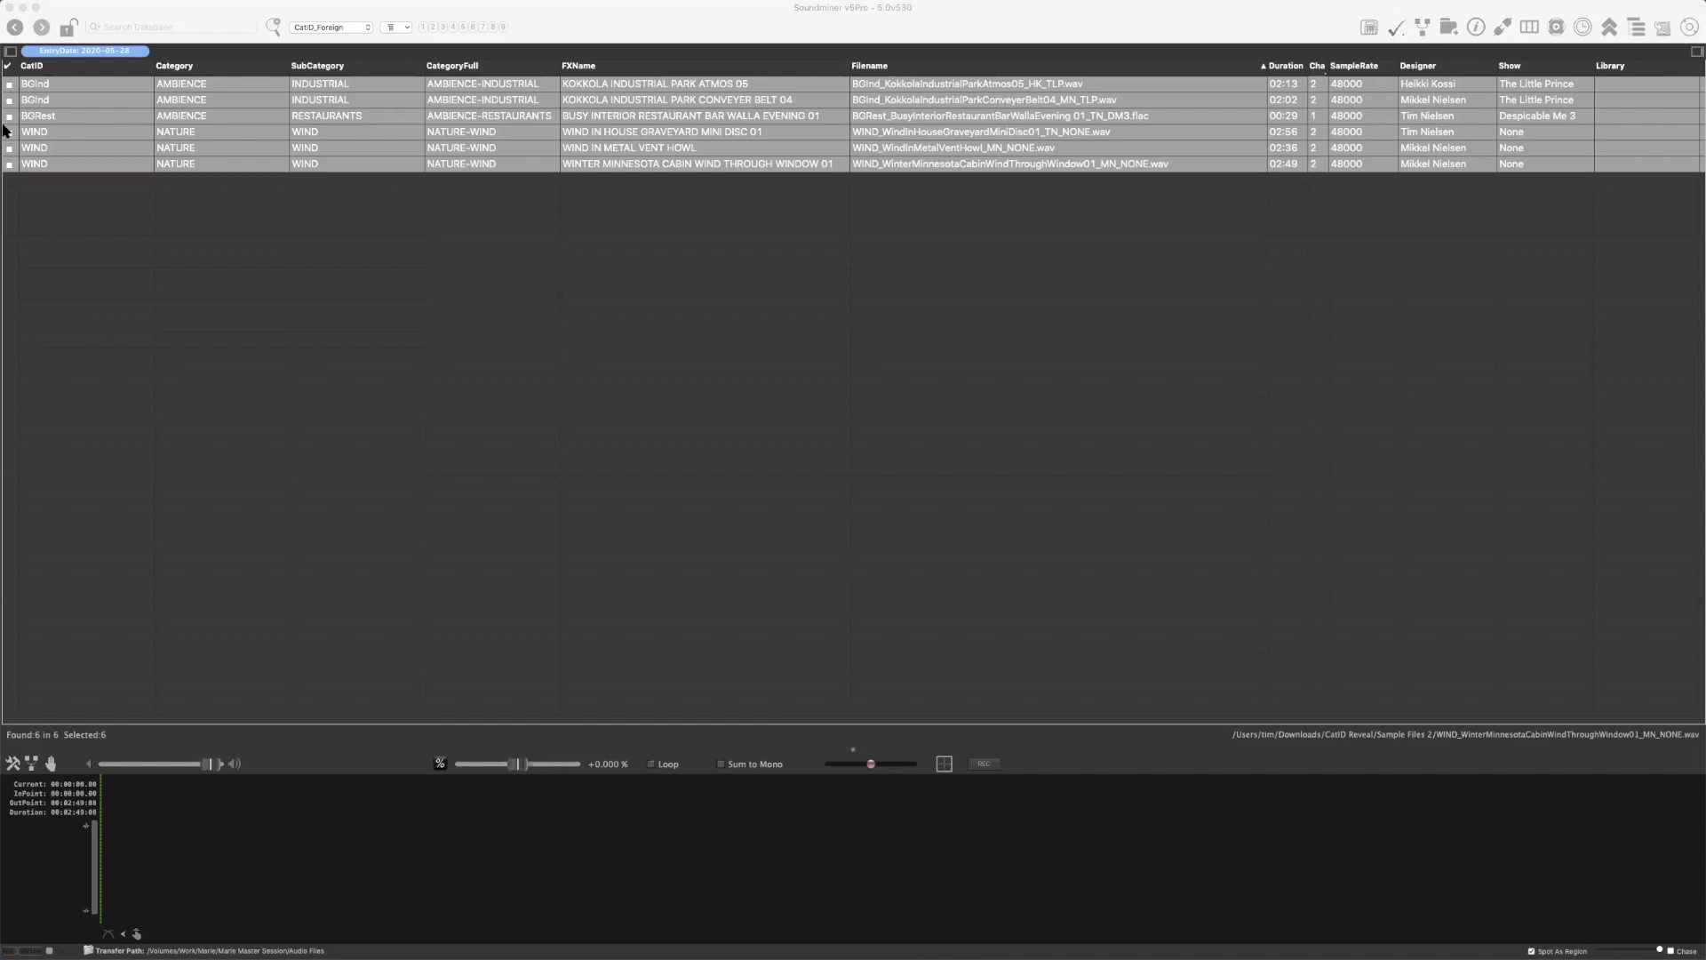
{"action": "left_click", "coordinate": [623, 20]}
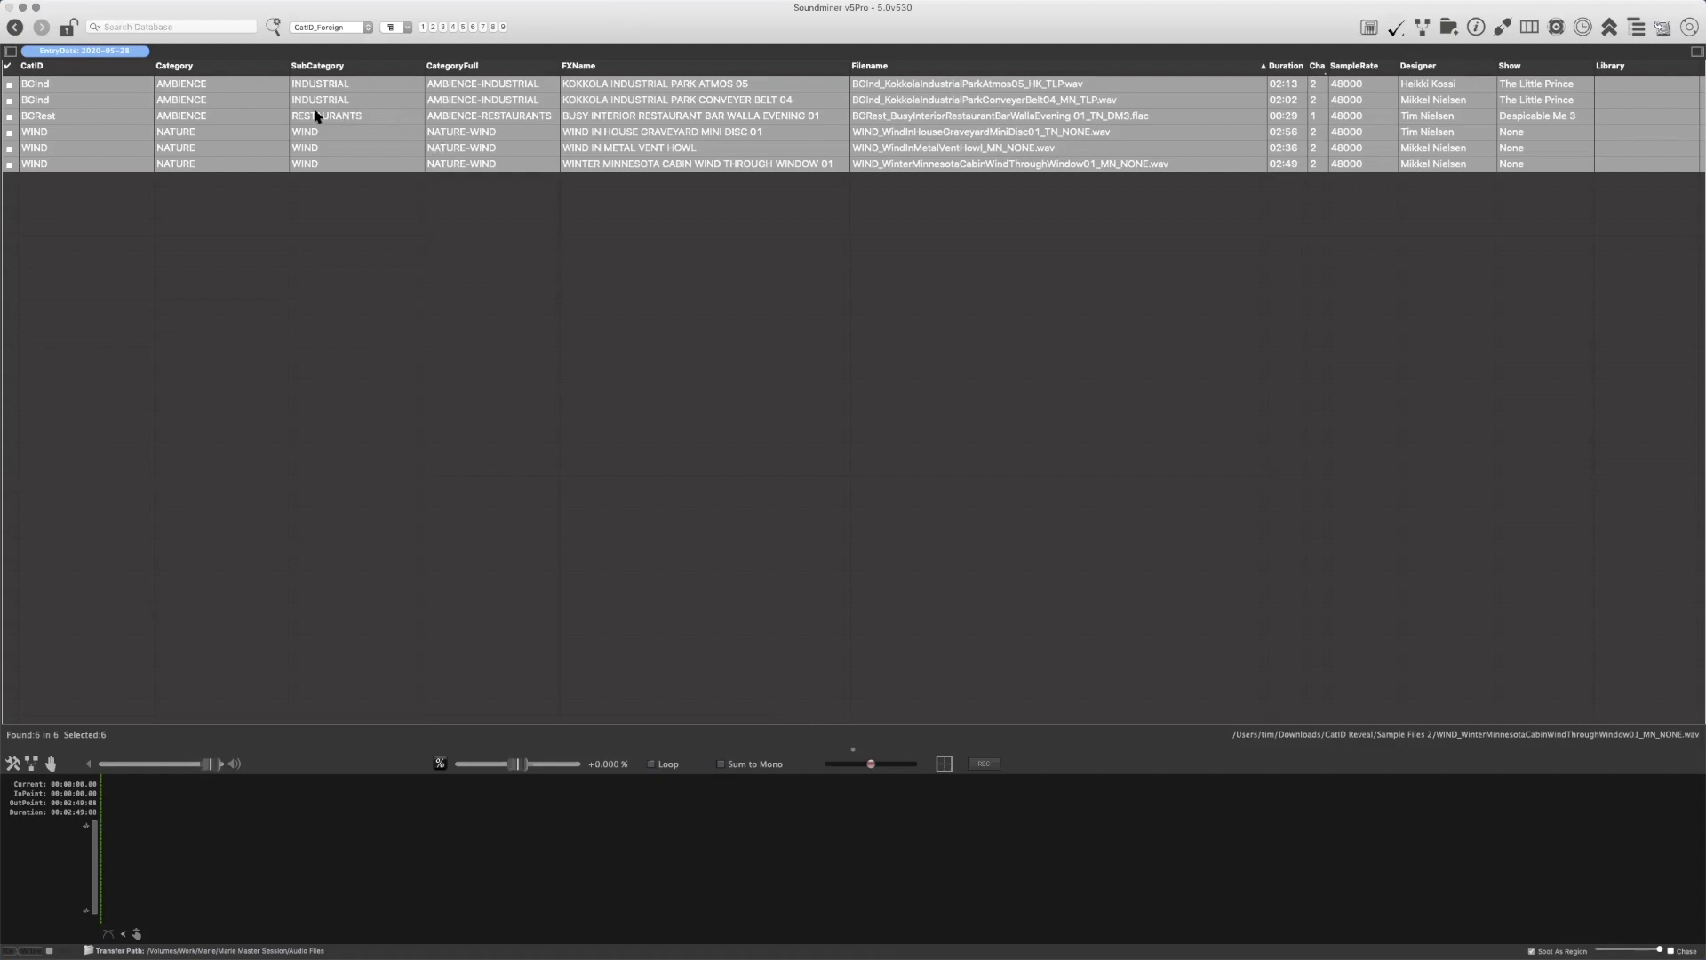
{"action": "right_click", "coordinate": [480, 82]}
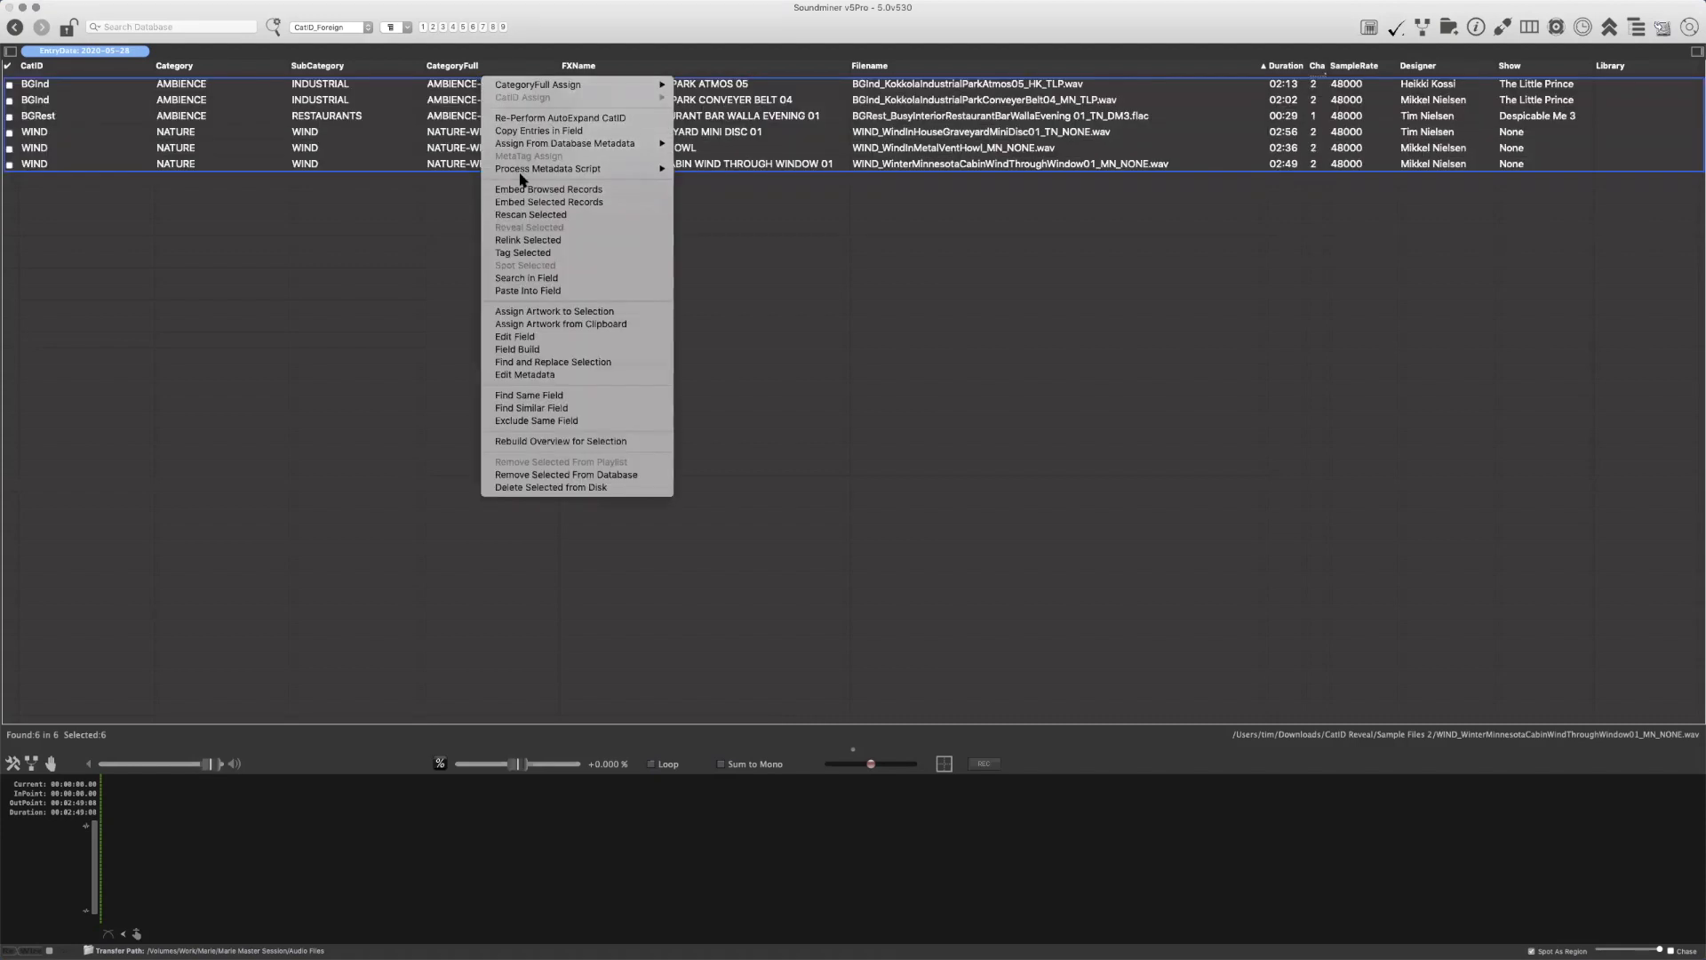
{"action": "mouse_move", "coordinate": [525, 171]}
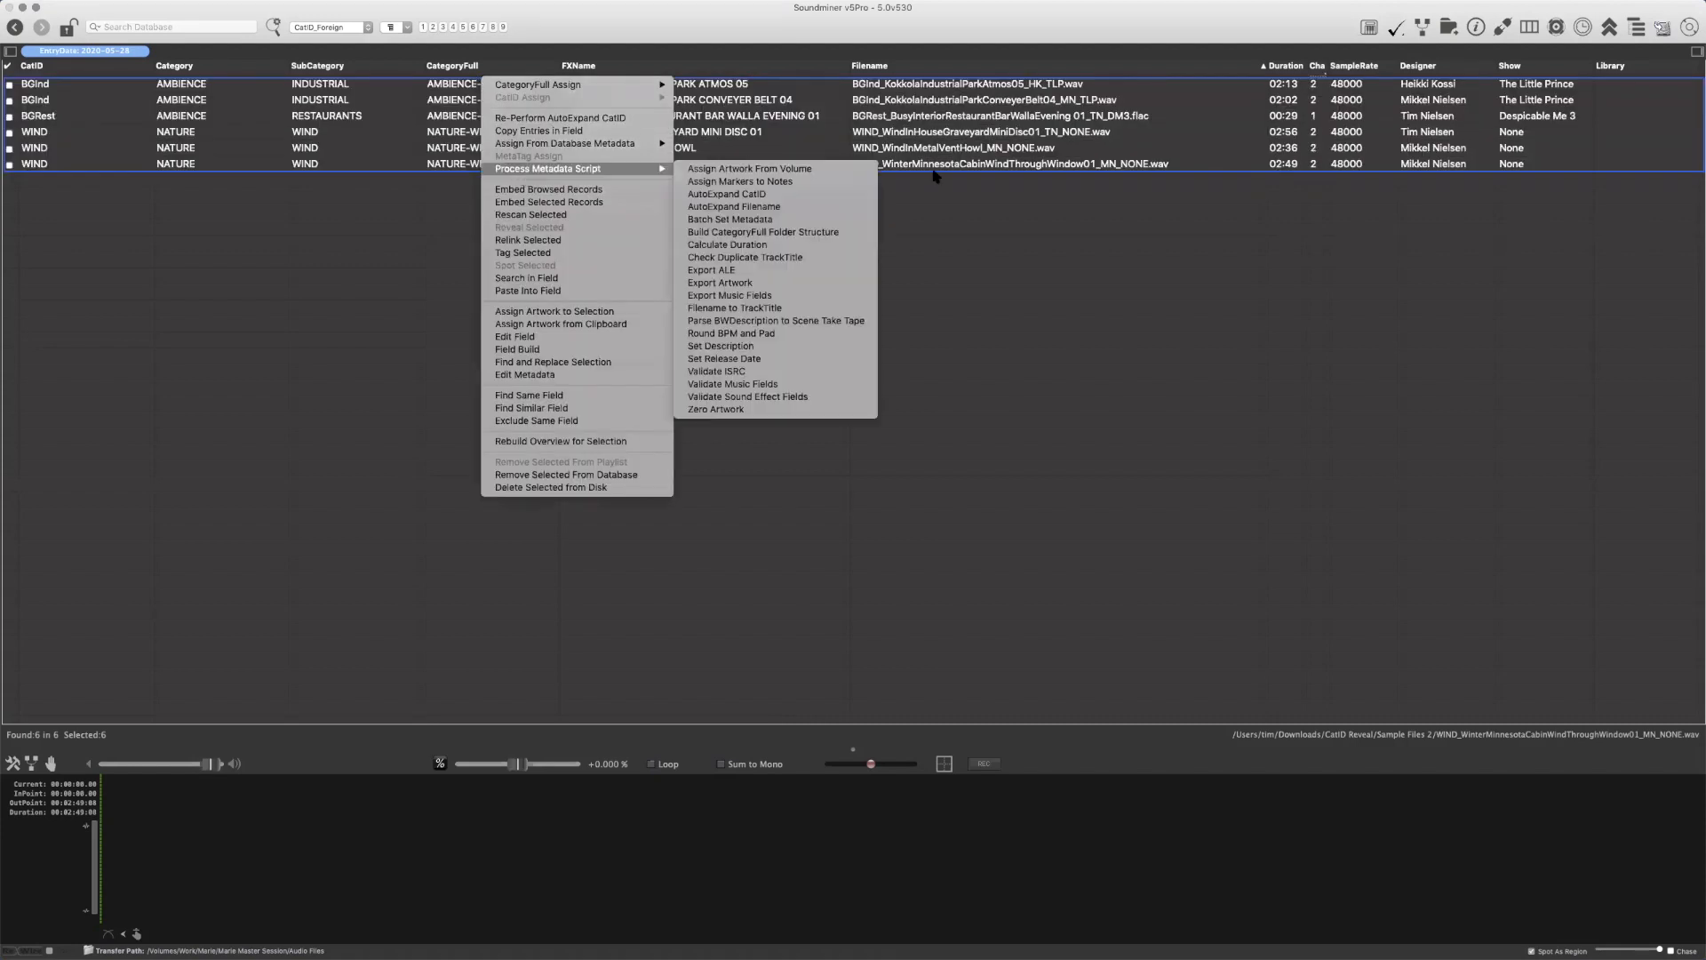
{"action": "left_click", "coordinate": [801, 234]}
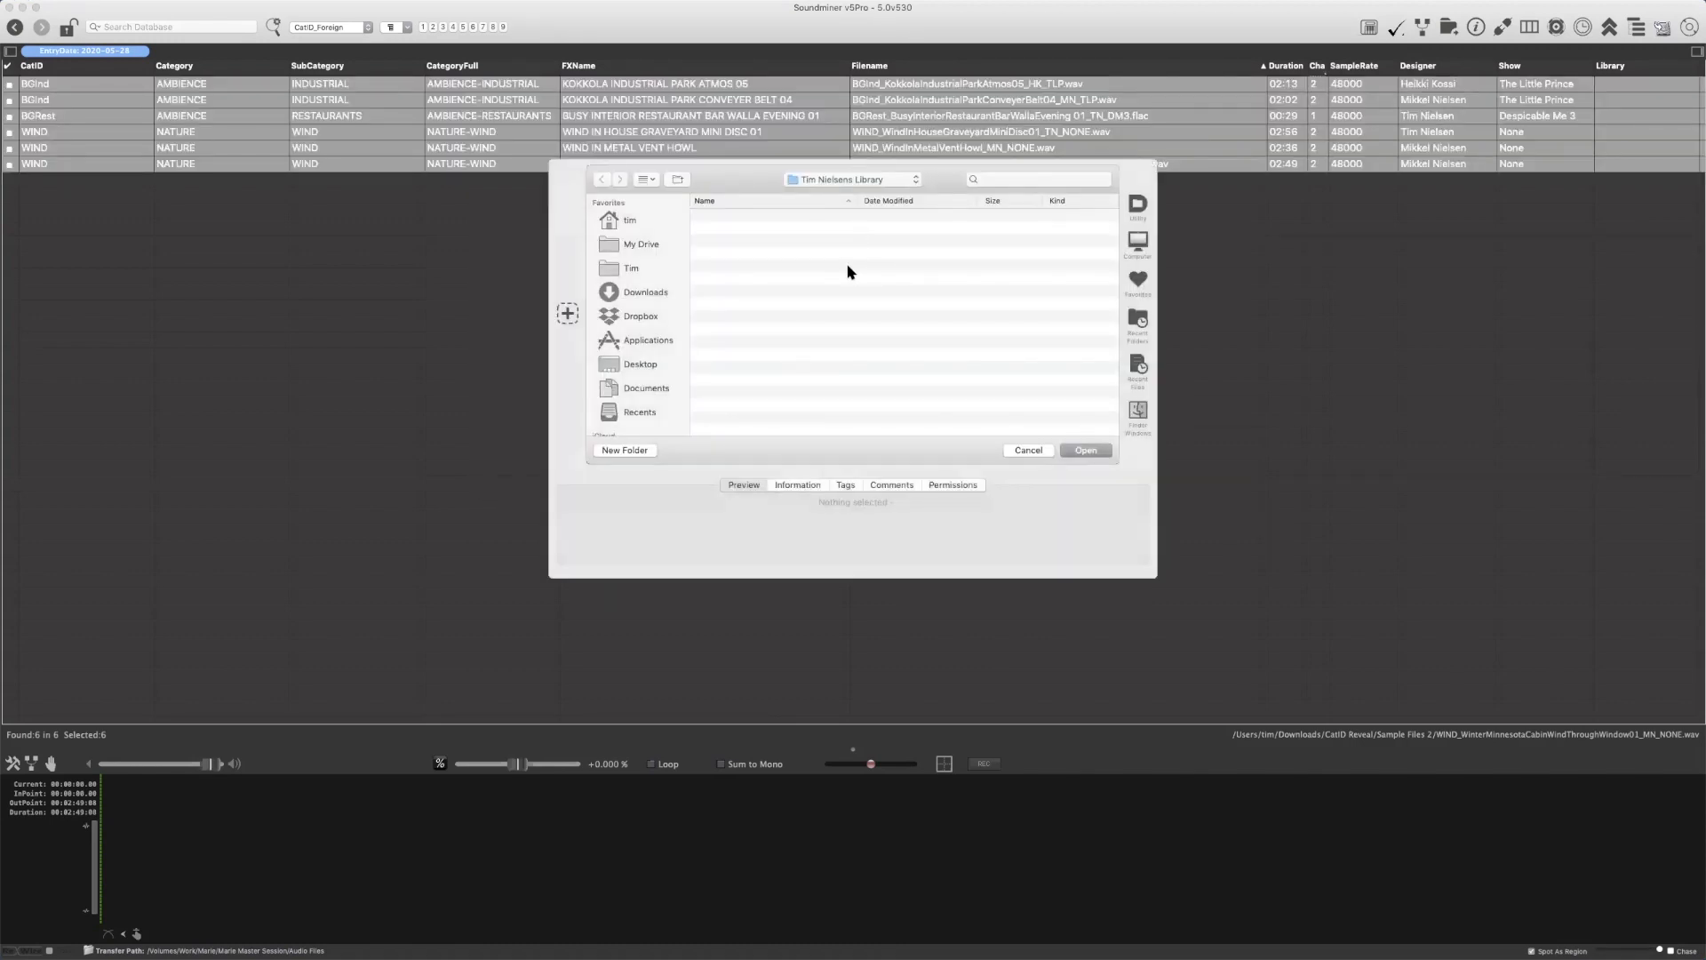
{"action": "left_click", "coordinate": [1086, 451]}
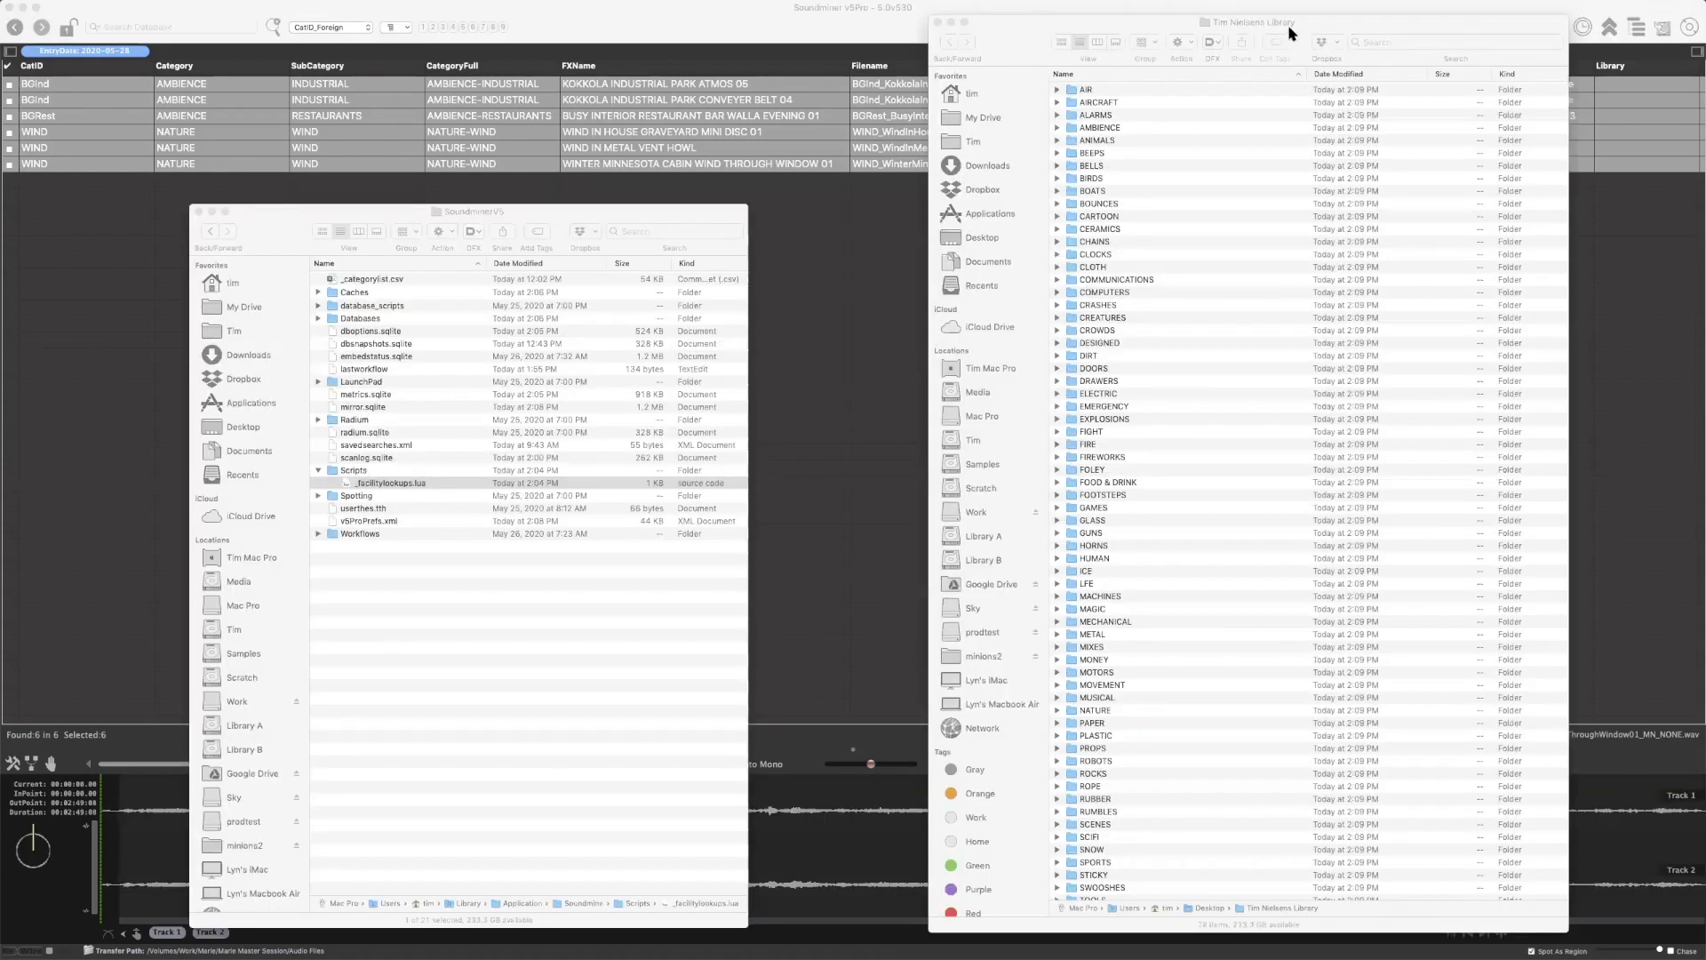
In Finder, expand all category folders in the library folder to examine their subcategory folders, and collapse them again
{"action": "left_click", "coordinate": [1178, 117]}
{"action": "key", "text": "super+a"}
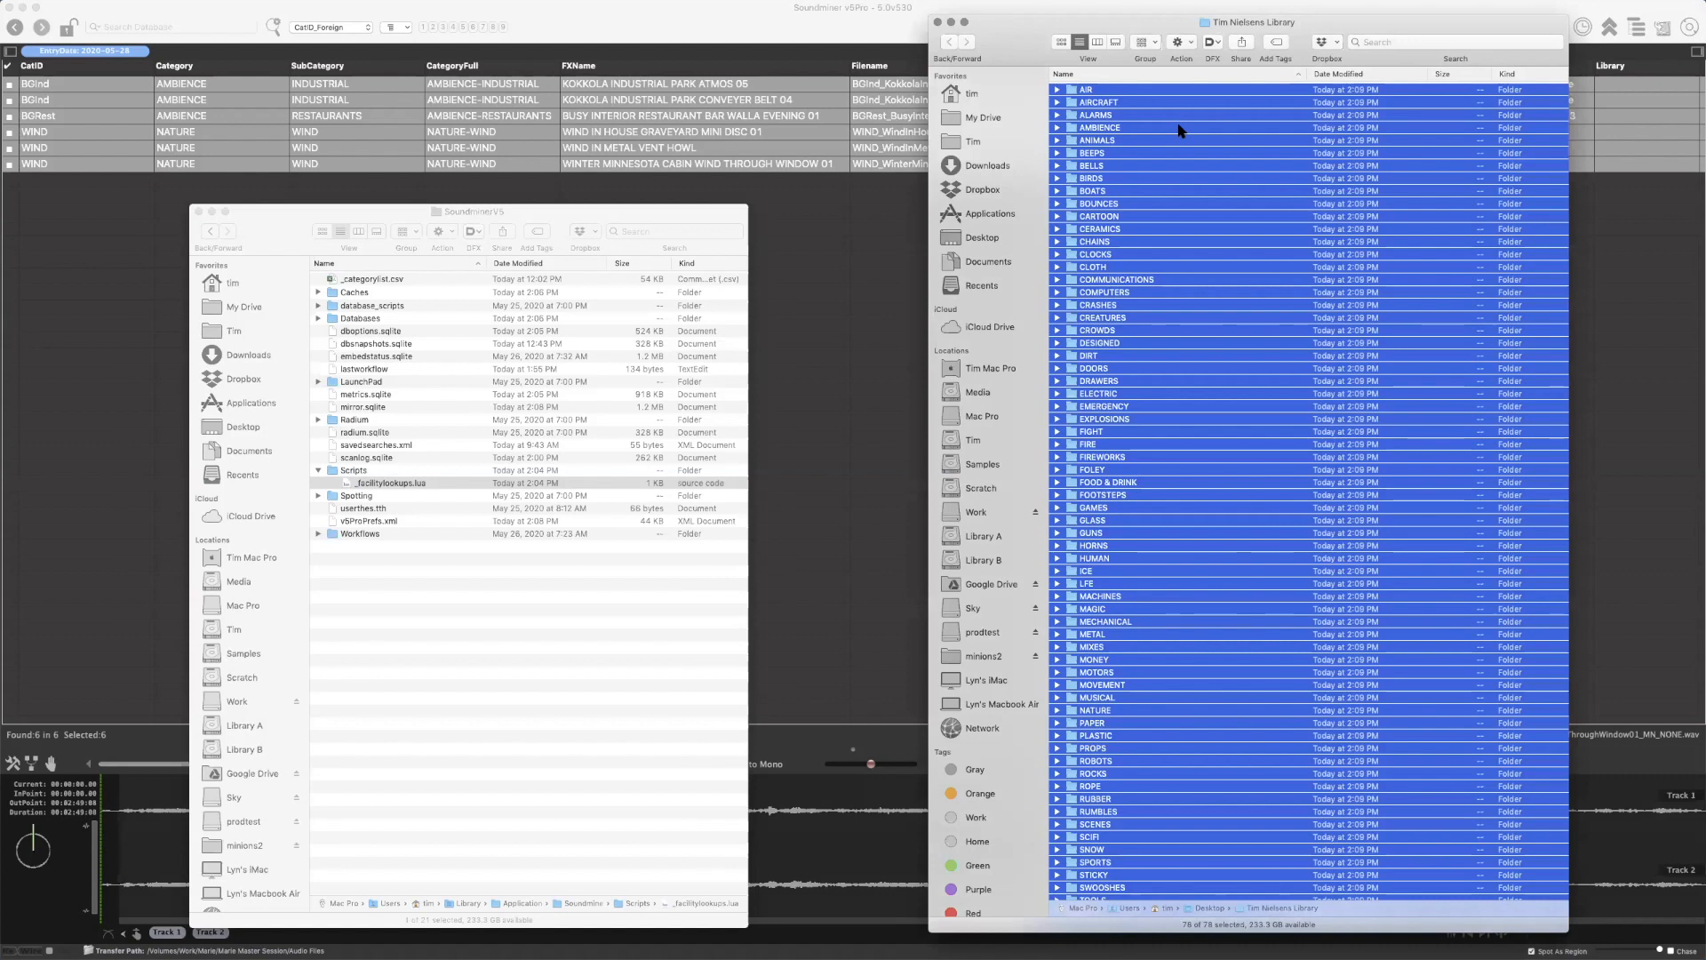
{"action": "key", "text": "super+Right"}
{"action": "key", "text": "Right"}
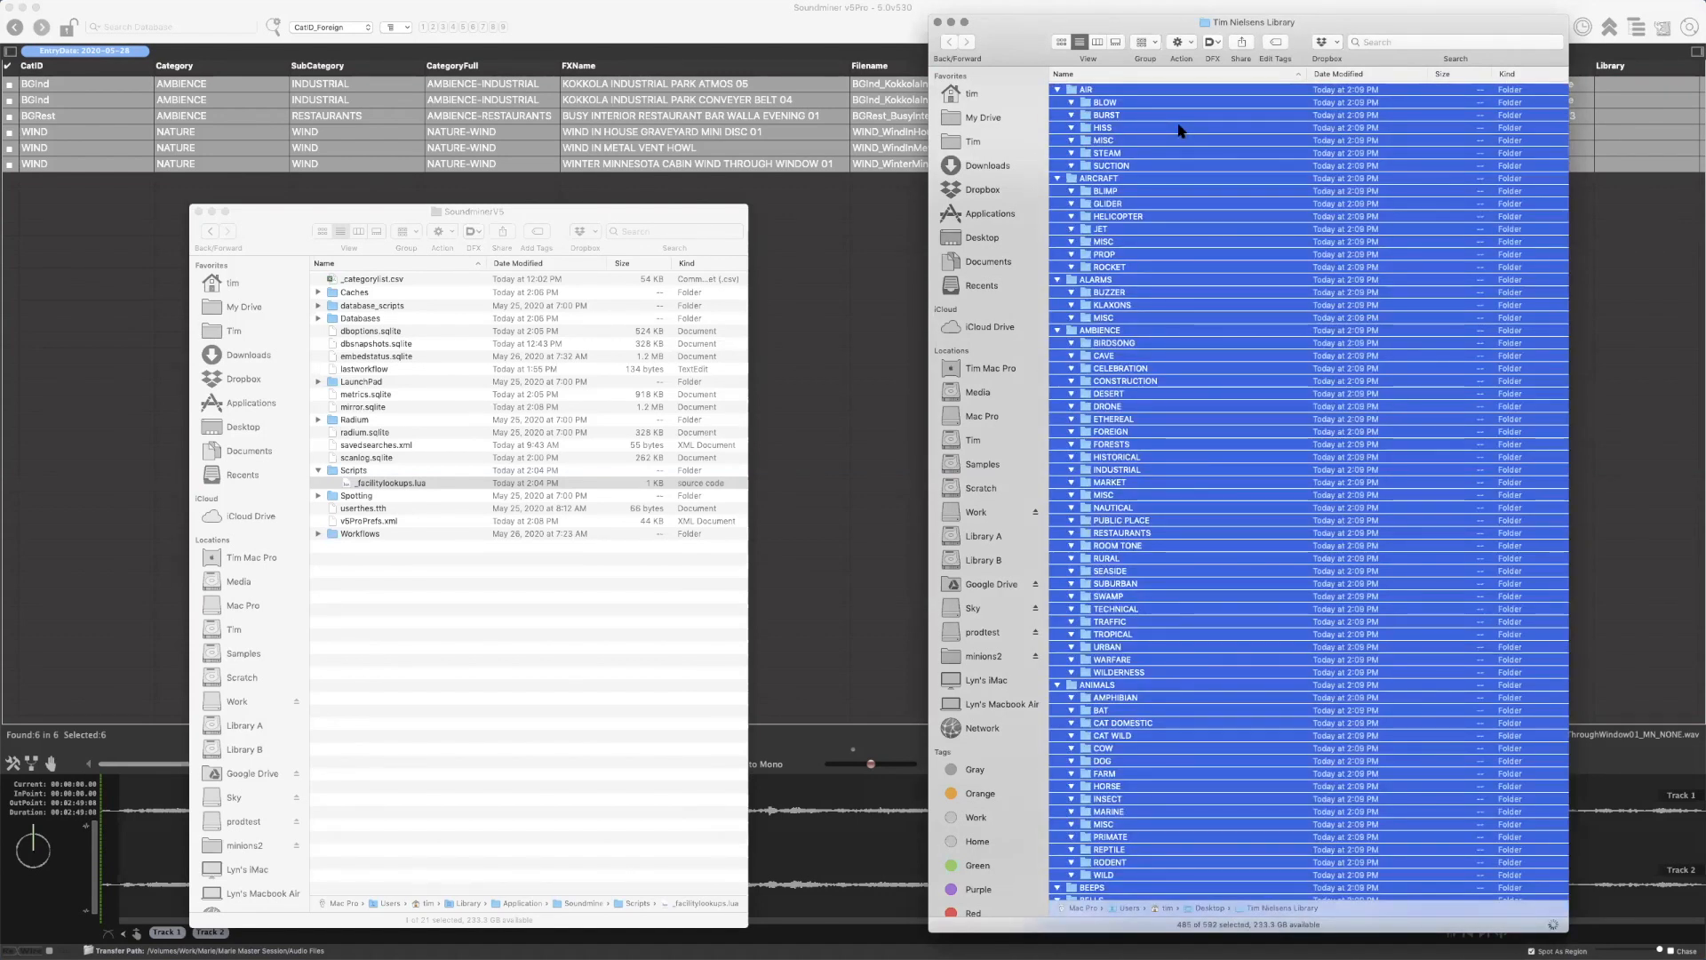
{"action": "key", "text": "super+Left"}
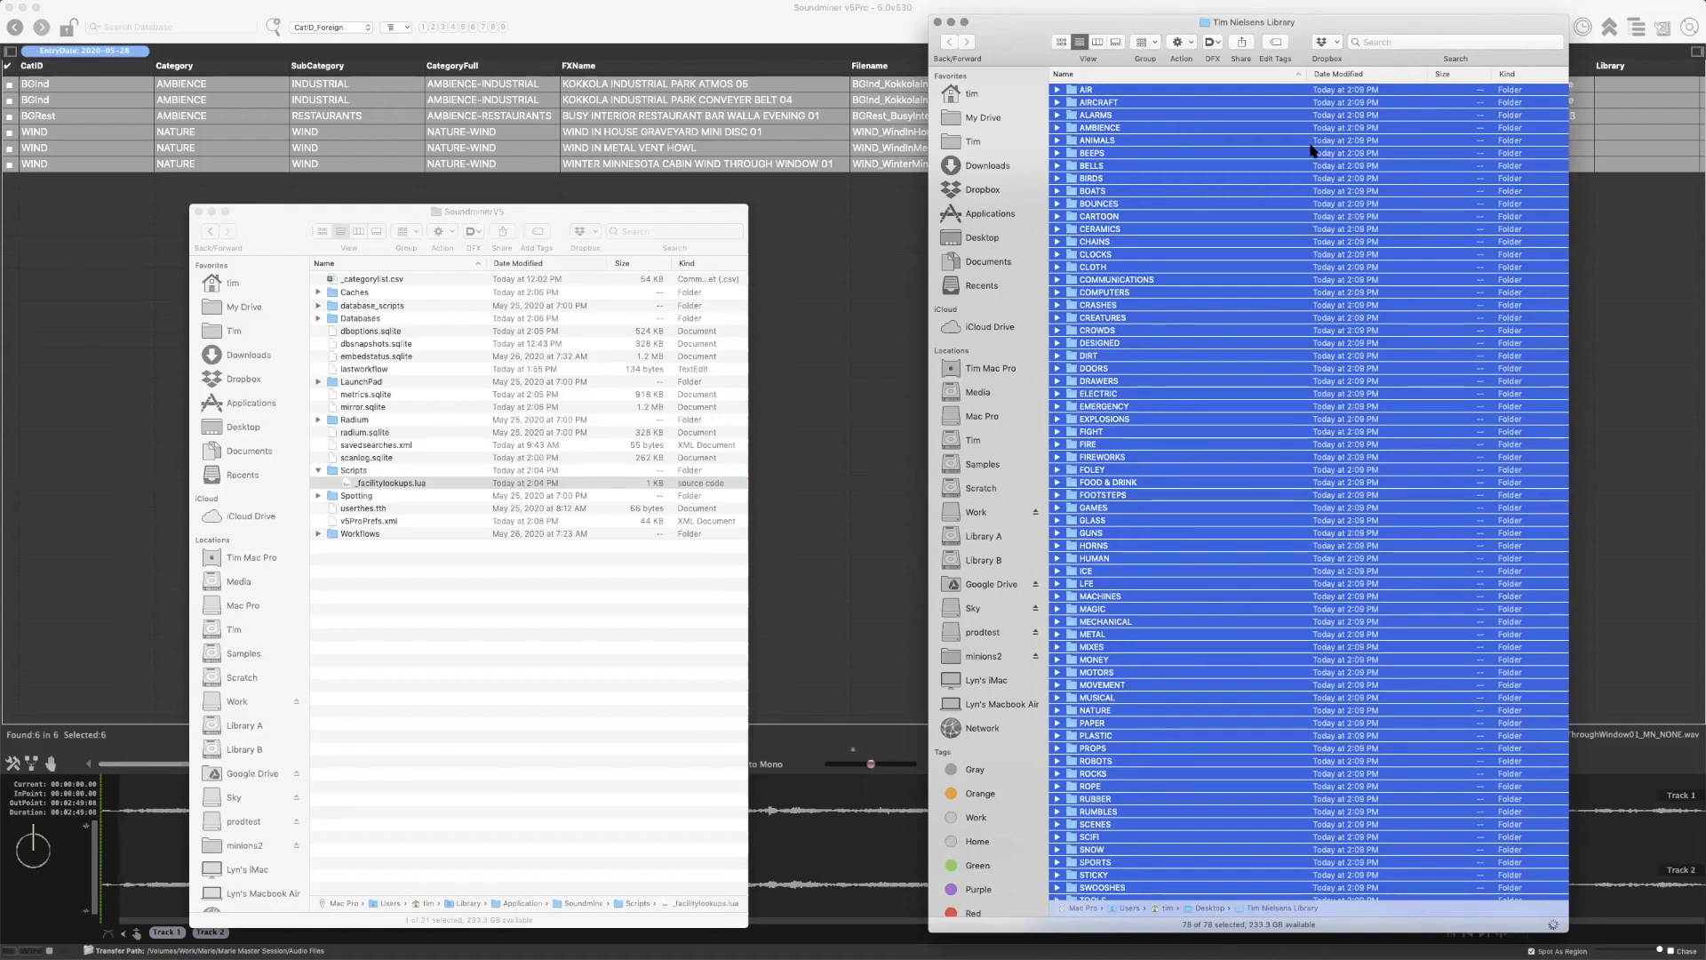
{"action": "left_click", "coordinate": [1267, 142]}
{"action": "left_click", "coordinate": [1175, 244]}
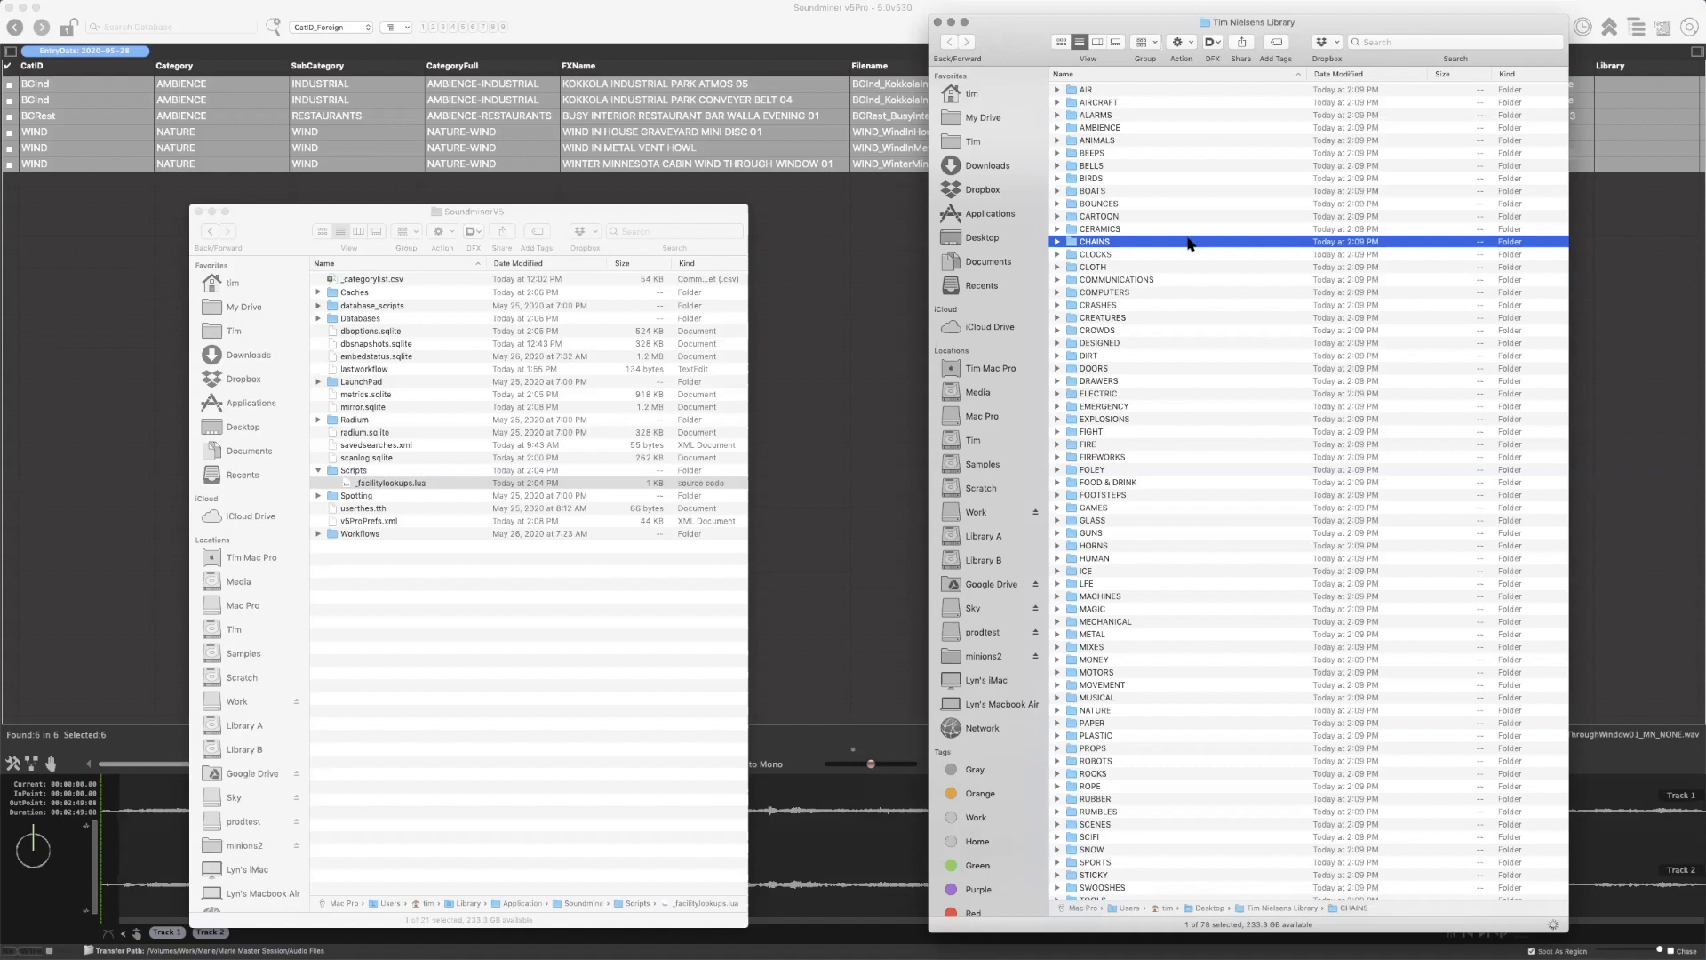
{"action": "key", "text": "super+a"}
{"action": "key", "text": "alt+Right"}
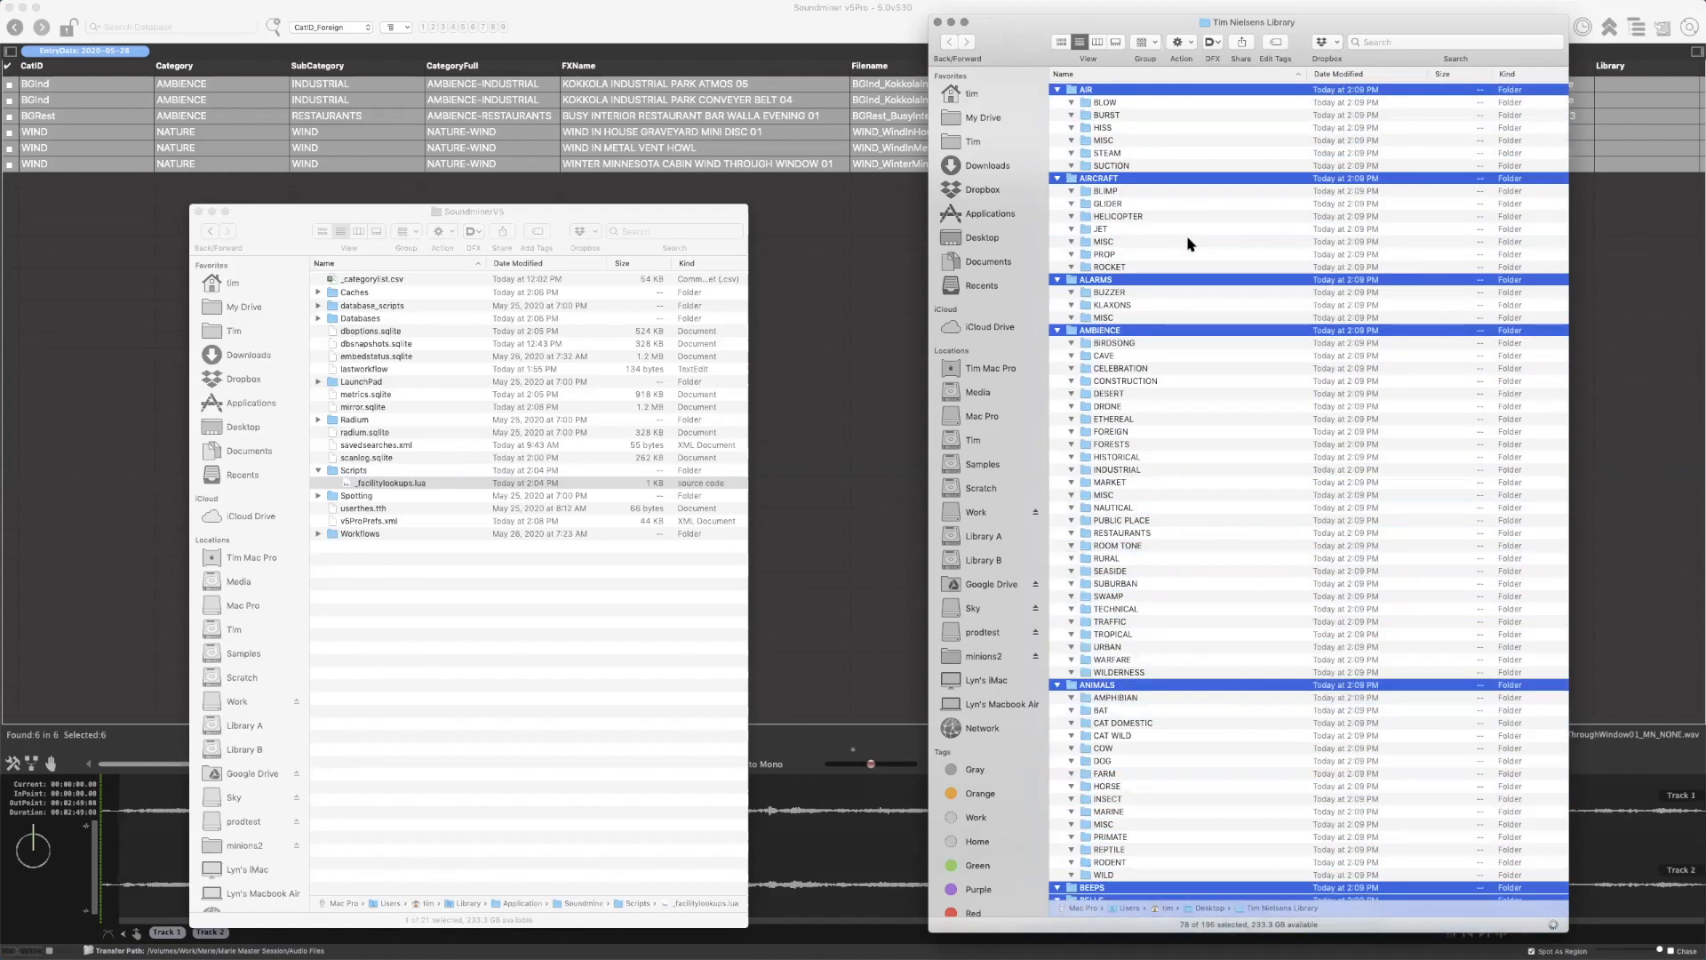
{"action": "key", "text": "alt+Left"}
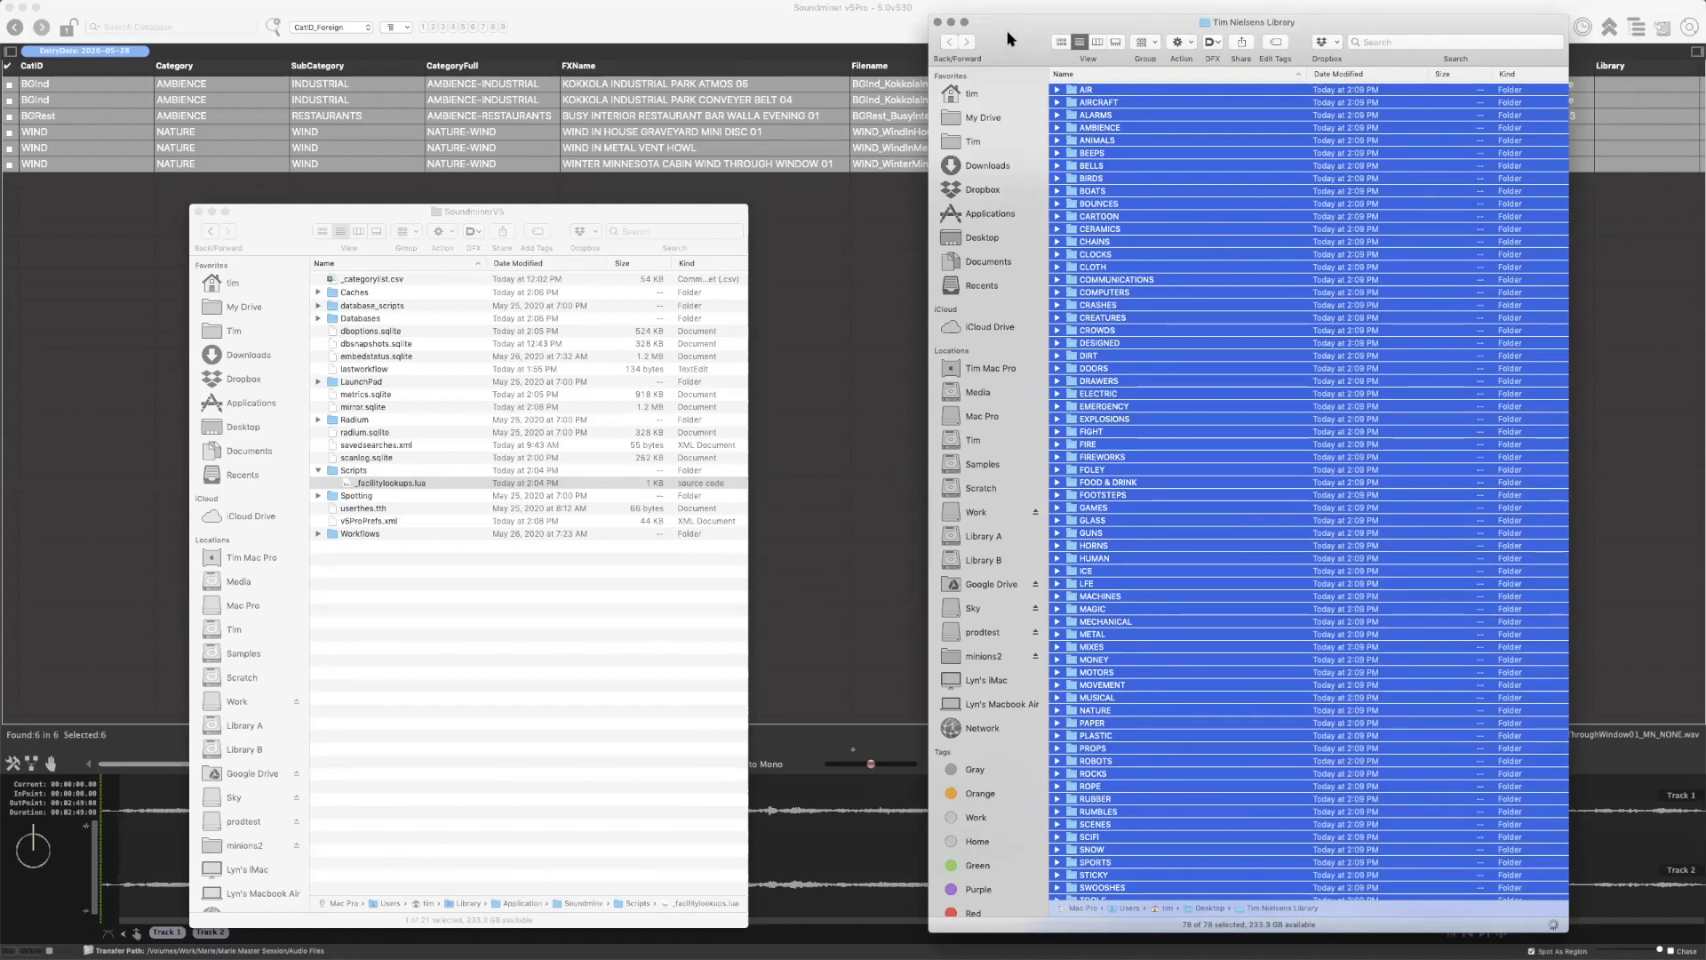
{"action": "left_click_drag", "start_coordinate": [1020, 22], "coordinate": [1001, 19]}
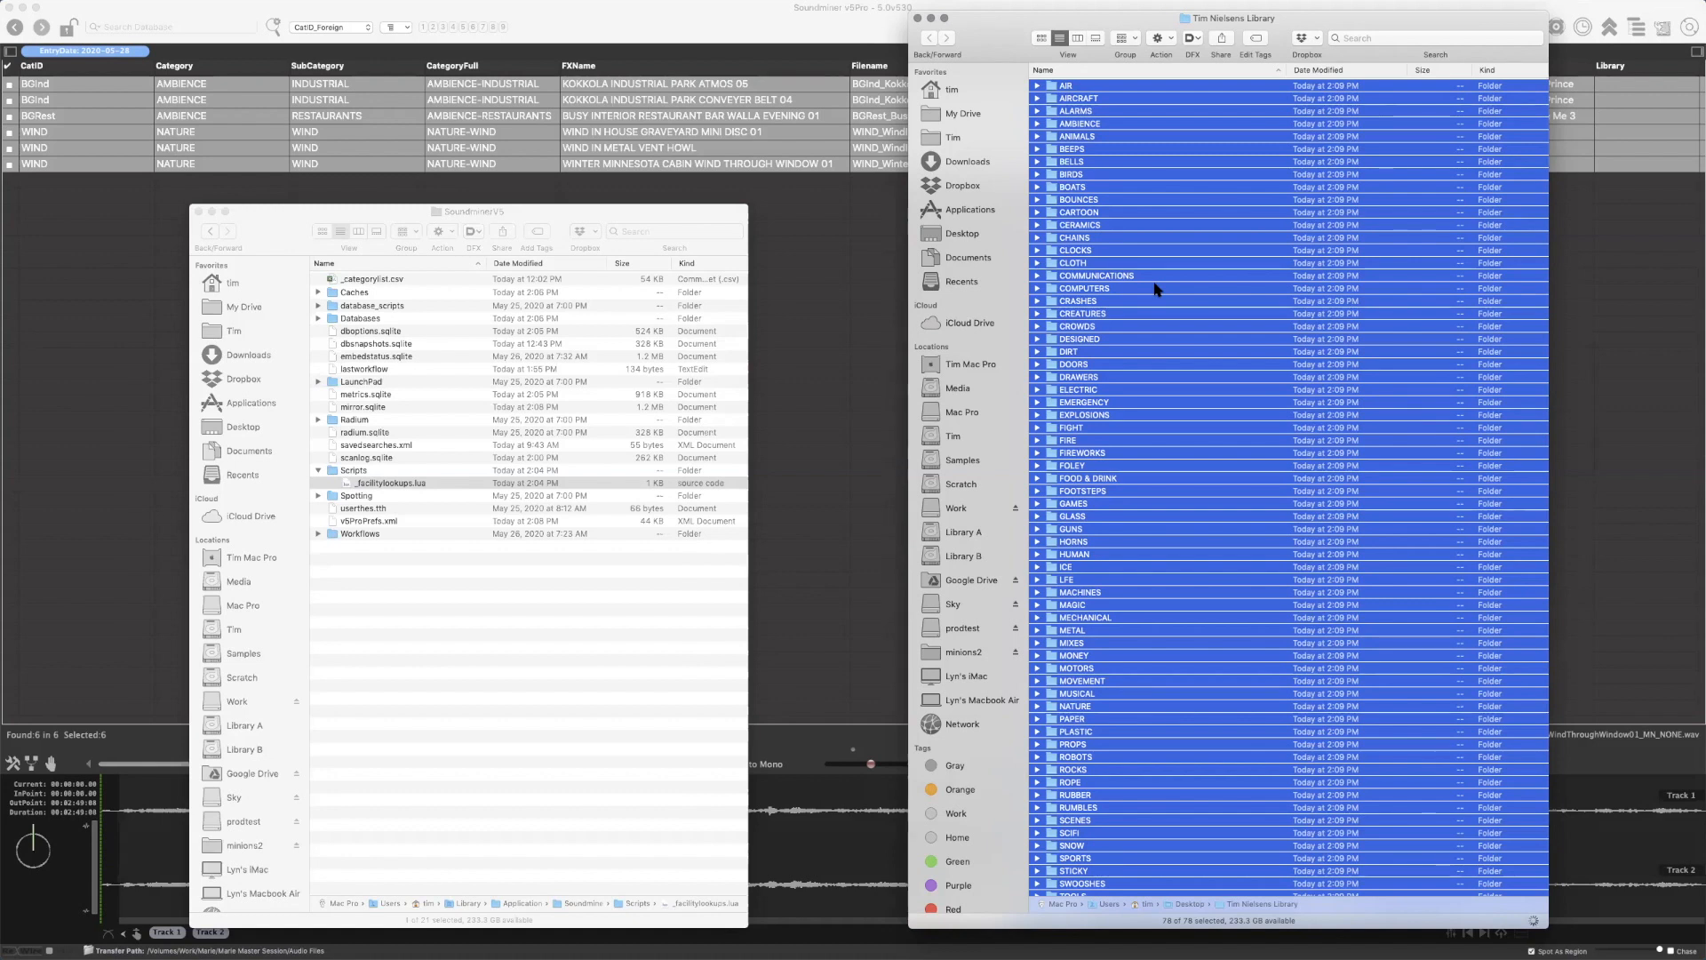
{"action": "left_click", "coordinate": [1297, 22]}
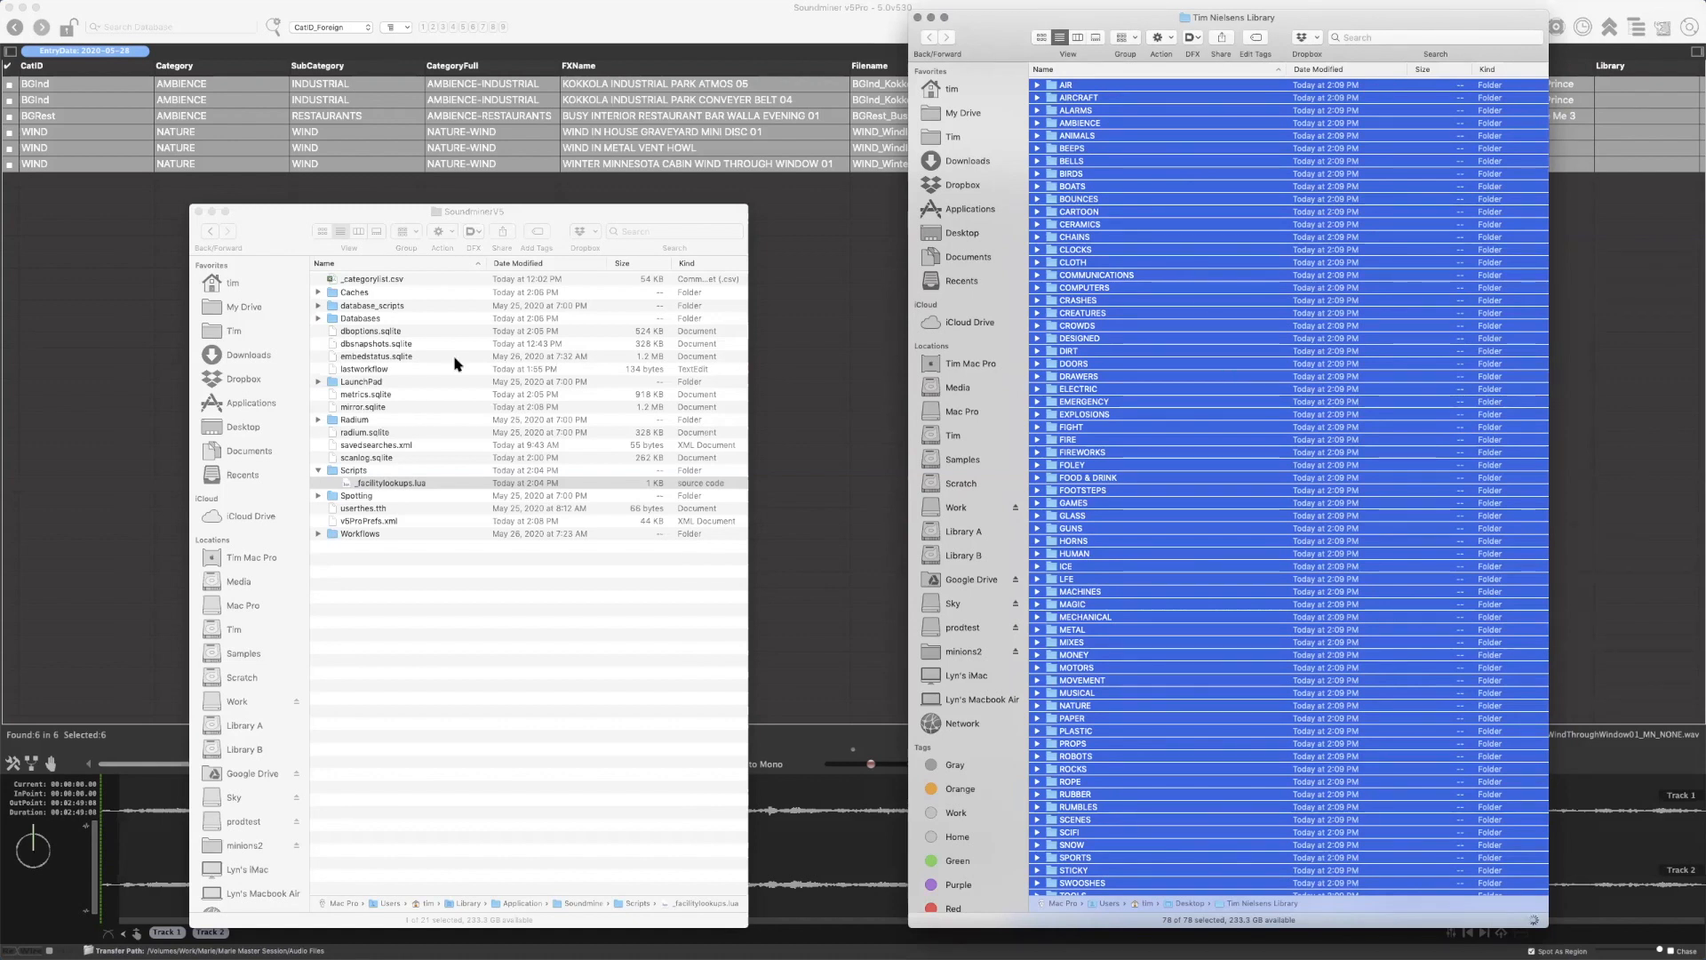
Expand the COMPUTERS folder to view its subcategory folders, and collapse it
{"action": "left_click", "coordinate": [1180, 291]}
{"action": "key", "text": "alt+Right"}
{"action": "key", "text": "Down"}
{"action": "key", "text": "Down"}
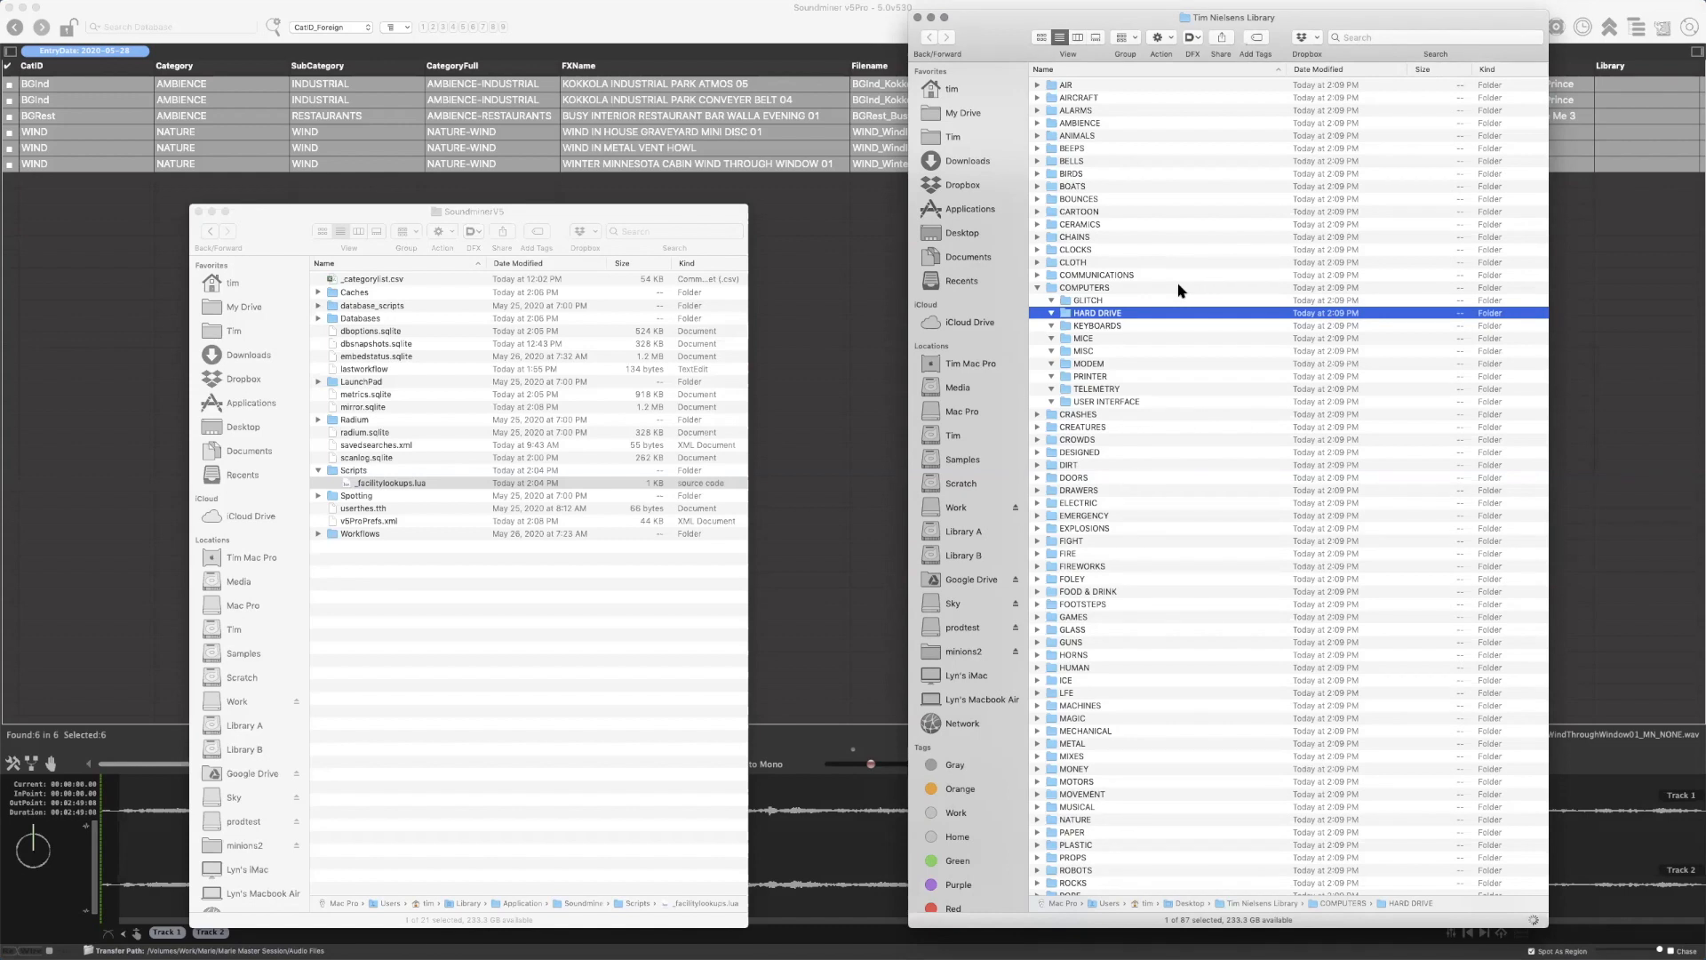
{"action": "key", "text": "super+a"}
{"action": "key", "text": "alt+Left"}
Look through the full list of category folders, and return to the Desktop folder and close its Finder window
{"action": "left_click_drag", "start_coordinate": [1173, 402], "coordinate": [1158, 462]}
{"action": "left_click", "coordinate": [1175, 399]}
{"action": "scroll", "coordinate": [1174, 406], "scroll_direction": "down", "scroll_amount": 5}
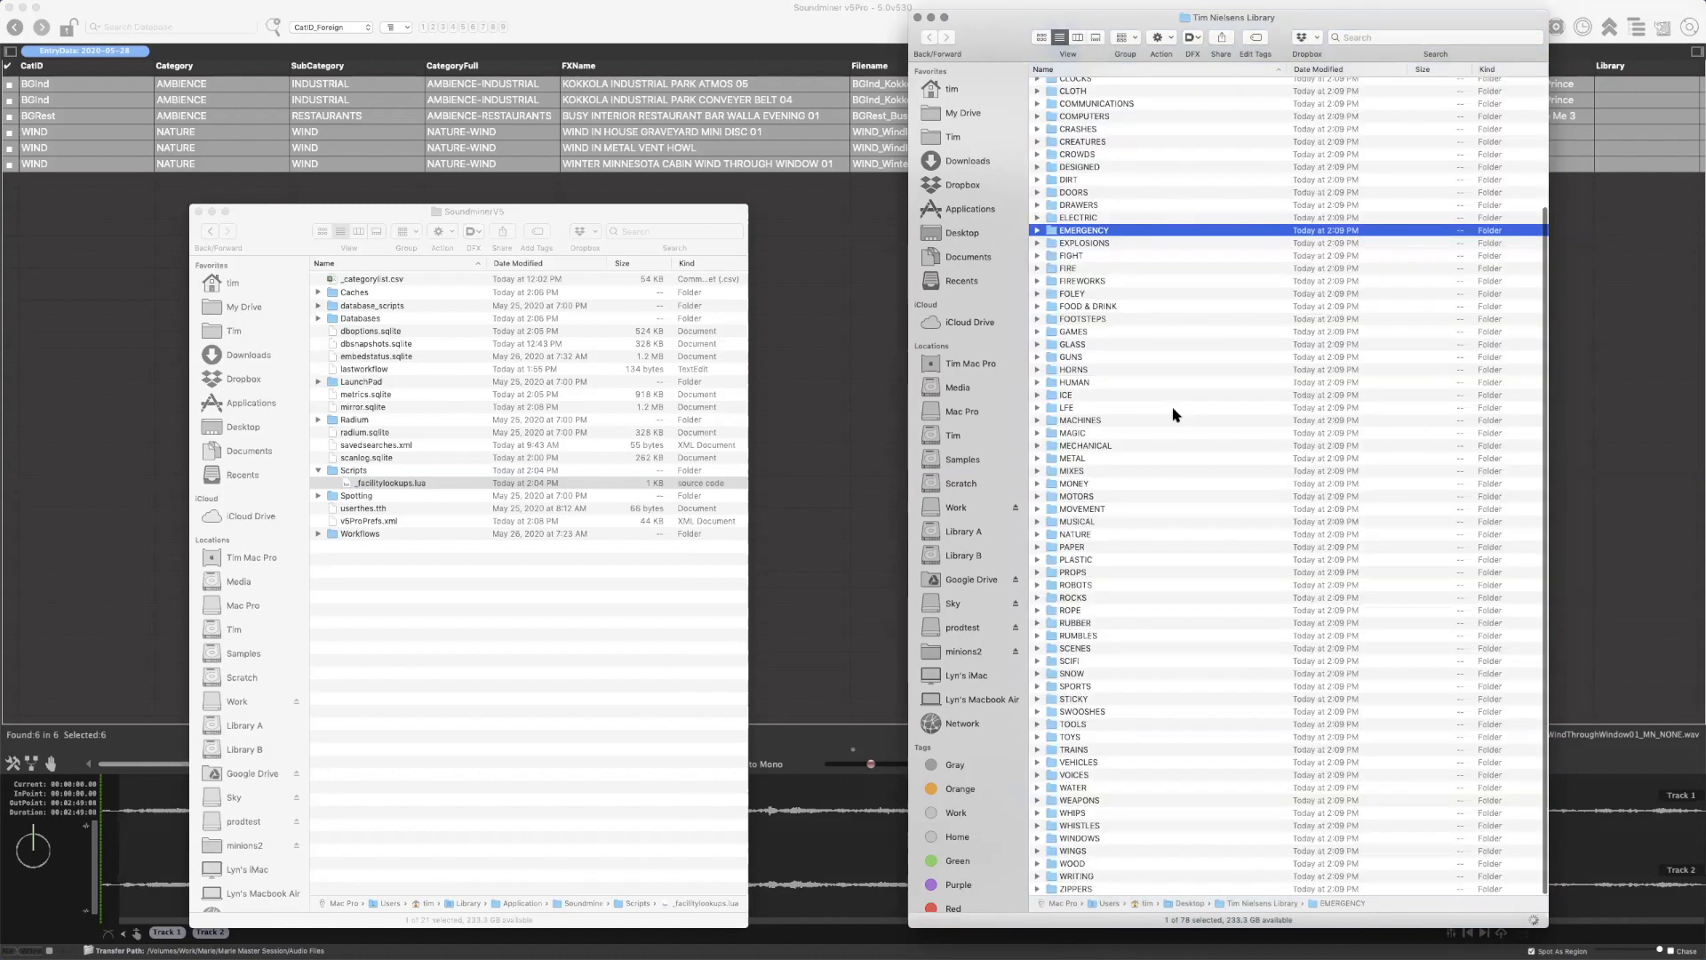
{"action": "scroll", "coordinate": [1173, 419], "scroll_direction": "up", "scroll_amount": 5}
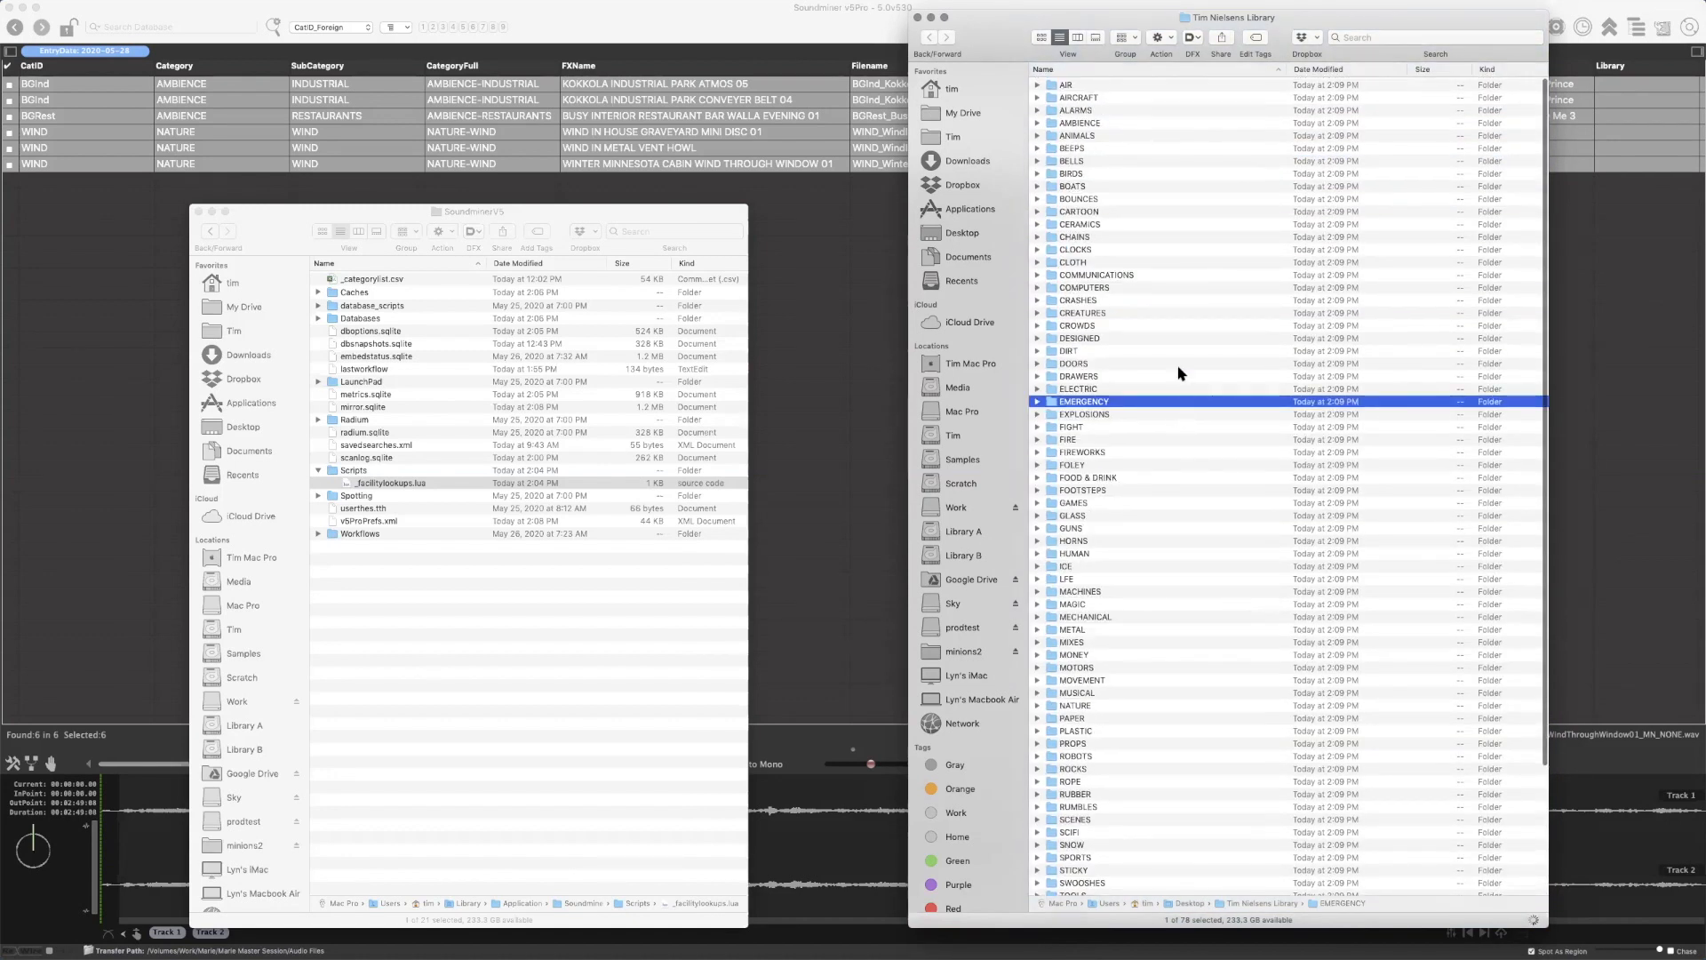
{"action": "left_click", "coordinate": [1182, 123]}
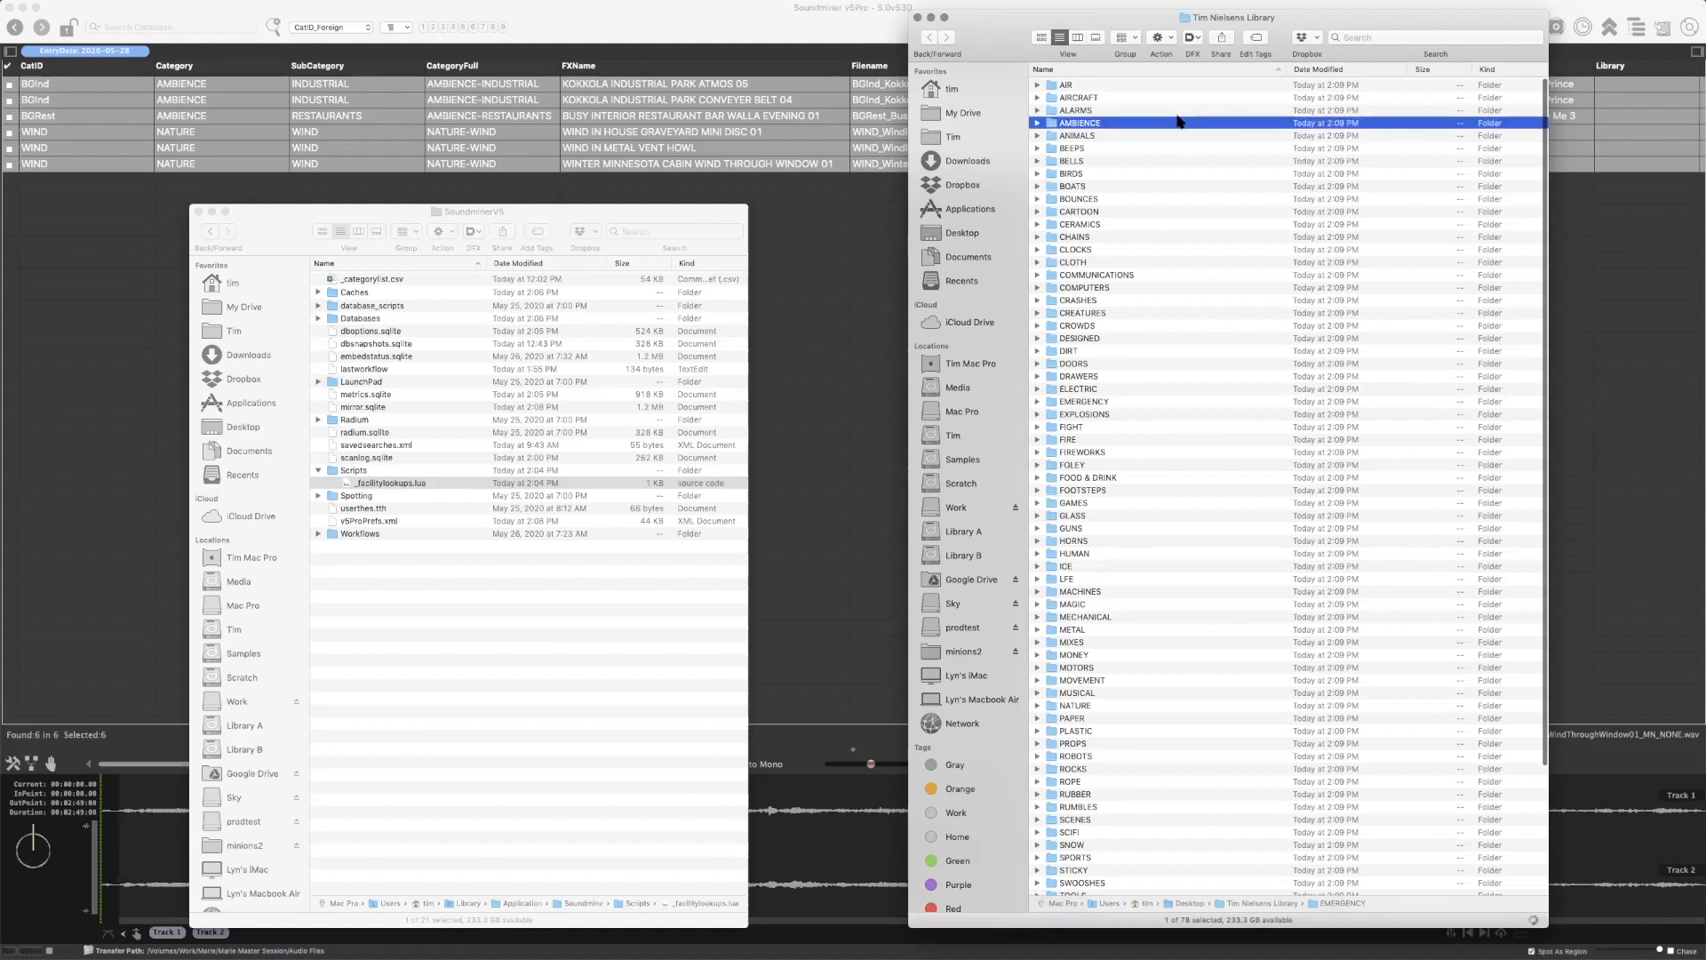
{"action": "key", "text": "super+Up"}
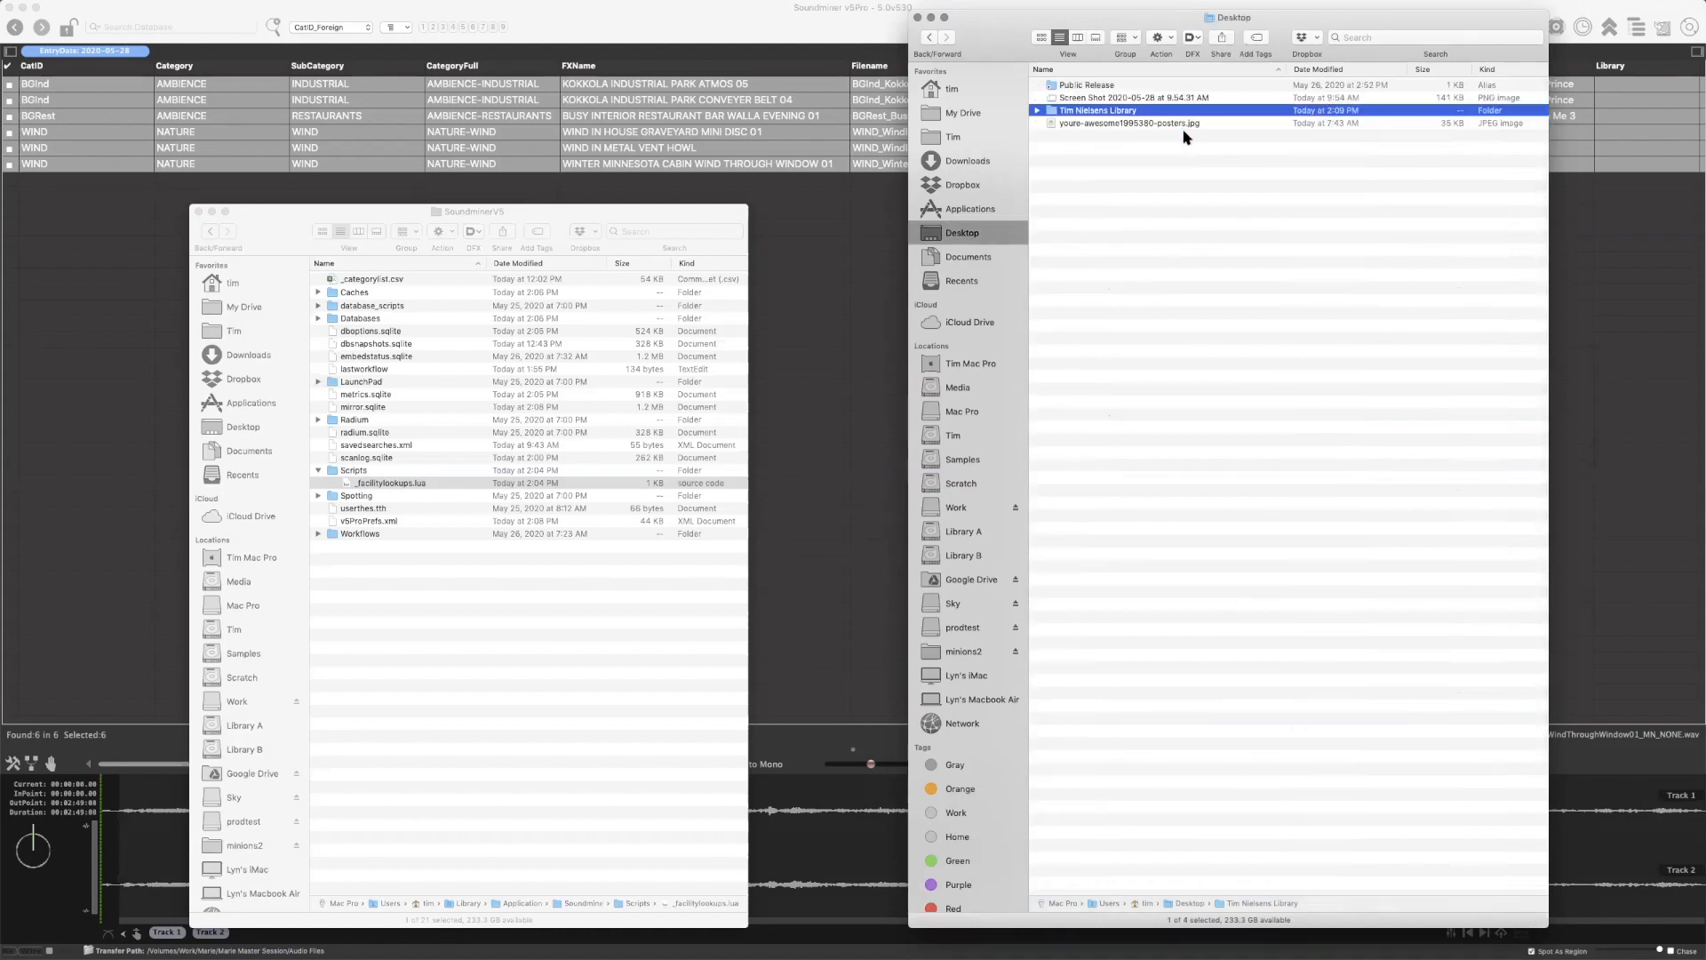
{"action": "key", "text": "super+w"}
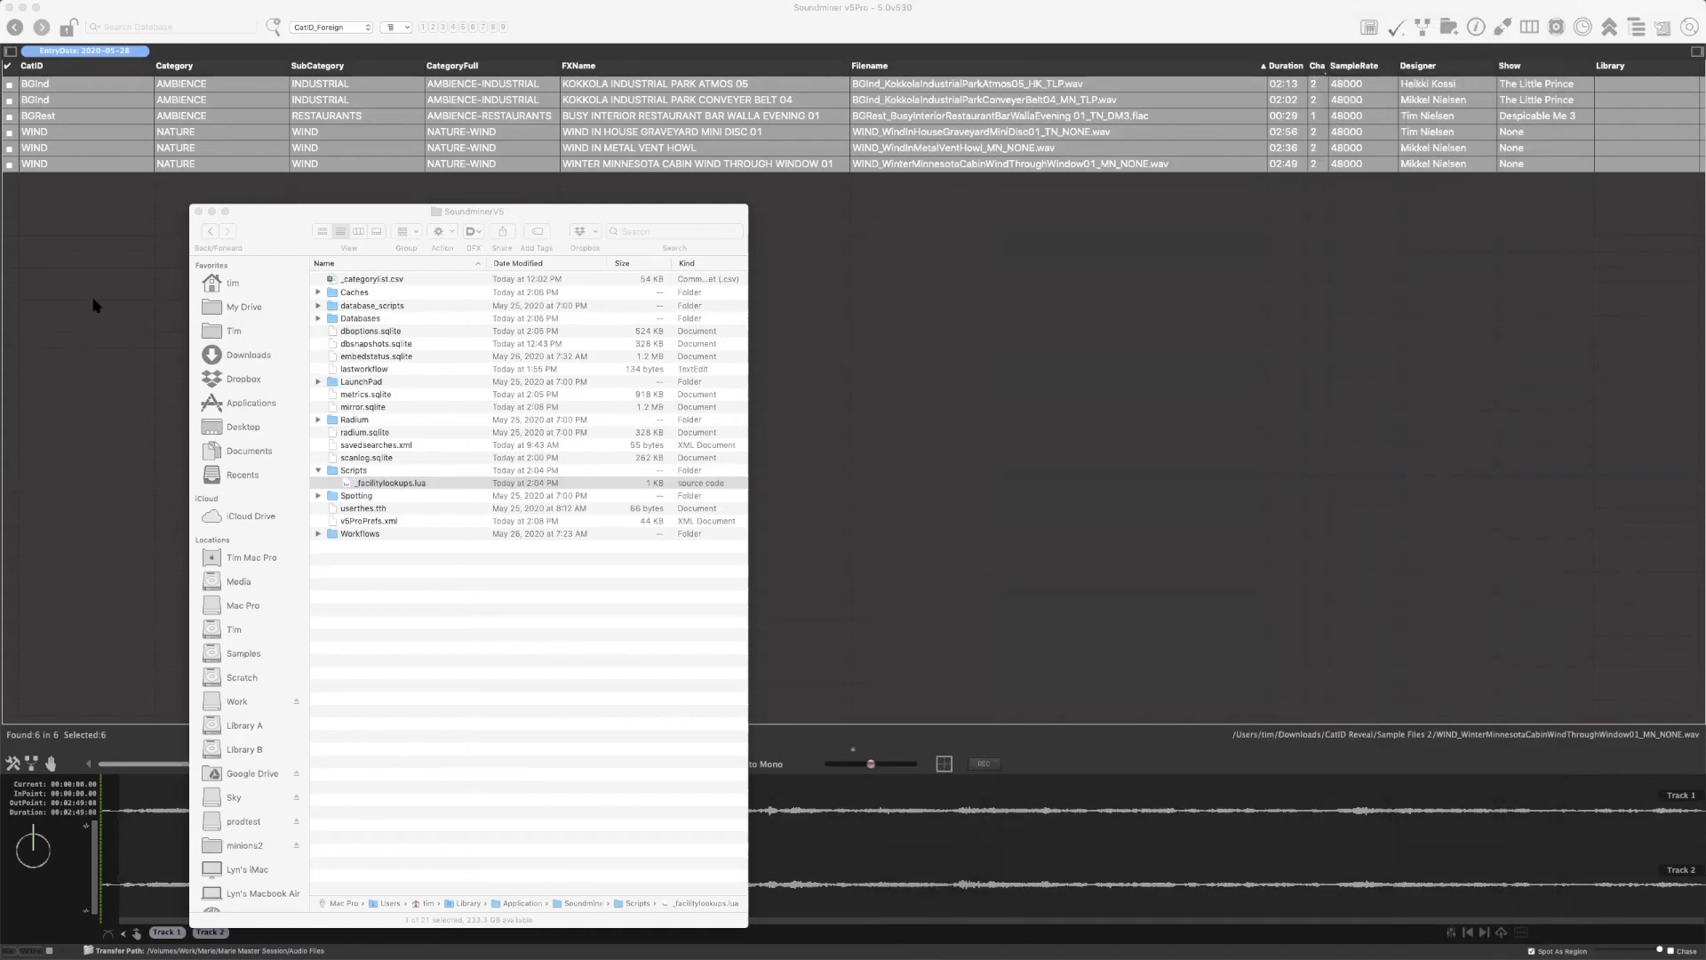
Open _categorylist.csv from the SoundminerV5 folder in Excel
{"action": "left_click_drag", "start_coordinate": [278, 228], "coordinate": [177, 220]}
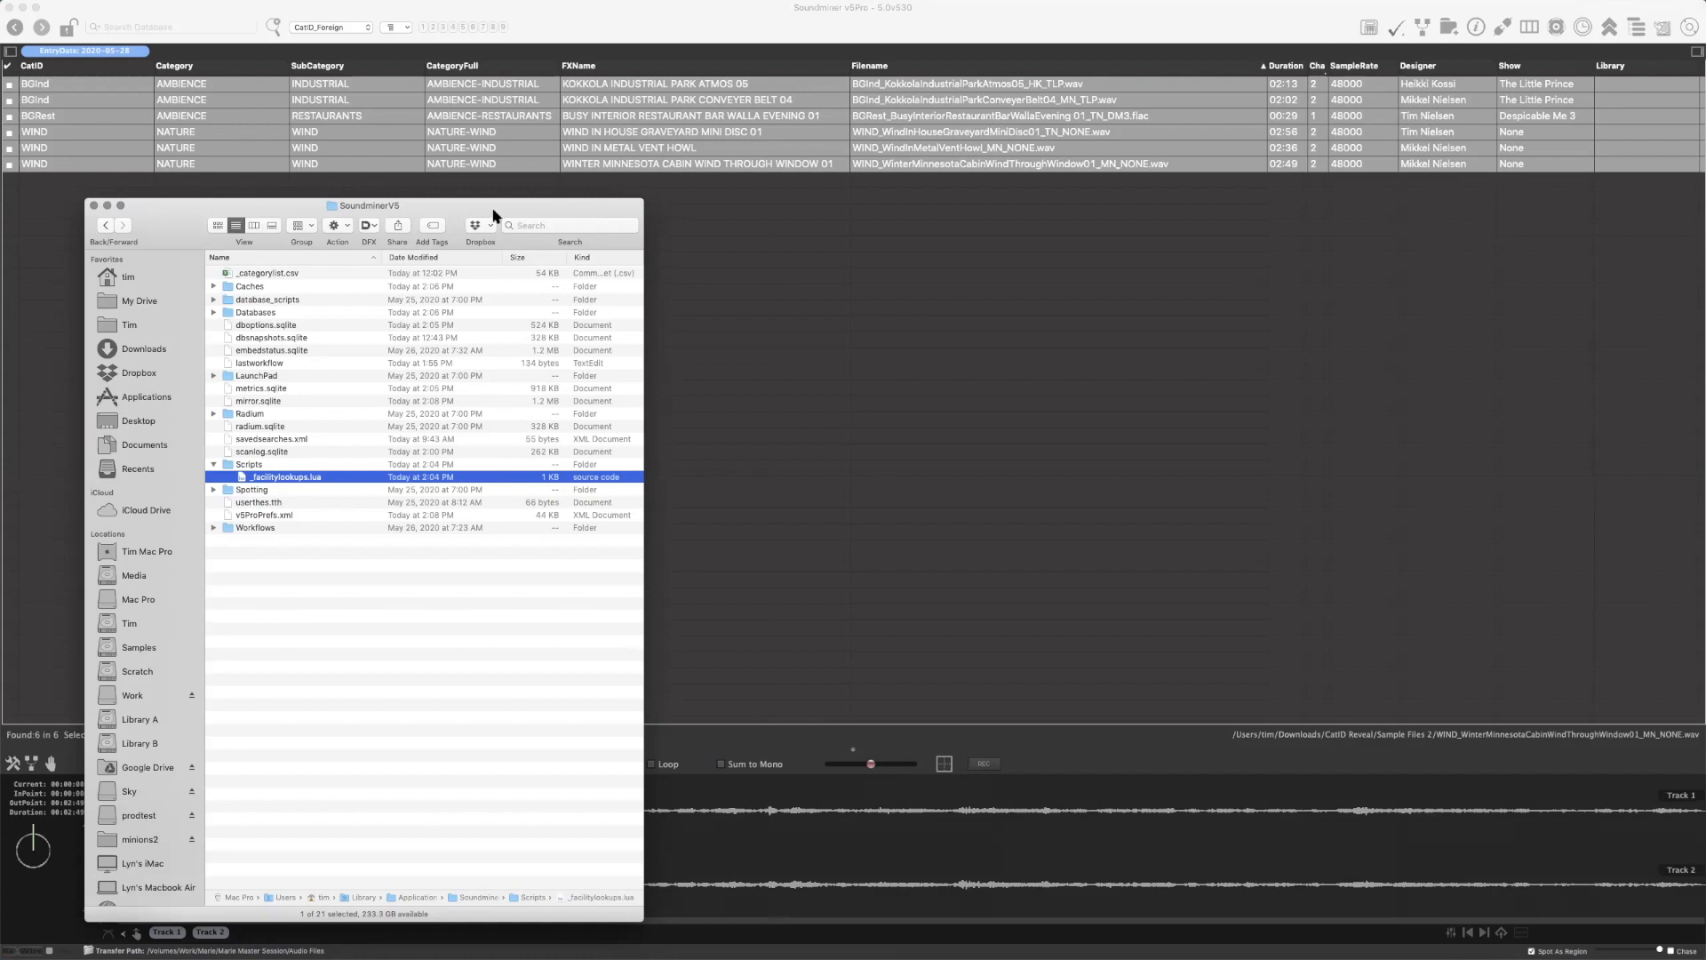
{"action": "left_click", "coordinate": [790, 19]}
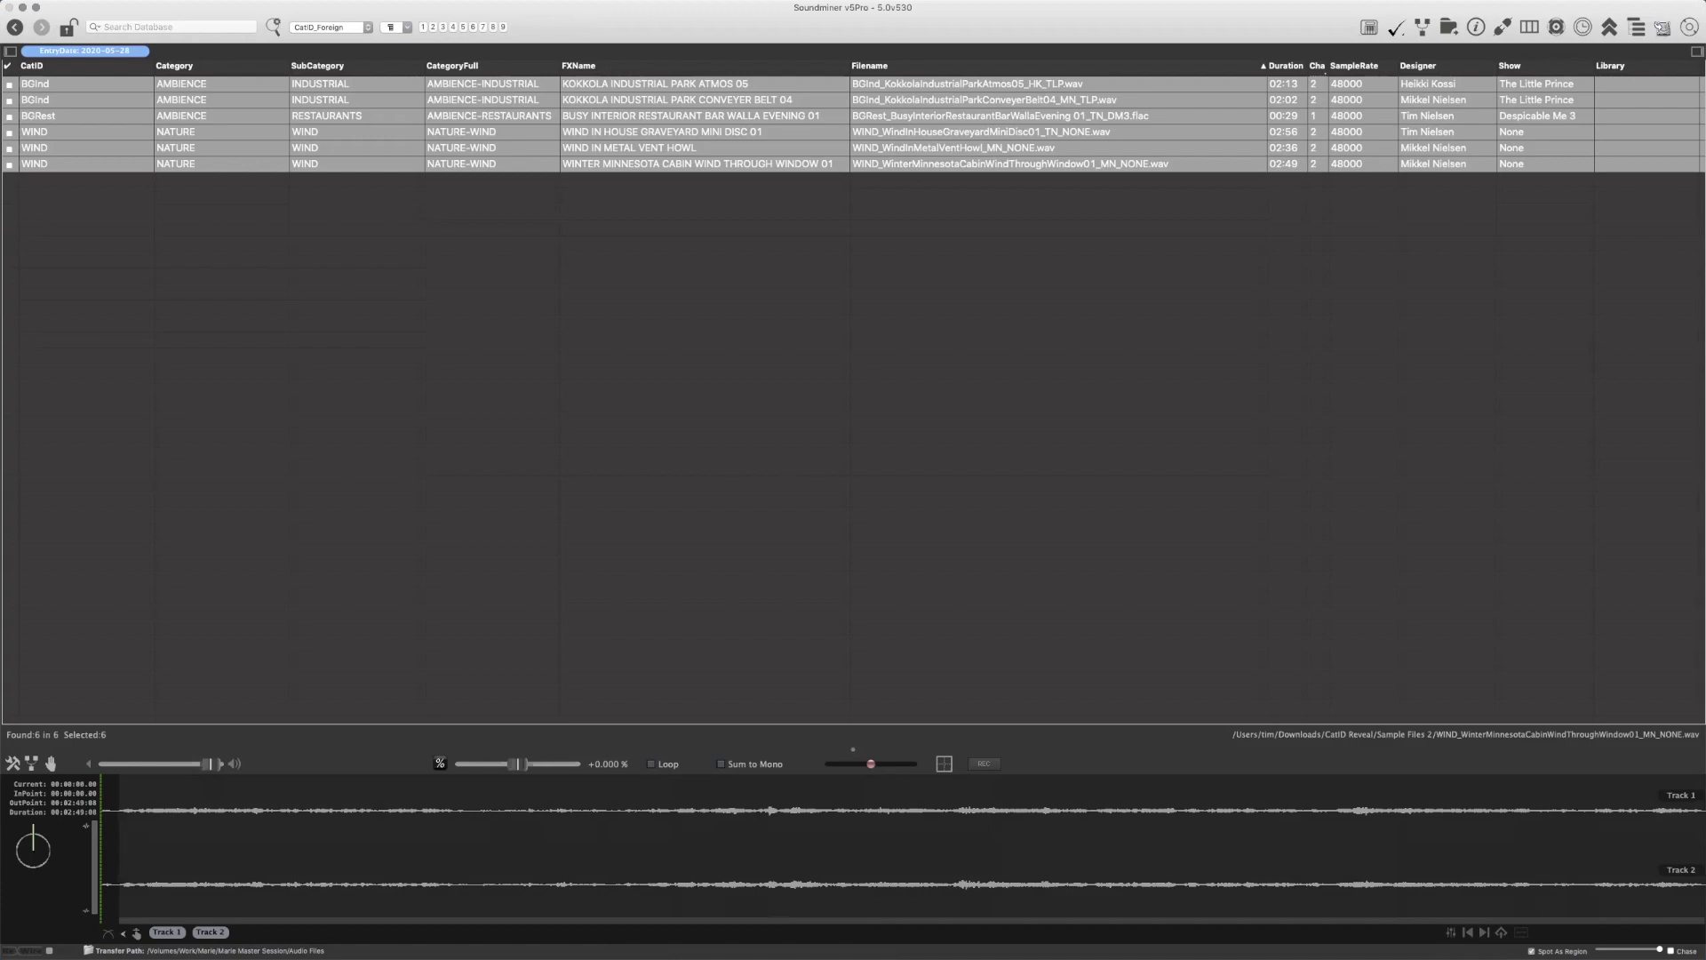
{"action": "key", "text": "super+Tab"}
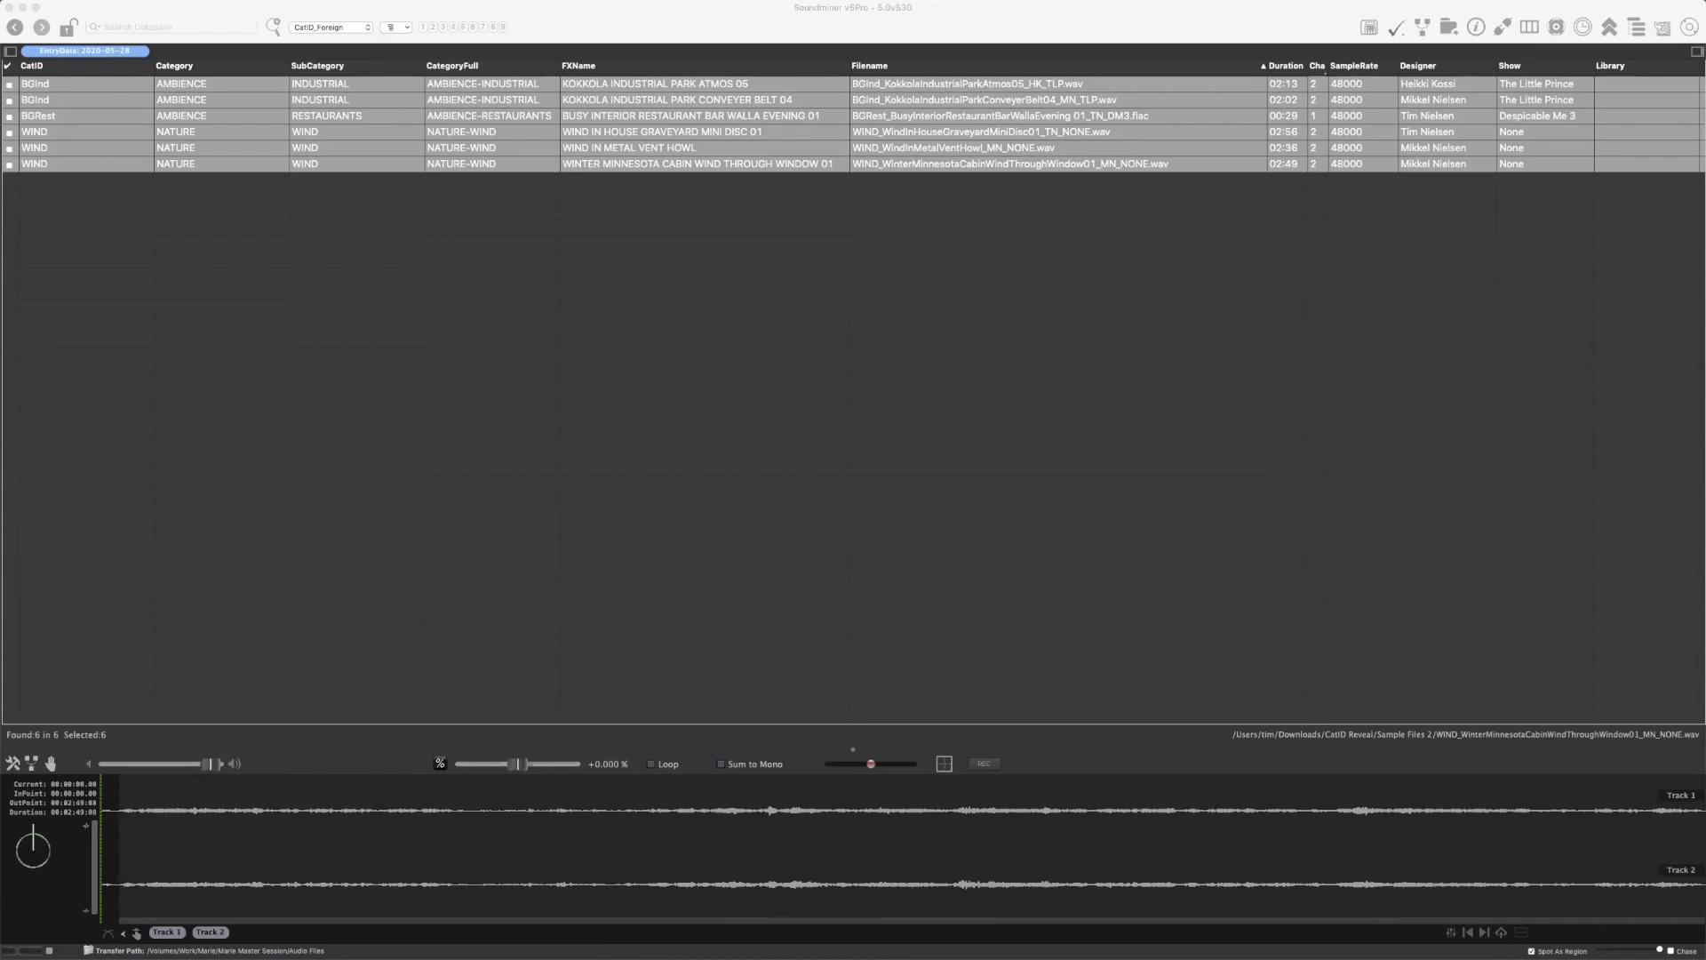
{"action": "key", "text": "super+Tab"}
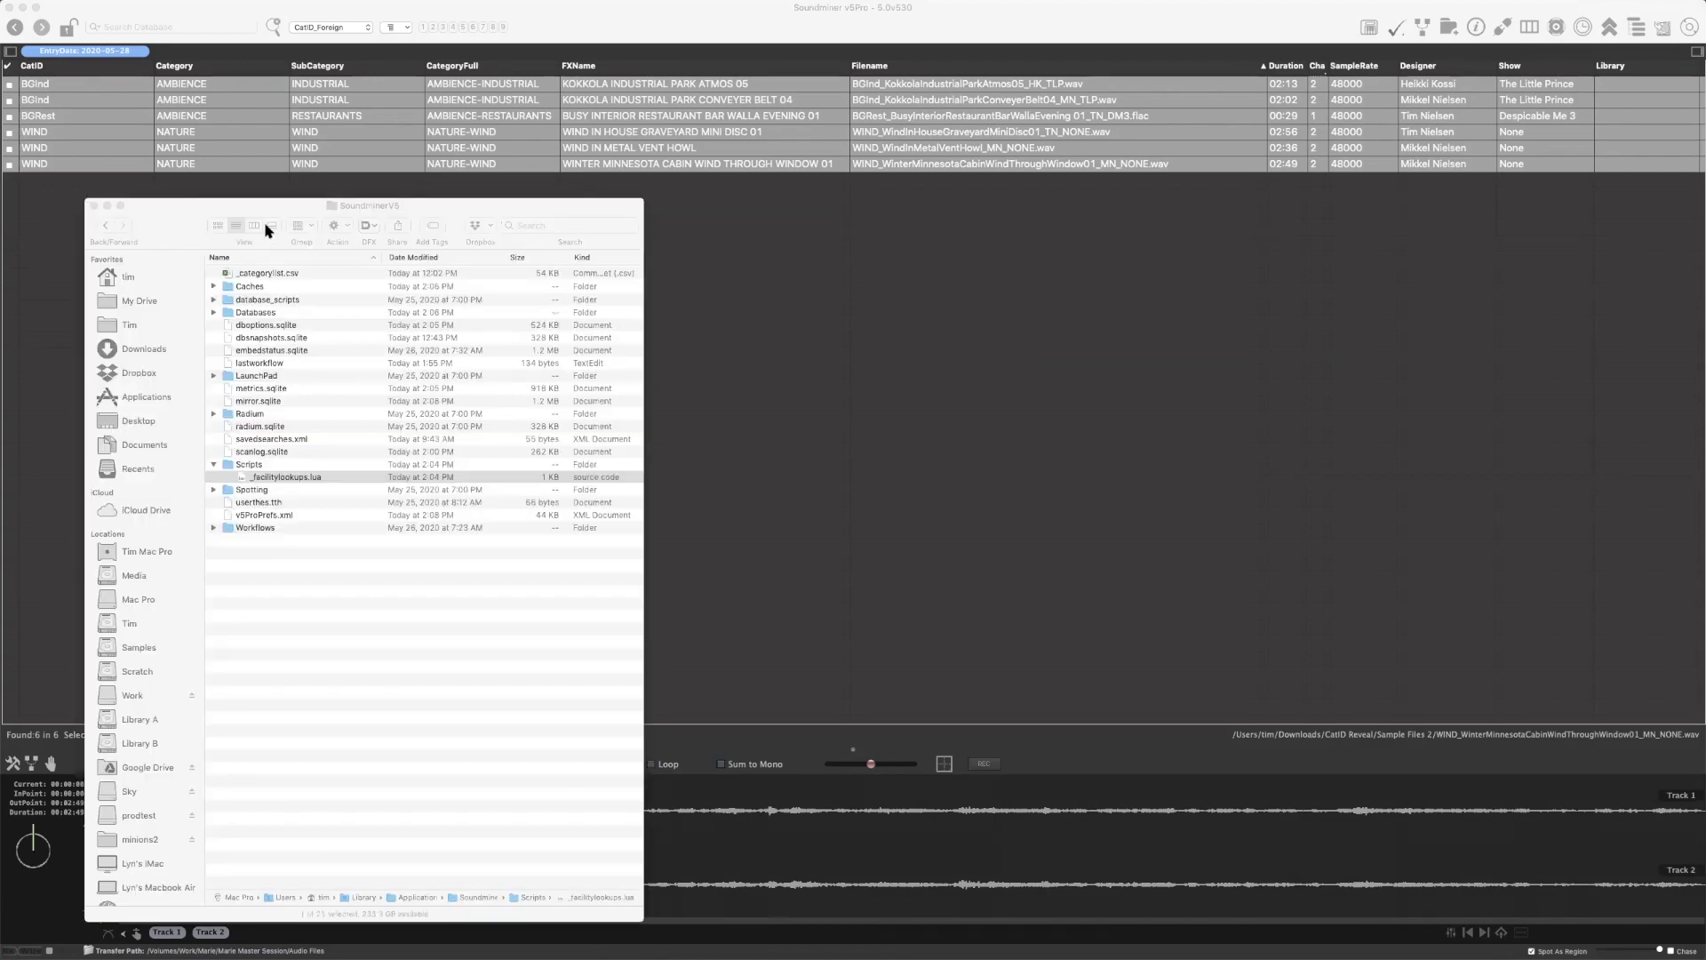
{"action": "left_click", "coordinate": [301, 275]}
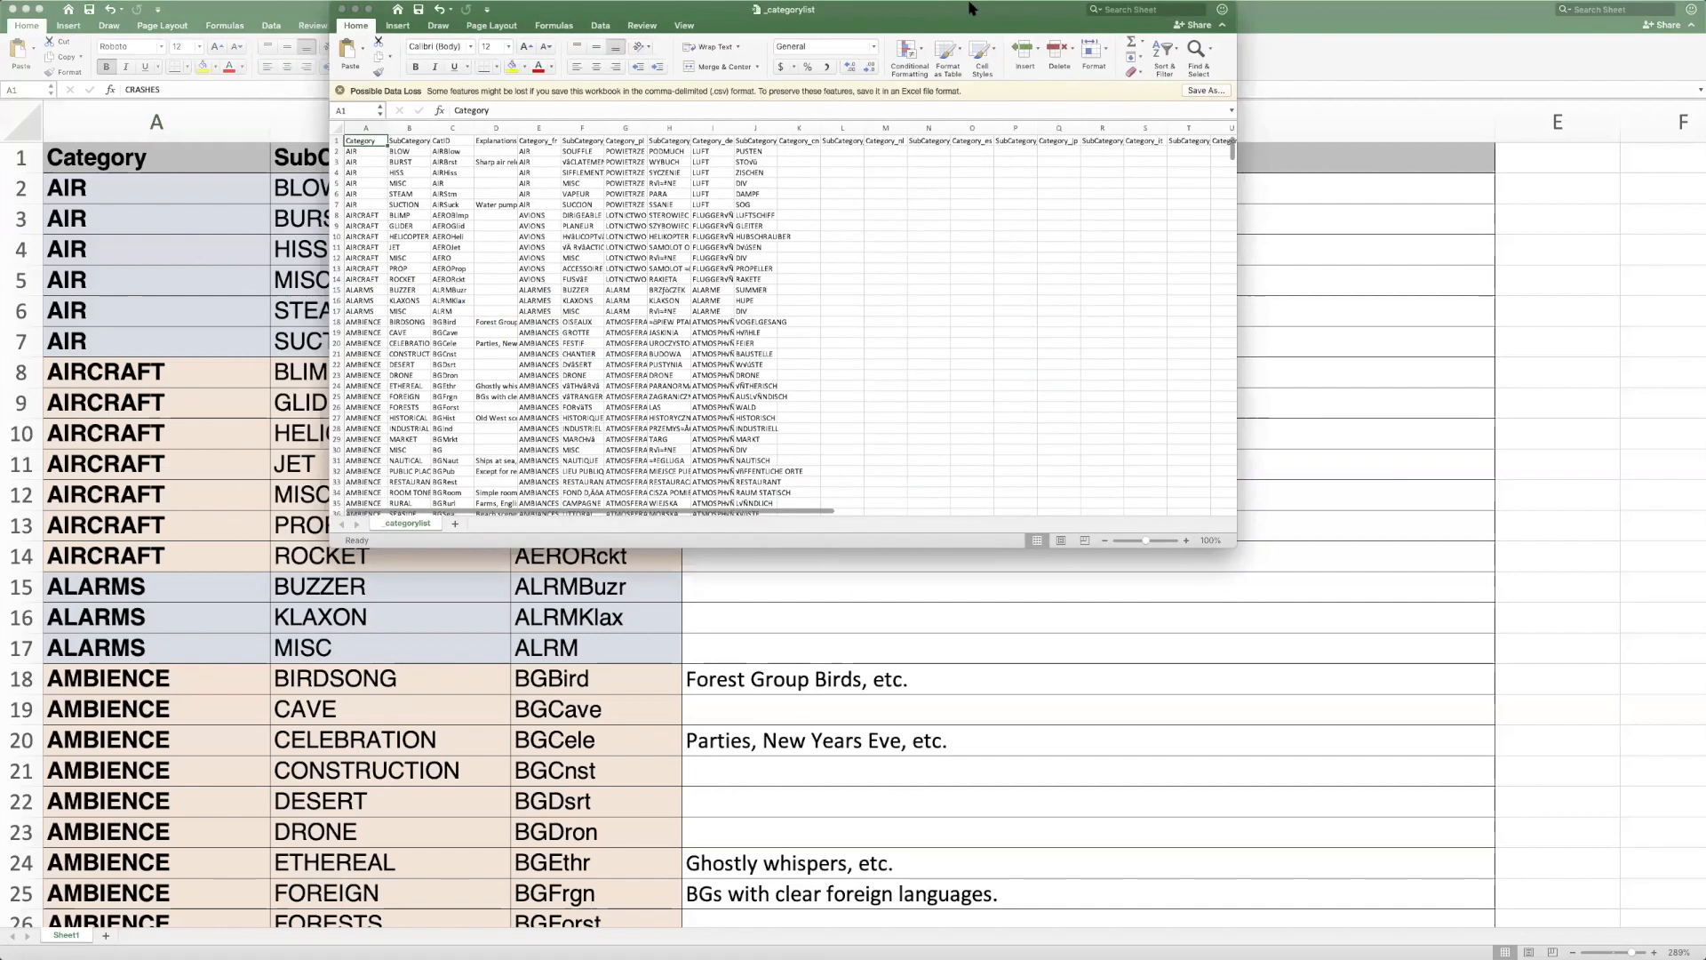
Enlarge the _categorylist window and display the sheet at 187% with a much wider CatID column
{"action": "left_click_drag", "start_coordinate": [970, 8], "coordinate": [677, 35]}
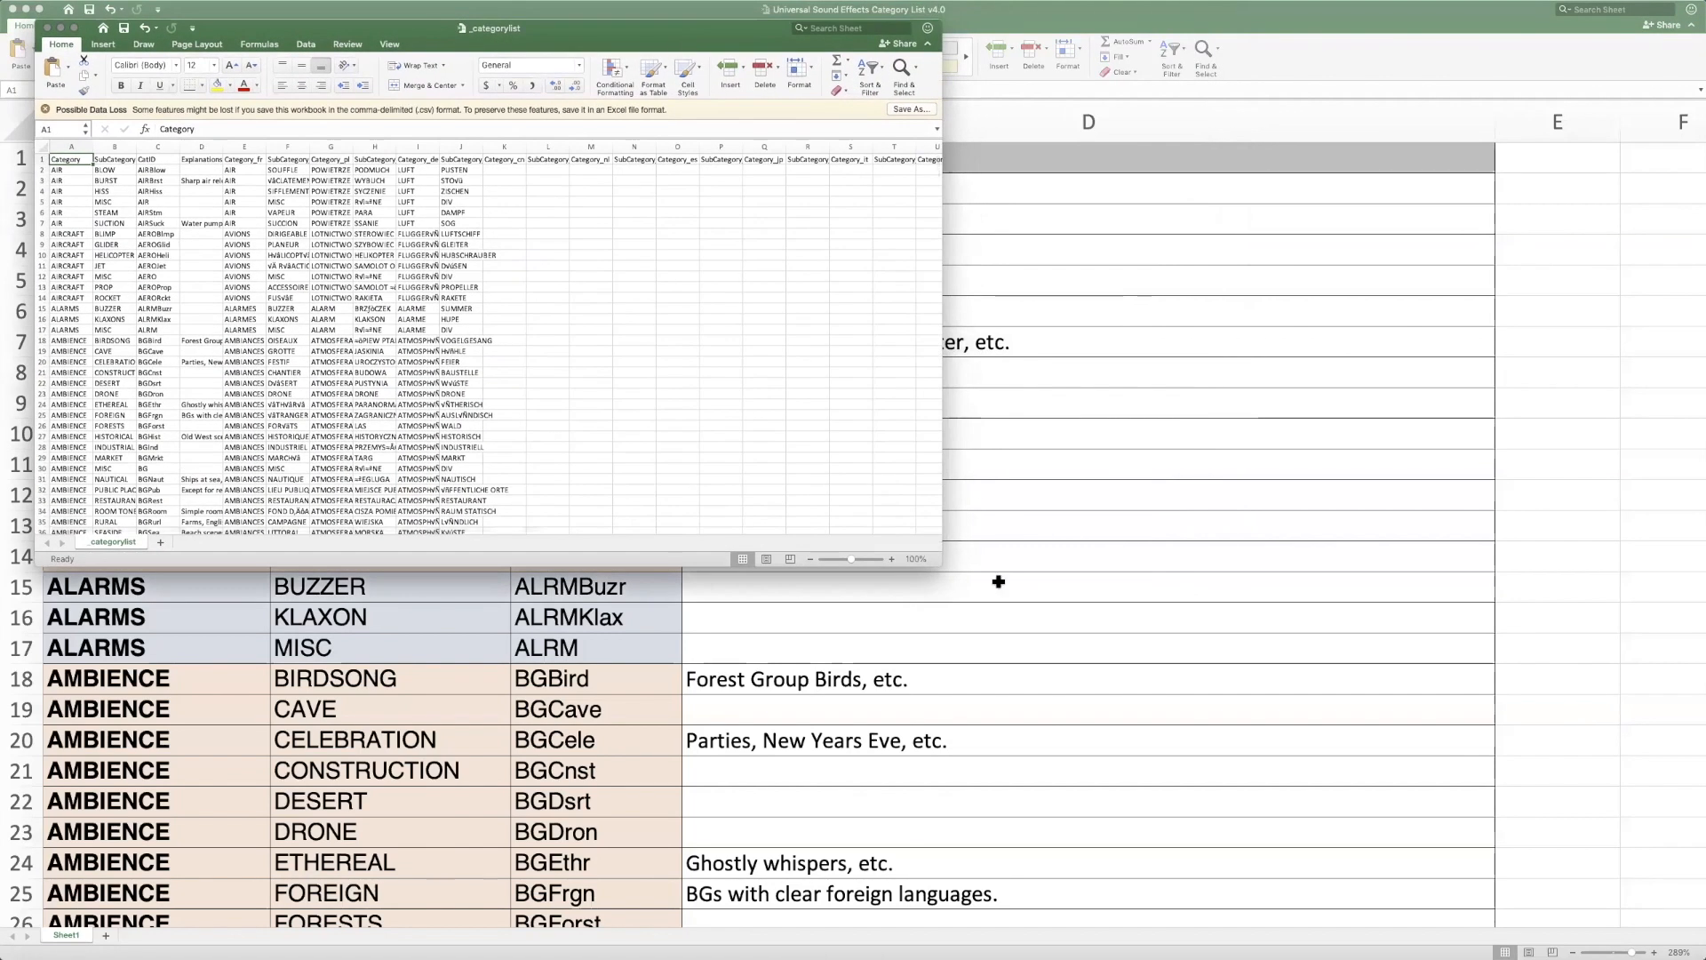
{"action": "left_click_drag", "start_coordinate": [941, 567], "coordinate": [1704, 957]}
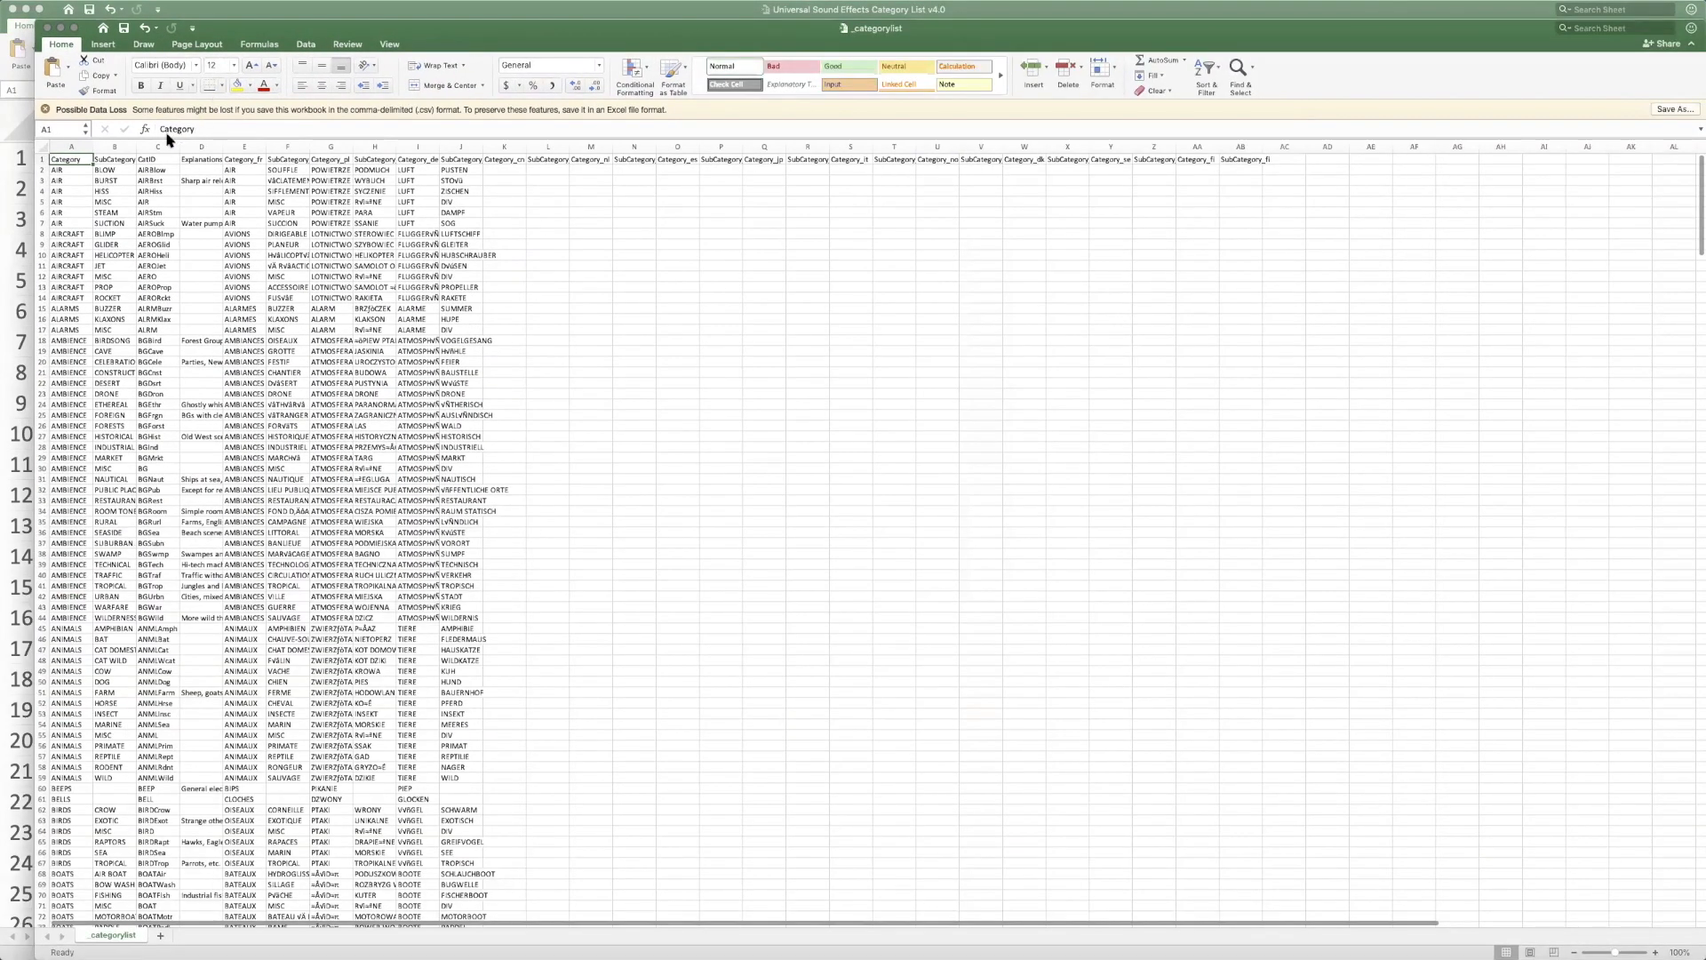
{"action": "left_click_drag", "start_coordinate": [176, 145], "coordinate": [1158, 147]}
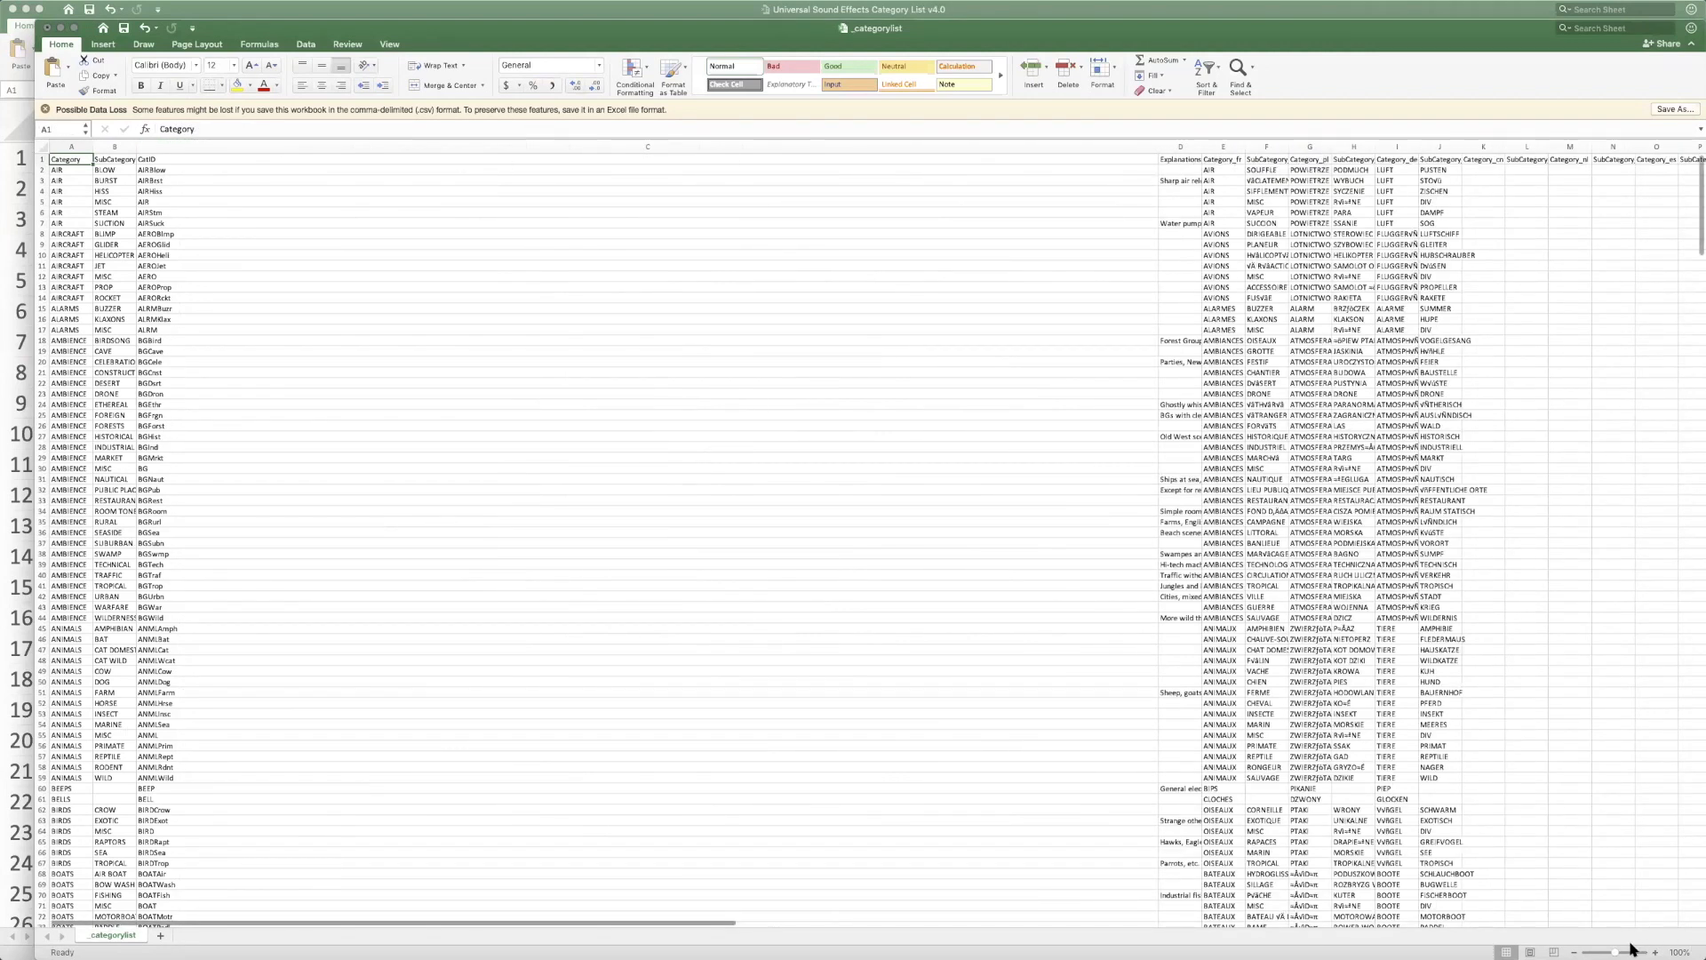
{"action": "left_click_drag", "start_coordinate": [1615, 949], "coordinate": [1627, 950]}
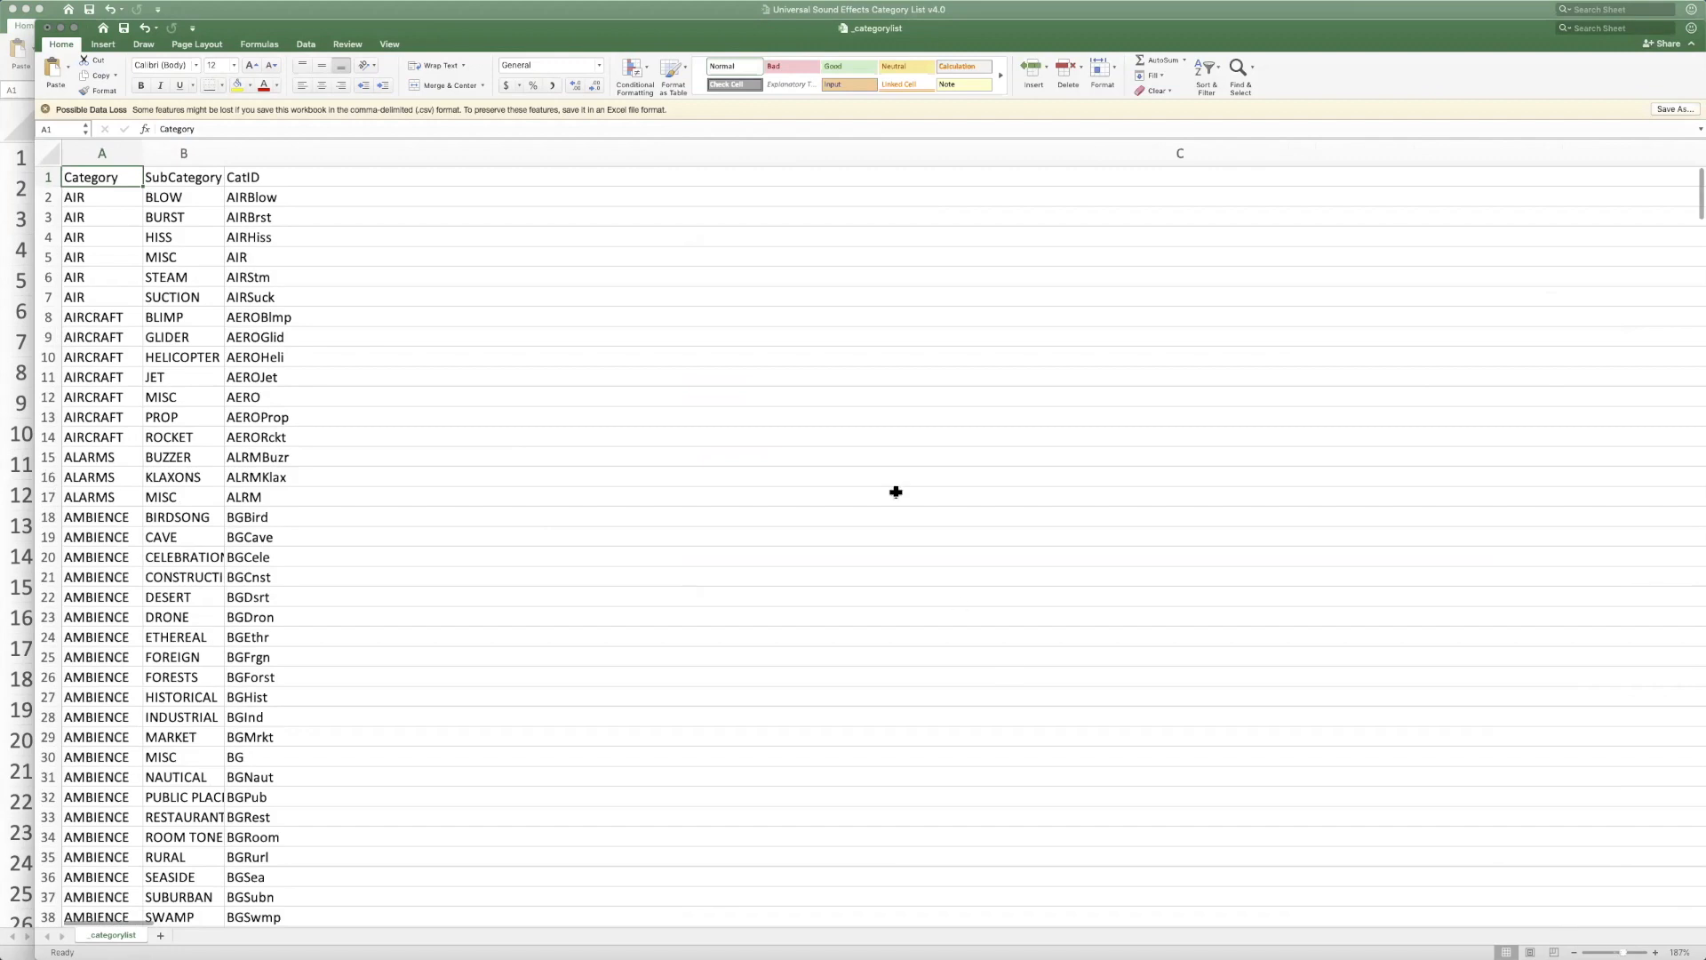
Insert a column before CatID, with the header Library and the personal sound library's name in its first data row
{"action": "left_click", "coordinate": [295, 163]}
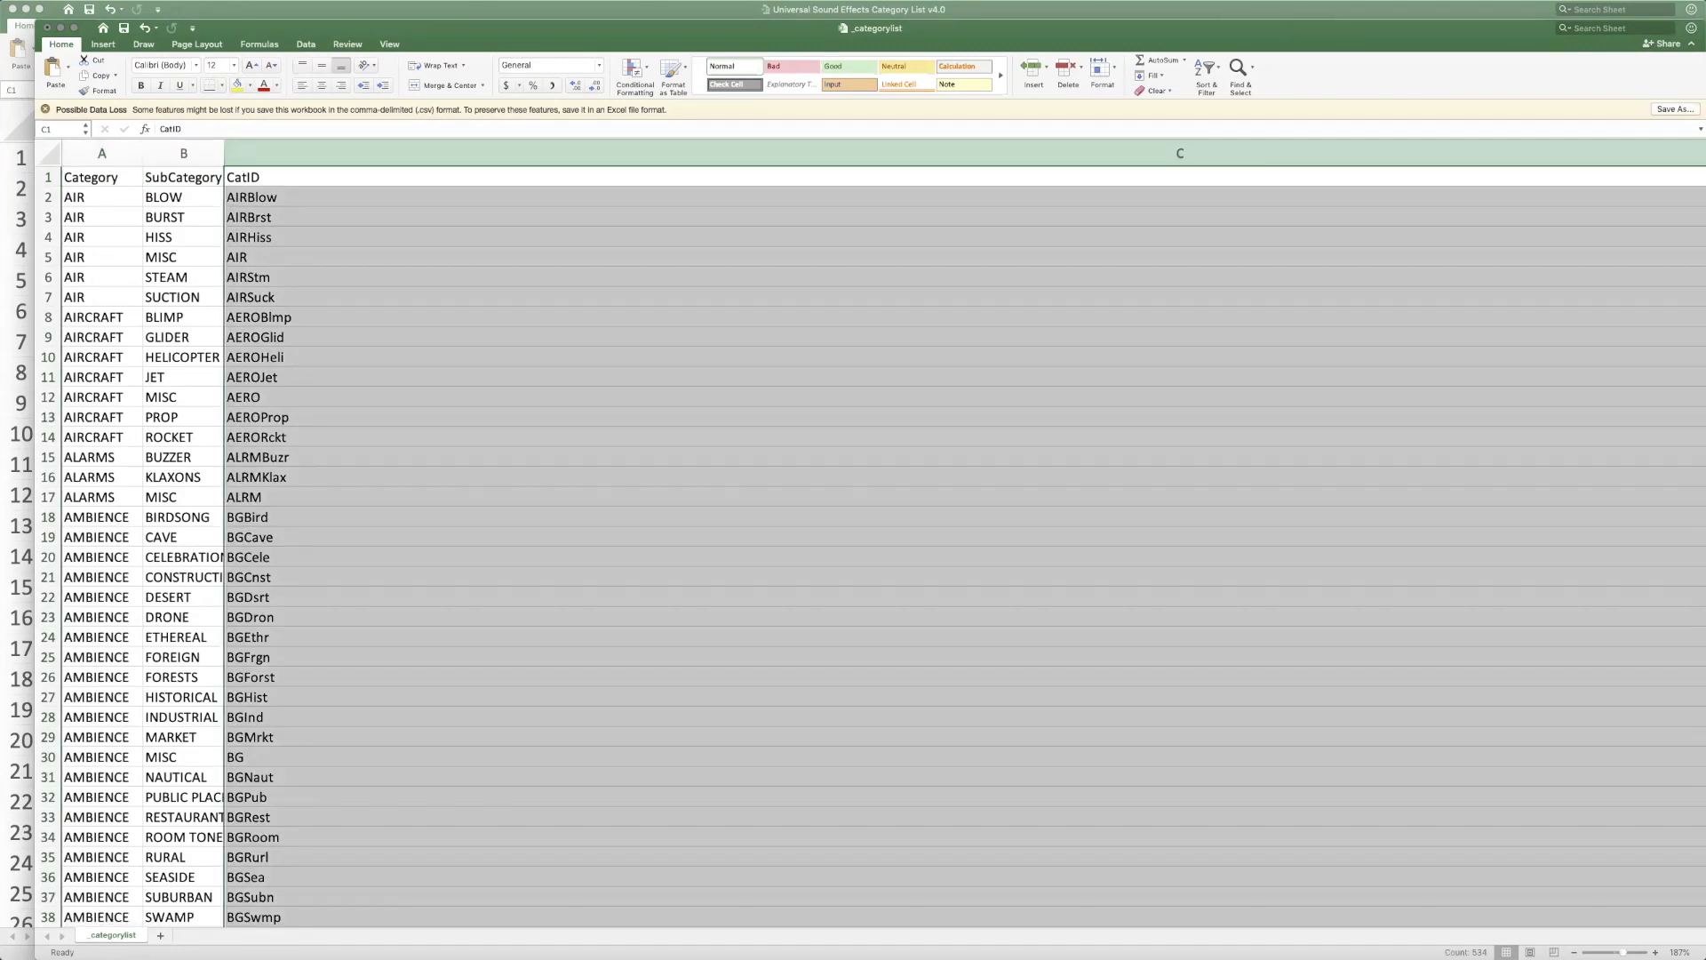
{"action": "left_click", "coordinate": [209, 238]}
{"action": "scroll", "coordinate": [278, 221], "scroll_direction": "left", "scroll_amount": 3}
{"action": "left_click", "coordinate": [261, 174]}
{"action": "type", "text": "Library"}
{"action": "key", "text": "Return"}
{"action": "type", "text": "Tim Nielsen FX"}
{"action": "key", "text": "Return"}
Copy the library name from C2 into the remaining Library cells down to row 534
{"action": "key", "text": "Up"}
{"action": "key", "text": "super+c"}
{"action": "left_click", "coordinate": [277, 219]}
{"action": "scroll", "coordinate": [327, 347], "scroll_direction": "down", "scroll_amount": 20}
{"action": "scroll", "coordinate": [248, 691], "scroll_direction": "down", "scroll_amount": 20}
{"action": "scroll", "coordinate": [231, 718], "scroll_direction": "down", "scroll_amount": 20}
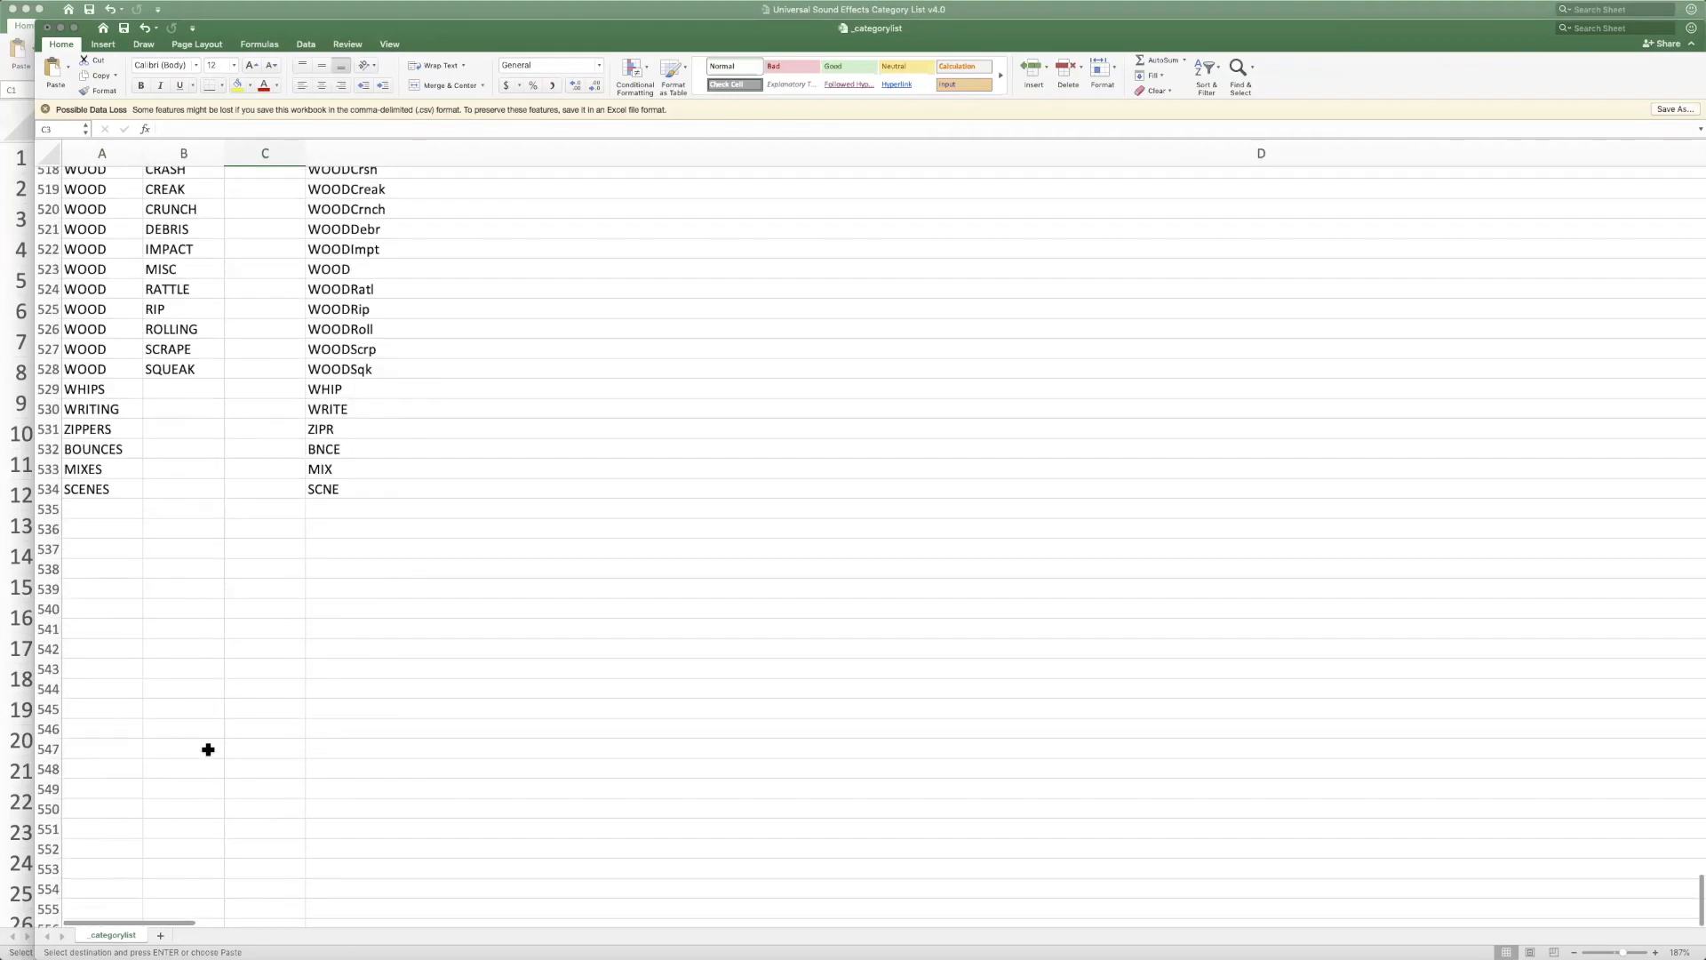
{"action": "left_click", "coordinate": [249, 499], "text": "shift"}
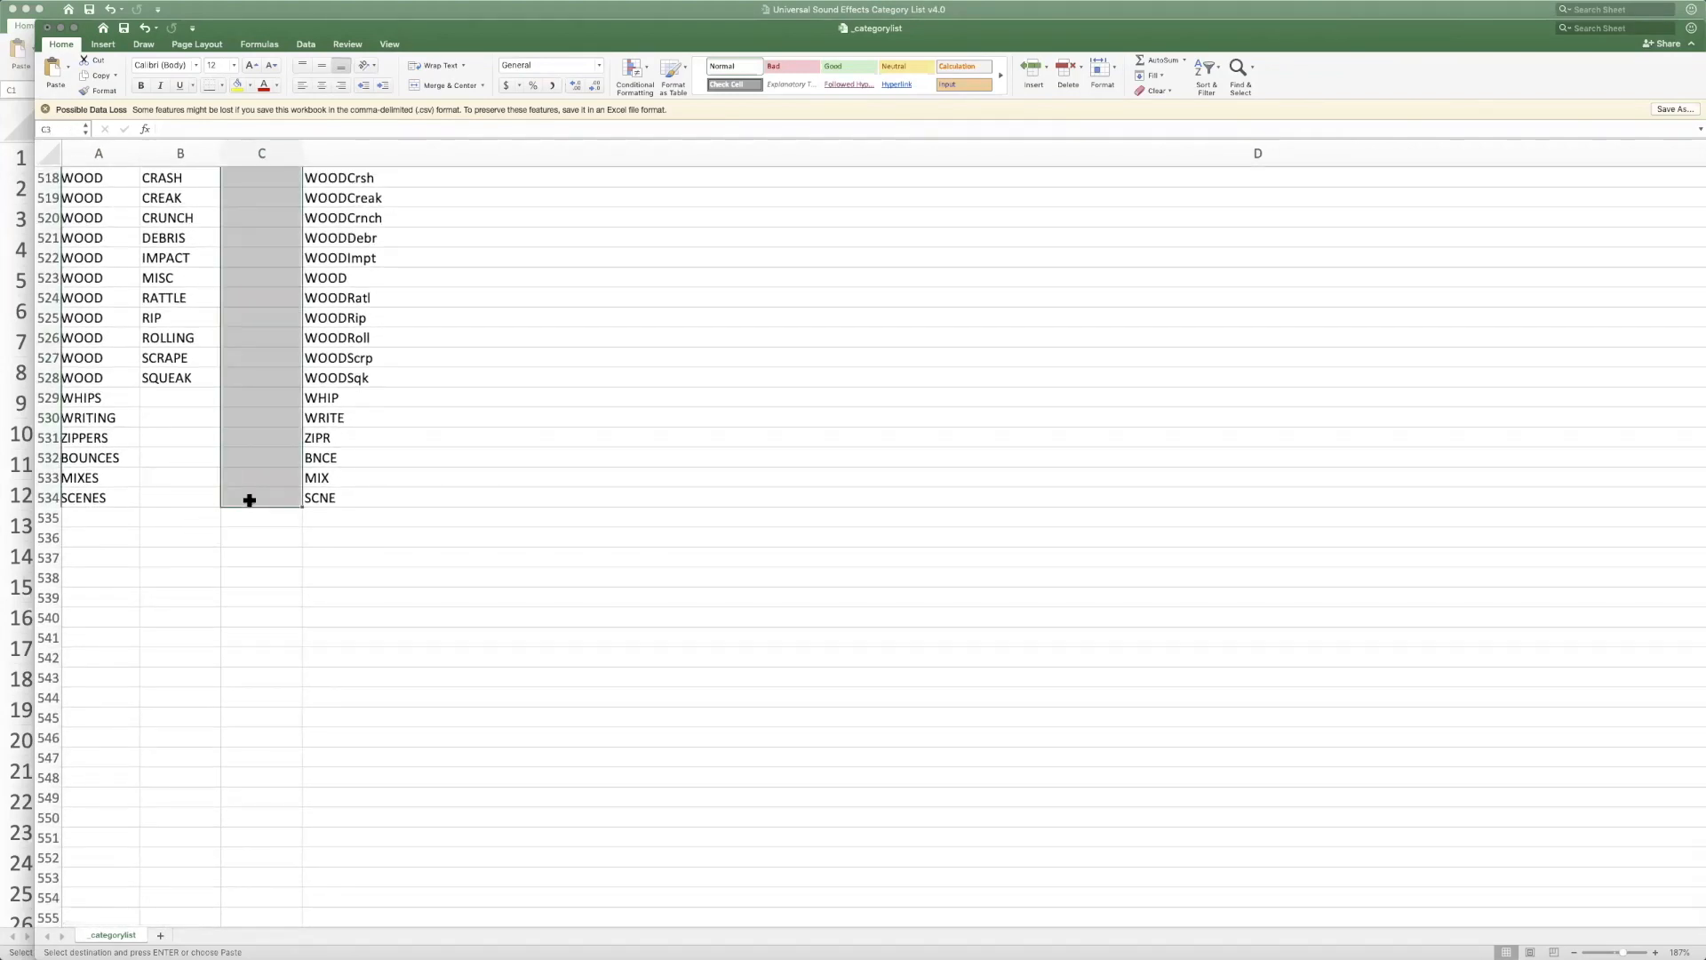
{"action": "key", "text": "super+v"}
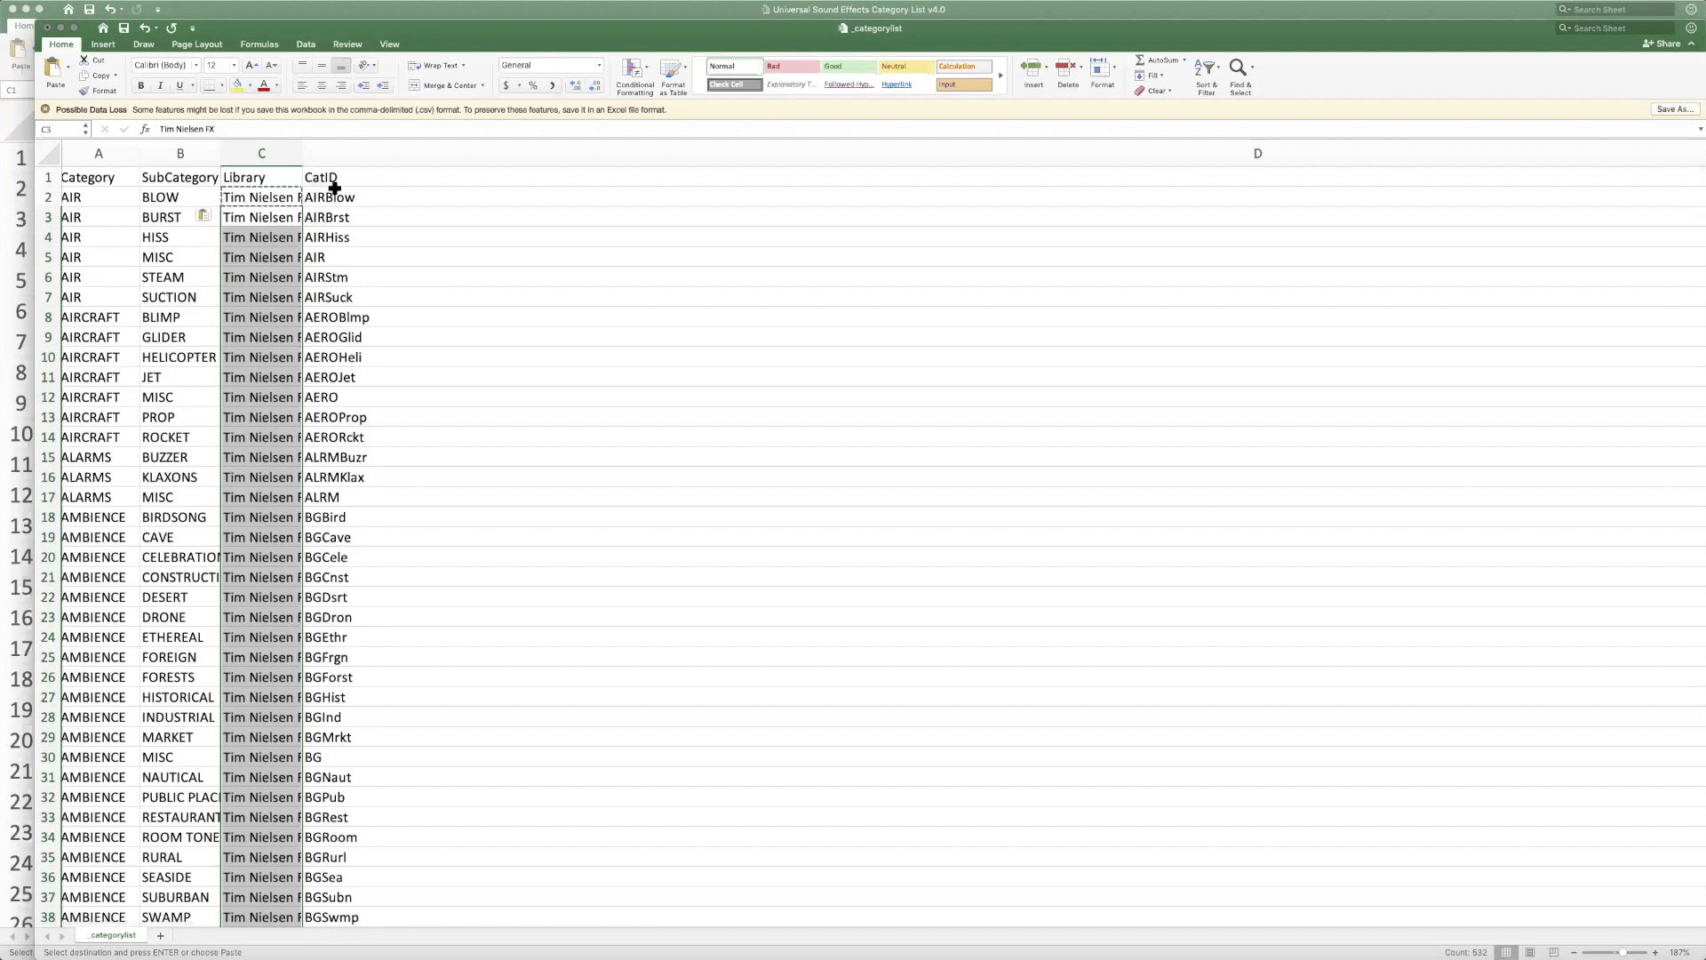
Check the filled Library column against the neighbouring CatID entries, and cancel the pending copy
{"action": "left_click", "coordinate": [253, 173]}
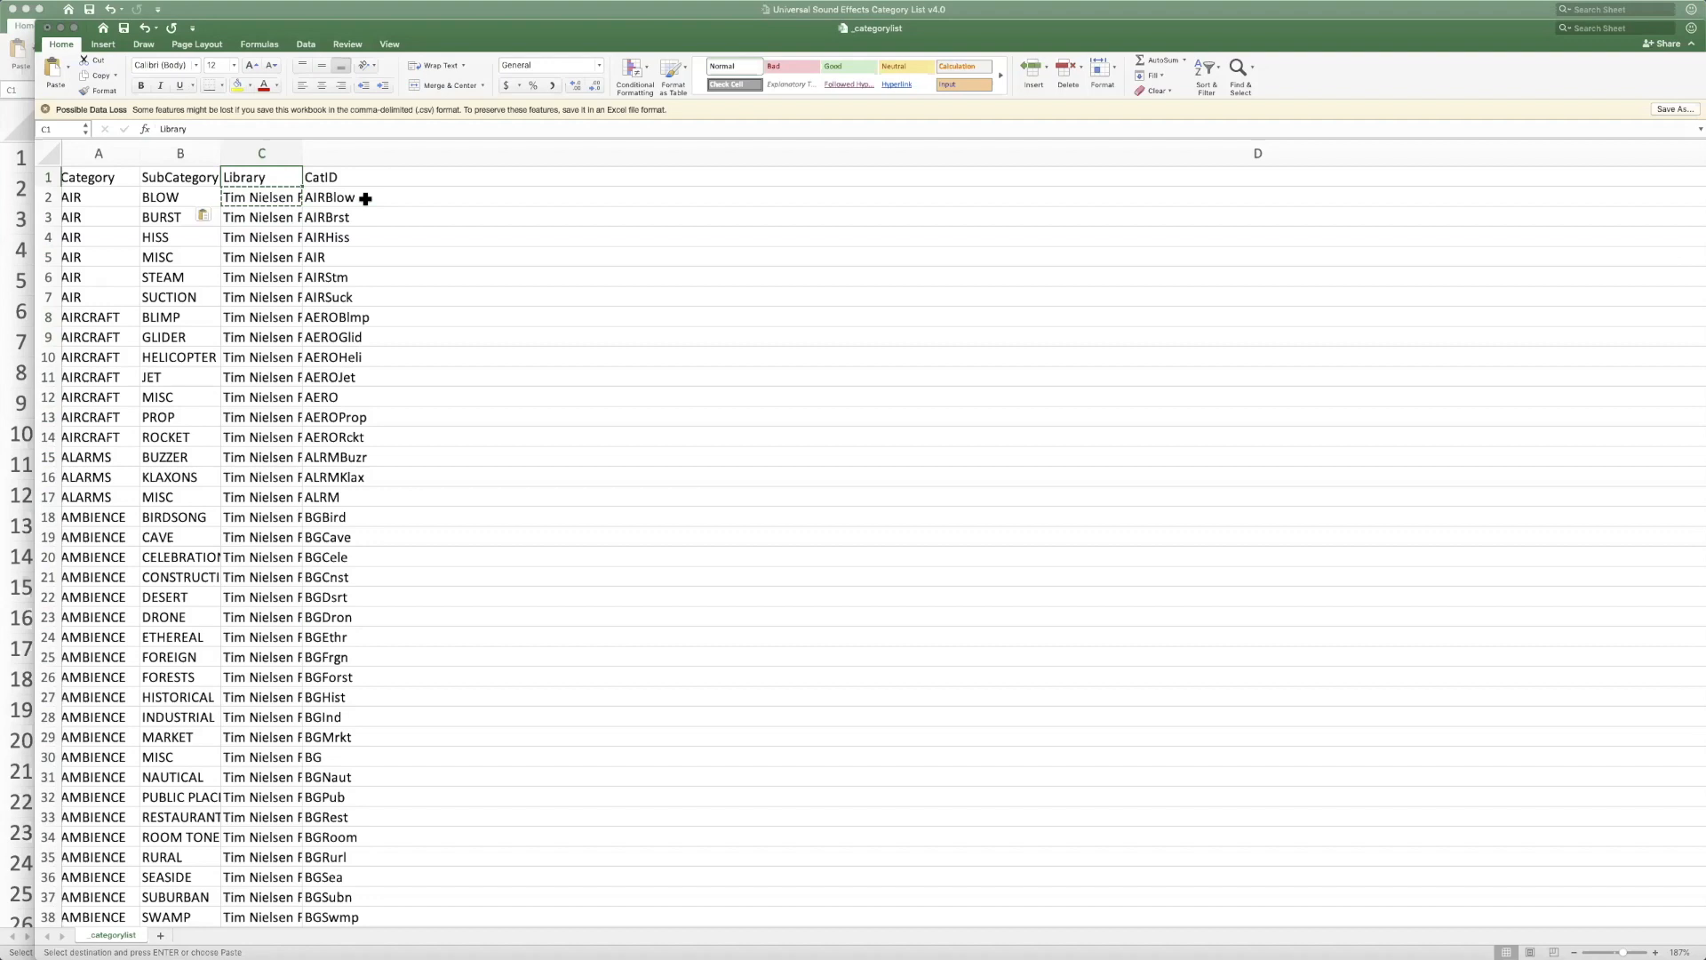
{"action": "left_click", "coordinate": [374, 459]}
{"action": "left_click", "coordinate": [370, 541]}
{"action": "left_click", "coordinate": [366, 637]}
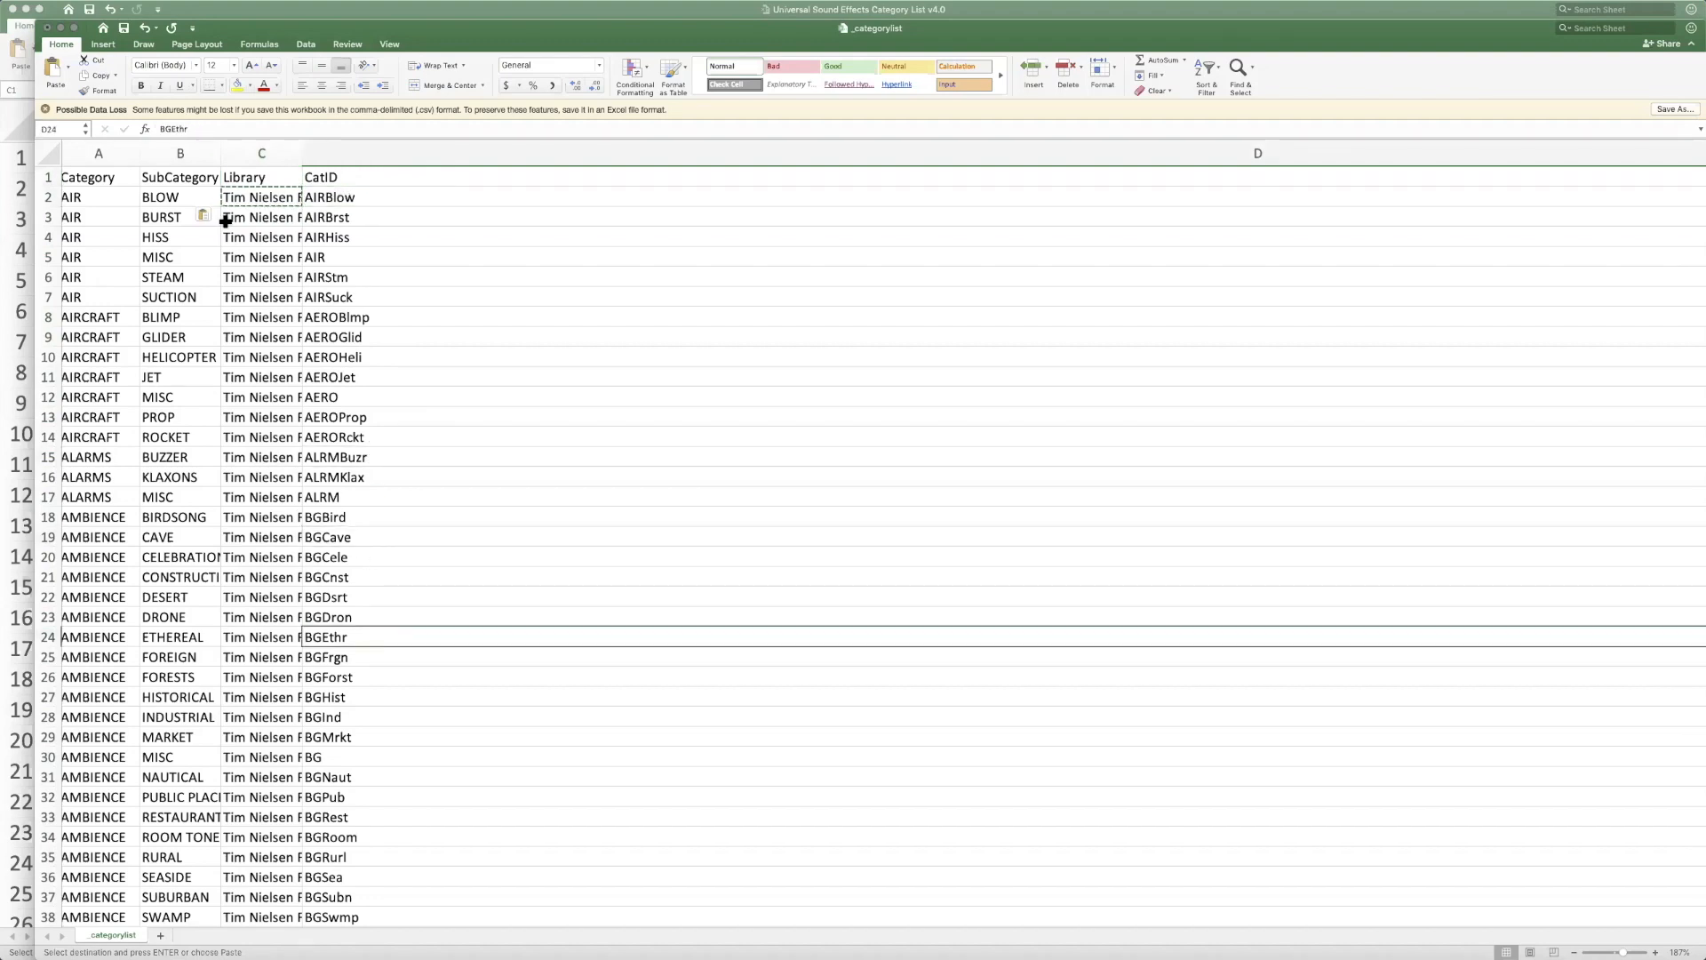
{"action": "left_click", "coordinate": [263, 153]}
{"action": "key", "text": "Escape"}
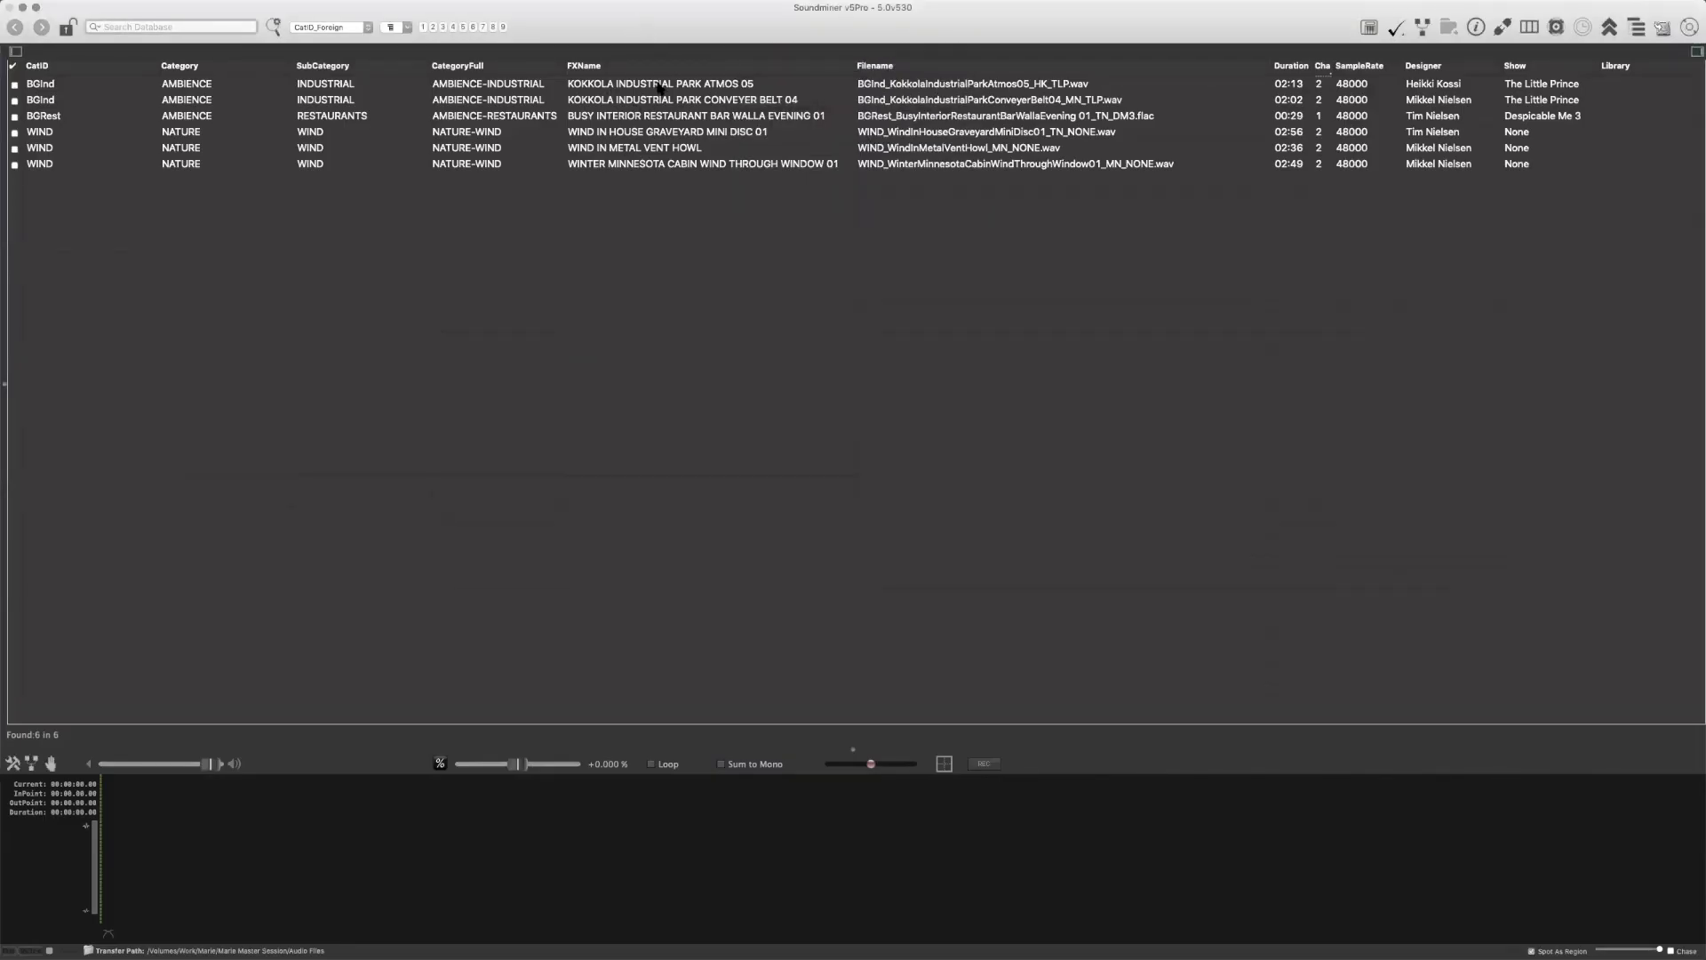
In Soundminer, run the AutoExpand CatID metadata script on all six recordings
{"action": "left_click", "coordinate": [762, 118]}
{"action": "key", "text": "super+a"}
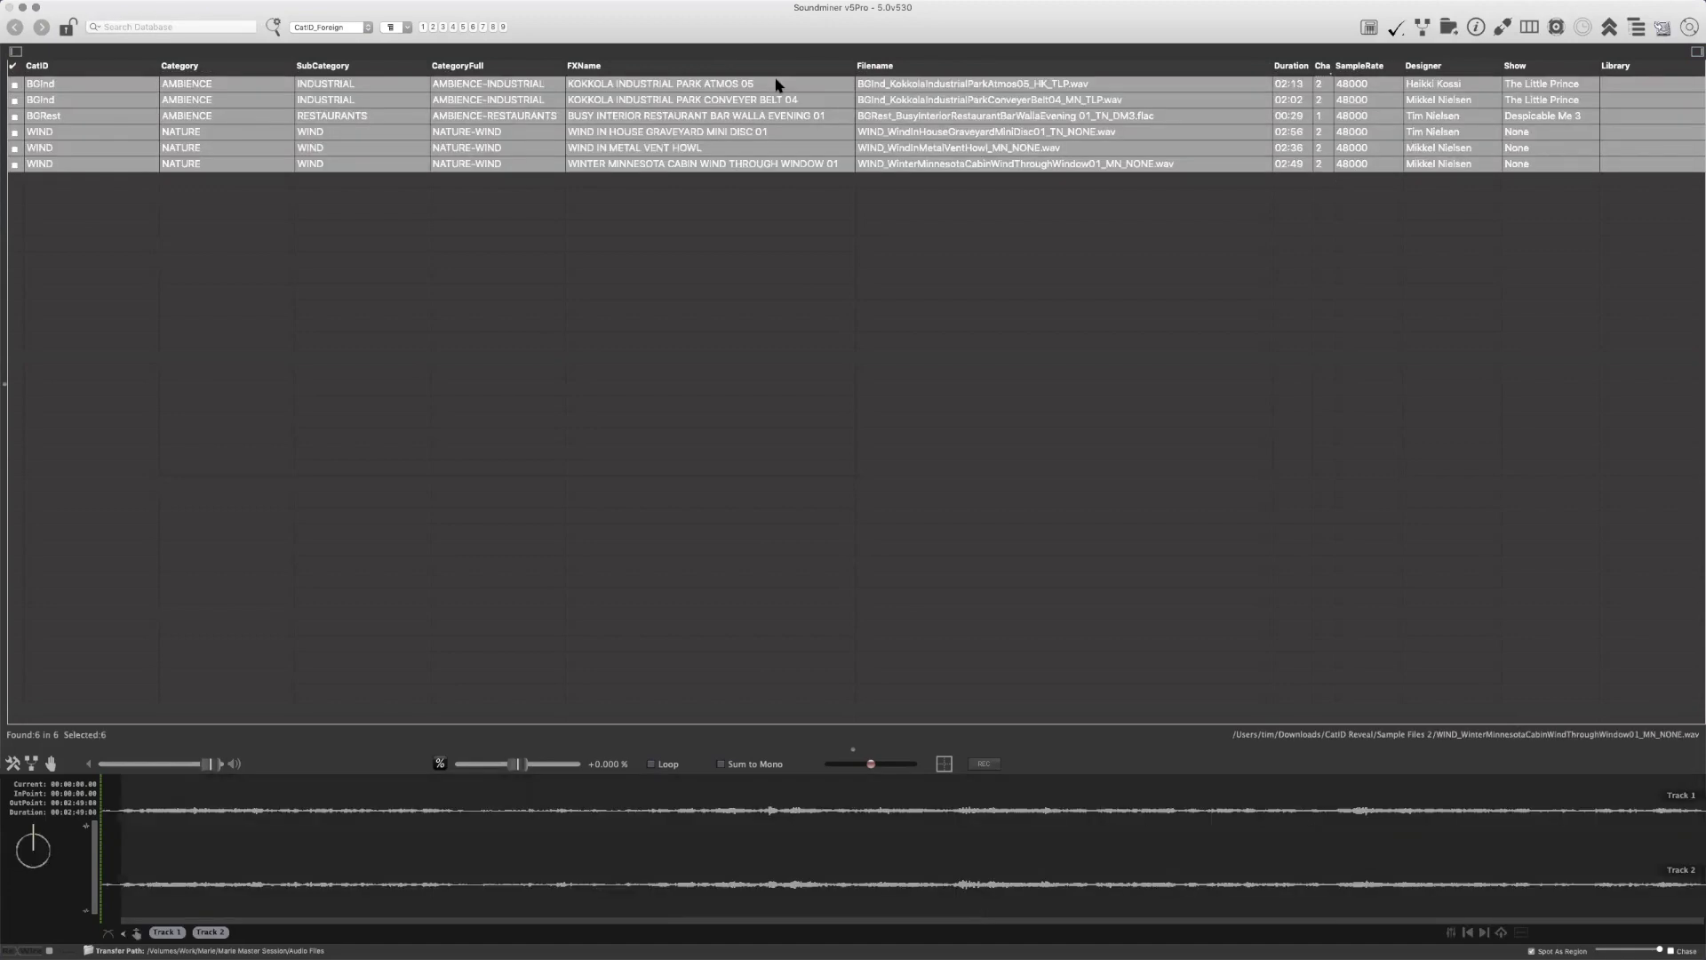
{"action": "right_click", "coordinate": [778, 84]}
{"action": "mouse_move", "coordinate": [811, 178]}
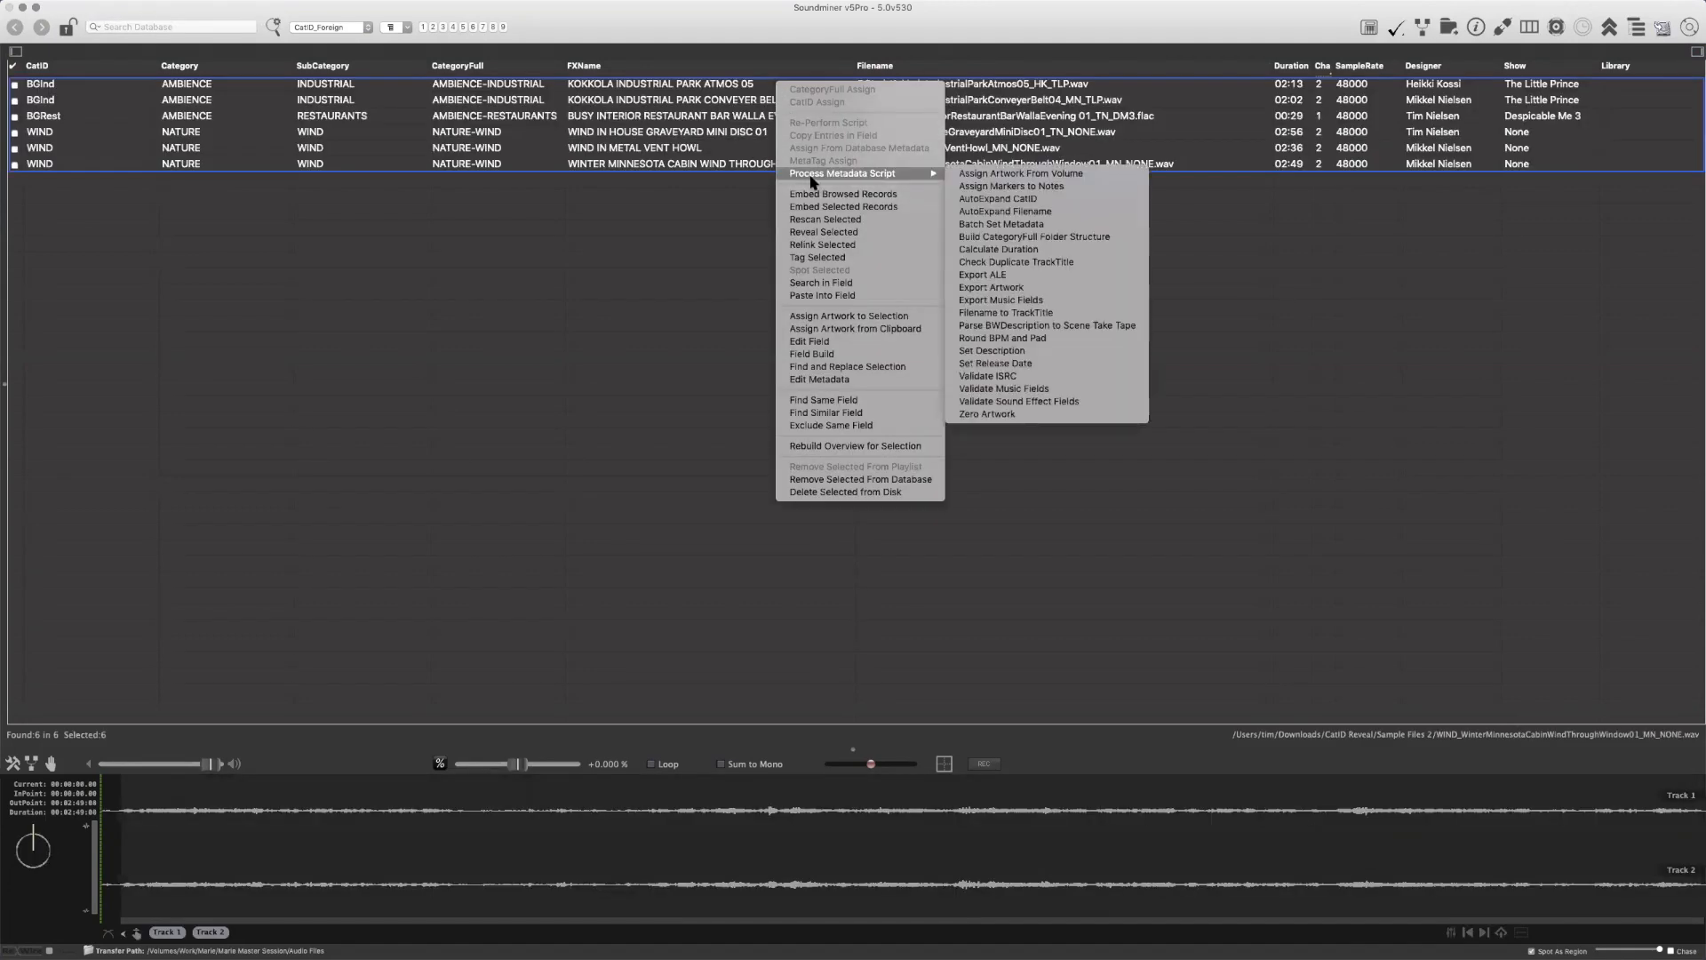
{"action": "left_click", "coordinate": [1060, 199]}
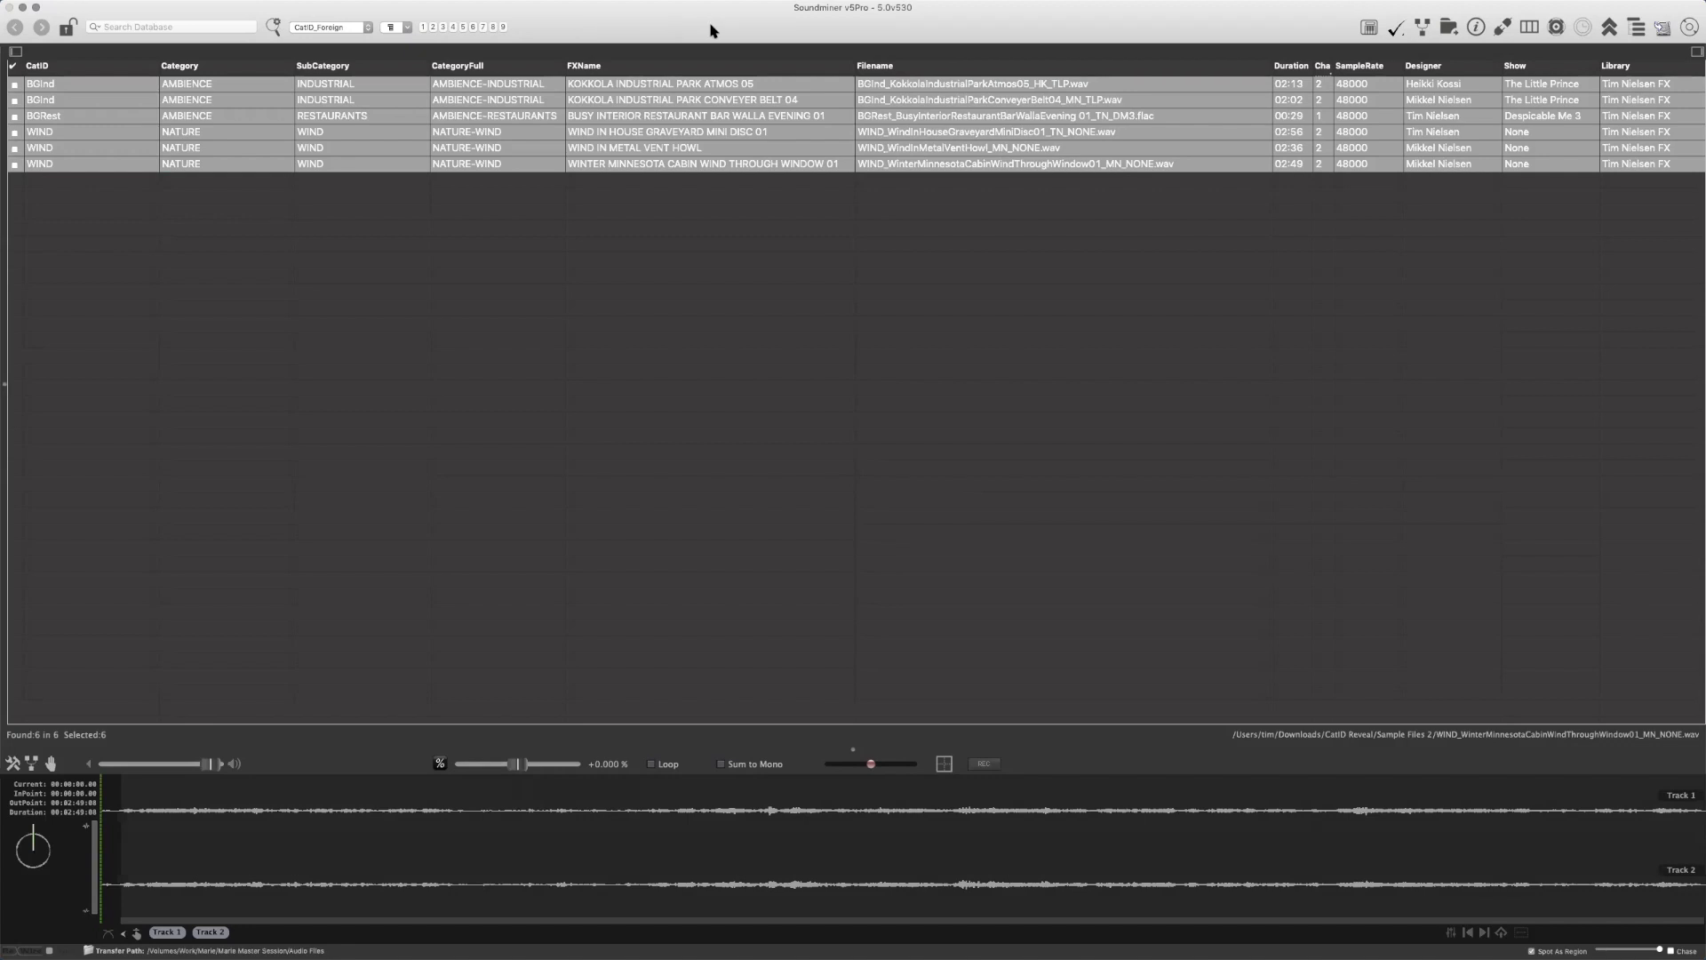
Remove all six recordings from the database, import the six Sample Files 2 recordings again, and close the SoundminerV5 folder window
{"action": "key", "text": "BackSpace"}
{"action": "key", "text": "Return"}
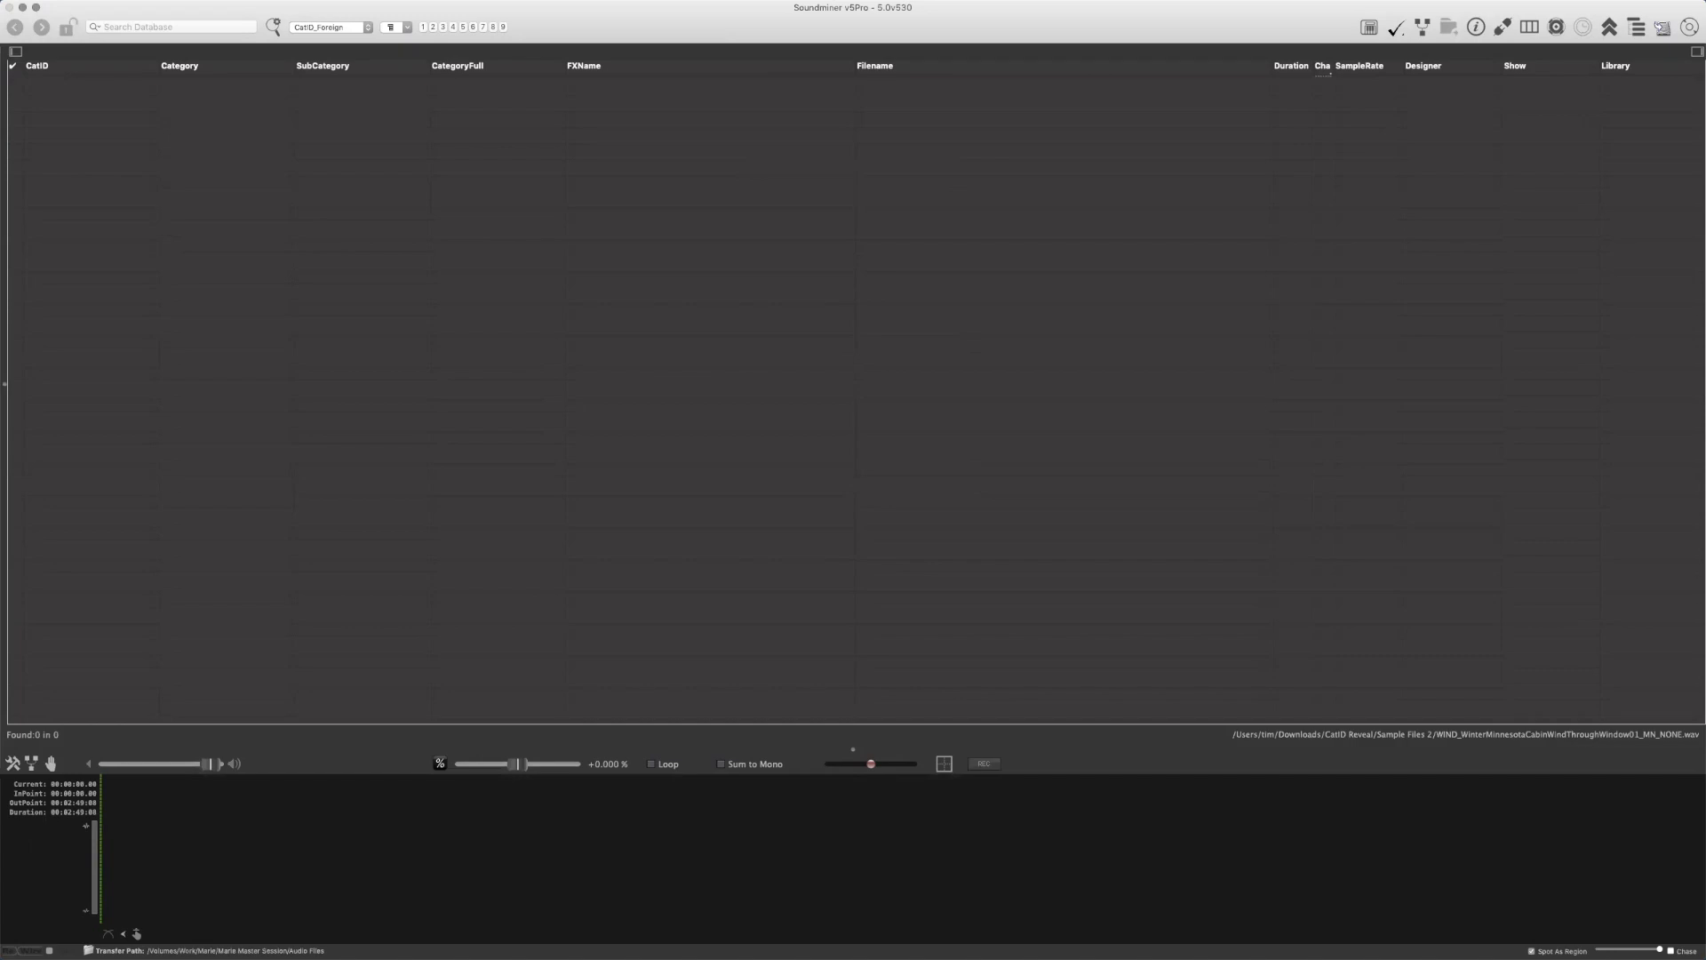
{"action": "left_click_drag", "start_coordinate": [569, 253], "coordinate": [662, 177]}
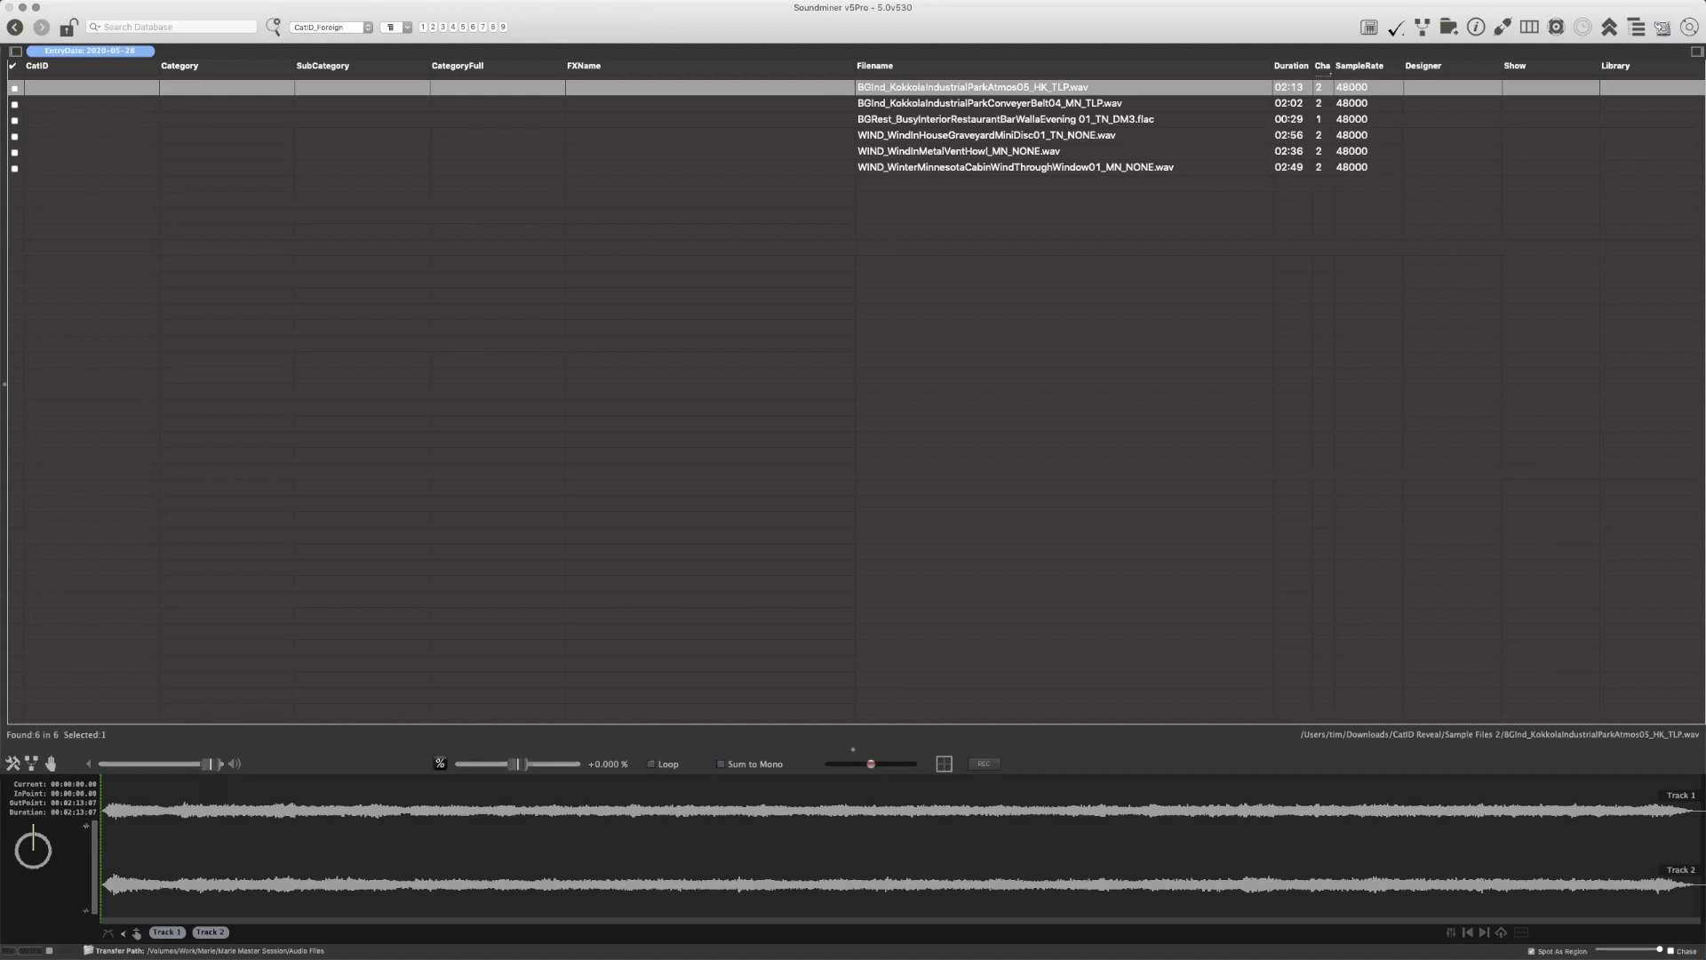
{"action": "key", "text": "super+Tab"}
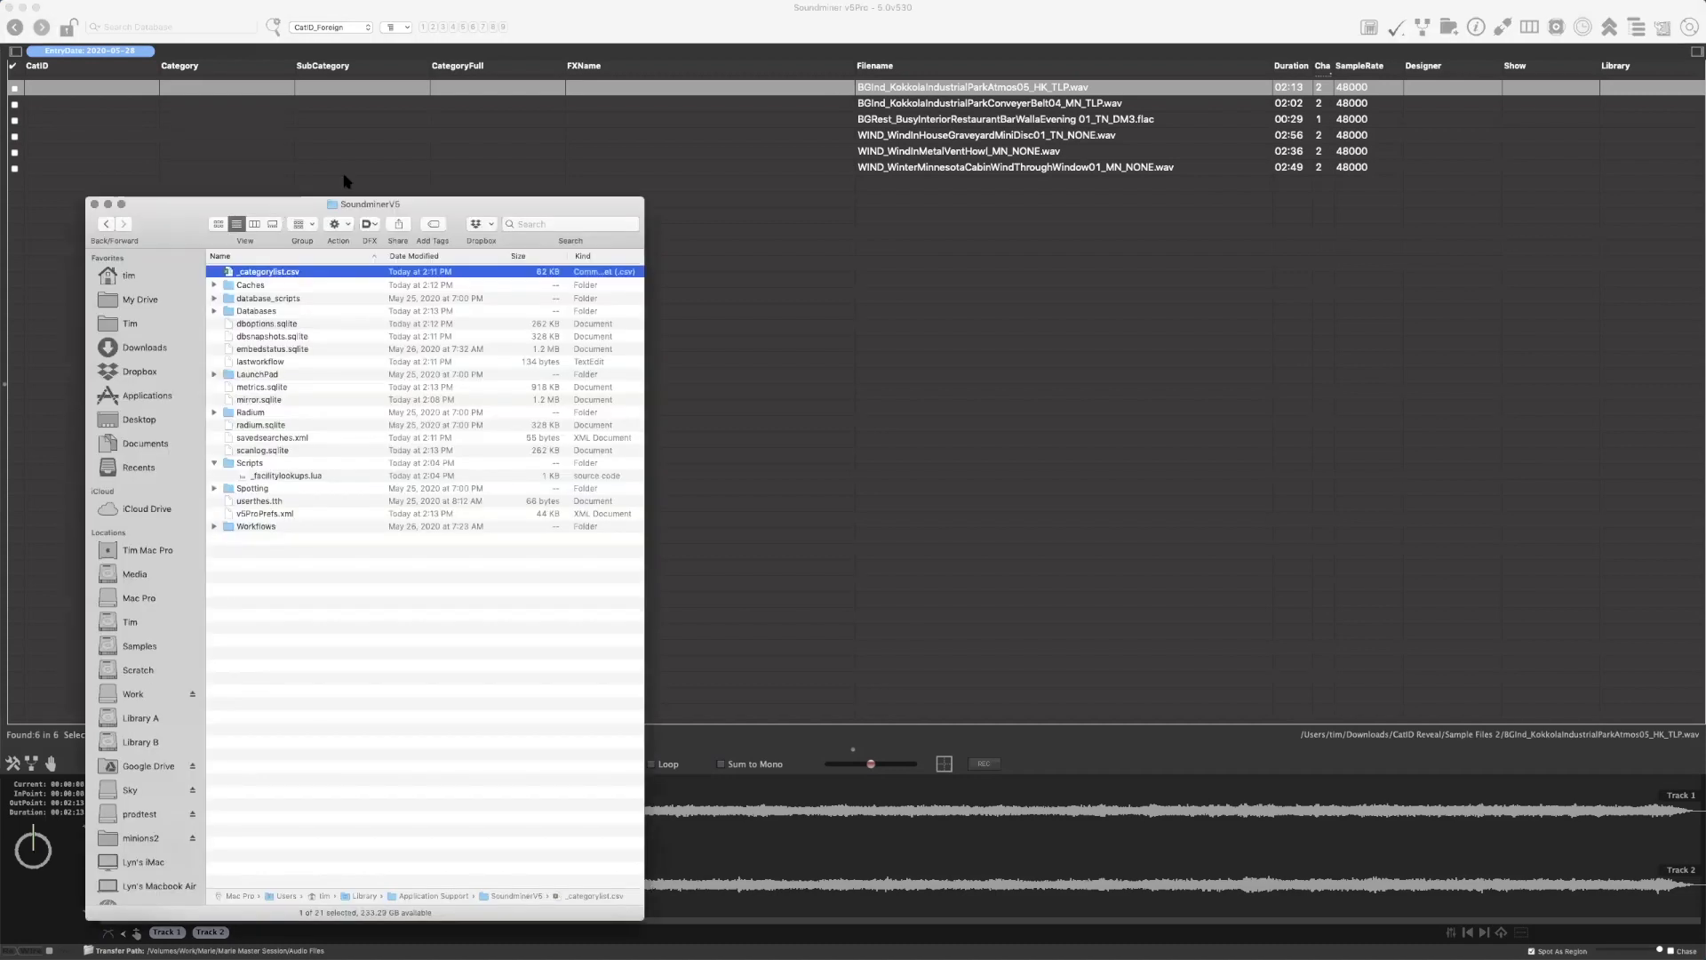
{"action": "key", "text": "super+w"}
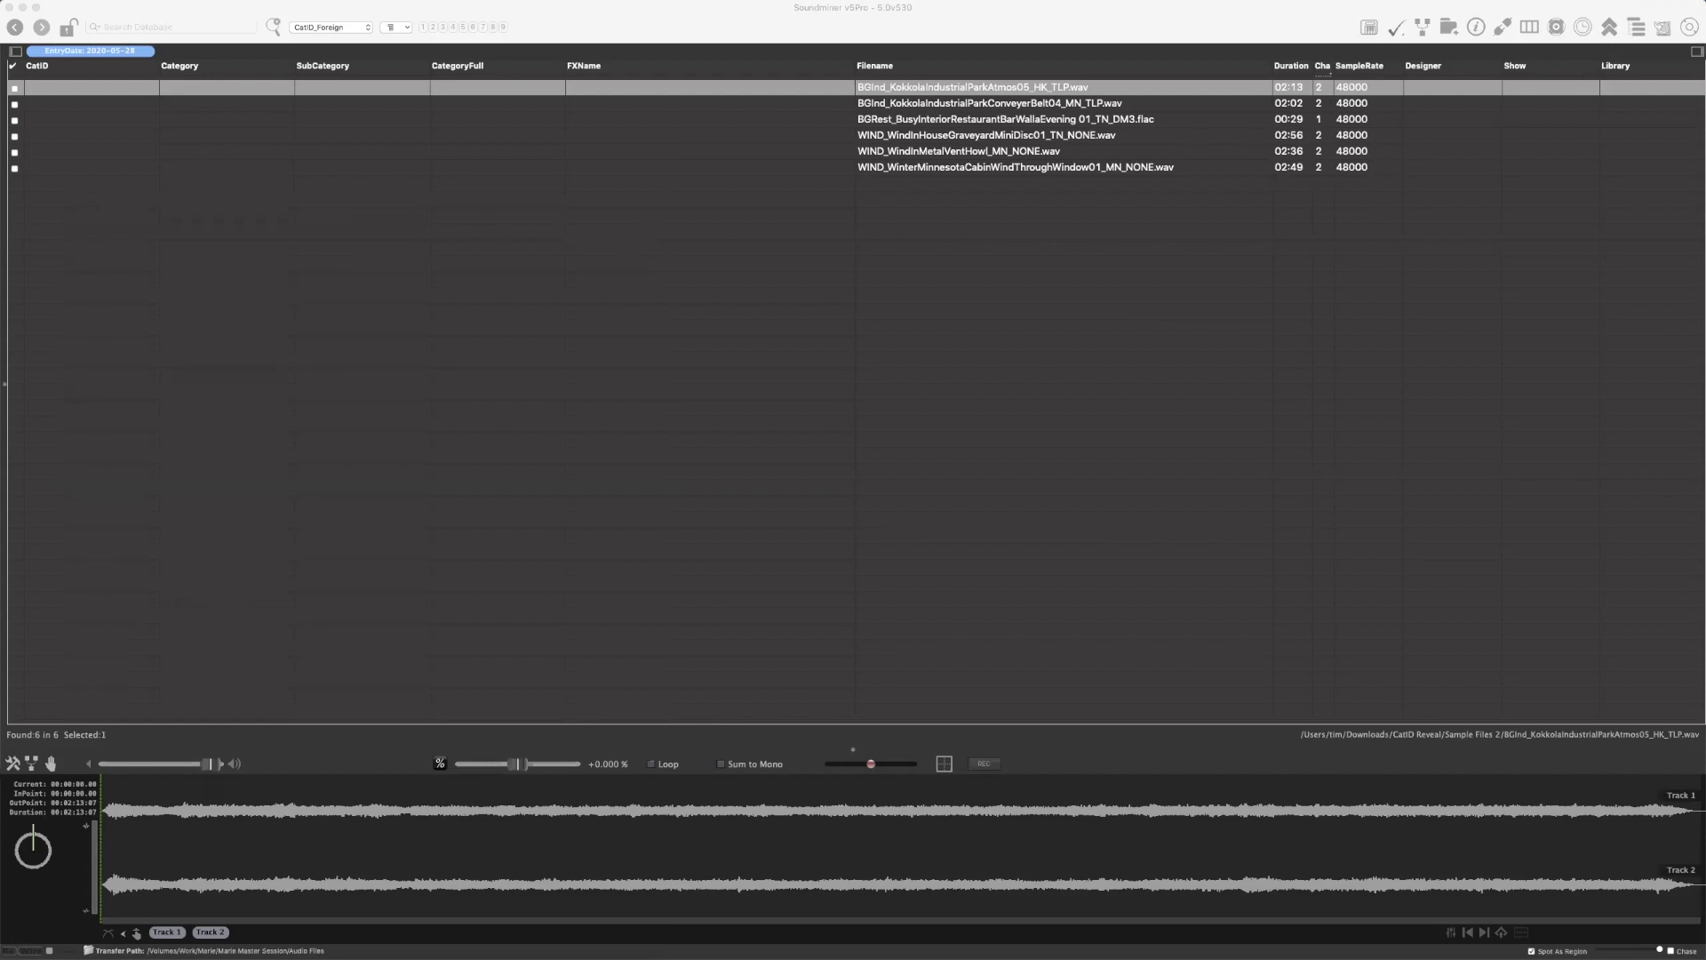
Switch to Excel, minimise the Universal Sound Effects Category List v4.0 workbook and enlarge Book1 to fill the screen
{"action": "key", "text": "super+Tab"}
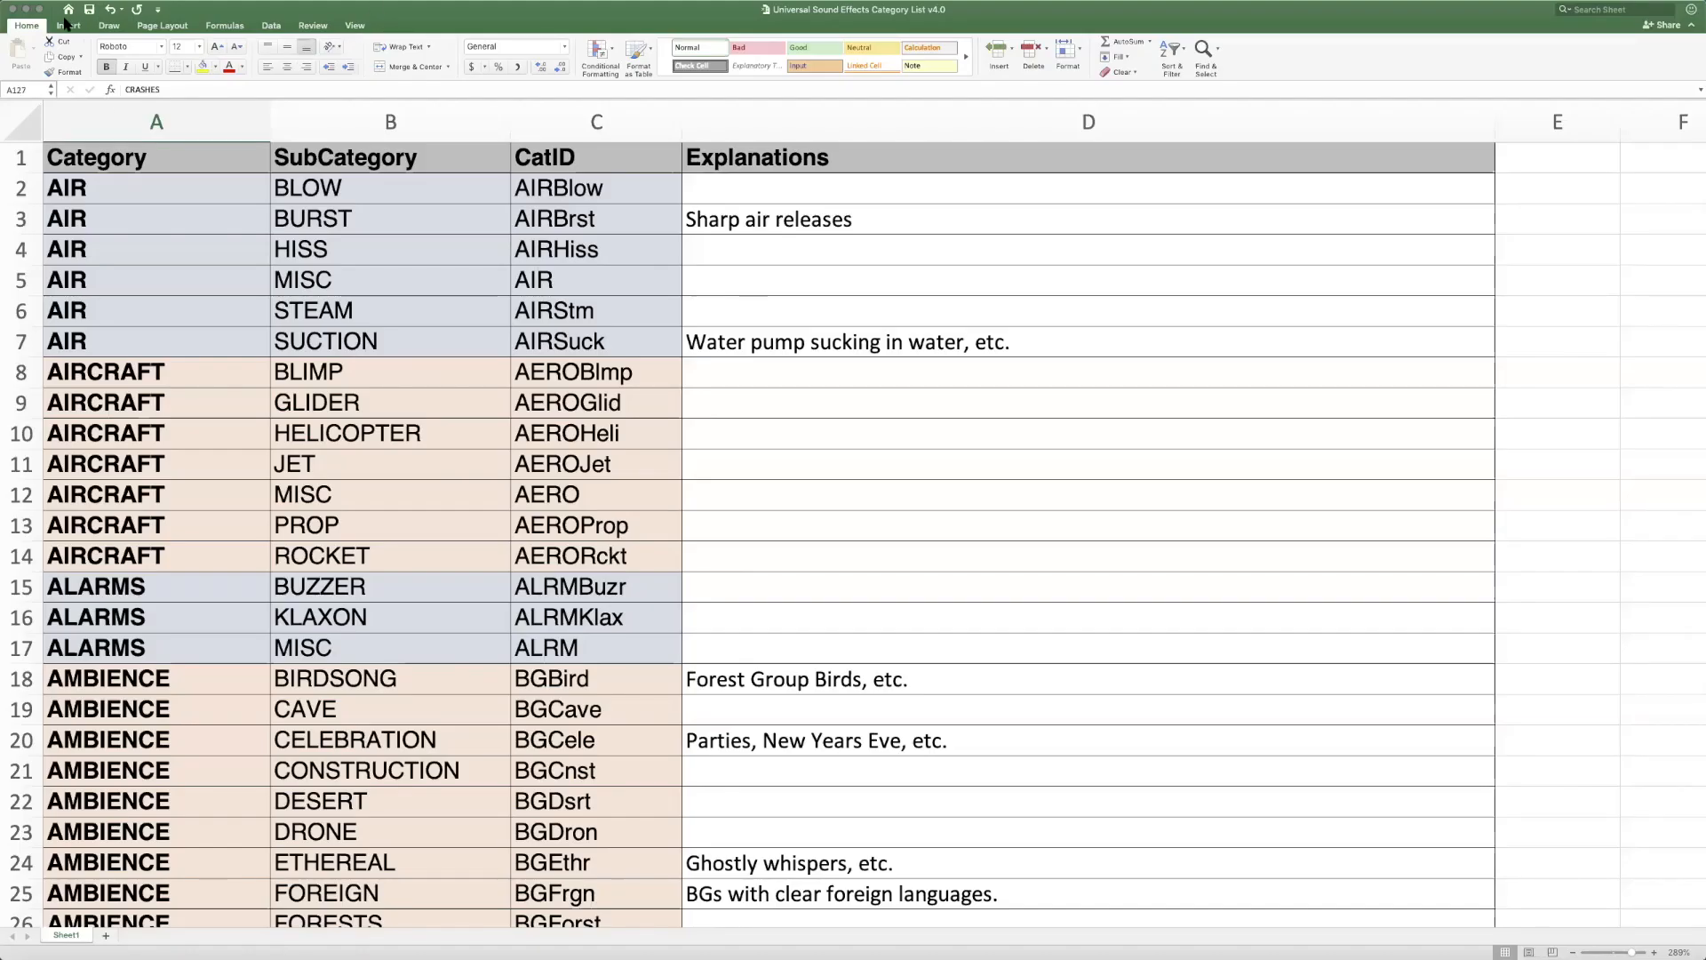
{"action": "left_click", "coordinate": [26, 9]}
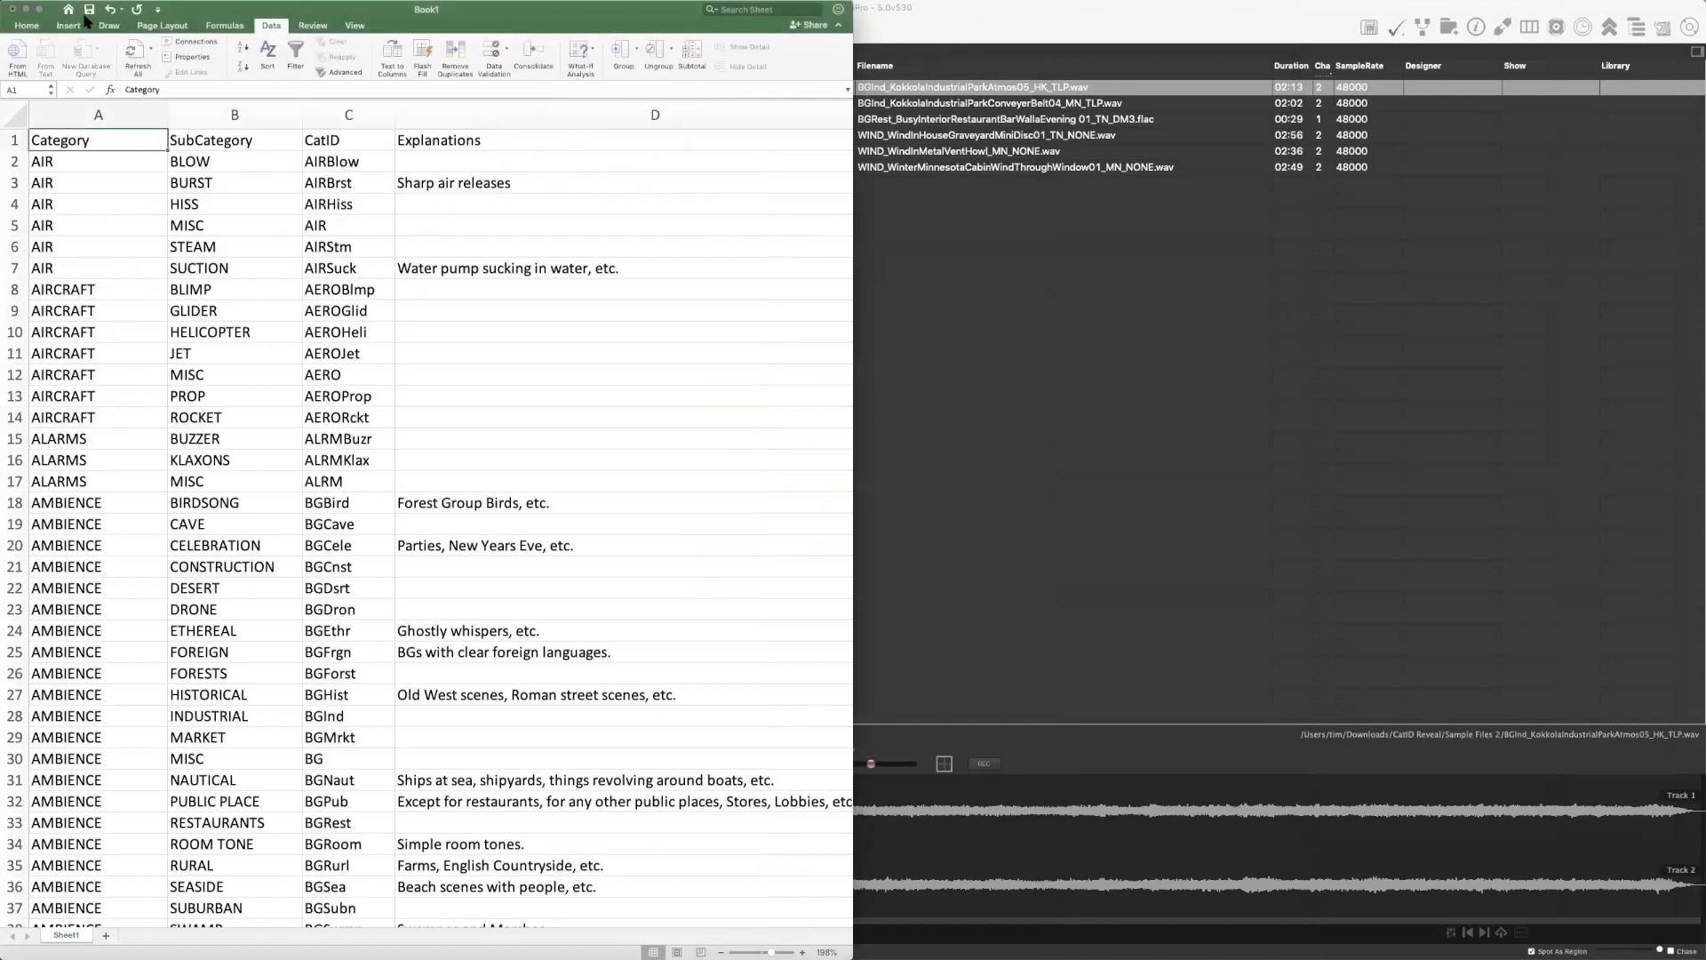
{"action": "left_click", "coordinate": [39, 10]}
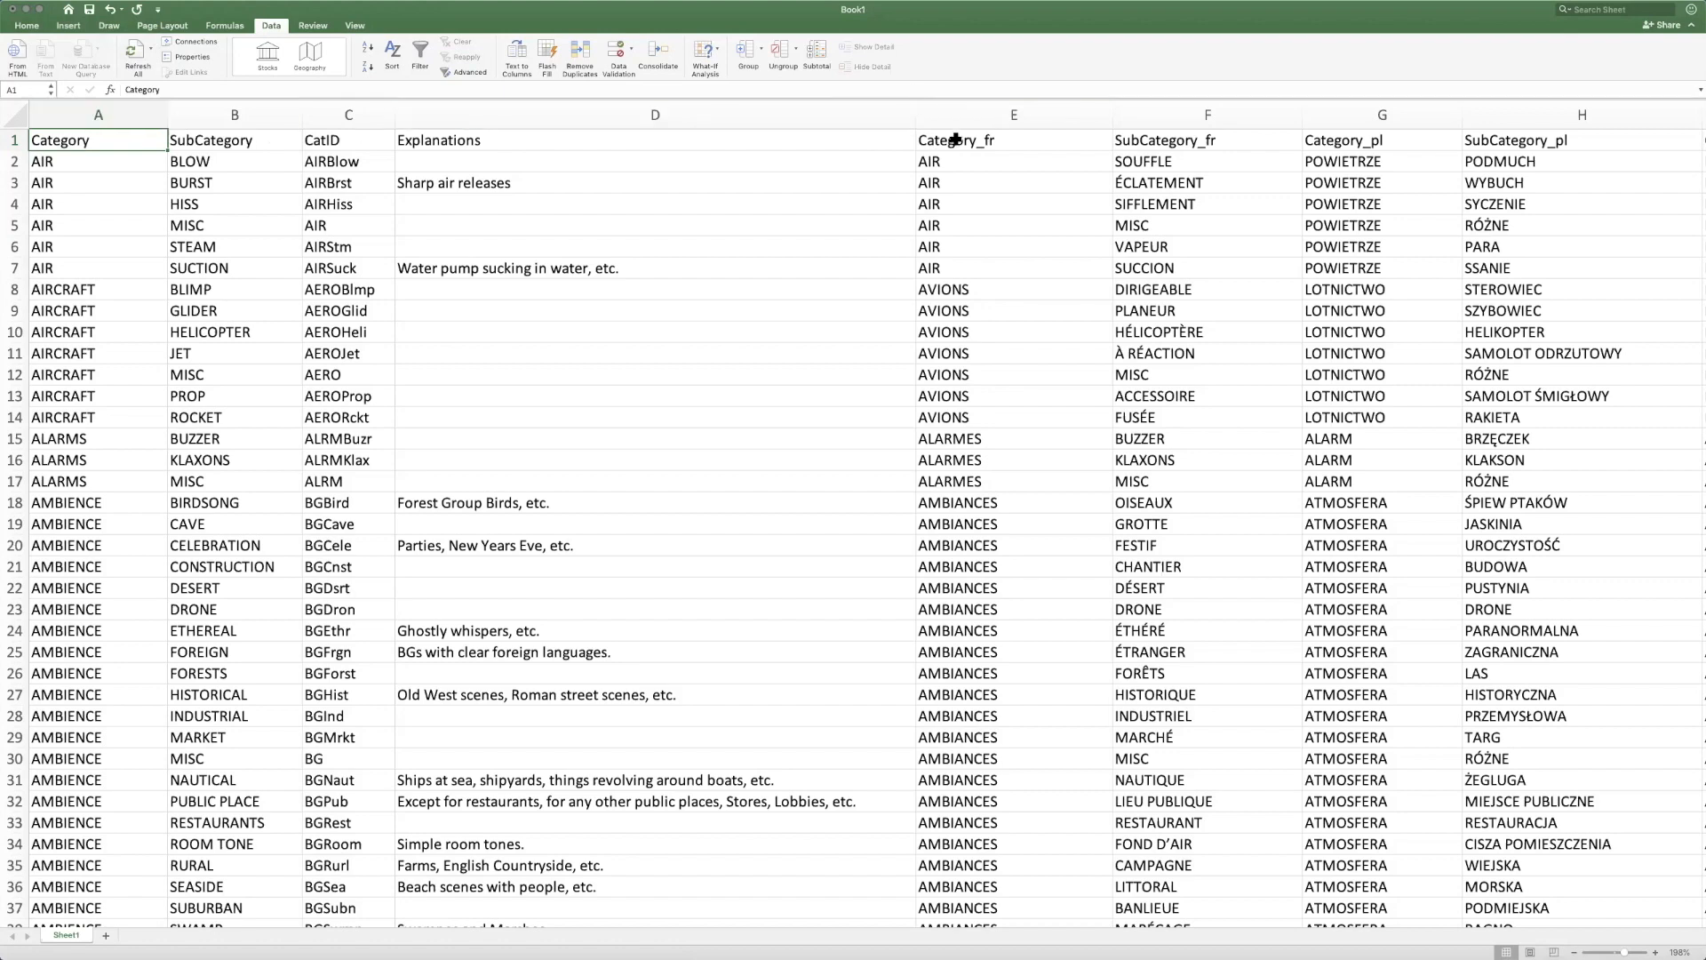
Examine the French, Polish and German Category and SubCategory columns of the translated category list
{"action": "scroll", "coordinate": [959, 149], "scroll_direction": "right", "scroll_amount": 3}
{"action": "scroll", "coordinate": [959, 150], "scroll_direction": "right", "scroll_amount": 15}
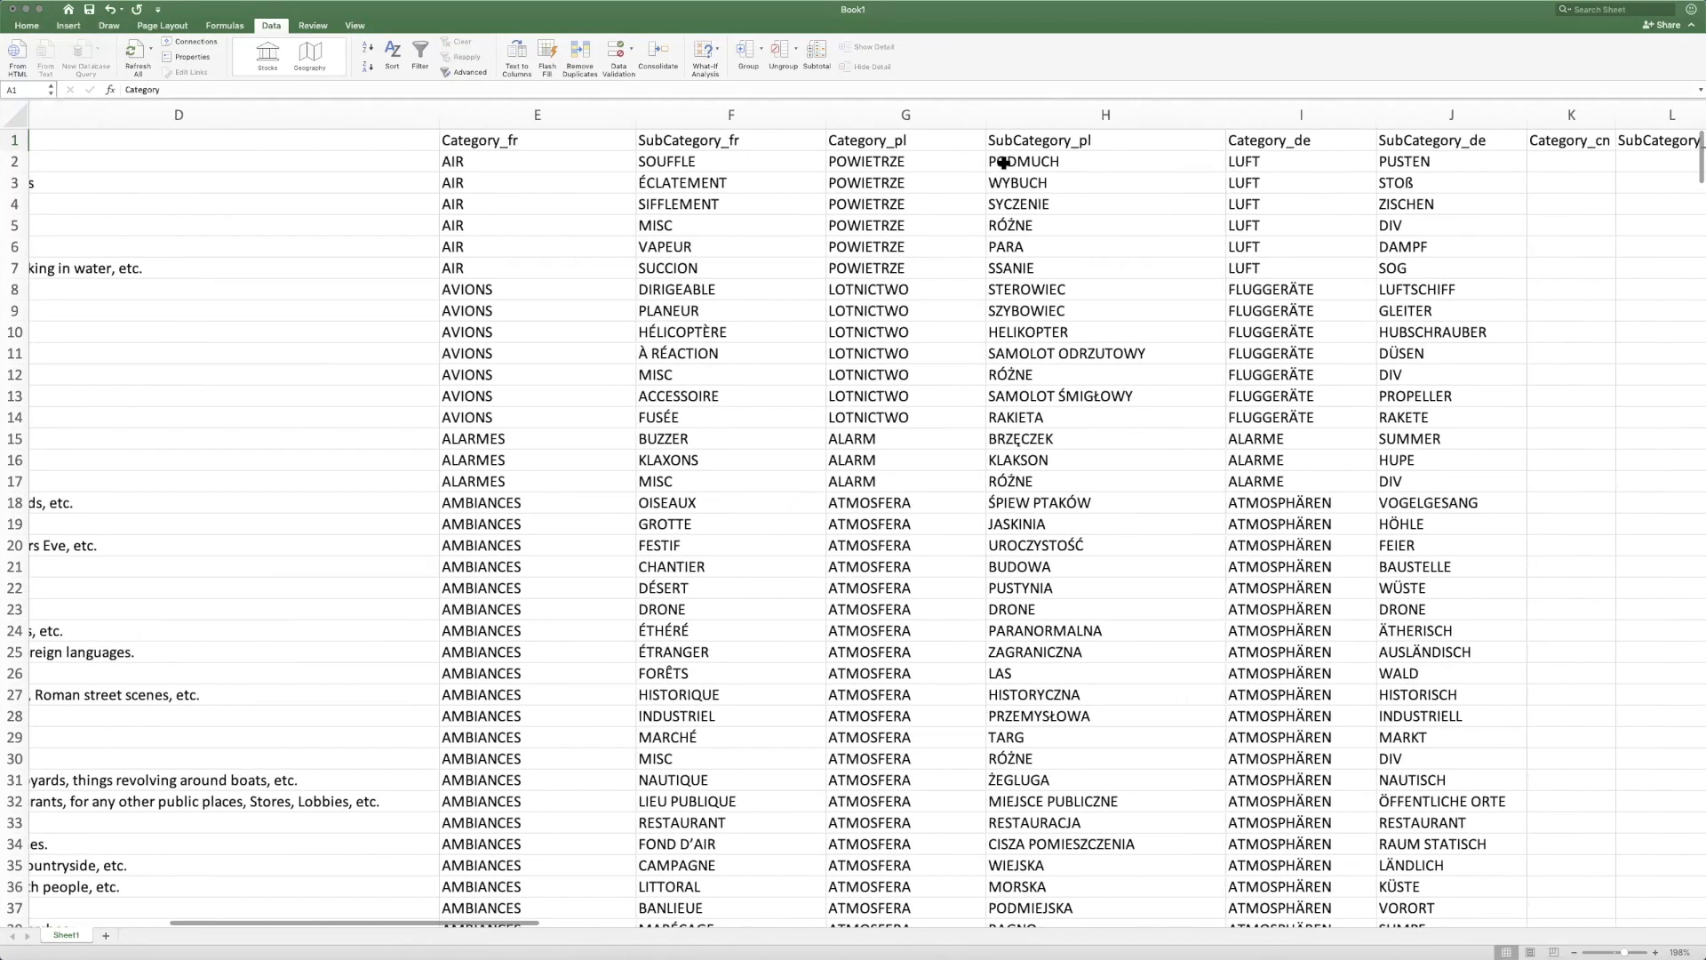
{"action": "scroll", "coordinate": [1211, 159], "scroll_direction": "left", "scroll_amount": 15}
{"action": "scroll", "coordinate": [872, 136], "scroll_direction": "right", "scroll_amount": 3}
{"action": "scroll", "coordinate": [872, 136], "scroll_direction": "right", "scroll_amount": 3}
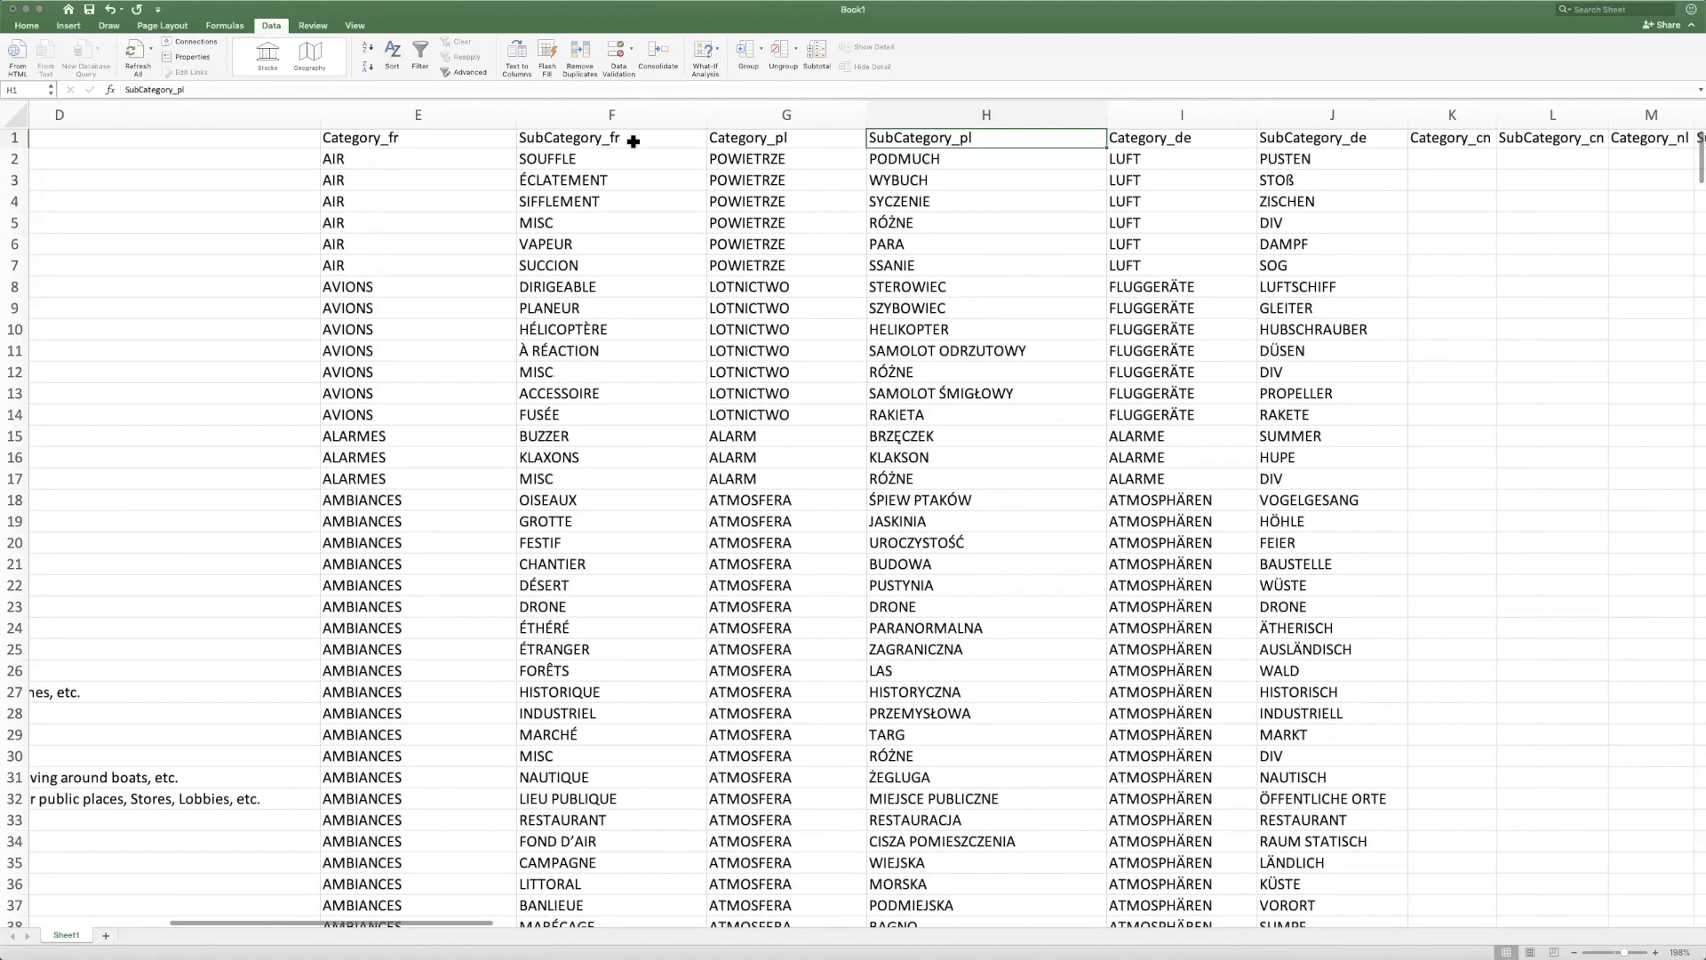
{"action": "left_click", "coordinate": [638, 142]}
{"action": "scroll", "coordinate": [676, 140], "scroll_direction": "right", "scroll_amount": 1}
{"action": "left_click", "coordinate": [747, 140]}
{"action": "left_click", "coordinate": [915, 141]}
{"action": "left_click", "coordinate": [1128, 141]}
{"action": "left_click", "coordinate": [1292, 148]}
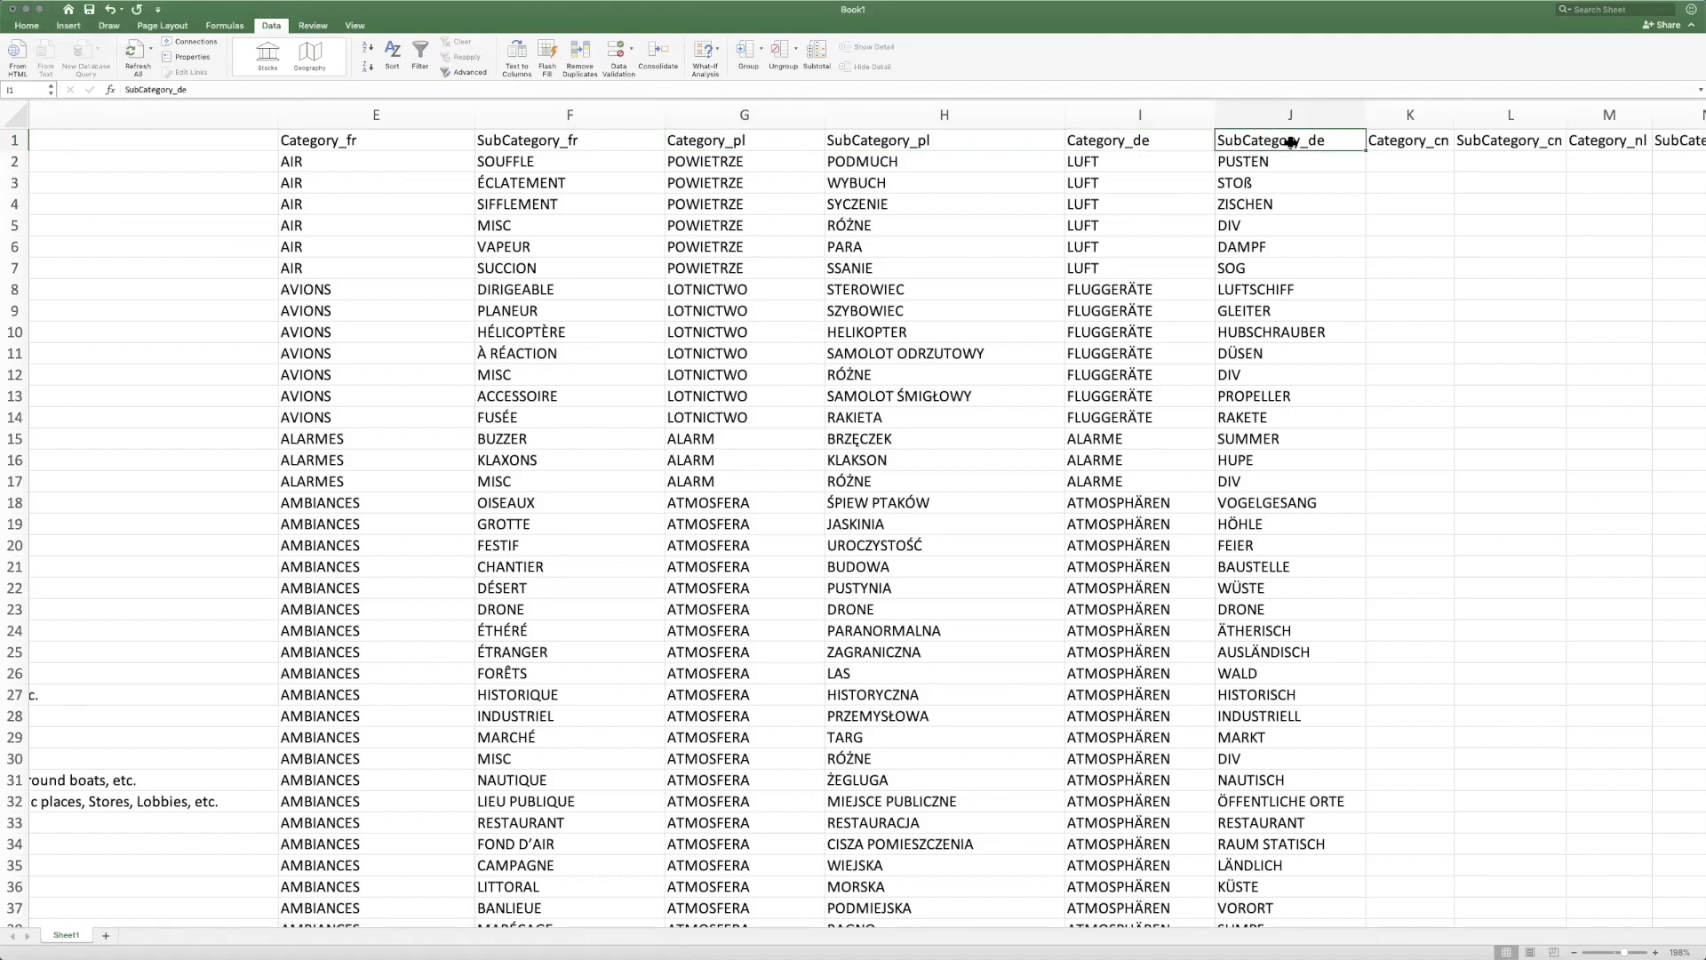
{"action": "left_click", "coordinate": [358, 139]}
{"action": "scroll", "coordinate": [373, 142], "scroll_direction": "left", "scroll_amount": 5}
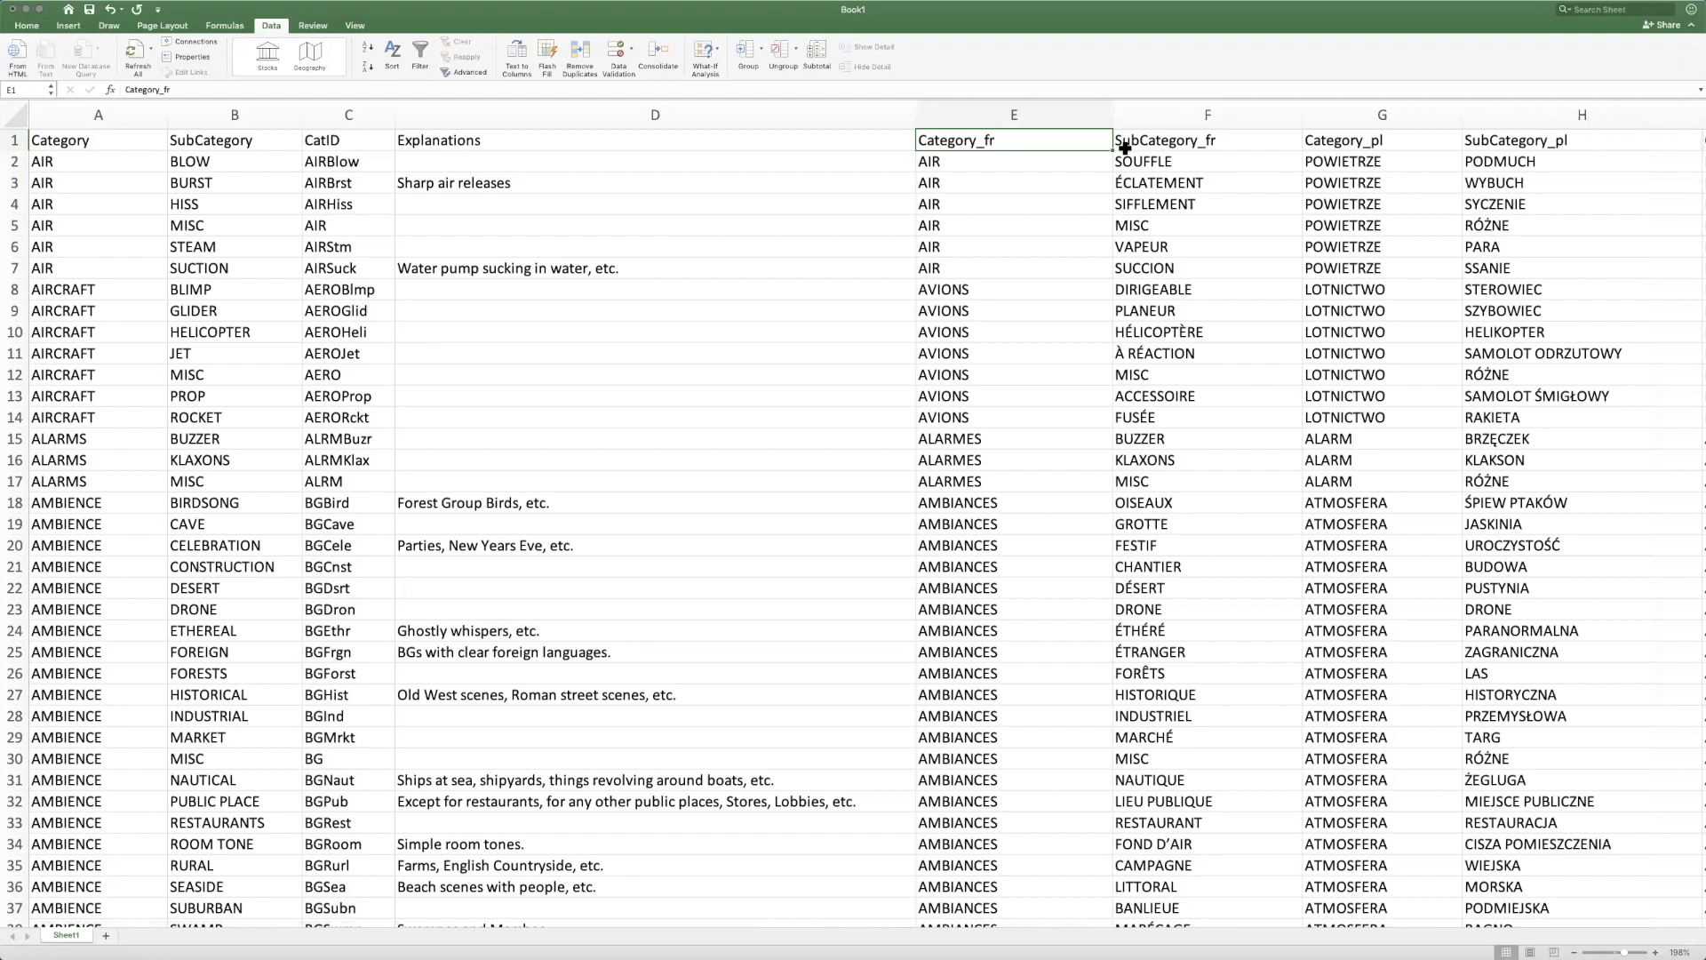
{"action": "scroll", "coordinate": [1125, 149], "scroll_direction": "right", "scroll_amount": 10}
{"action": "scroll", "coordinate": [1115, 152], "scroll_direction": "right", "scroll_amount": 3}
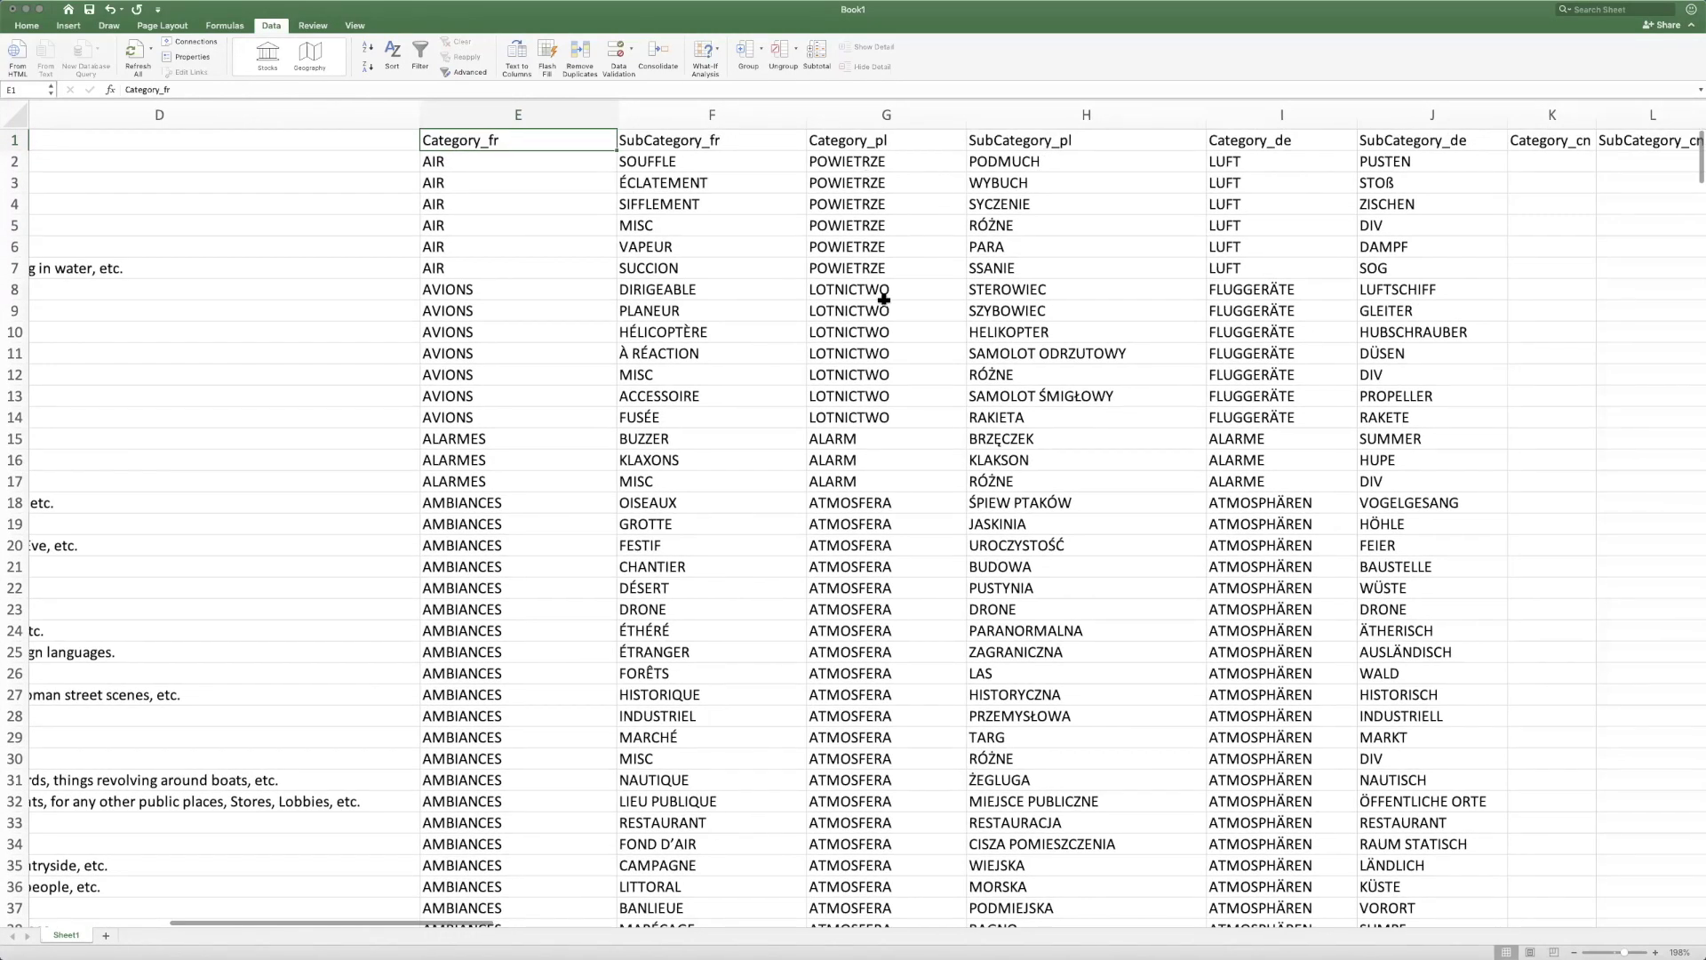
{"action": "scroll", "coordinate": [347, 365], "scroll_direction": "left", "scroll_amount": 10}
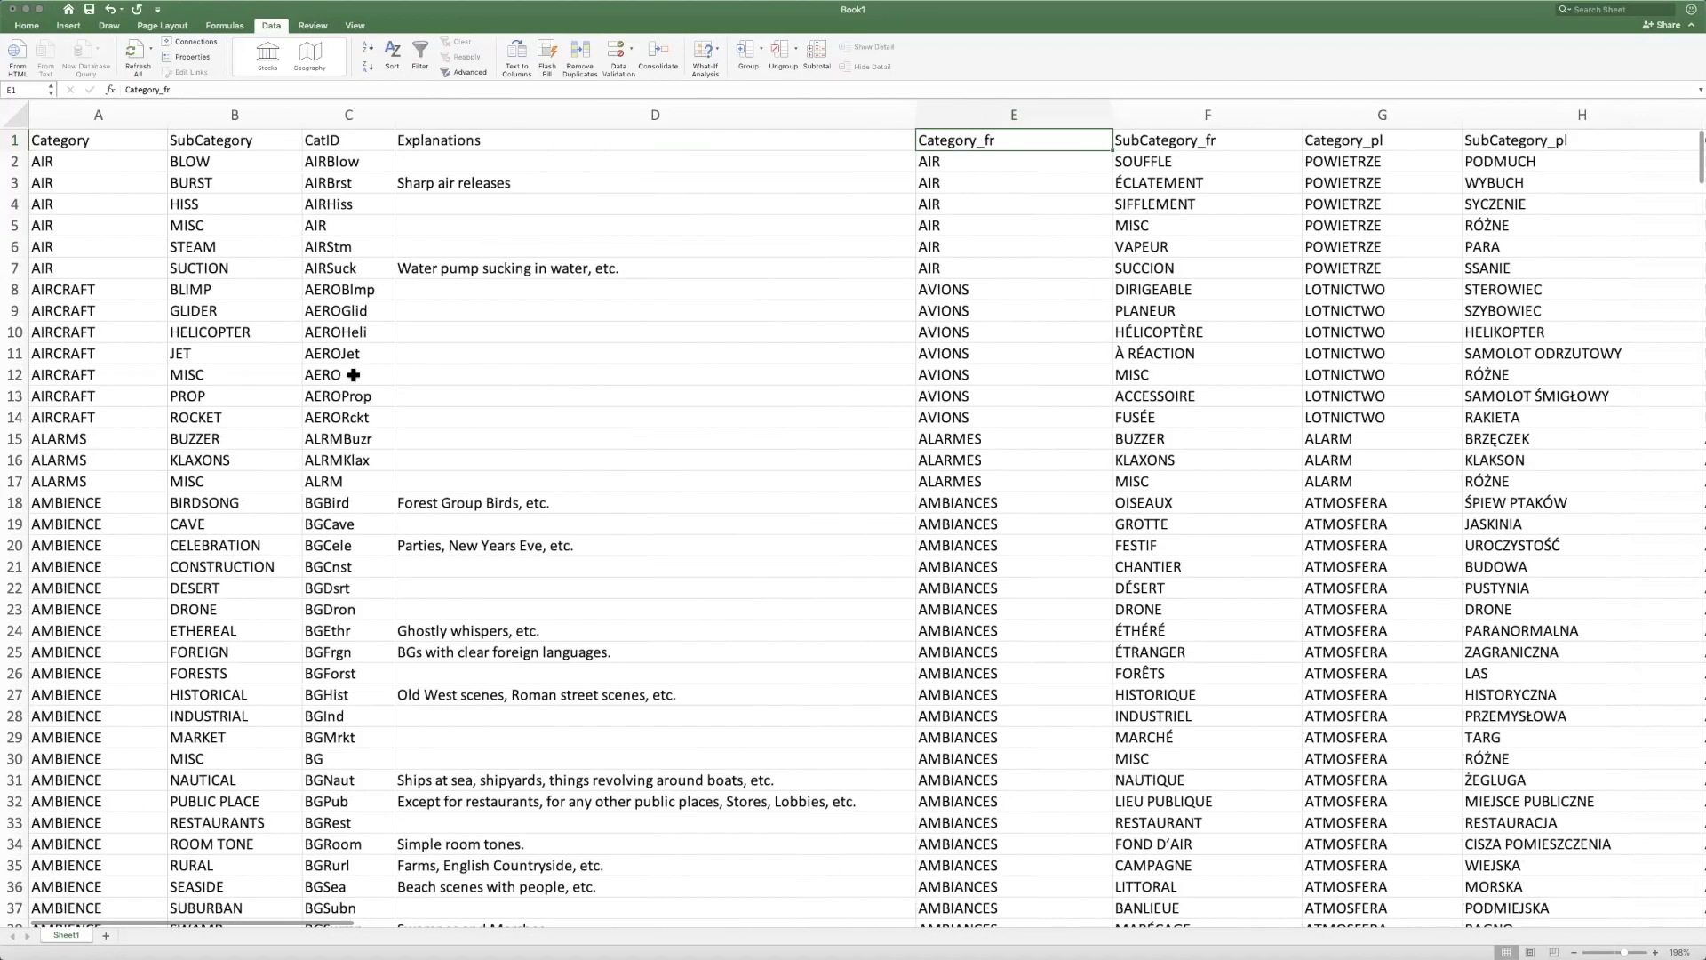
Compare the ALRMKlax row's subcategory with its translations across the foreign-language columns
{"action": "left_click", "coordinate": [354, 462]}
{"action": "scroll", "coordinate": [895, 461], "scroll_direction": "right", "scroll_amount": 8}
{"action": "left_click", "coordinate": [637, 467]}
{"action": "left_click", "coordinate": [356, 464]}
{"action": "left_click", "coordinate": [1173, 464]}
{"action": "scroll", "coordinate": [1058, 533], "scroll_direction": "left", "scroll_amount": 6}
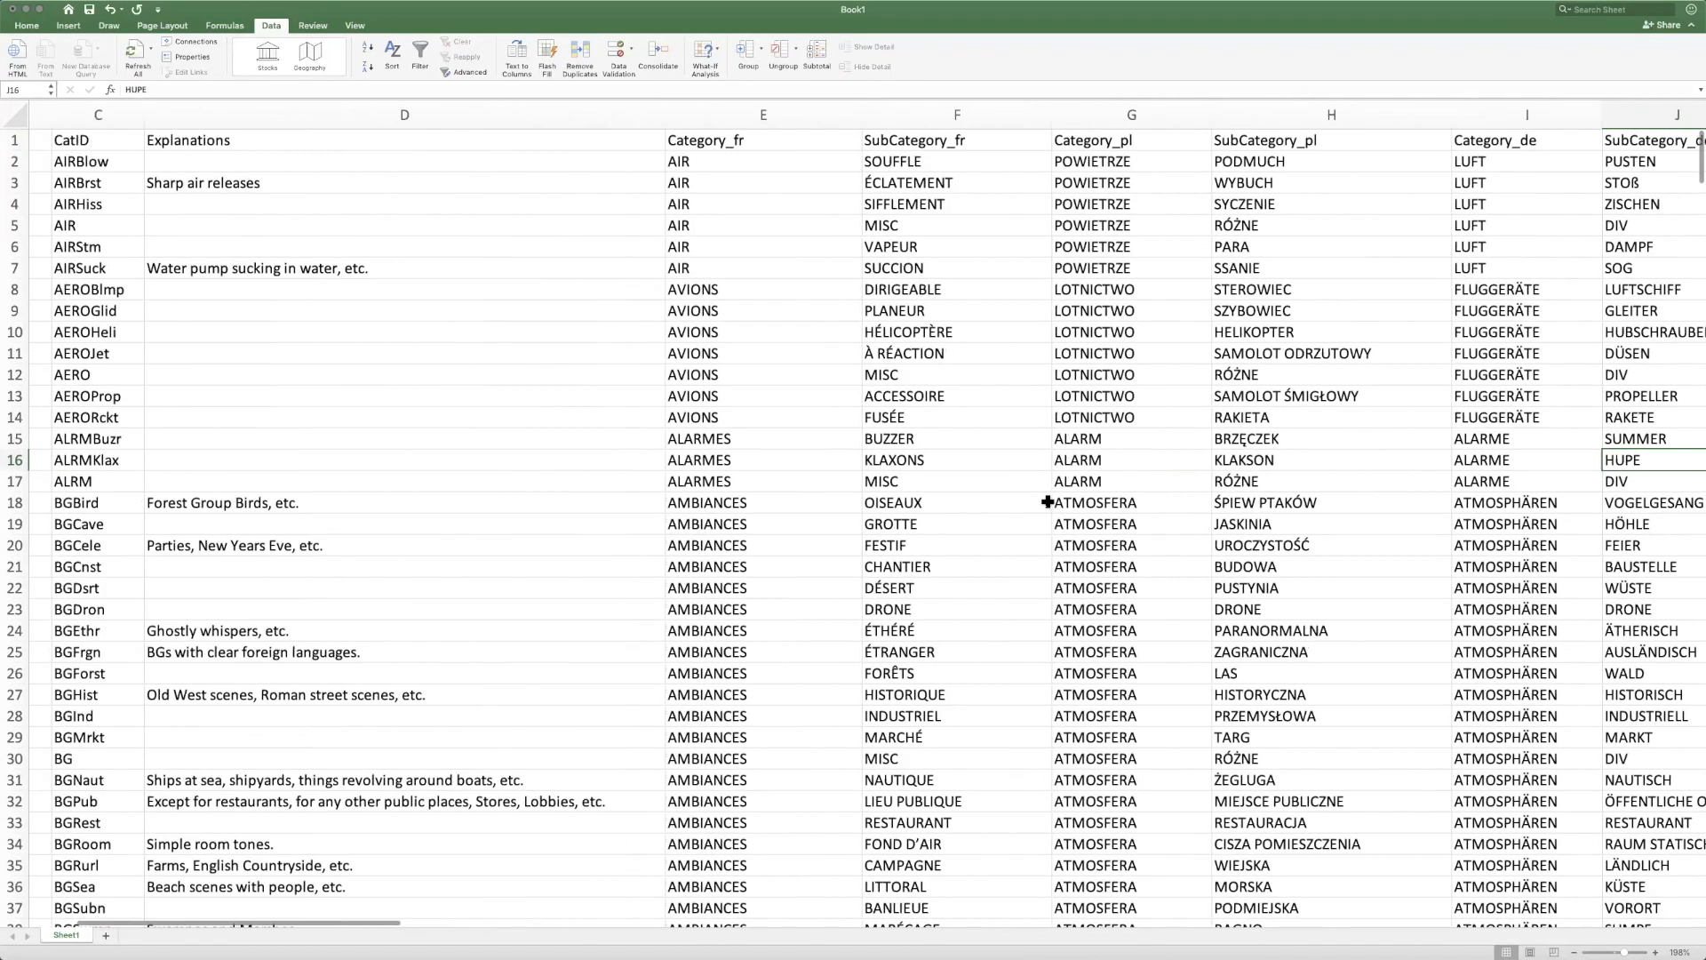
{"action": "scroll", "coordinate": [675, 408], "scroll_direction": "right", "scroll_amount": 3}
{"action": "scroll", "coordinate": [544, 135], "scroll_direction": "left", "scroll_amount": 5}
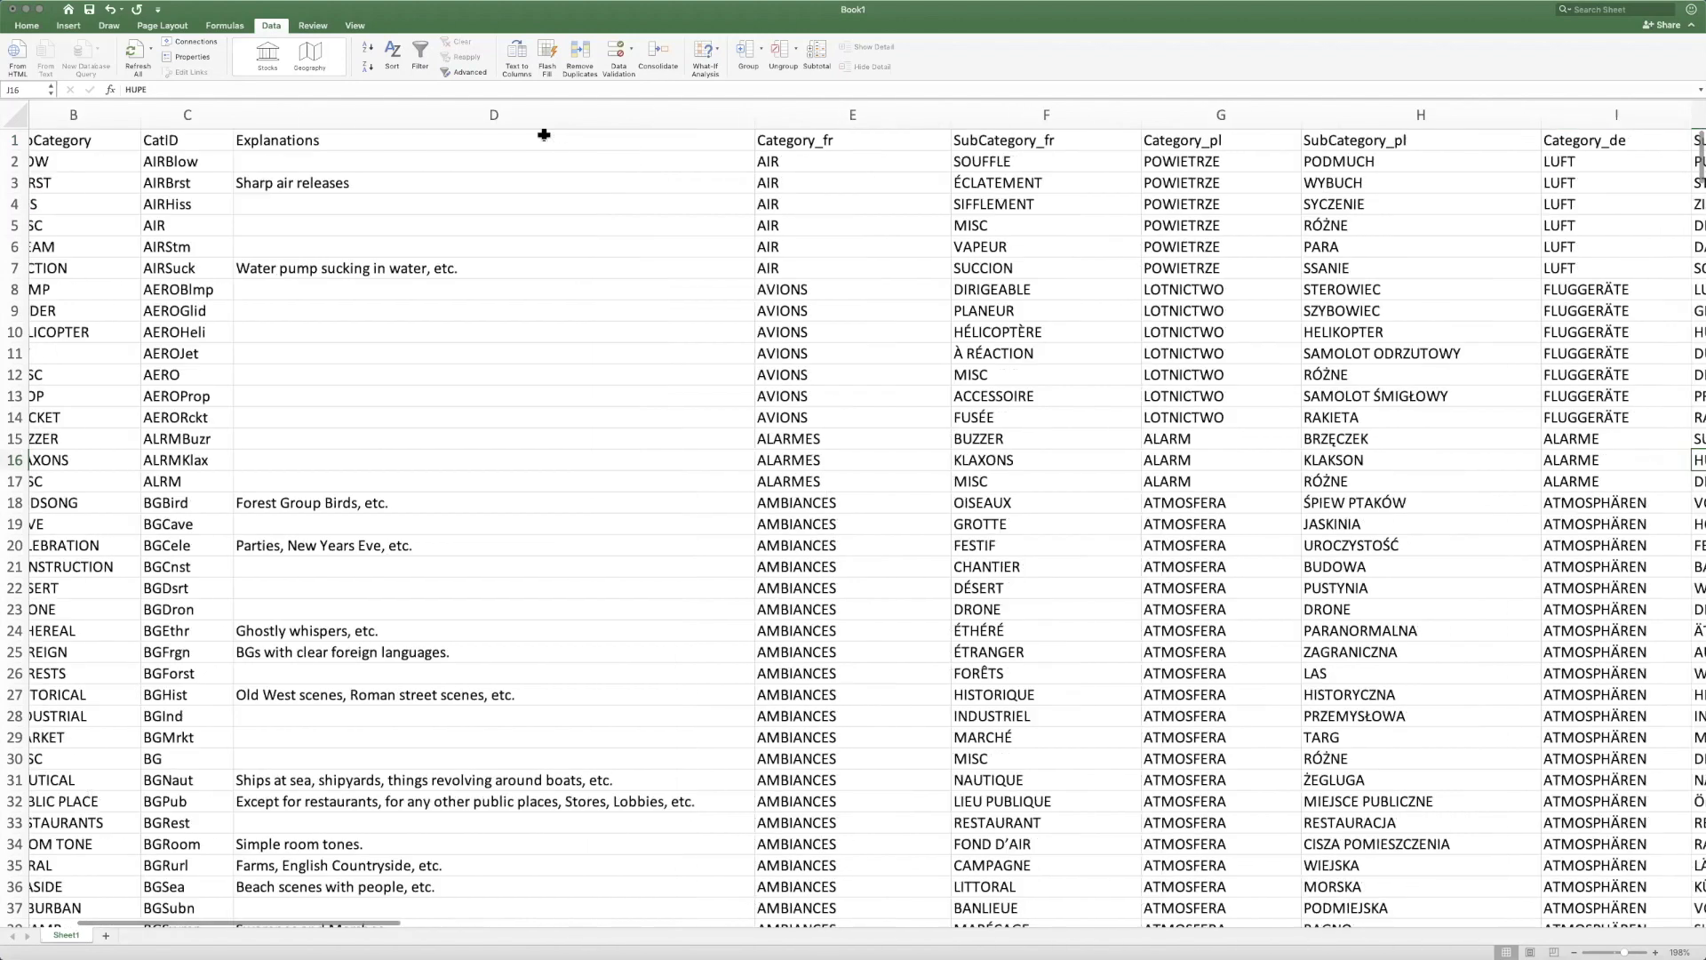
{"action": "scroll", "coordinate": [544, 135], "scroll_direction": "left", "scroll_amount": 2}
{"action": "scroll", "coordinate": [872, 183], "scroll_direction": "right", "scroll_amount": 8}
{"action": "scroll", "coordinate": [1128, 180], "scroll_direction": "right", "scroll_amount": 10}
{"action": "scroll", "coordinate": [868, 217], "scroll_direction": "left", "scroll_amount": 12}
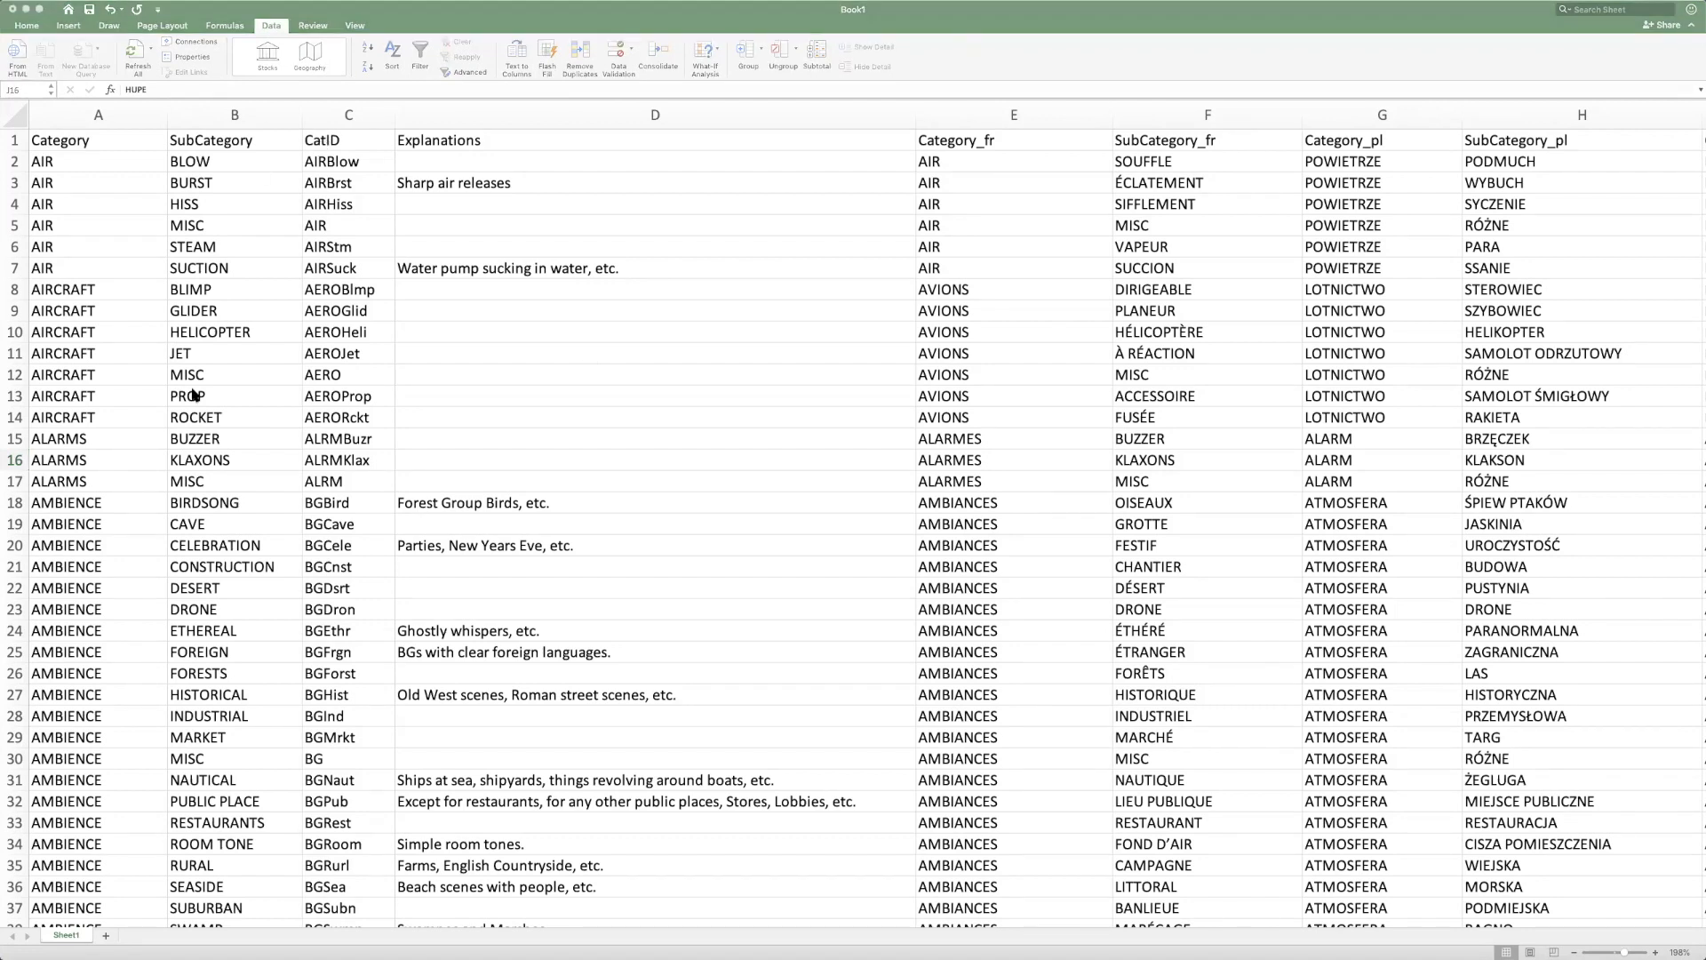
In System Preferences, add French to the preferred languages and make it the primary language
{"action": "left_click", "coordinate": [587, 175]}
{"action": "key", "text": "super+Tab"}
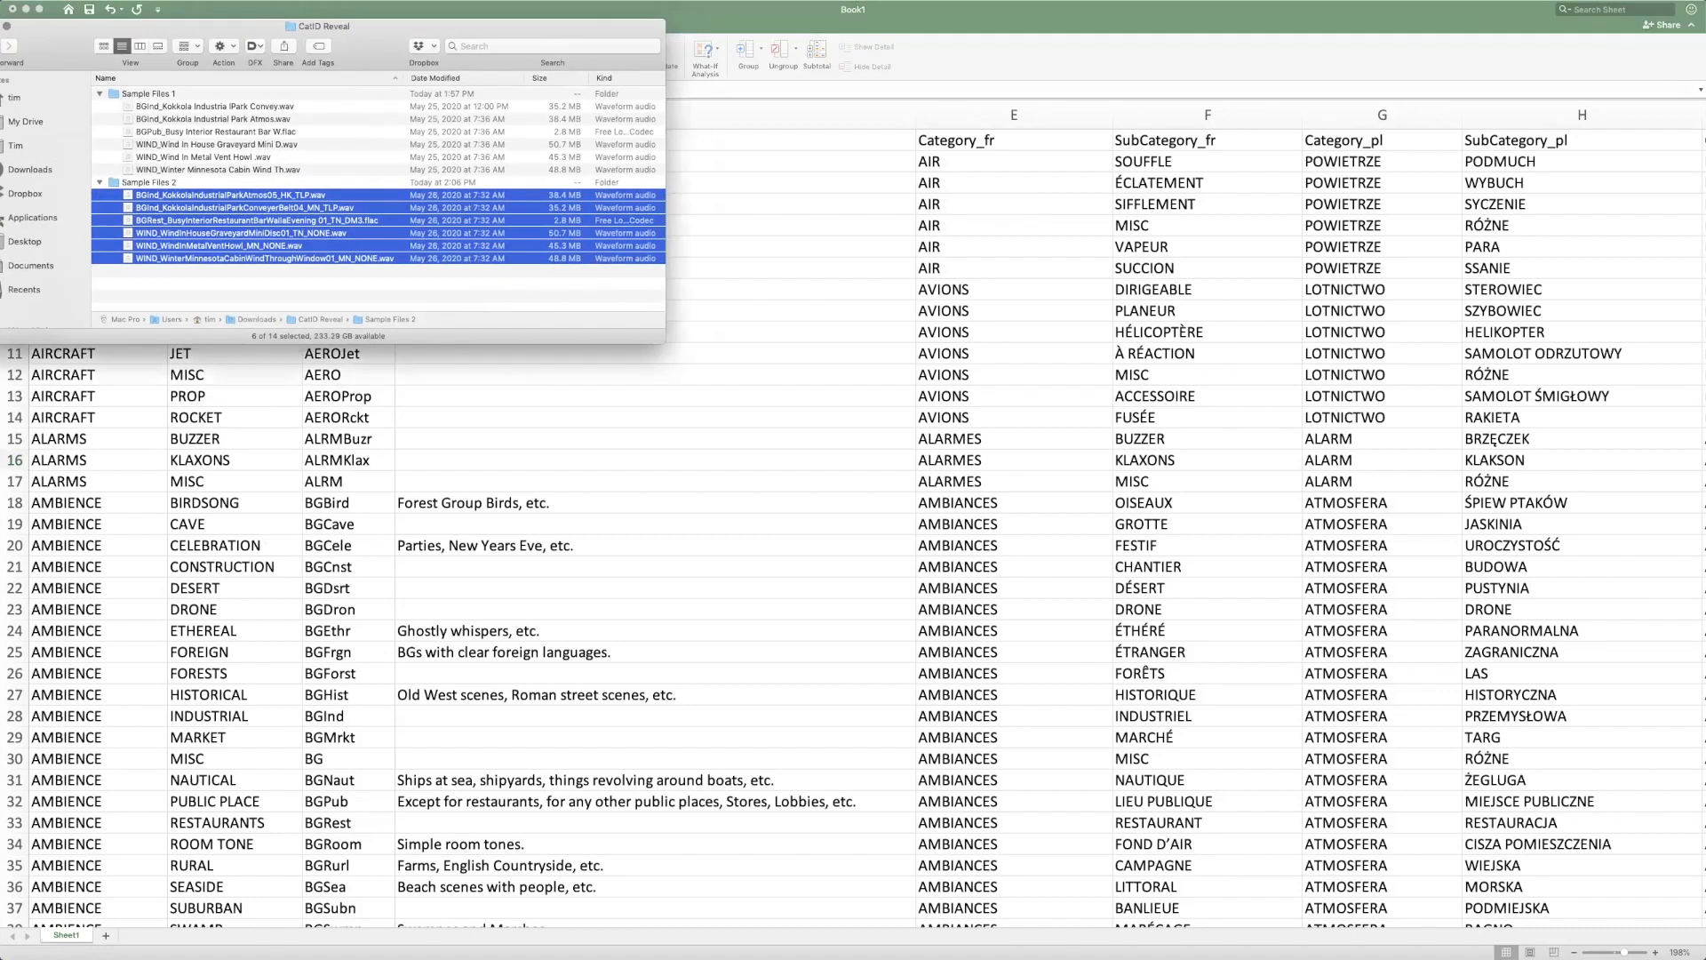
{"action": "left_click_drag", "start_coordinate": [0, 454], "coordinate": [414, 317]}
{"action": "left_click_drag", "start_coordinate": [403, 30], "coordinate": [0, 209]}
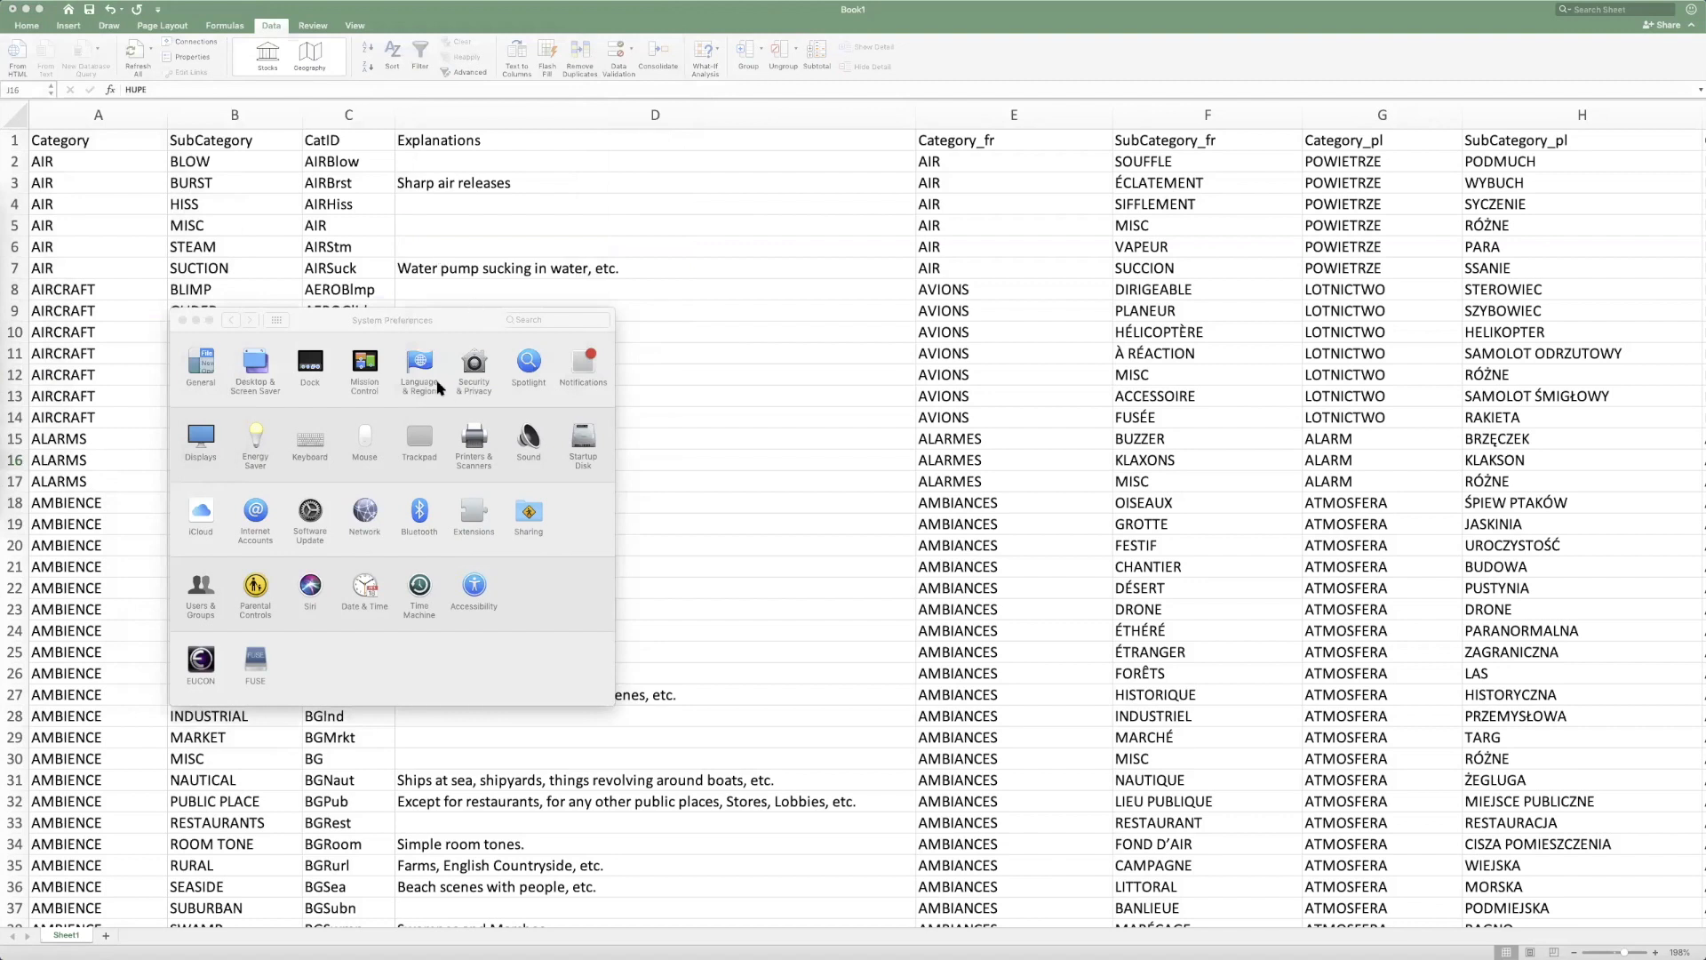
{"action": "left_click", "coordinate": [438, 386]}
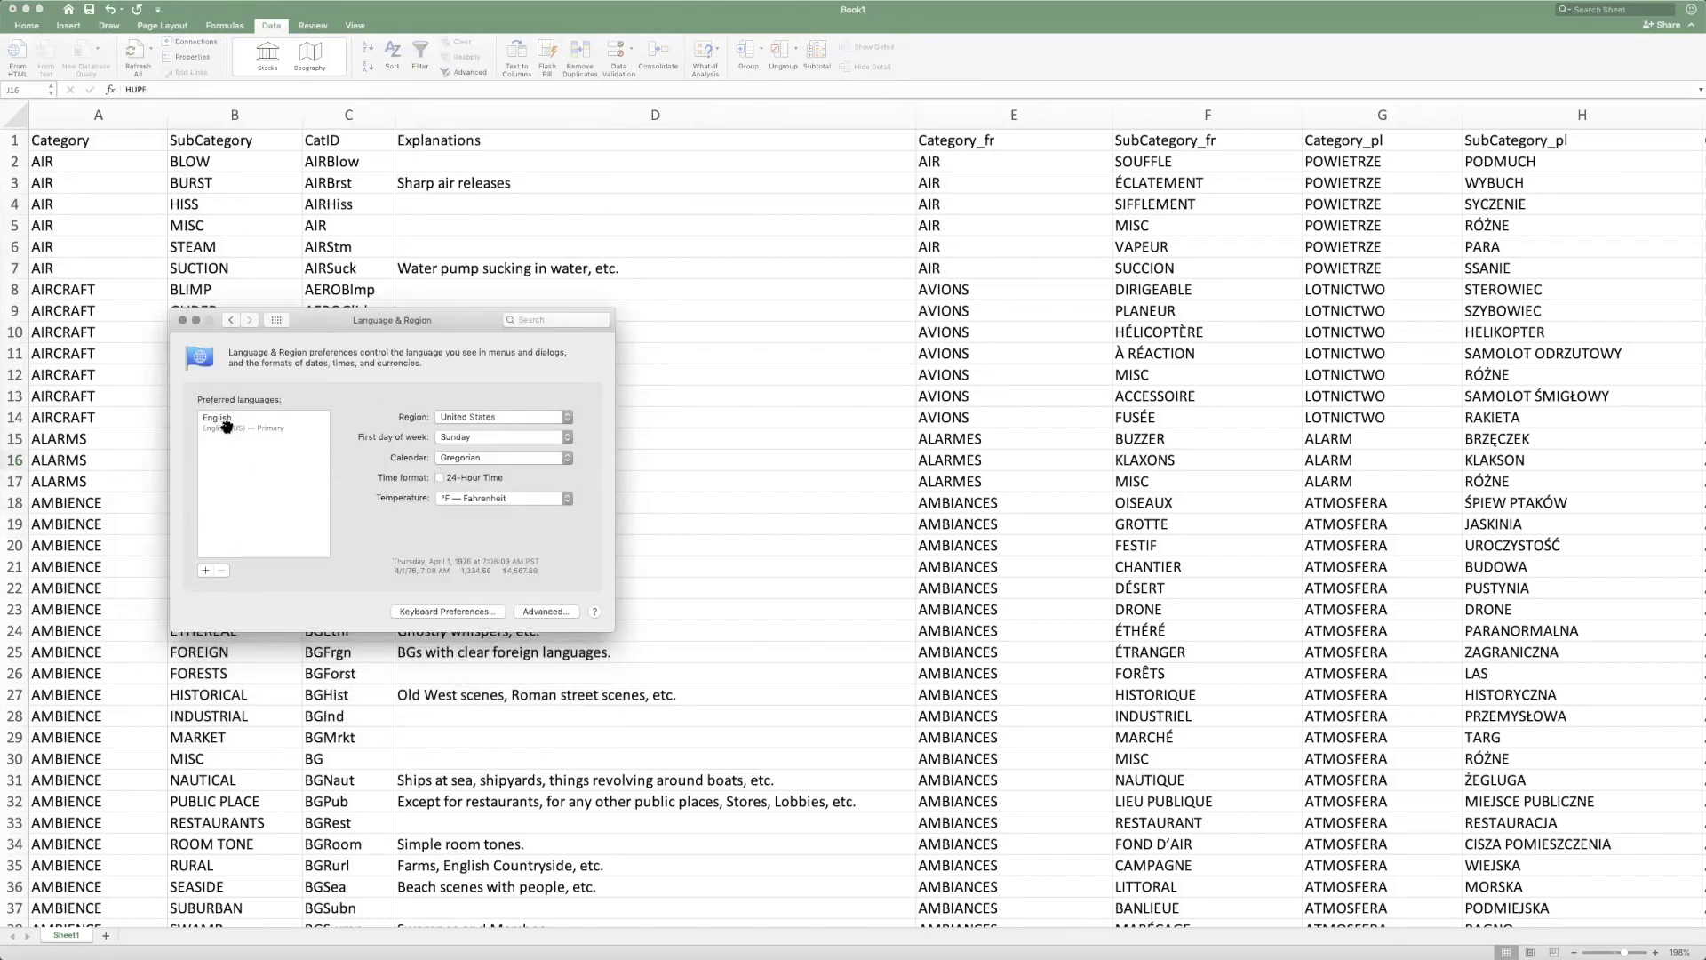
{"action": "left_click", "coordinate": [206, 570]}
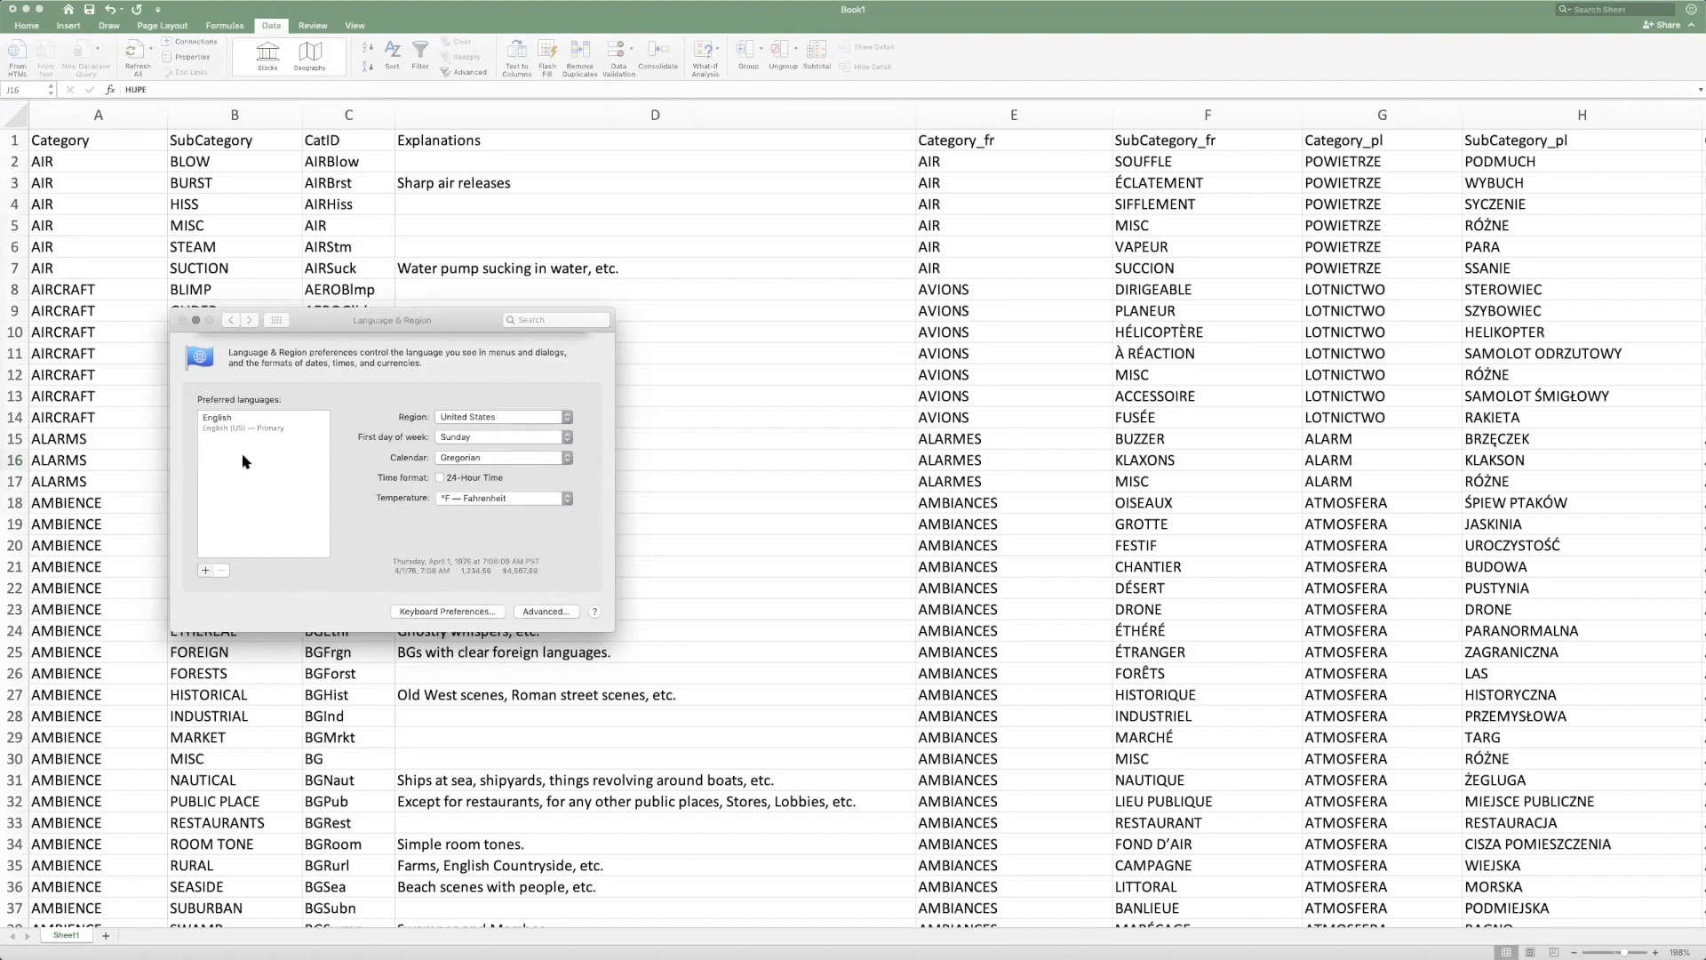
{"action": "scroll", "coordinate": [244, 471], "scroll_direction": "down", "scroll_amount": 3}
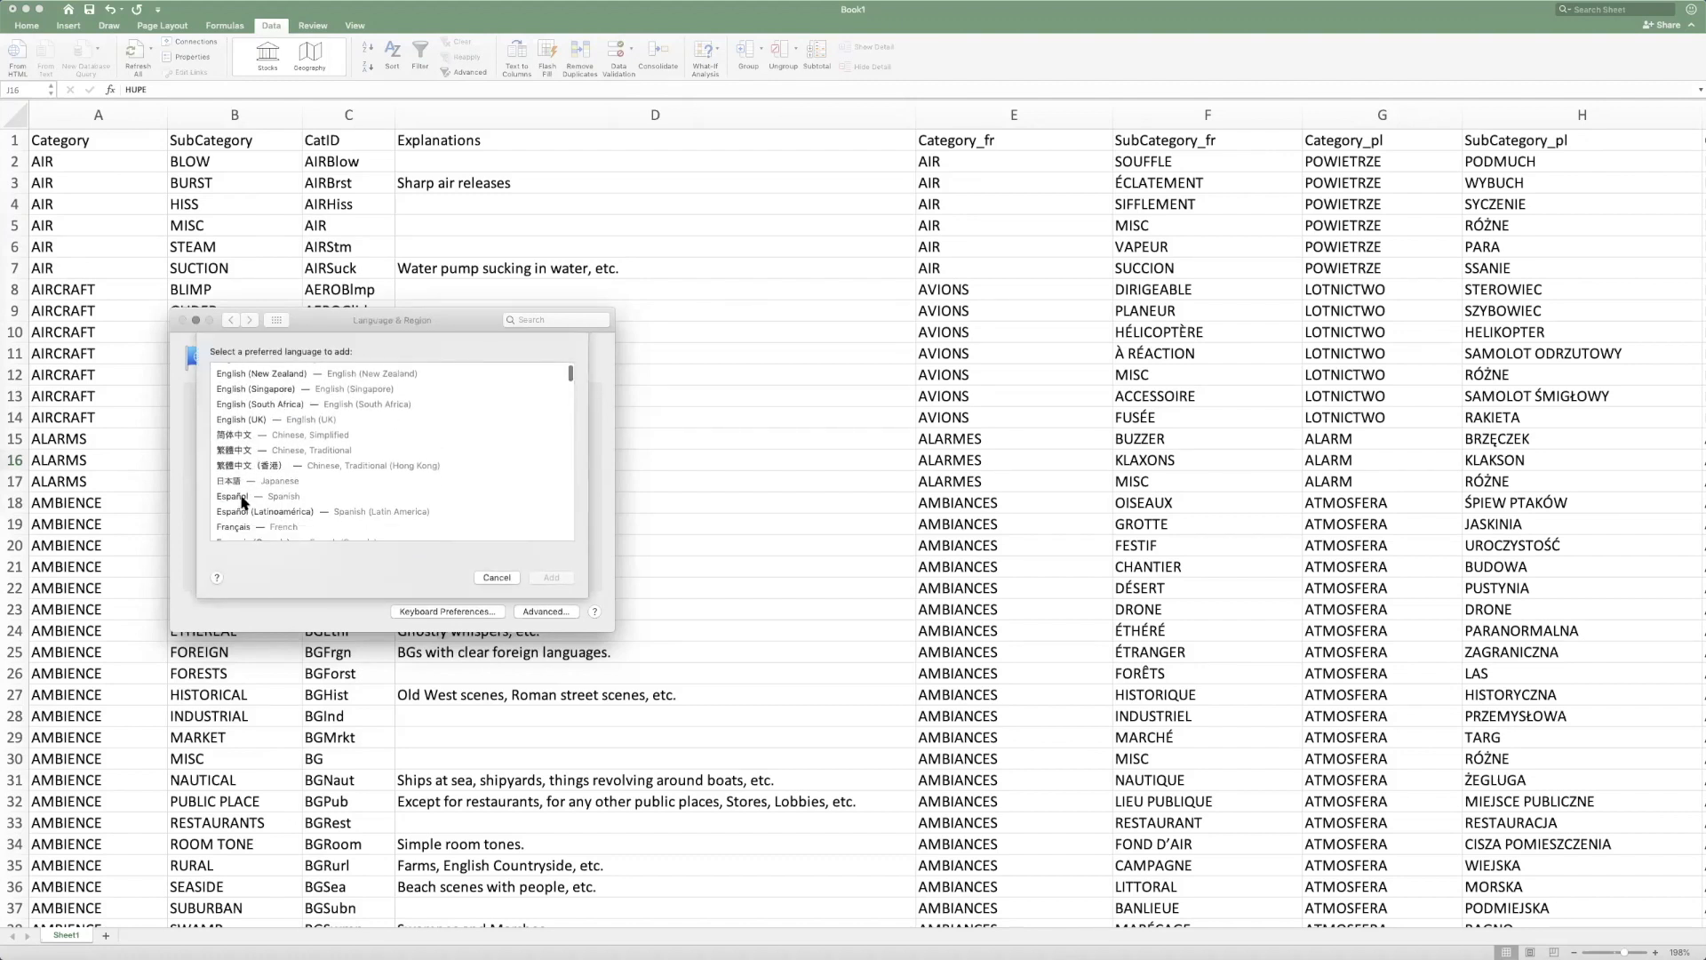
{"action": "left_click", "coordinate": [266, 530]}
{"action": "left_click", "coordinate": [552, 578]}
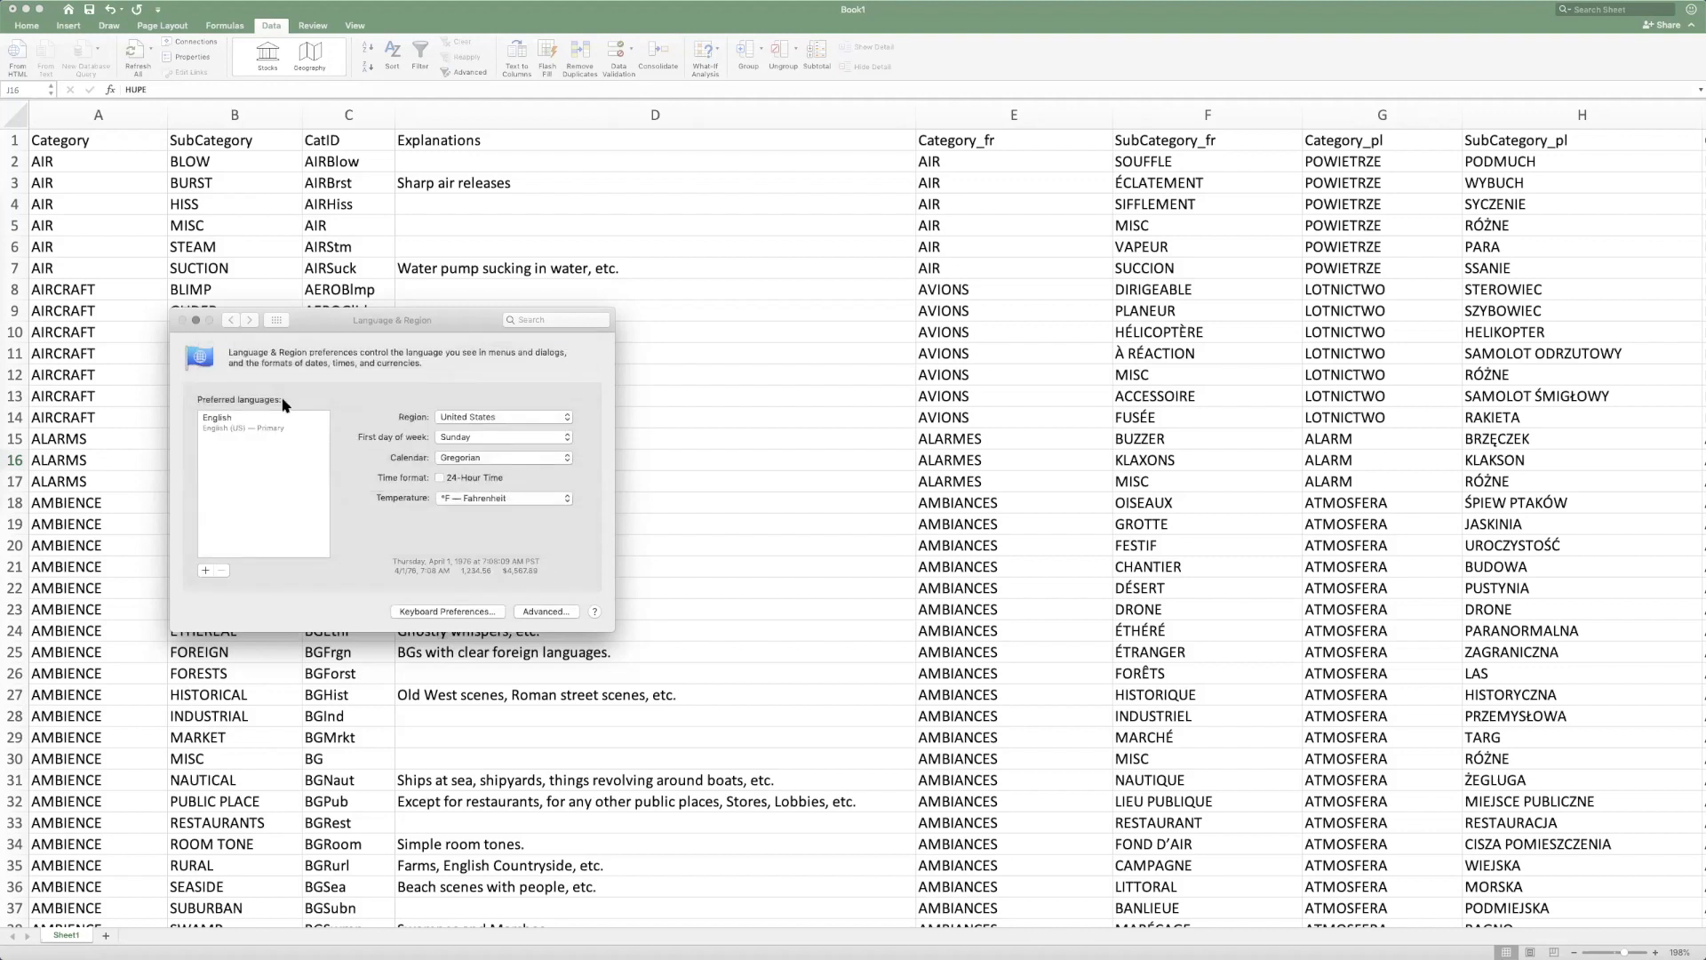
{"action": "left_click", "coordinate": [478, 411]}
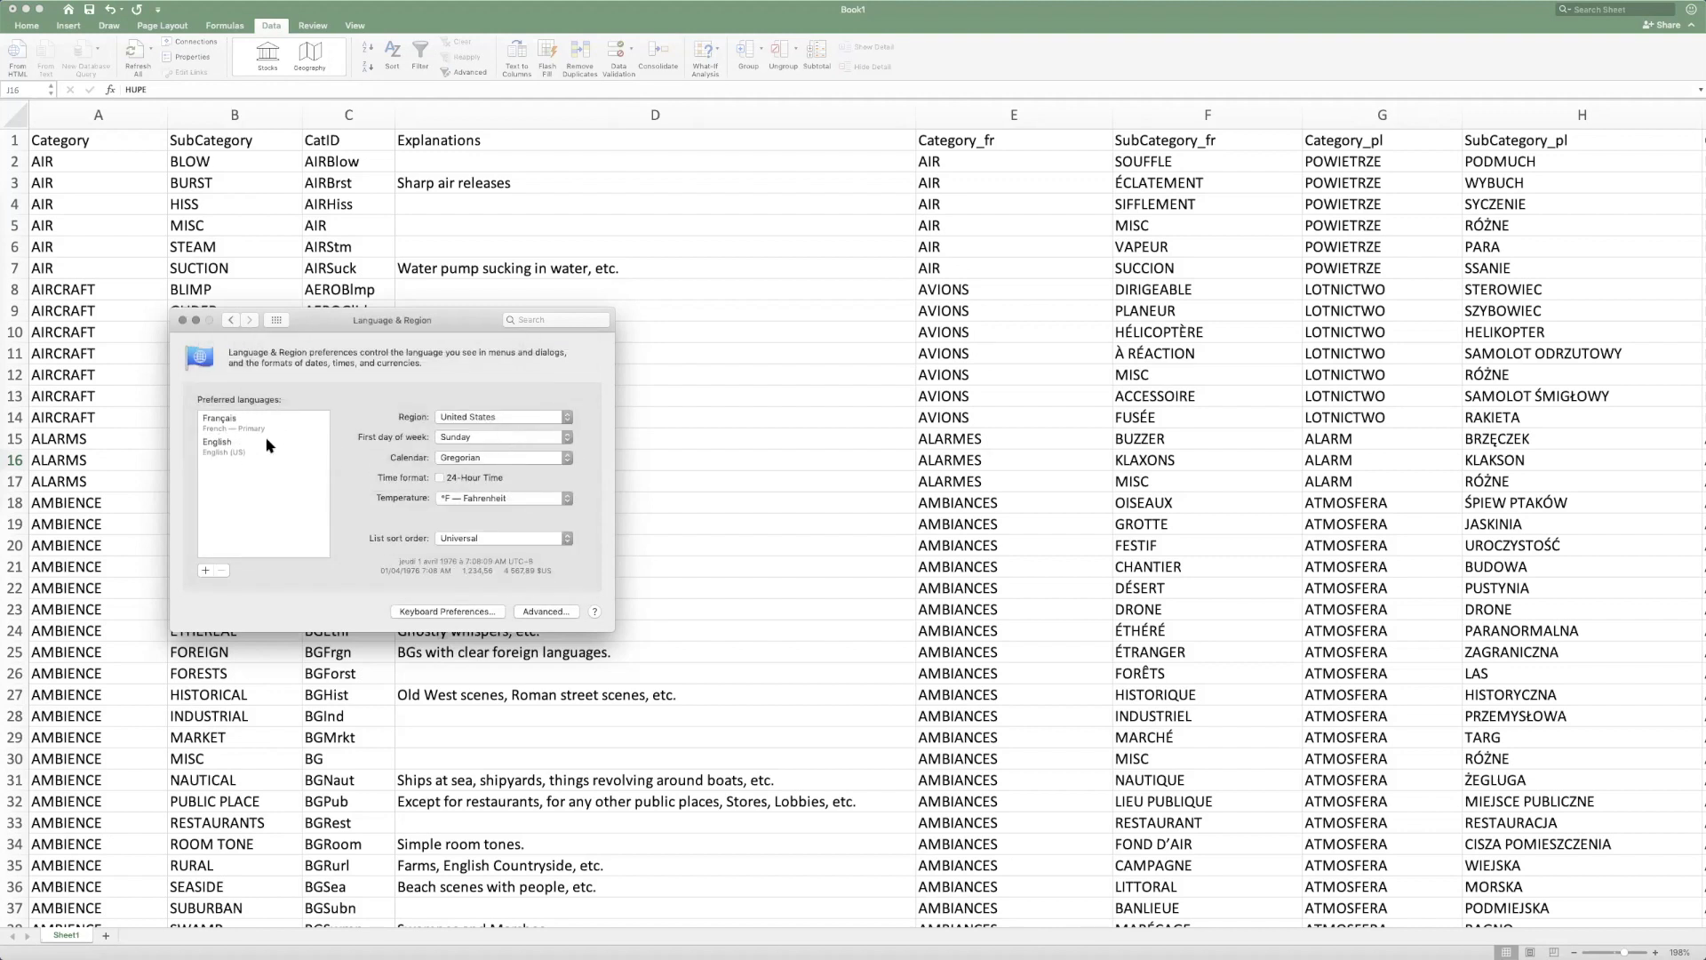
Remove French from the preferred languages and close System Preferences
{"action": "left_click", "coordinate": [272, 429]}
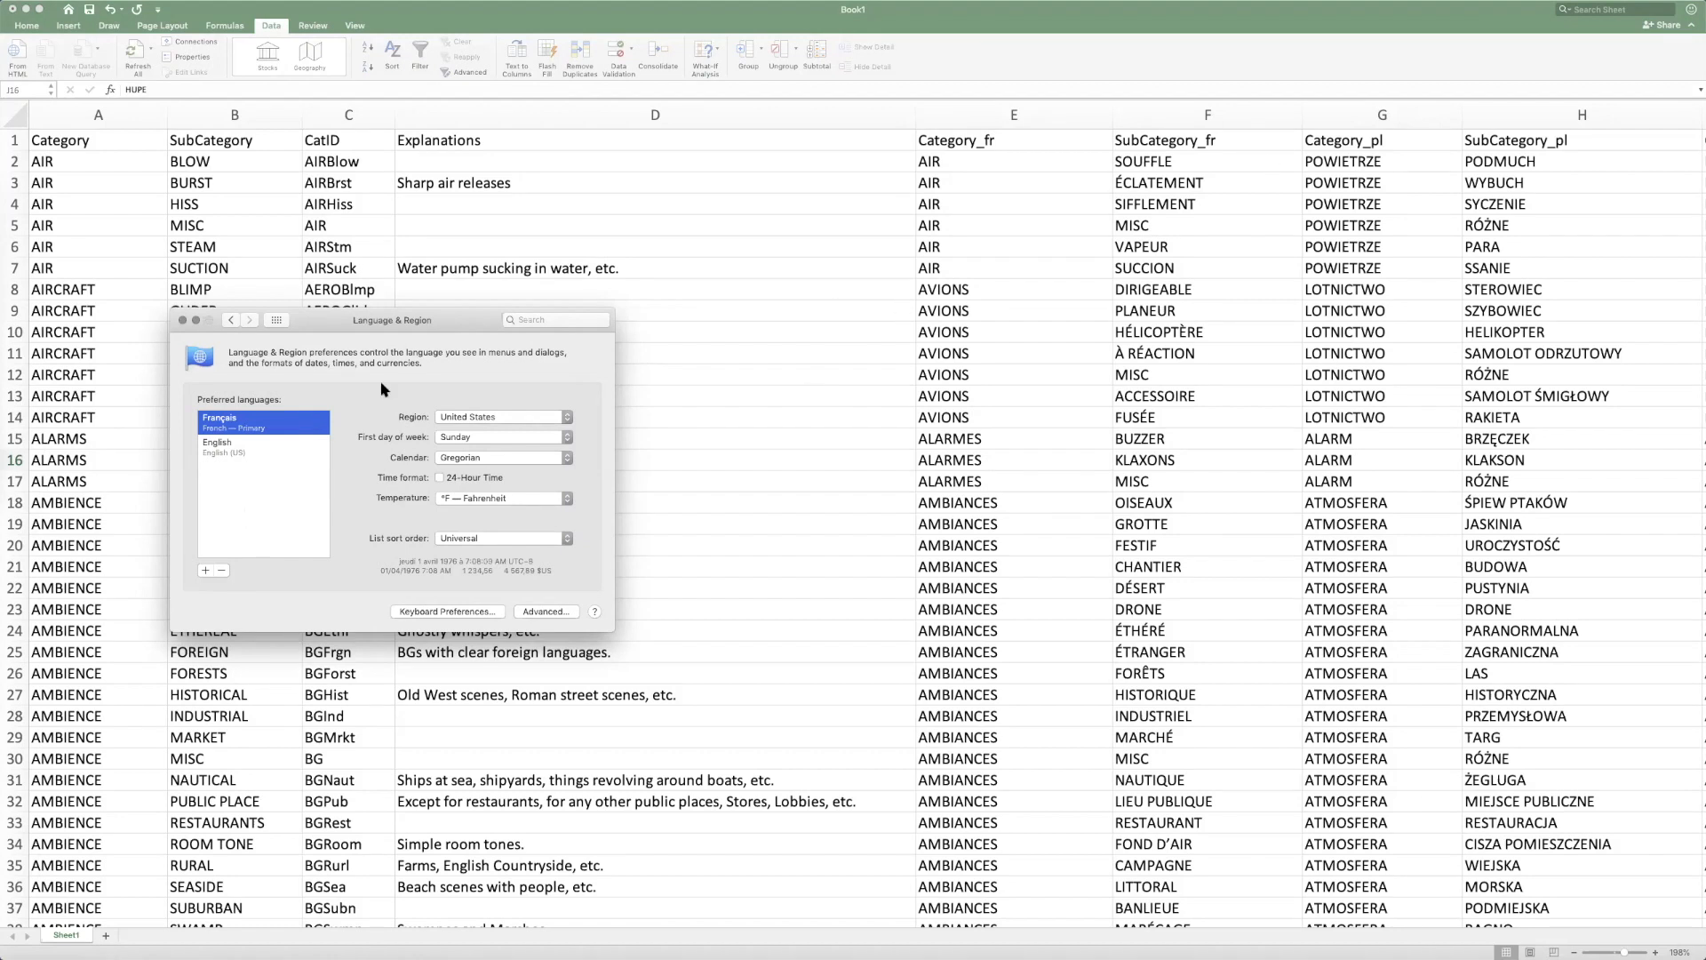
{"action": "left_click", "coordinate": [222, 570]}
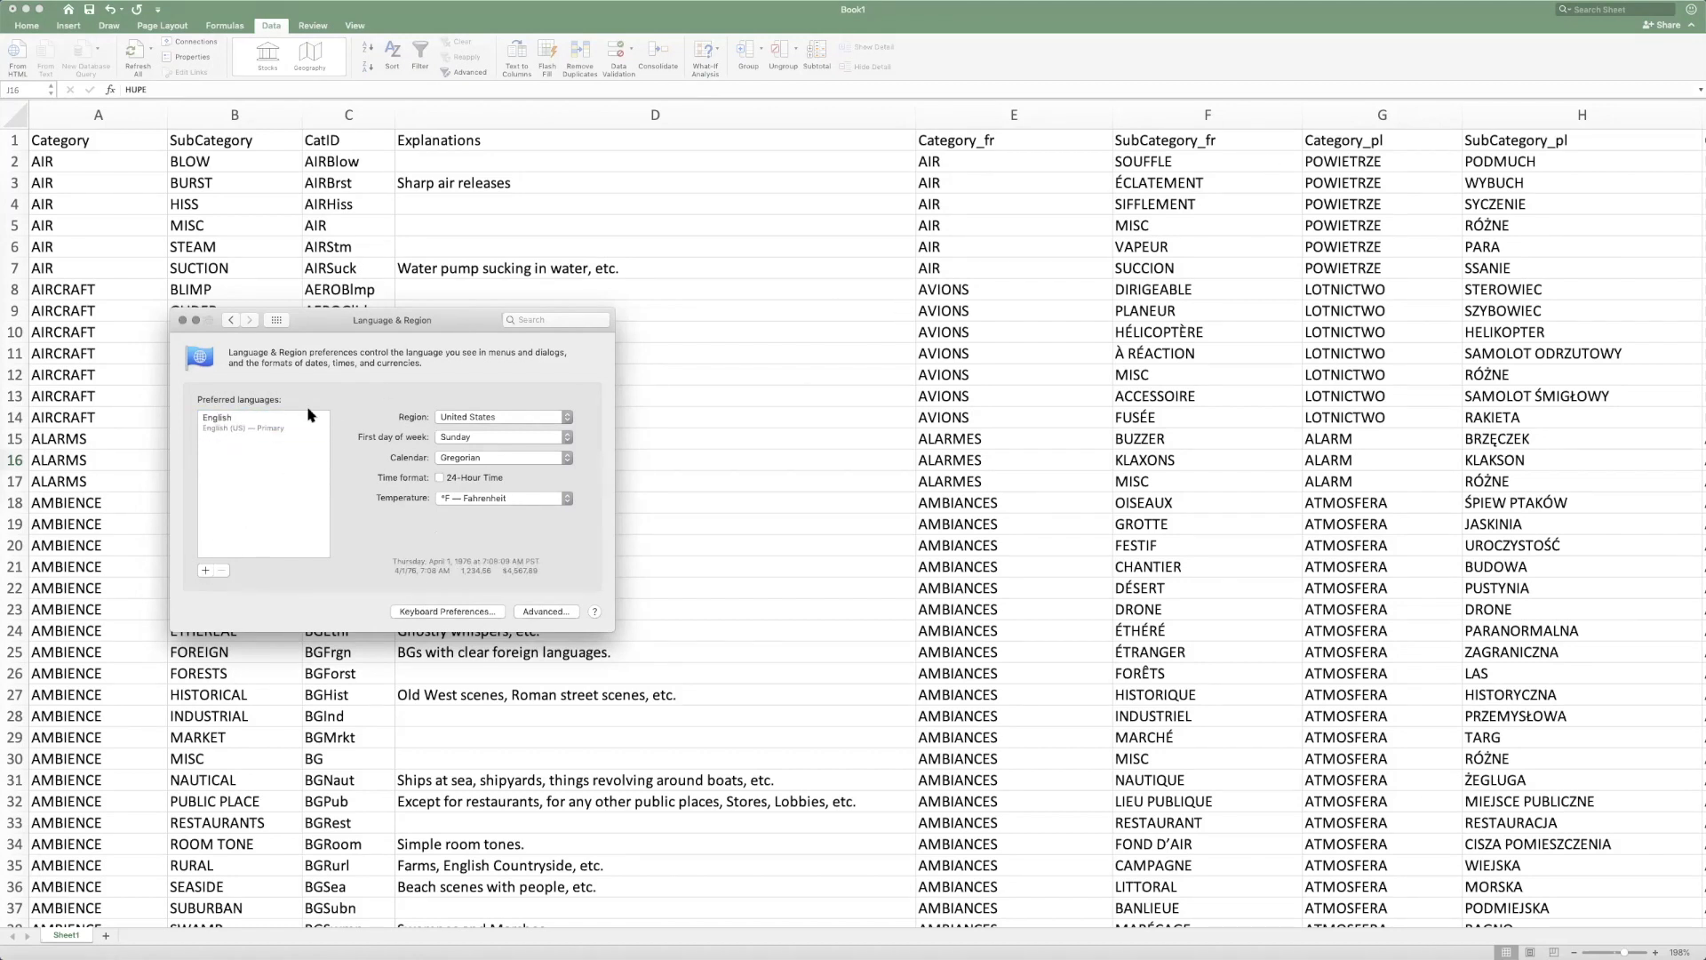
{"action": "left_click", "coordinate": [182, 320]}
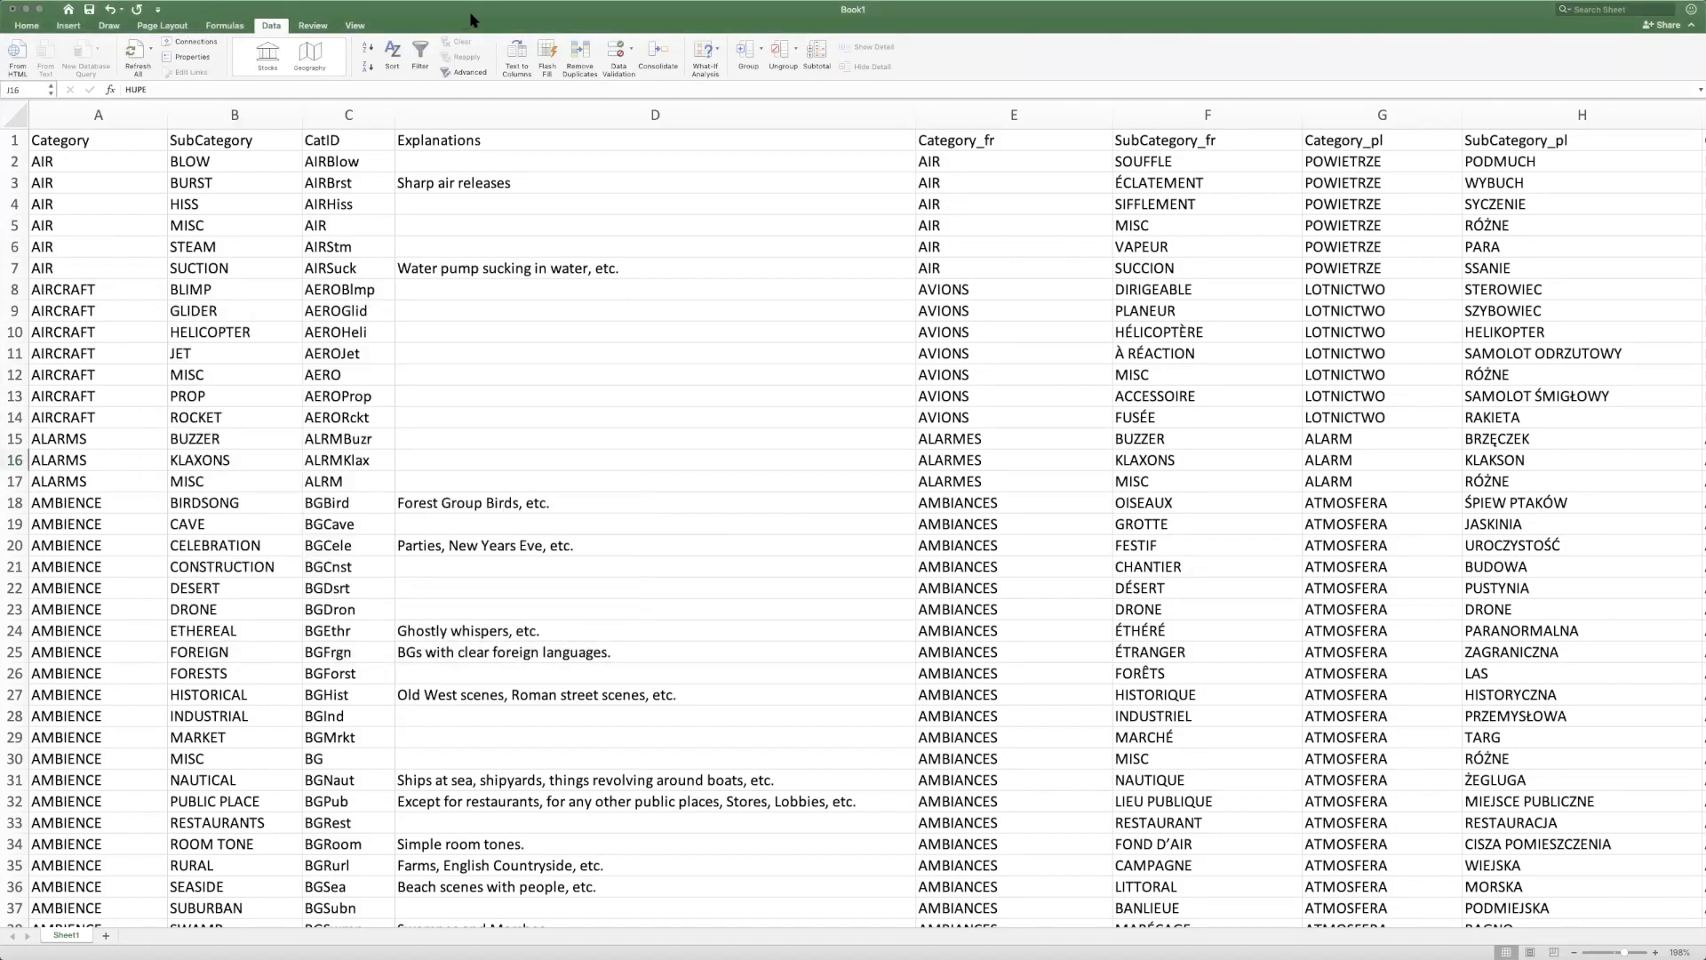
Review the French and Polish translations further down Book1, and return to the top of the list
{"action": "left_click", "coordinate": [1007, 162]}
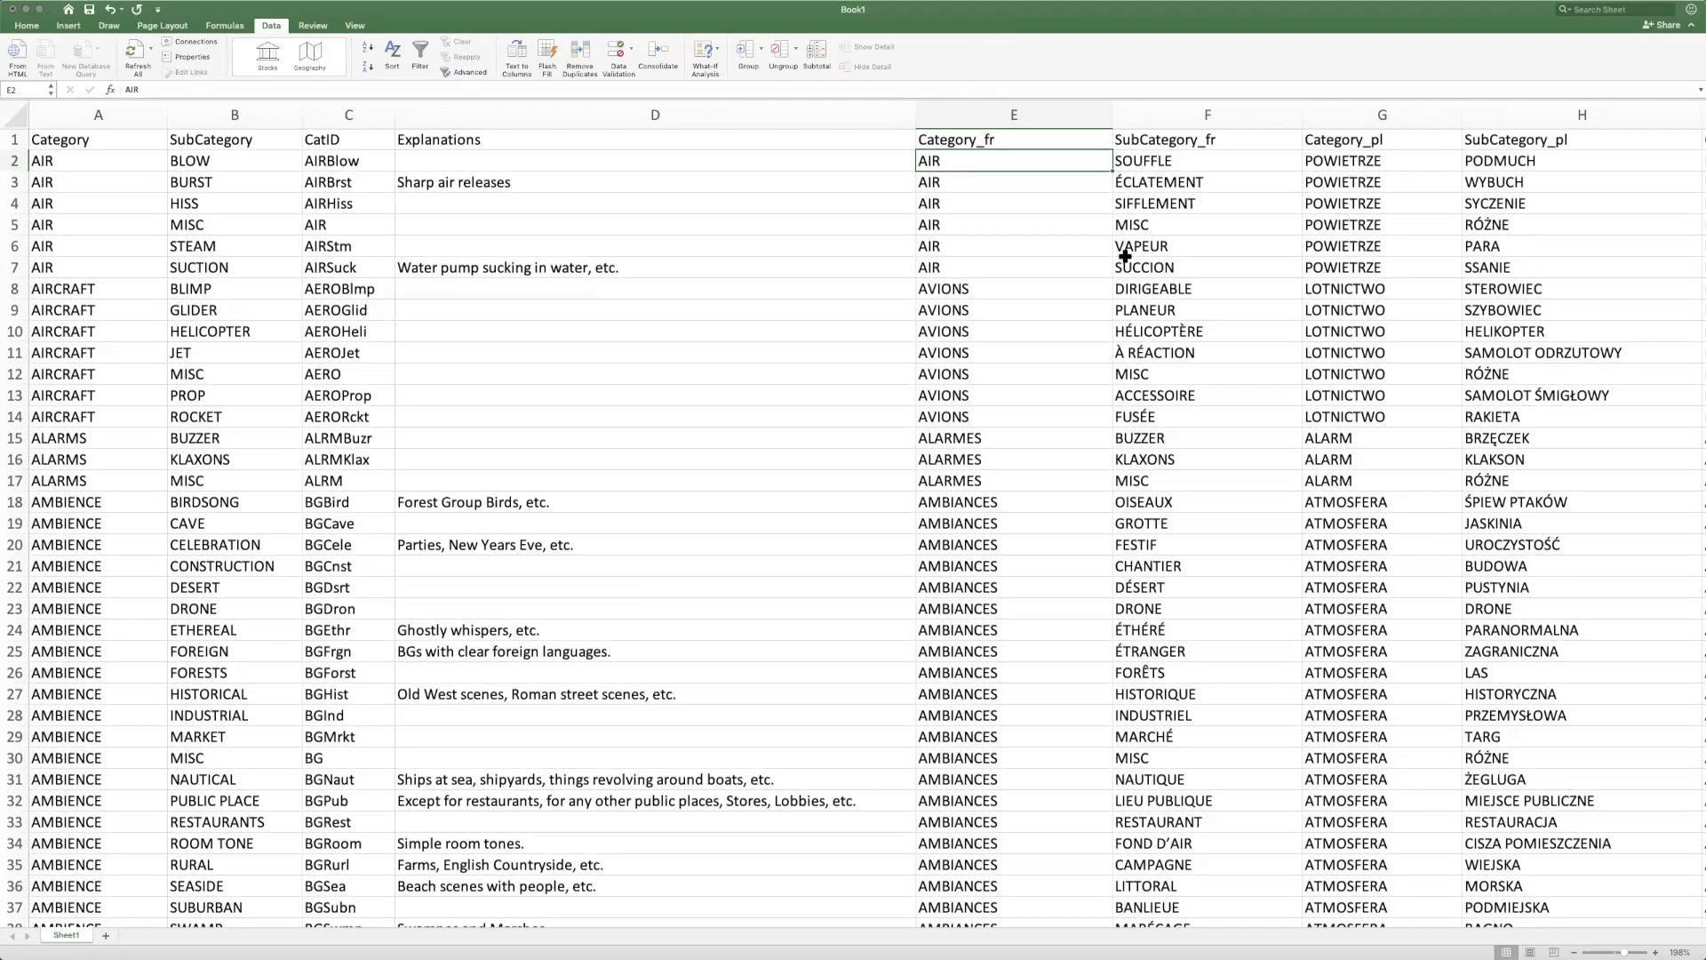
{"action": "scroll", "coordinate": [1121, 252], "scroll_direction": "down", "scroll_amount": 5}
{"action": "scroll", "coordinate": [1121, 252], "scroll_direction": "down", "scroll_amount": 10}
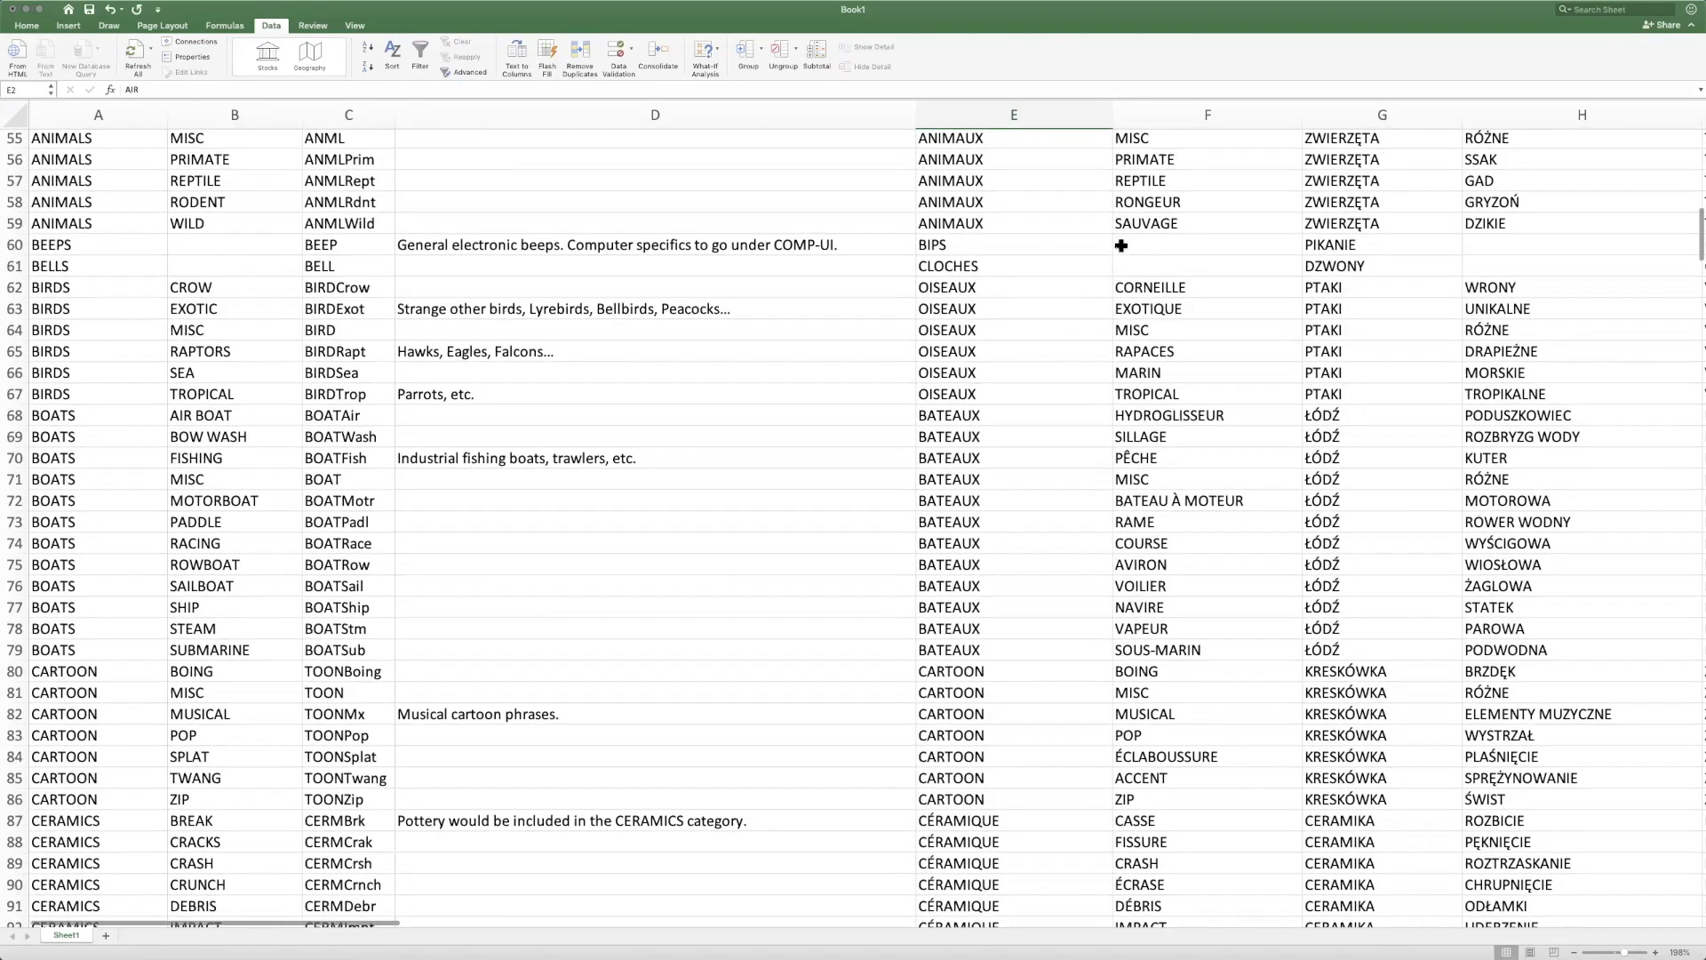
{"action": "scroll", "coordinate": [1120, 240], "scroll_direction": "up", "scroll_amount": 7}
{"action": "scroll", "coordinate": [1120, 240], "scroll_direction": "up", "scroll_amount": 10}
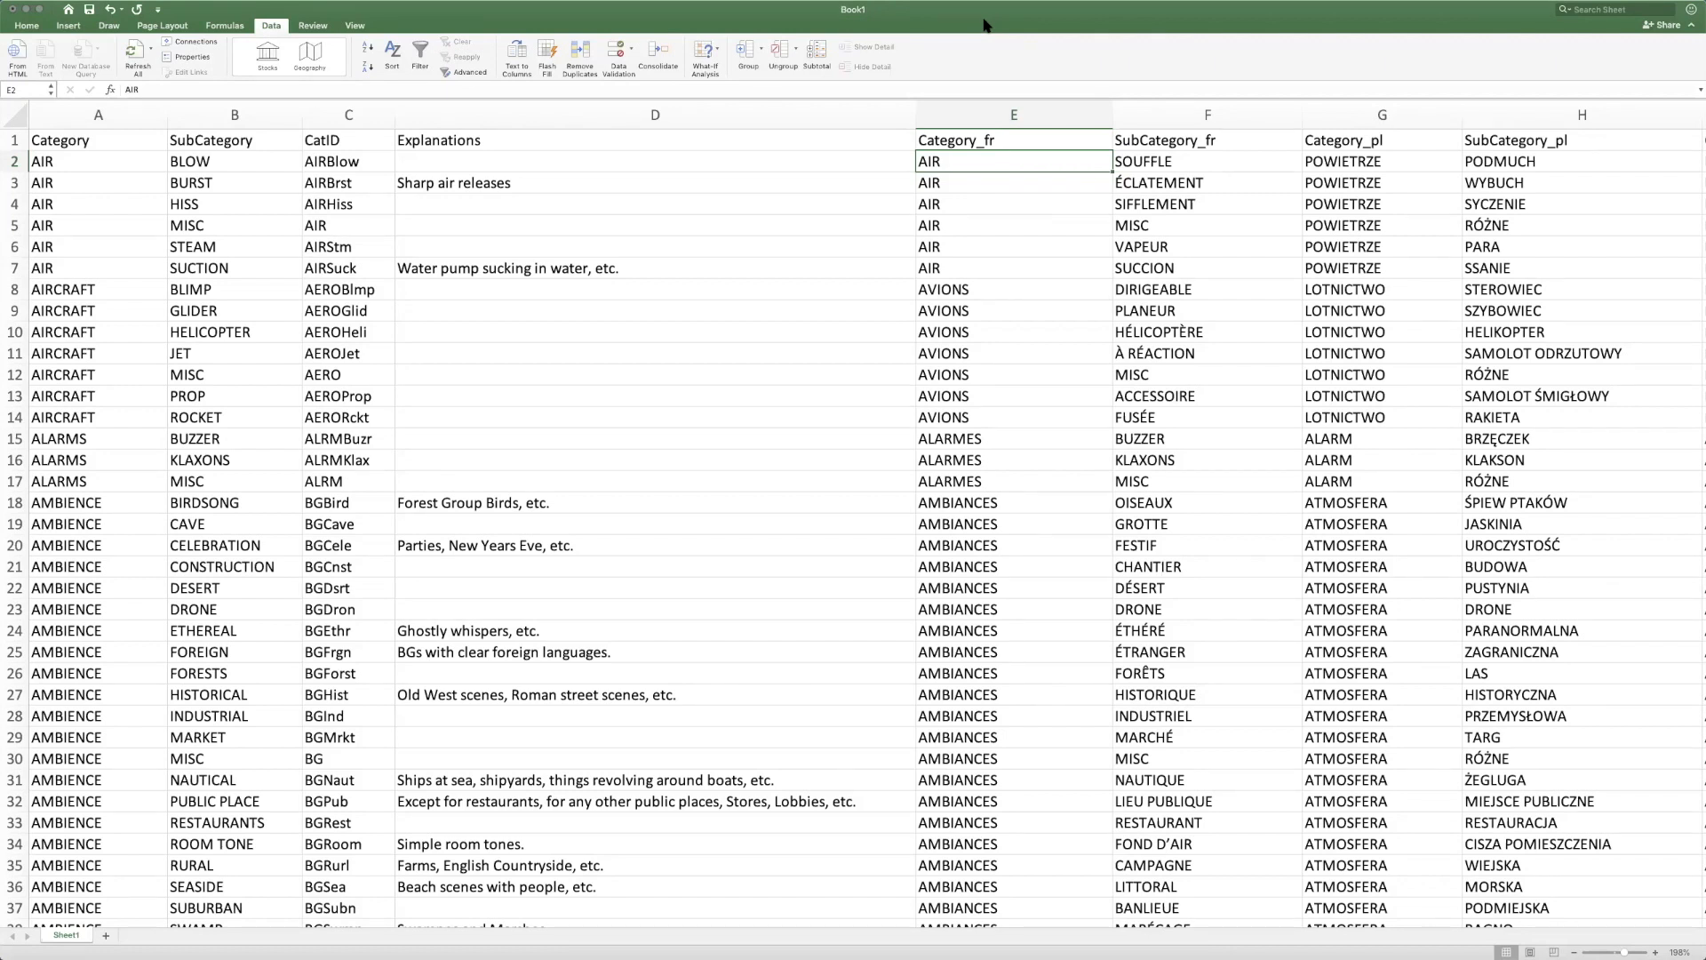
Switch to Soundminer and assign the CatID BGCnst (AMBIENCE-CONSTRUCTION) to the BGInd_KokkolaIndustrialParkAtmos05_HK_TLP.wav recording
{"action": "key", "text": "super+Tab"}
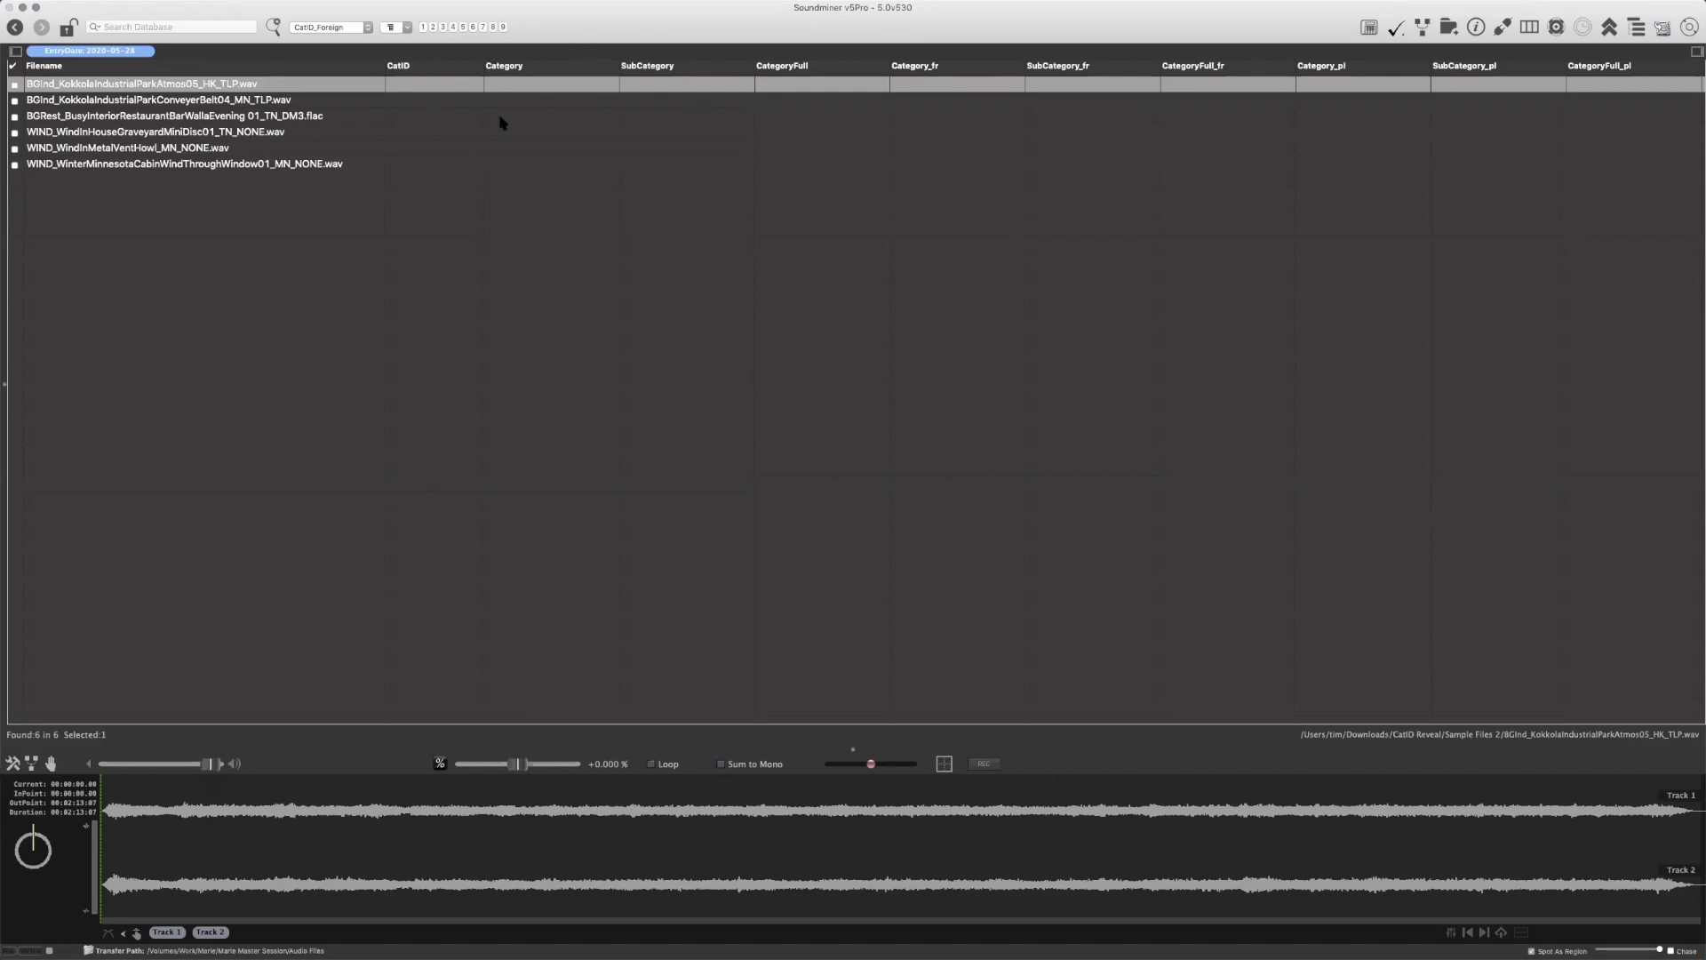
{"action": "right_click", "coordinate": [409, 84]}
{"action": "mouse_move", "coordinate": [528, 102]}
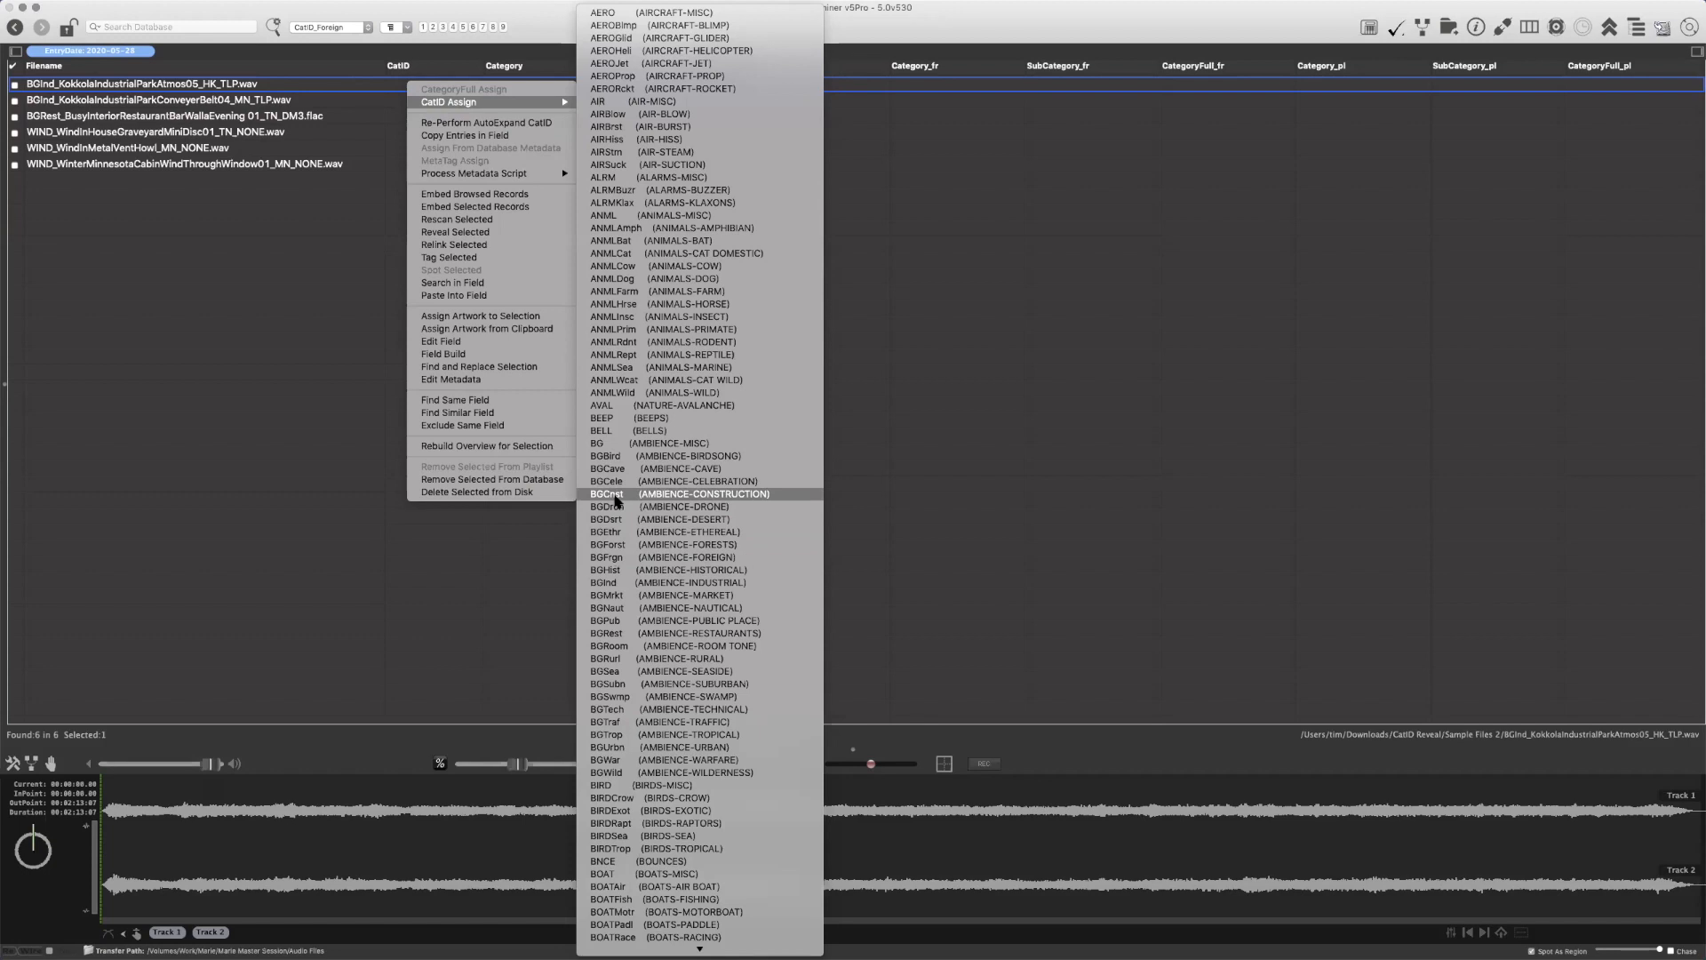
{"action": "left_click", "coordinate": [611, 494]}
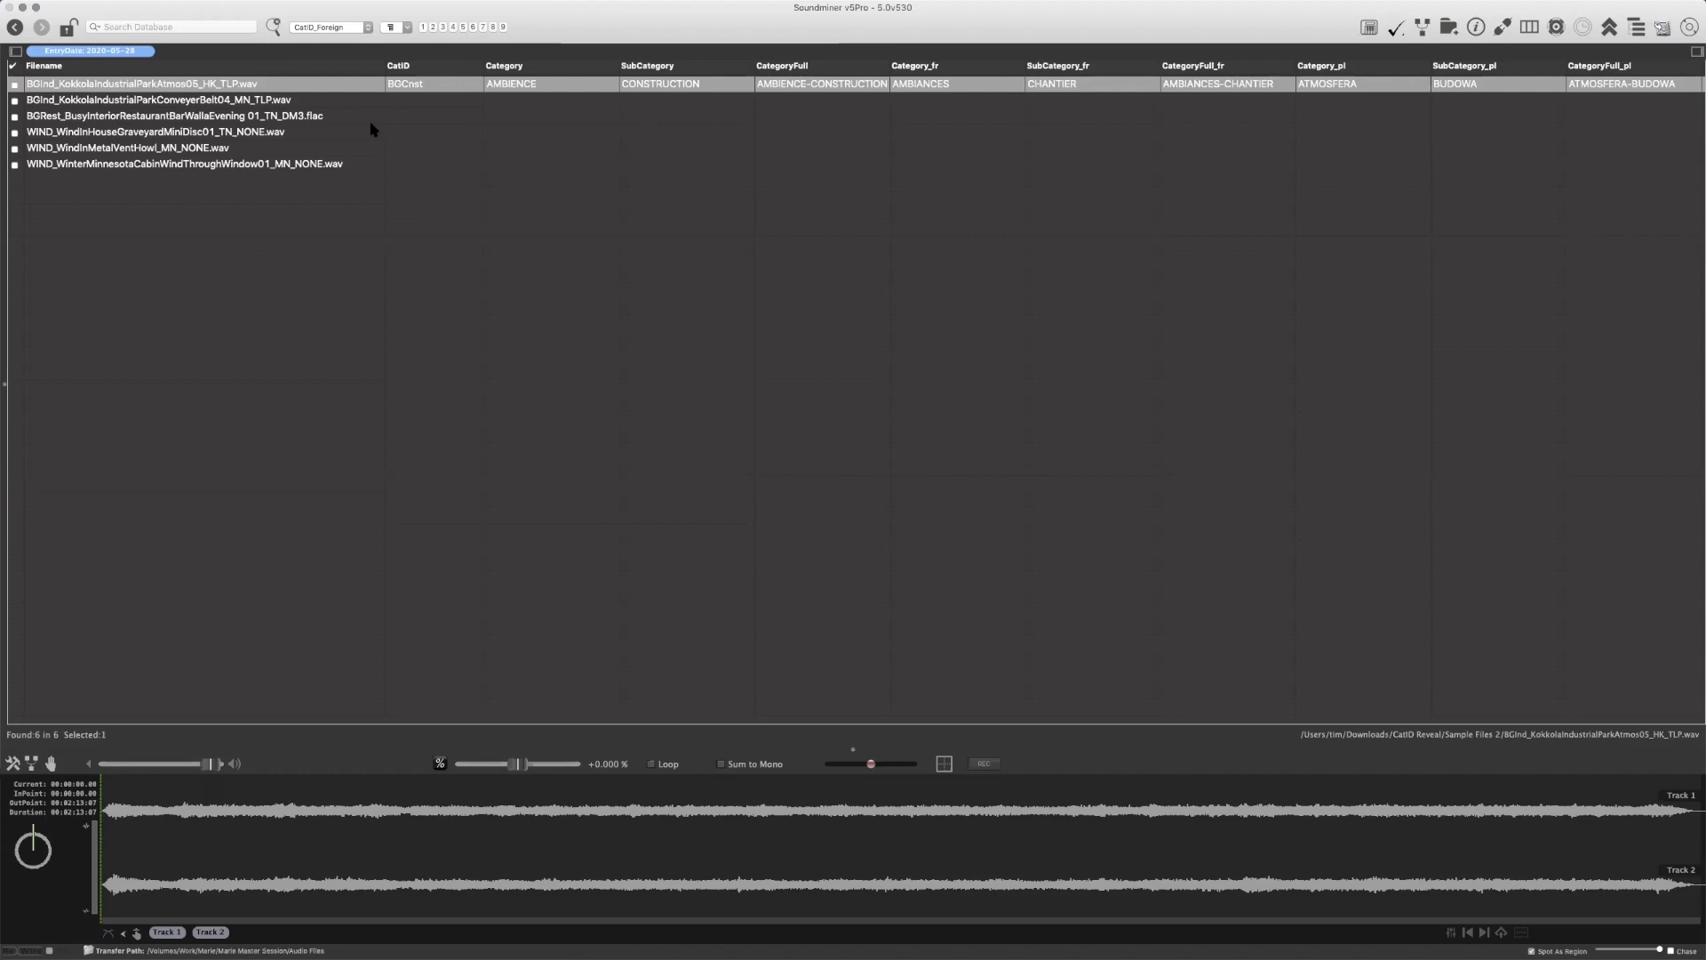
Select all six recordings in the list and re-perform AutoExpand CatID on them
{"action": "left_click", "coordinate": [426, 101]}
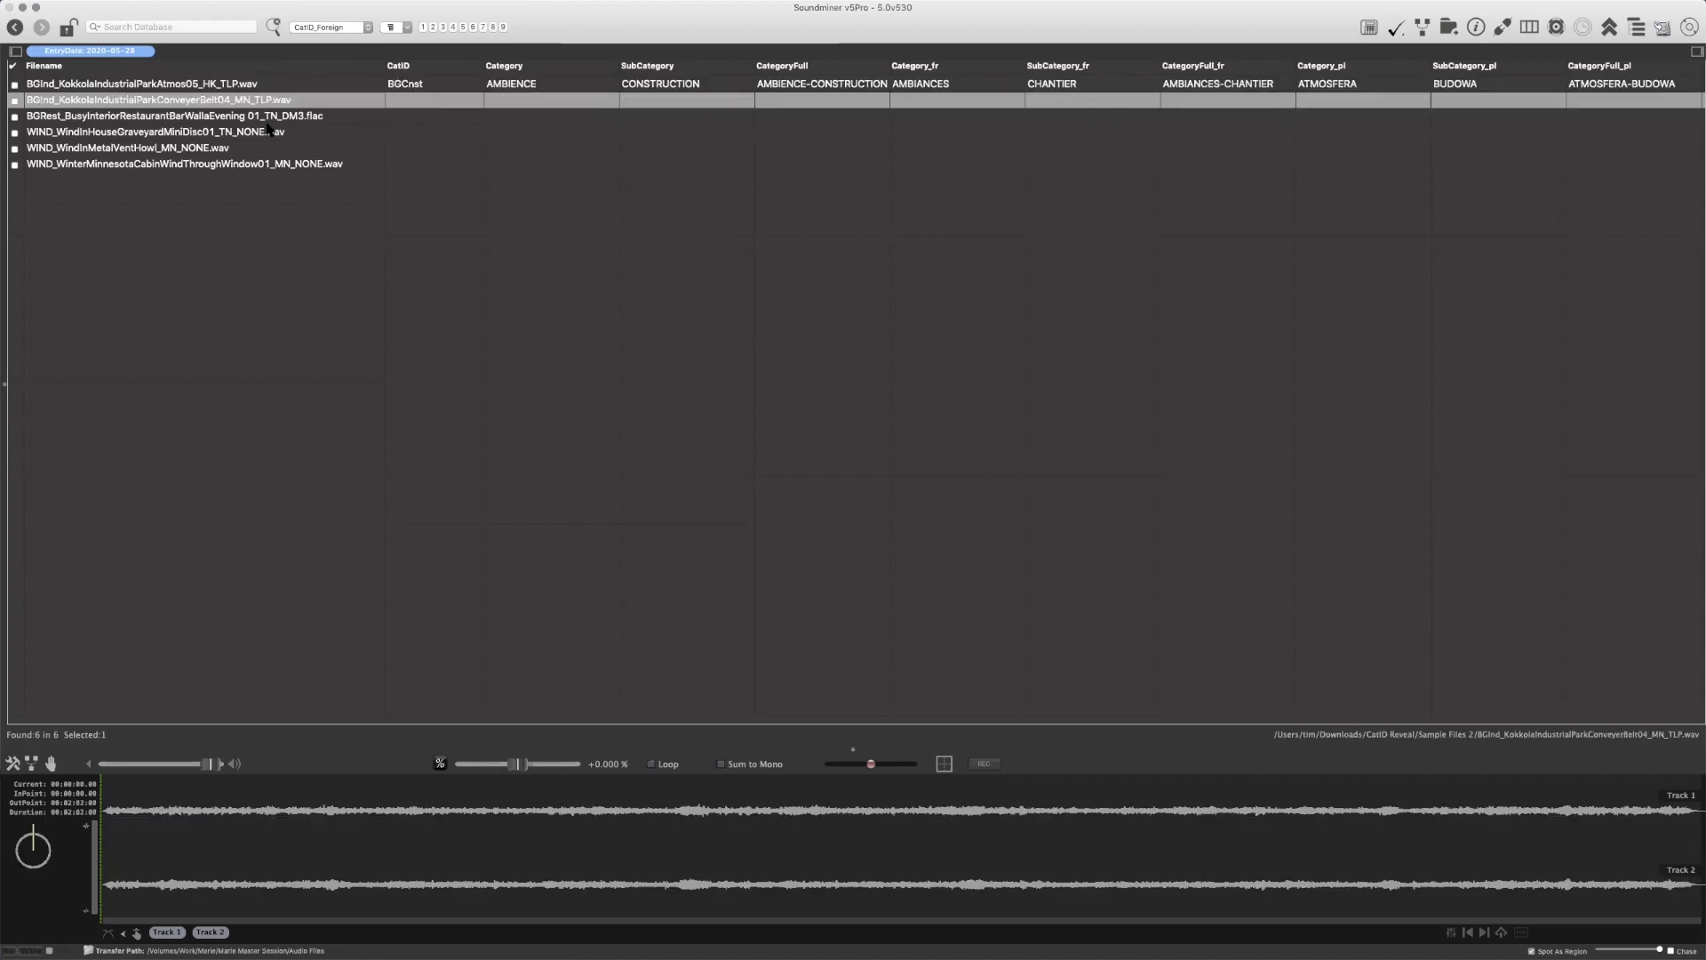
{"action": "key", "text": "super+a"}
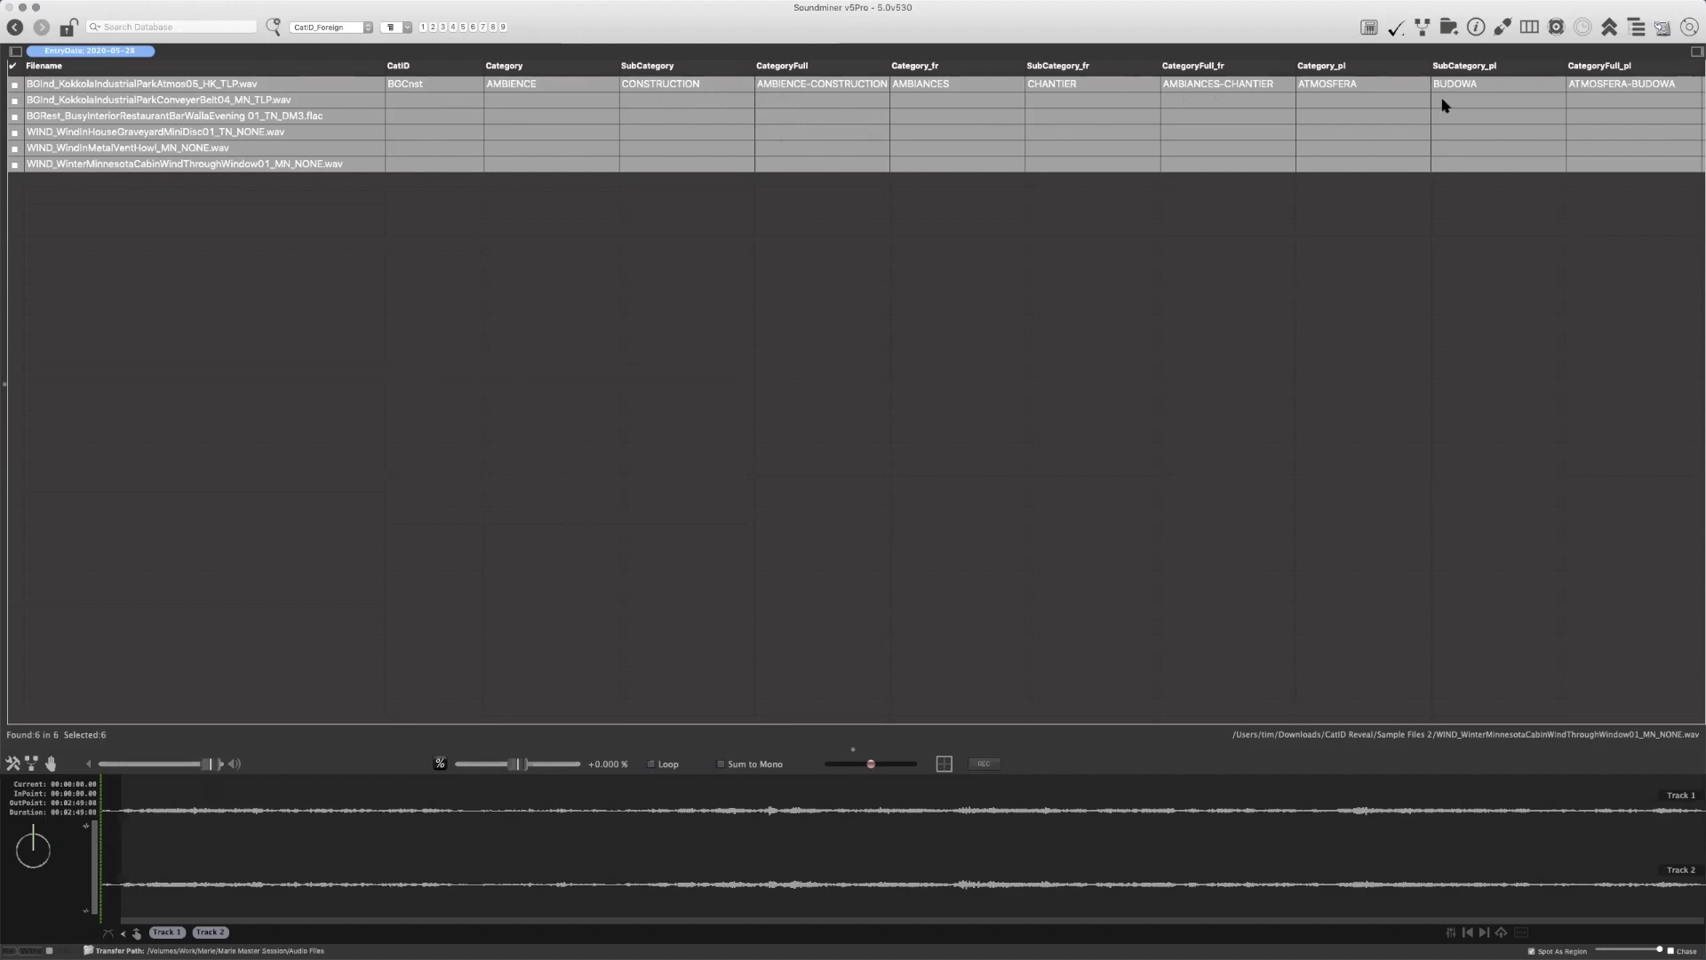
{"action": "right_click", "coordinate": [1463, 80]}
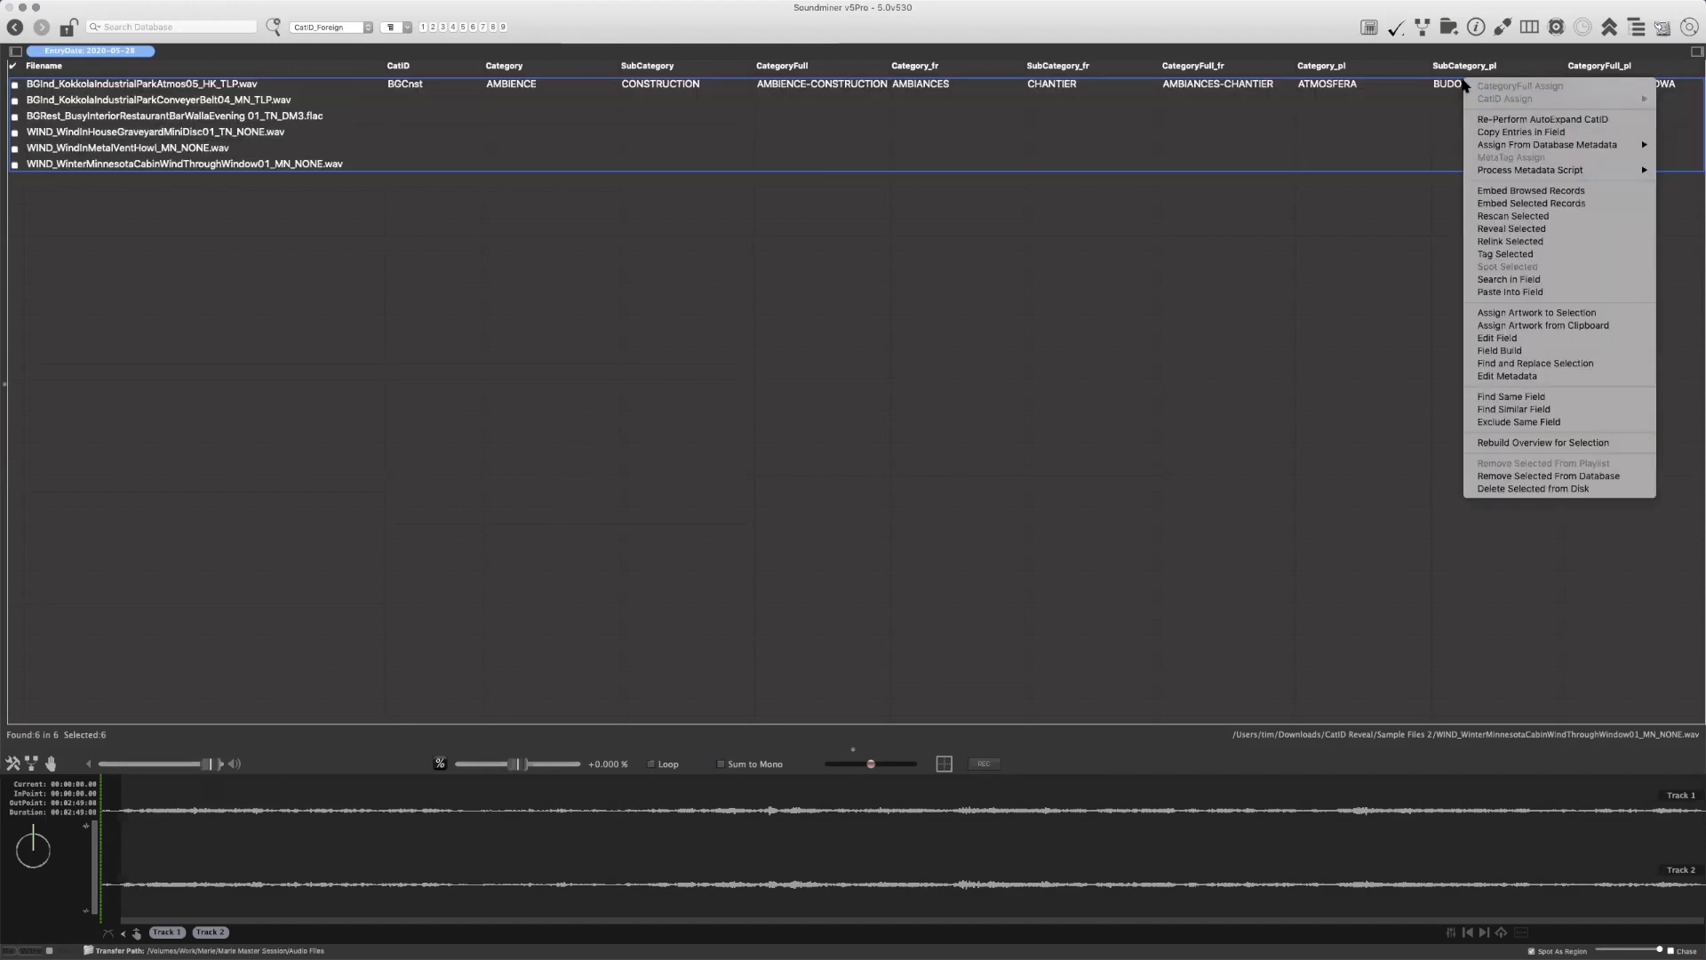
{"action": "left_click", "coordinate": [1504, 121]}
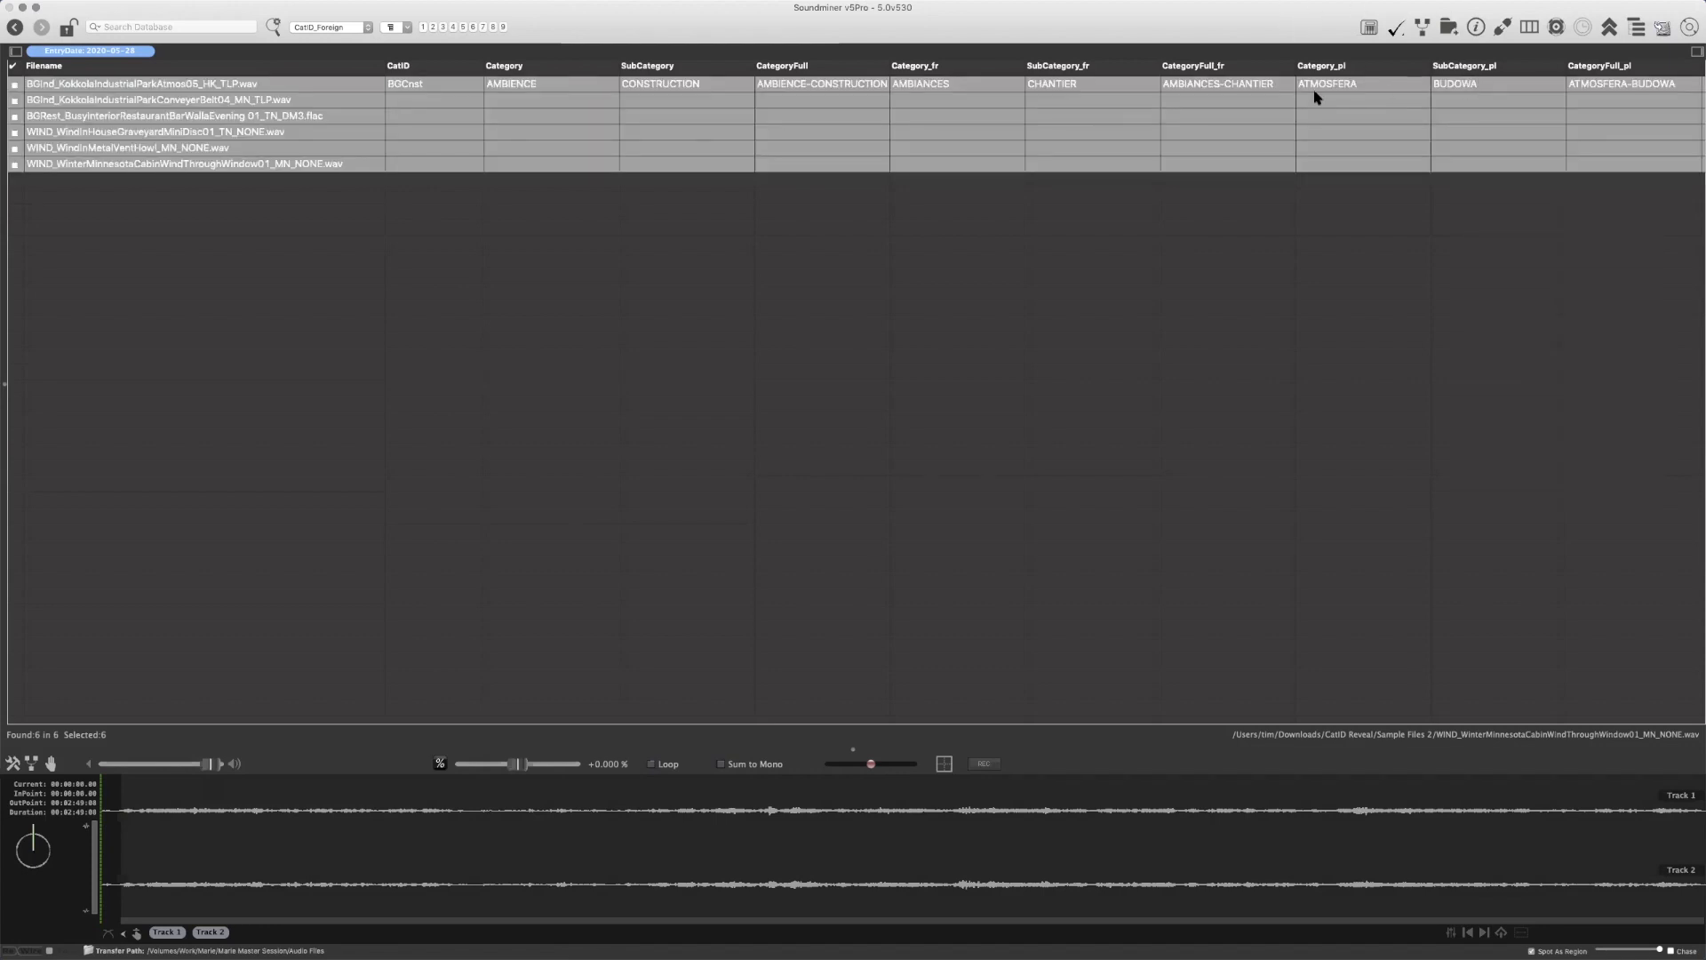
Assign the Polish full category KOMPUTERY-KLAWIATURA to all selected recordings through CategoryFull_pl
{"action": "right_click", "coordinate": [1610, 79]}
{"action": "mouse_move", "coordinate": [1581, 86]}
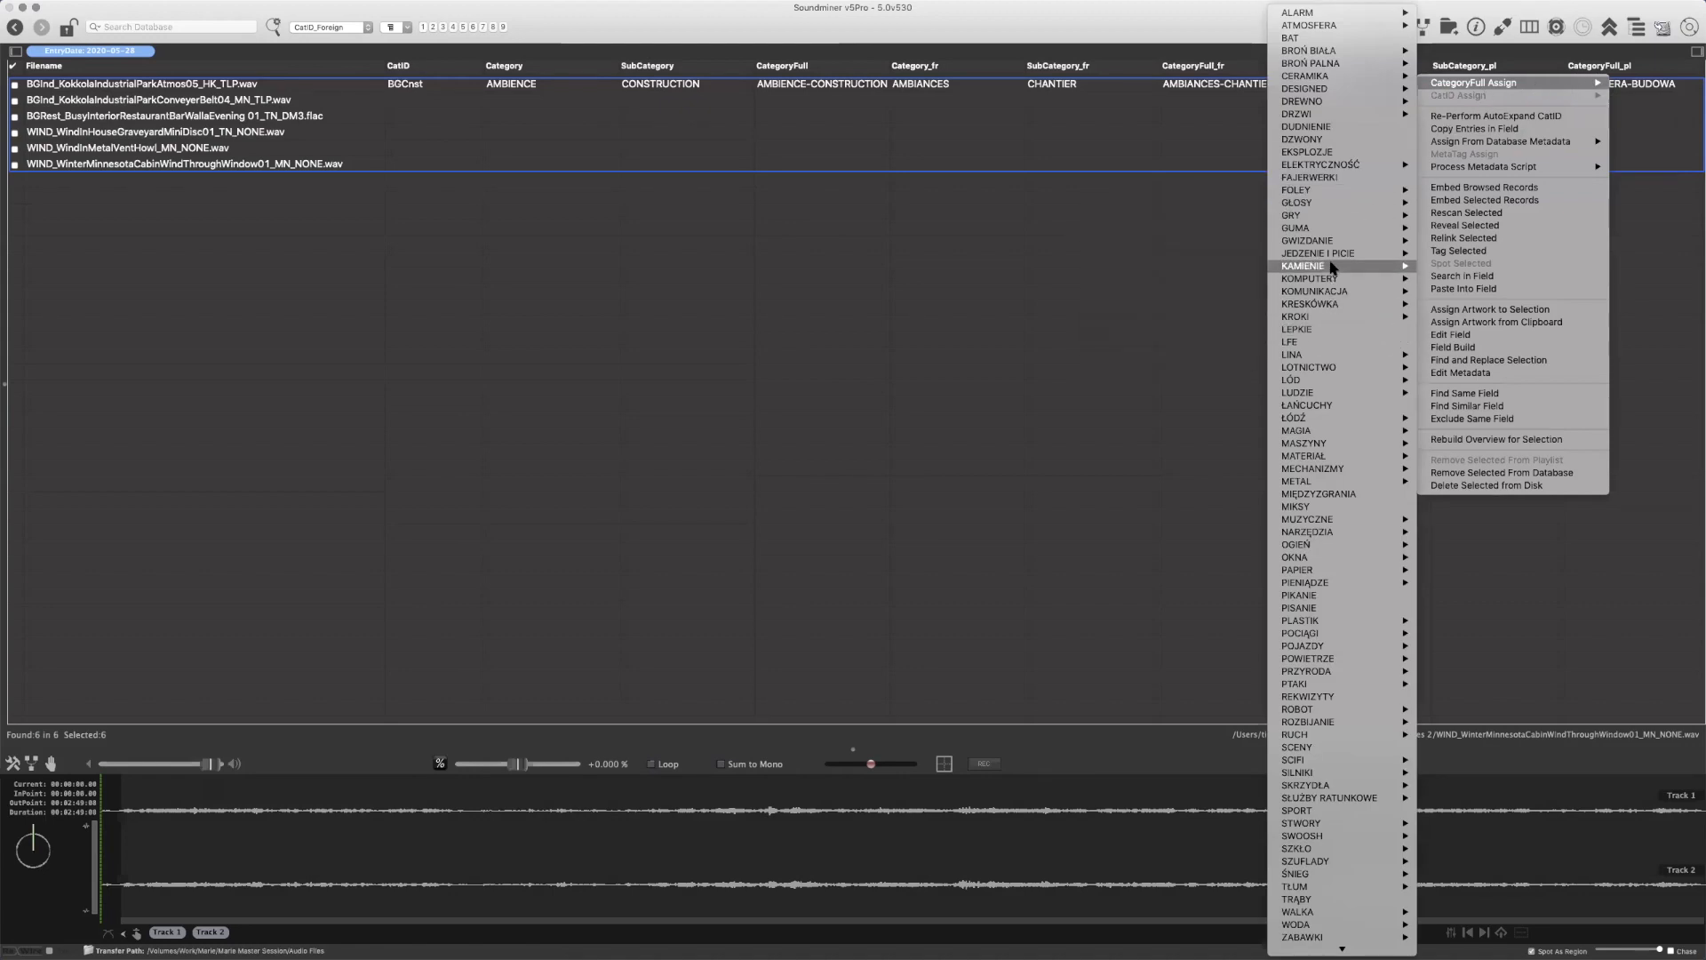
{"action": "mouse_move", "coordinate": [1338, 282]}
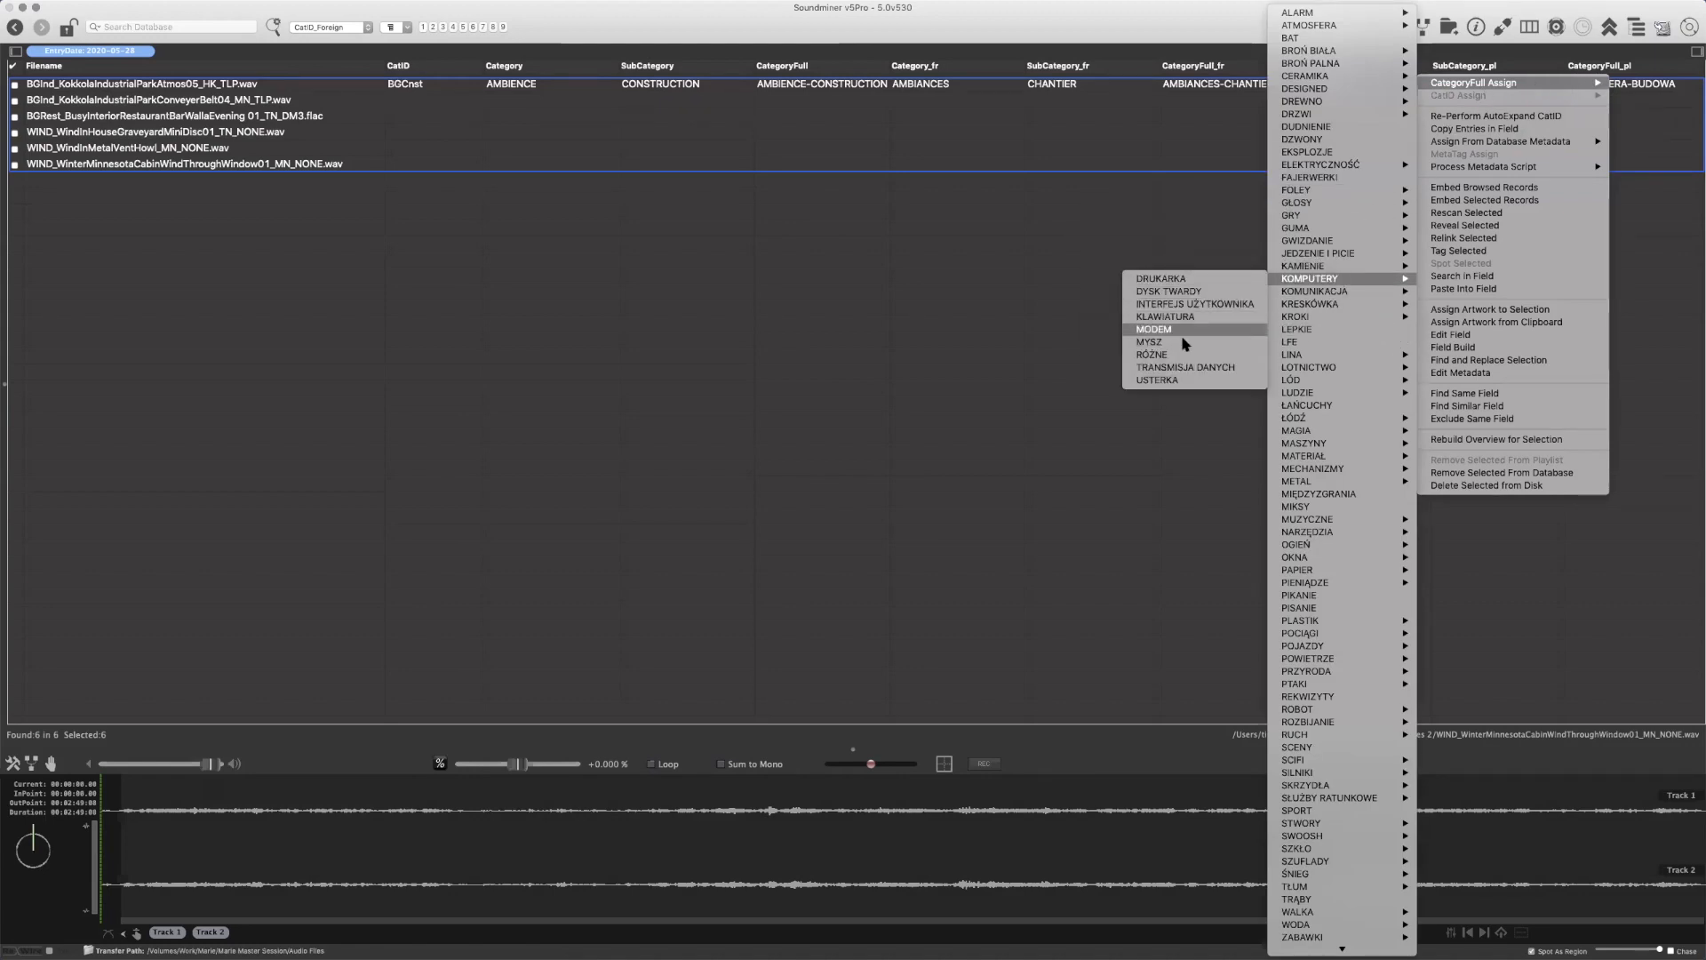
{"action": "left_click", "coordinate": [1166, 316]}
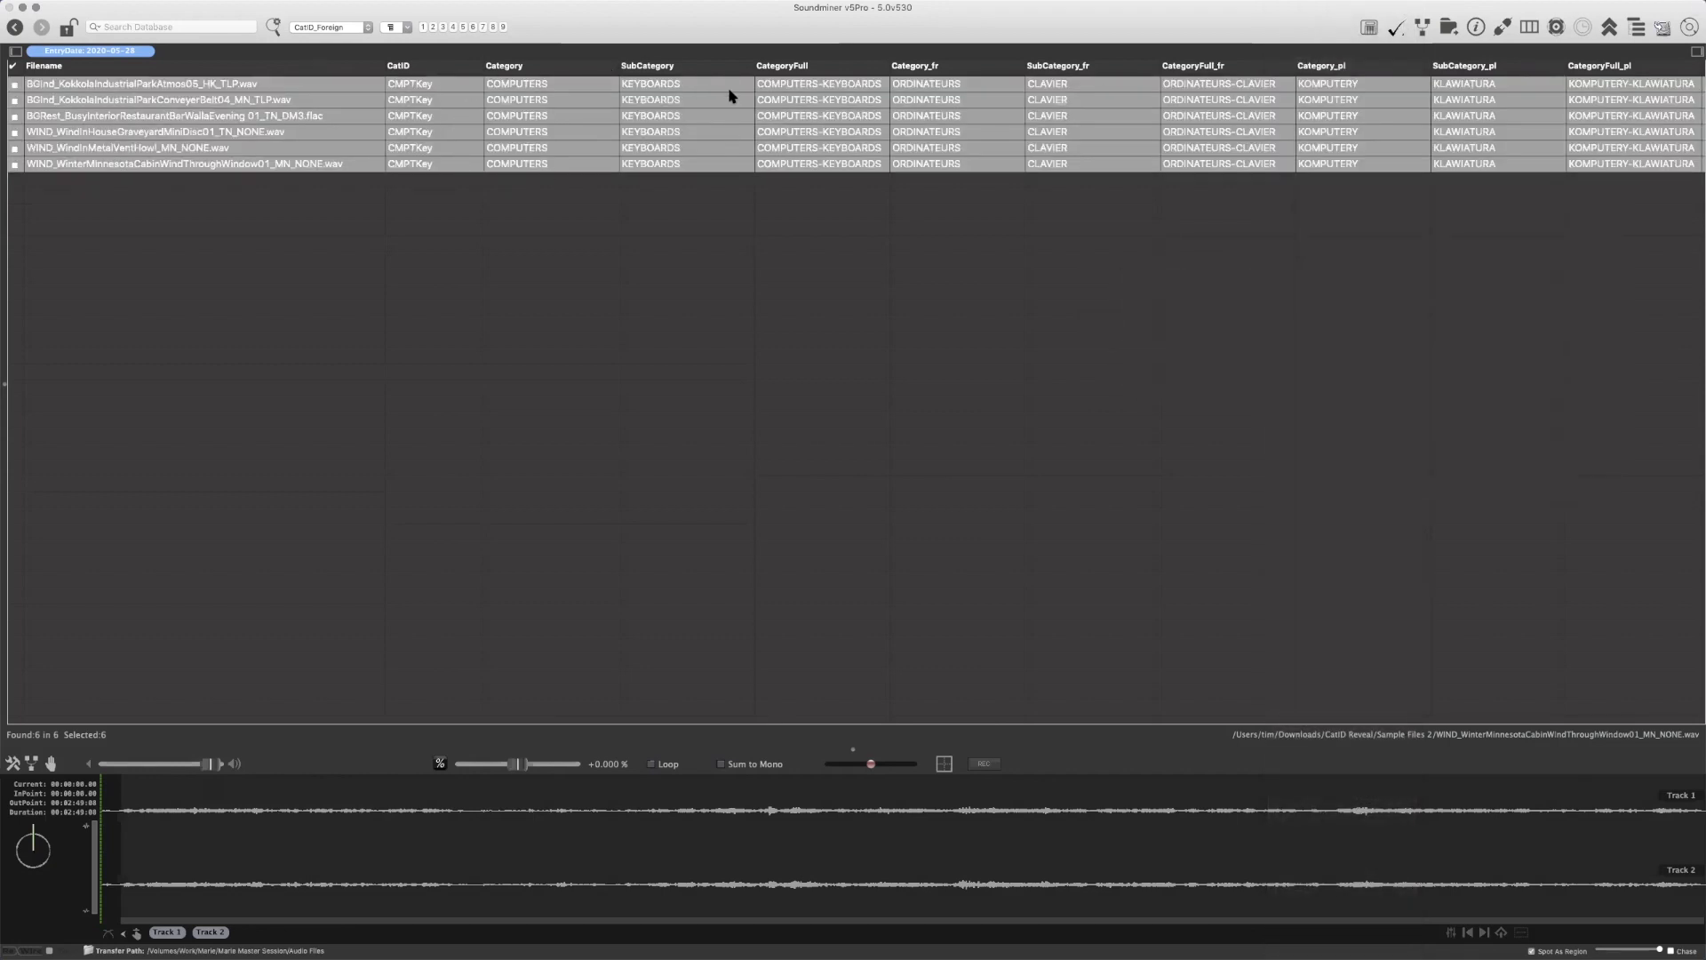
Assign the French full category CÉRAMIQUE-ÉCRASE to all selected recordings through CategoryFull_fr
{"action": "right_click", "coordinate": [1192, 85]}
{"action": "mouse_move", "coordinate": [1227, 89]}
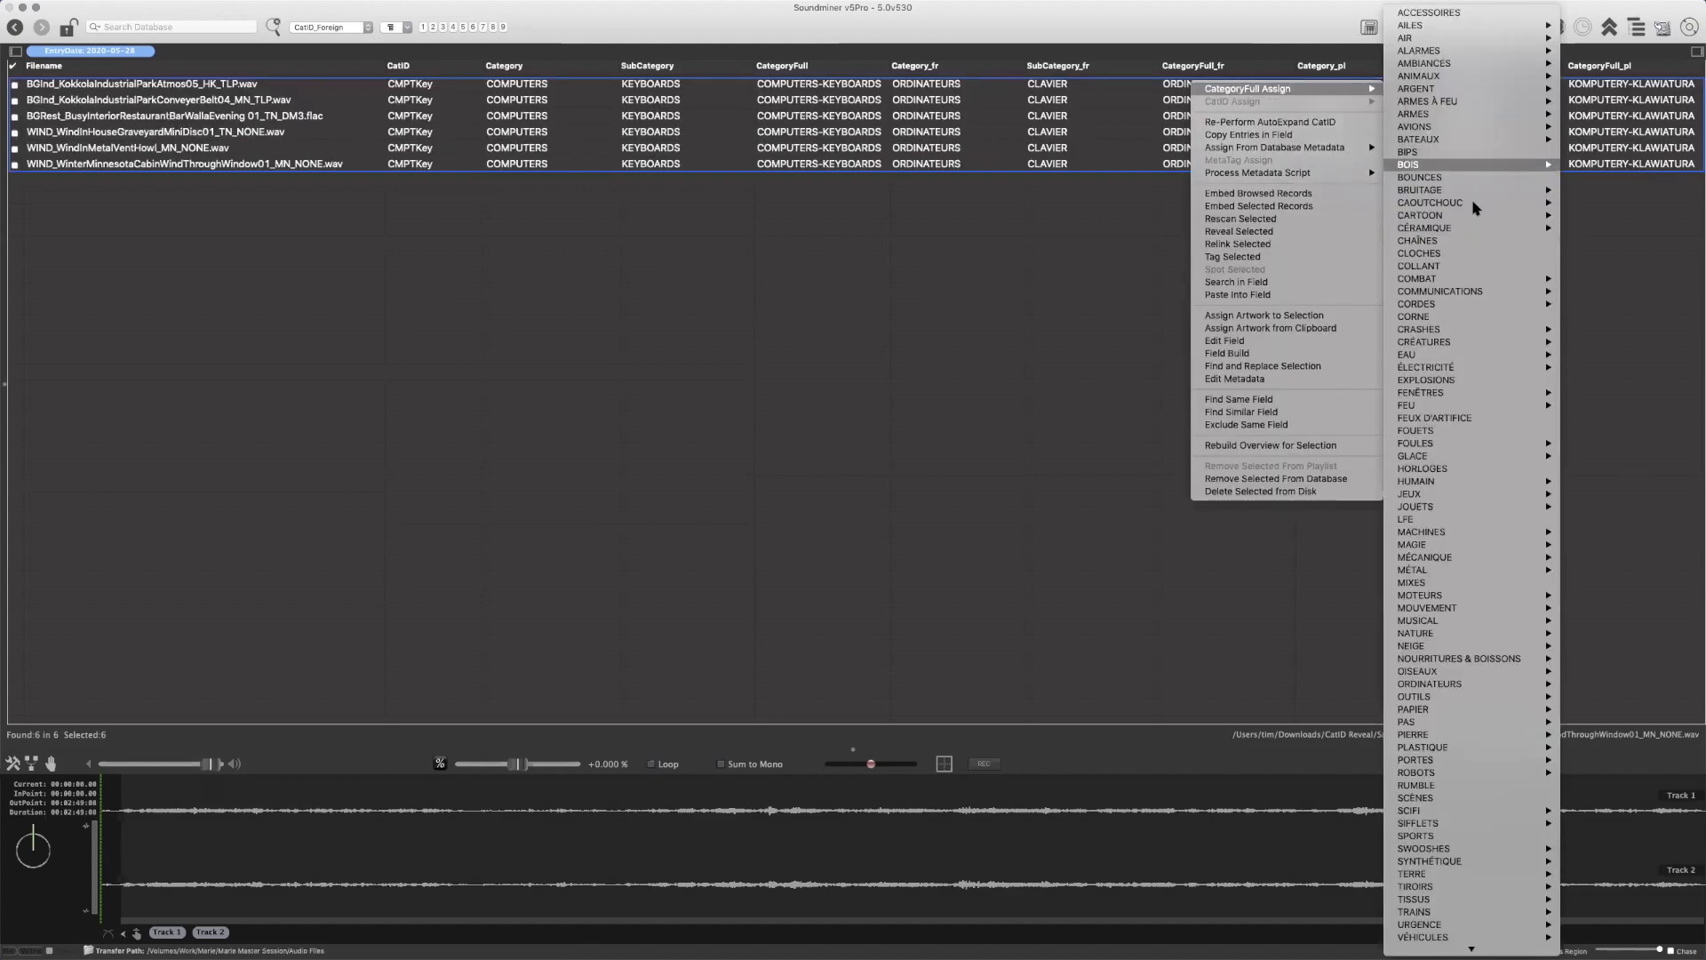
{"action": "mouse_move", "coordinate": [1451, 233]}
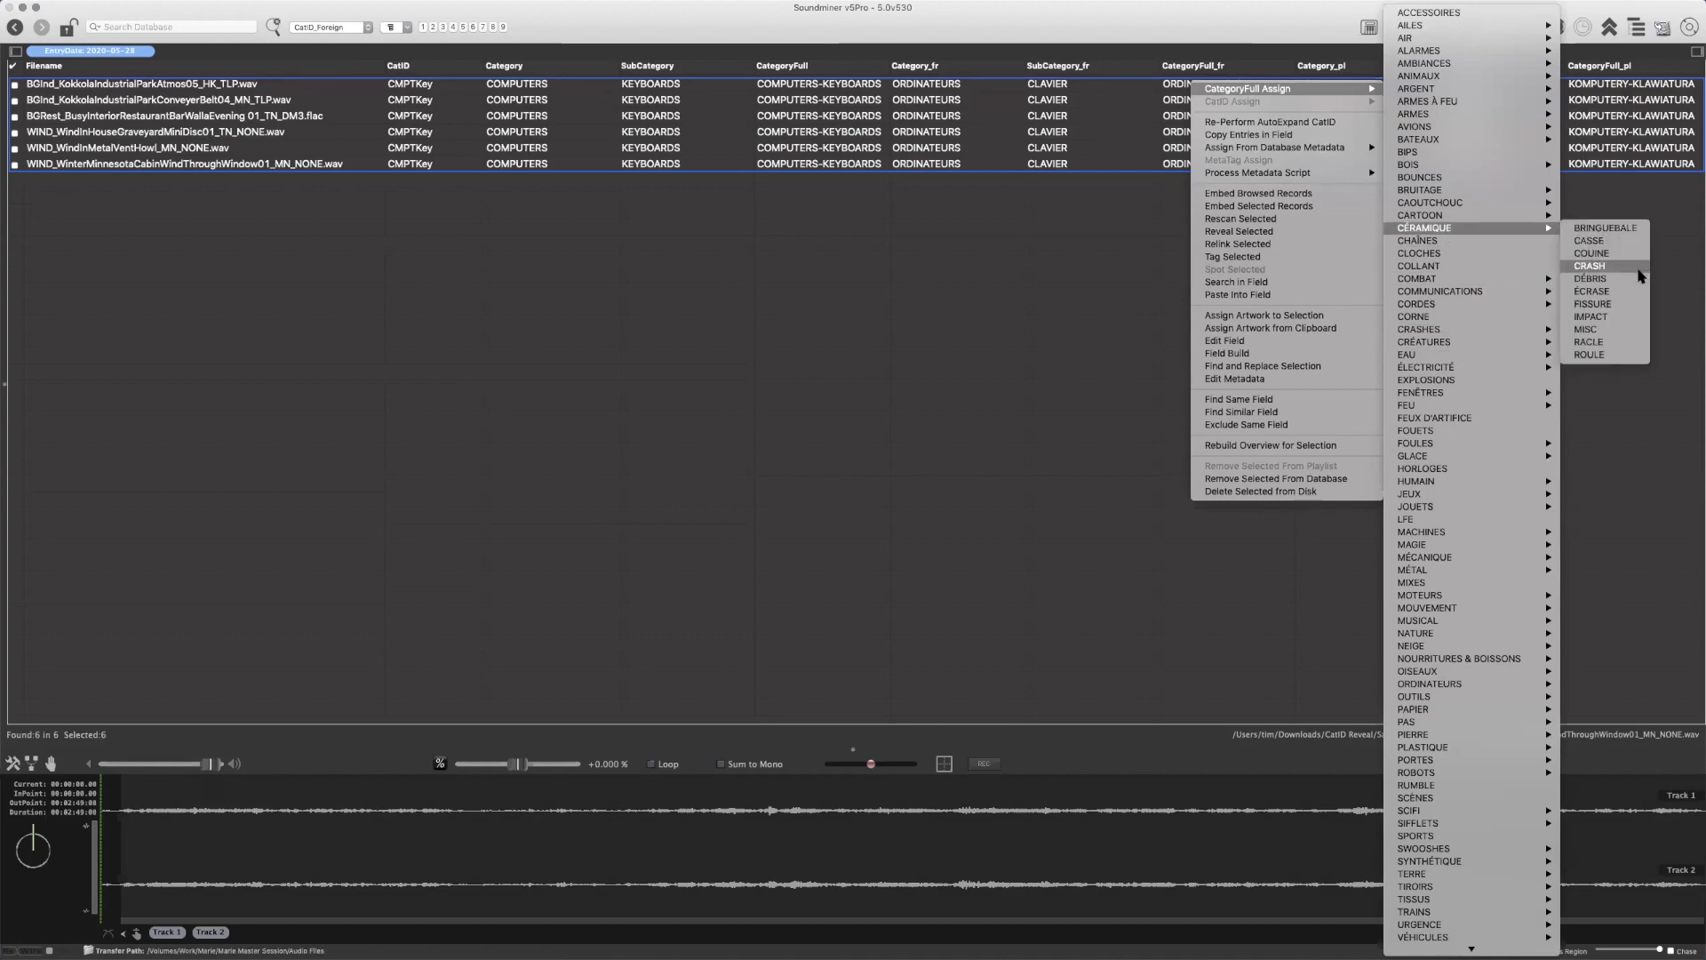
{"action": "left_click", "coordinate": [1628, 297]}
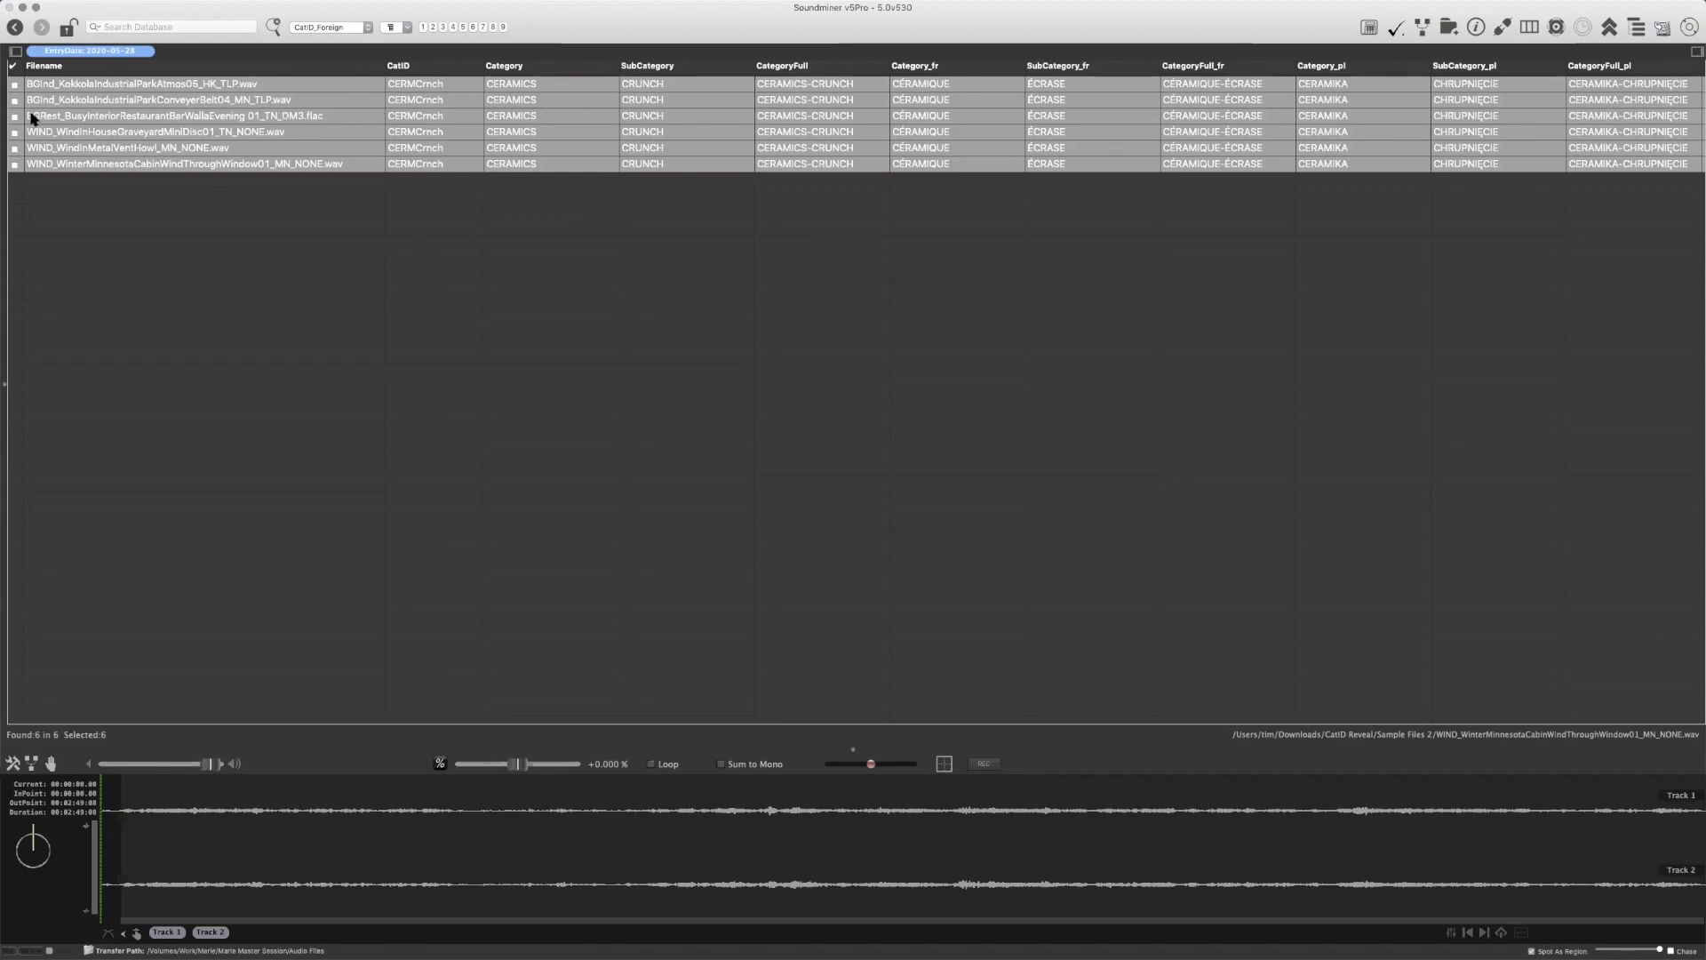
Run the AutoExpand Filename or CatID metadata processing on the selected recordings to refill their category fields from the filename prefixes
{"action": "right_click", "coordinate": [274, 80]}
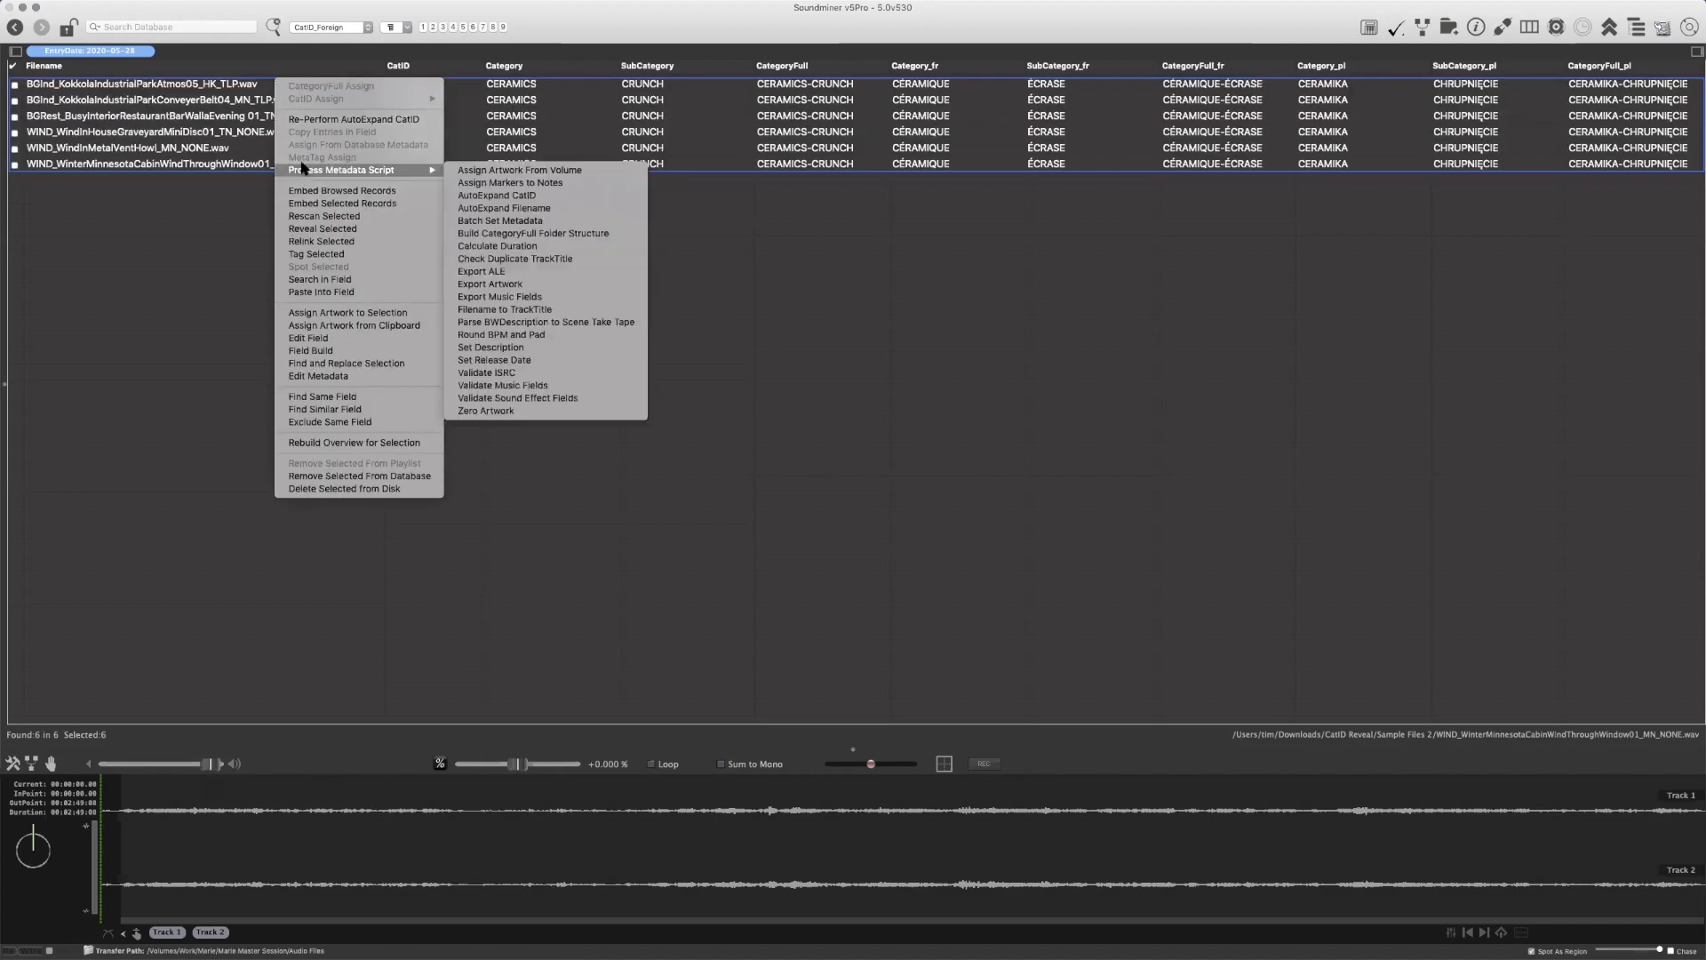
{"action": "mouse_move", "coordinate": [436, 170]}
{"action": "left_click", "coordinate": [486, 198]}
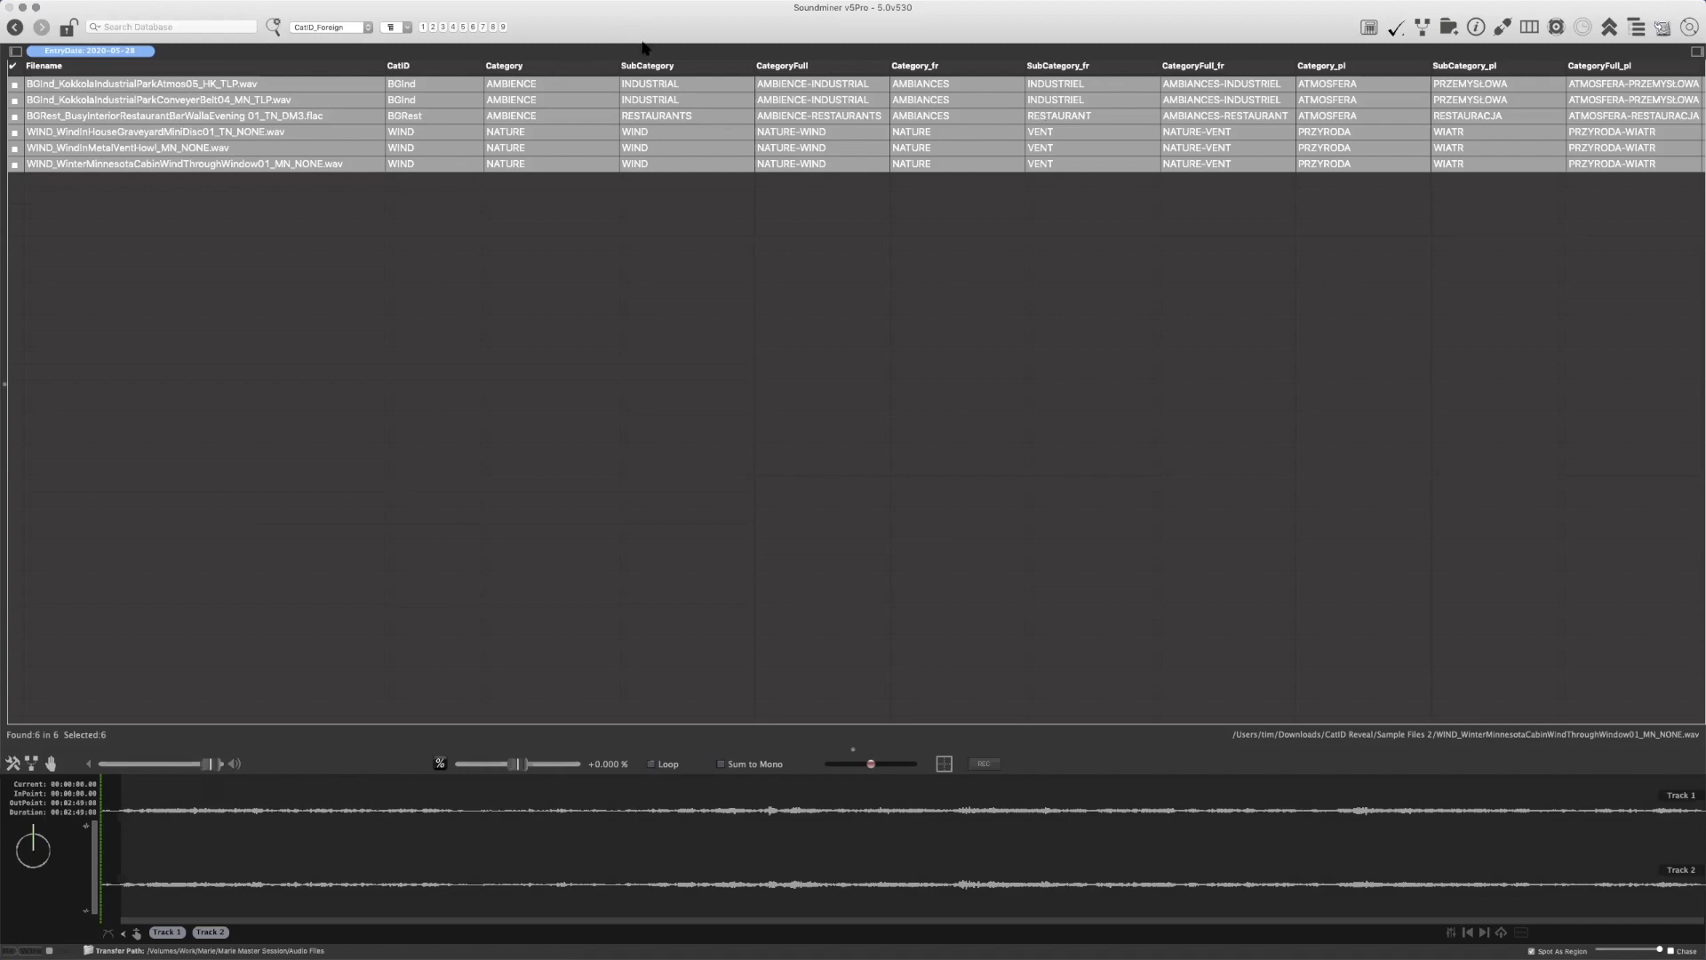
Show the linked filter search, set its first filter to CategoryFull_fr, and filter by CÉRAMIQUE
{"action": "left_click", "coordinate": [15, 51]}
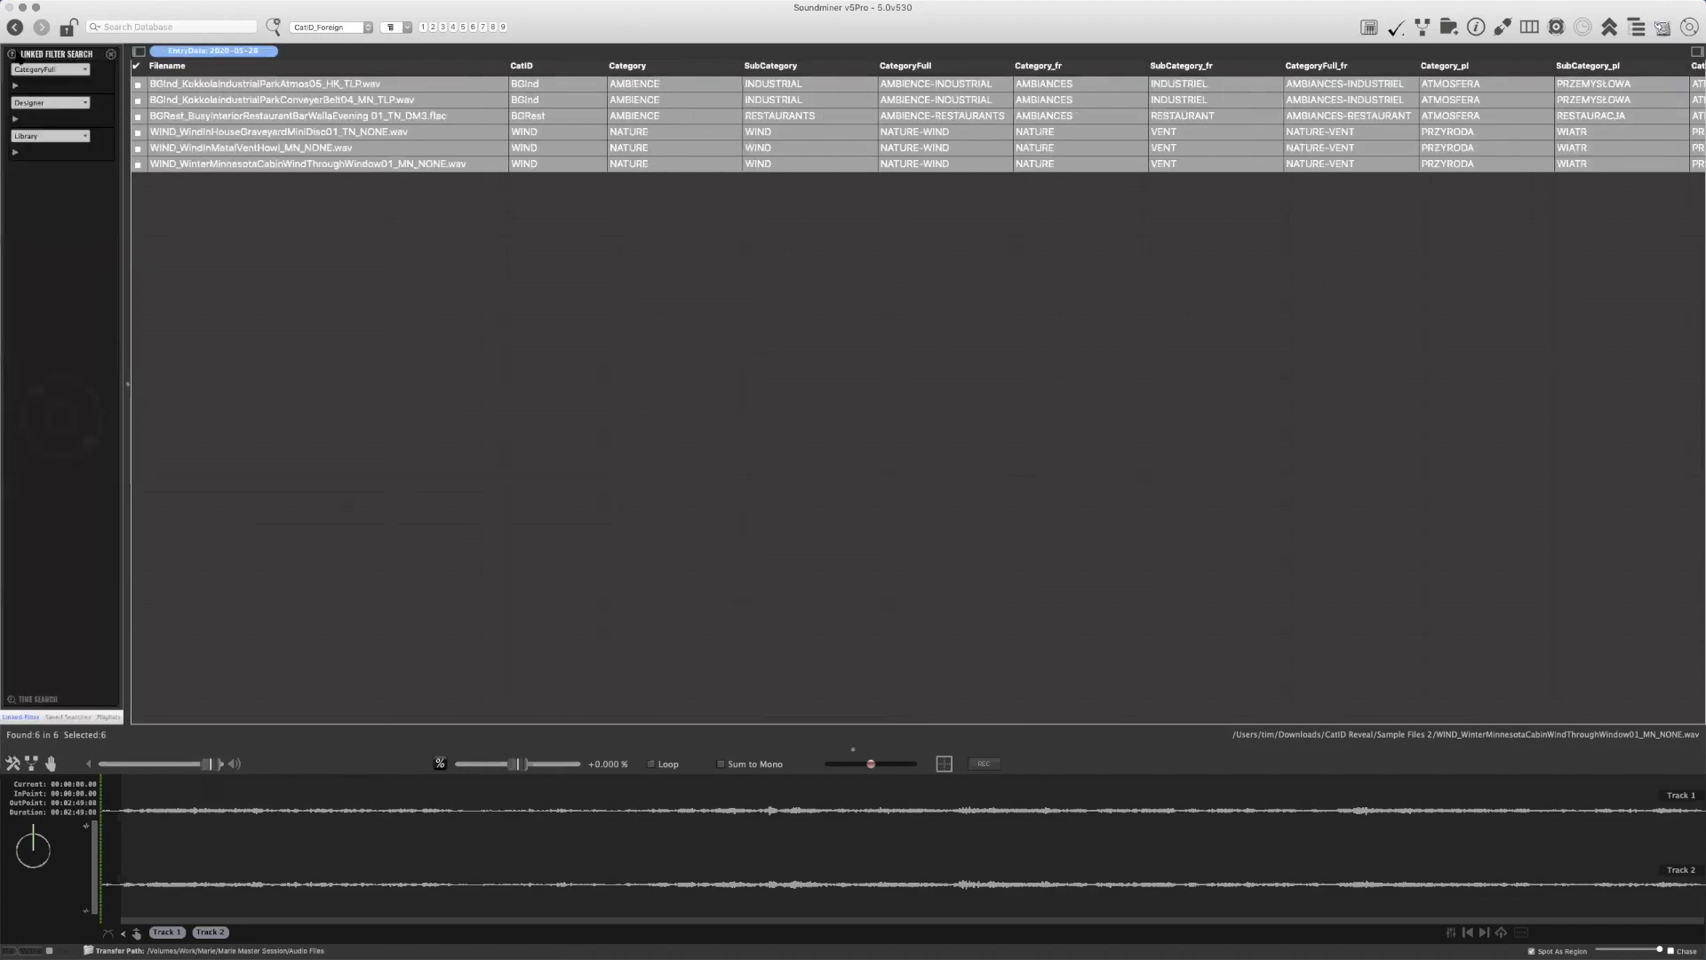
{"action": "left_click", "coordinate": [49, 69]}
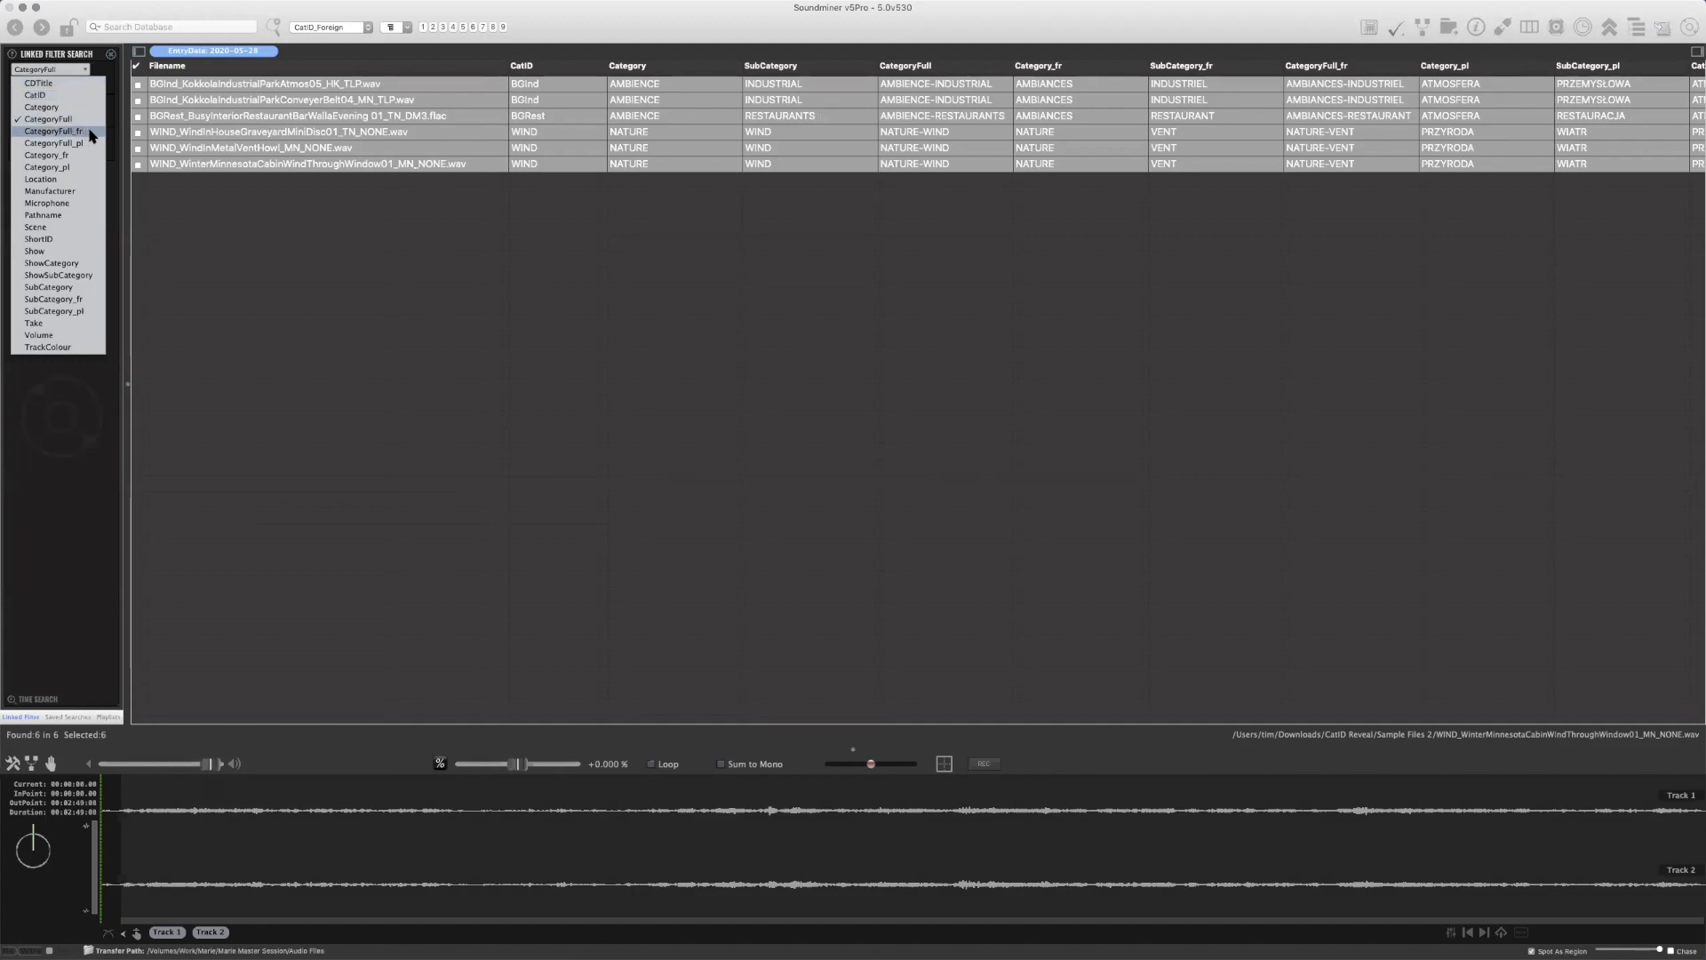
{"action": "left_click", "coordinate": [53, 131]}
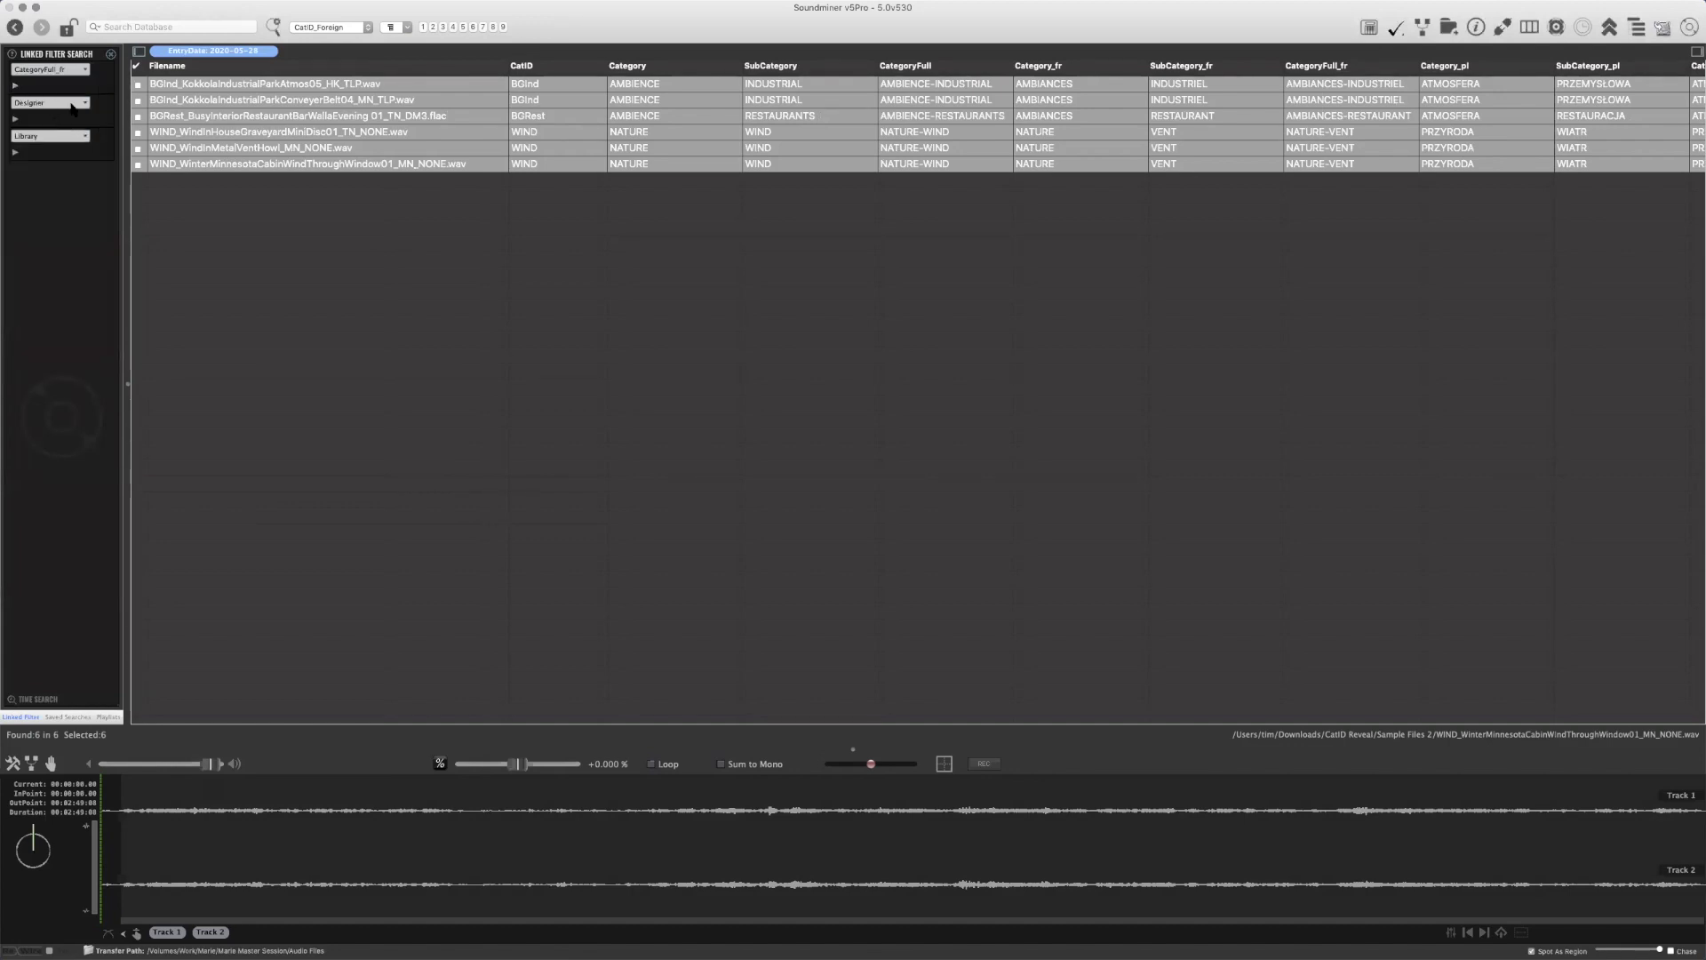
{"action": "left_click", "coordinate": [16, 85]}
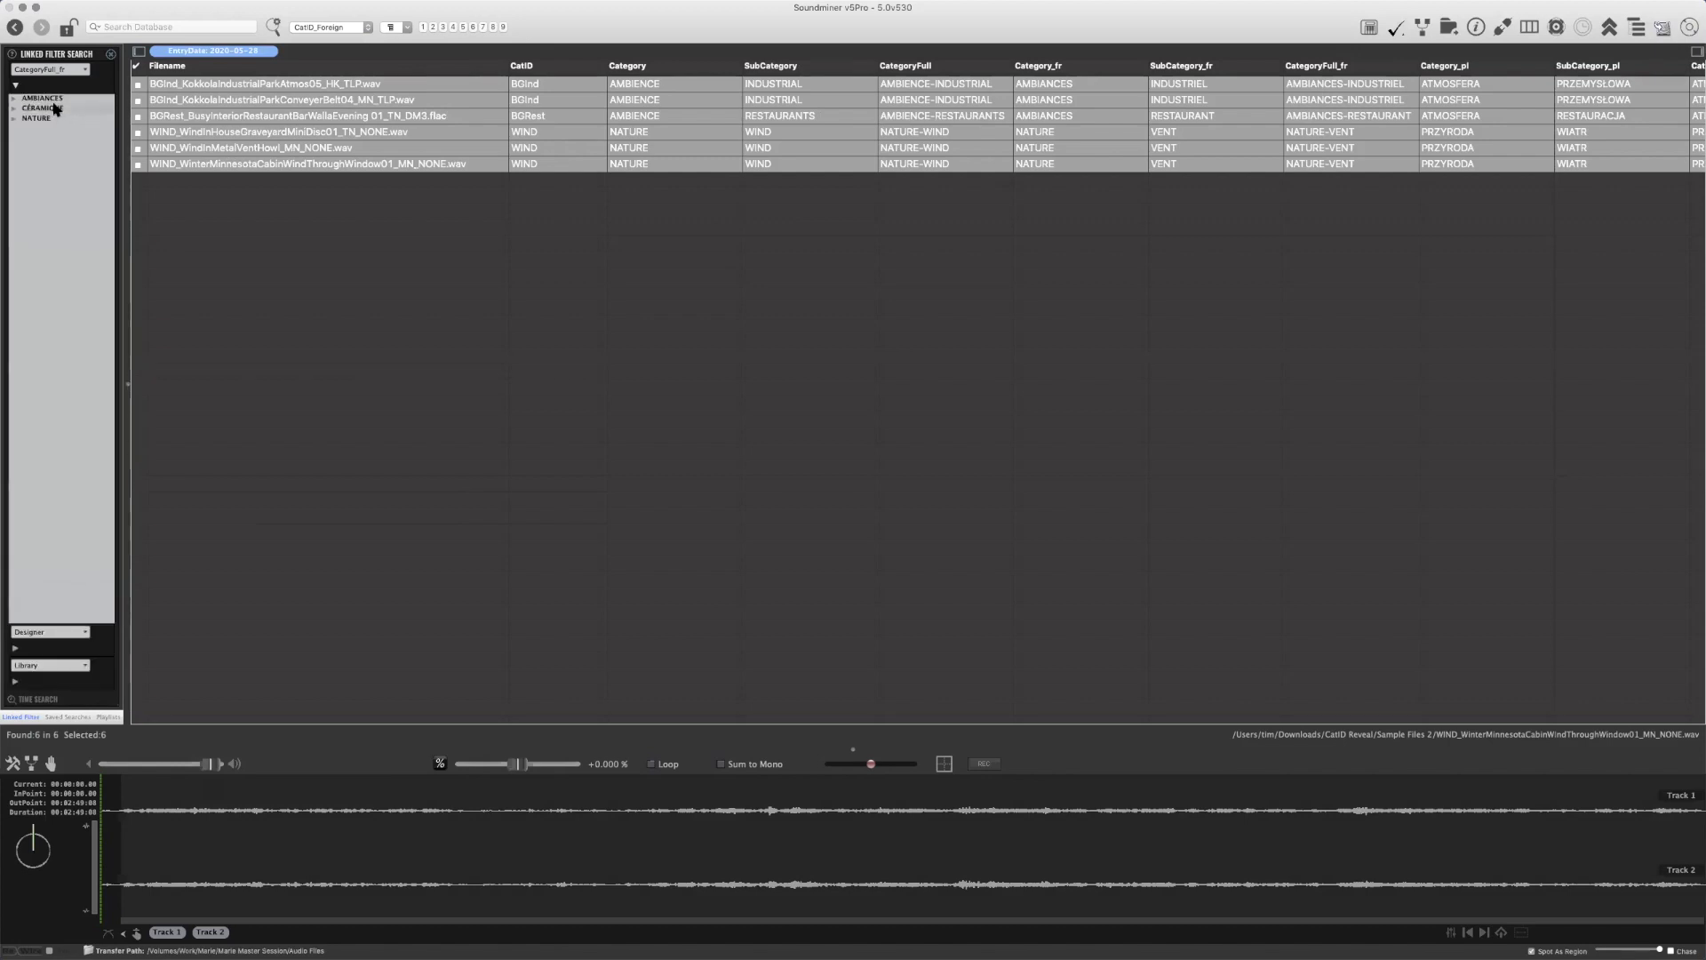
{"action": "left_click", "coordinate": [30, 109]}
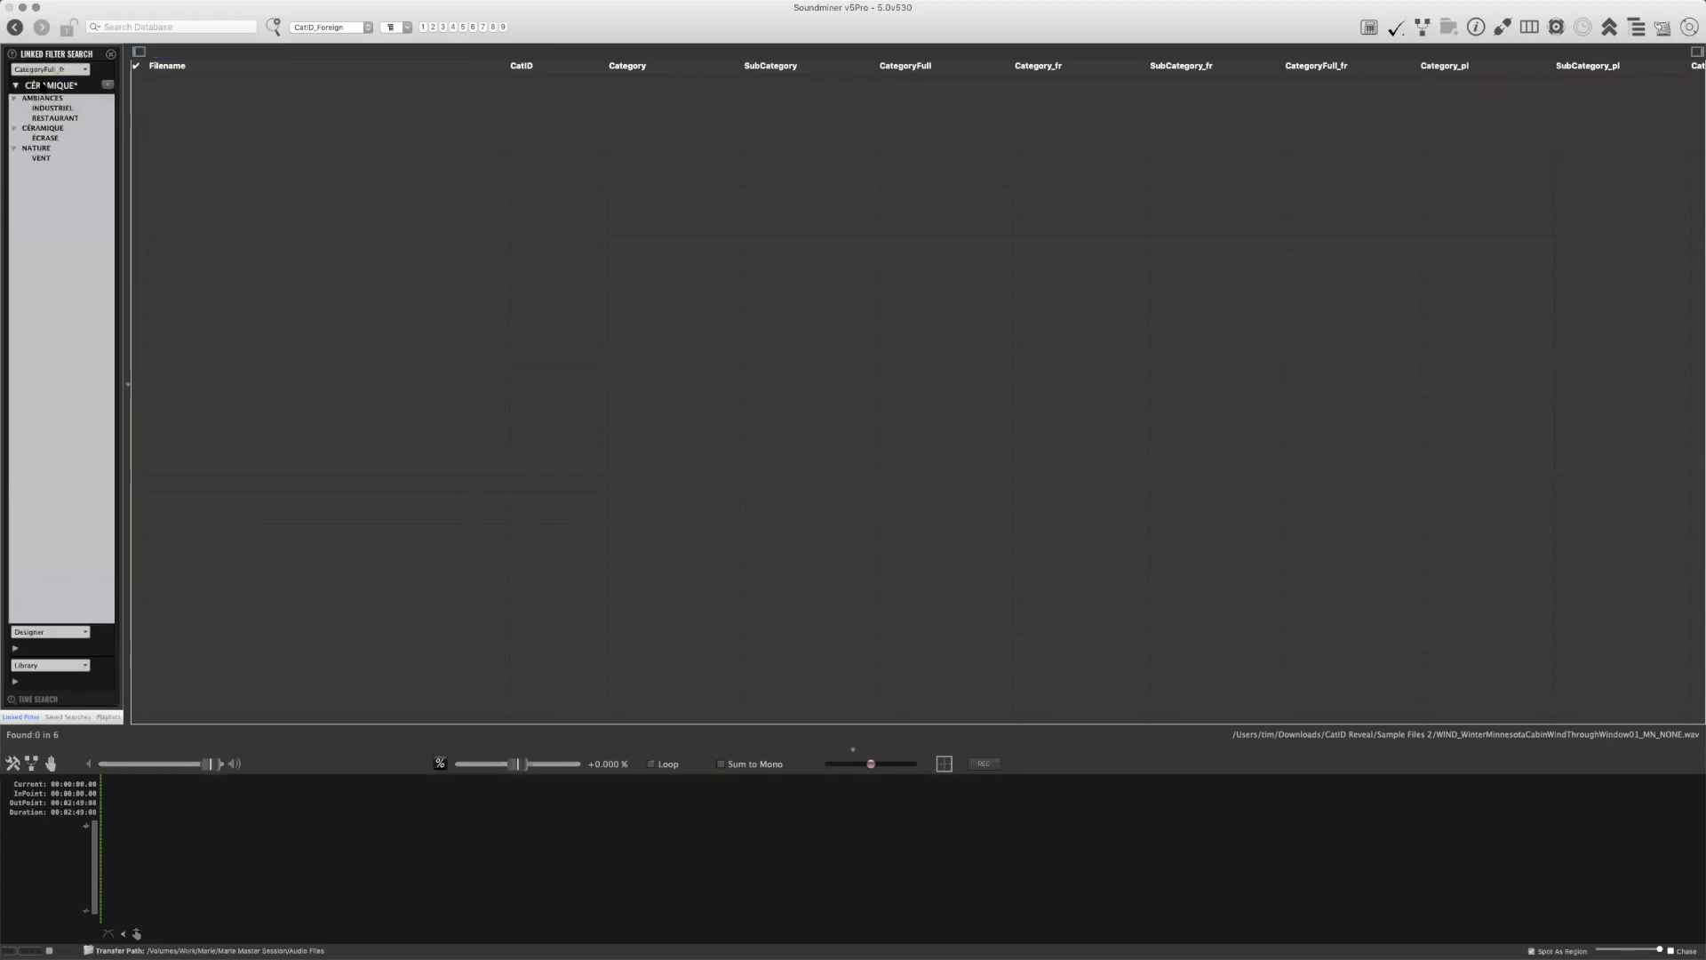
Set the first linked filter to CategoryFull_pl, filter the recordings by ATMOSFERA-PRZEMYSŁOWA, and hide the linked filter search
{"action": "left_click", "coordinate": [48, 70]}
{"action": "left_click", "coordinate": [40, 143]}
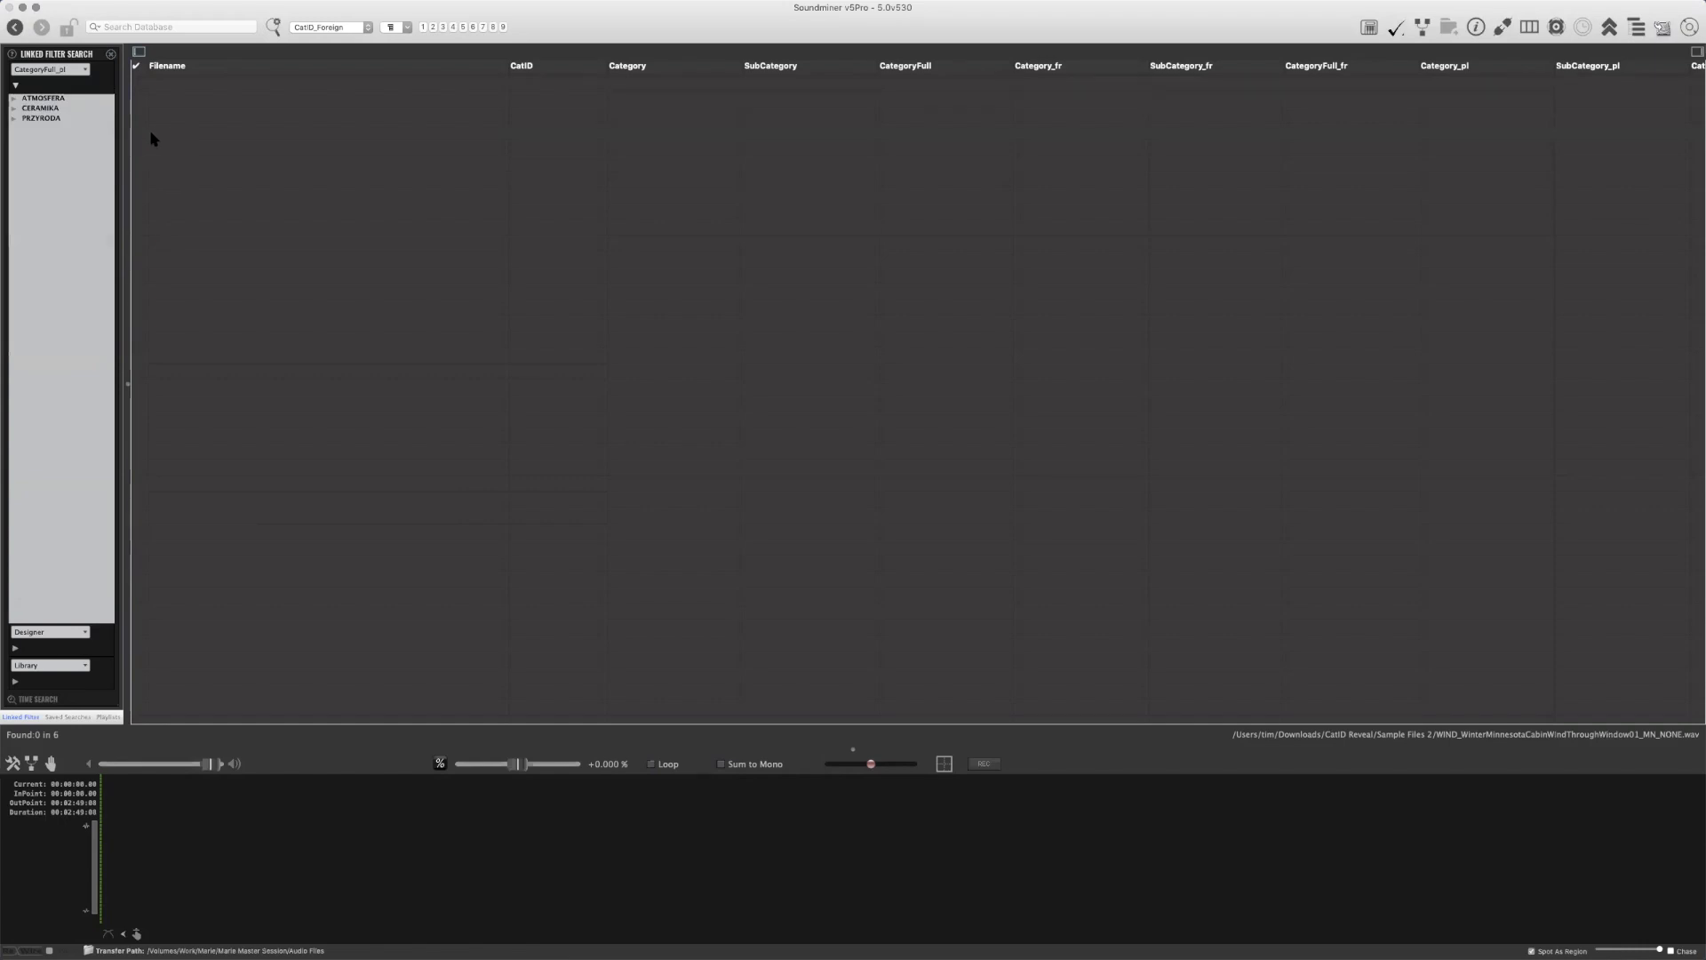
{"action": "left_click", "coordinate": [13, 118]}
{"action": "left_click", "coordinate": [13, 109]}
{"action": "left_click", "coordinate": [14, 99]}
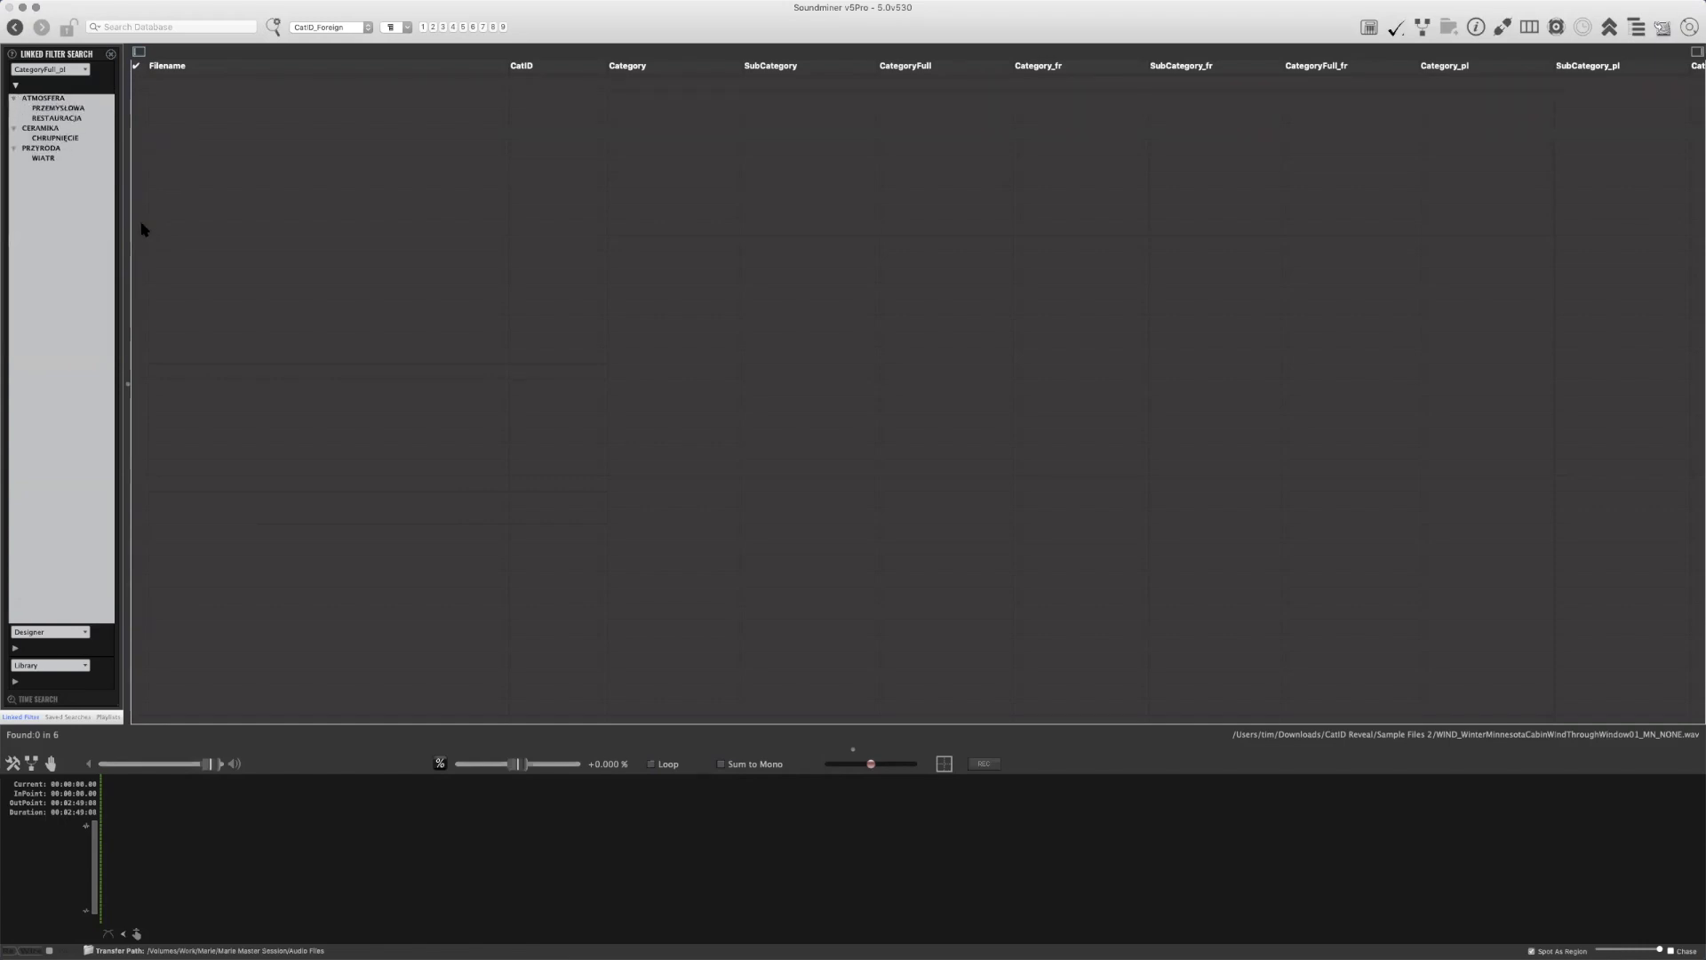
{"action": "left_click", "coordinate": [74, 120]}
{"action": "left_click", "coordinate": [71, 138]}
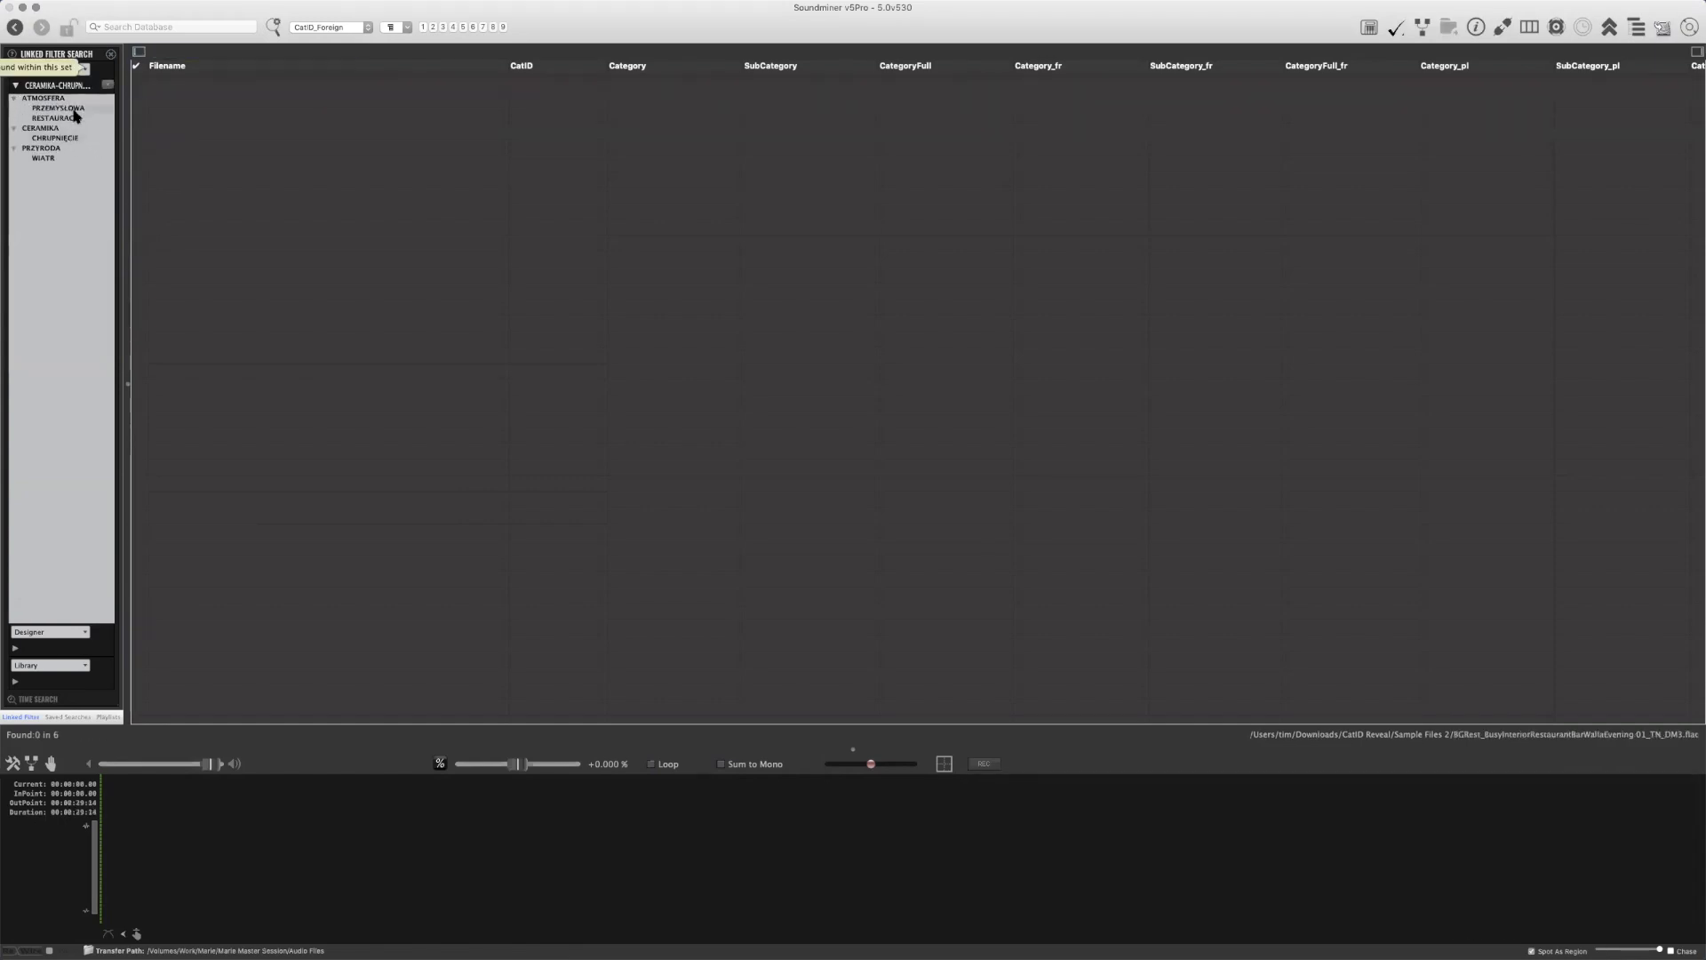
{"action": "left_click", "coordinate": [75, 108]}
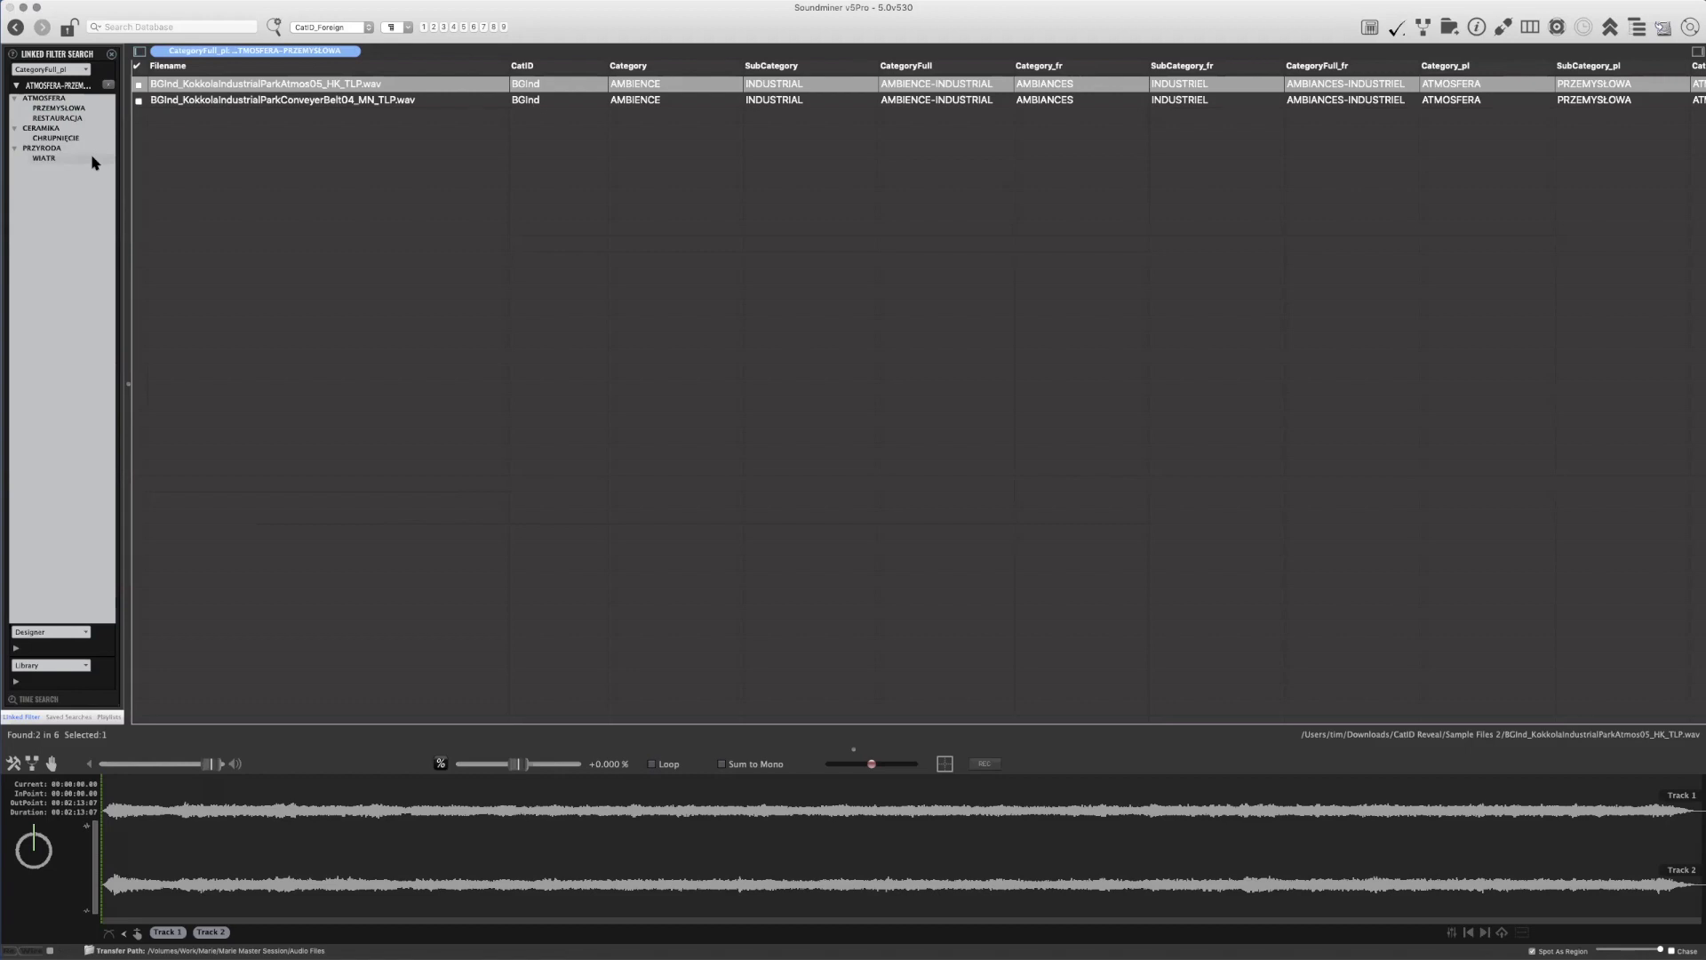
{"action": "left_click", "coordinate": [16, 87]}
{"action": "left_click", "coordinate": [140, 52]}
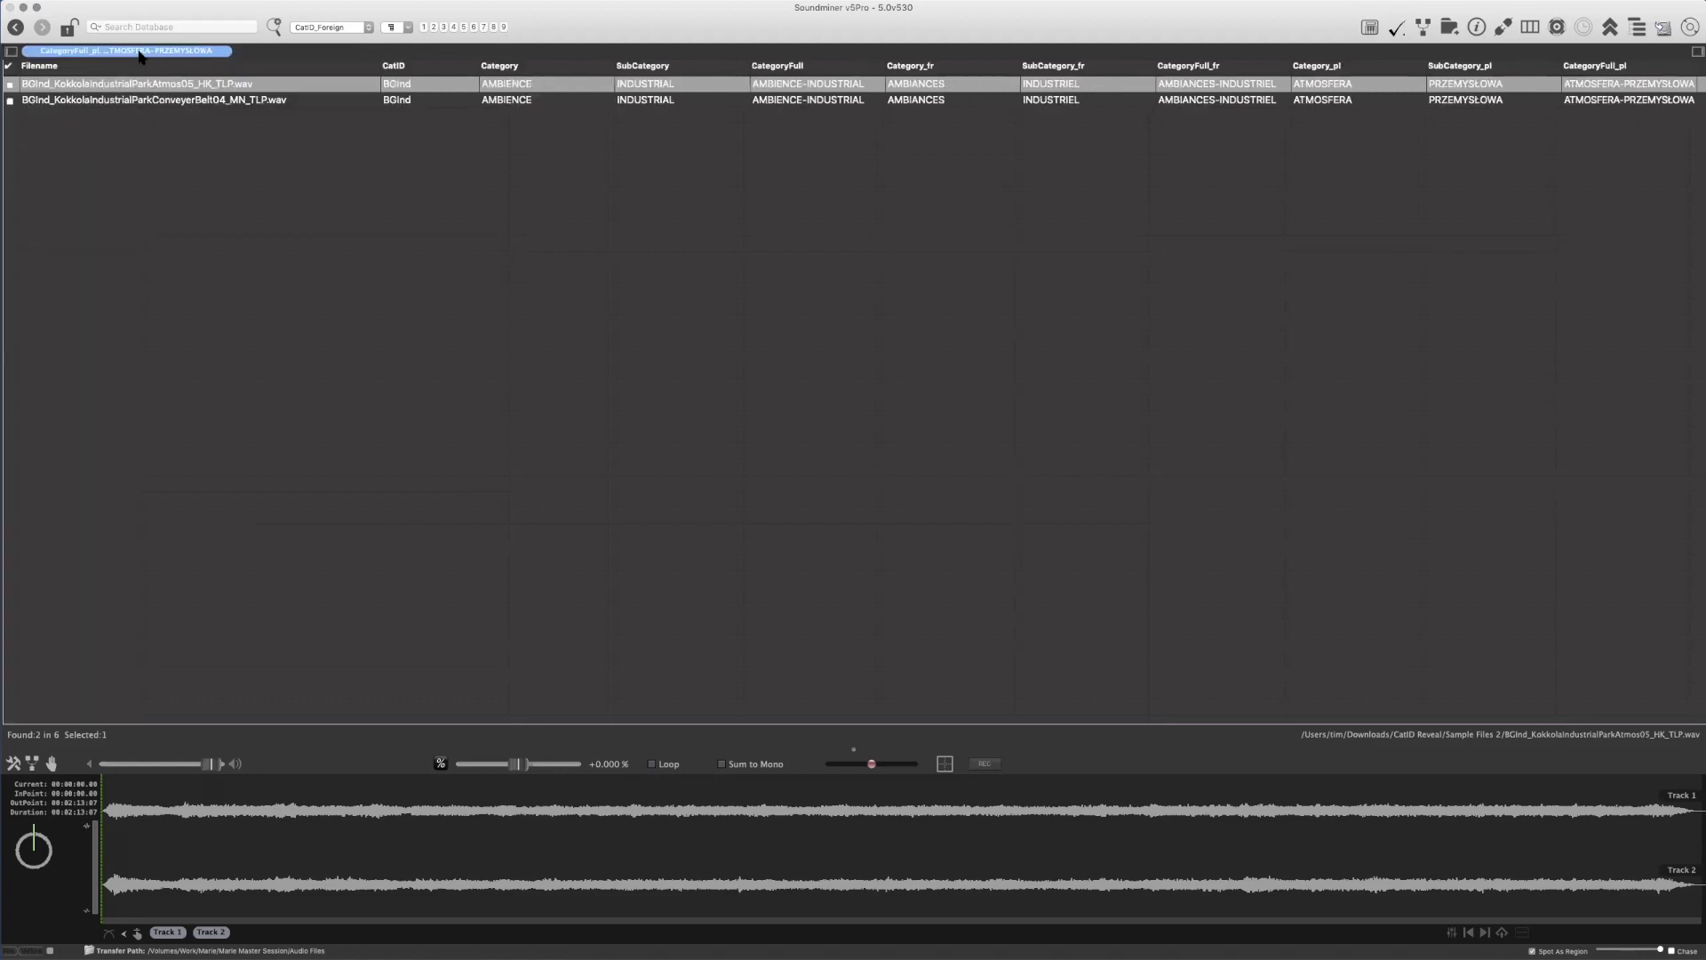
Look through the Polish CategoryFull Assign choices for the first recording and leave without assigning one
{"action": "right_click", "coordinate": [1554, 89]}
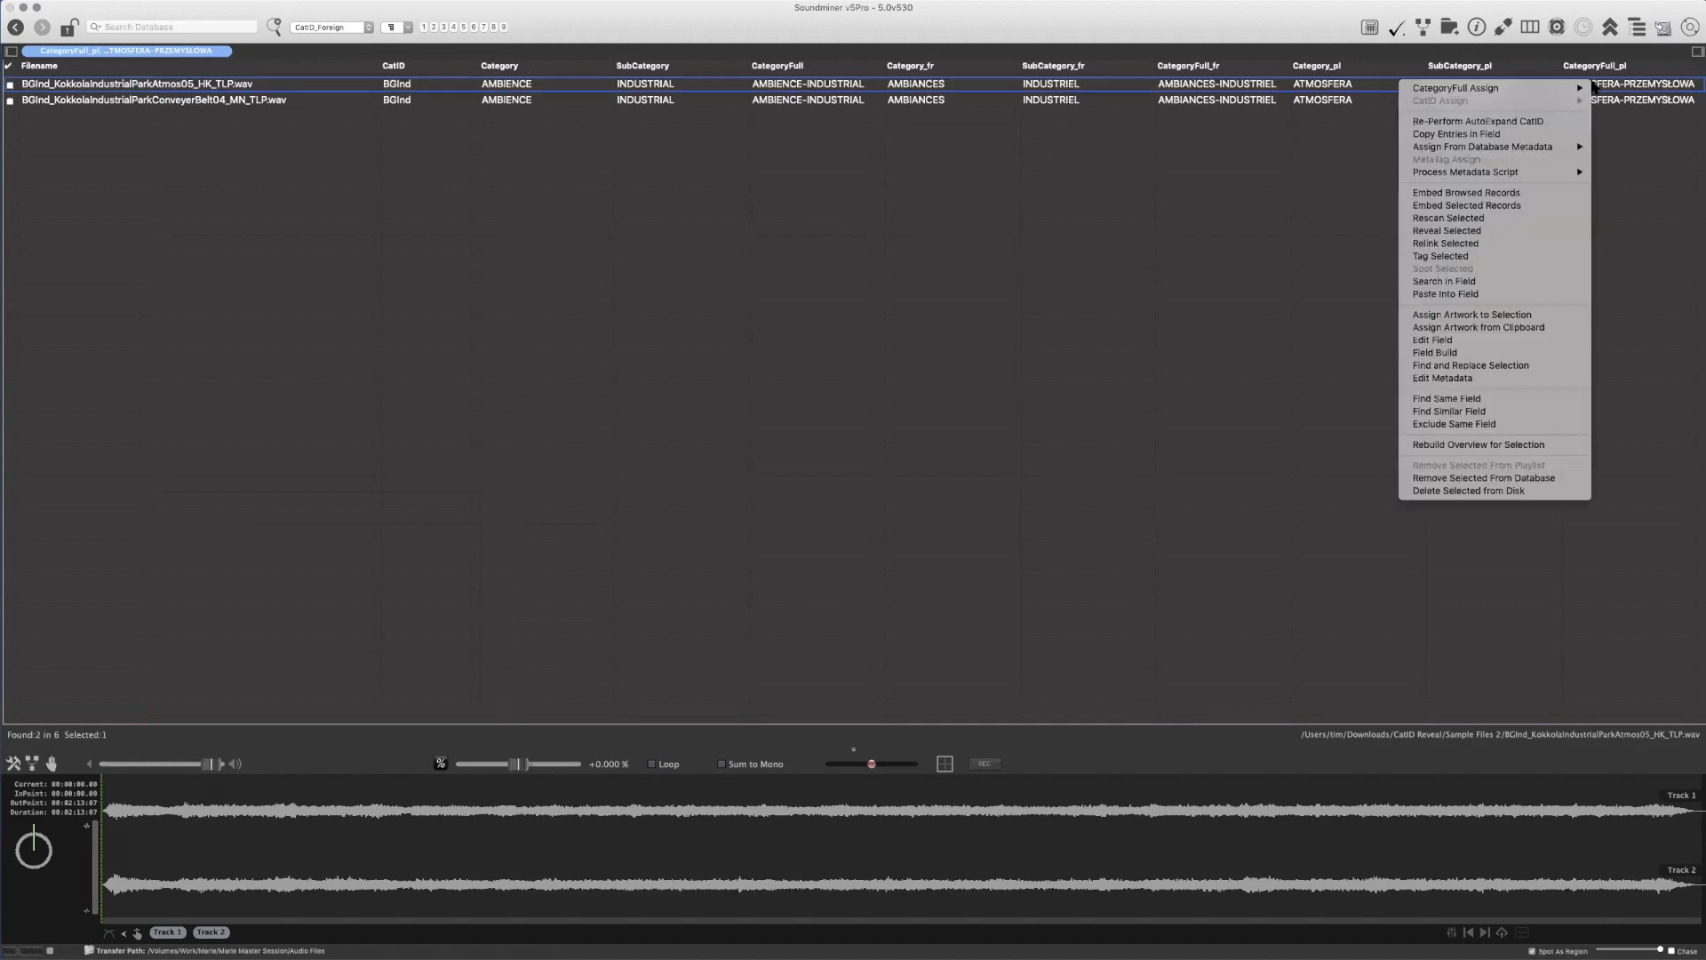
{"action": "mouse_move", "coordinate": [1535, 88]}
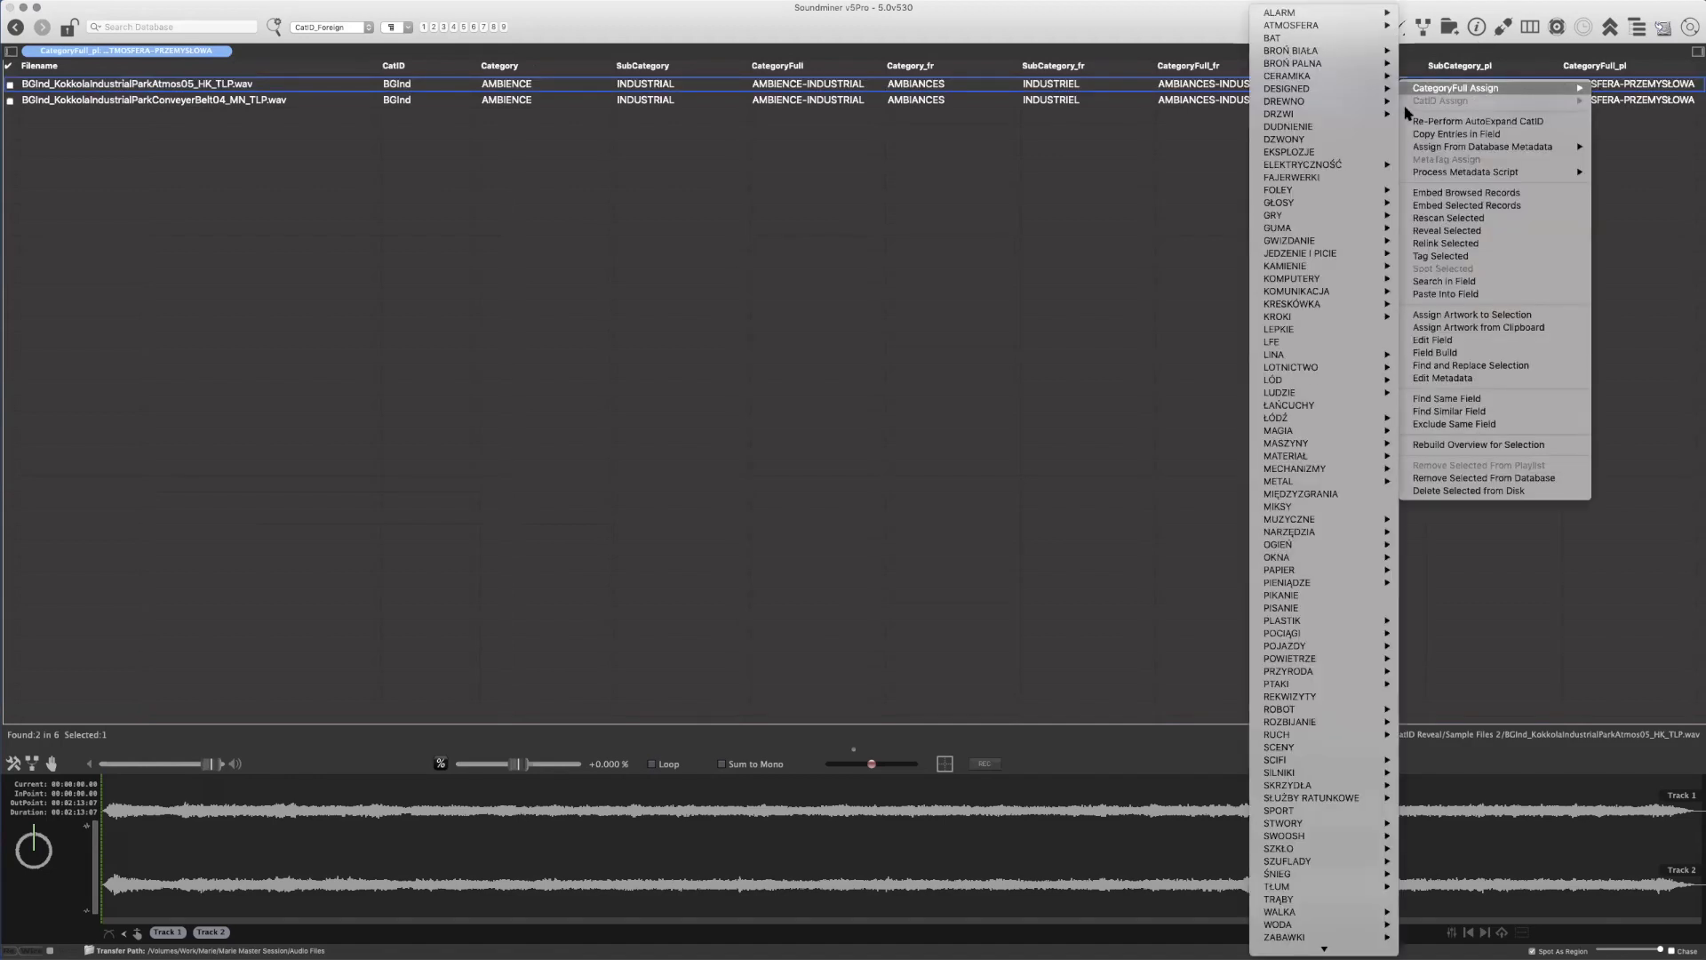
{"action": "mouse_move", "coordinate": [1437, 91]}
{"action": "mouse_move", "coordinate": [1345, 92]}
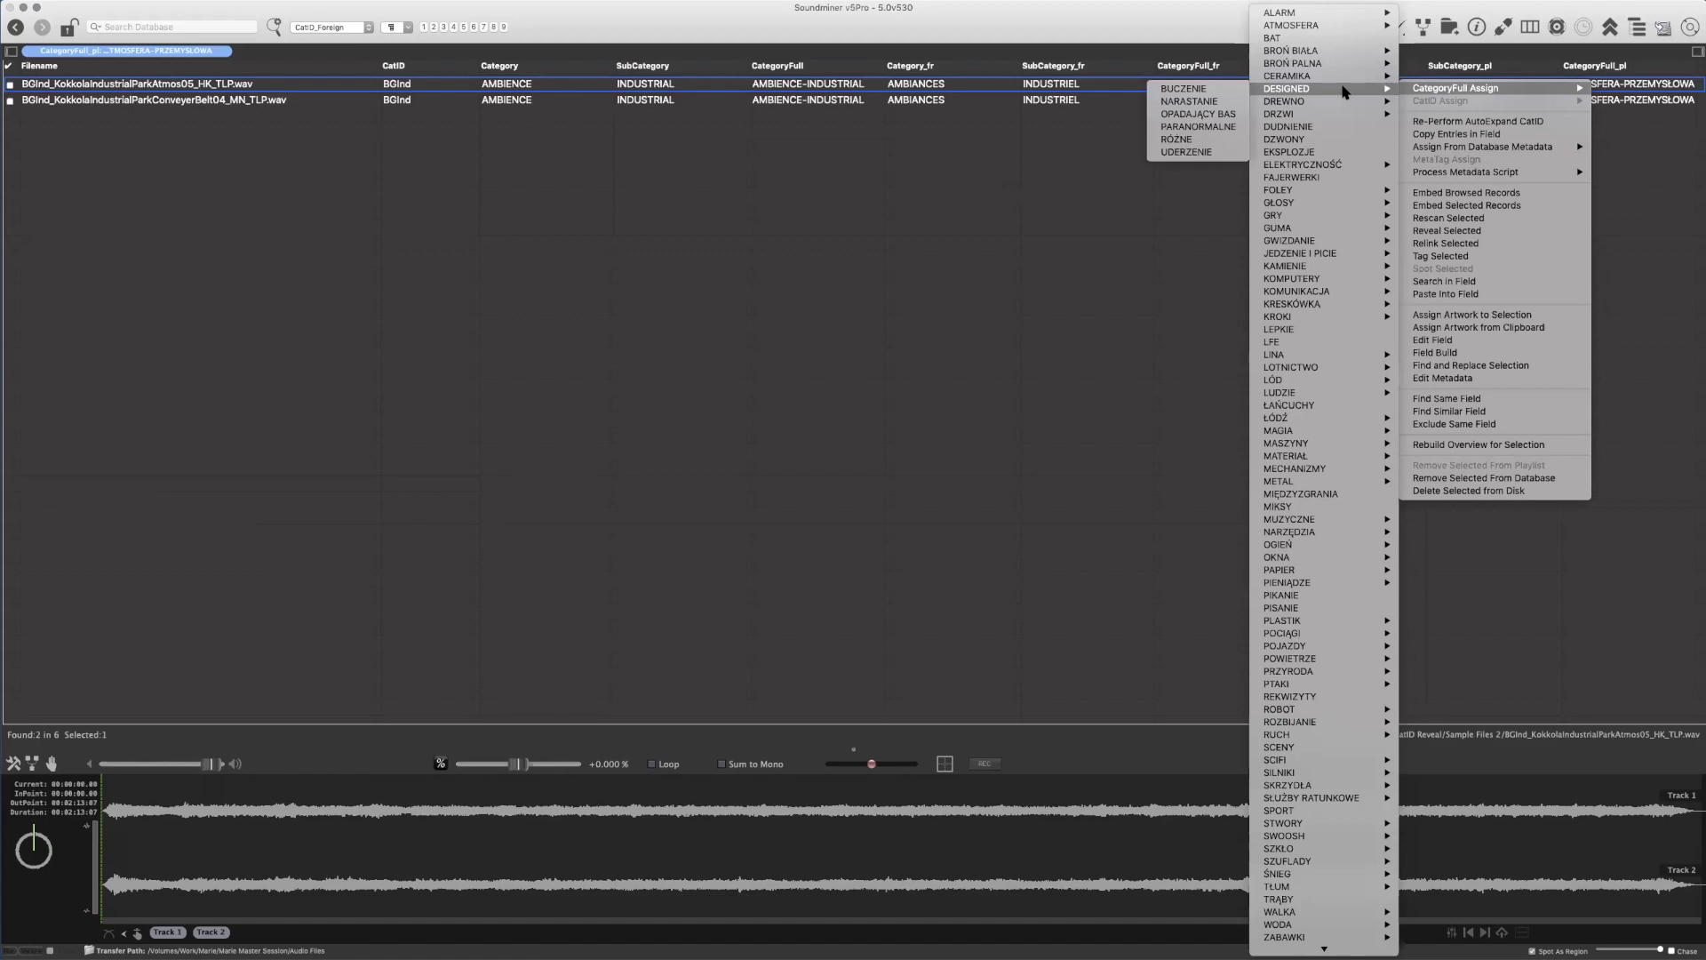
{"action": "scroll", "coordinate": [1338, 89], "scroll_direction": "down", "scroll_amount": 3}
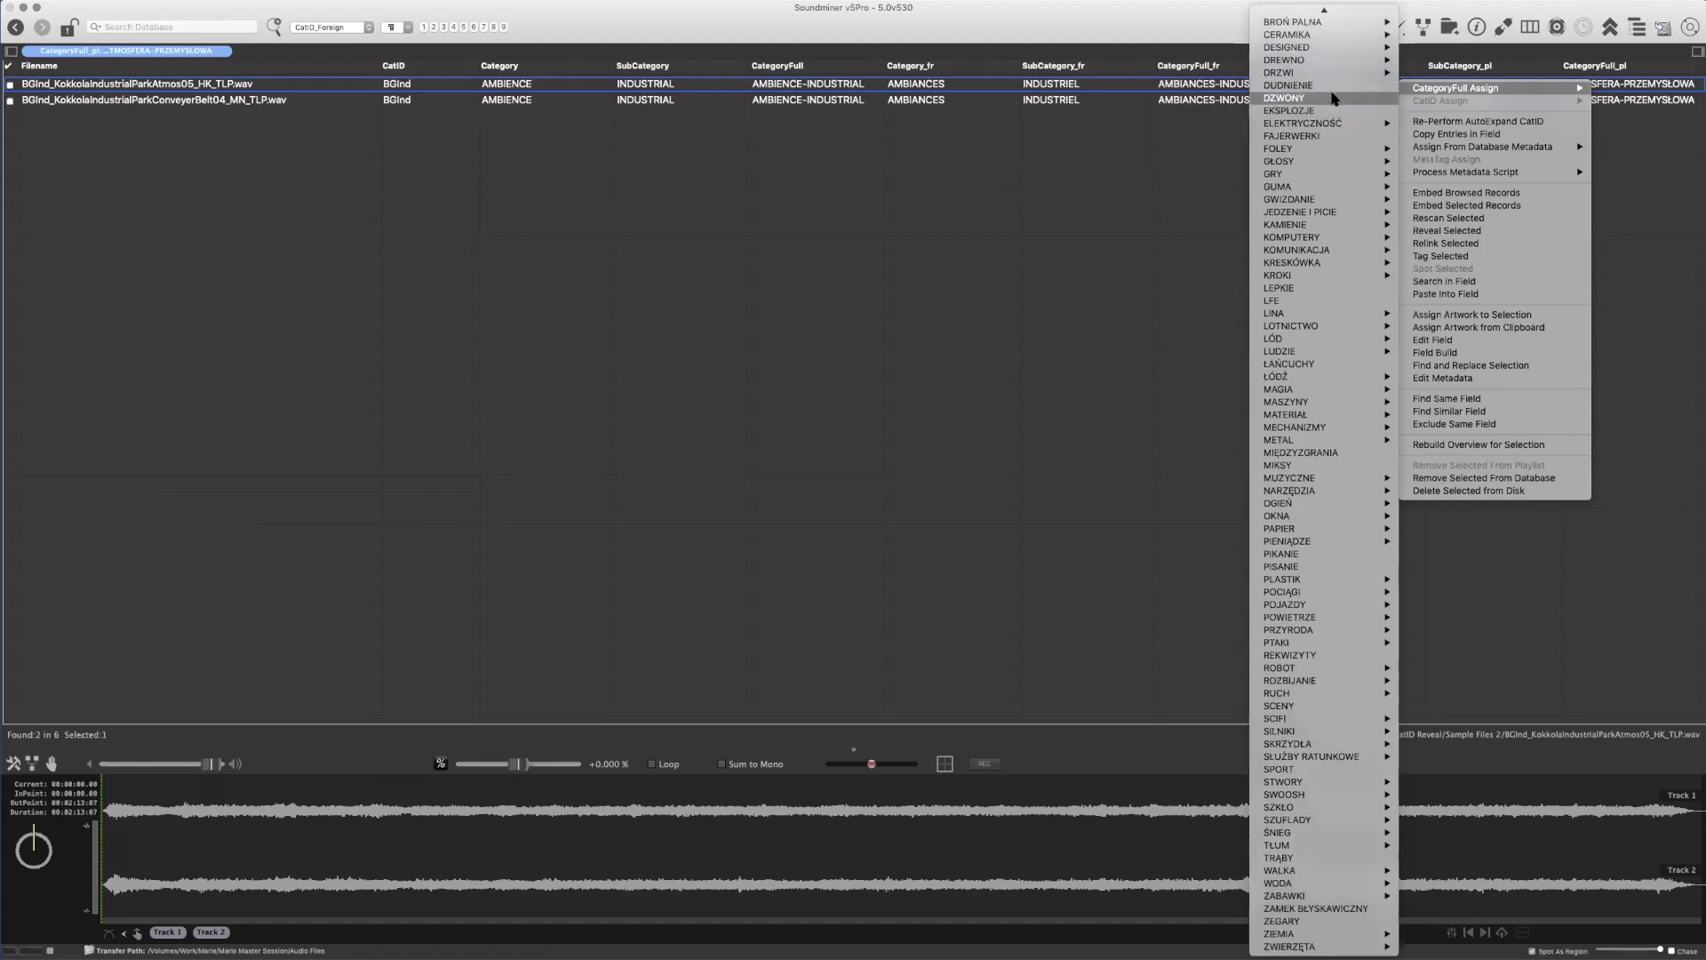
{"action": "scroll", "coordinate": [1333, 98], "scroll_direction": "up", "scroll_amount": 3}
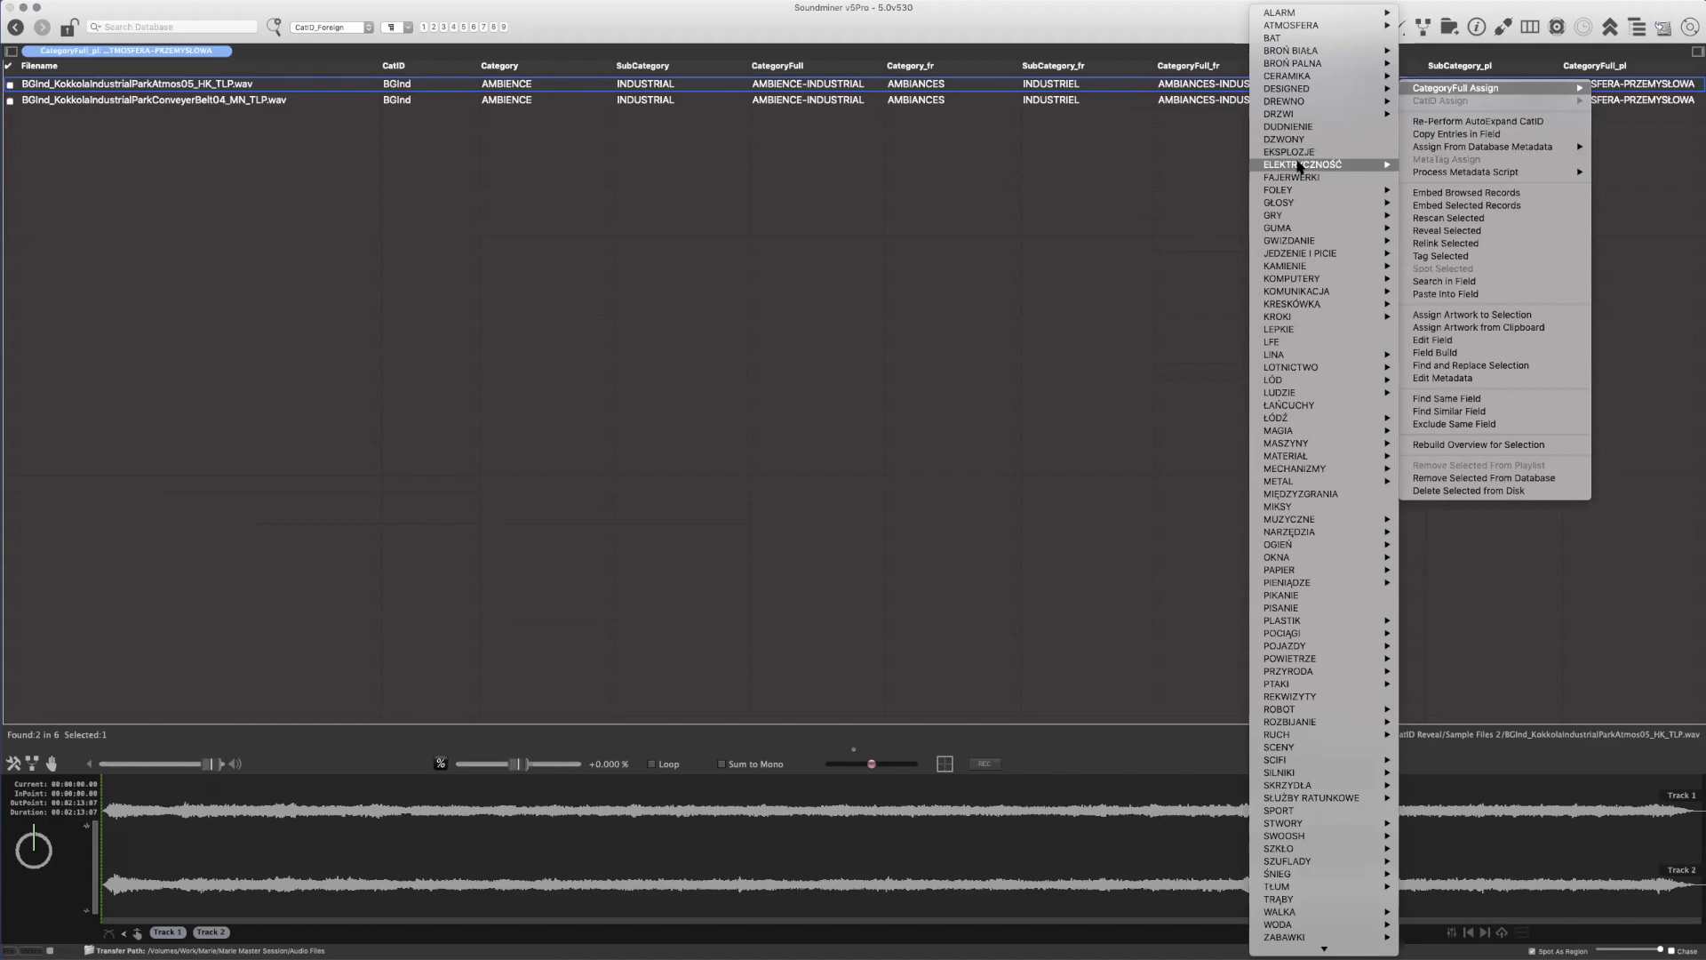
{"action": "mouse_move", "coordinate": [1300, 166]}
{"action": "left_click", "coordinate": [1195, 18]}
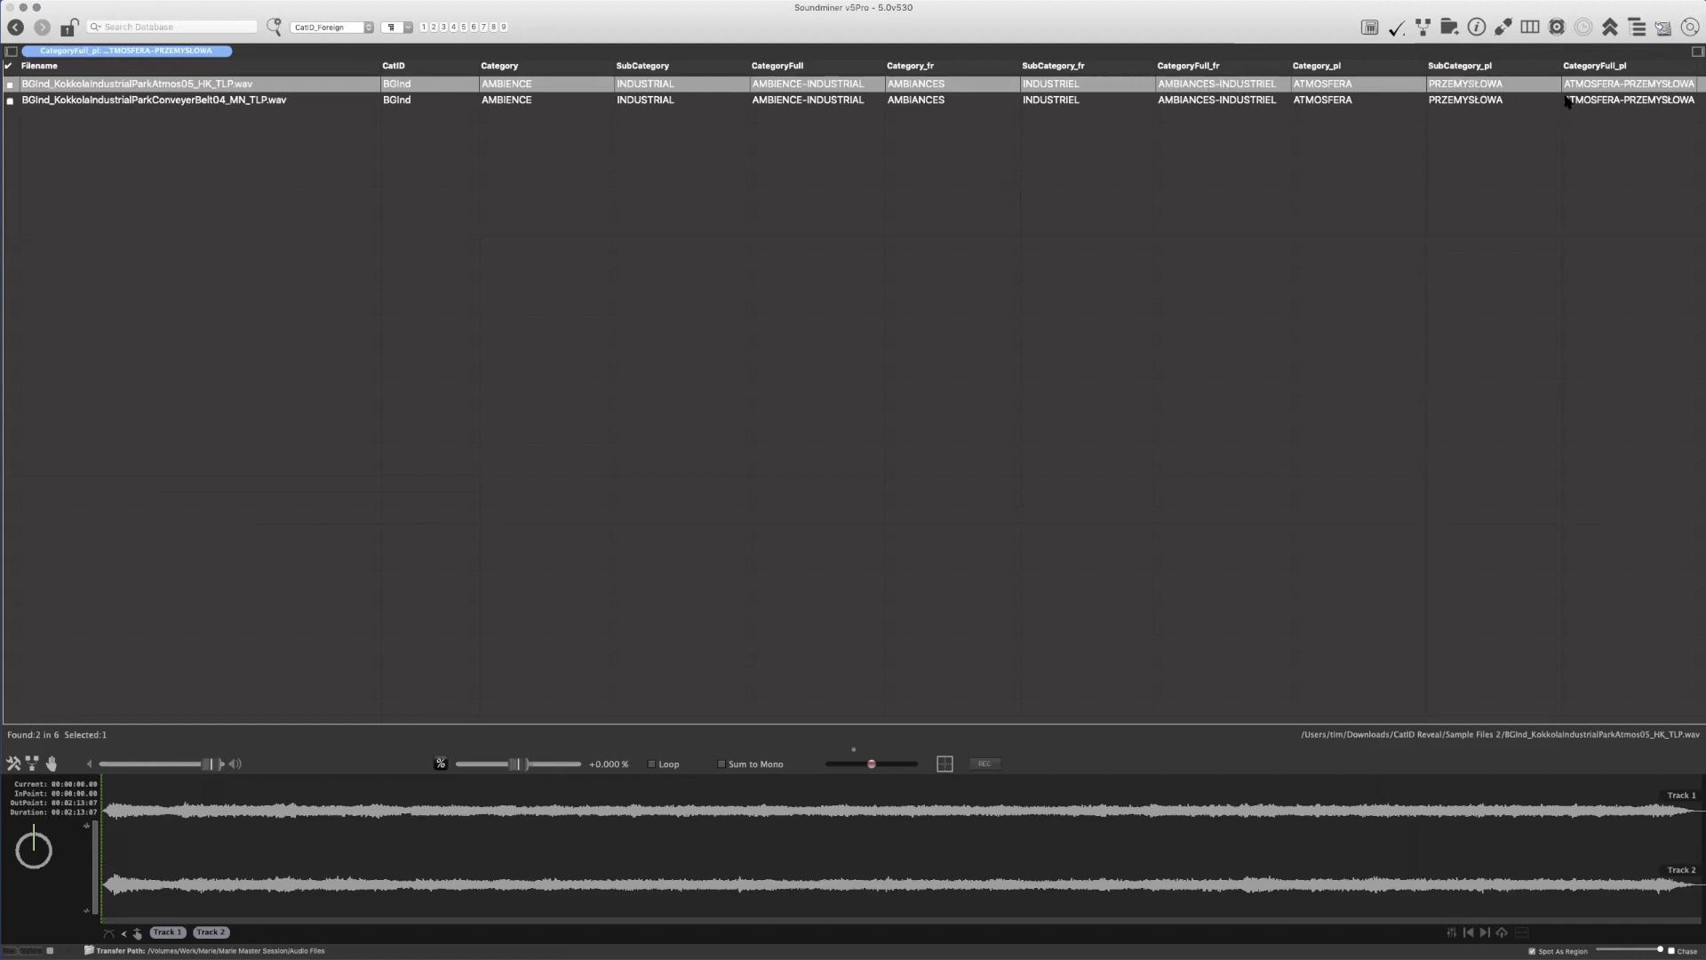
Look at the French CategoryFull Assign choices for the first recording and leave without assigning one
{"action": "right_click", "coordinate": [1215, 89]}
{"action": "mouse_move", "coordinate": [1227, 96]}
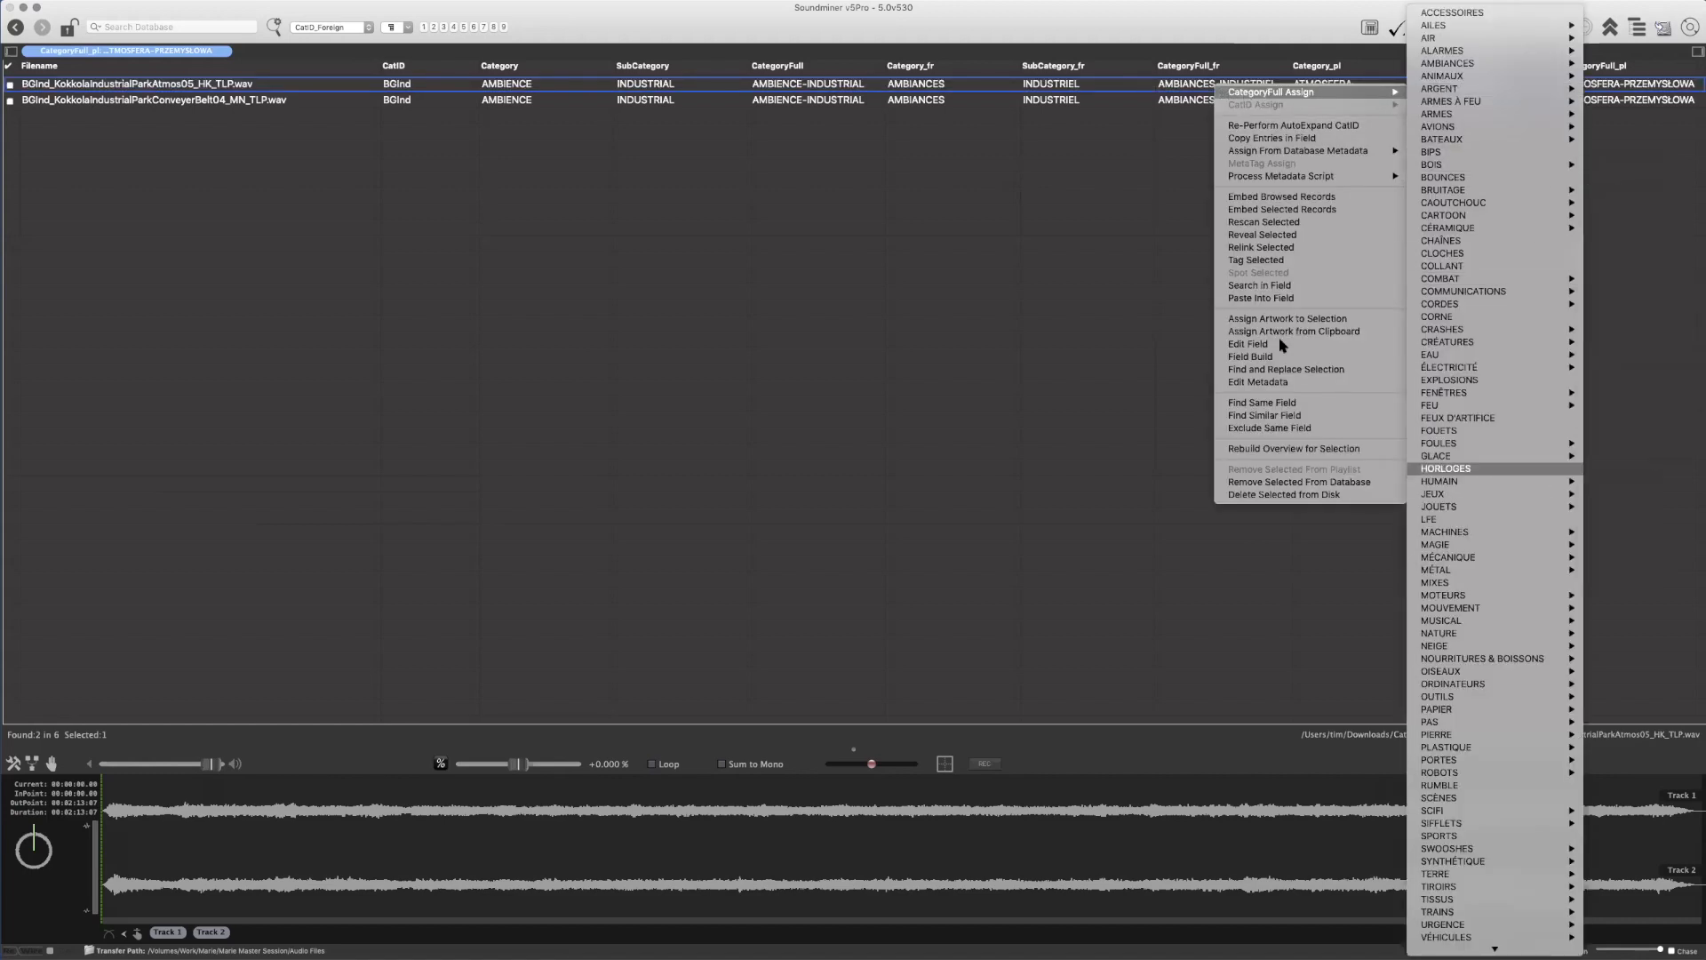
{"action": "left_click", "coordinate": [1014, 12]}
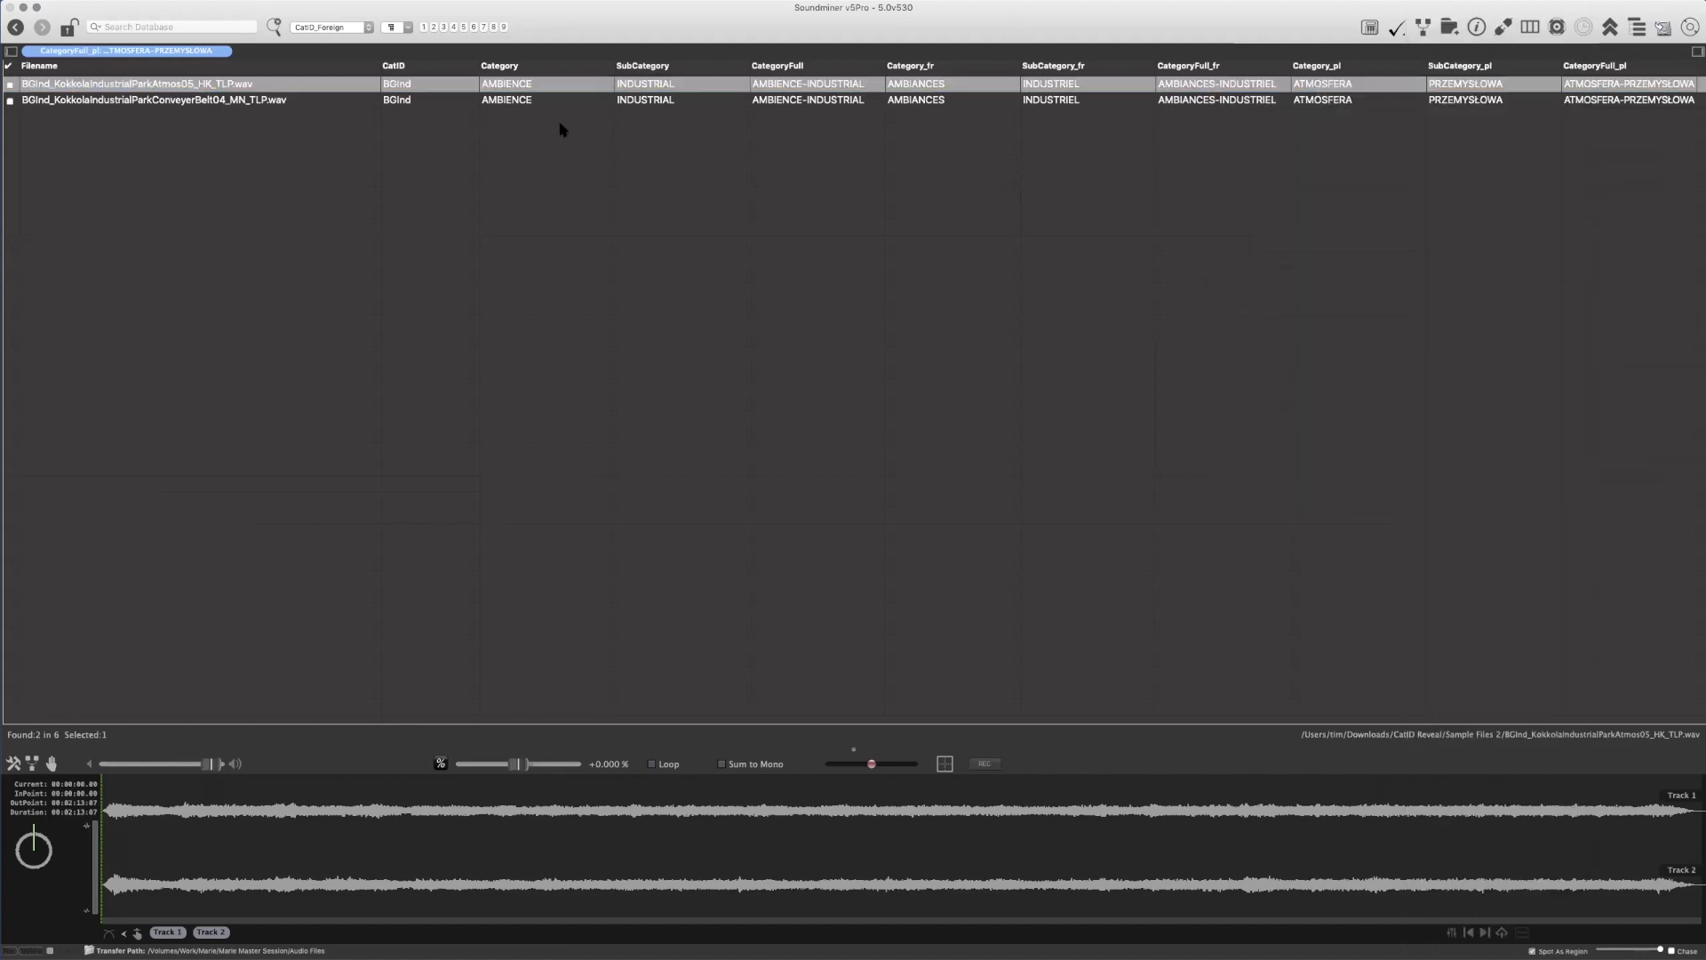
Select the ConveyerBelt04 recording, look at the Polish CategoryFull Assign choices, and leave without assigning one
{"action": "left_click", "coordinate": [325, 99]}
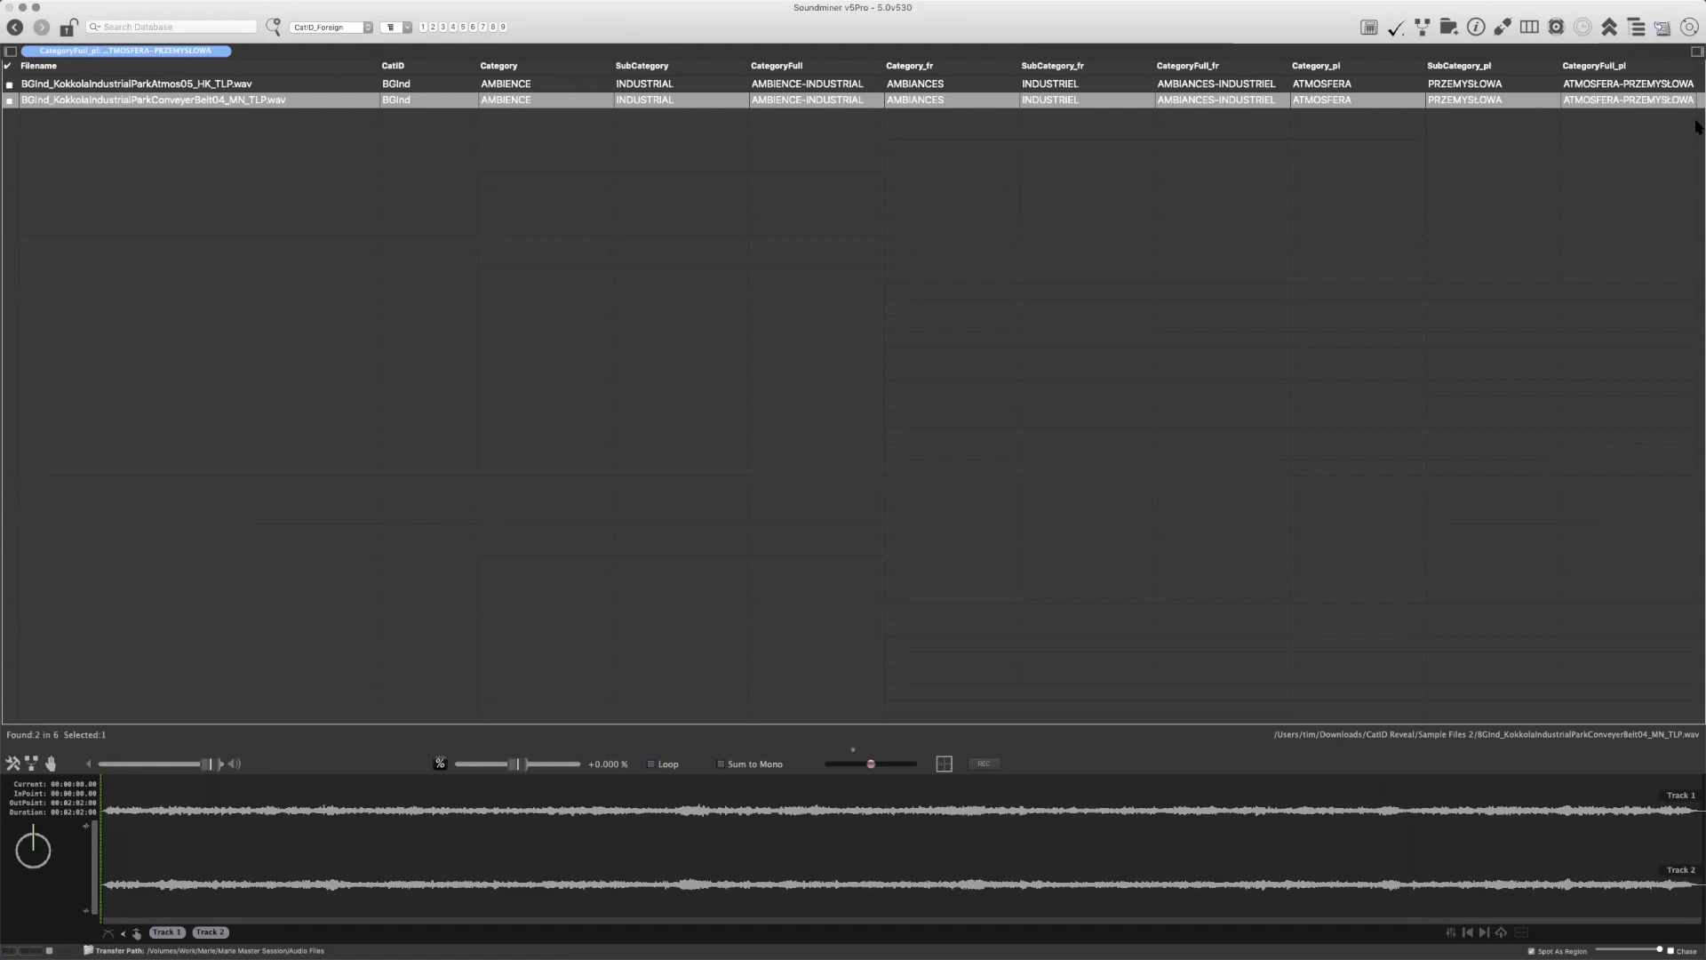
{"action": "right_click", "coordinate": [1588, 85]}
{"action": "mouse_move", "coordinate": [1578, 95]}
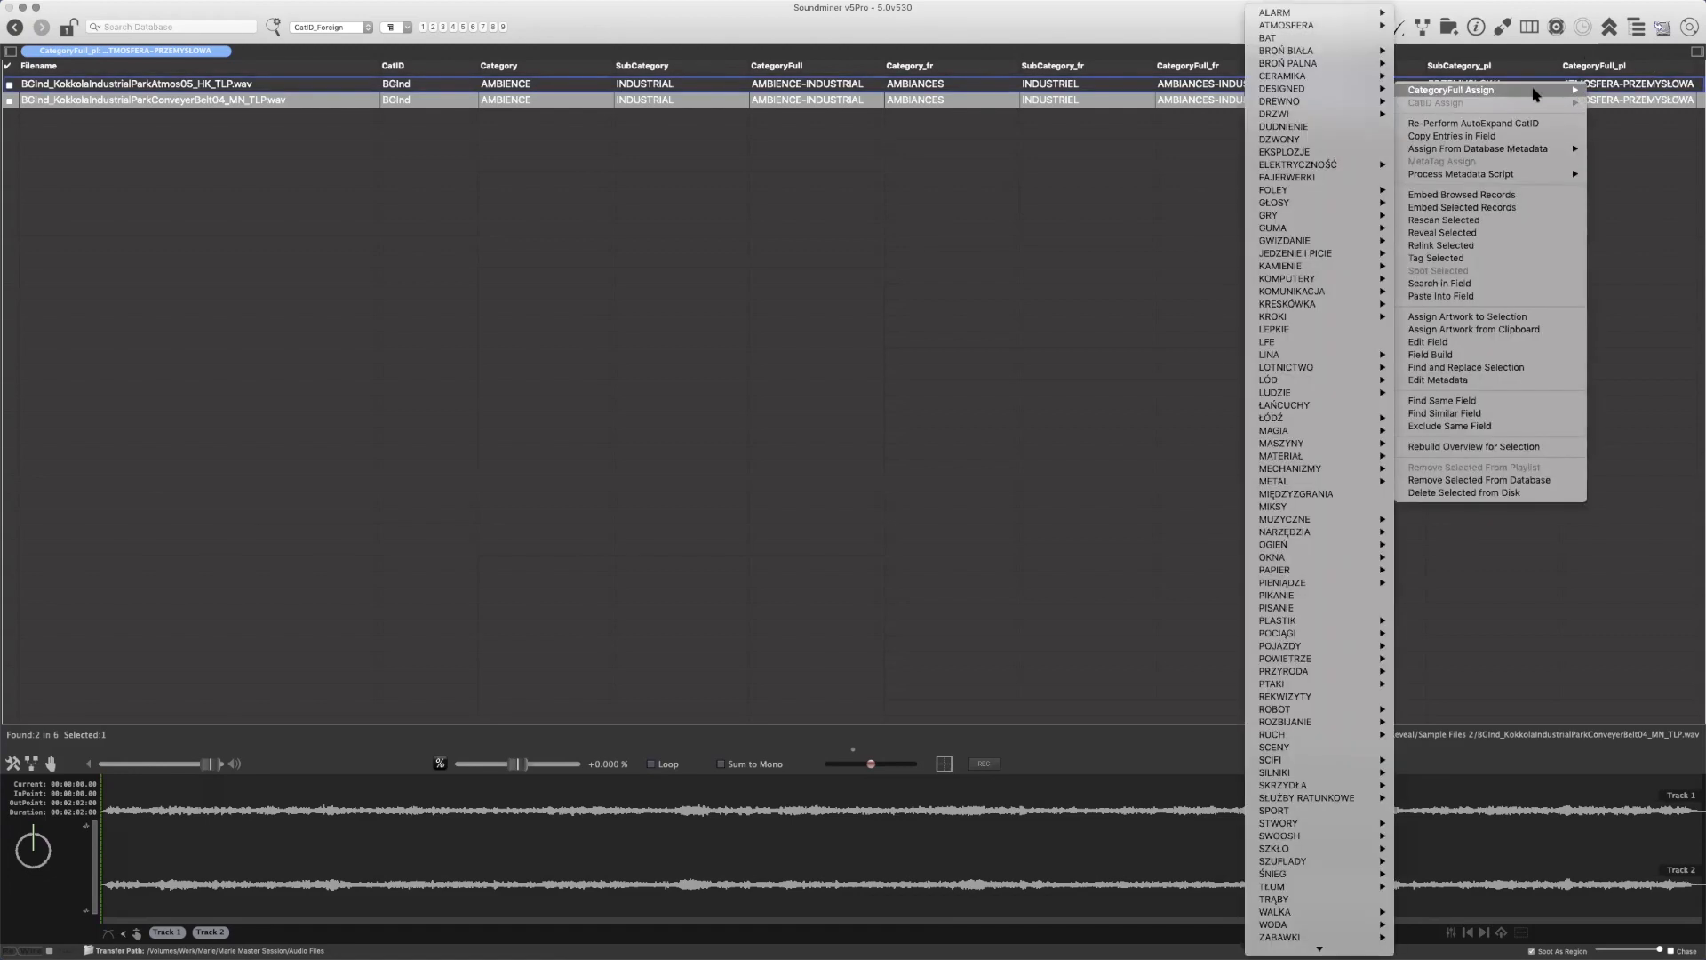
{"action": "left_click", "coordinate": [1244, 28]}
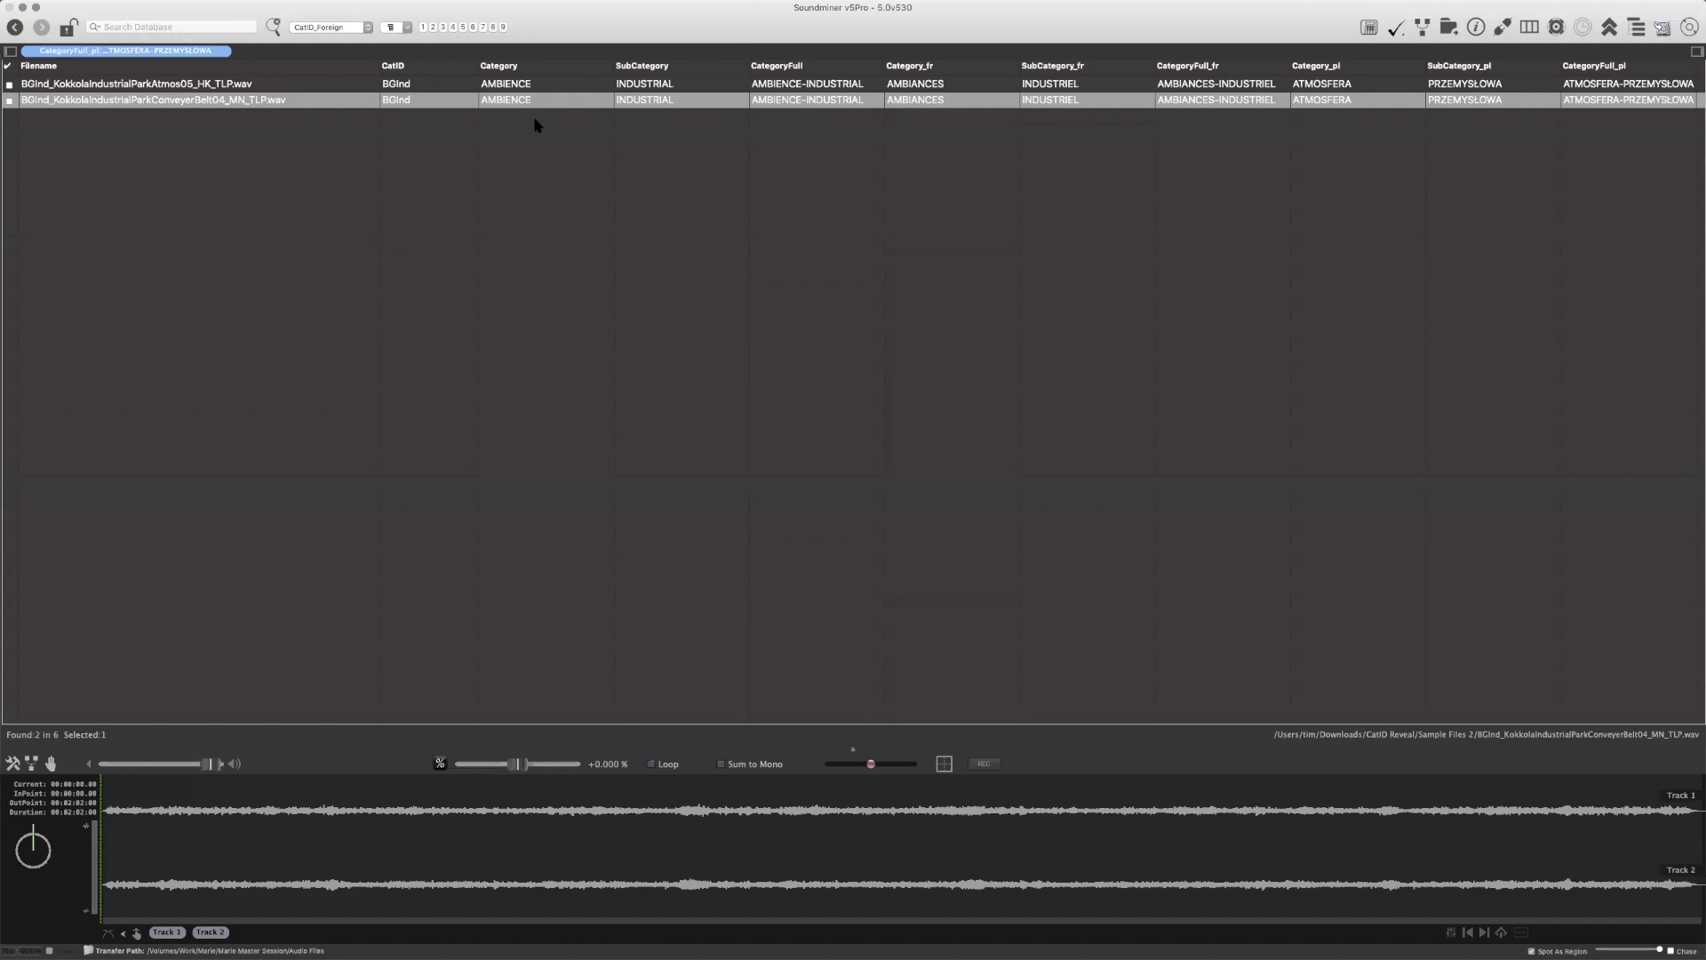
Clear the ATMOSFERA-PRZEMYSŁOWA filter to list all recordings again, and switch away from Soundminer
{"action": "key", "text": "super+g"}
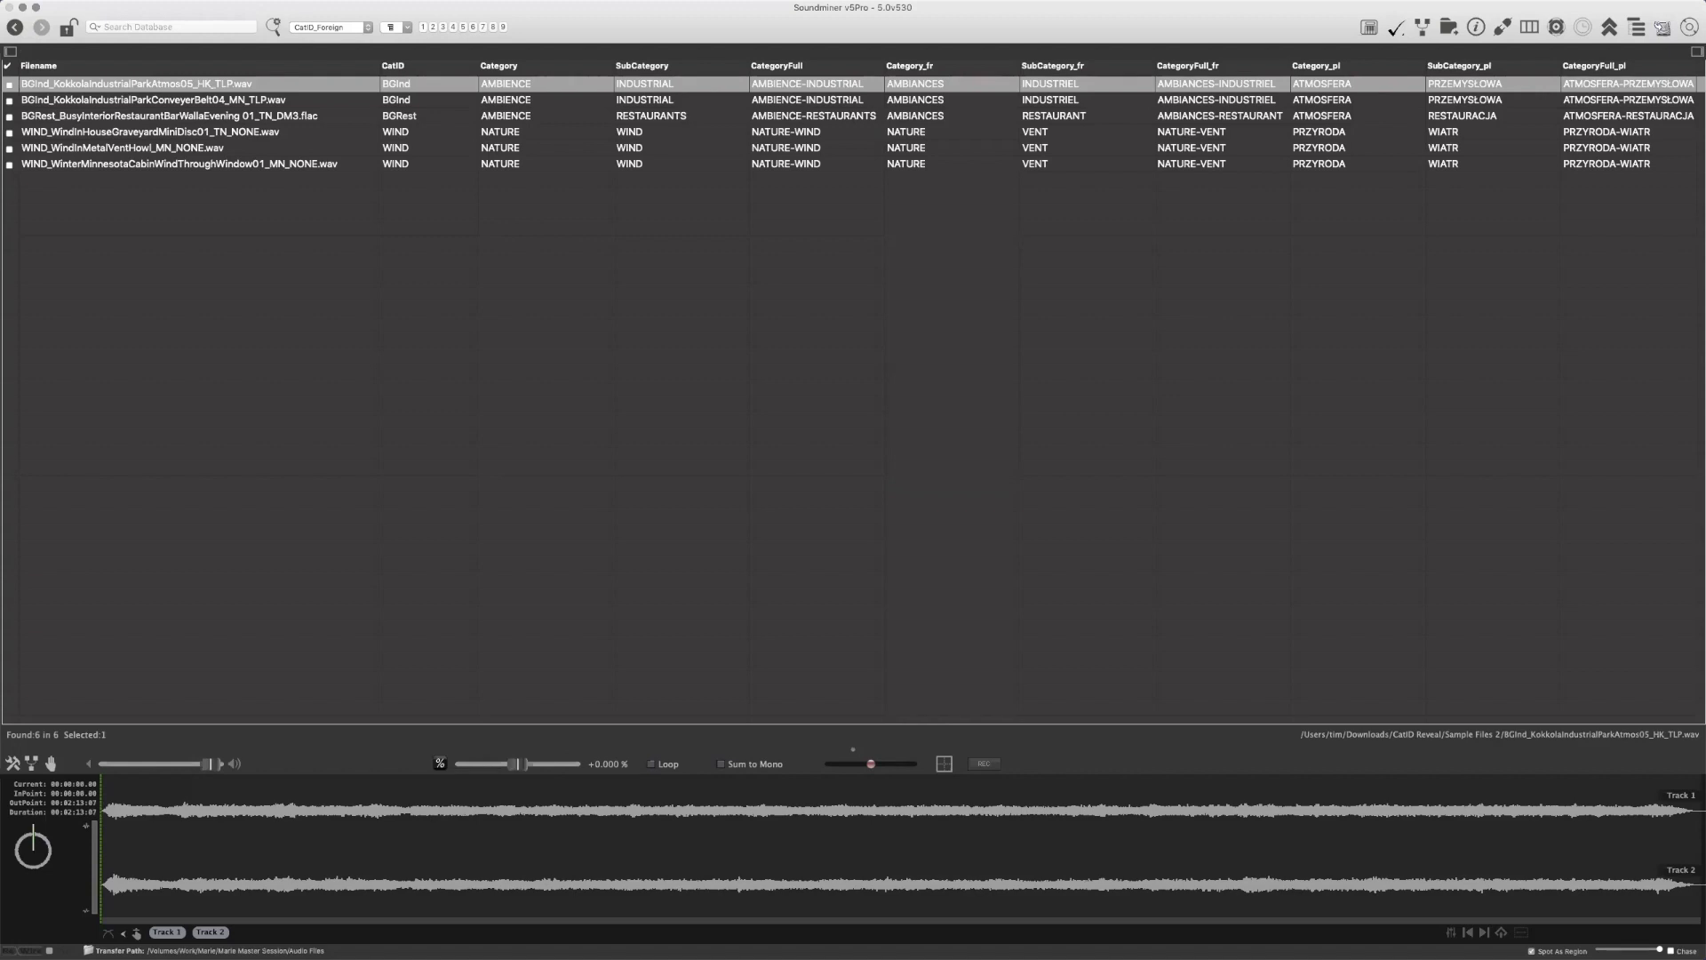
{"action": "key", "text": "super+Tab"}
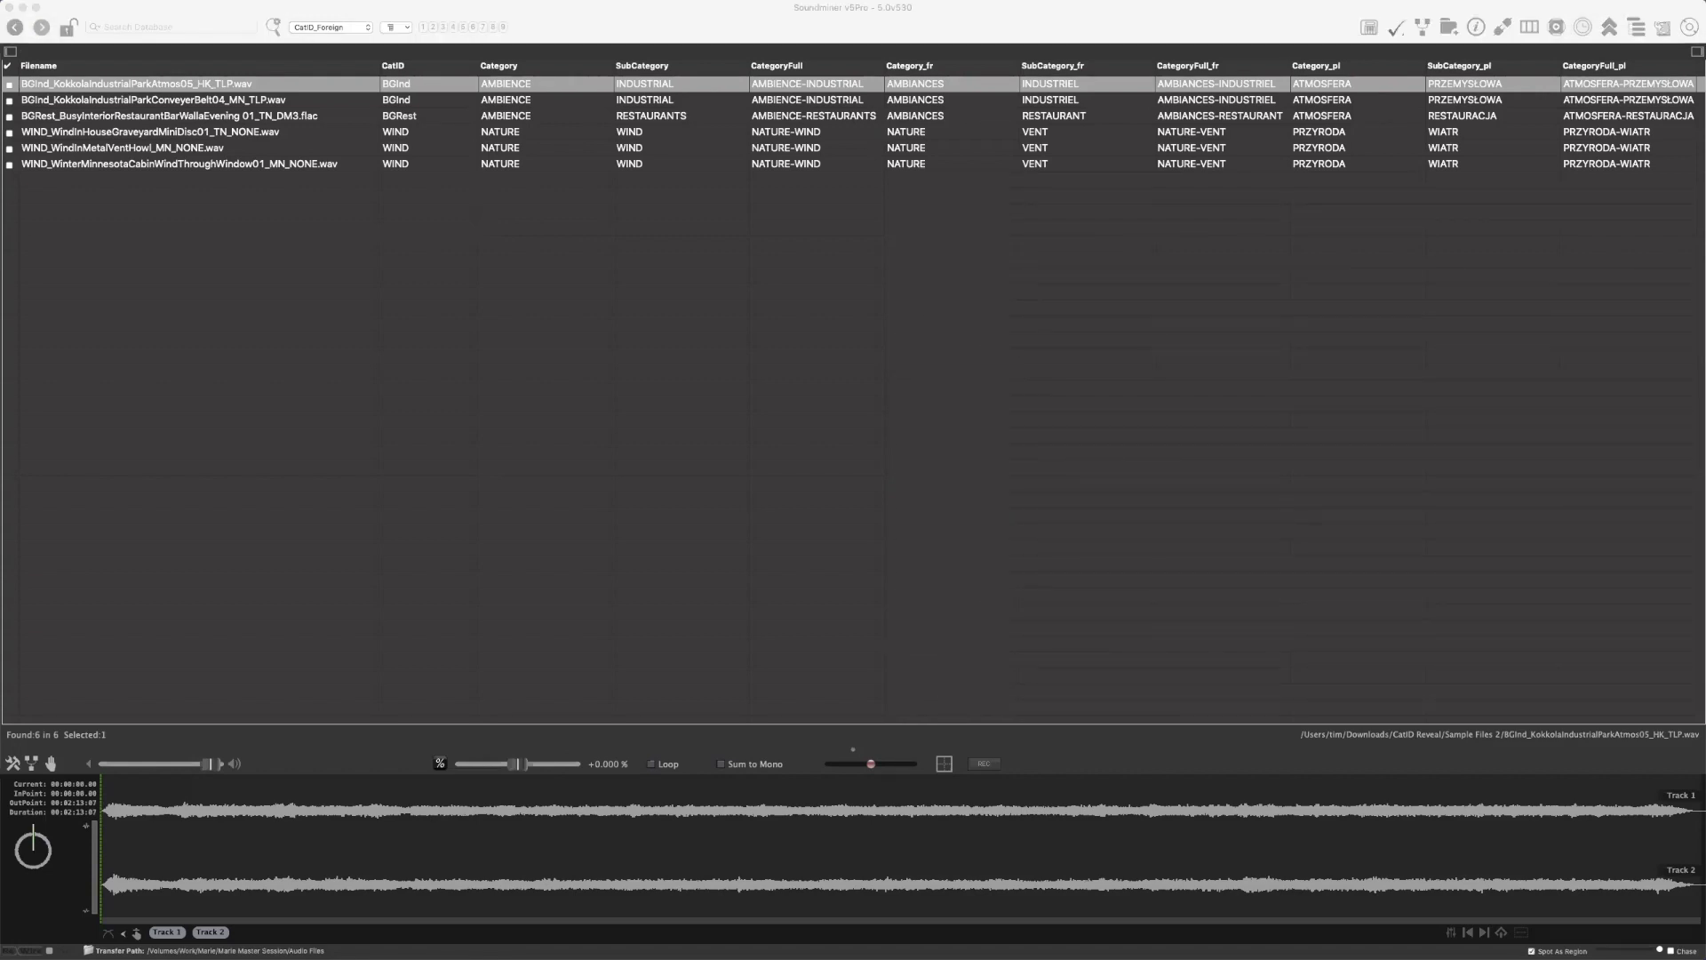
Switch to Finder, open _categorylist.csv from the SoundminerV5 folder in Excel, and enlarge its window and zoom for reading
{"action": "key", "text": "super+Up"}
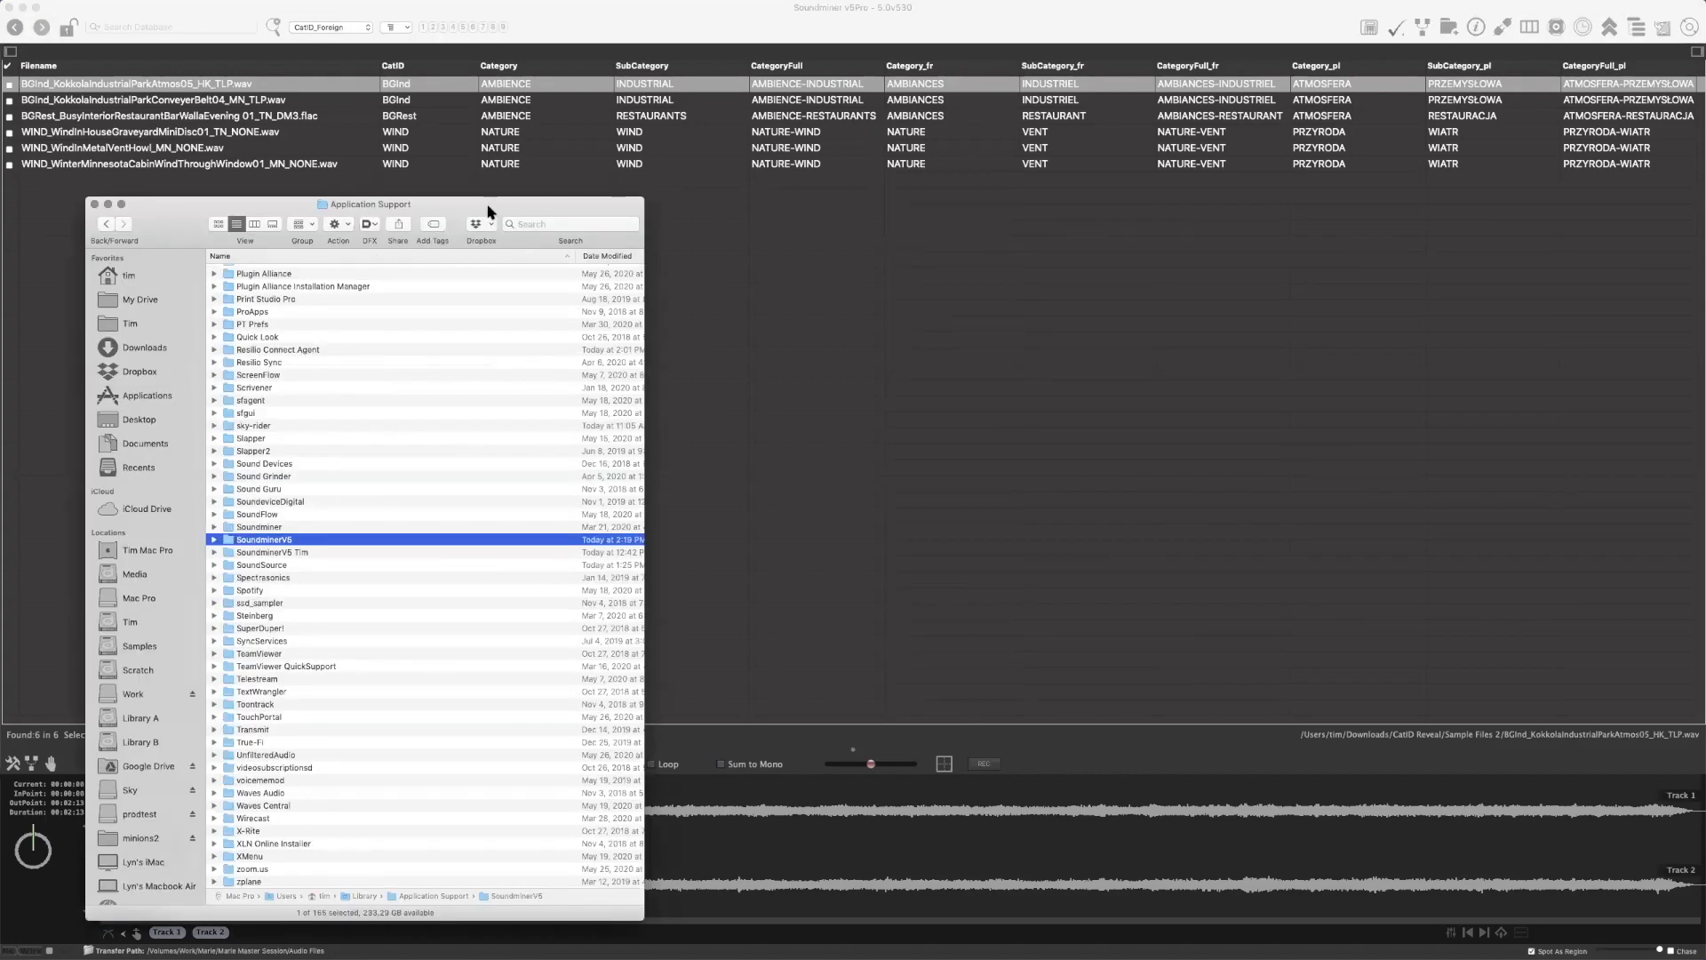
{"action": "double_click", "coordinate": [310, 539]}
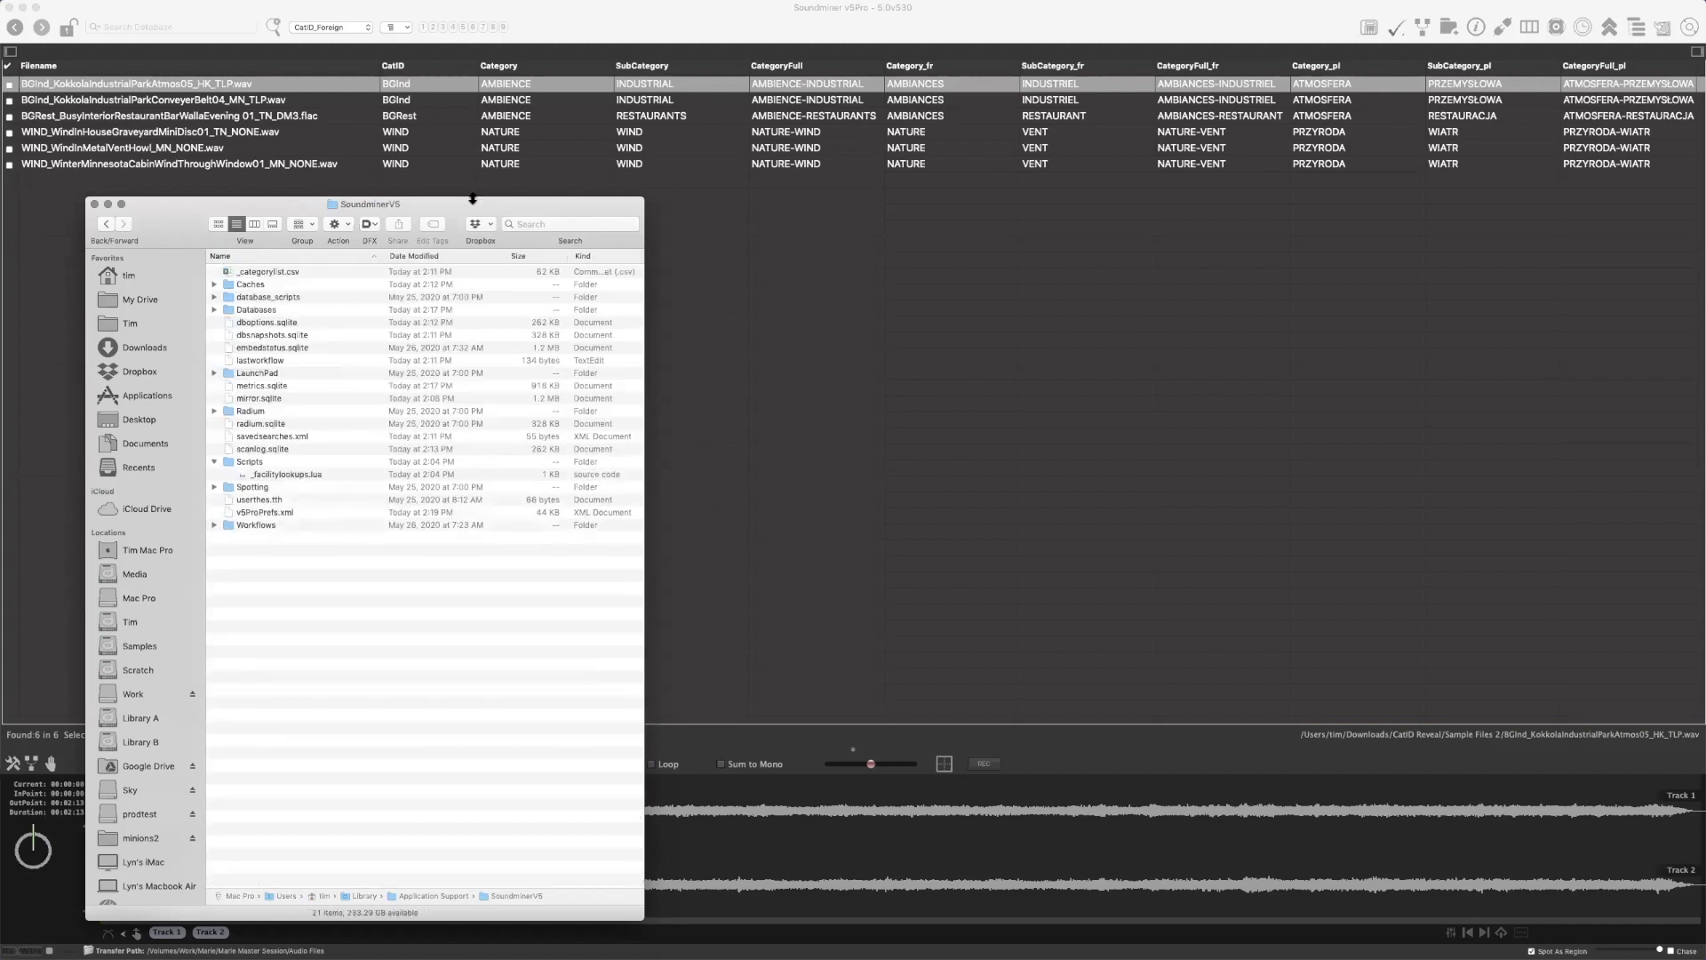
{"action": "left_click", "coordinate": [304, 273]}
{"action": "double_click", "coordinate": [304, 278]}
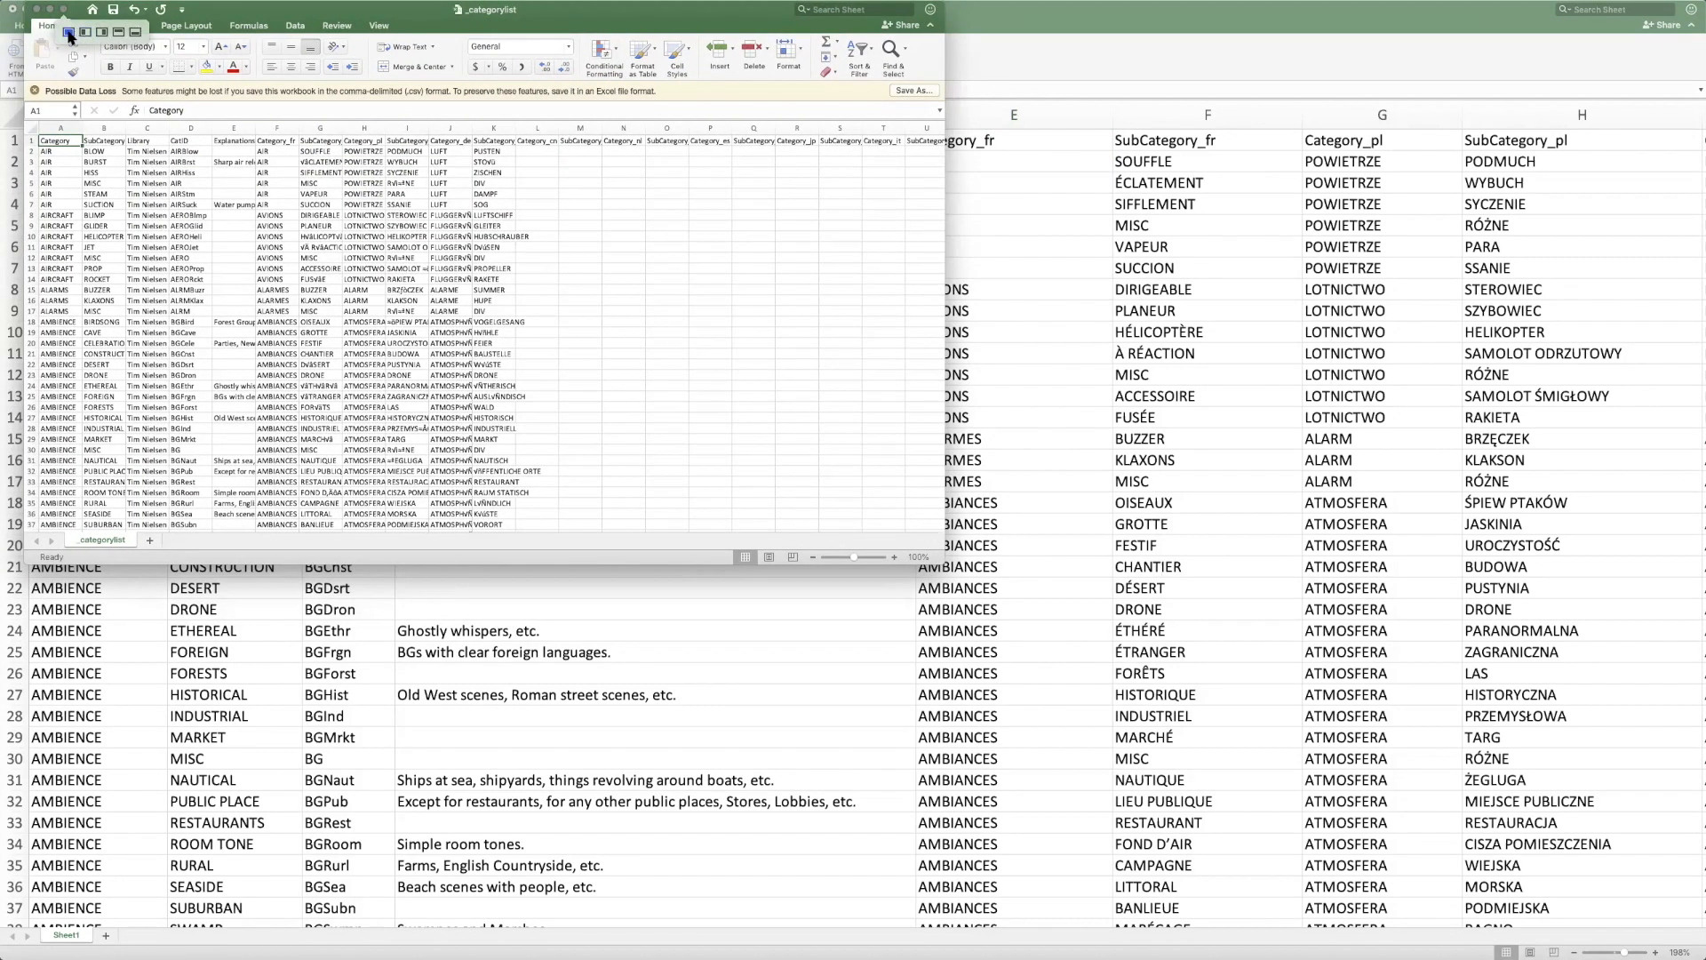
{"action": "left_click", "coordinate": [69, 33]}
{"action": "left_click", "coordinate": [398, 304]}
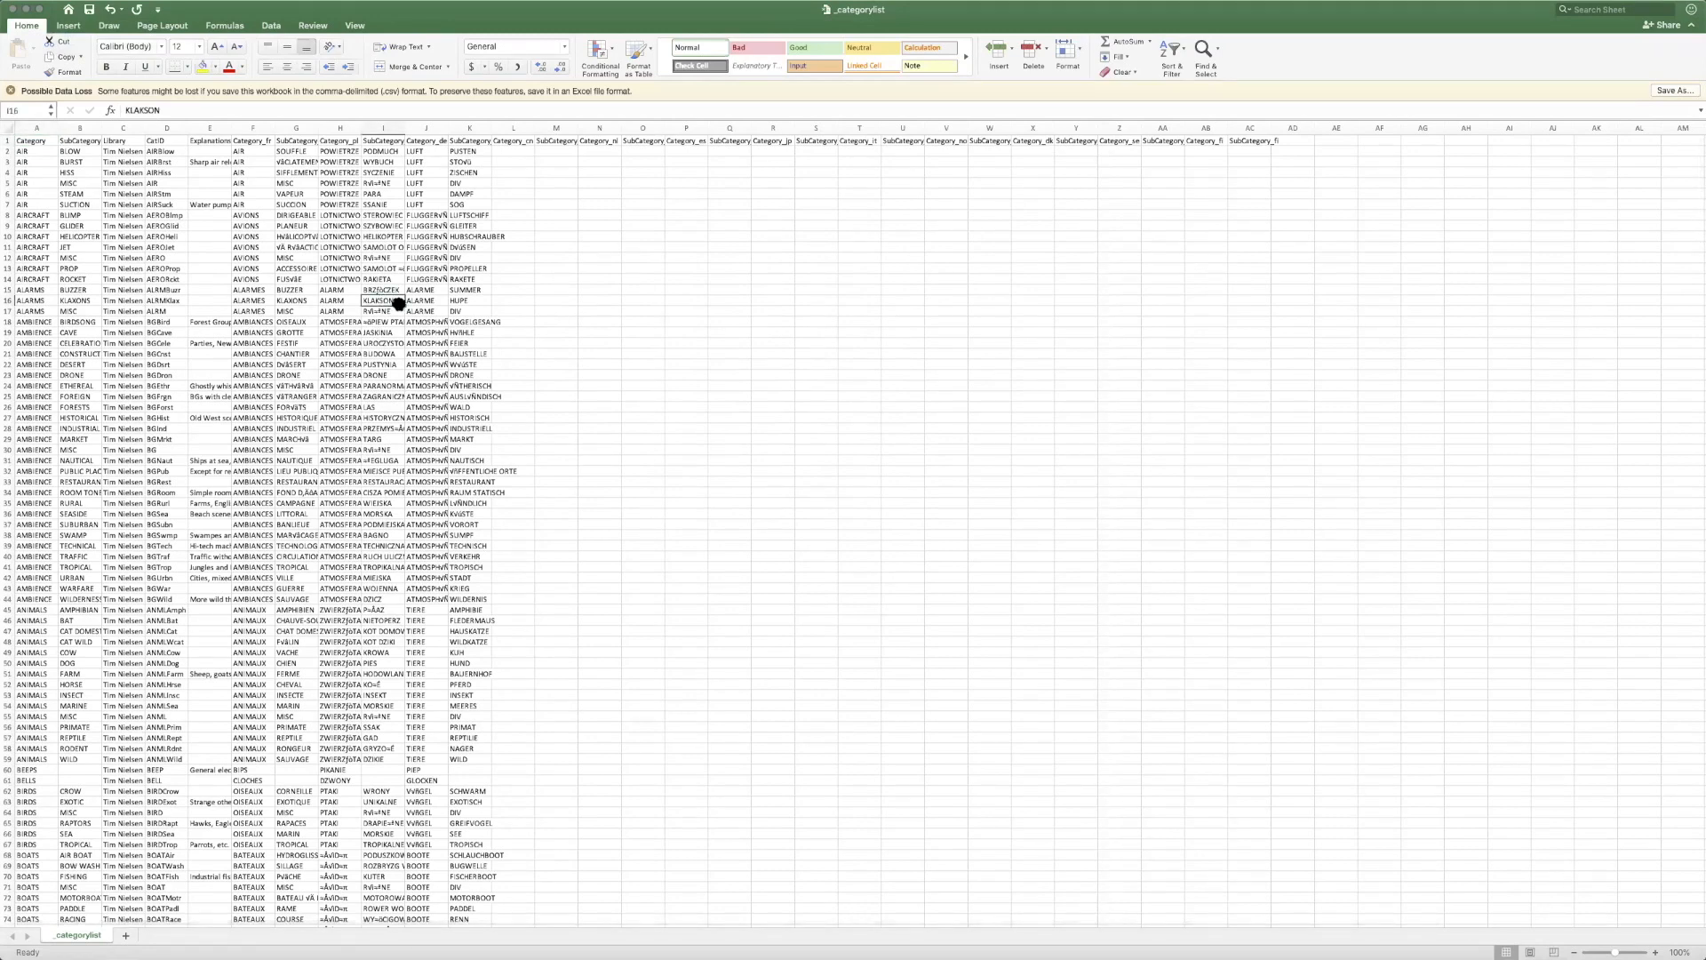
{"action": "left_click_drag", "start_coordinate": [1617, 949], "coordinate": [1625, 949]}
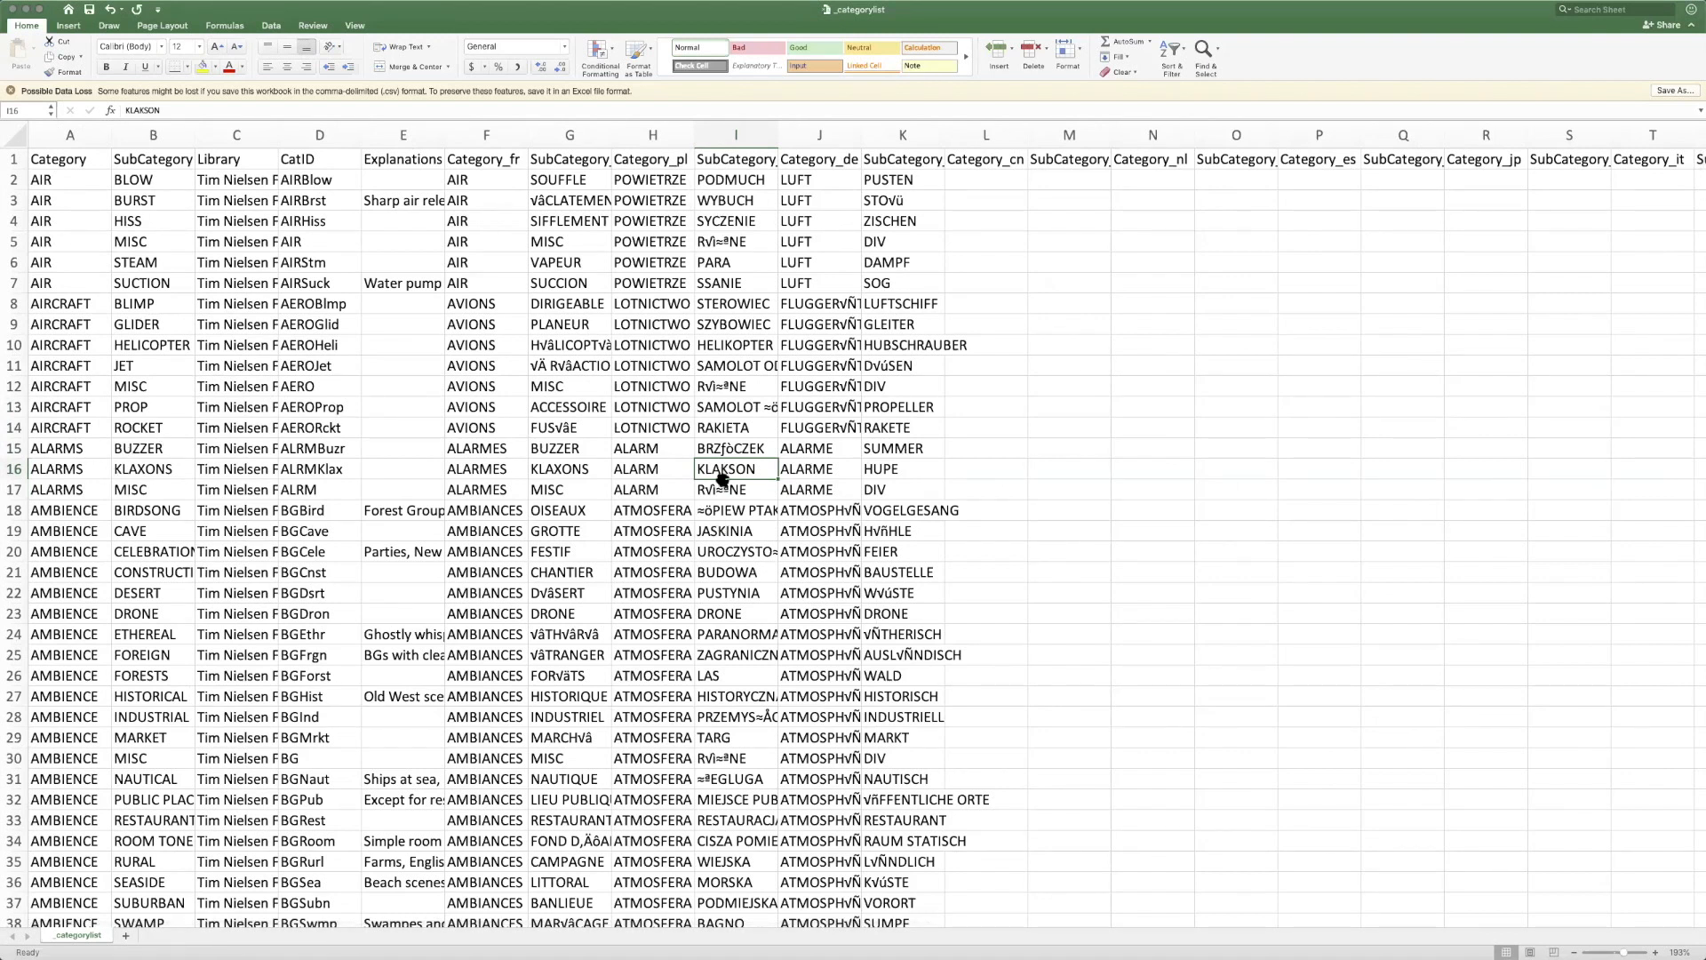
Fit the Category, SubCategory and Library columns to their contents and delete the Library column
{"action": "left_click", "coordinate": [738, 592]}
{"action": "left_click", "coordinate": [751, 485]}
{"action": "left_click", "coordinate": [760, 469]}
{"action": "left_click_drag", "start_coordinate": [112, 135], "coordinate": [405, 135]}
{"action": "left_click", "coordinate": [333, 135]}
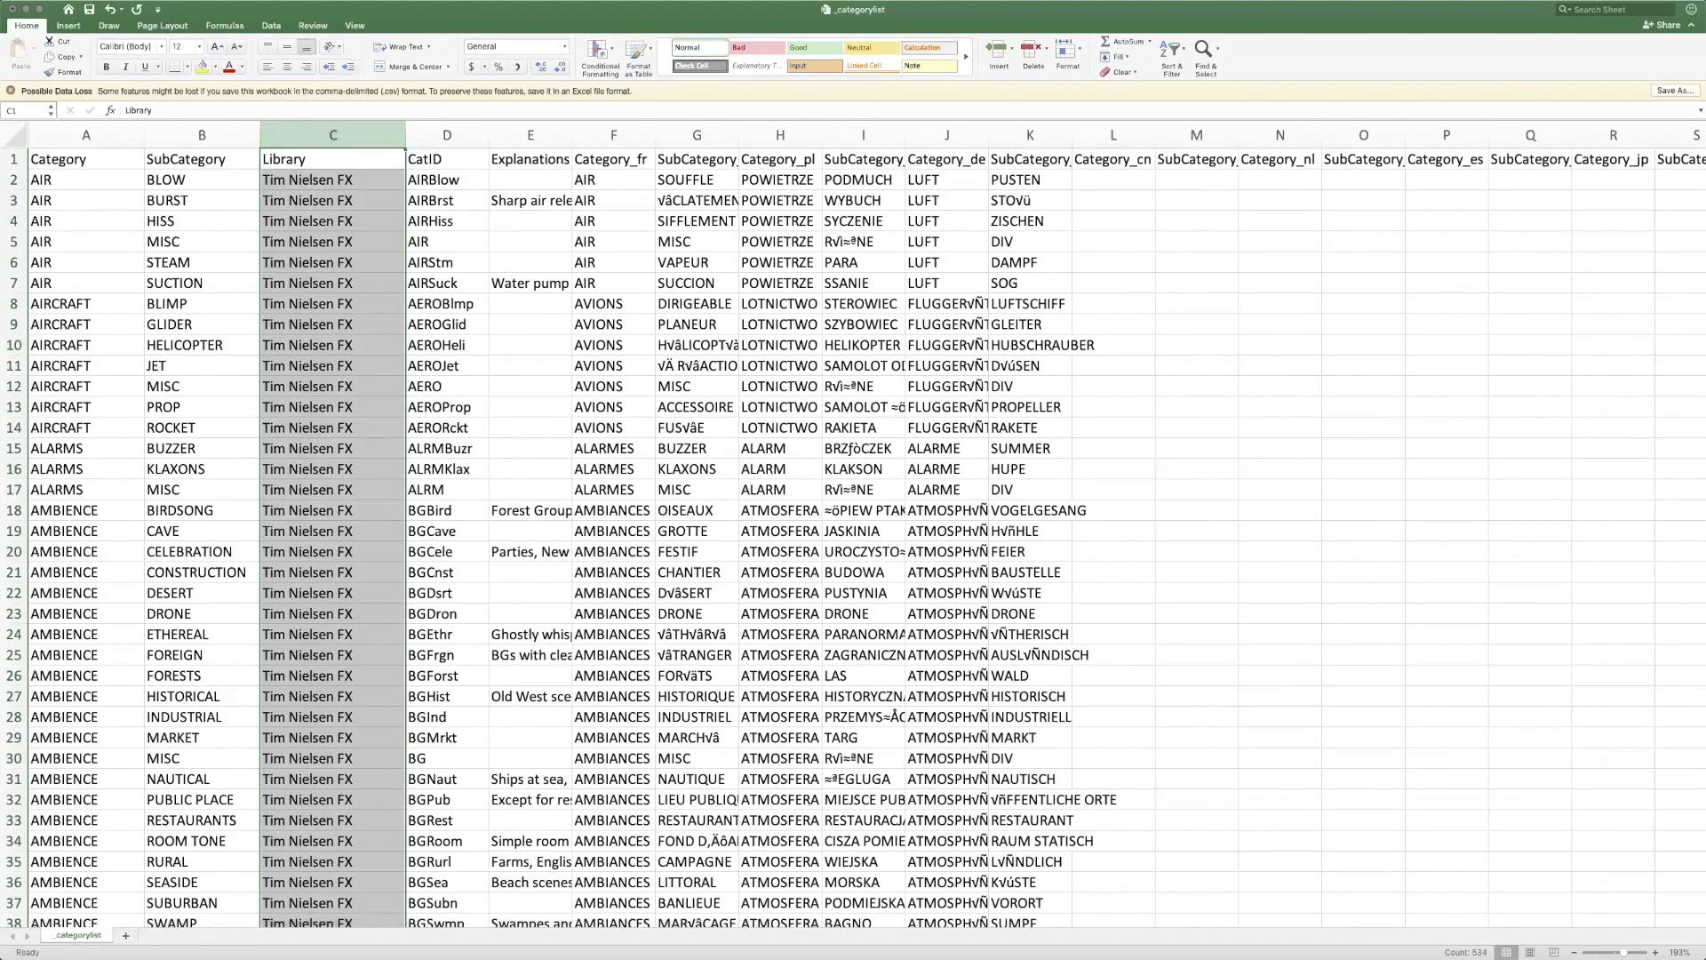
{"action": "key", "text": "super+minus"}
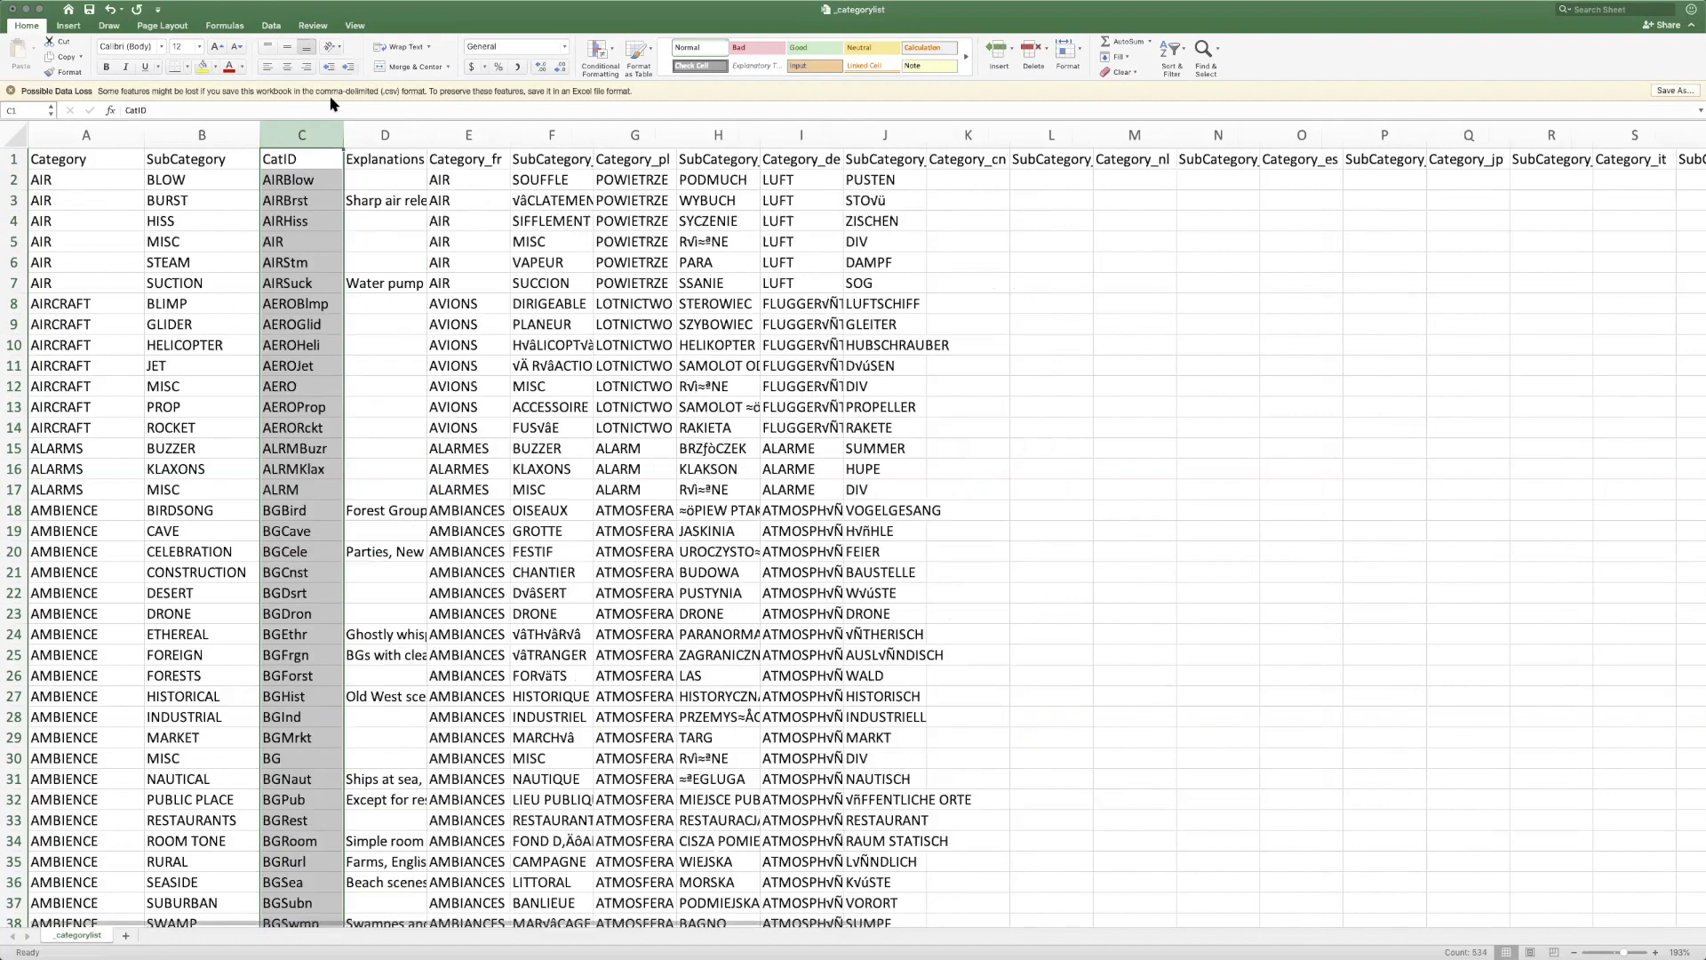
Insert a row above the AIRCRAFT BLIMP entry and enter Category AIR and SubCategory VACCUUM
{"action": "left_click", "coordinate": [95, 310]}
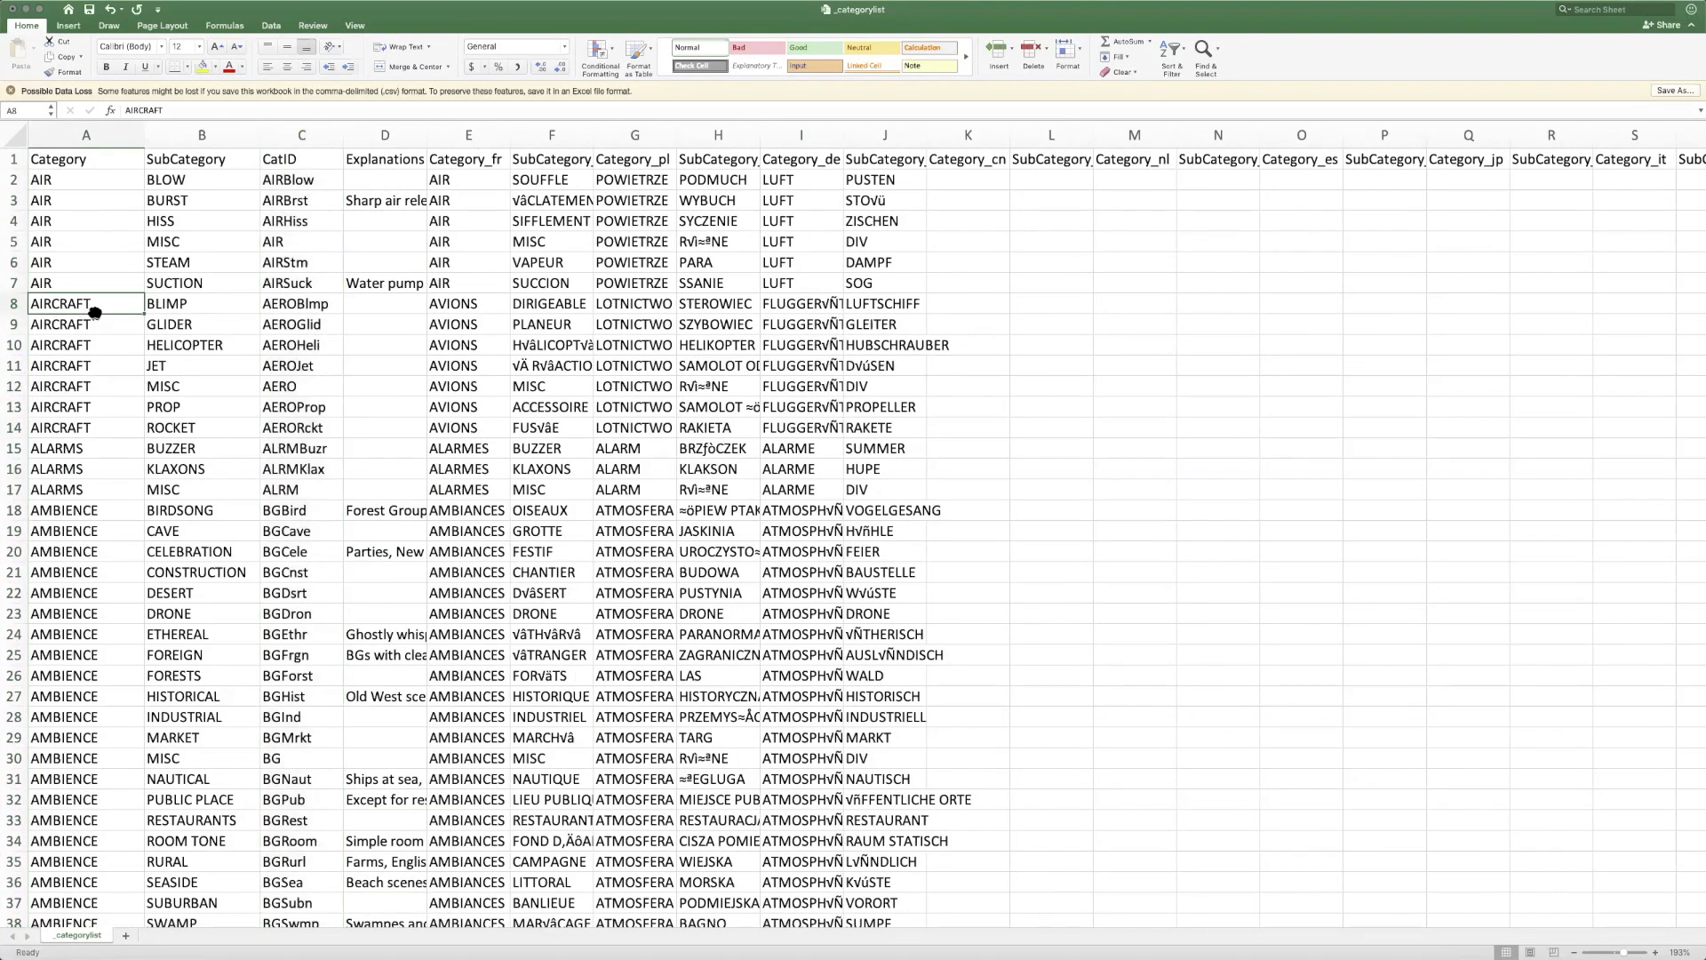
{"action": "key", "text": "super+shift+equal"}
{"action": "type", "text": "AIR"}
{"action": "key", "text": "Tab"}
{"action": "type", "text": "VA"}
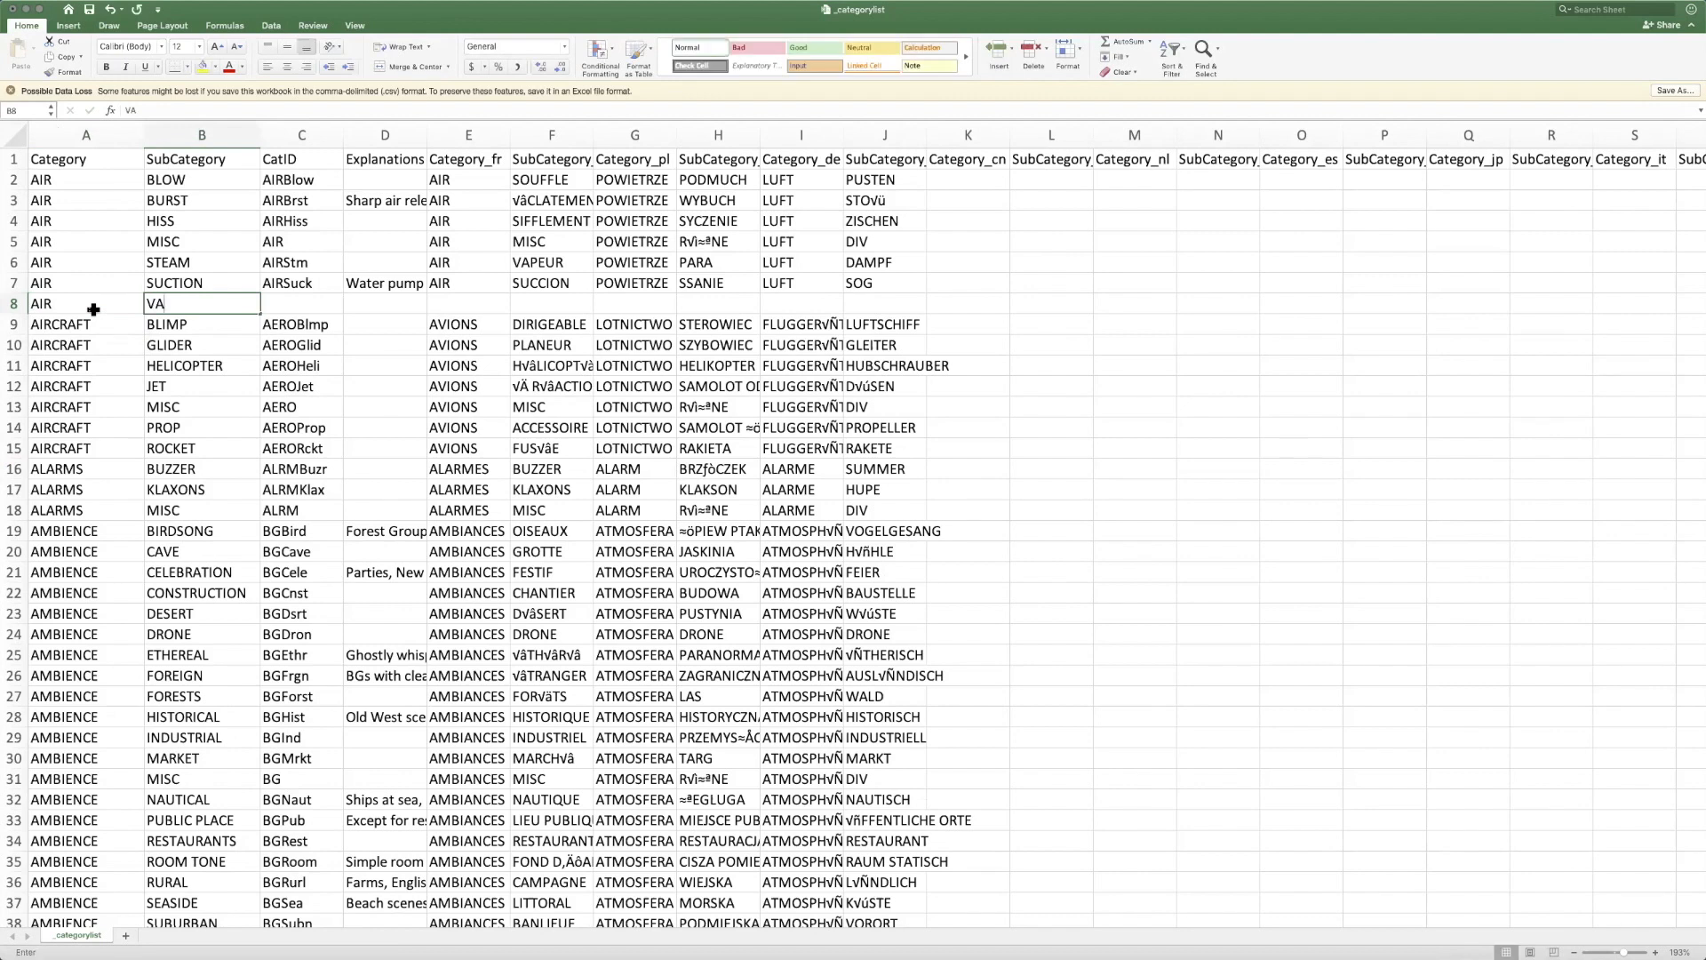
{"action": "type", "text": "CCUUM"}
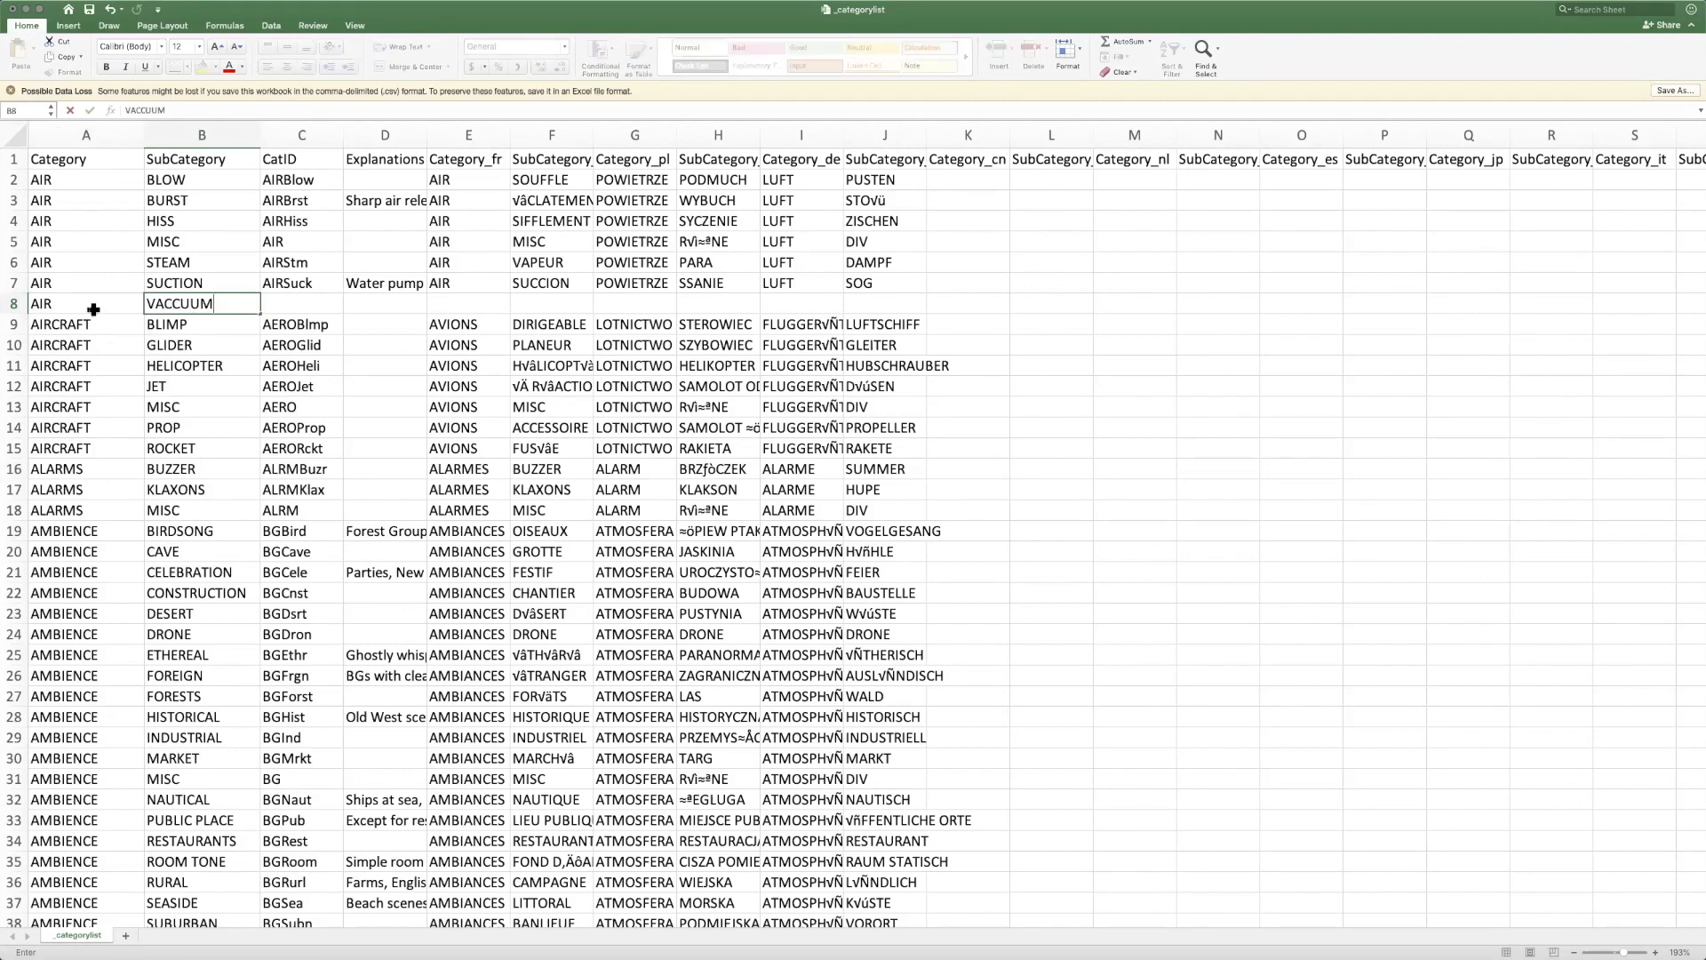
{"action": "key", "text": "BackSpace"}
{"action": "key", "text": "BackSpace"}
{"action": "key", "text": "BackSpace"}
{"action": "key", "text": "BackSpace"}
{"action": "type", "text": "UUM"}
{"action": "key", "text": "BackSpace"}
{"action": "key", "text": "BackSpace"}
{"action": "key", "text": "BackSpace"}
{"action": "key", "text": "BackSpace"}
{"action": "type", "text": "CCUUM"}
Enter AIRVac as the CatID of the AIR VACCUUM row
{"action": "key", "text": "Tab"}
{"action": "type", "text": "AIRC"}
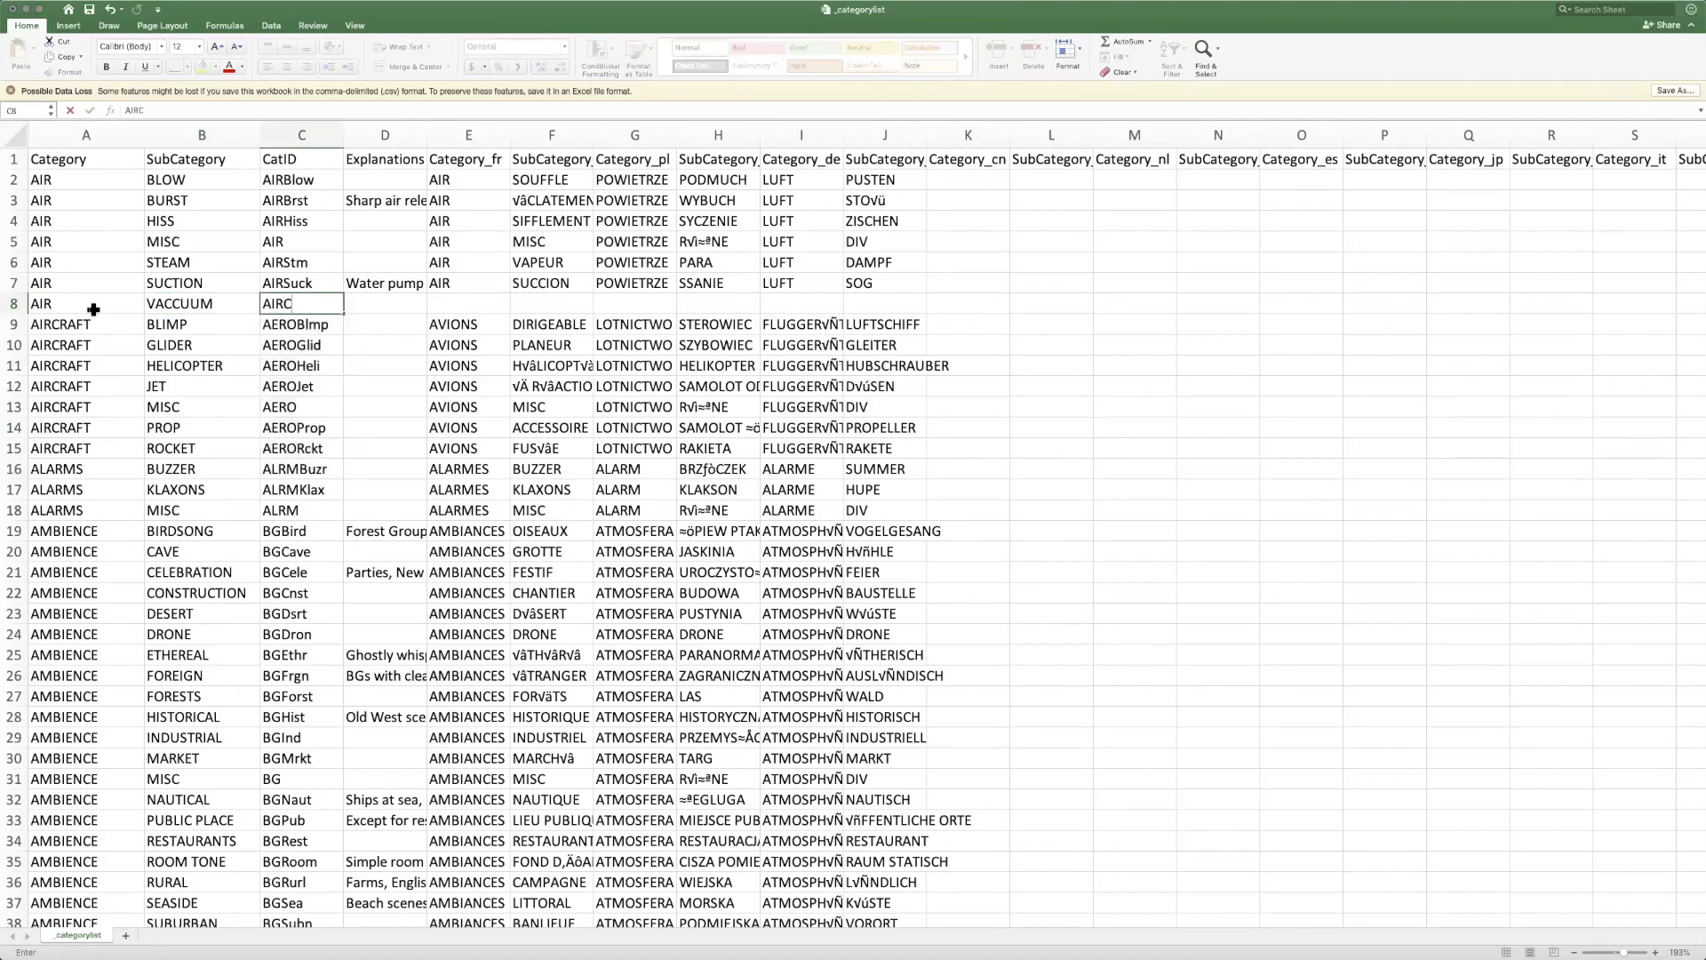
{"action": "key", "text": "BackSpace"}
{"action": "type", "text": "Vac"}
{"action": "left_click", "coordinate": [409, 317]}
Examine the AIR VACCUUM row's English and CatID cells and its translated category cells from Category_fr onward
{"action": "left_click", "coordinate": [77, 319]}
{"action": "left_click", "coordinate": [79, 307]}
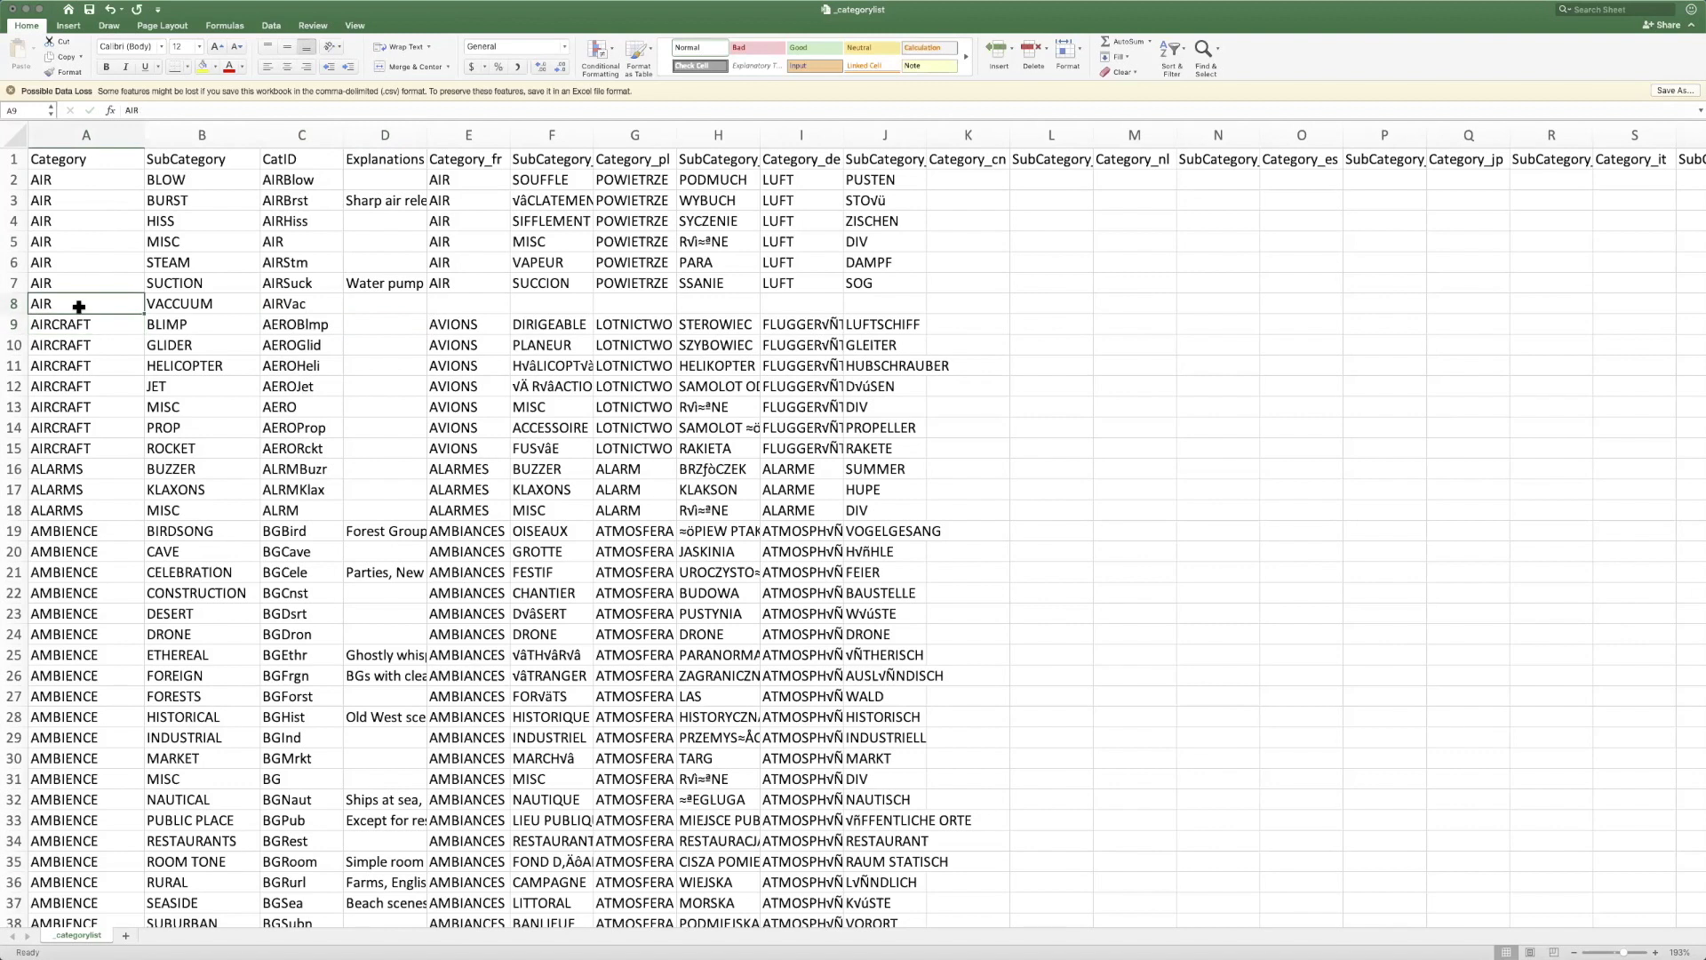
{"action": "left_click_drag", "start_coordinate": [79, 307], "coordinate": [313, 308]}
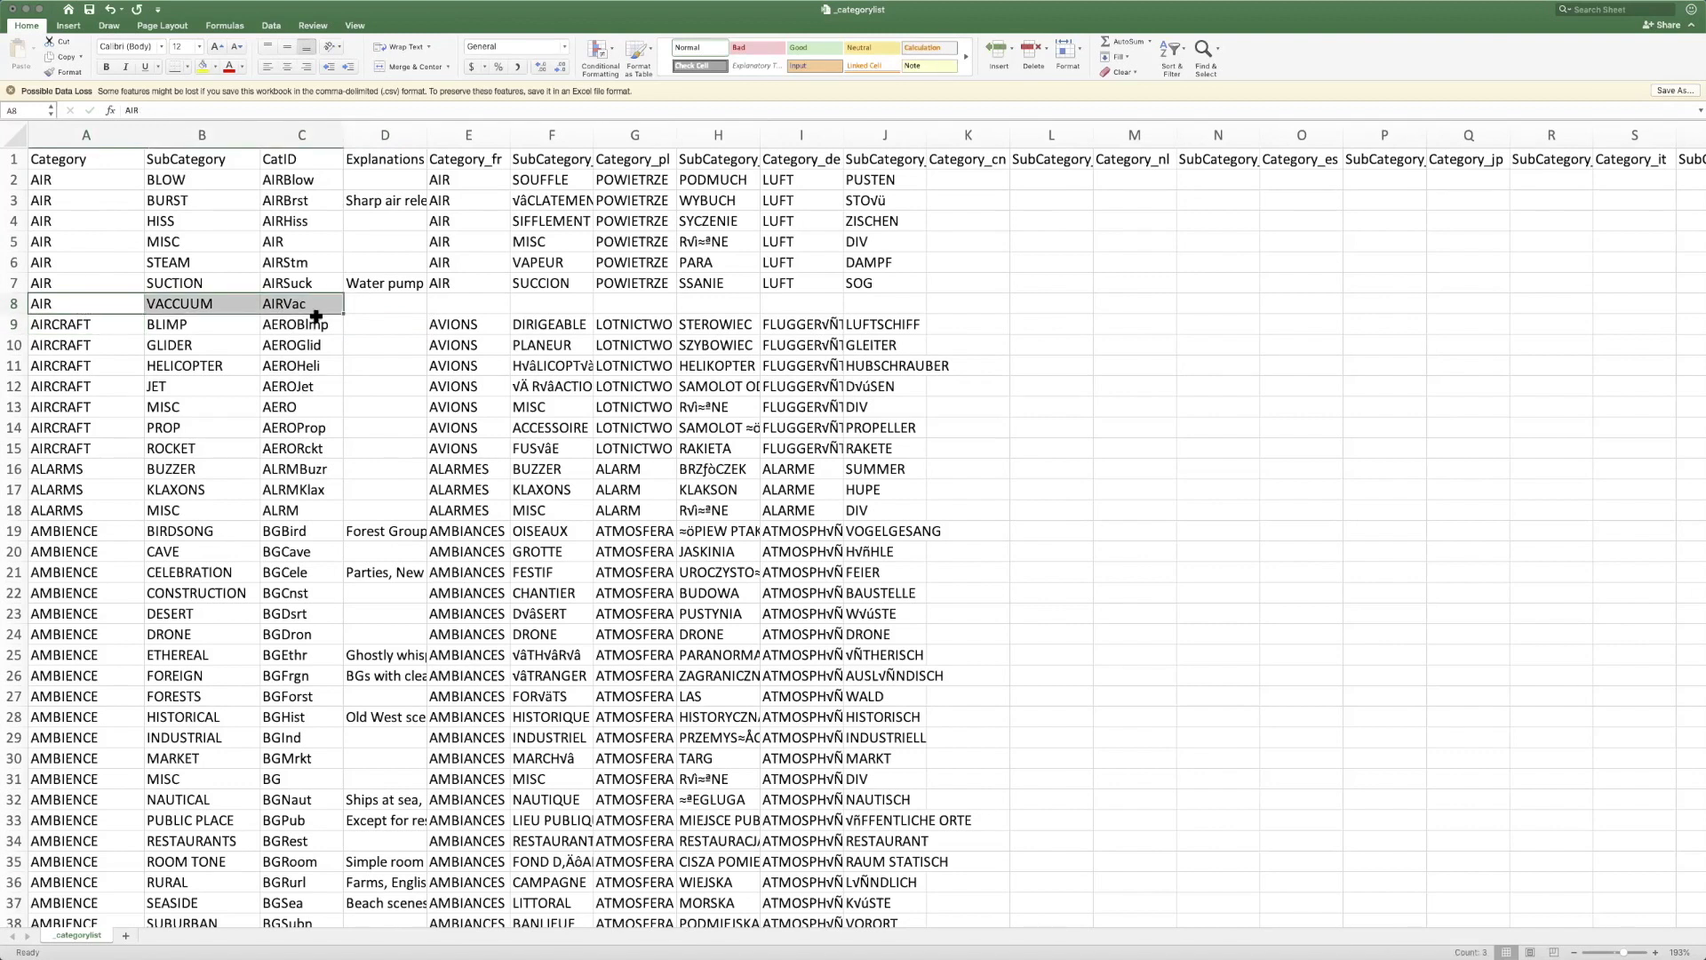
{"action": "left_click_drag", "start_coordinate": [468, 307], "coordinate": [898, 309]}
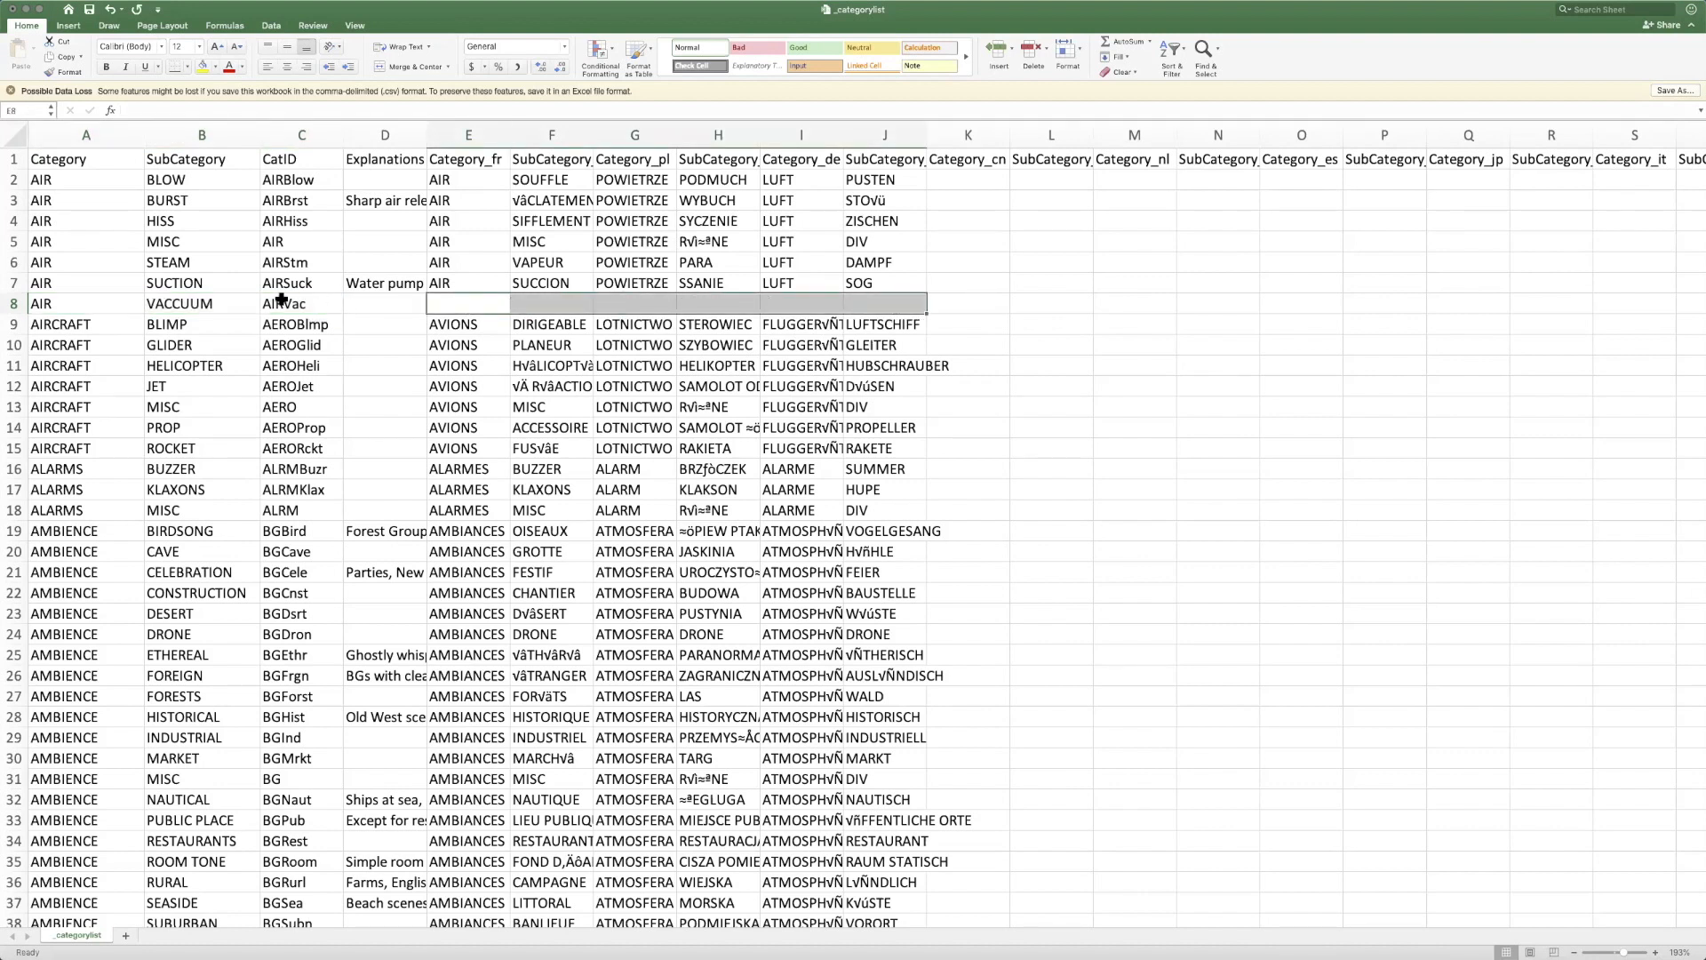
{"action": "left_click", "coordinate": [103, 304]}
{"action": "left_click", "coordinate": [291, 306]}
{"action": "left_click", "coordinate": [88, 178]}
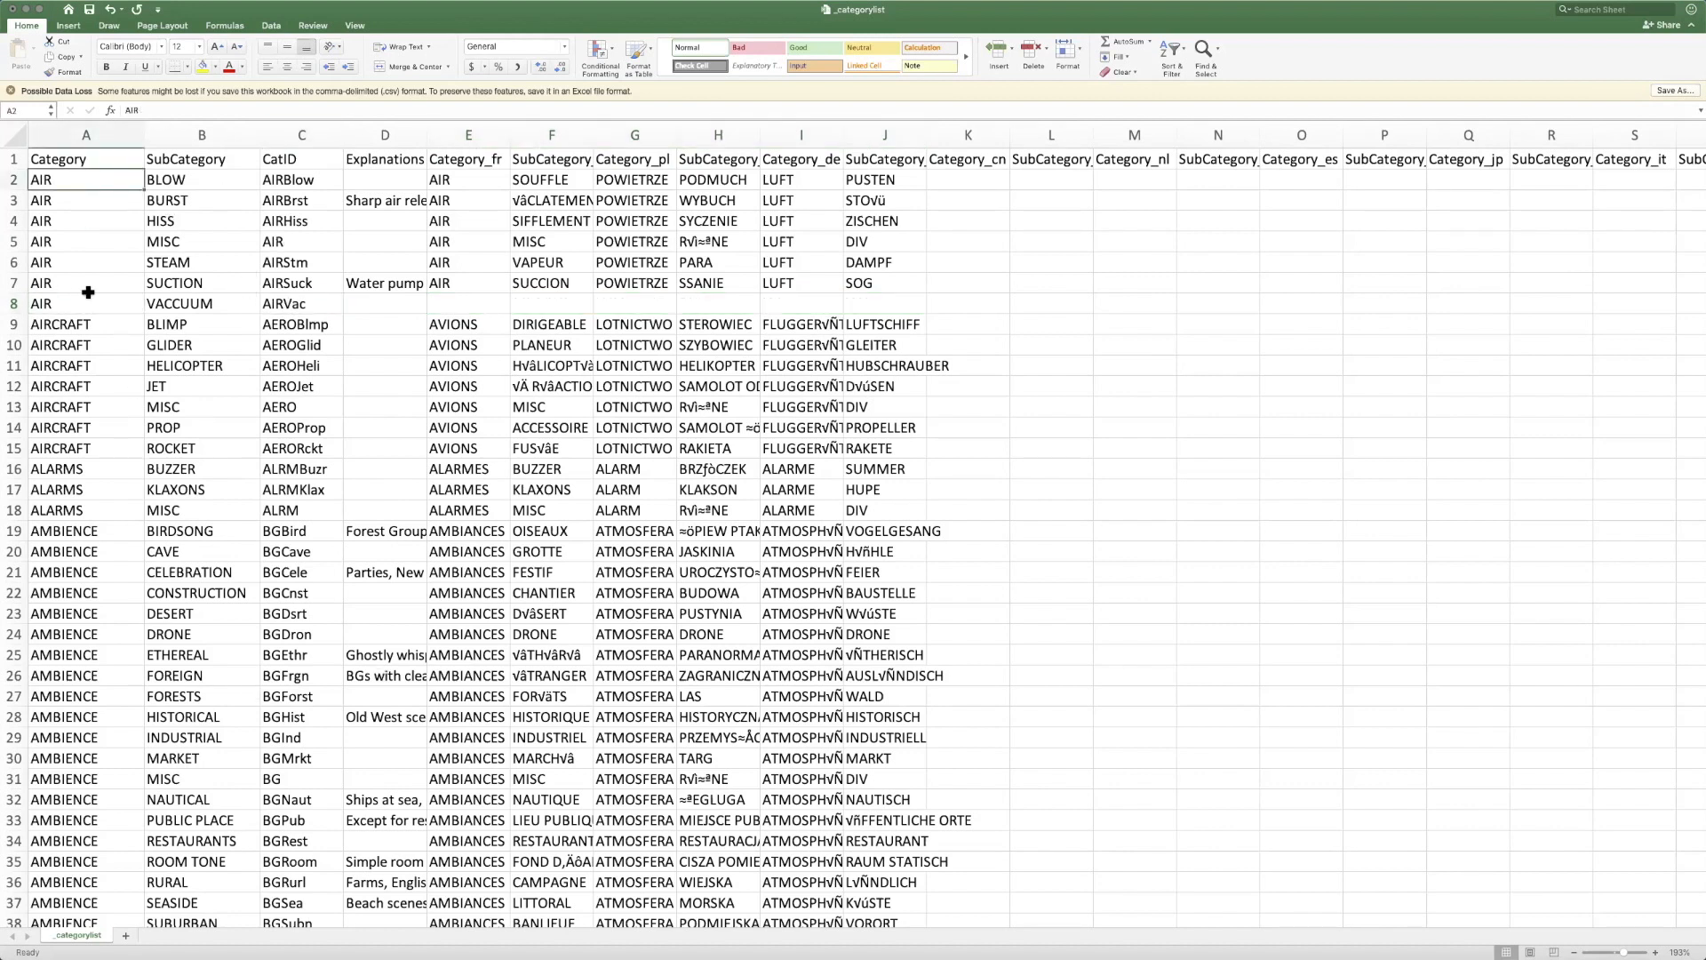
Look through the whole category list from the AIR rows down to the final SCENES entry
{"action": "key", "text": "Page_Down"}
{"action": "key", "text": "Page_Down"}
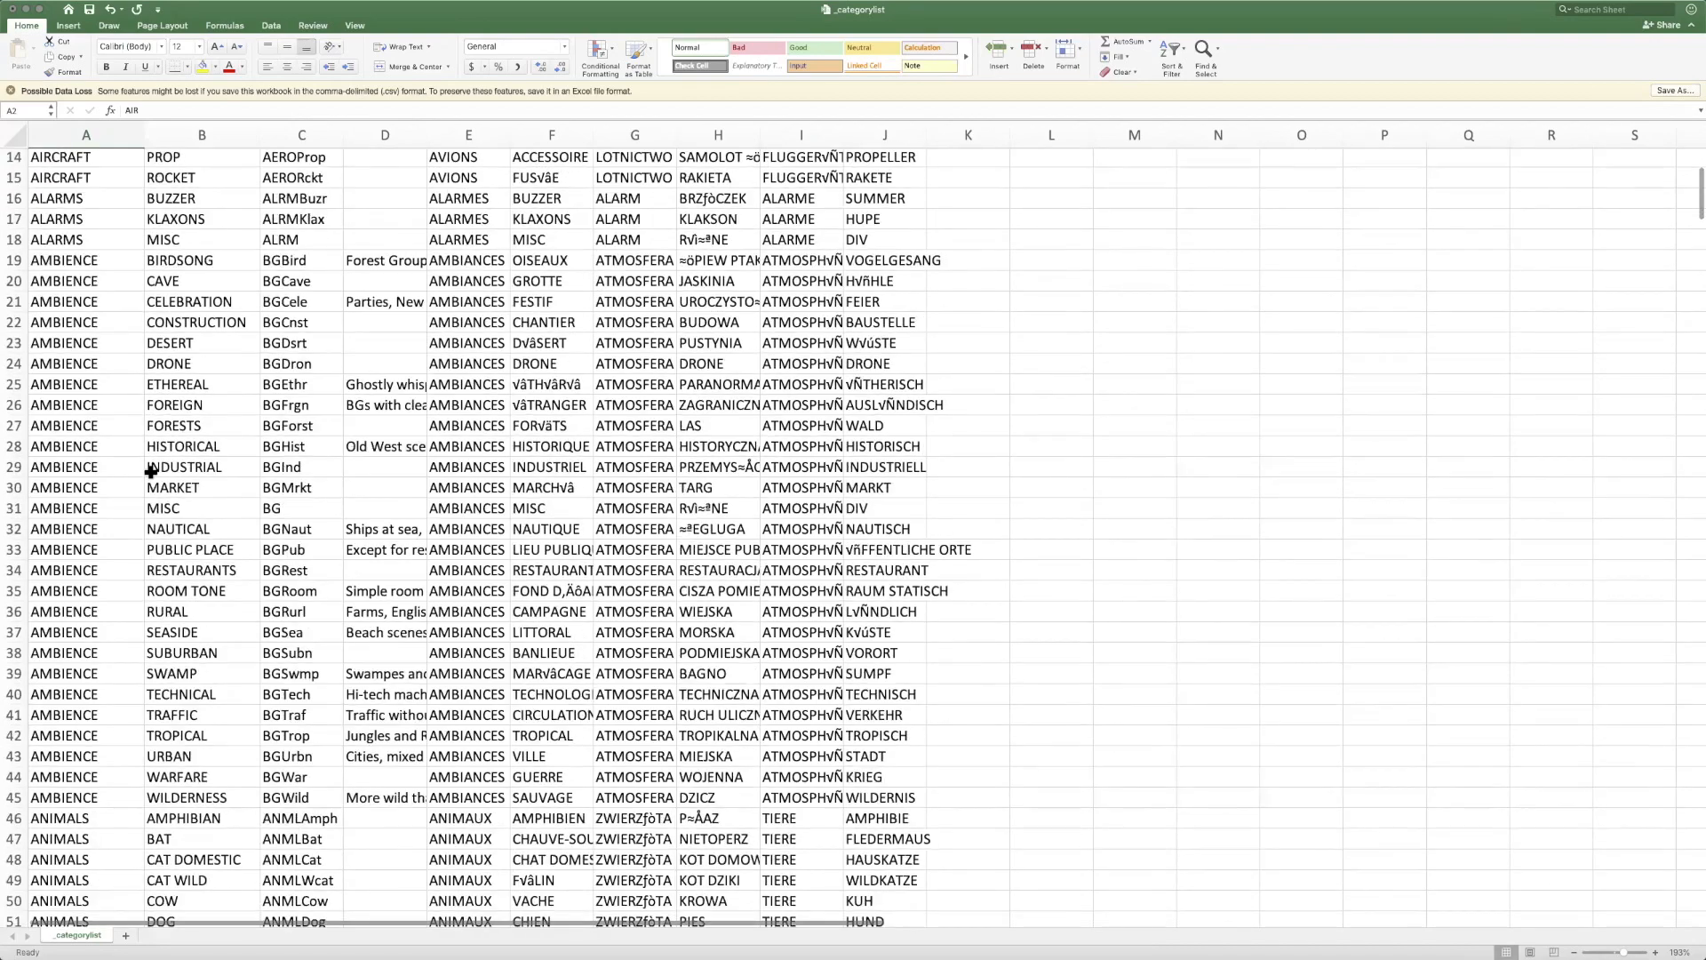
{"action": "key", "text": "Page_Down"}
{"action": "key", "text": "Page_Down"}
{"action": "key", "text": "Page_Down"}
{"action": "key", "text": "Page_Down"}
{"action": "key", "text": "Page_Down"}
{"action": "key", "text": "Page_Down"}
{"action": "key", "text": "Page_Down"}
{"action": "key", "text": "Page_Down"}
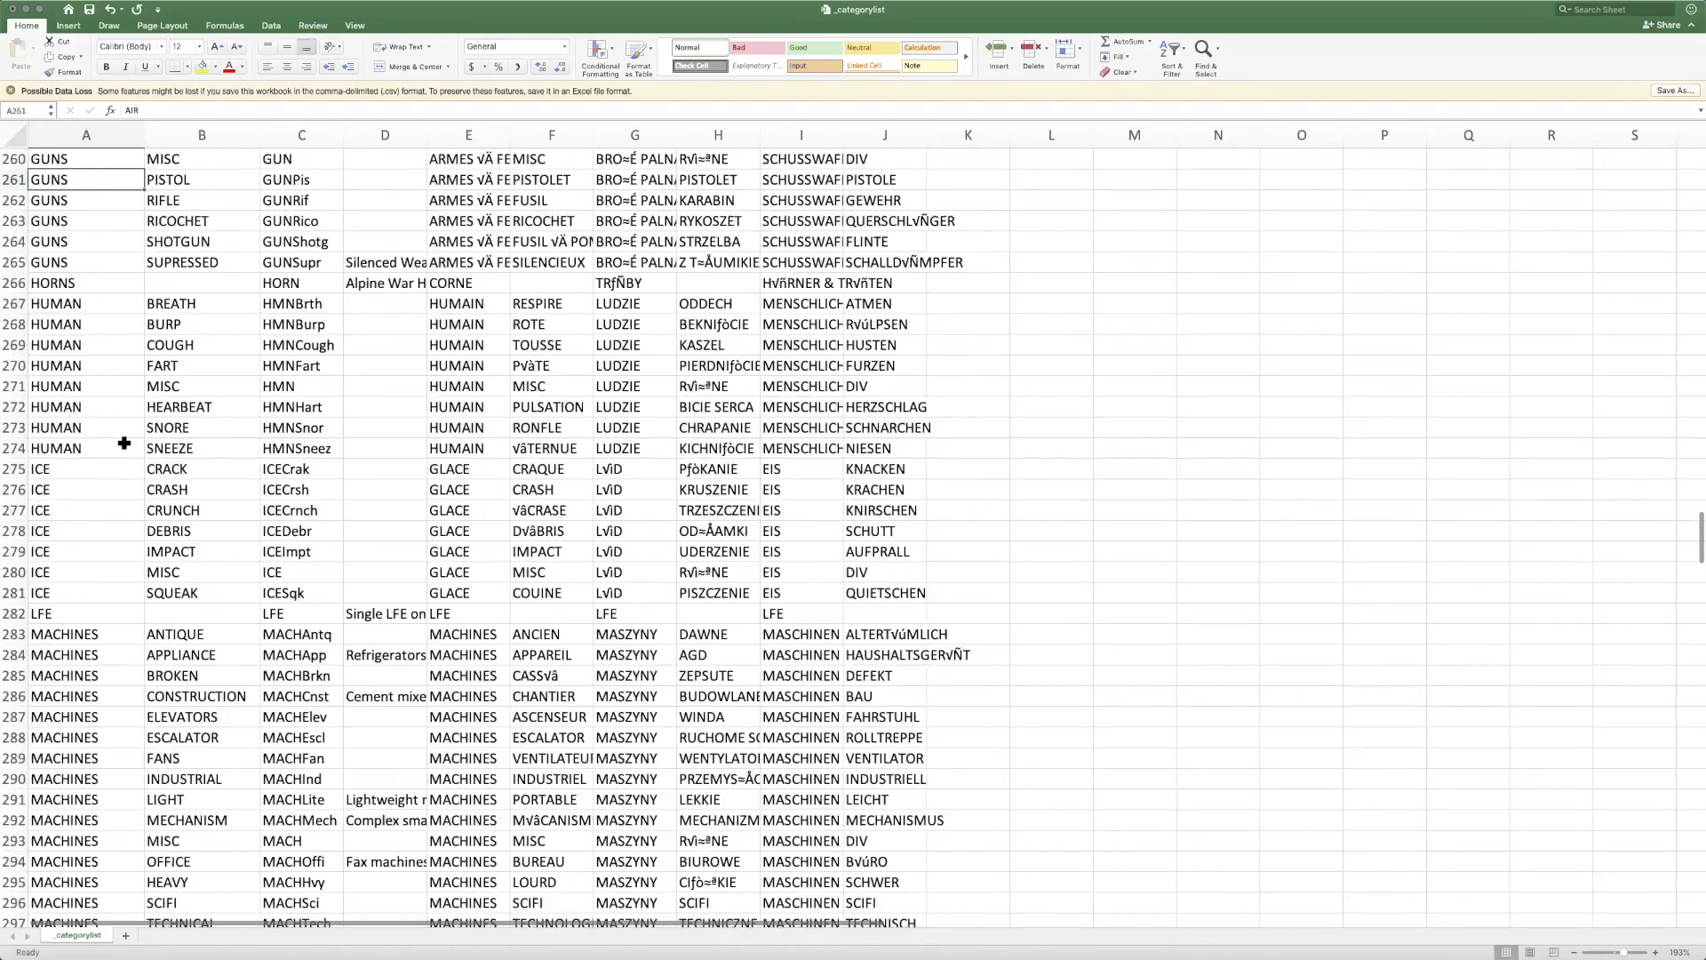
{"action": "key", "text": "Page_Down"}
{"action": "key", "text": "Page_Down"}
{"action": "key", "text": "Page_Down"}
{"action": "key", "text": "Page_Down"}
{"action": "key", "text": "Page_Down"}
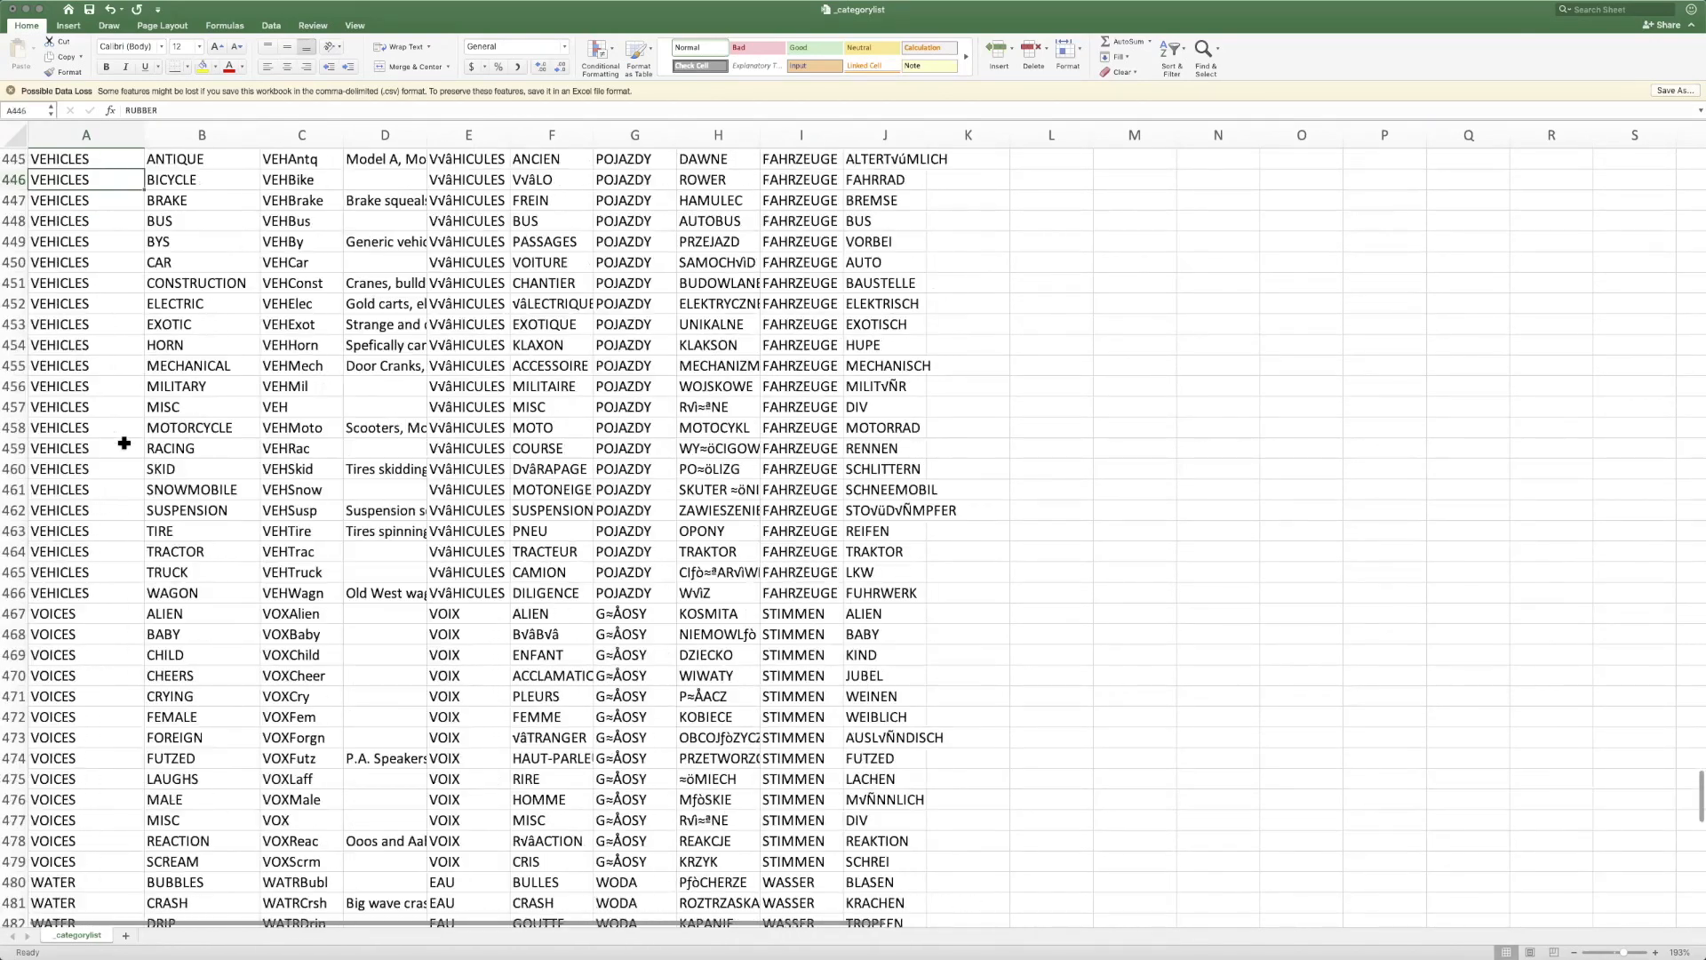
{"action": "scroll", "coordinate": [130, 429], "scroll_direction": "up", "scroll_amount": 15}
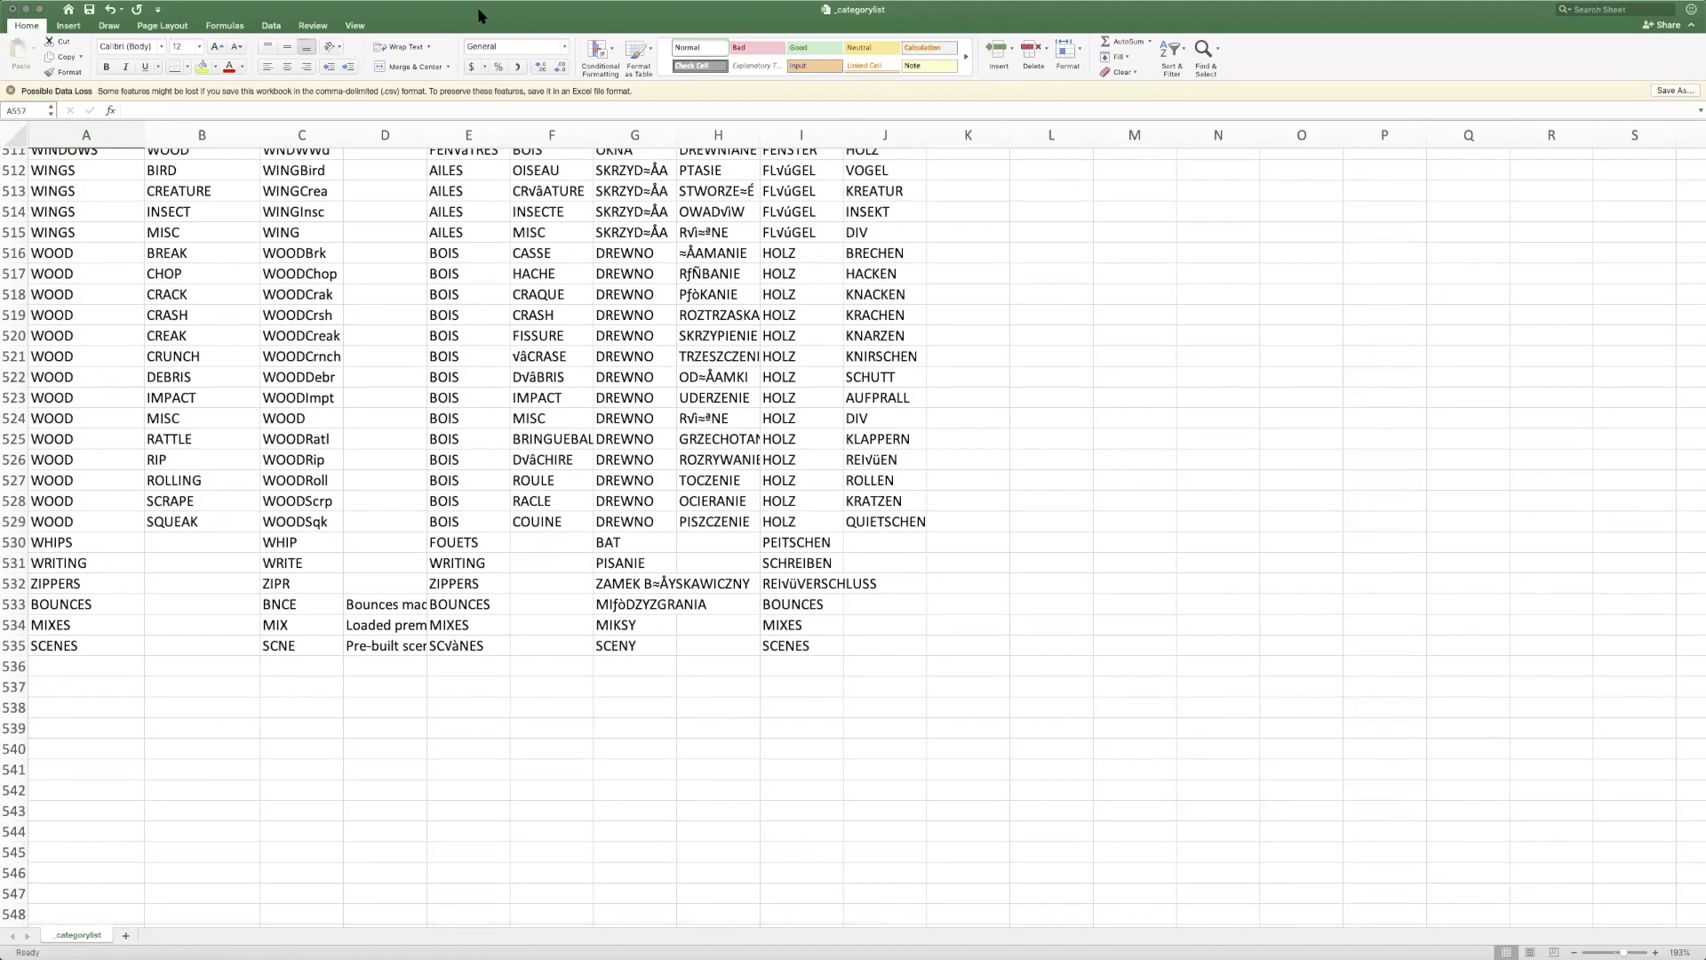
Close the _categorylist and Book1 workbooks without saving, moving the SoundminerV5 folder window aside in between
{"action": "key", "text": "super+w"}
{"action": "left_click", "coordinate": [808, 98]}
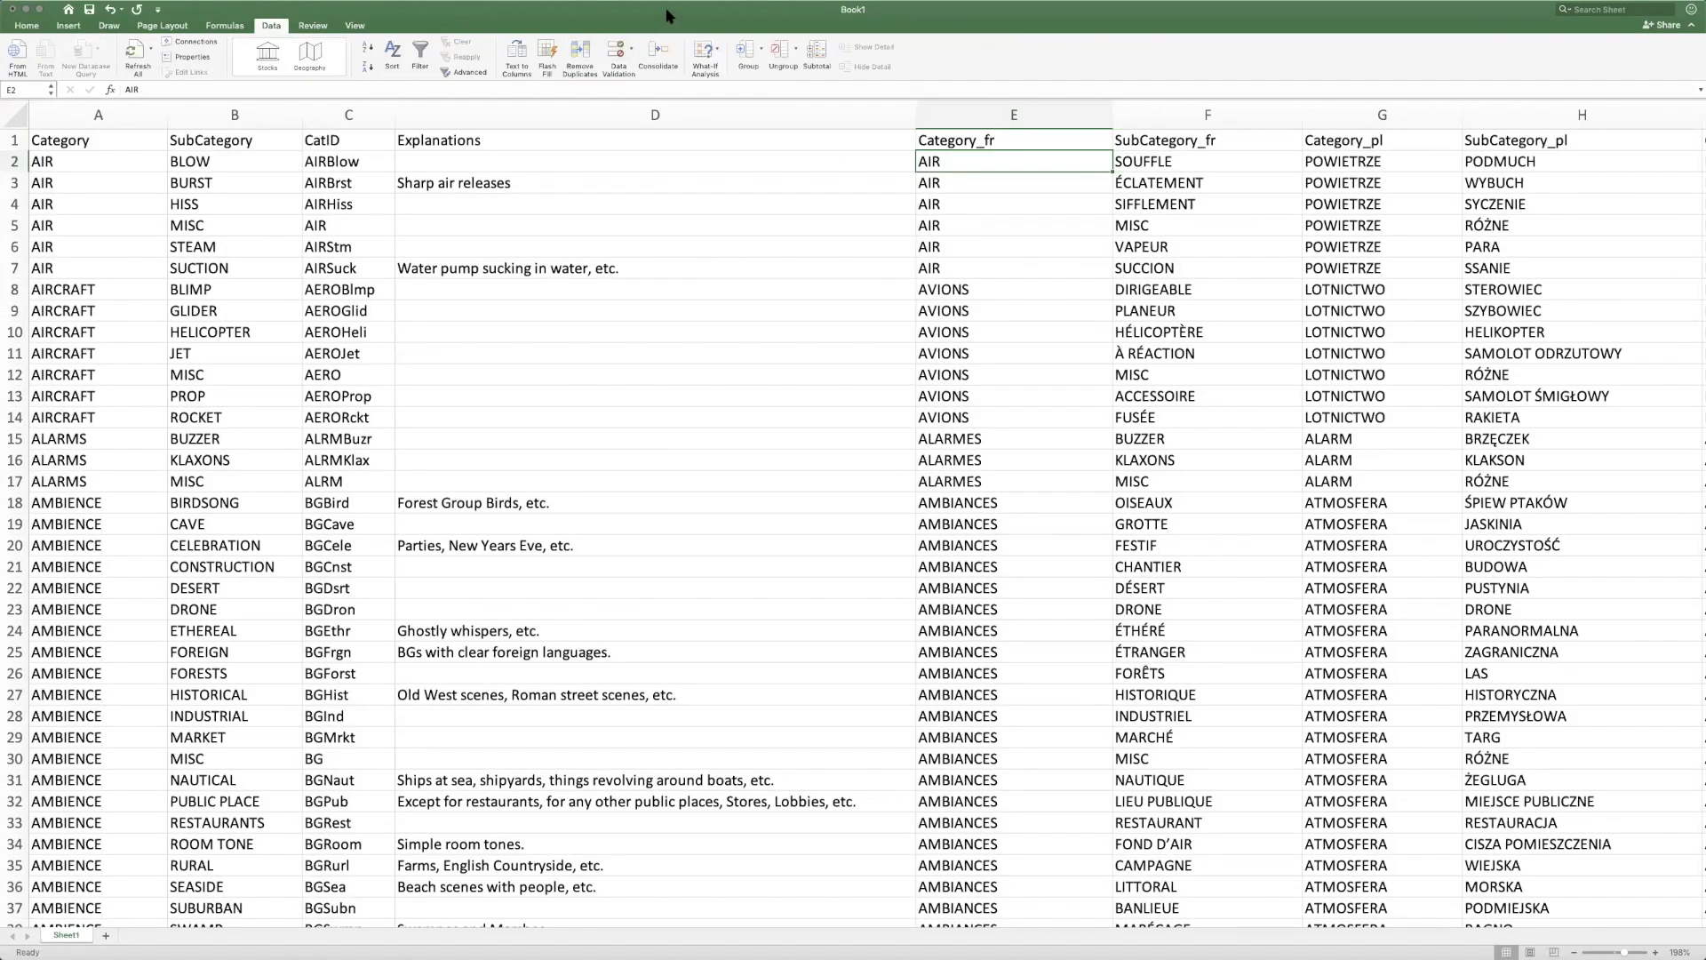
{"action": "left_click", "coordinate": [12, 9]}
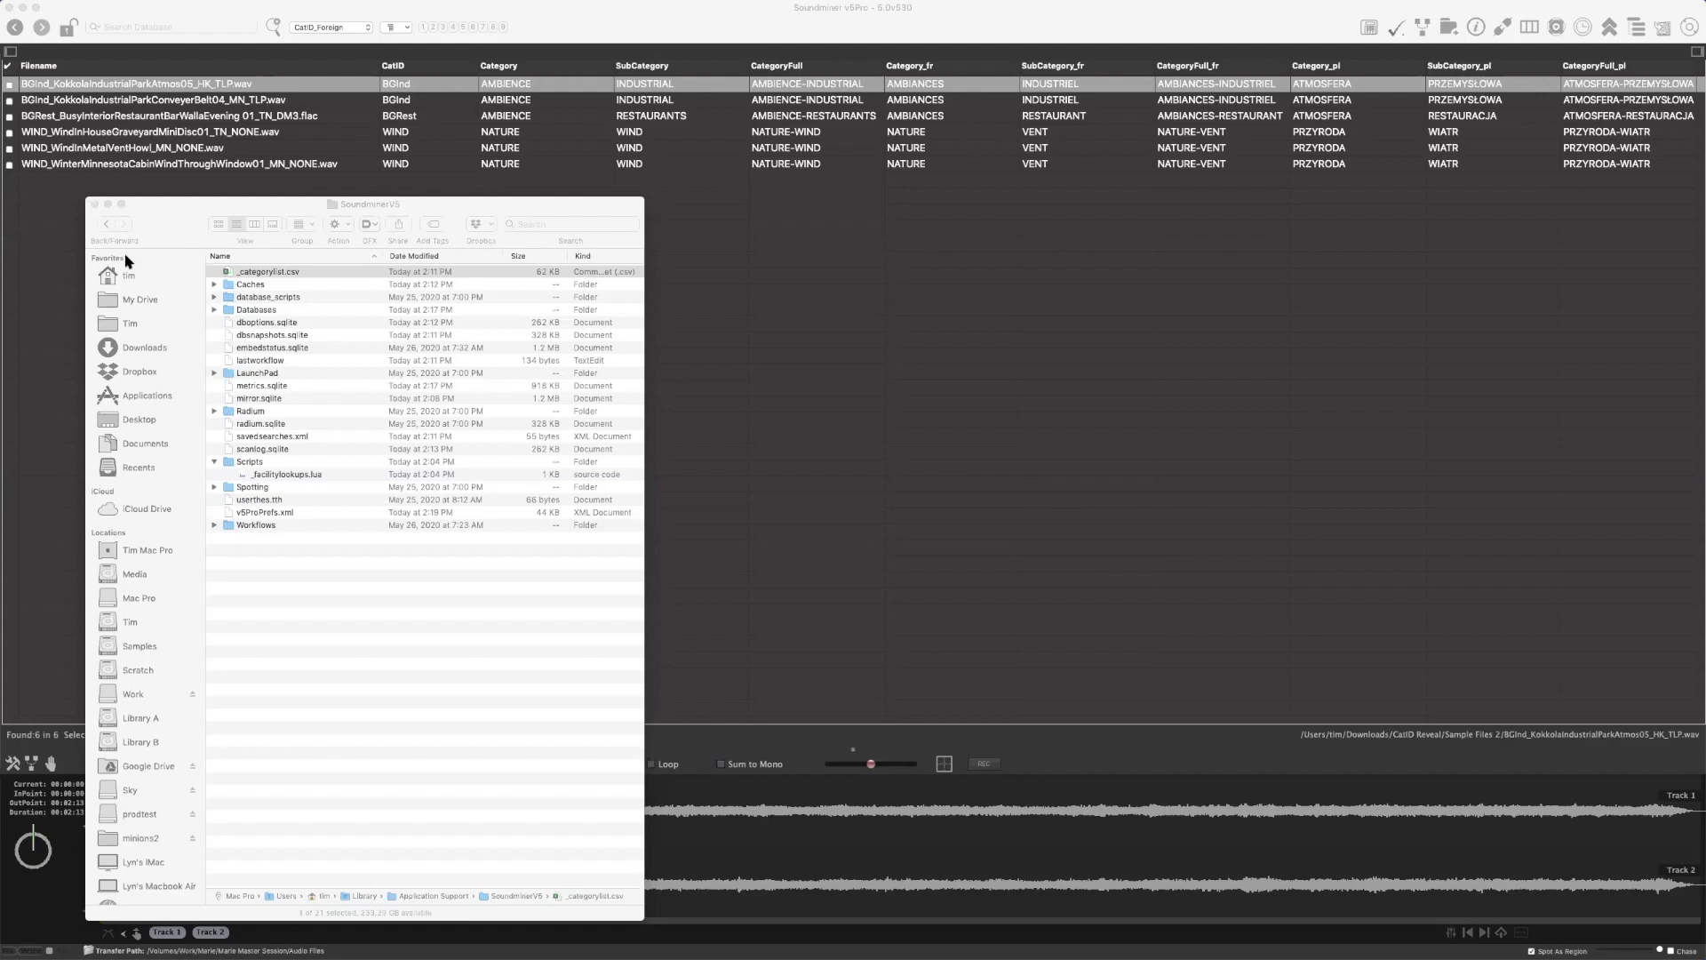
{"action": "left_click_drag", "start_coordinate": [168, 219], "coordinate": [144, 221]}
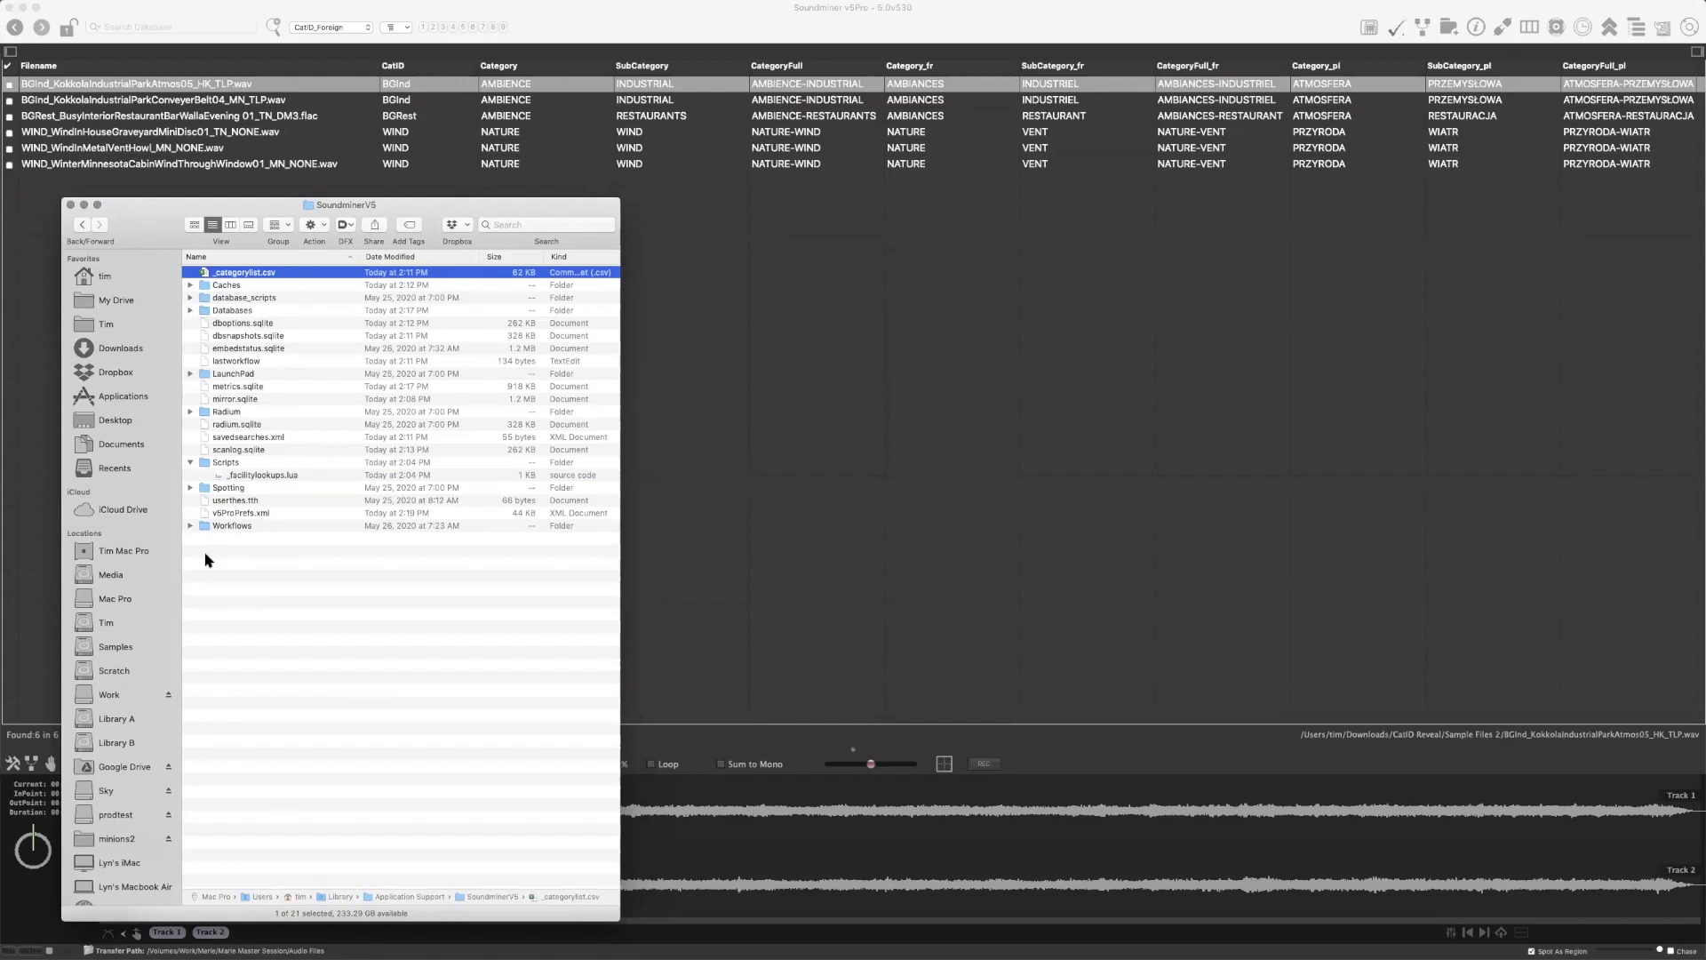
{"action": "left_click_drag", "start_coordinate": [178, 222], "coordinate": [0, 248]}
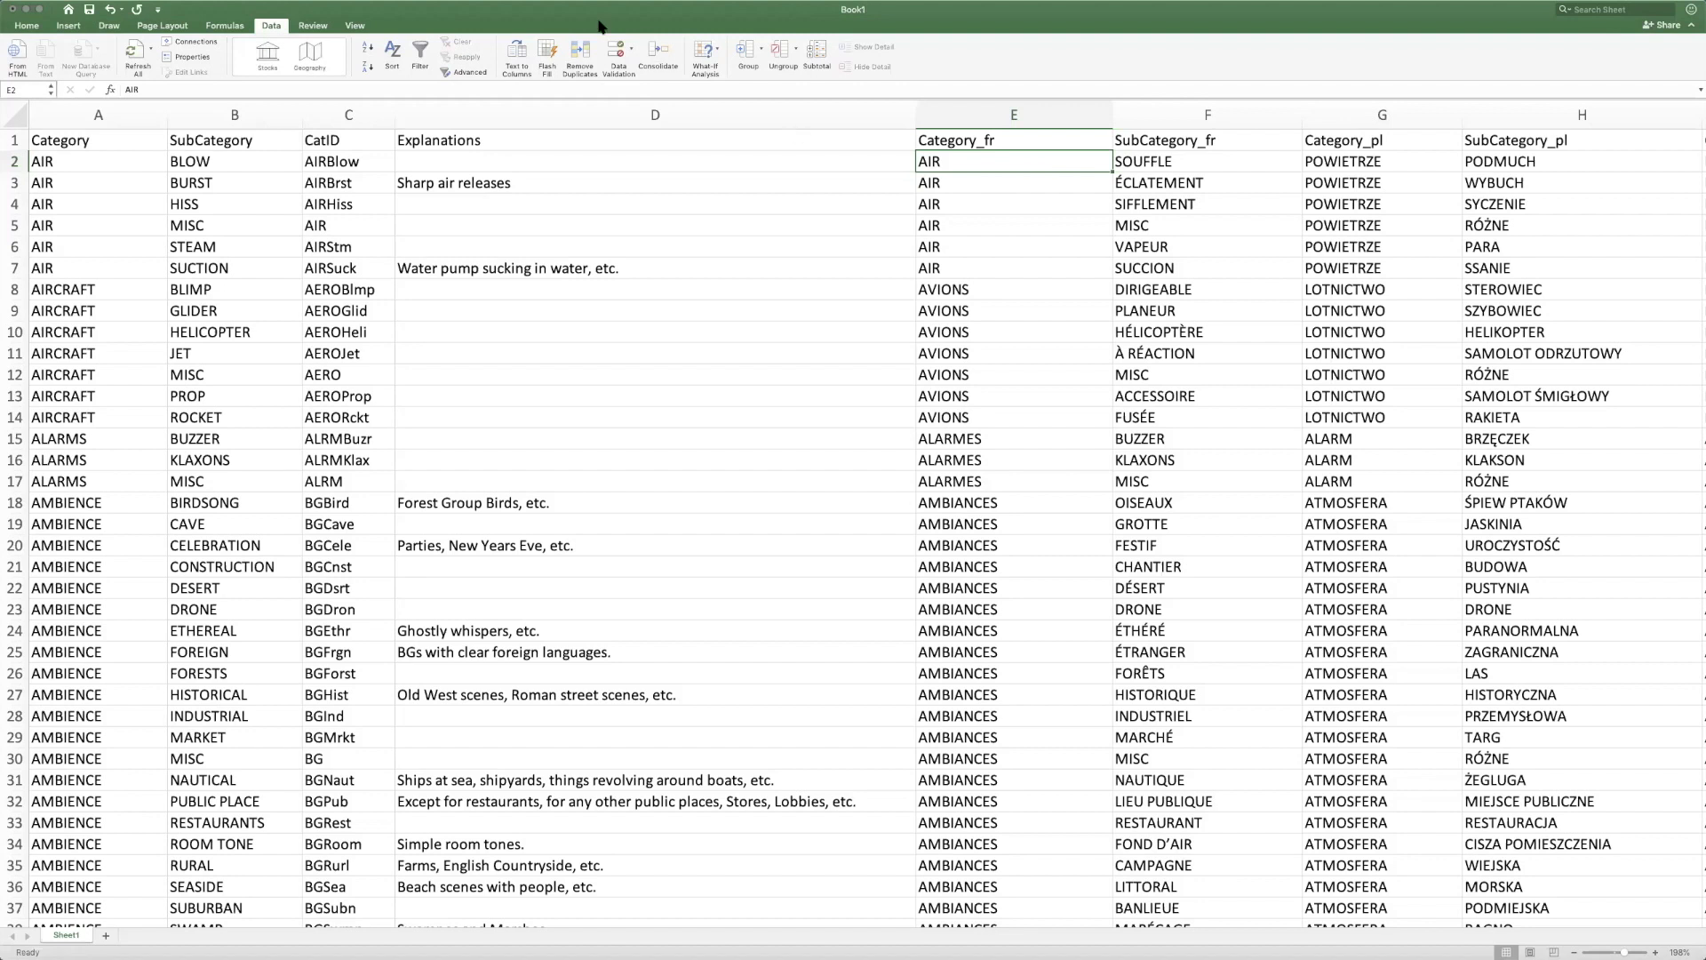
{"action": "left_click", "coordinate": [12, 9]}
{"action": "left_click", "coordinate": [808, 100]}
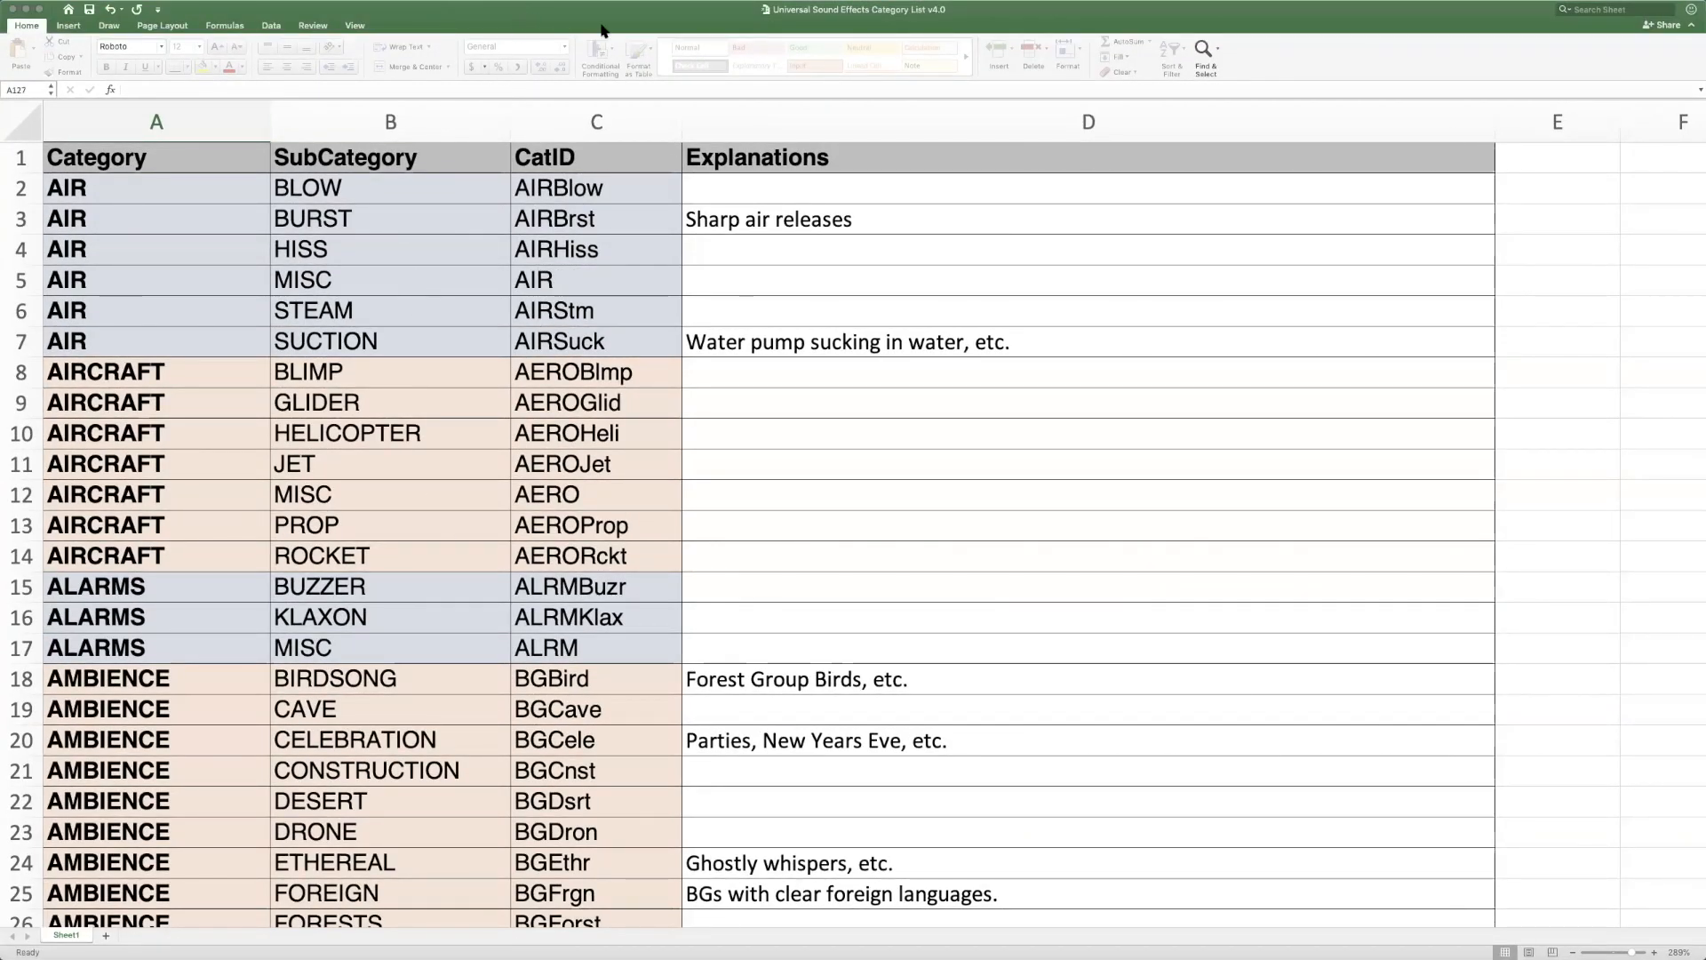
Look through the Universal Sound Effects Category List v4.0 to the ANIMALS rows and select the ANIMALS AMPHIBIAN entry with its CatID
{"action": "scroll", "coordinate": [378, 301], "scroll_direction": "down", "scroll_amount": 1}
{"action": "scroll", "coordinate": [379, 301], "scroll_direction": "down", "scroll_amount": 5}
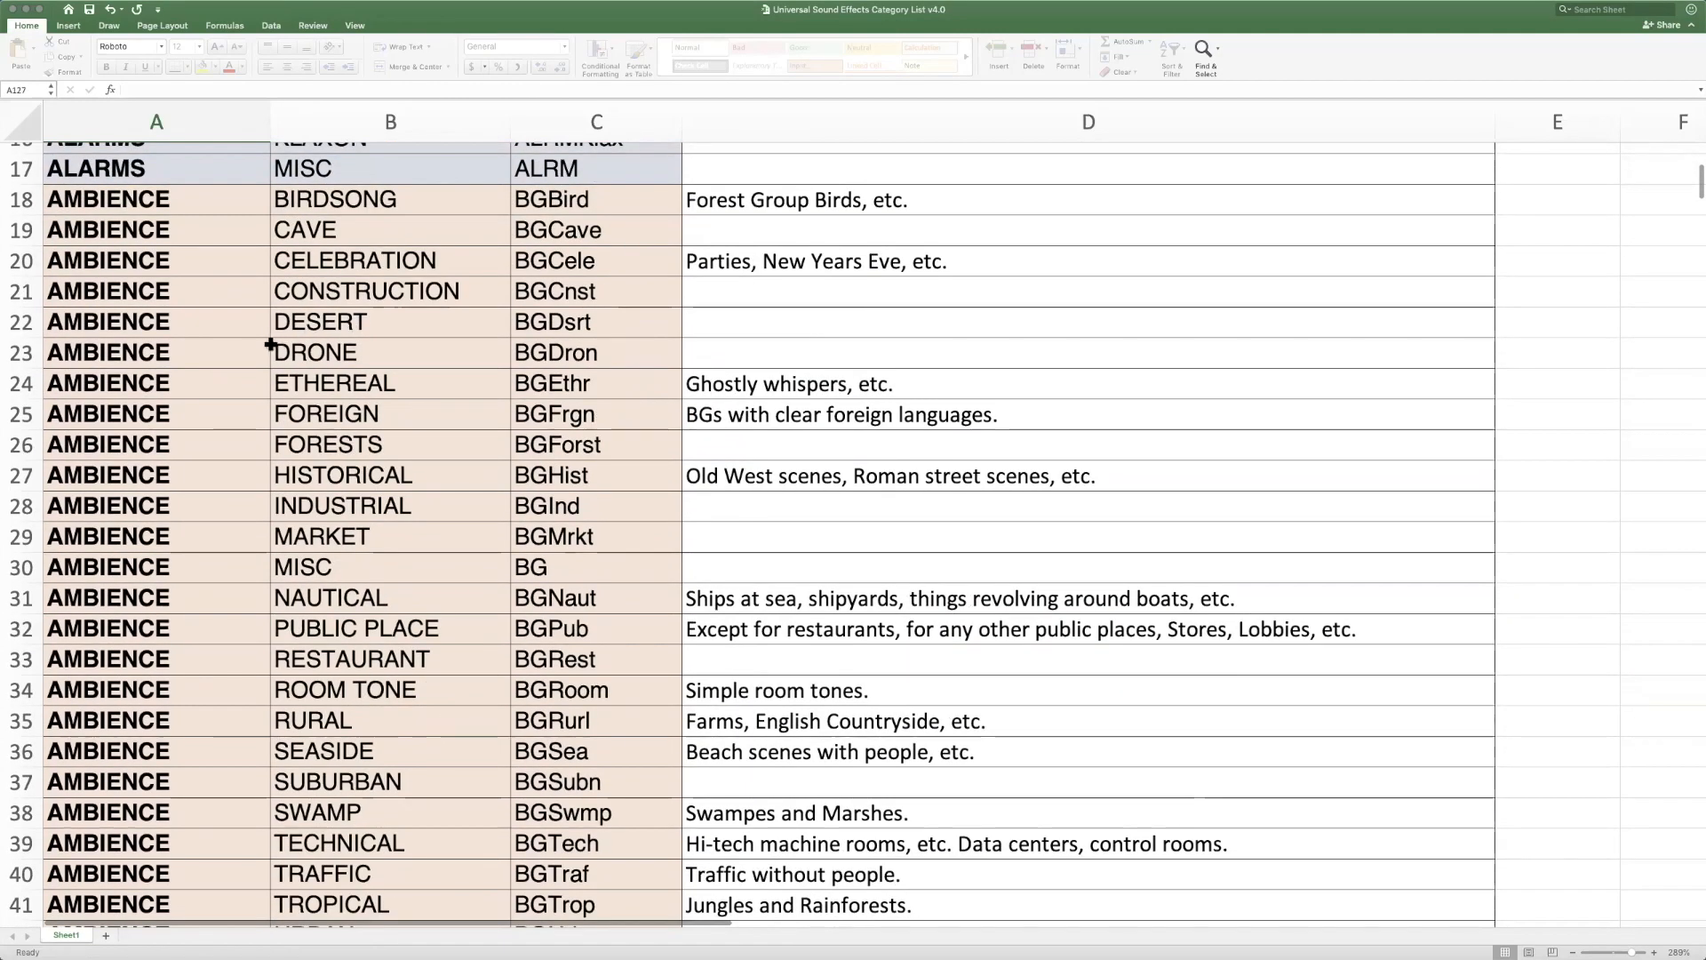
{"action": "scroll", "coordinate": [269, 346], "scroll_direction": "down", "scroll_amount": 3}
{"action": "scroll", "coordinate": [269, 347], "scroll_direction": "down", "scroll_amount": 3}
{"action": "left_click_drag", "start_coordinate": [99, 487], "coordinate": [610, 468]}
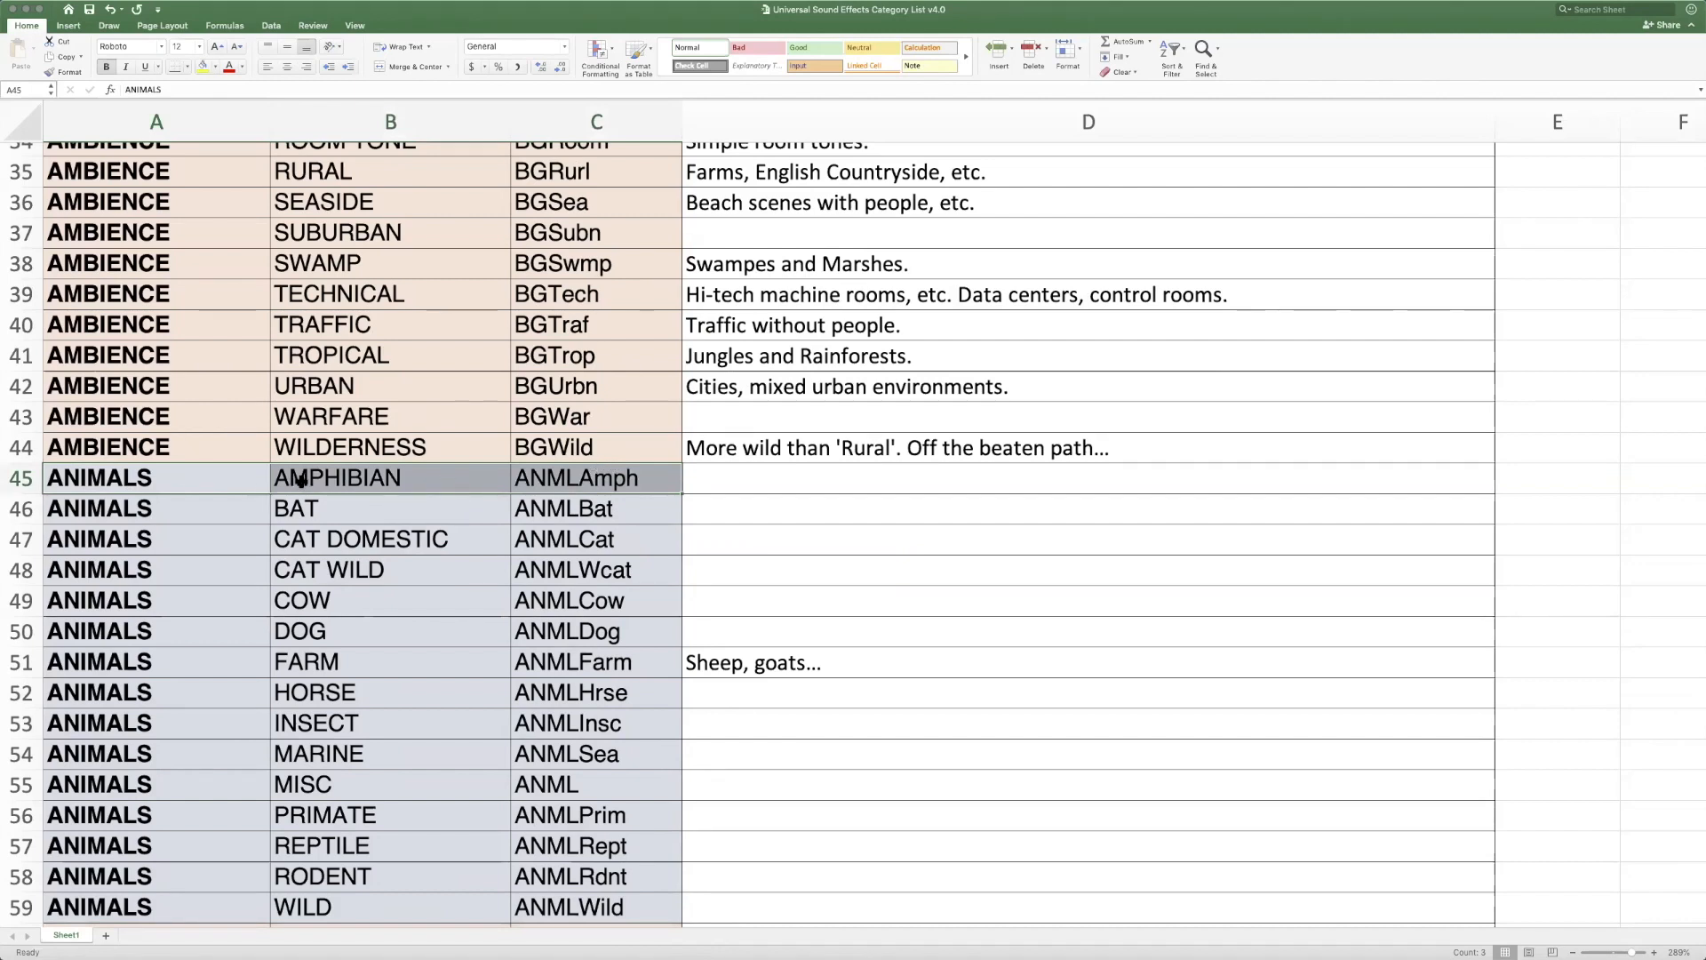
Examine the Category, SubCategory and CatID columns and their headers at the start of the sheet
{"action": "left_click_drag", "start_coordinate": [200, 125], "coordinate": [569, 129]}
{"action": "scroll", "coordinate": [463, 258], "scroll_direction": "up", "scroll_amount": 10}
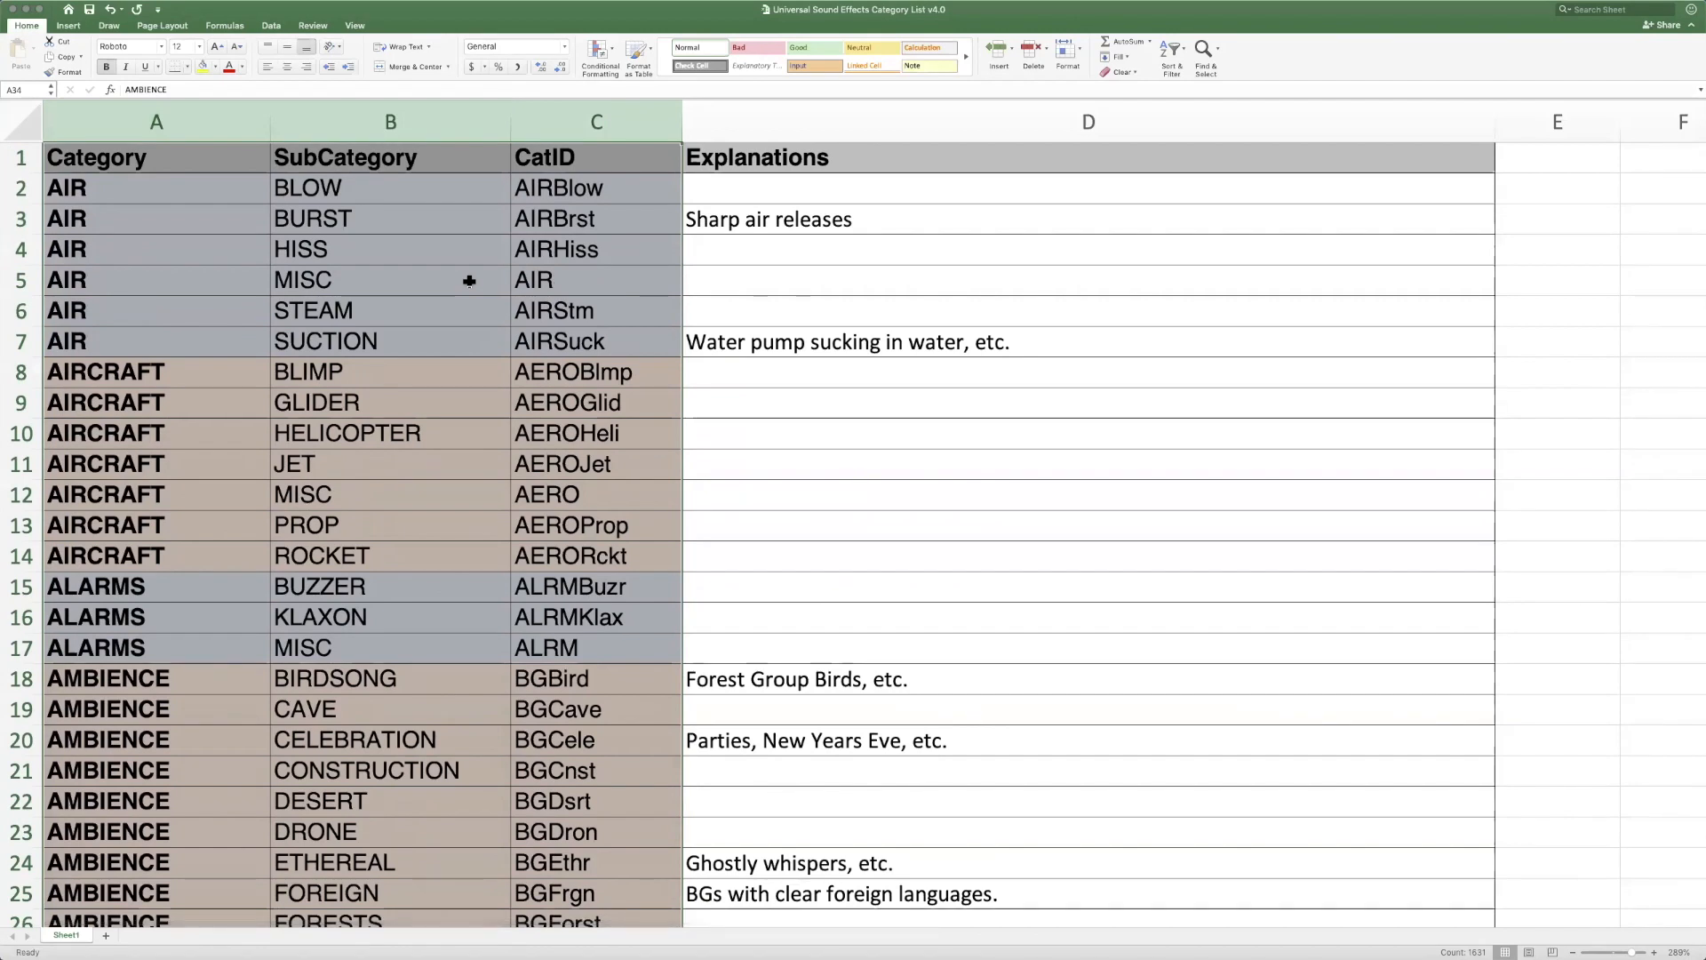
{"action": "left_click", "coordinate": [121, 169]}
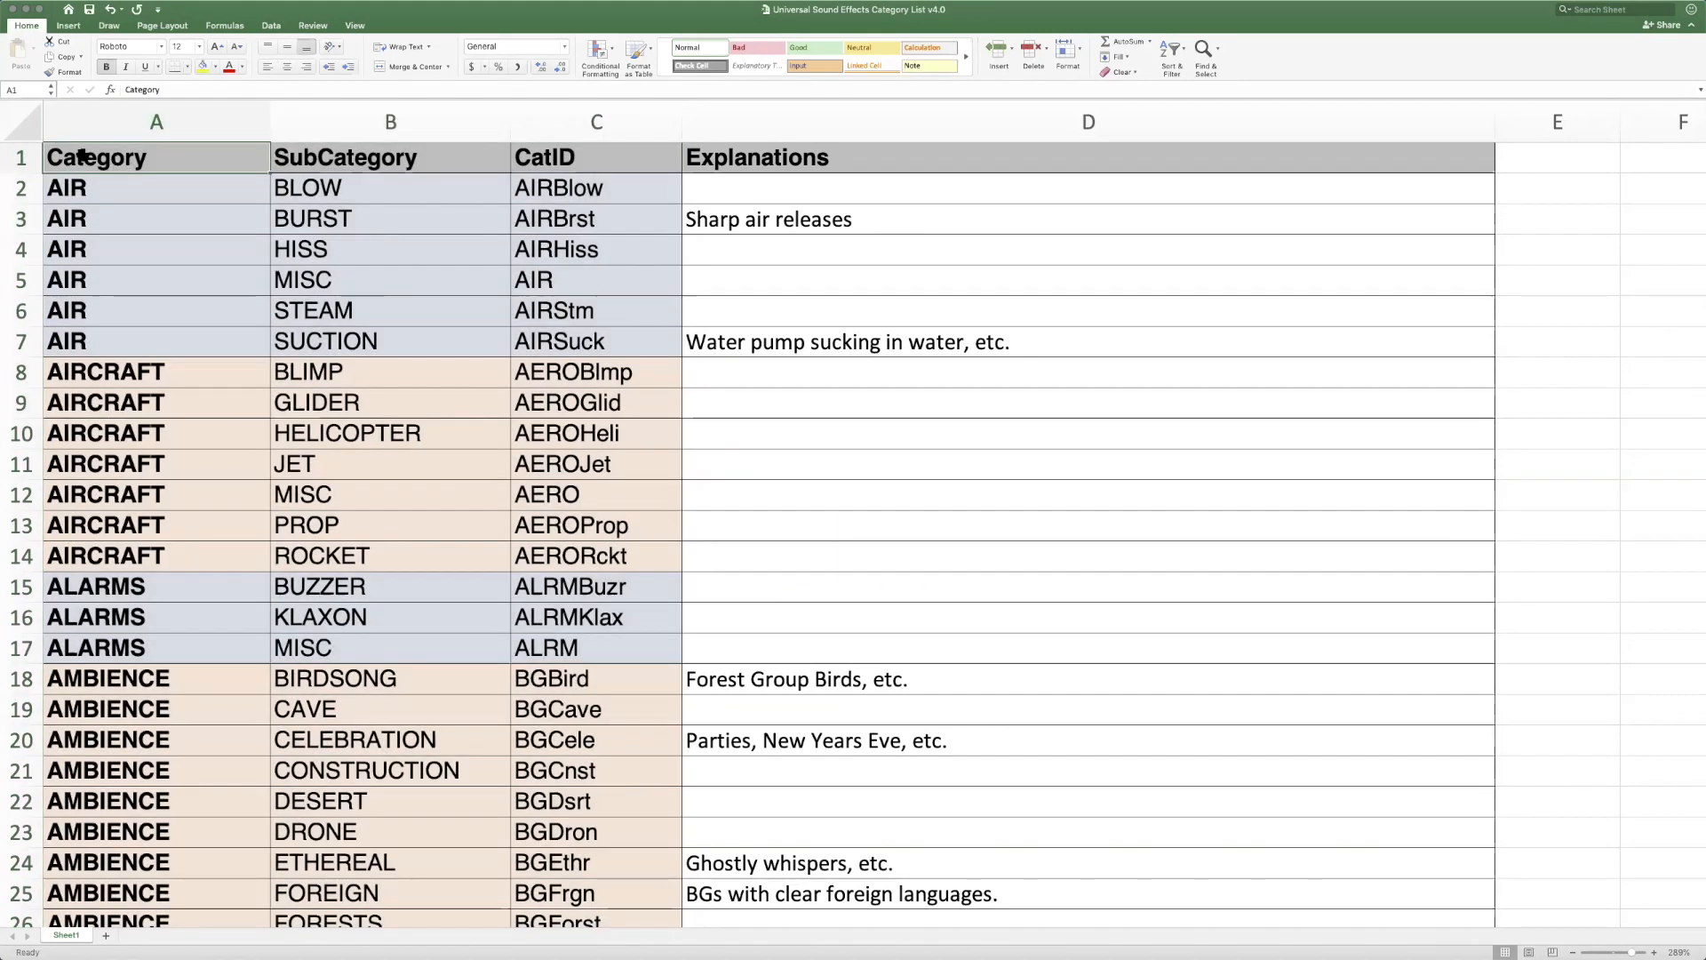
{"action": "left_click", "coordinate": [478, 152]}
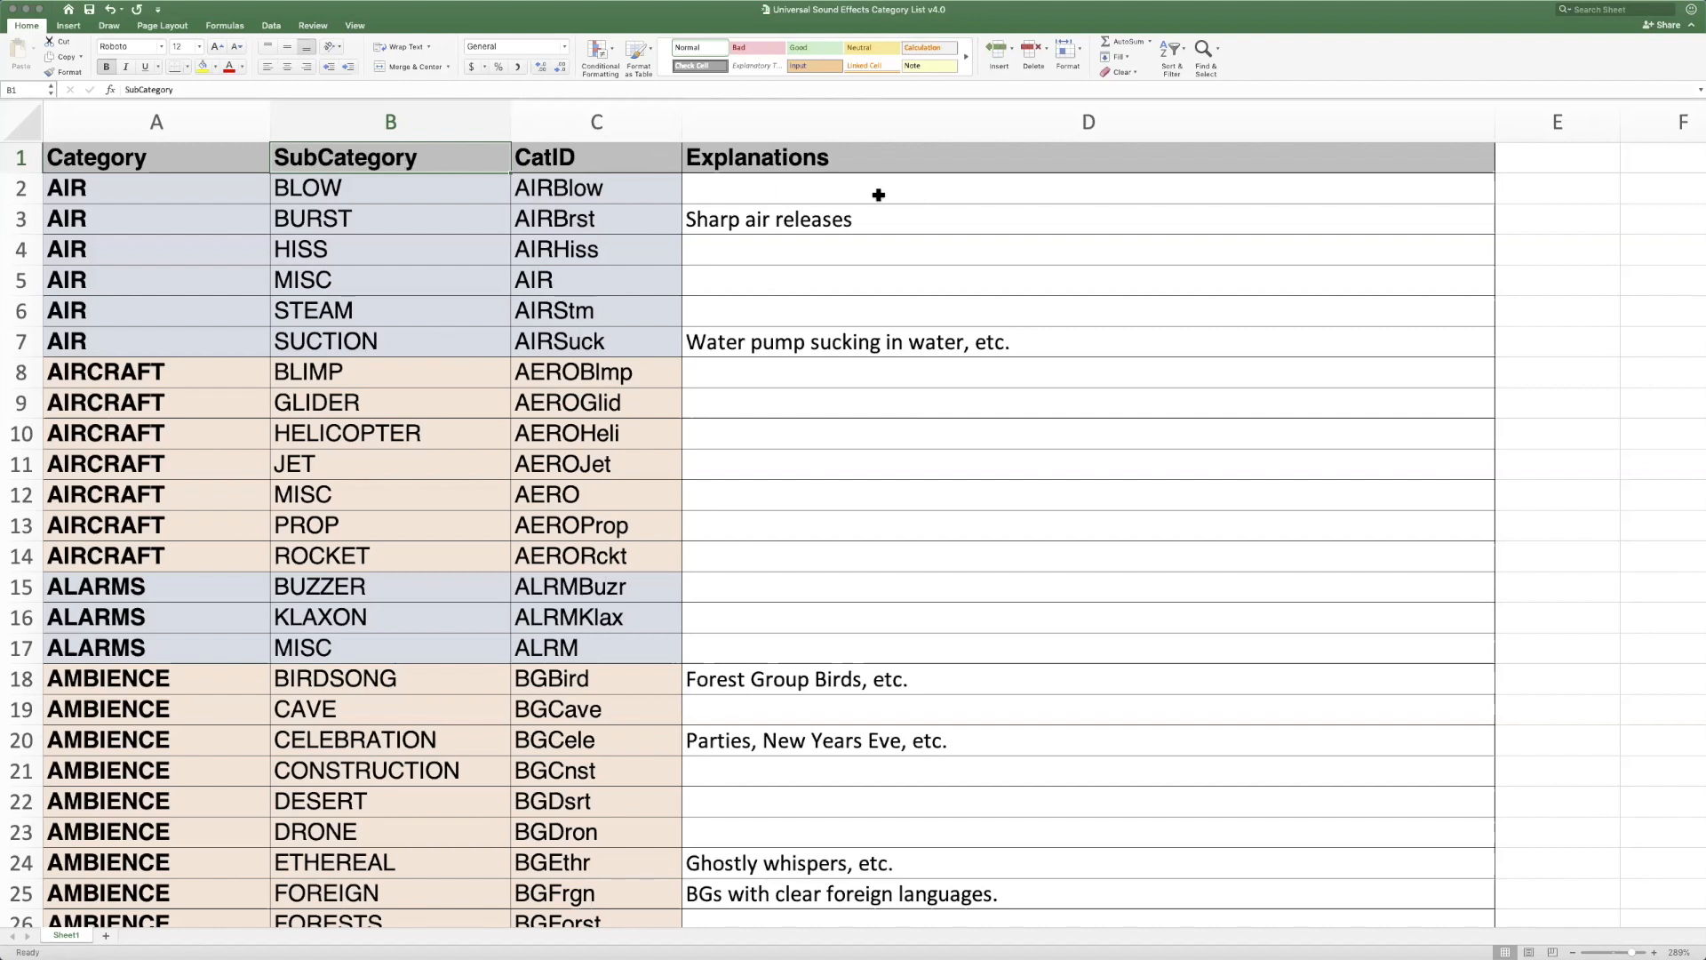
{"action": "scroll", "coordinate": [470, 196], "scroll_direction": "right", "scroll_amount": 1}
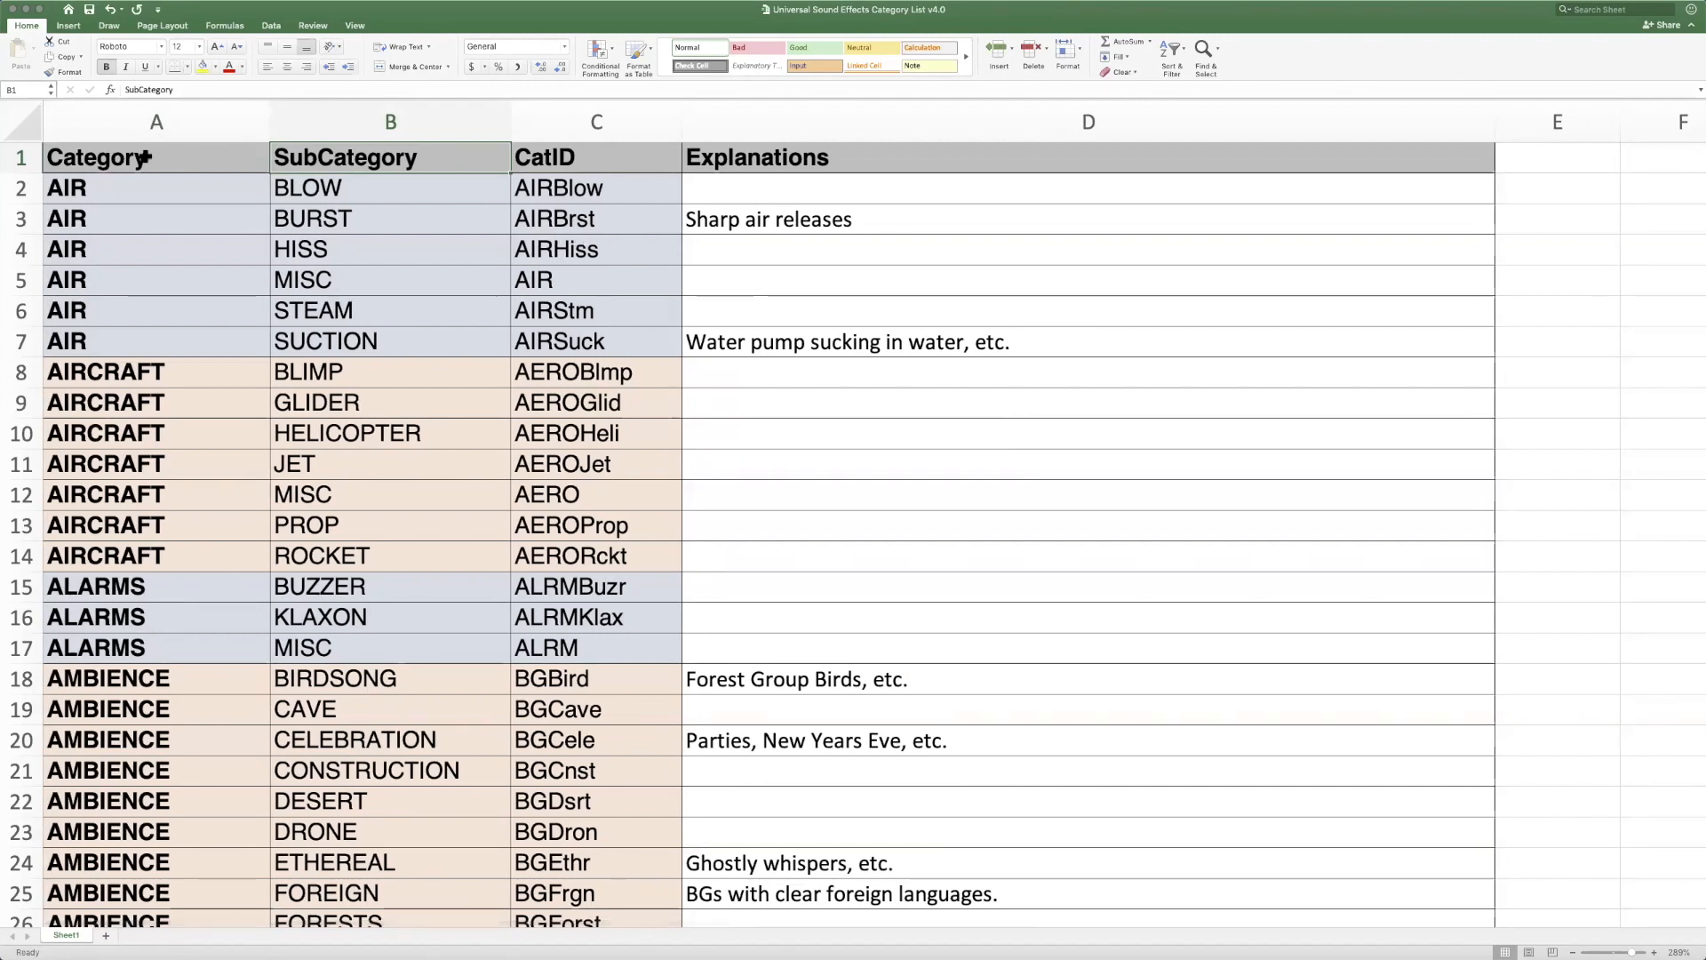
{"action": "left_click", "coordinate": [255, 121]}
{"action": "left_click", "coordinate": [576, 121], "text": "shift"}
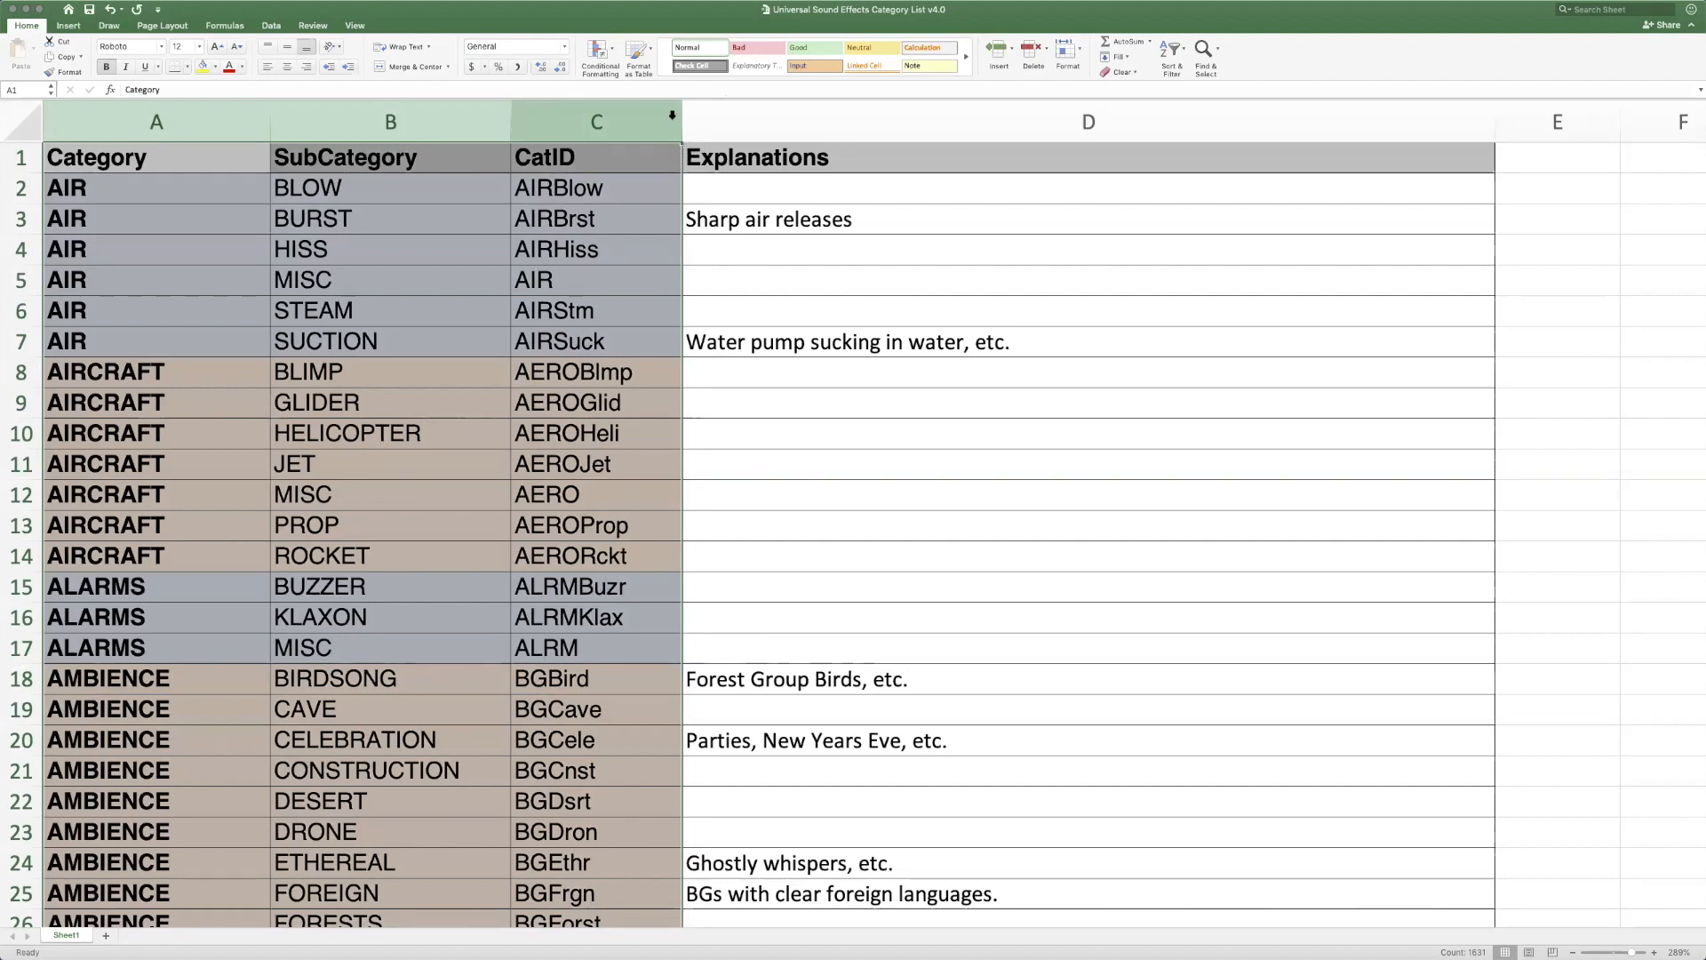
{"action": "left_click", "coordinate": [673, 130]}
{"action": "left_click", "coordinate": [187, 370]}
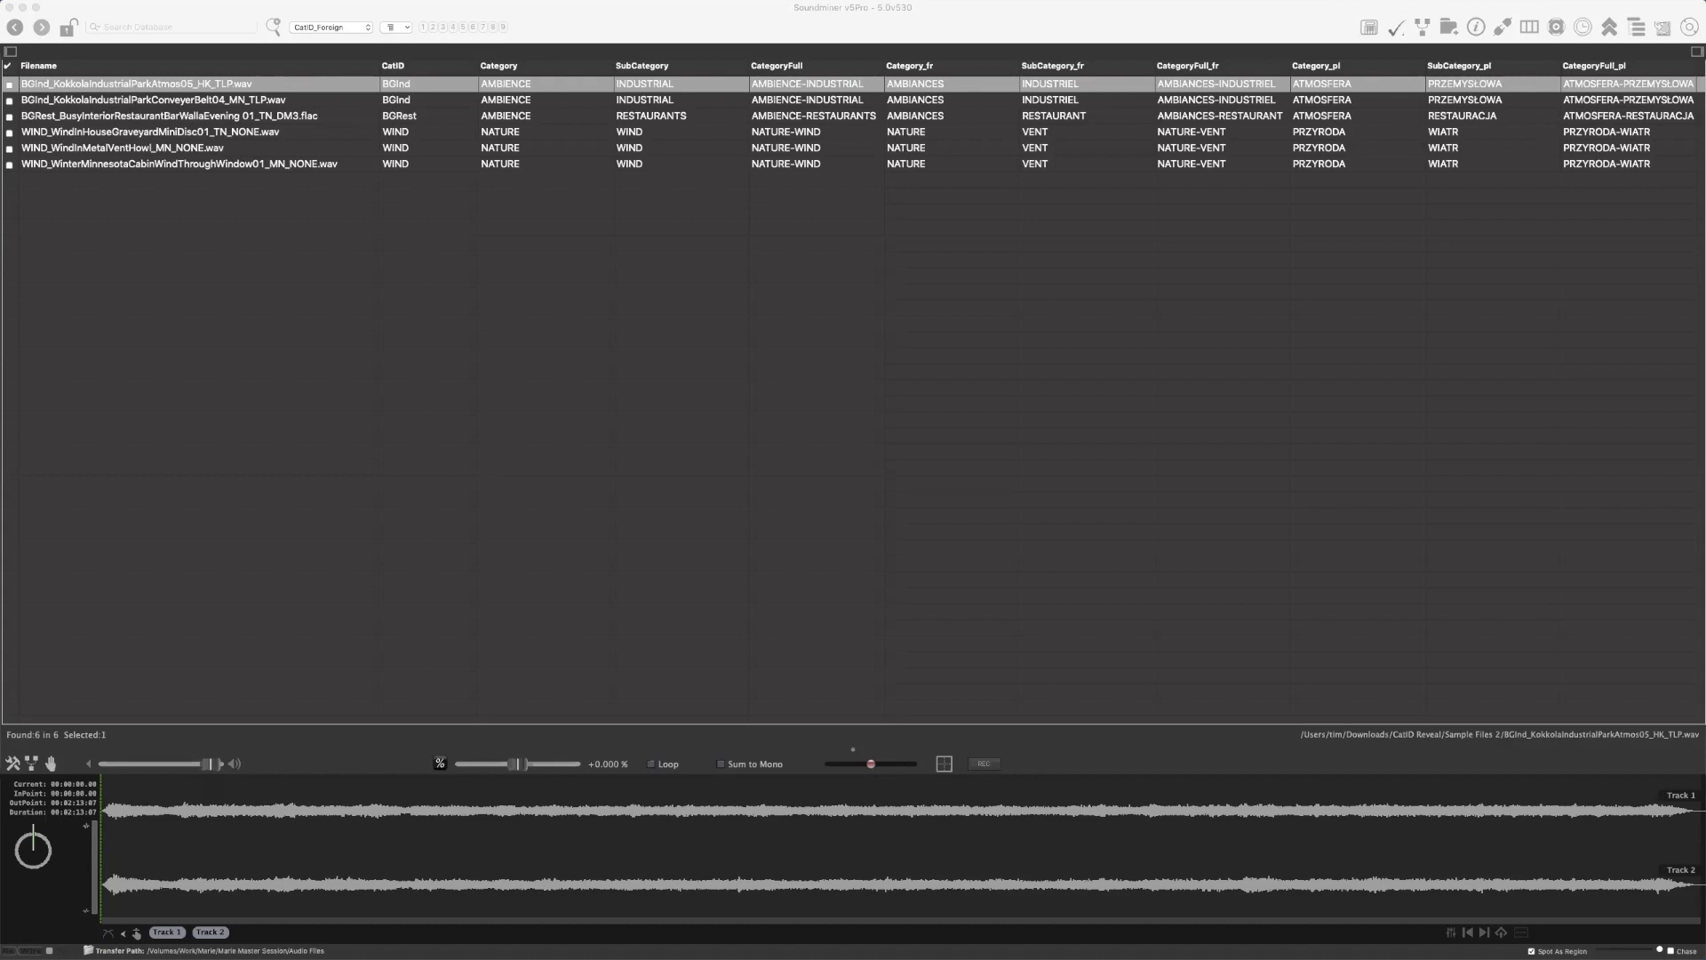
Switch back to Finder, bring the SoundminerV5 folder window into full view, and select _facilitylookups.lua in the Scripts folder
{"action": "left_click_drag", "start_coordinate": [0, 266], "coordinate": [250, 68]}
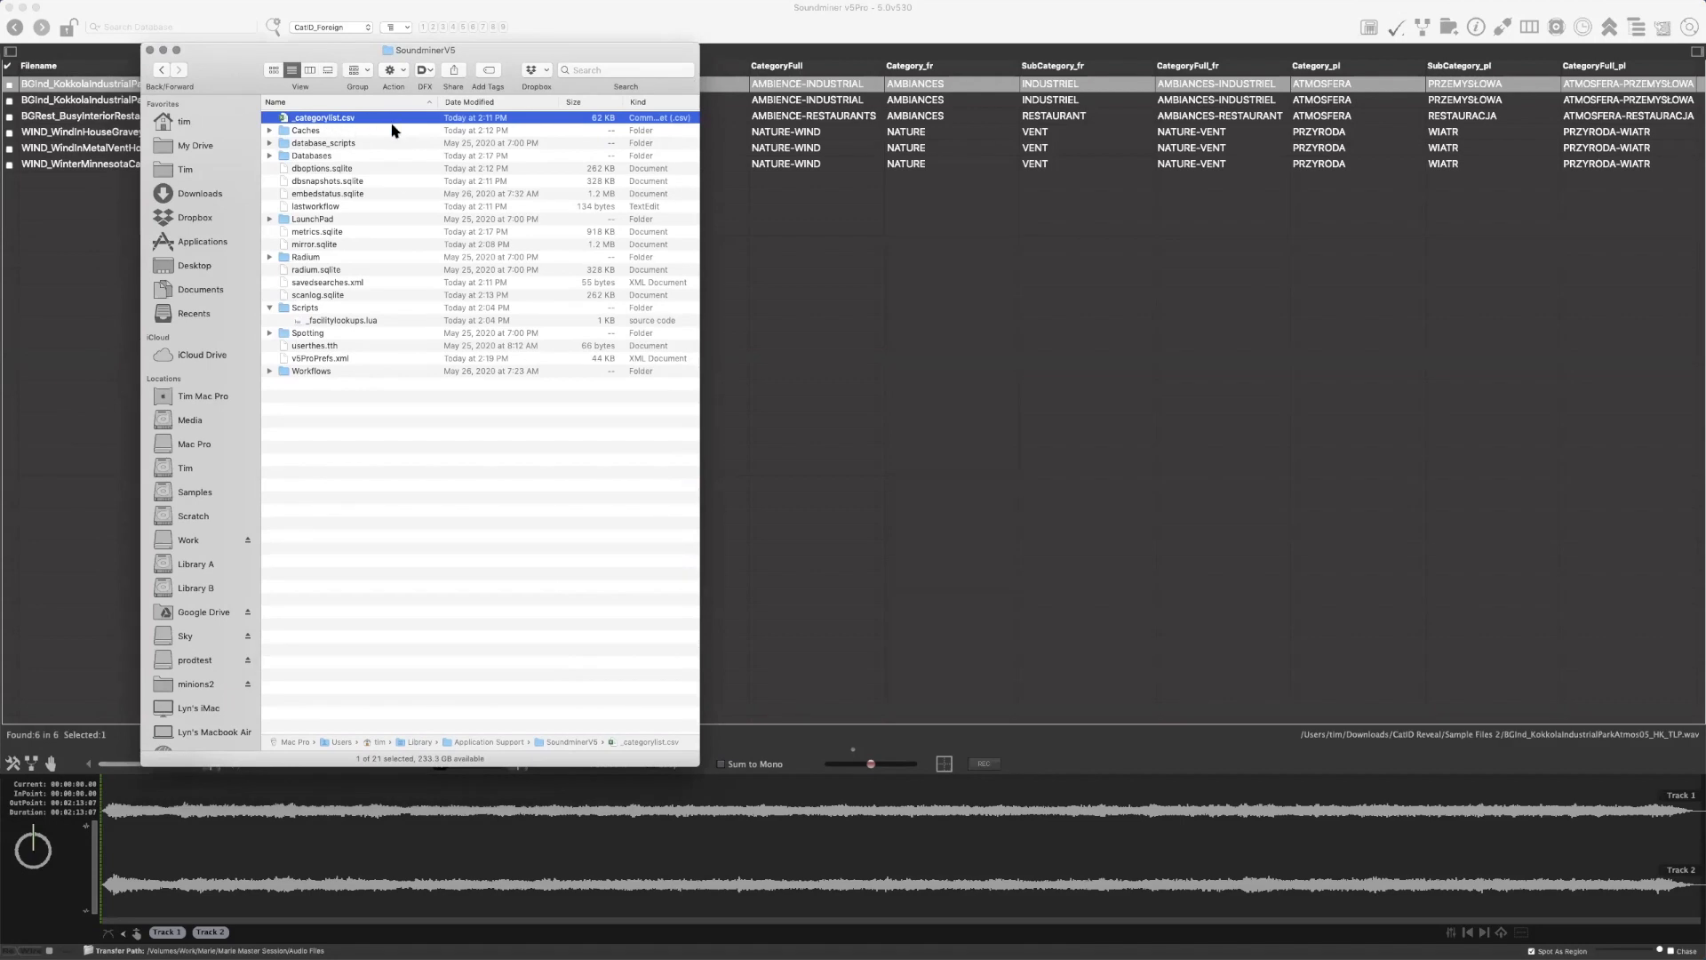
{"action": "left_click", "coordinate": [387, 322]}
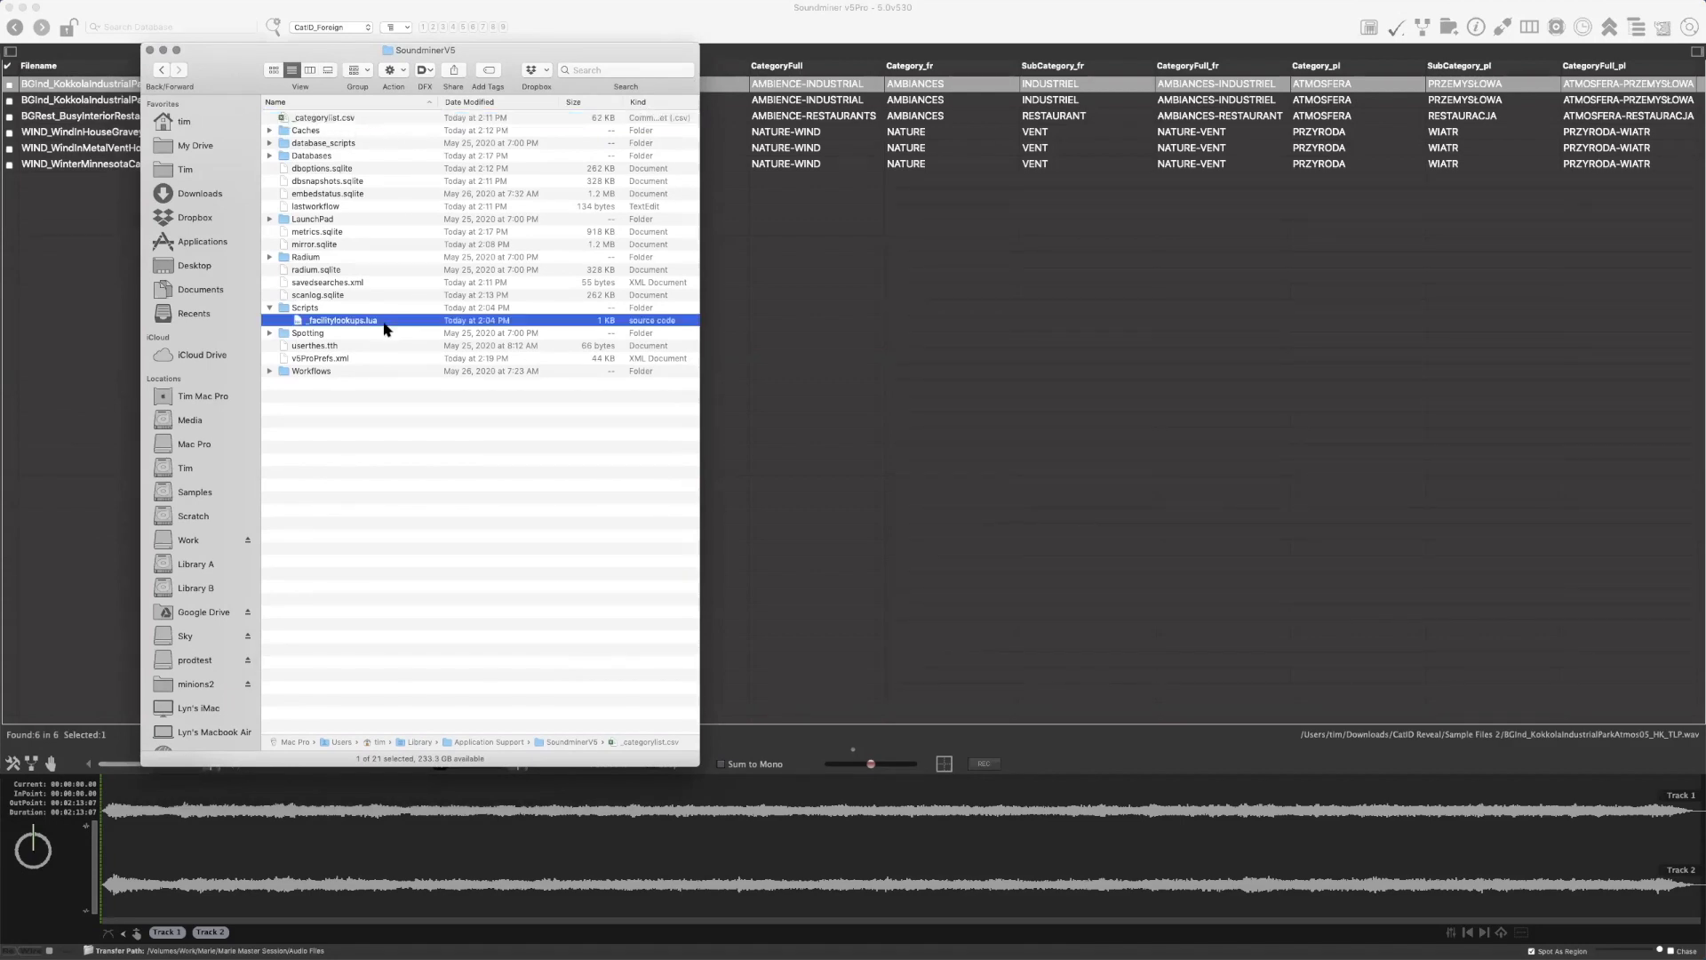
Locate _categorylist.csv and v5ProPrefs.xml in the SoundminerV5 folder, then clear the selection and shift the folder window
{"action": "left_click", "coordinate": [376, 121]}
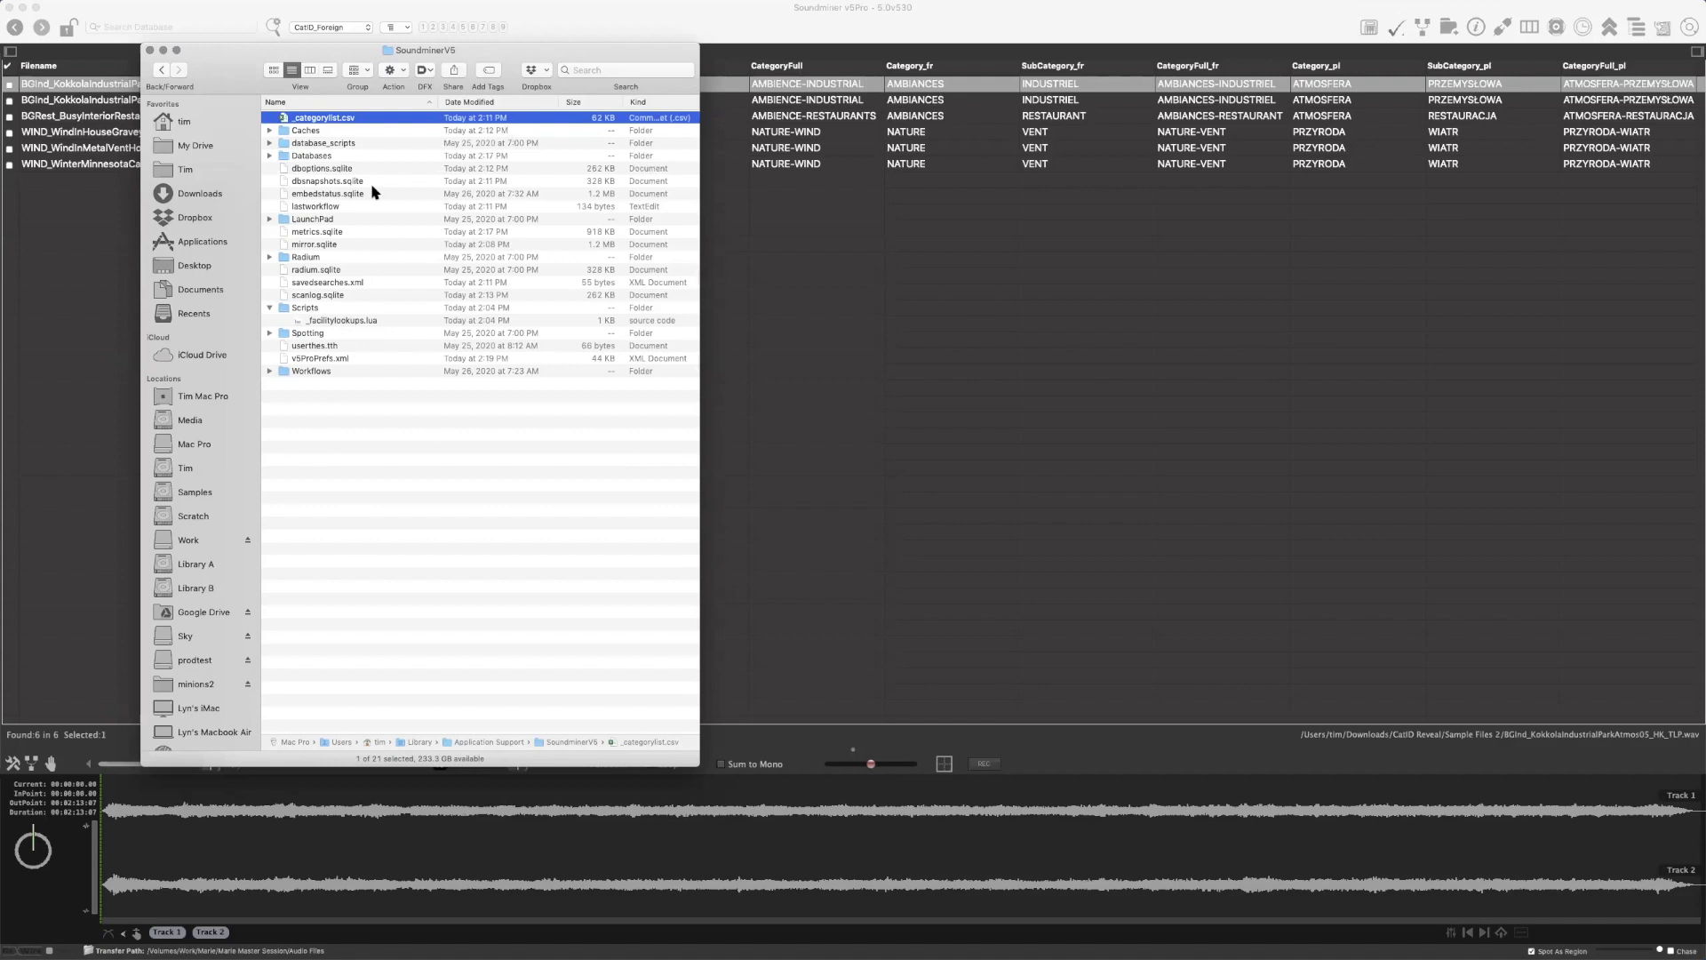
{"action": "left_click", "coordinate": [347, 359]}
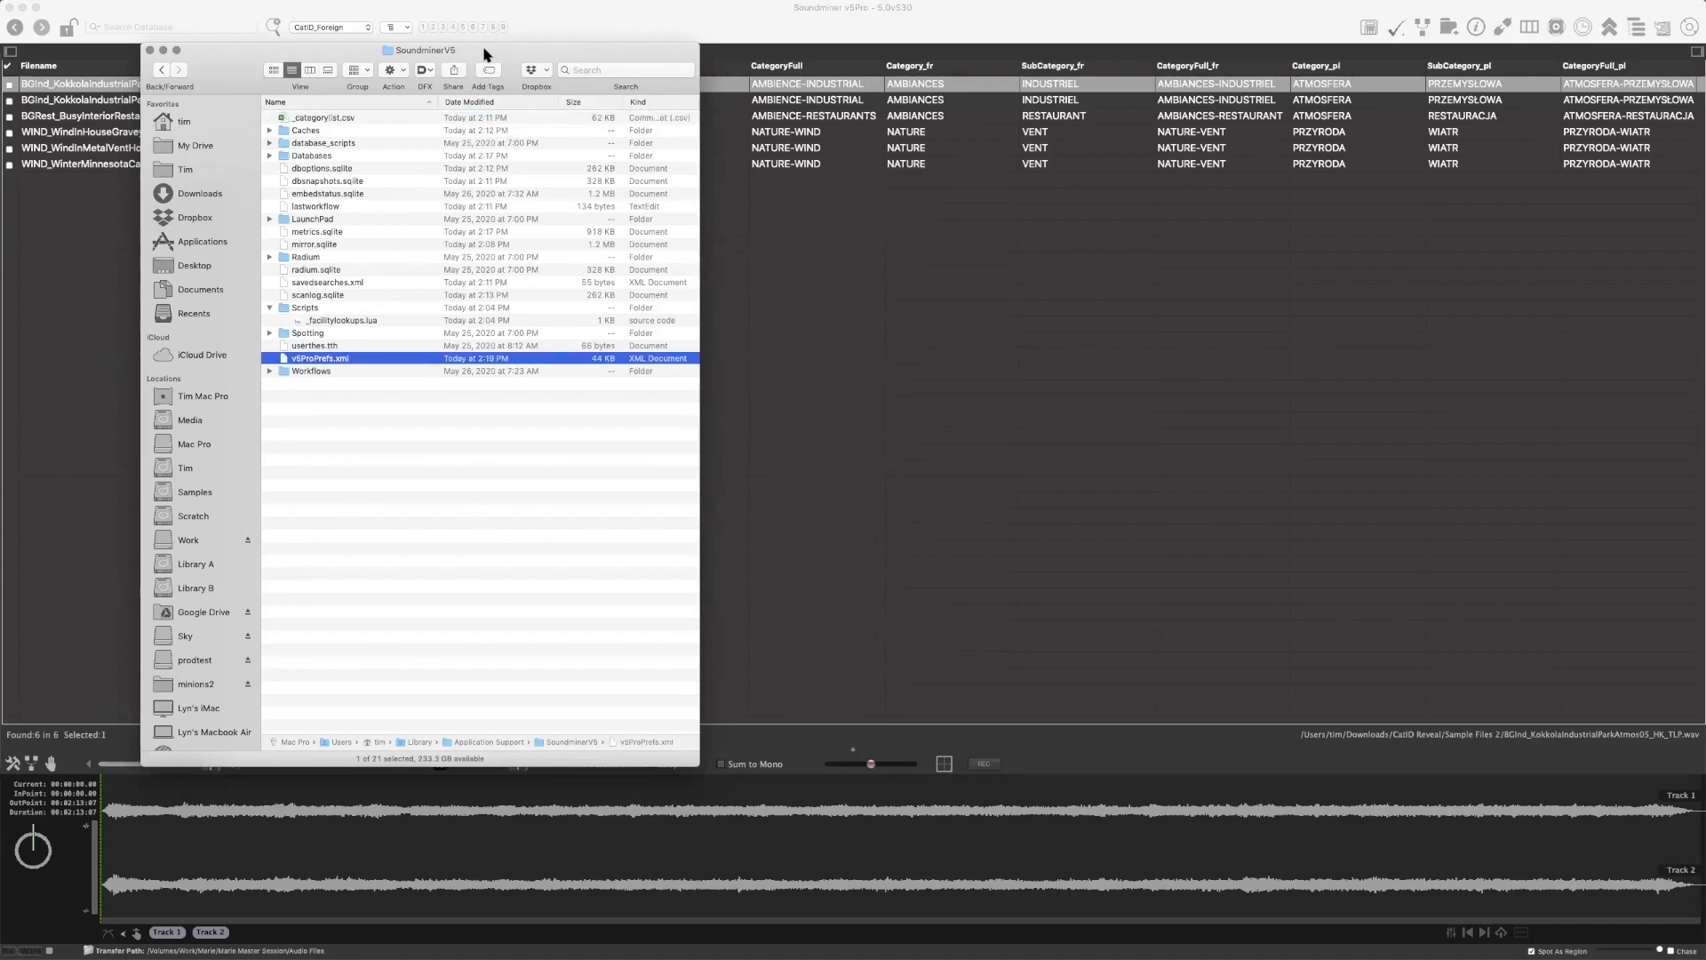
{"action": "left_click_drag", "start_coordinate": [485, 54], "coordinate": [437, 82]}
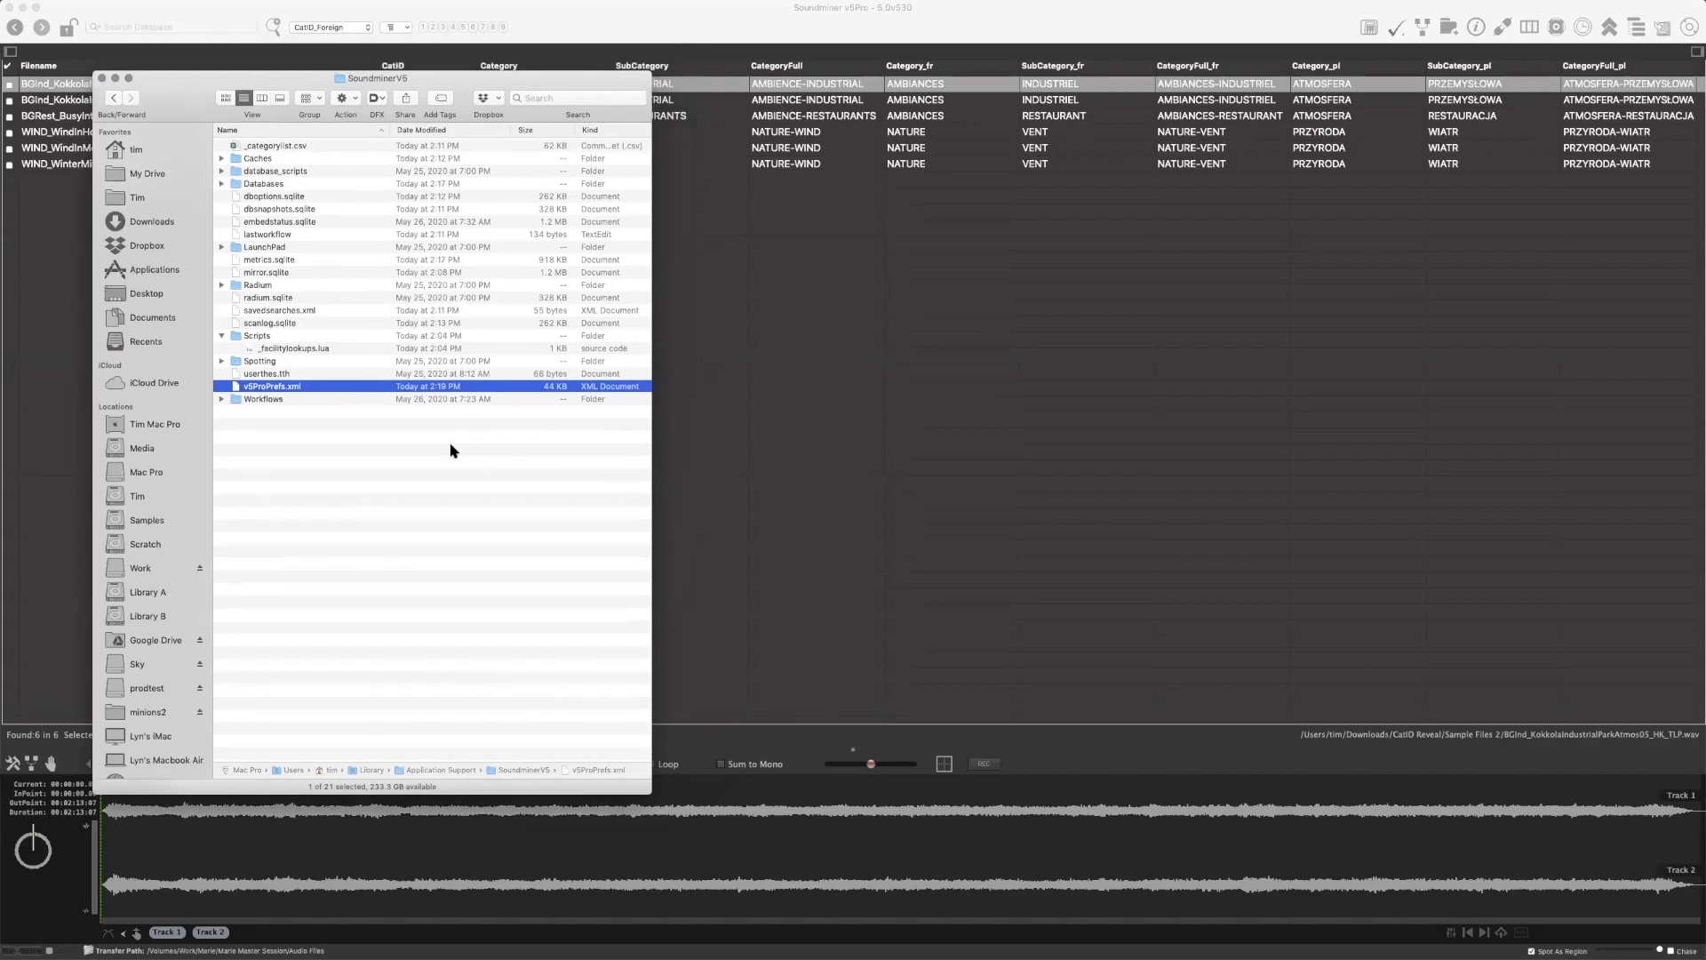
{"action": "left_click_drag", "start_coordinate": [447, 83], "coordinate": [448, 86]}
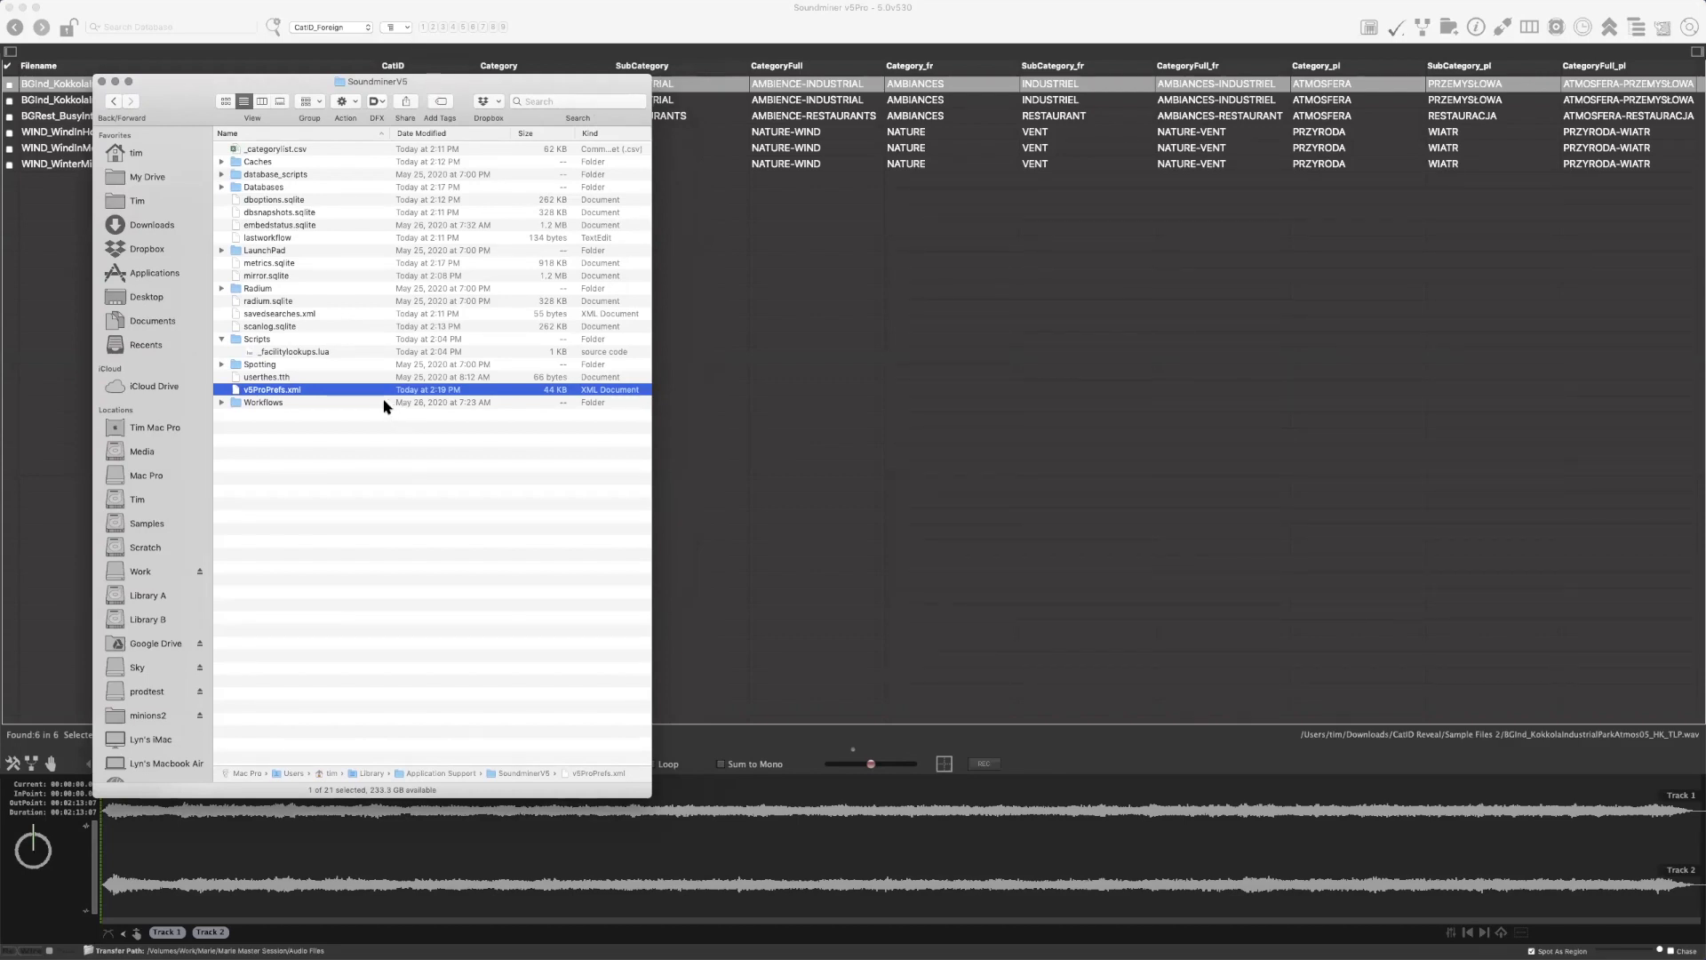
{"action": "left_click", "coordinate": [371, 491]}
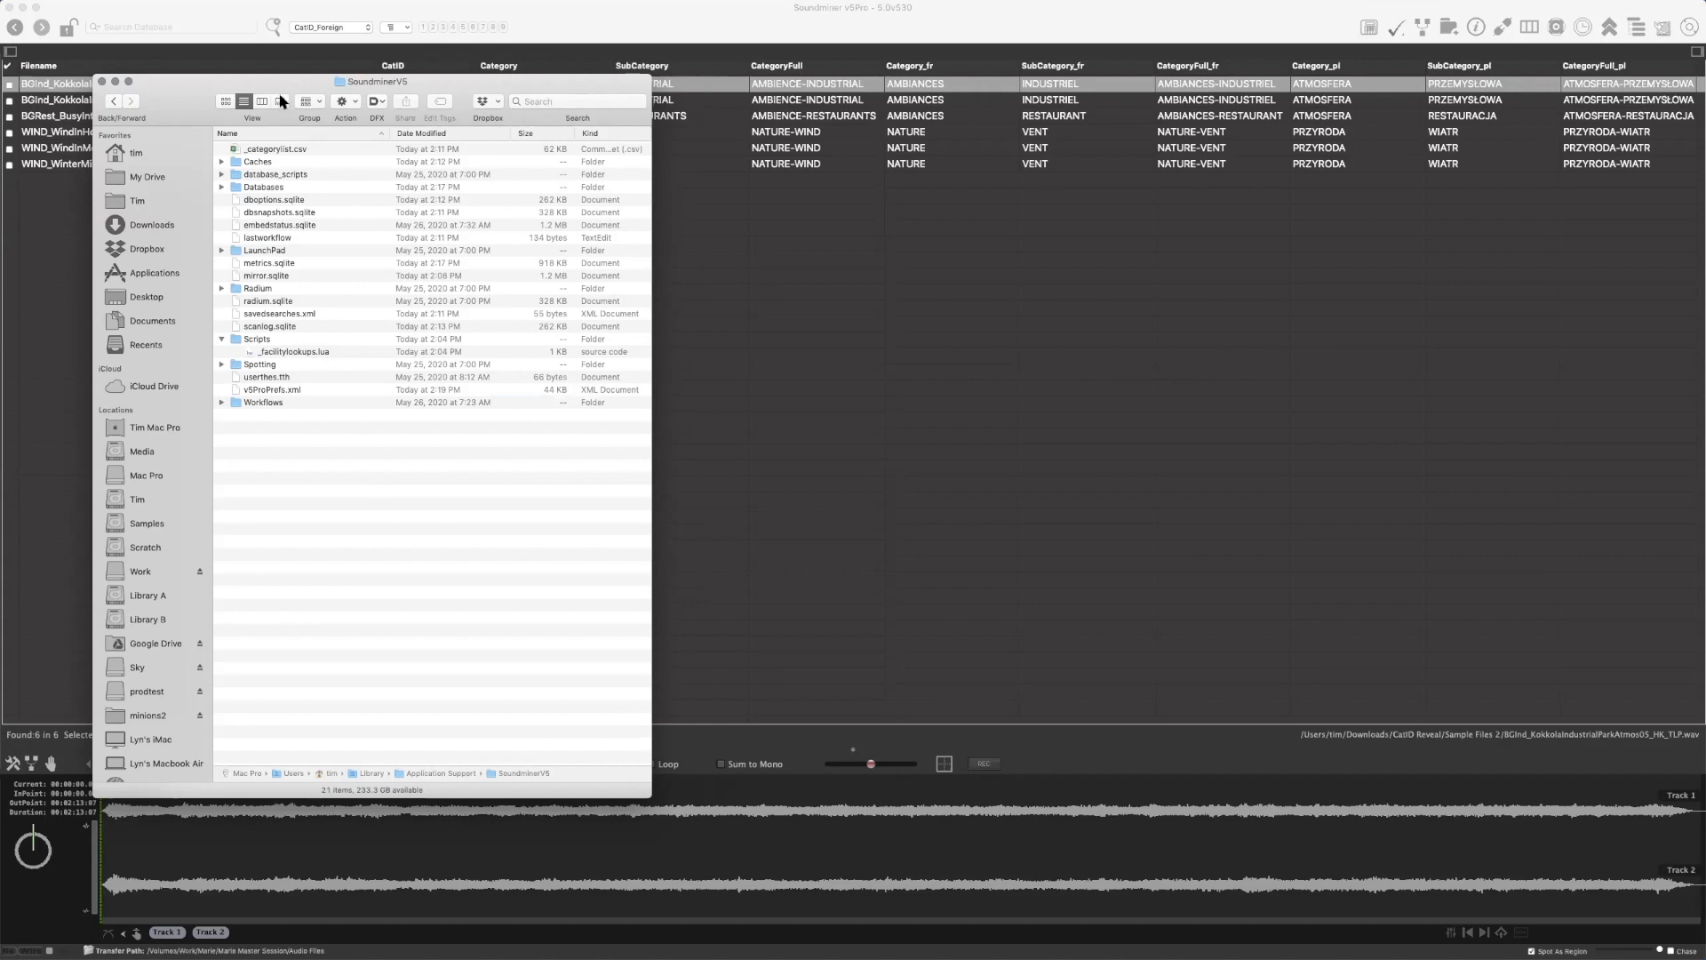
Switch to Soundminer and open the SoundminerV5 support folder from the current support path in the general preferences
{"action": "key", "text": "super+Tab"}
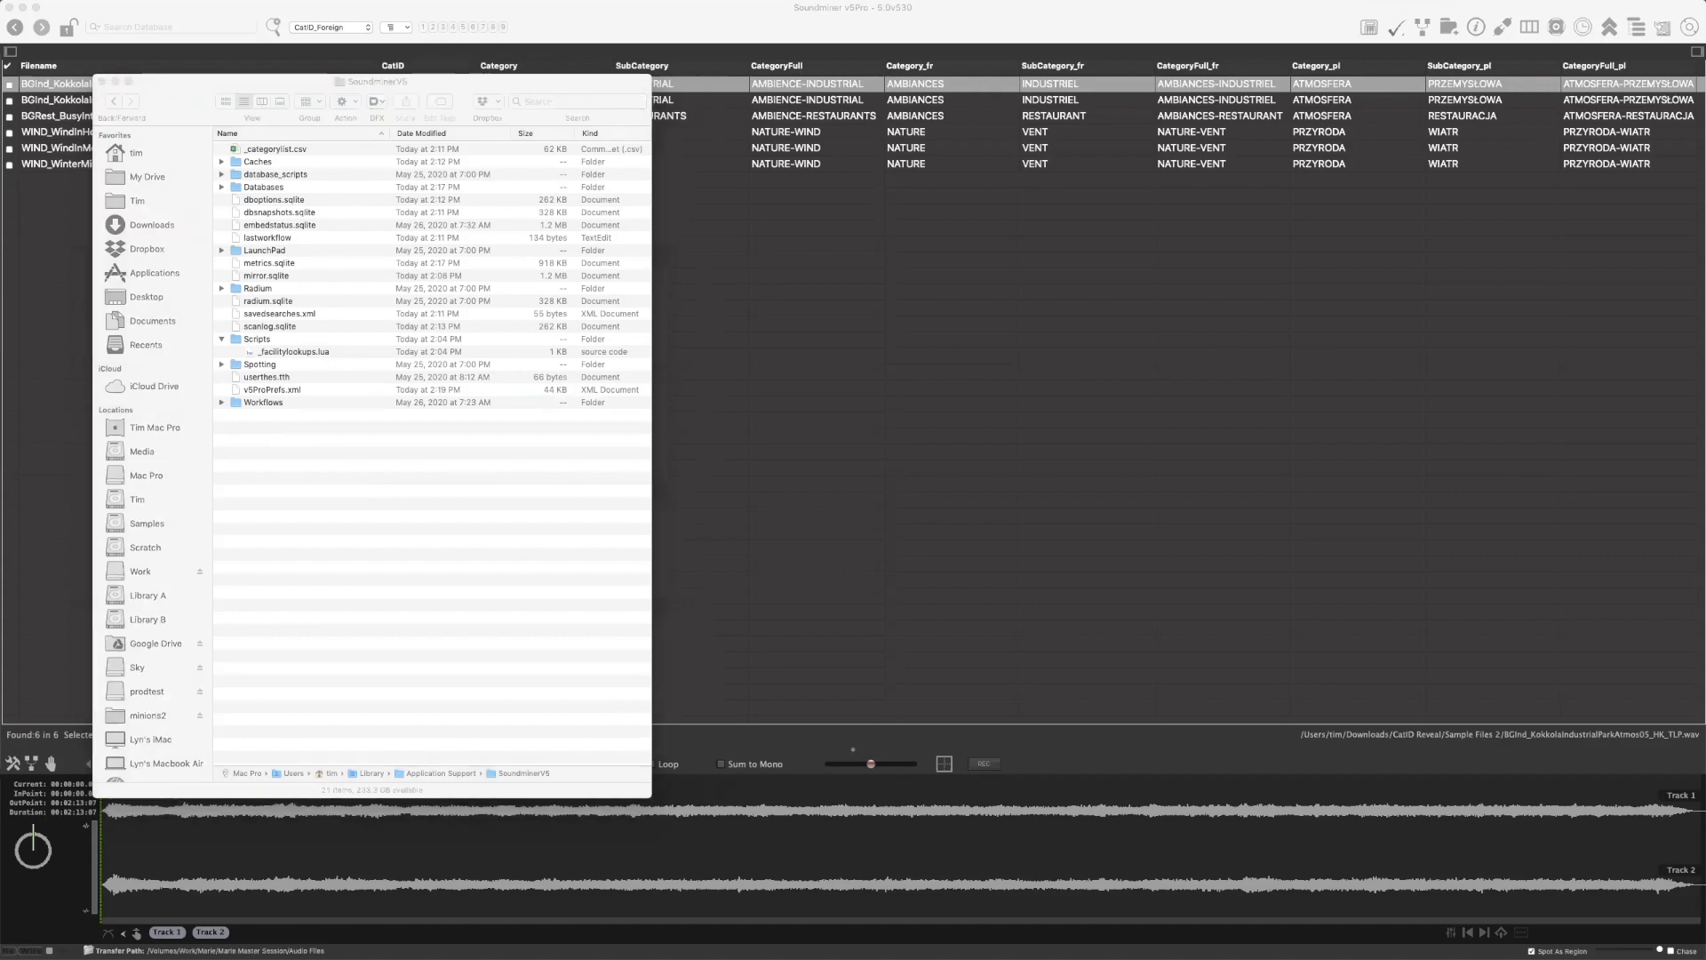
{"action": "left_click", "coordinate": [669, 31]}
{"action": "key", "text": "super+Tab"}
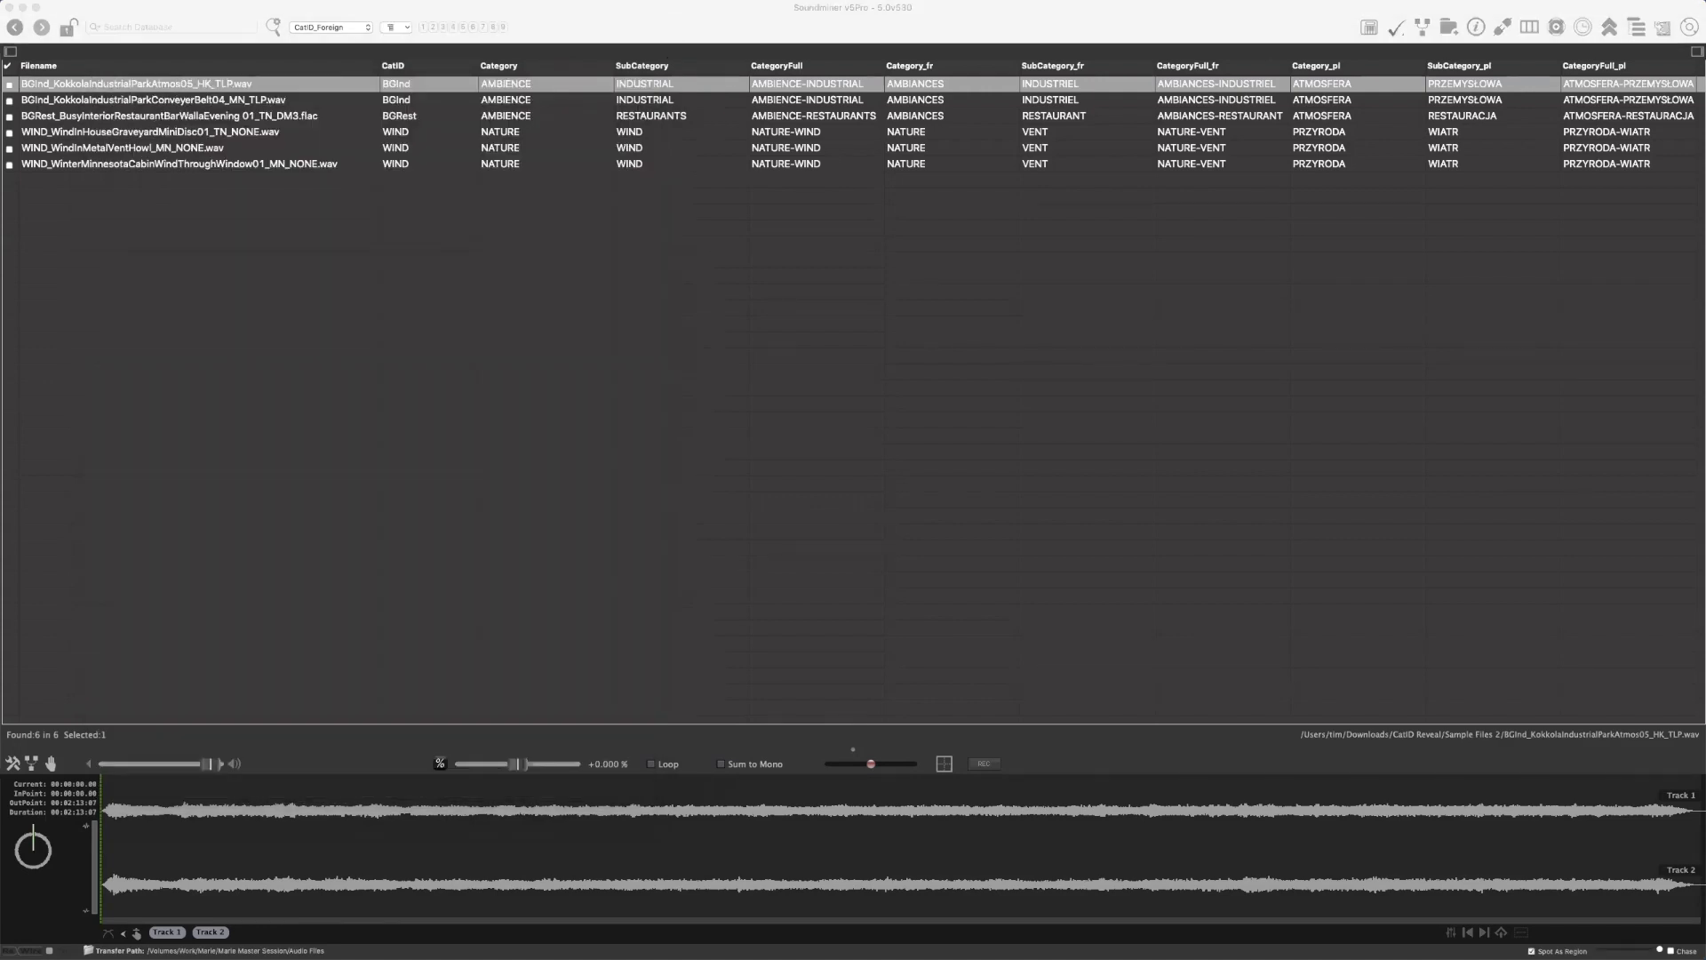
{"action": "key", "text": "super+comma"}
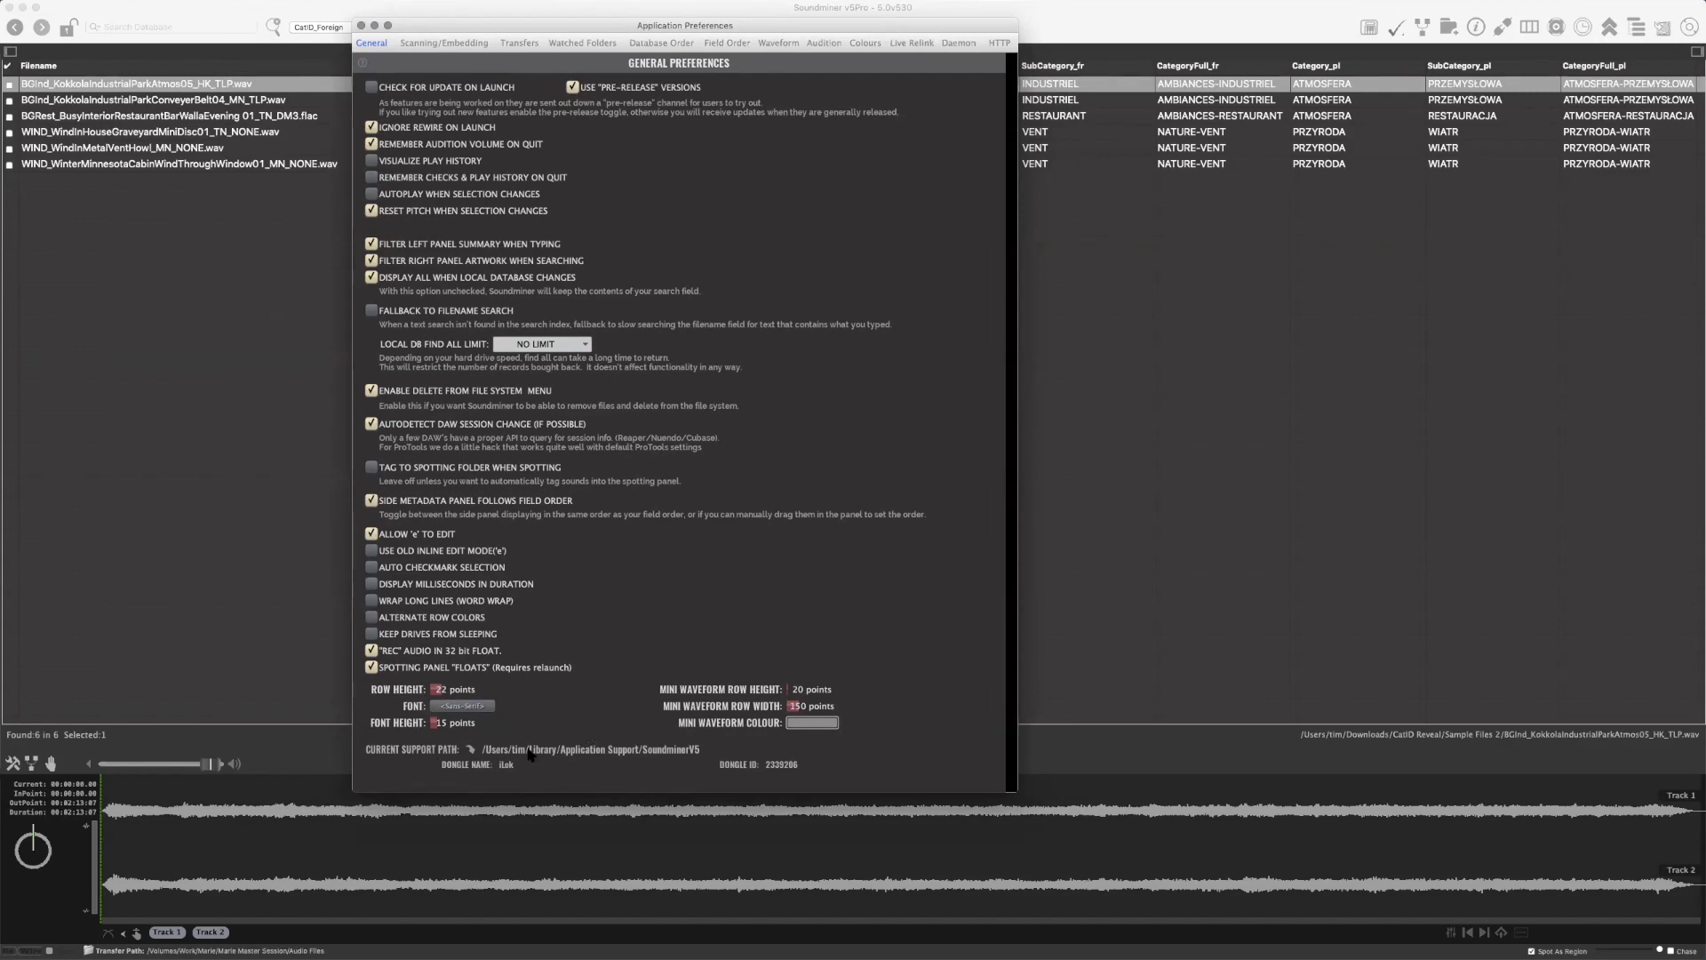
{"action": "left_click", "coordinate": [471, 751]}
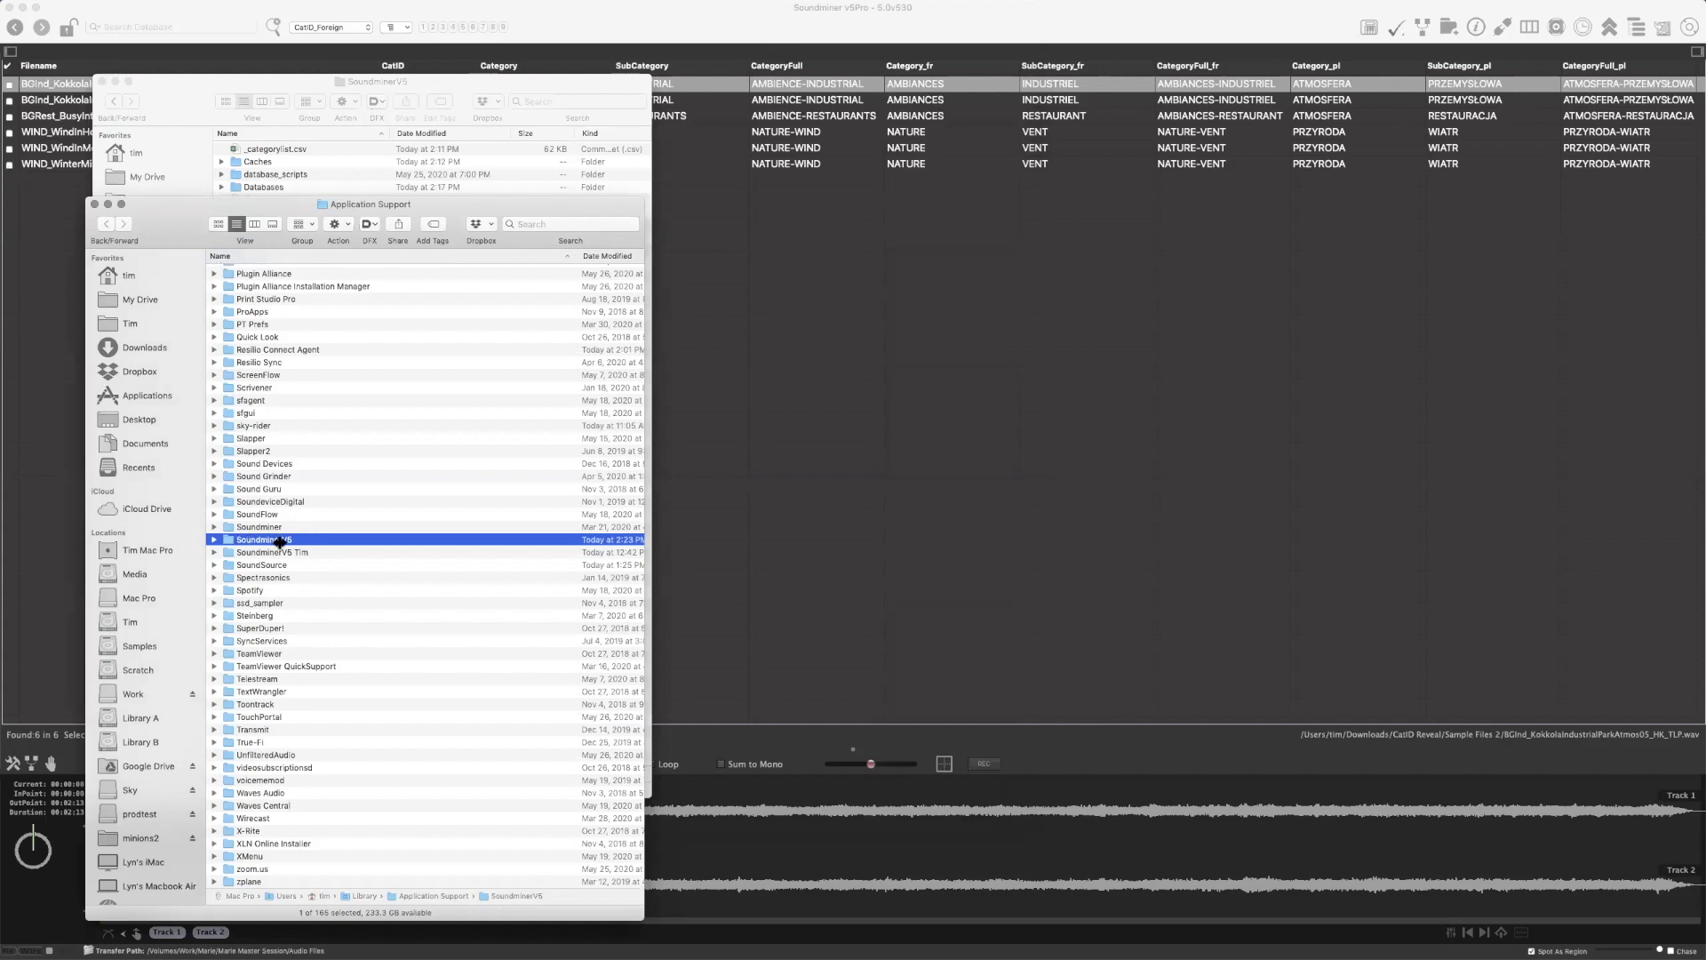
{"action": "double_click", "coordinate": [336, 538]}
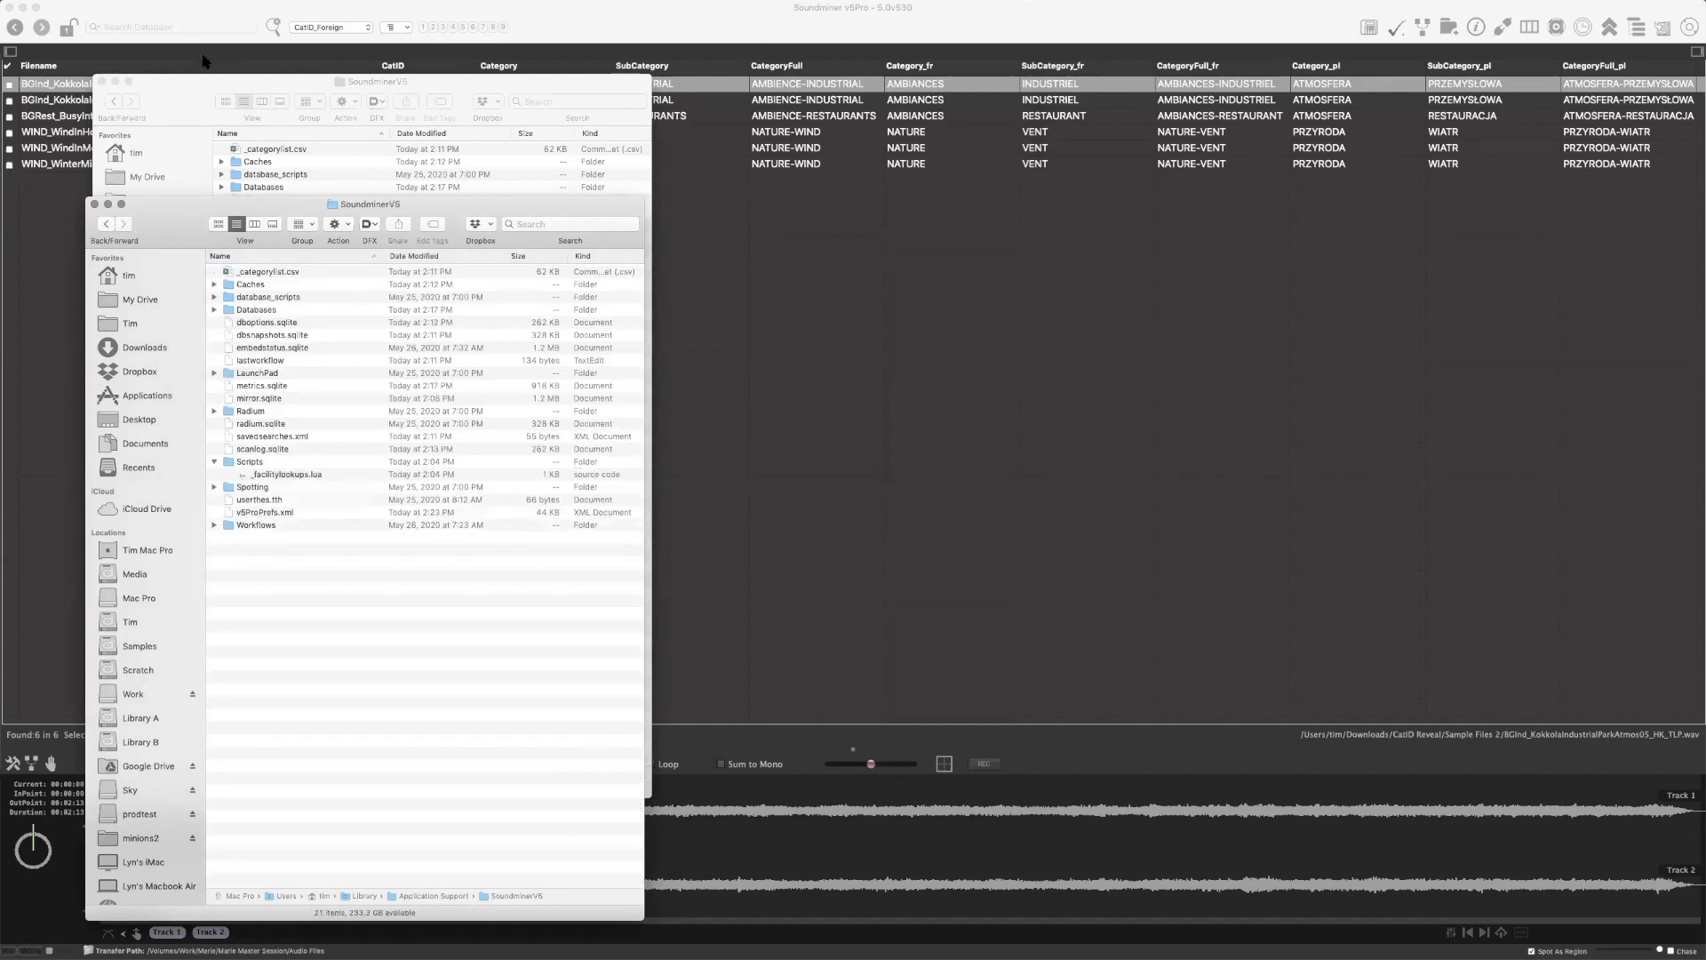
Close the older SoundminerV5 folder window and reposition the newly opened one below the file records
{"action": "left_click", "coordinate": [96, 80]}
{"action": "left_click_drag", "start_coordinate": [173, 233], "coordinate": [252, 214]}
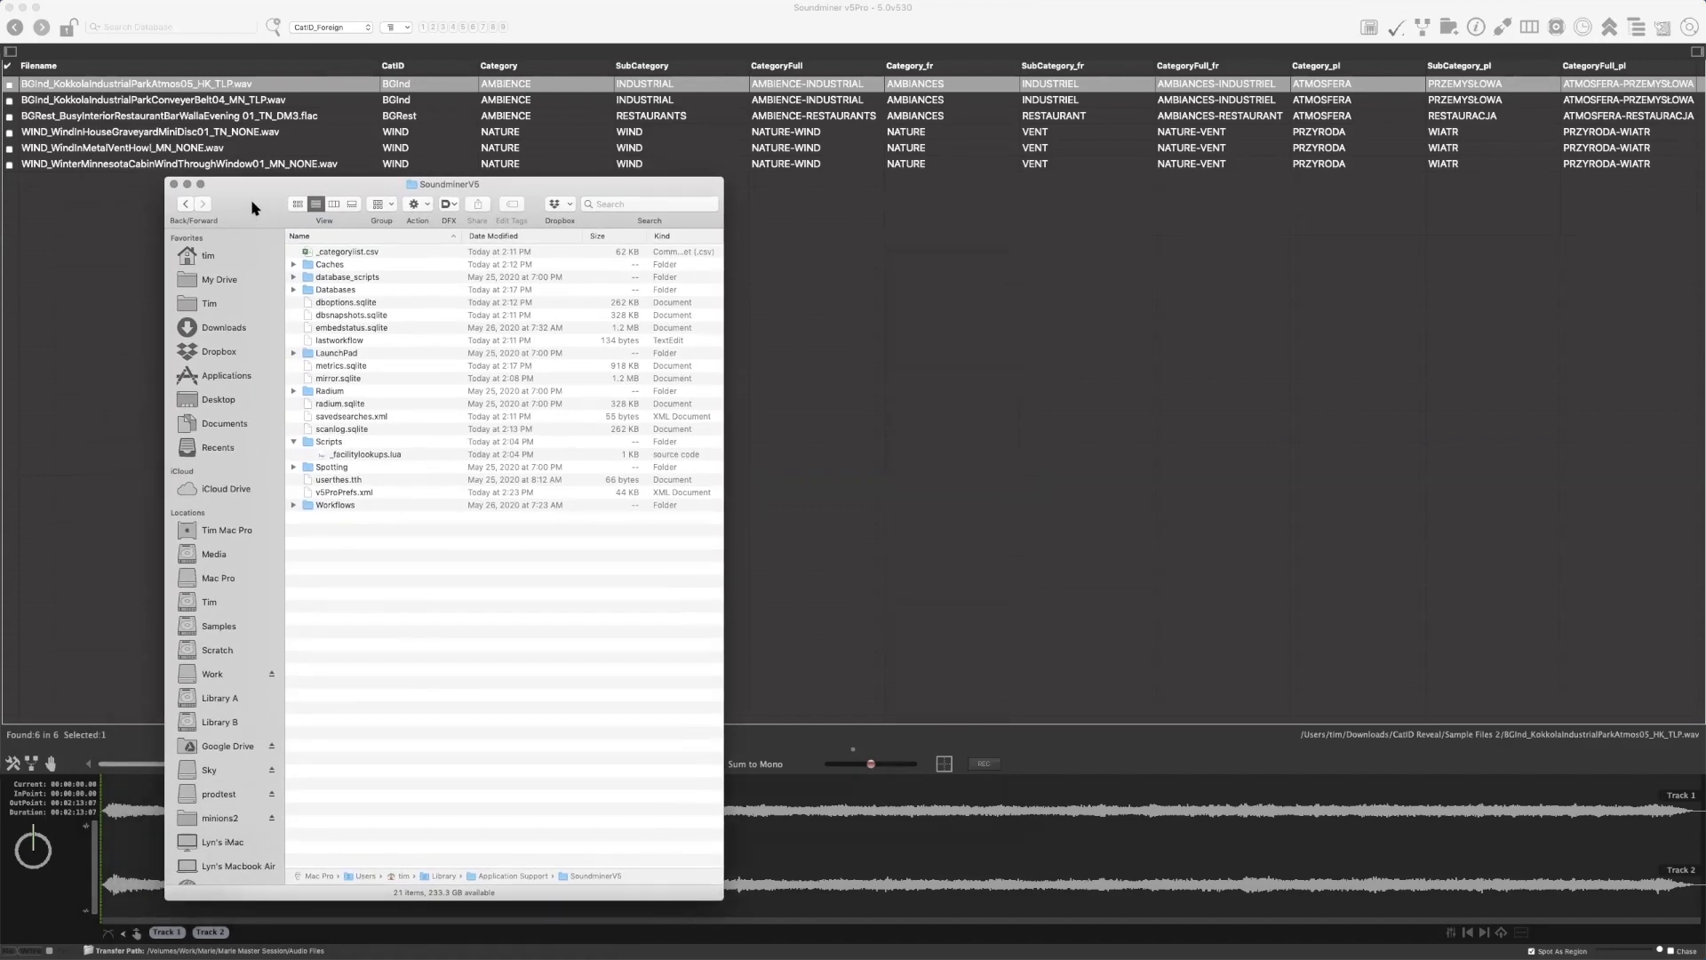
{"action": "left_click_drag", "start_coordinate": [252, 208], "coordinate": [255, 213]}
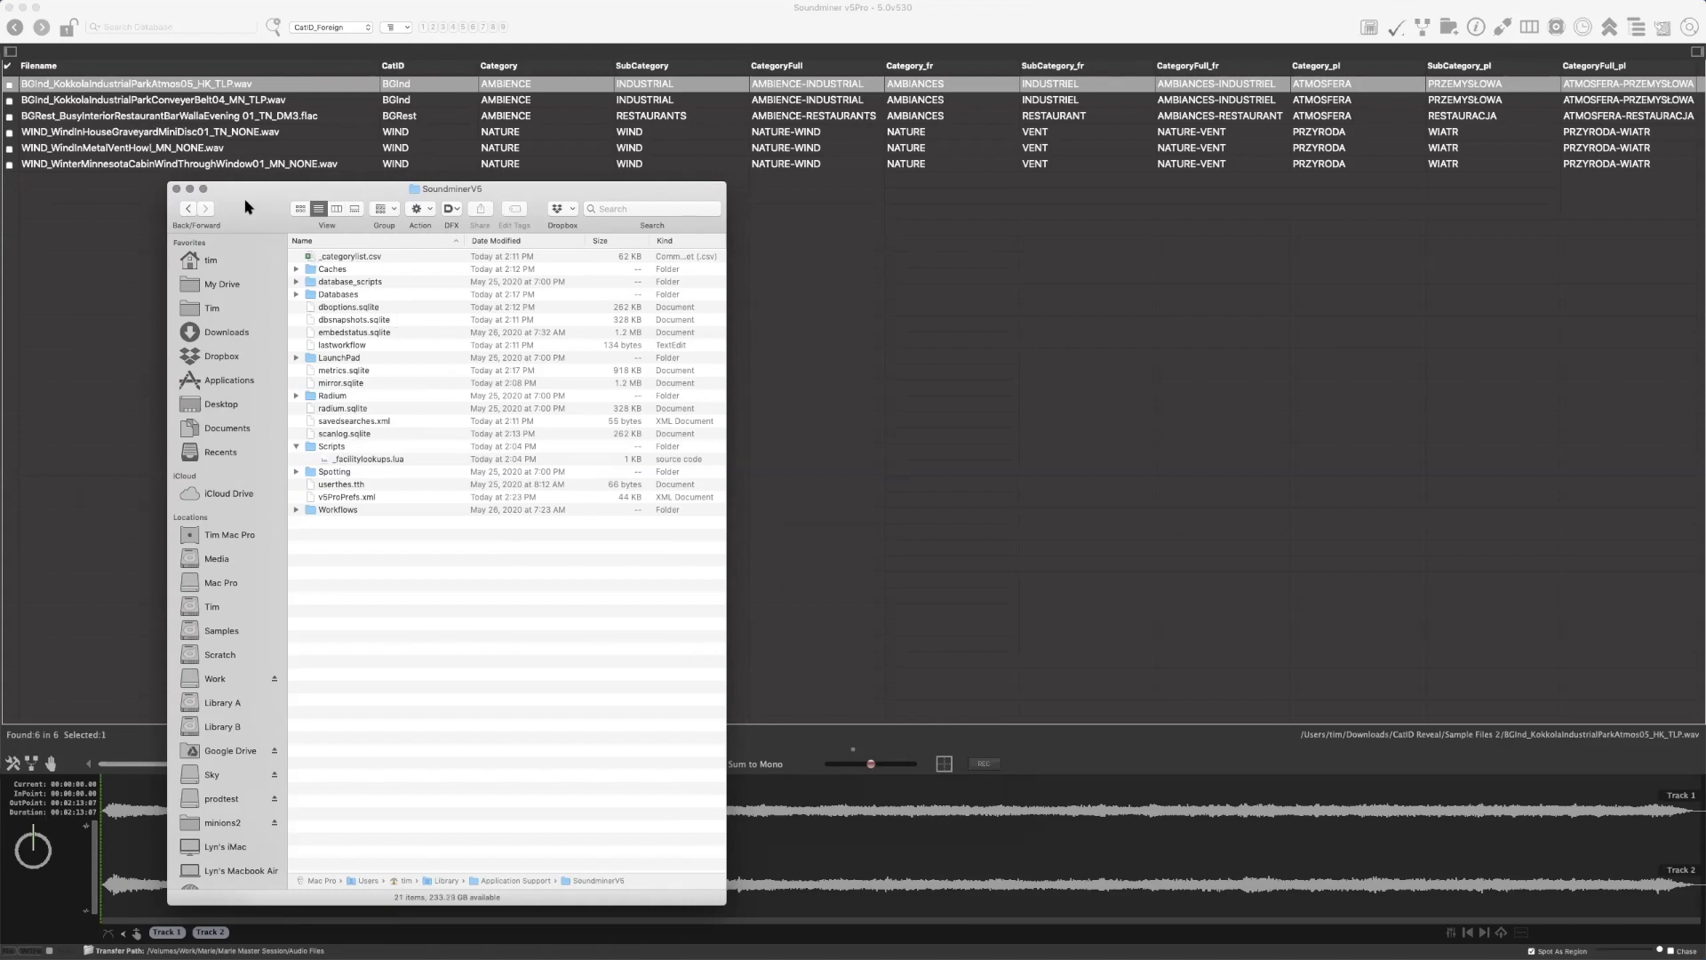
{"action": "left_click_drag", "start_coordinate": [258, 212], "coordinate": [256, 210]}
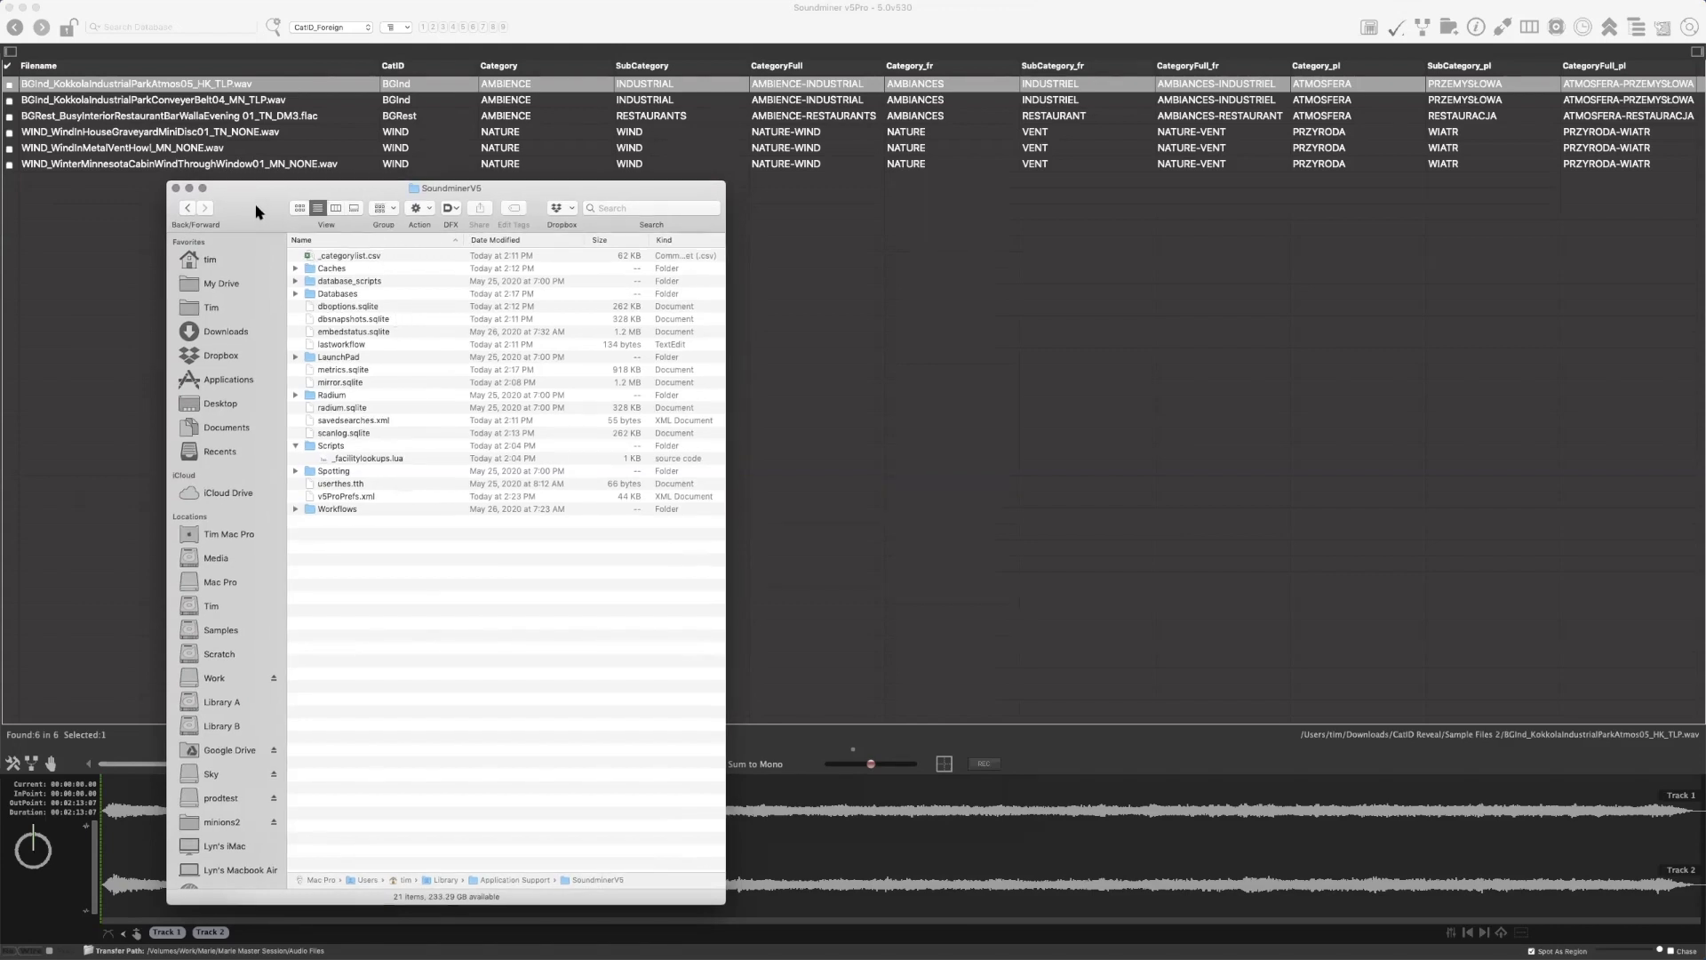
Return to Soundminer, look at the general preferences with the support path once more, and close them
{"action": "left_click", "coordinate": [421, 13]}
{"action": "key", "text": "super+comma"}
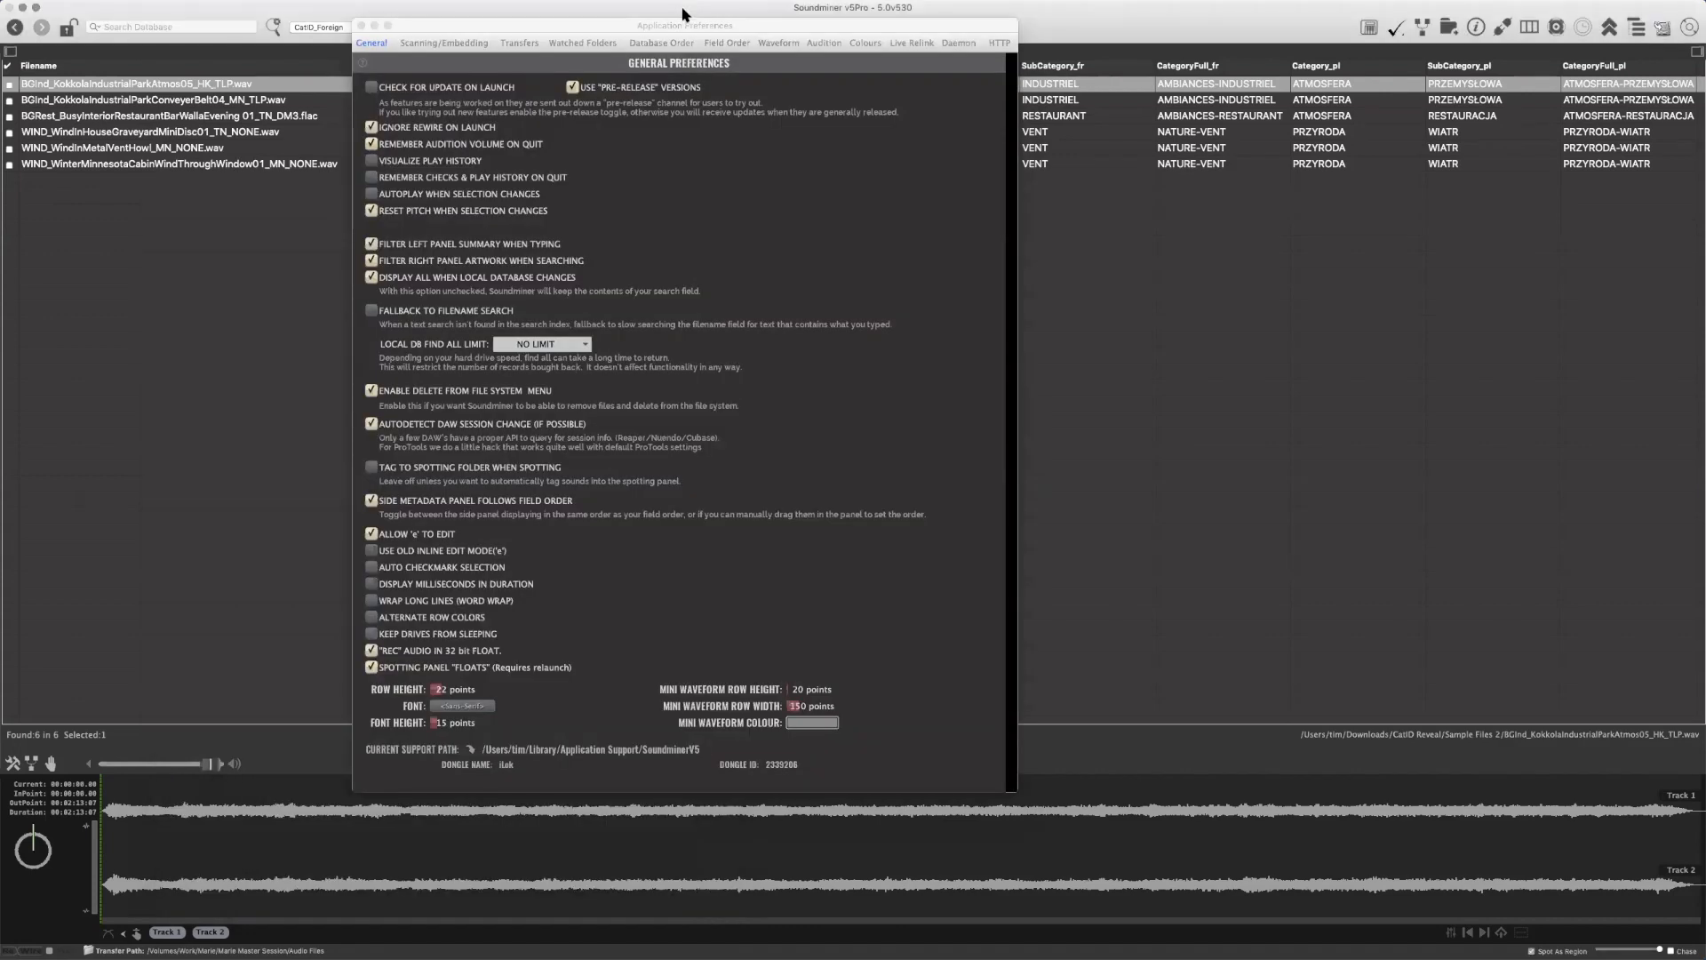
{"action": "left_click", "coordinate": [362, 26]}
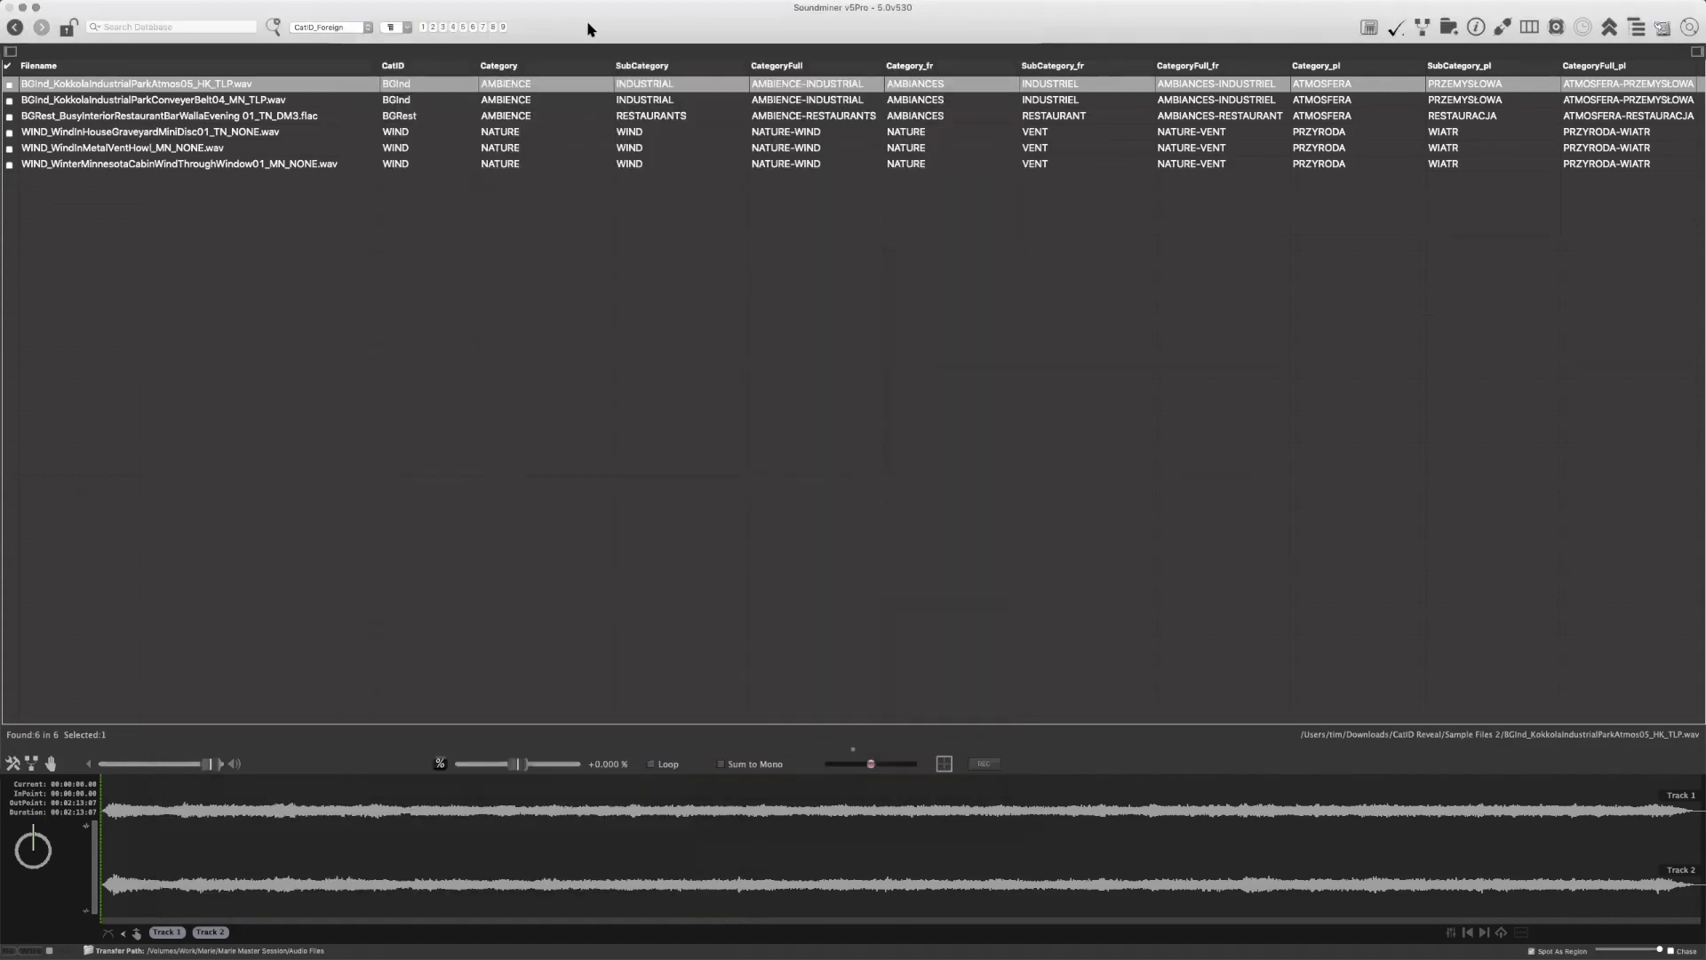
Select all records and assign them the CatID ALRMKlax (ALARMS-KLAXONS)
{"action": "left_click", "coordinate": [446, 103]}
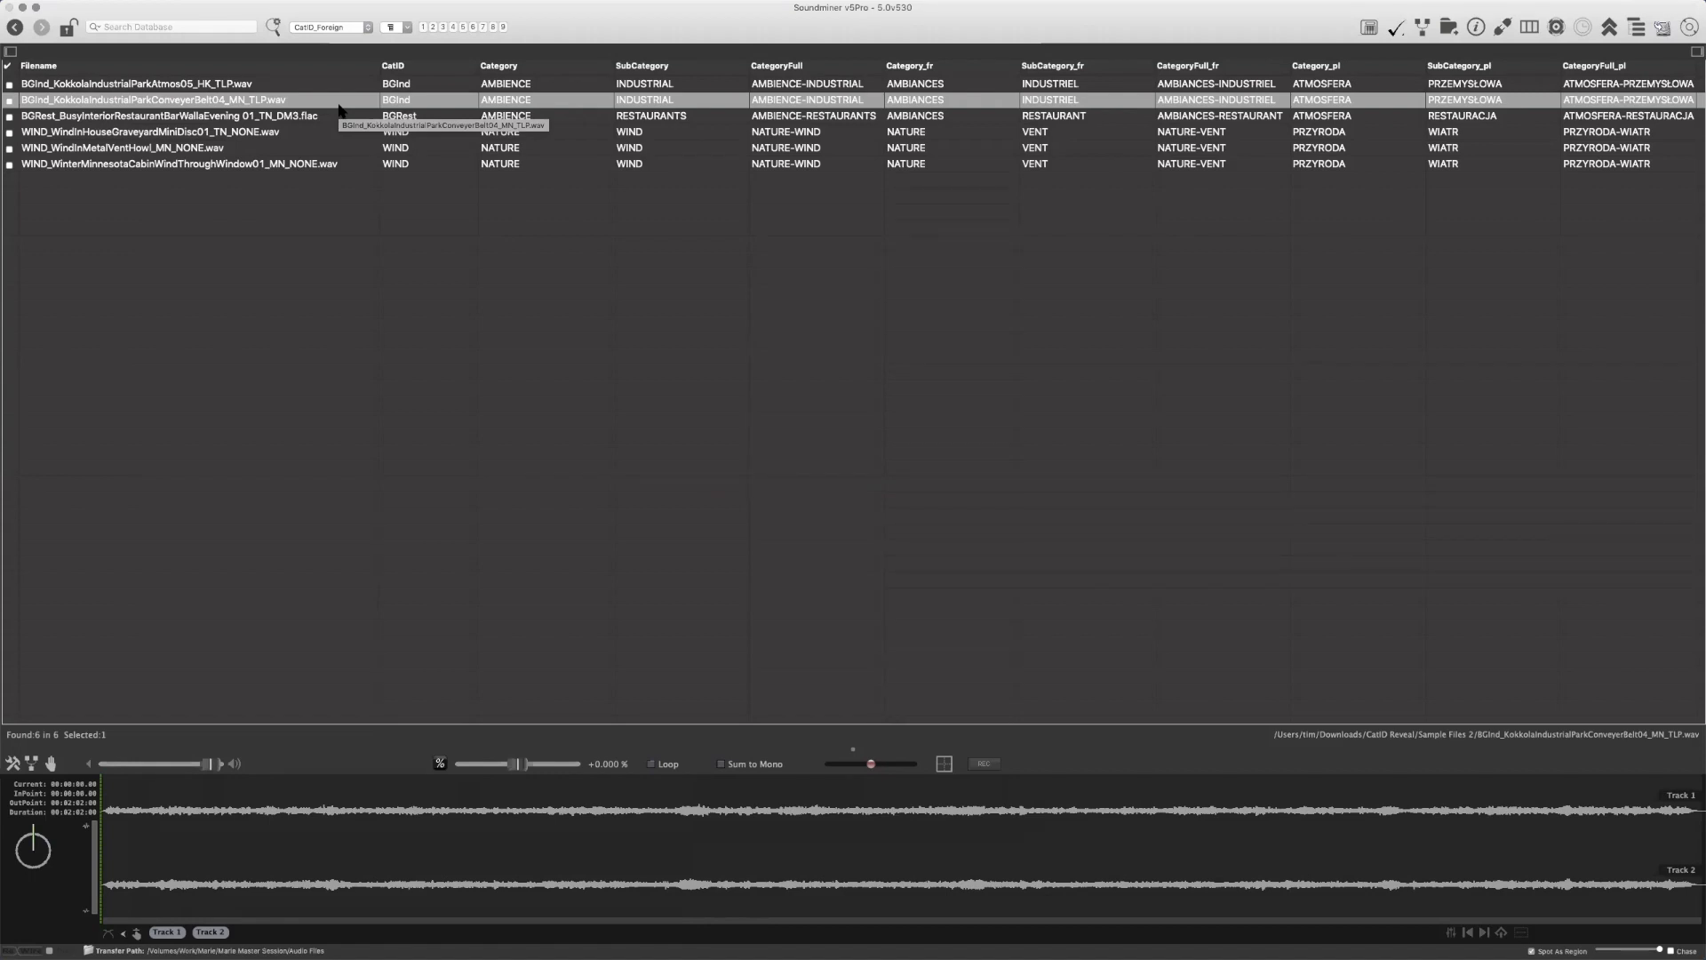
{"action": "left_click", "coordinate": [429, 87]}
{"action": "key", "text": "super+a"}
{"action": "right_click", "coordinate": [427, 86]}
{"action": "mouse_move", "coordinate": [478, 108]}
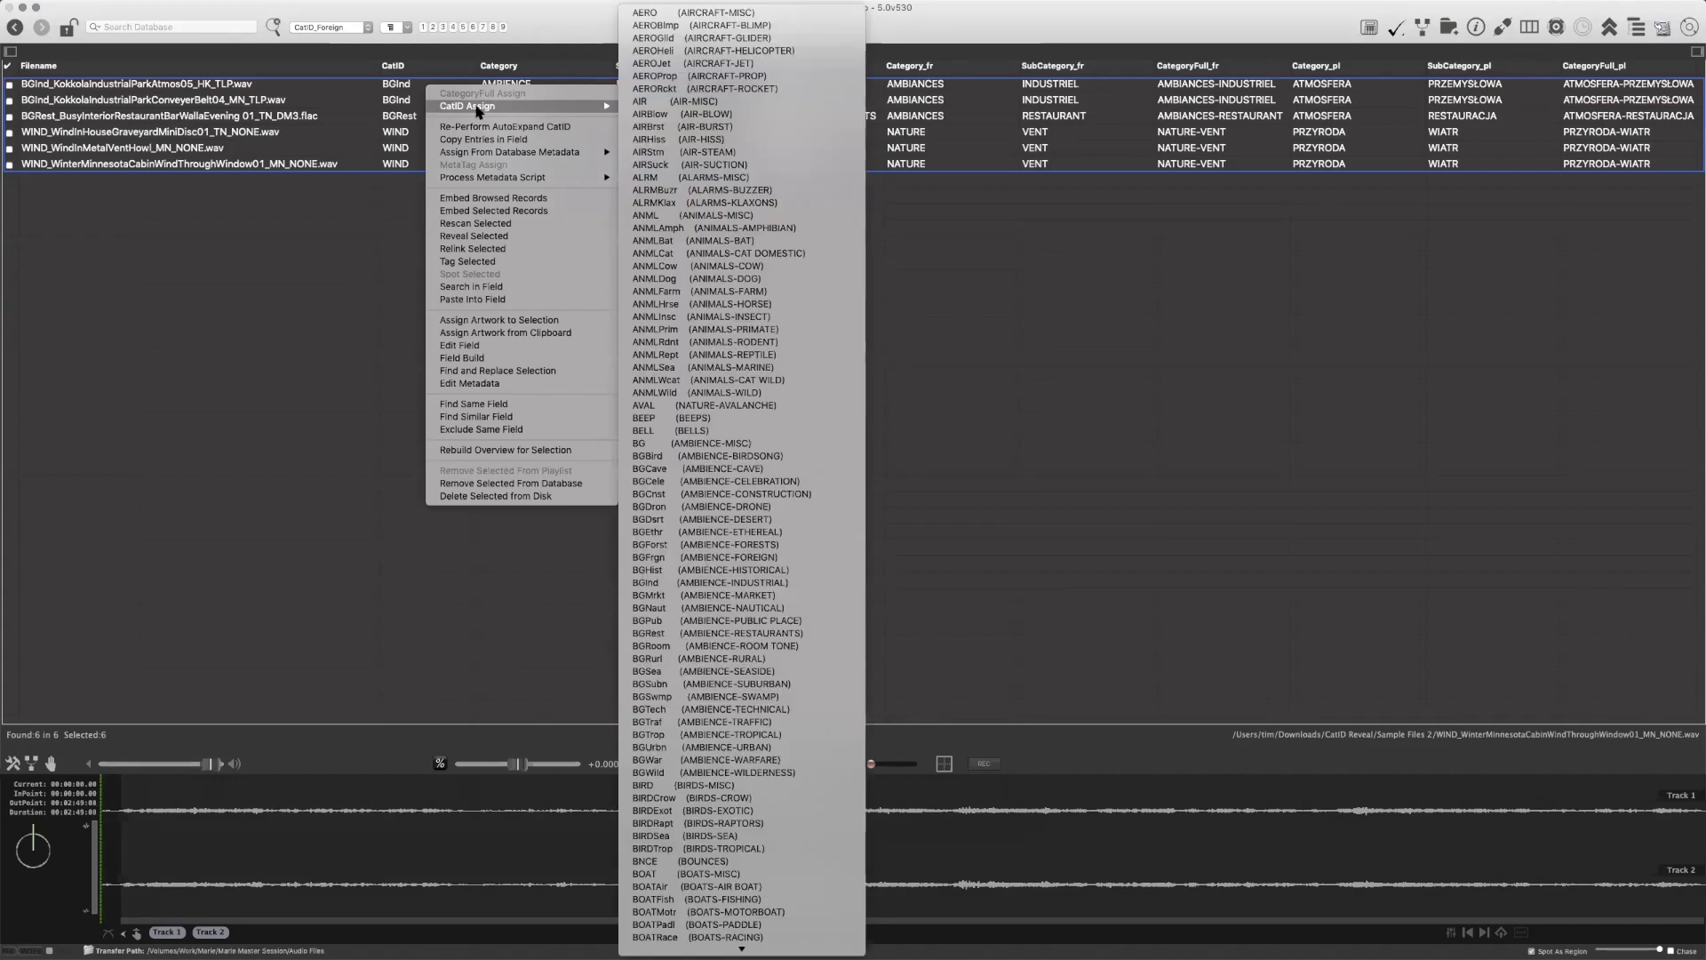
{"action": "left_click", "coordinate": [760, 202]}
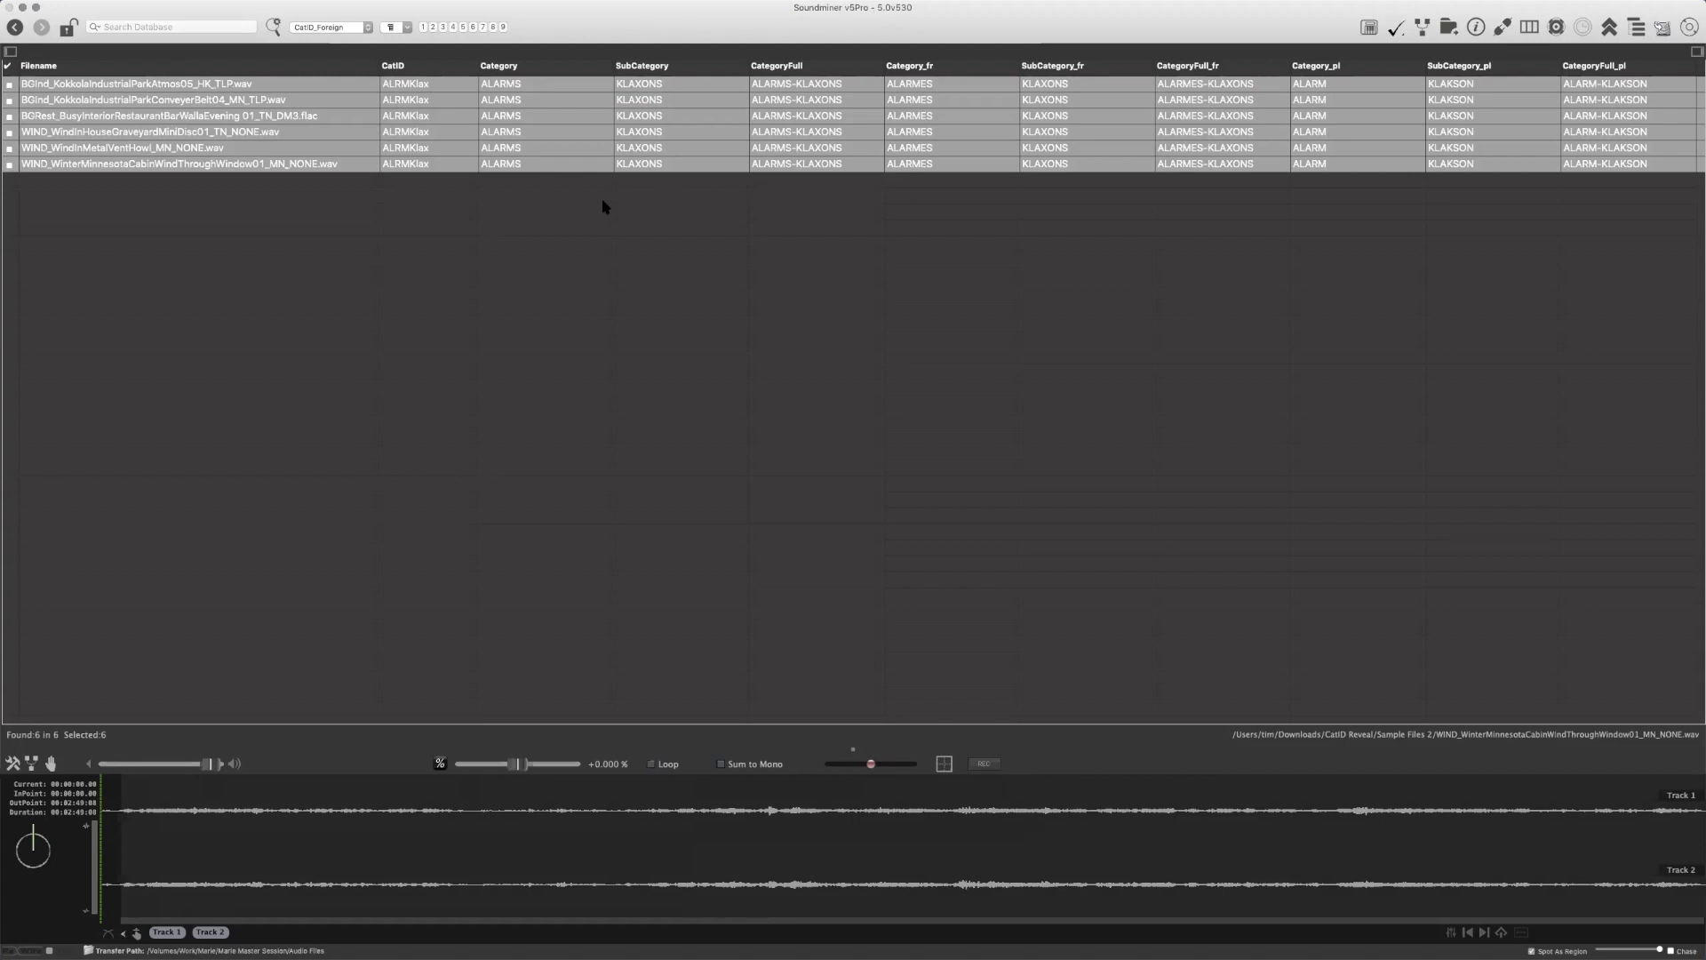
Select all records again and assign them the CategoryFull value FIGHT-BODYFALL
{"action": "key", "text": "Up"}
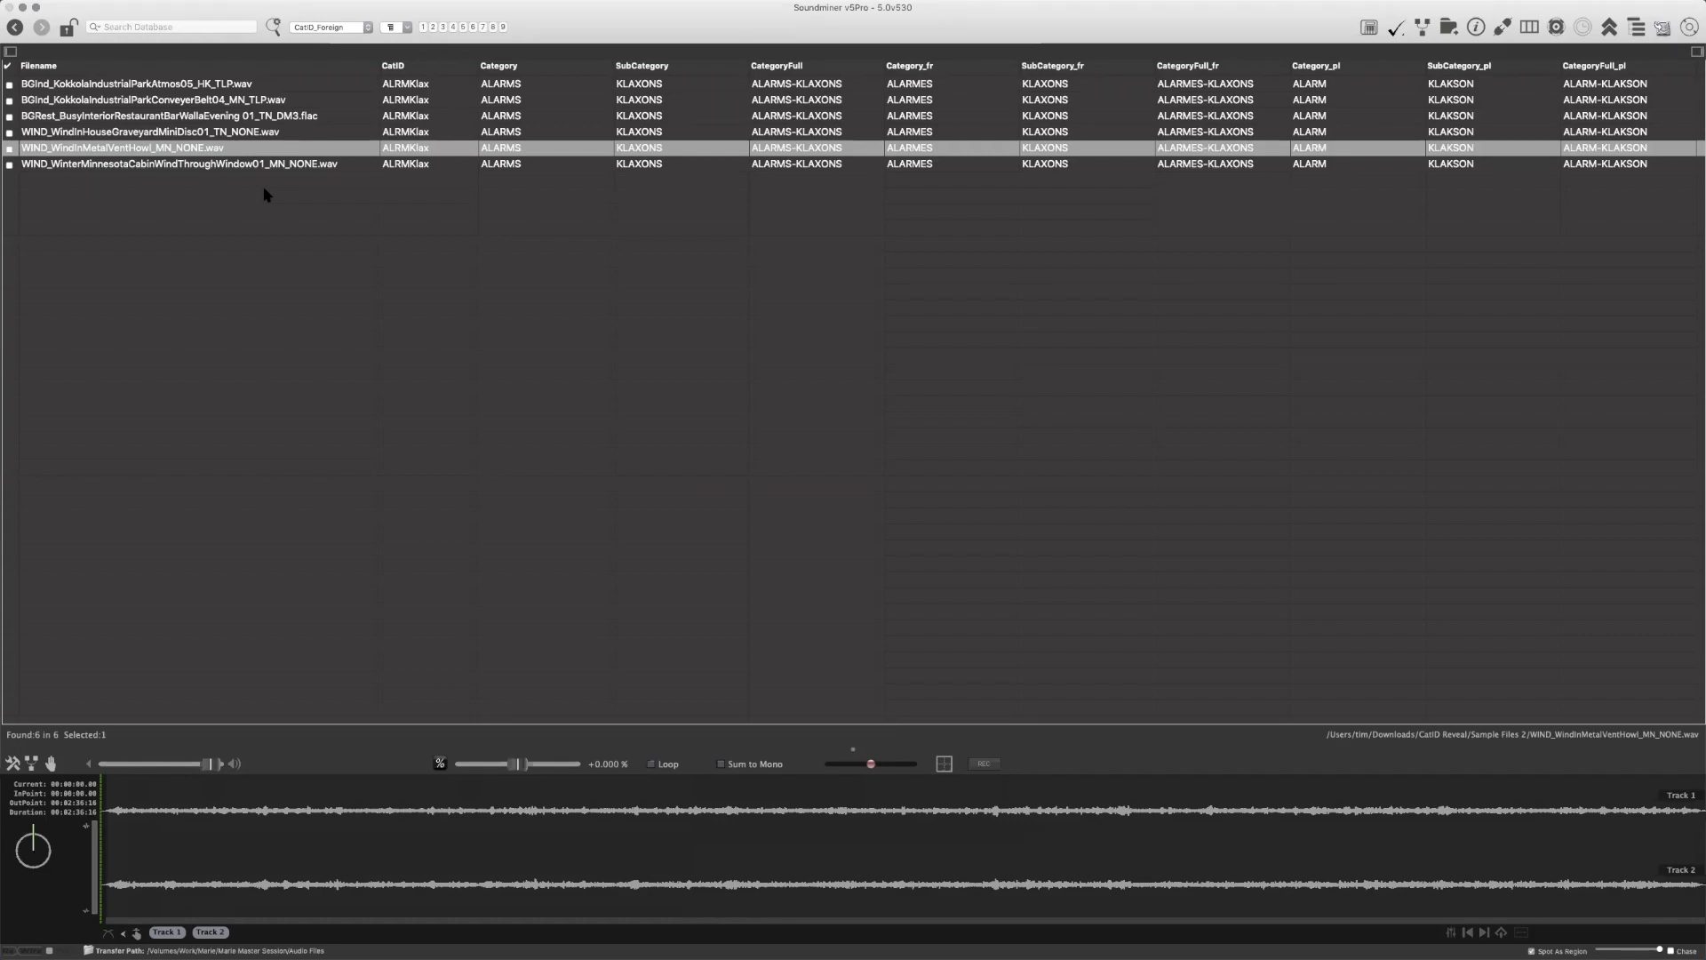
{"action": "key", "text": "super+a"}
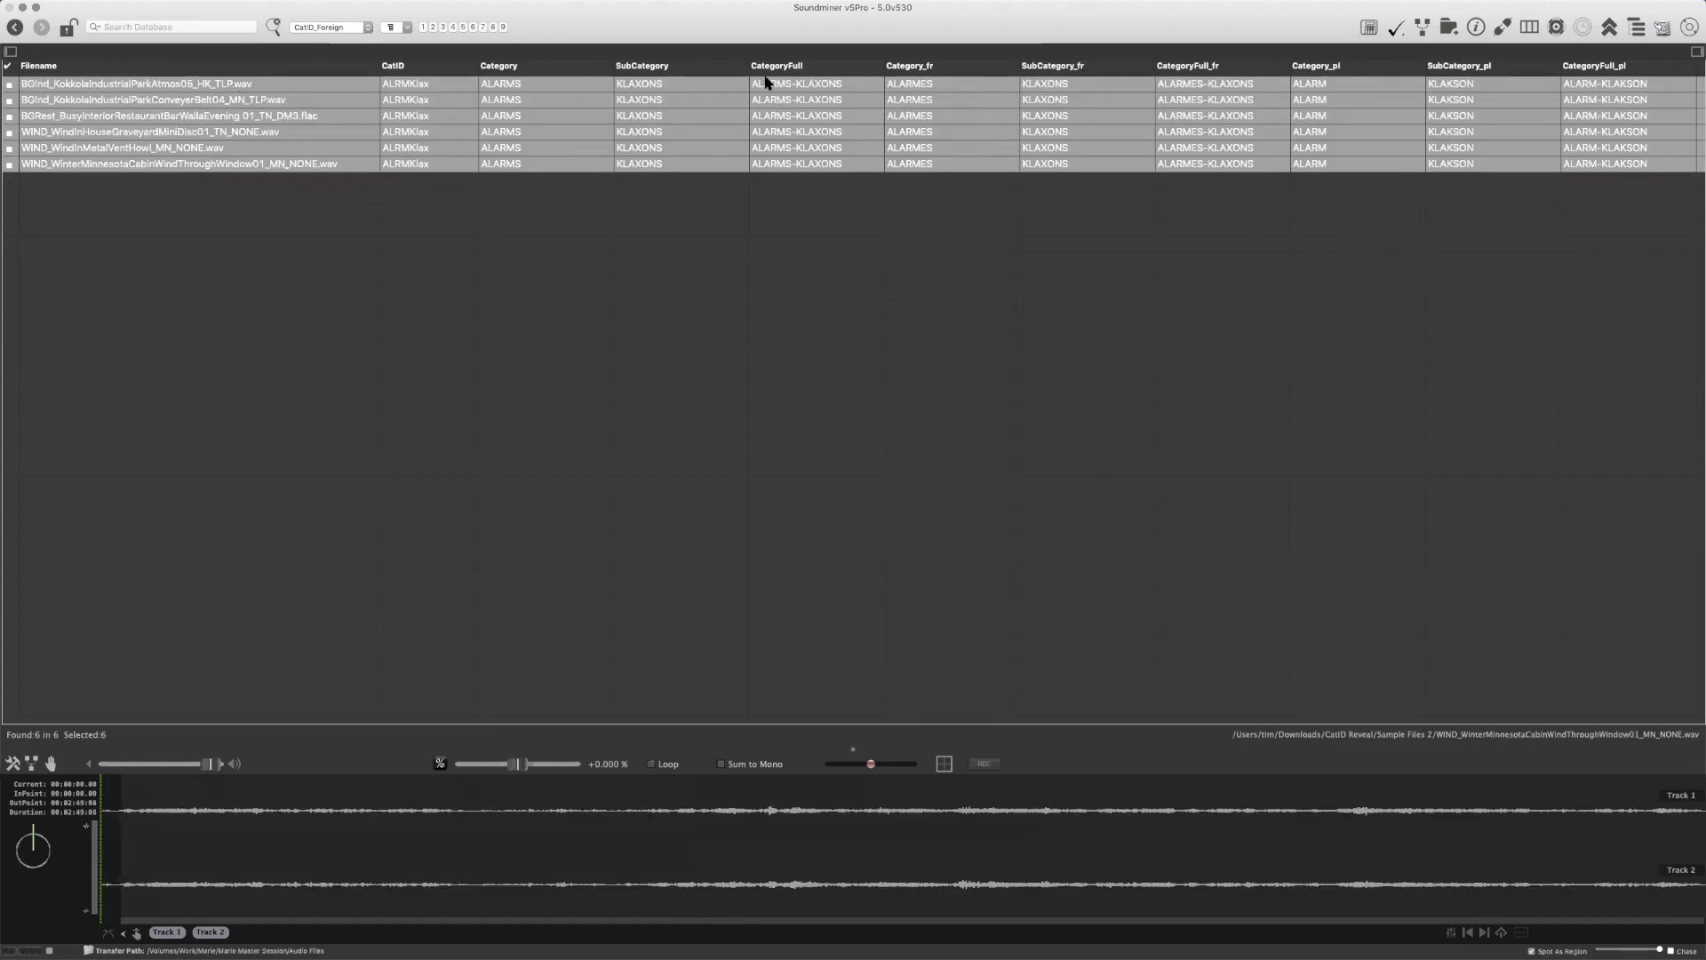
{"action": "right_click", "coordinate": [797, 82]}
{"action": "mouse_move", "coordinate": [888, 84]}
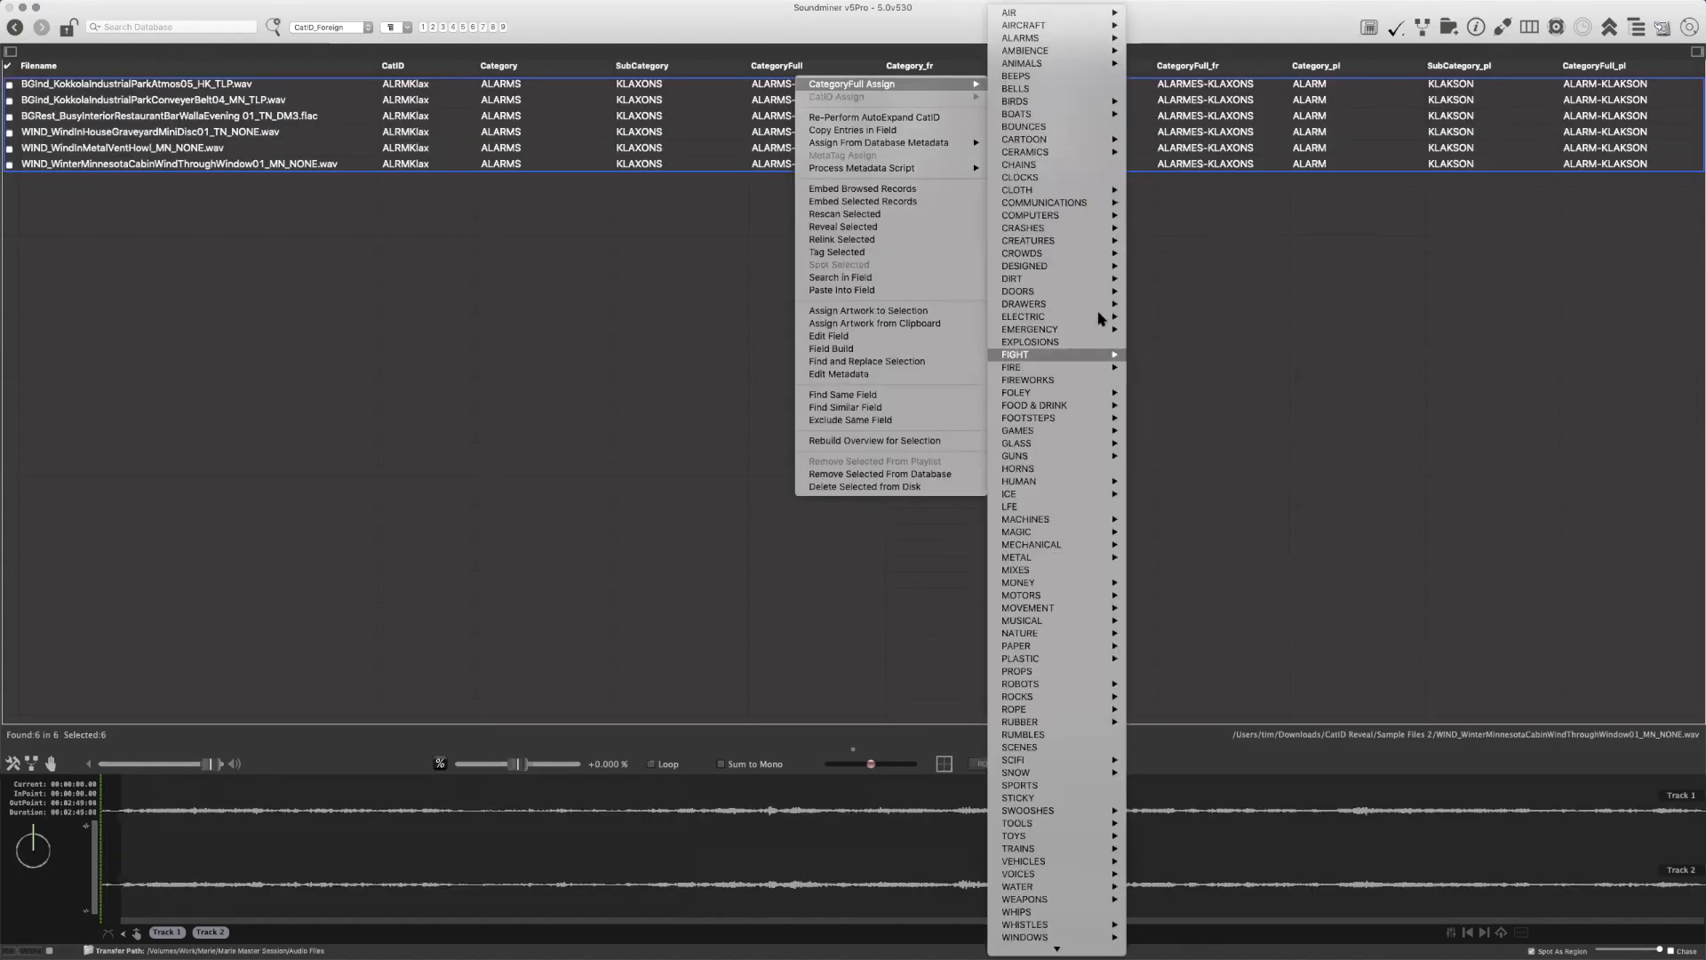
{"action": "left_click", "coordinate": [1160, 367]}
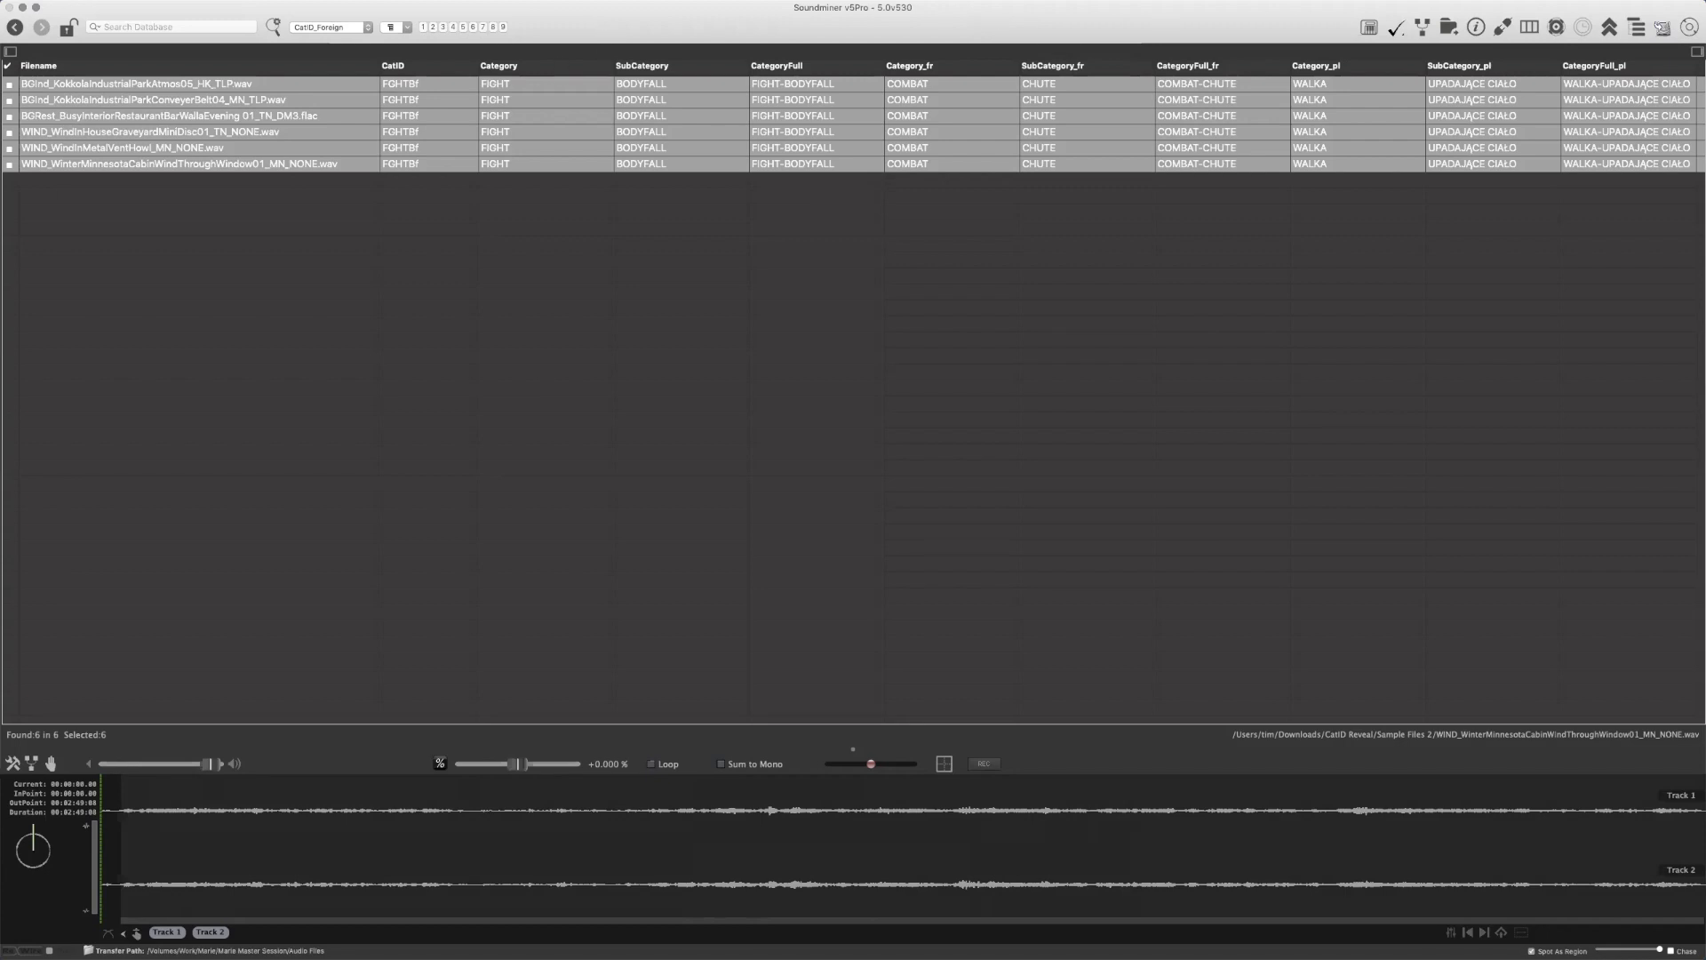
Switch to the Universal Sound Effects Category Databasing System PDF and enlarge its window to fill the screen
{"action": "key", "text": "super+Tab"}
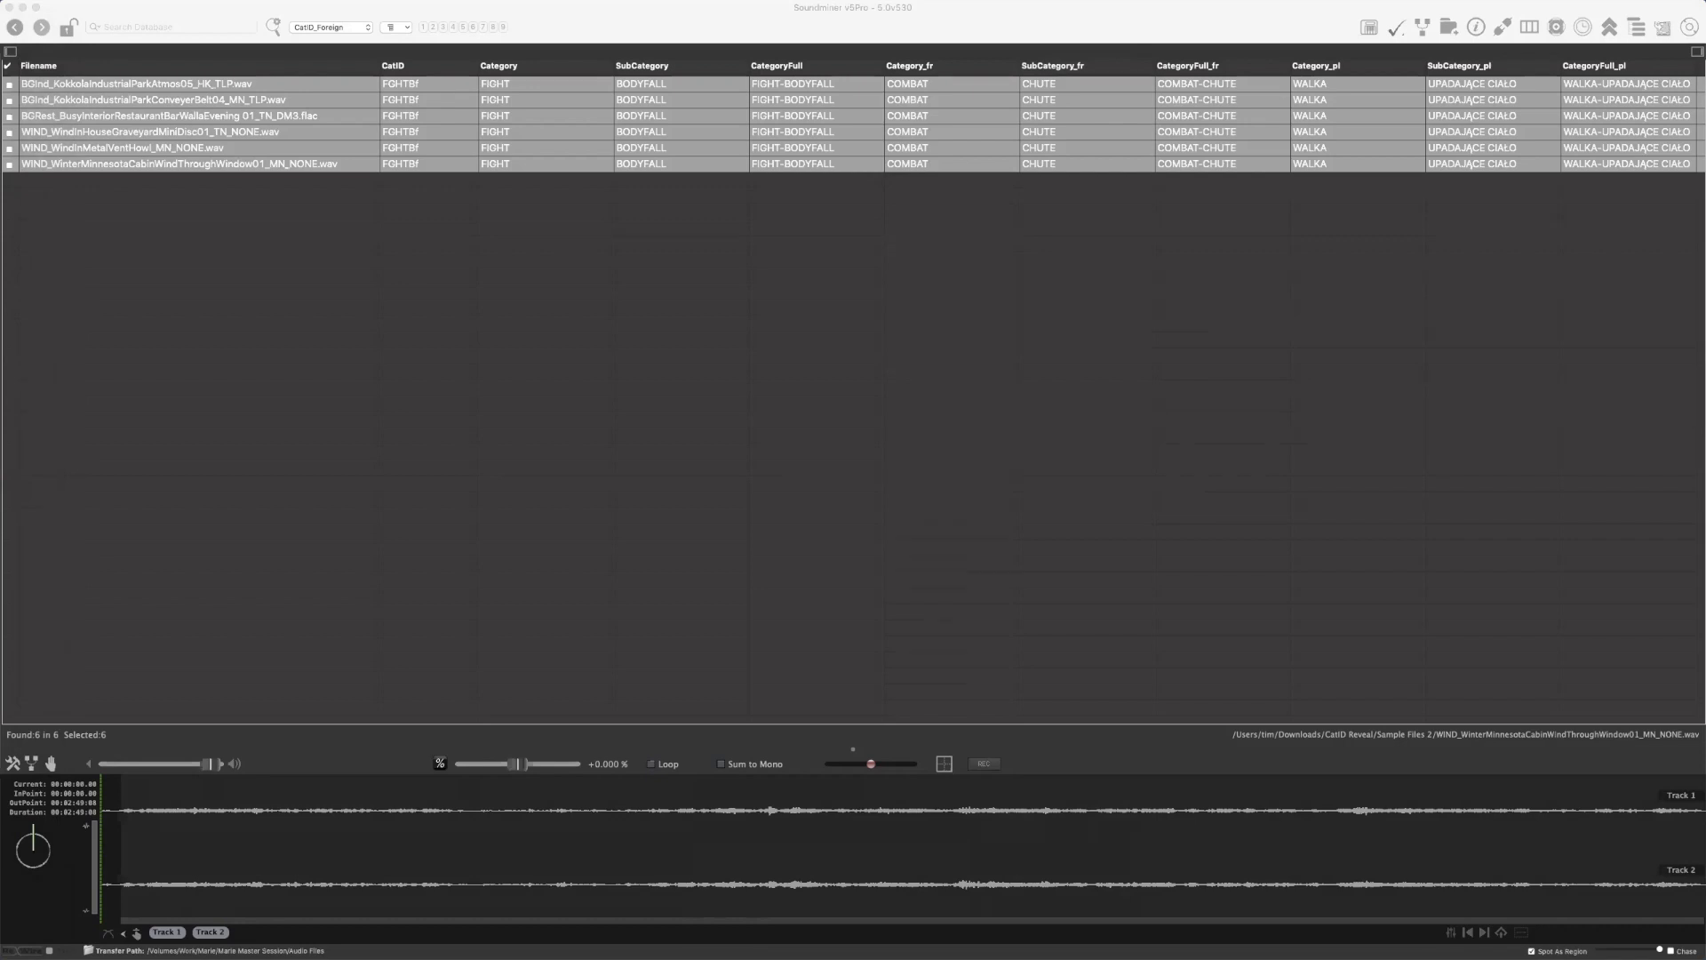
{"action": "left_click_drag", "start_coordinate": [0, 7], "coordinate": [571, 5]}
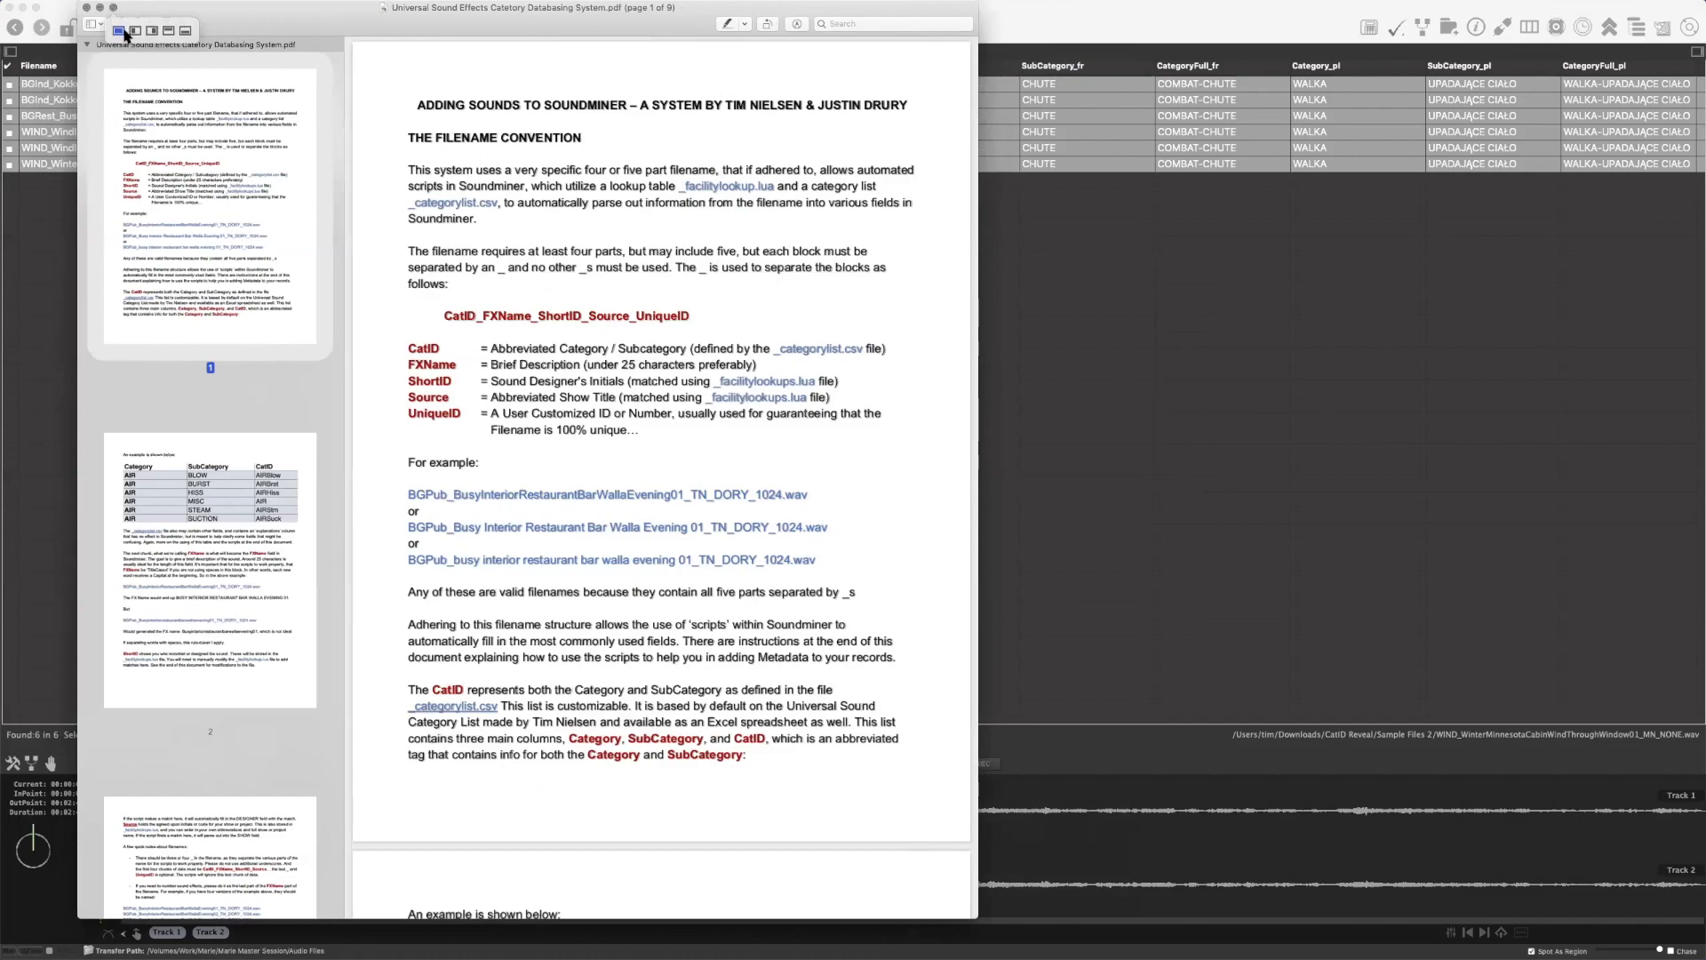
{"action": "left_click", "coordinate": [119, 30]}
Look through the PDF's sections on the lookup tables, added category list columns and CatID examples, returning to the first page
{"action": "scroll", "coordinate": [827, 214], "scroll_direction": "up", "scroll_amount": 10}
{"action": "scroll", "coordinate": [827, 214], "scroll_direction": "down", "scroll_amount": 15}
{"action": "scroll", "coordinate": [748, 282], "scroll_direction": "down", "scroll_amount": 20}
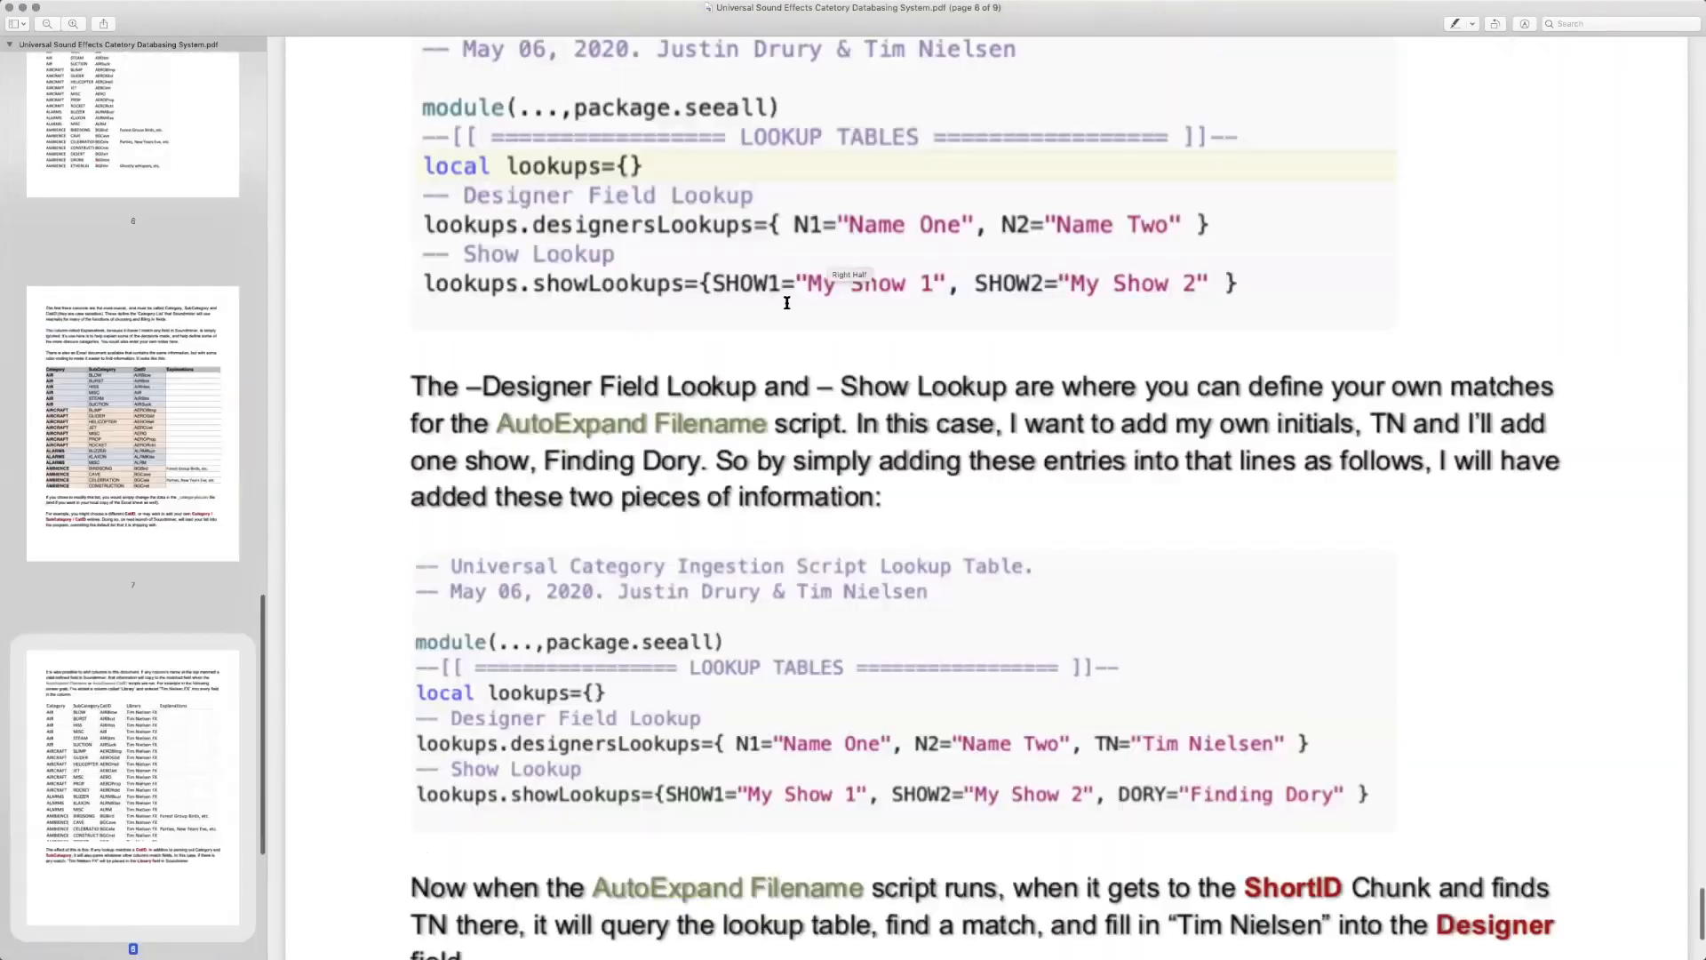
{"action": "scroll", "coordinate": [786, 303], "scroll_direction": "down", "scroll_amount": 20}
{"action": "scroll", "coordinate": [686, 371], "scroll_direction": "up", "scroll_amount": 15}
{"action": "scroll", "coordinate": [978, 497], "scroll_direction": "down", "scroll_amount": 8}
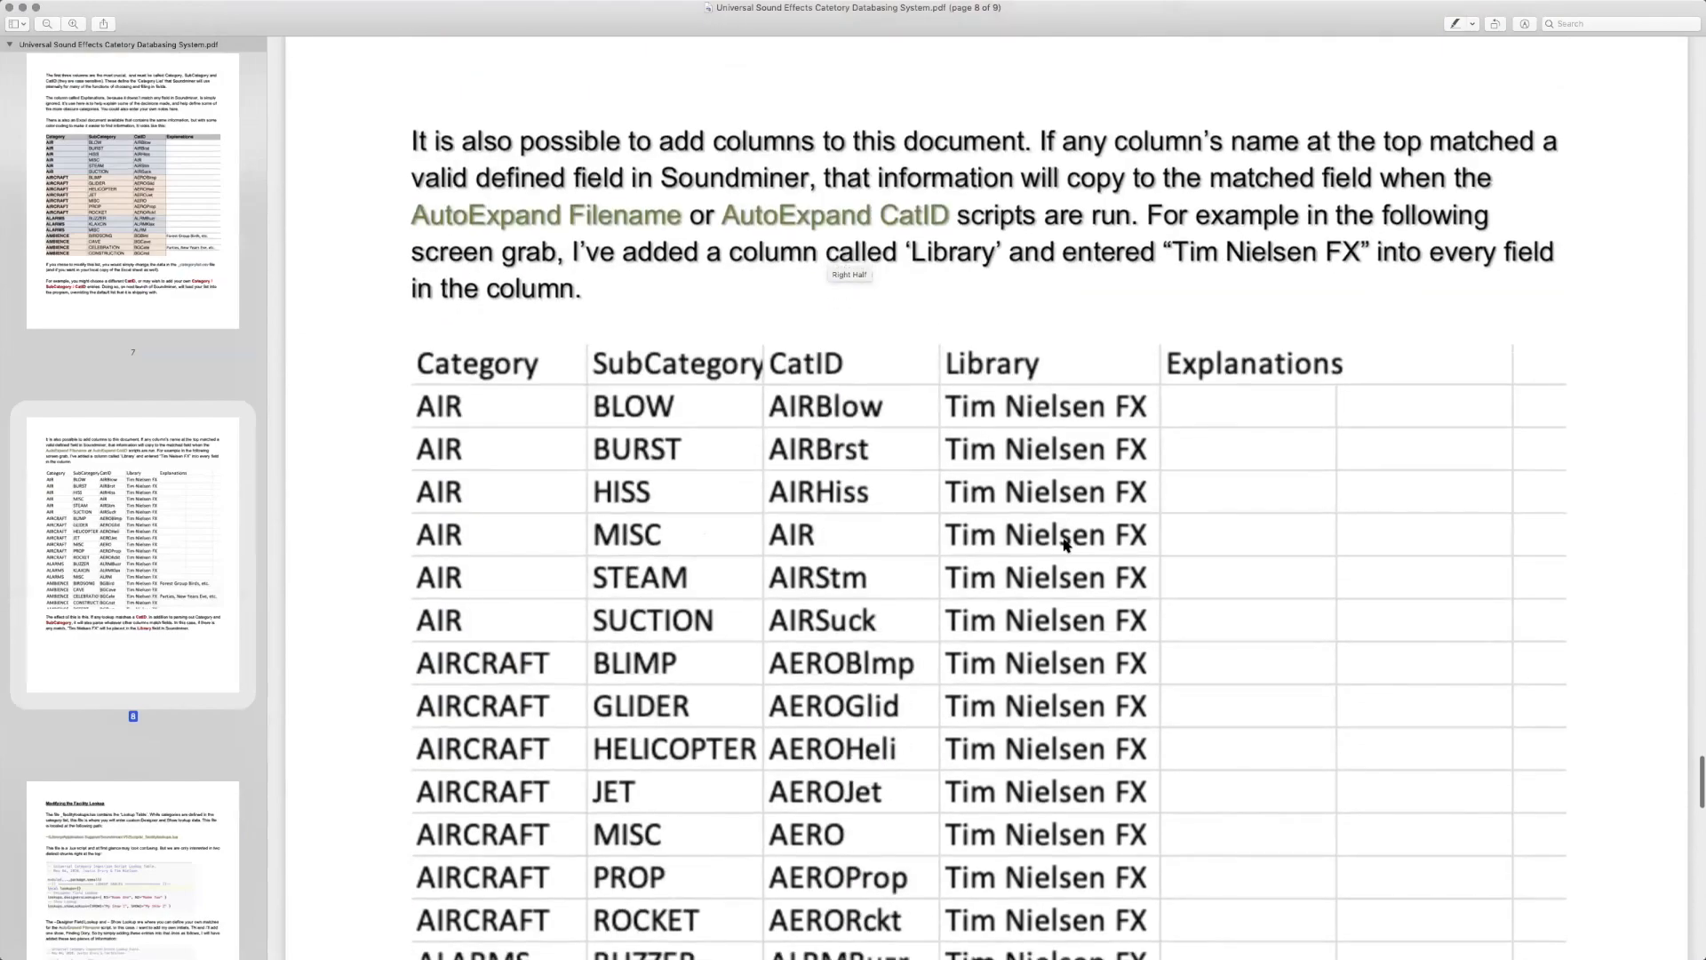
{"action": "scroll", "coordinate": [1066, 544], "scroll_direction": "up", "scroll_amount": 20}
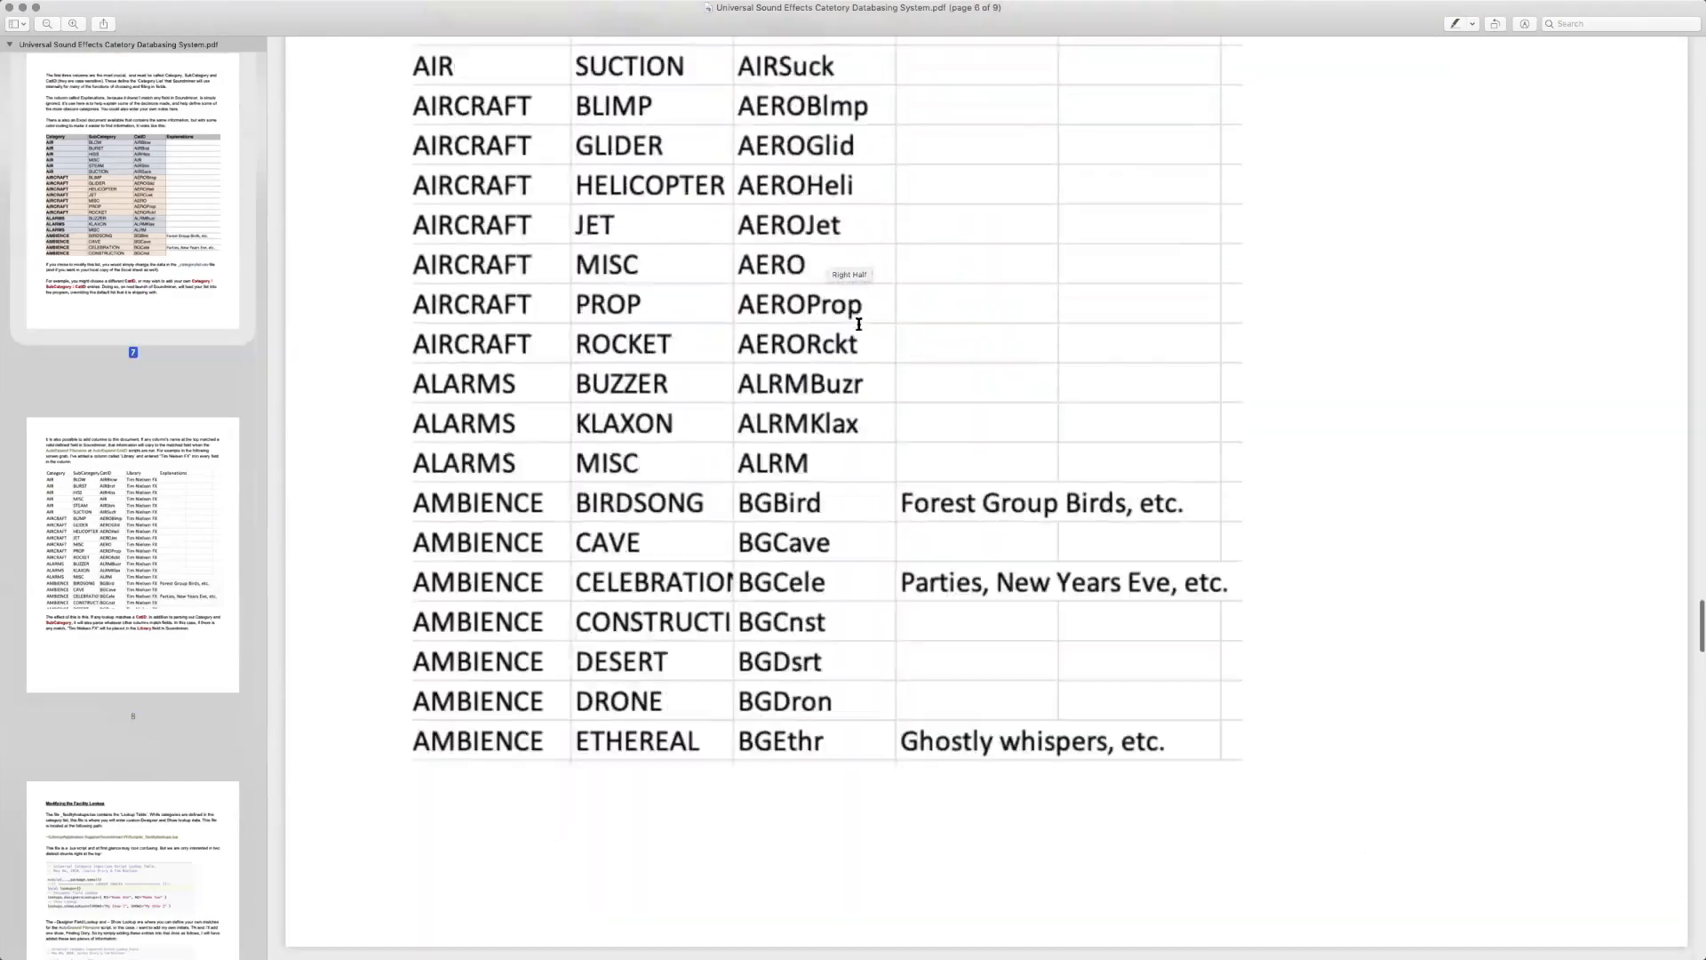
{"action": "scroll", "coordinate": [858, 323], "scroll_direction": "up", "scroll_amount": 20}
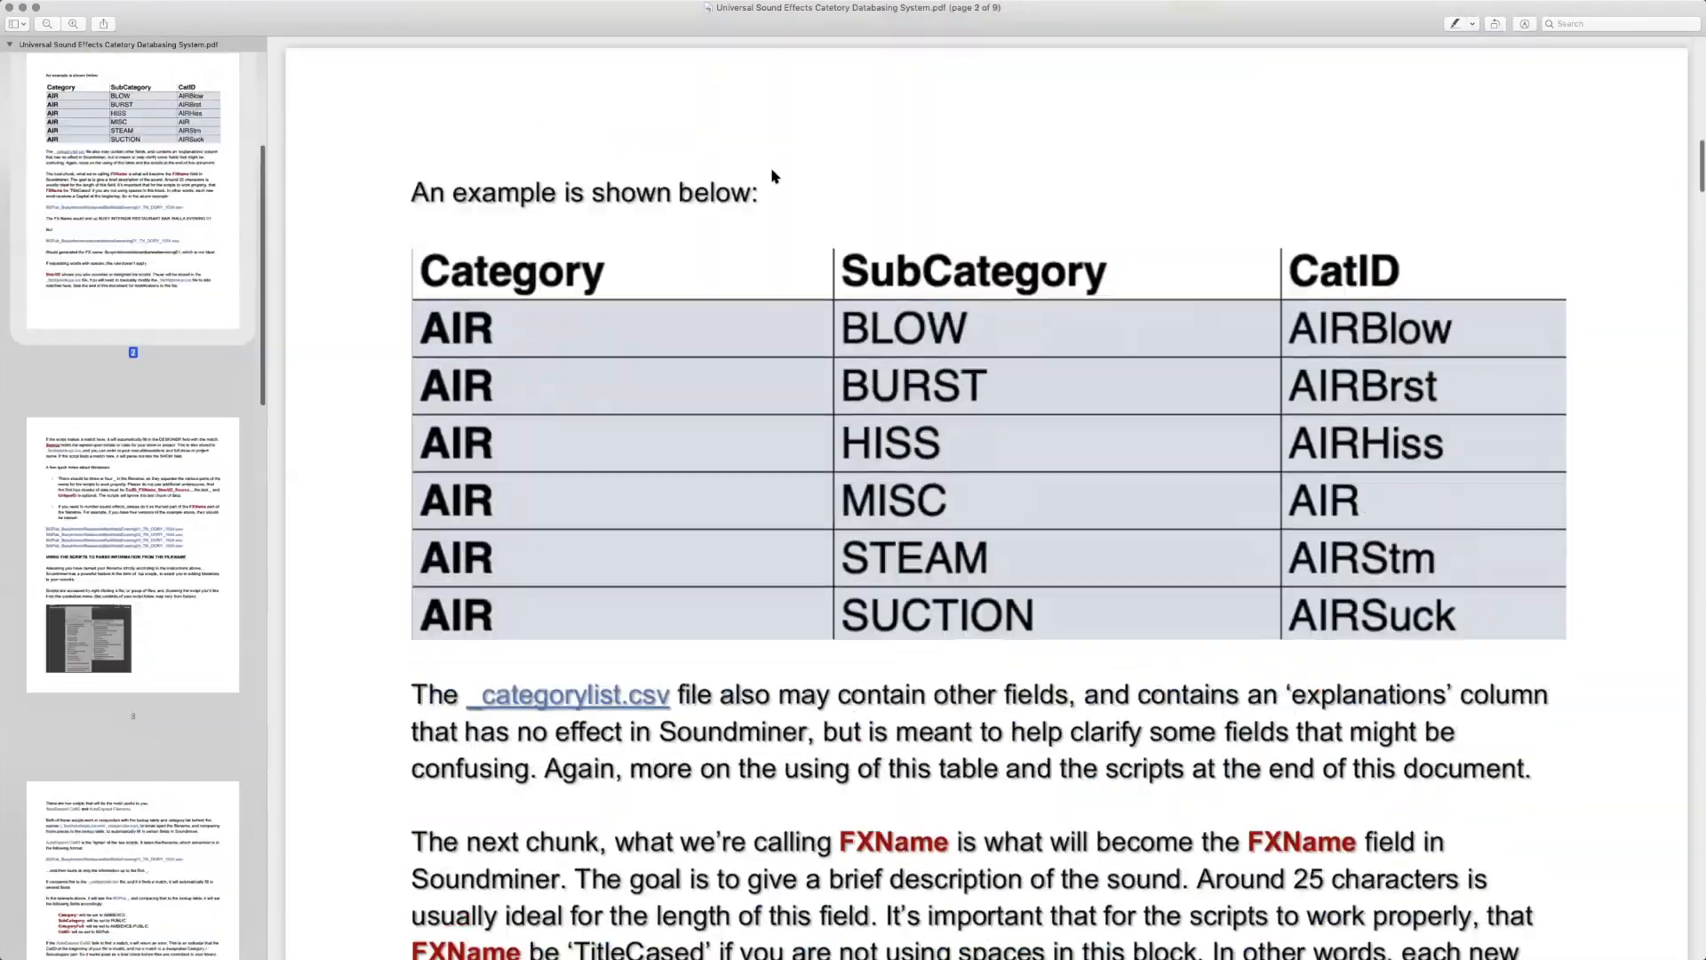
{"action": "scroll", "coordinate": [772, 176], "scroll_direction": "up", "scroll_amount": 20}
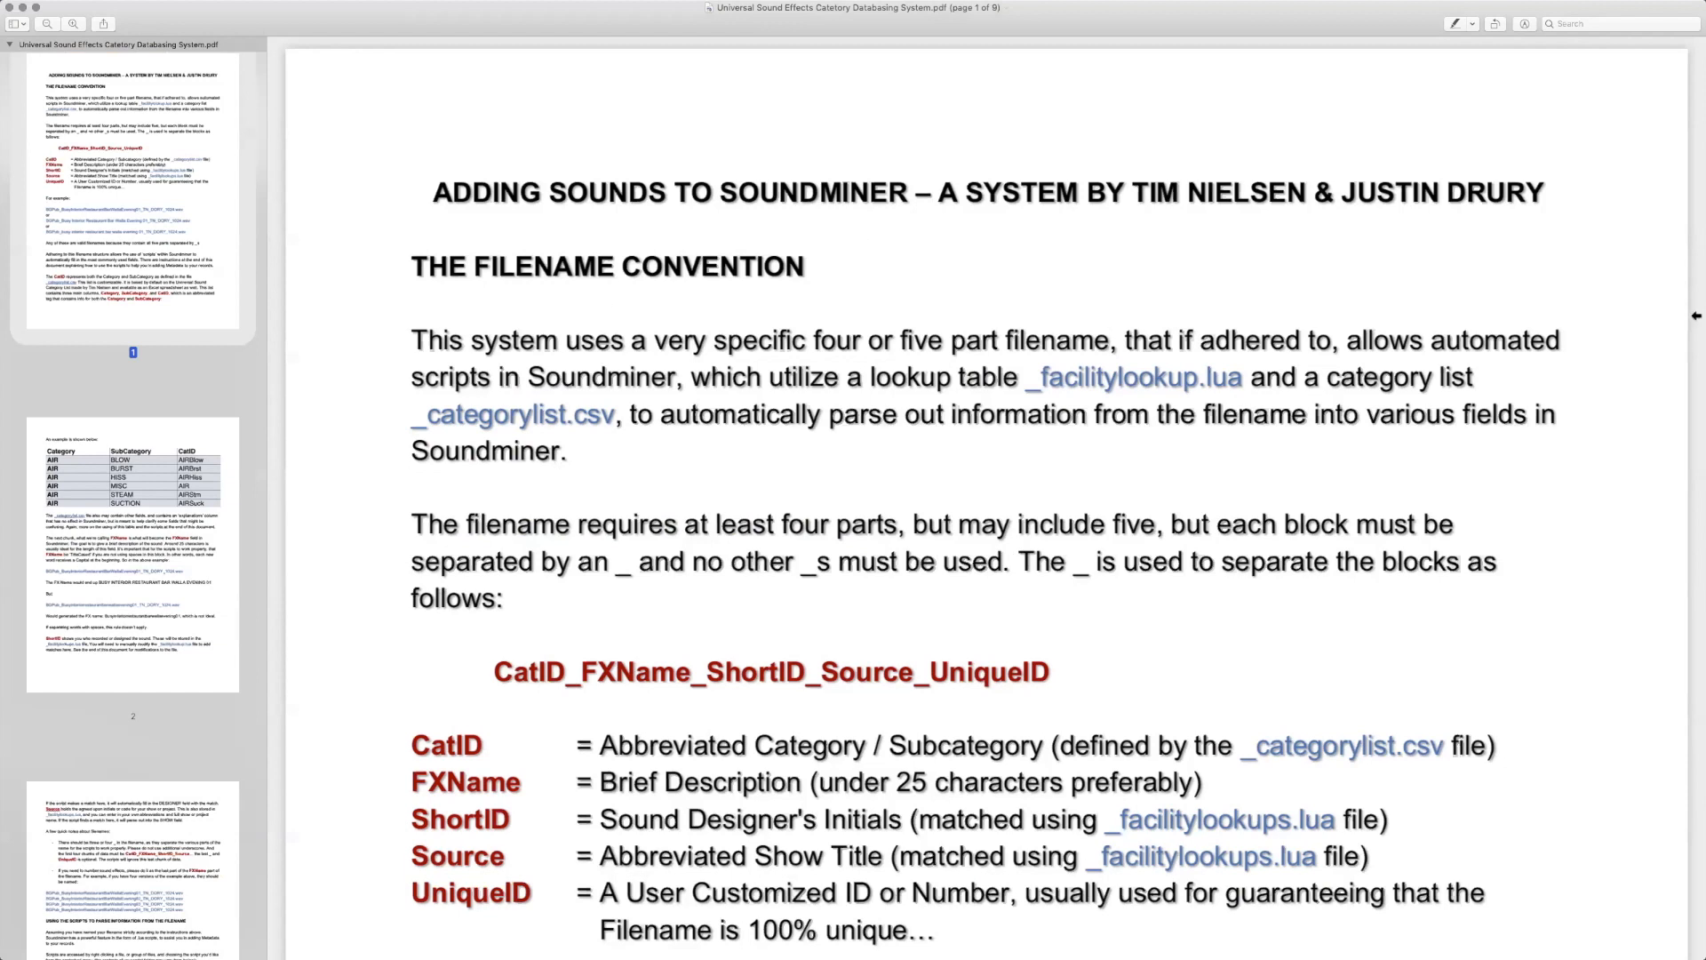
Examine the CatID_FXName_ShortID_Source_UniqueID filename convention and its example filenames on page 1, then close the PDF
{"action": "scroll", "coordinate": [1049, 391], "scroll_direction": "down", "scroll_amount": 3}
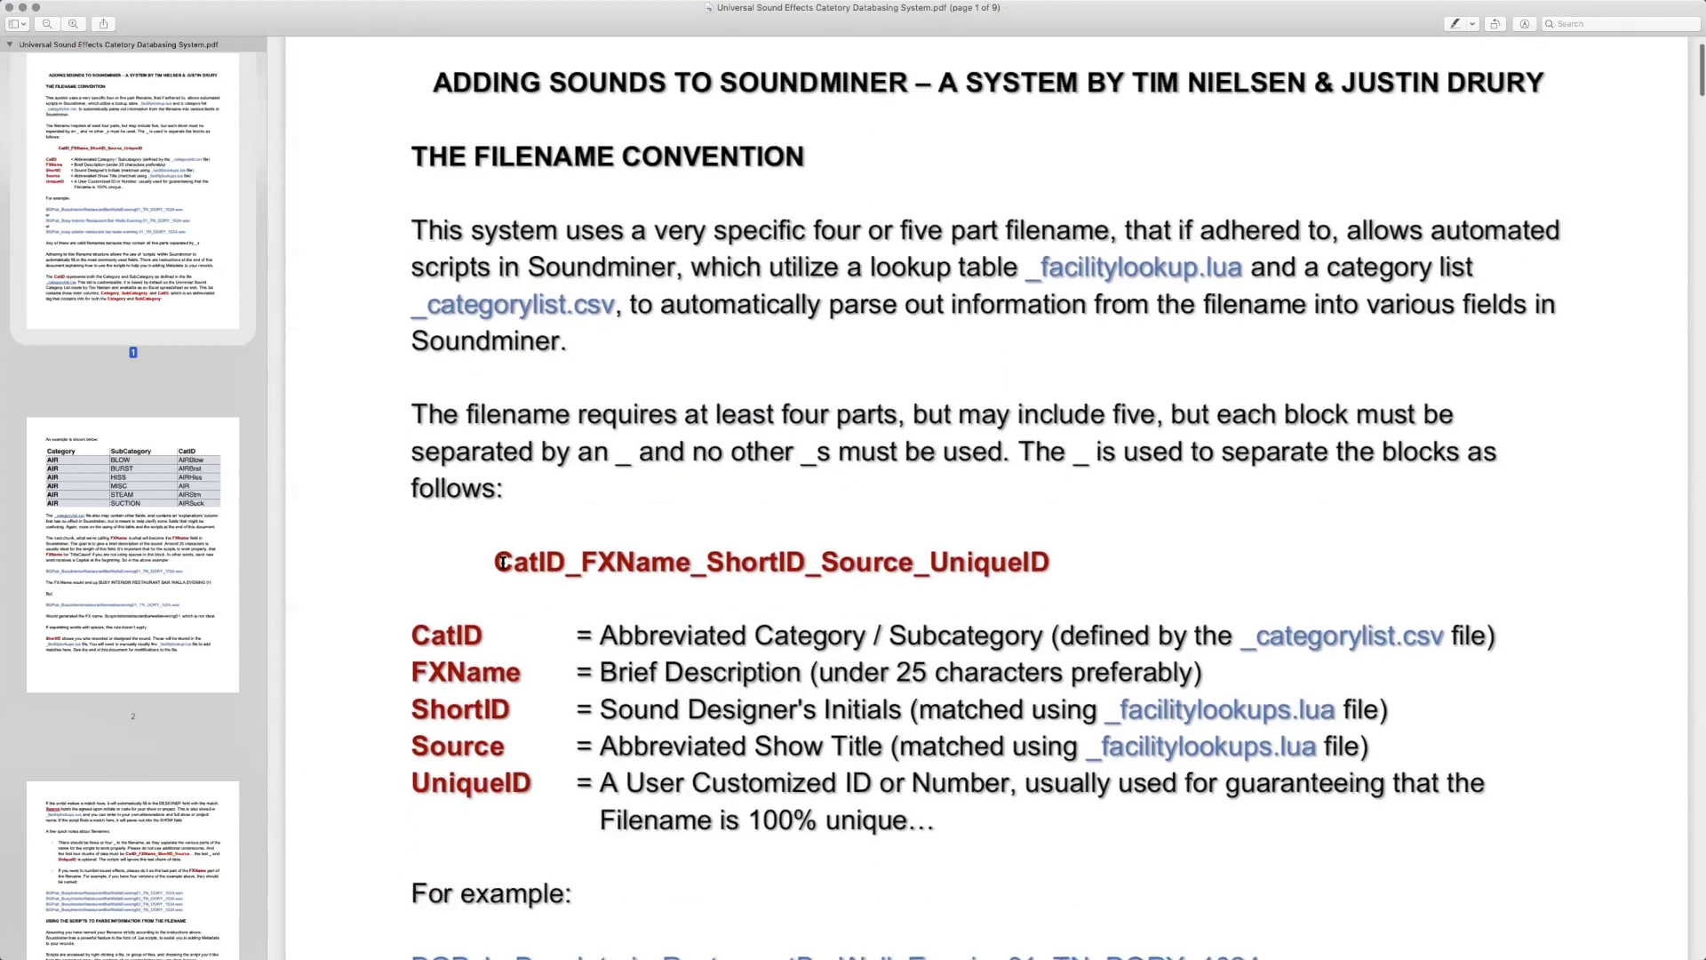
{"action": "left_click_drag", "start_coordinate": [1030, 592], "coordinate": [458, 574]}
{"action": "scroll", "coordinate": [732, 649], "scroll_direction": "down", "scroll_amount": 5}
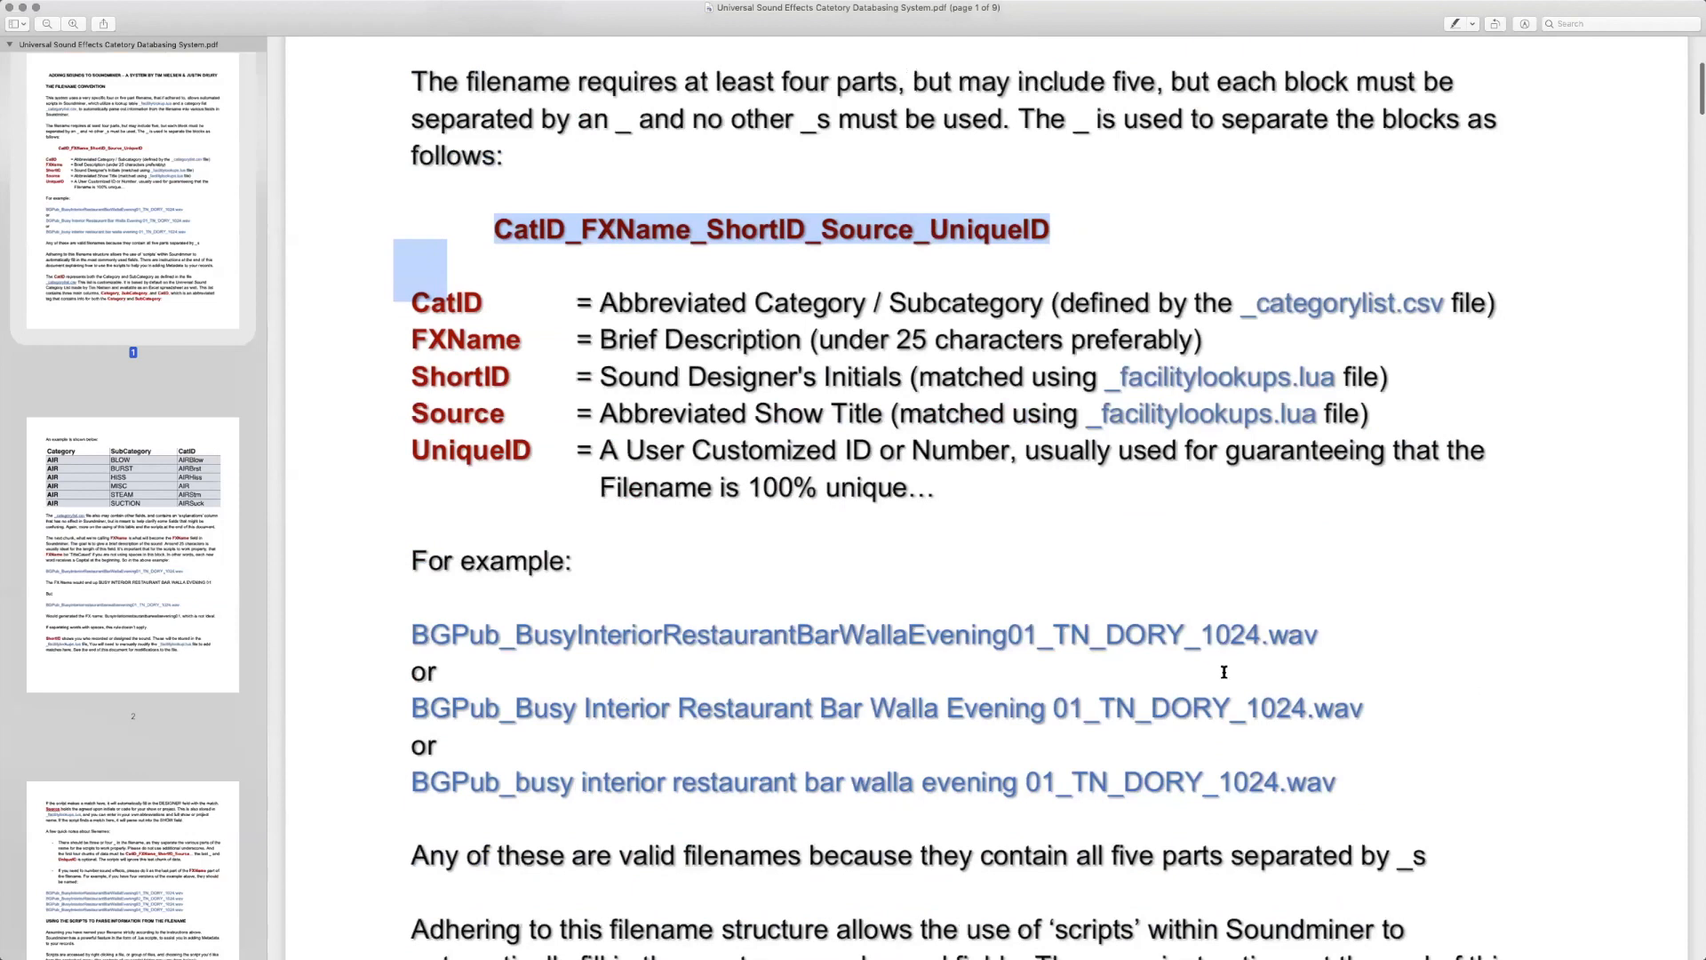
{"action": "scroll", "coordinate": [1312, 689], "scroll_direction": "up", "scroll_amount": 7}
{"action": "left_click", "coordinate": [820, 80]}
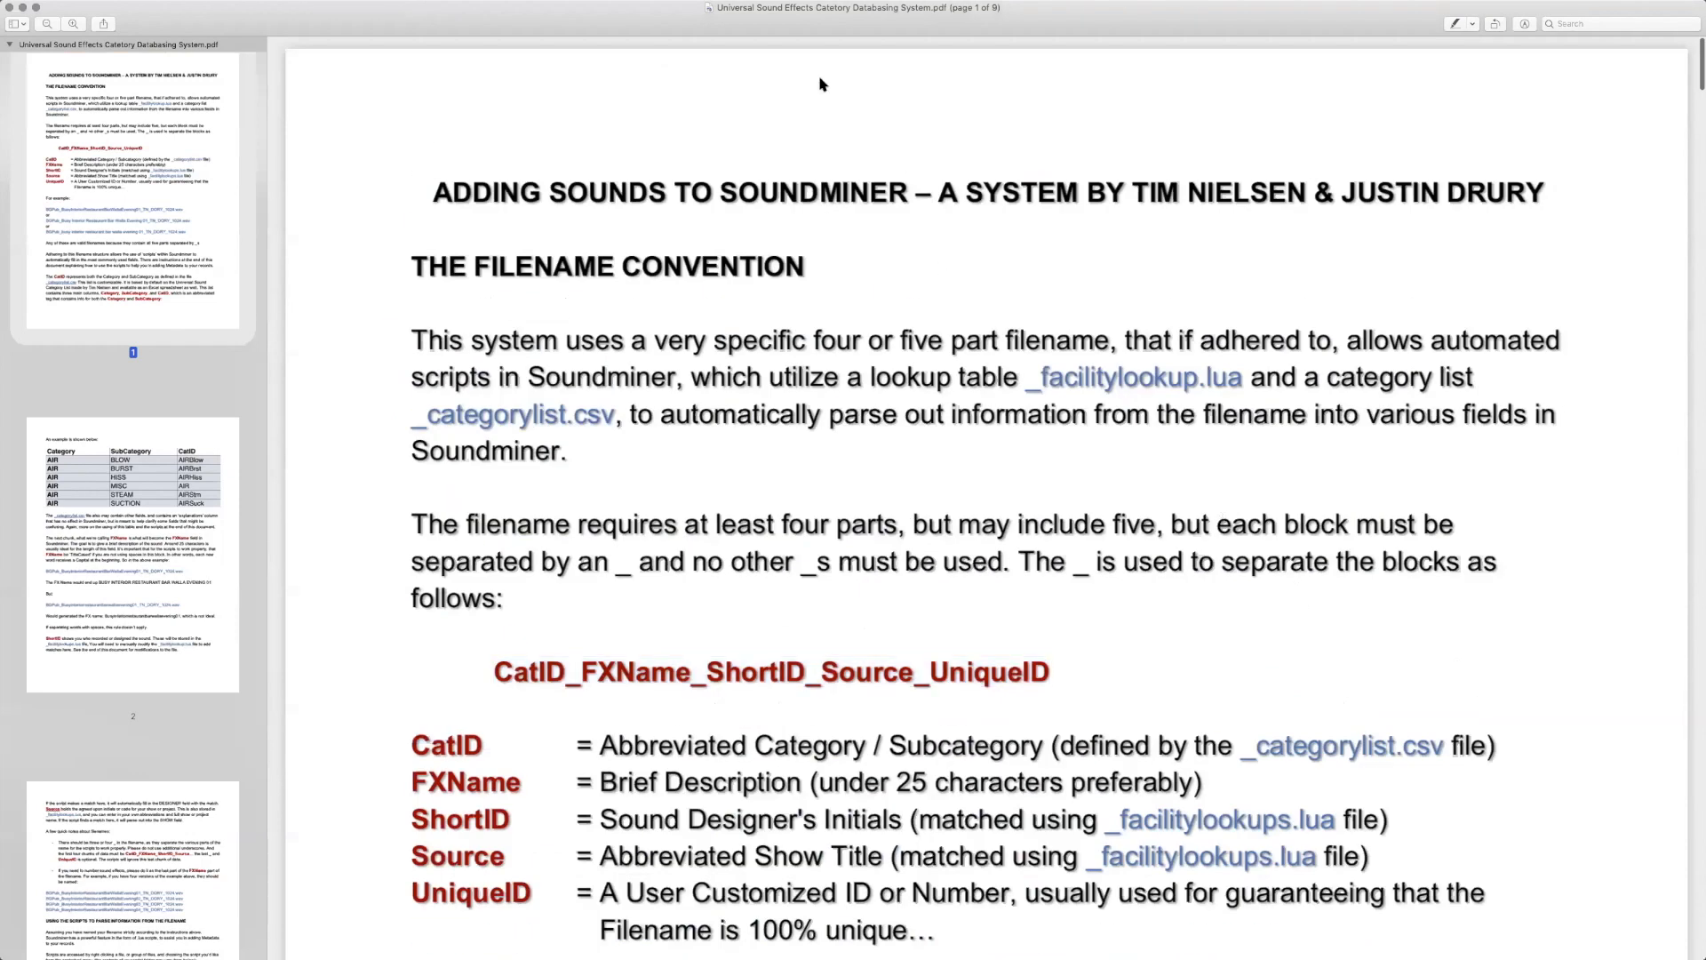
{"action": "key", "text": "super+w"}
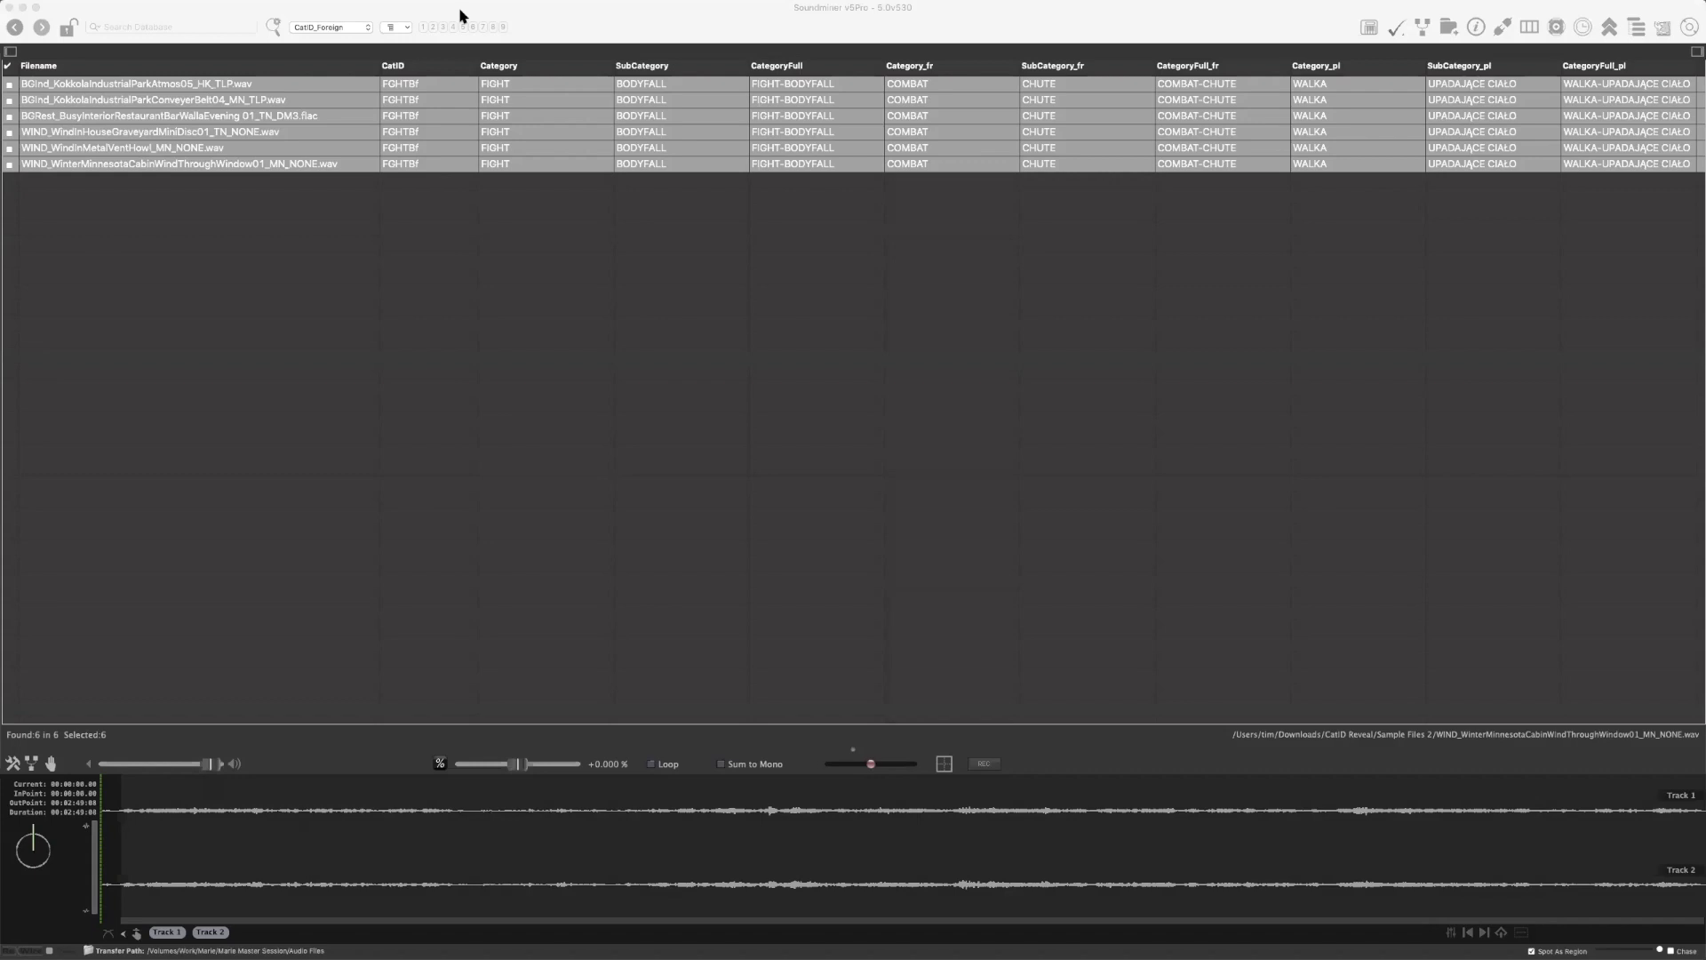
Switch Soundminer to the column layout with FXName and Description, and run the AutoExpand Filename script on all selected records
{"action": "left_click", "coordinate": [610, 29]}
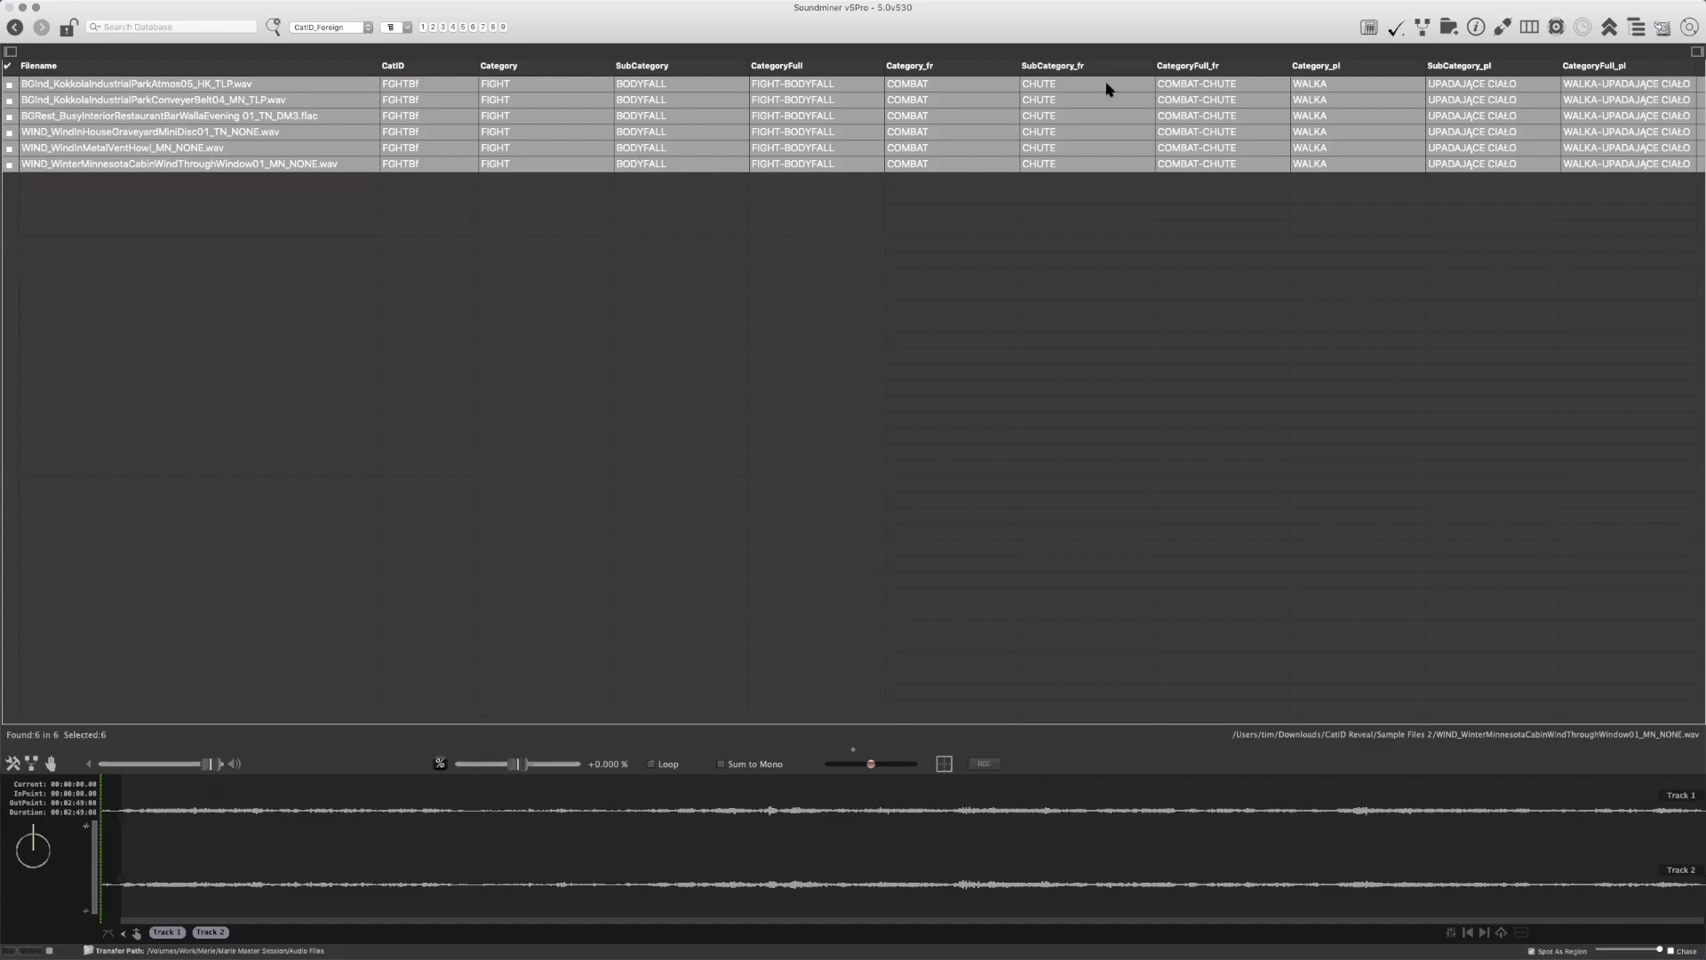
{"action": "key", "text": "super+1"}
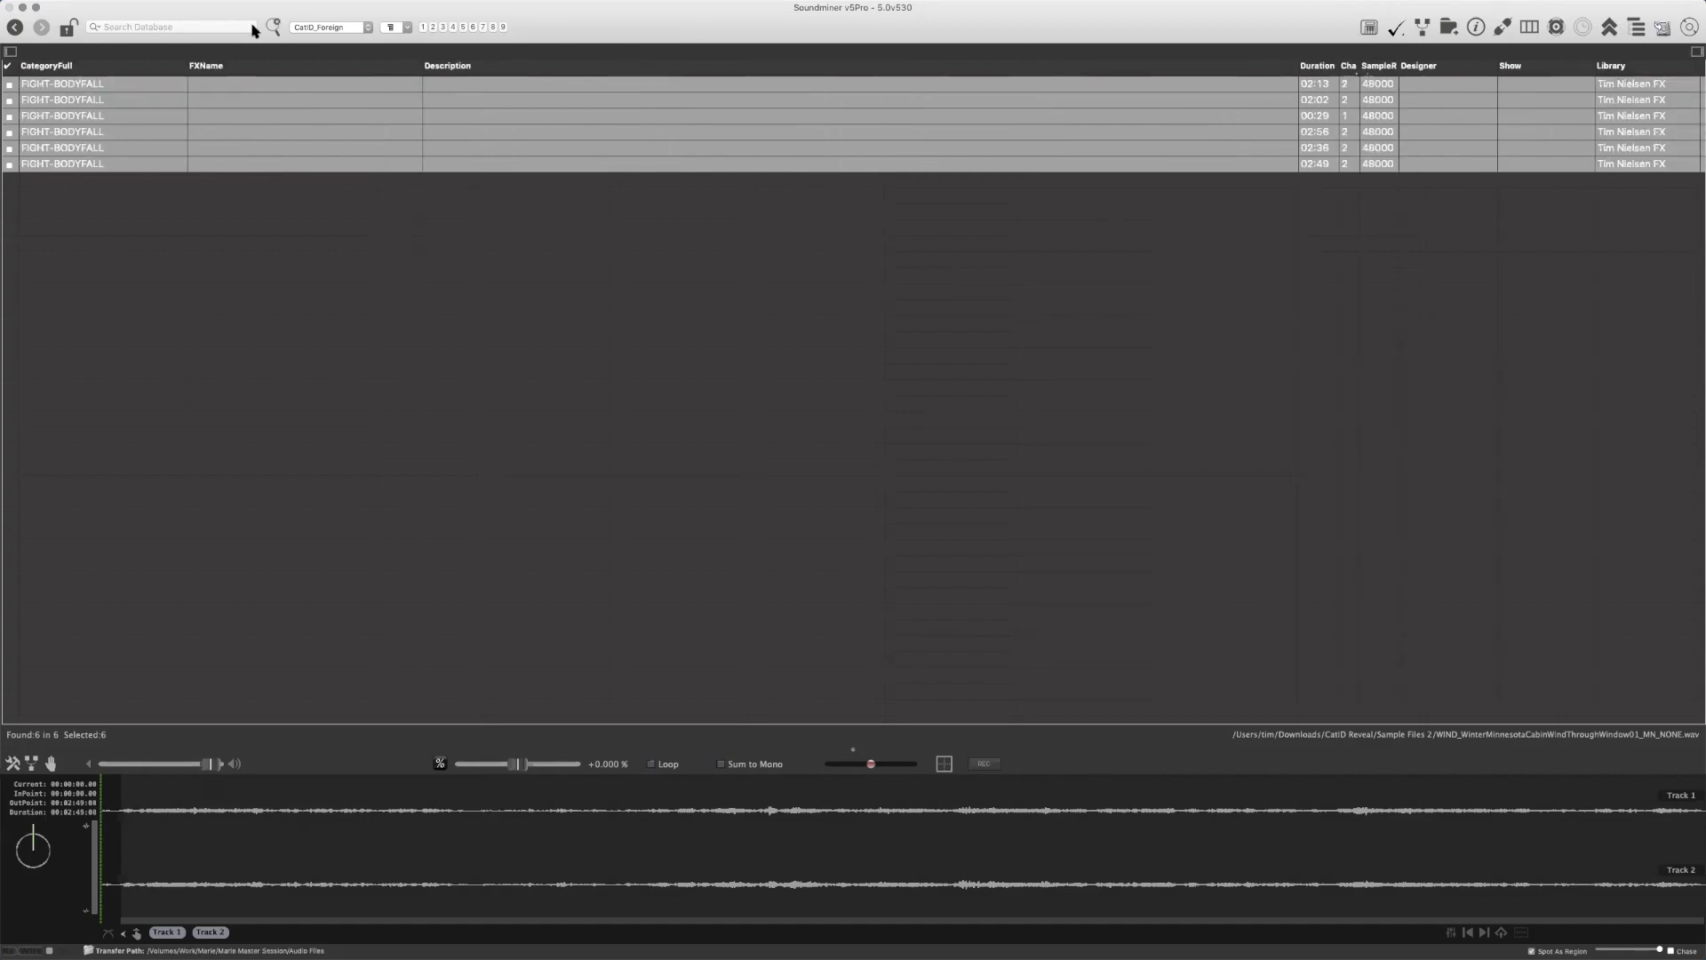
{"action": "right_click", "coordinate": [307, 84]}
{"action": "mouse_move", "coordinate": [412, 175]}
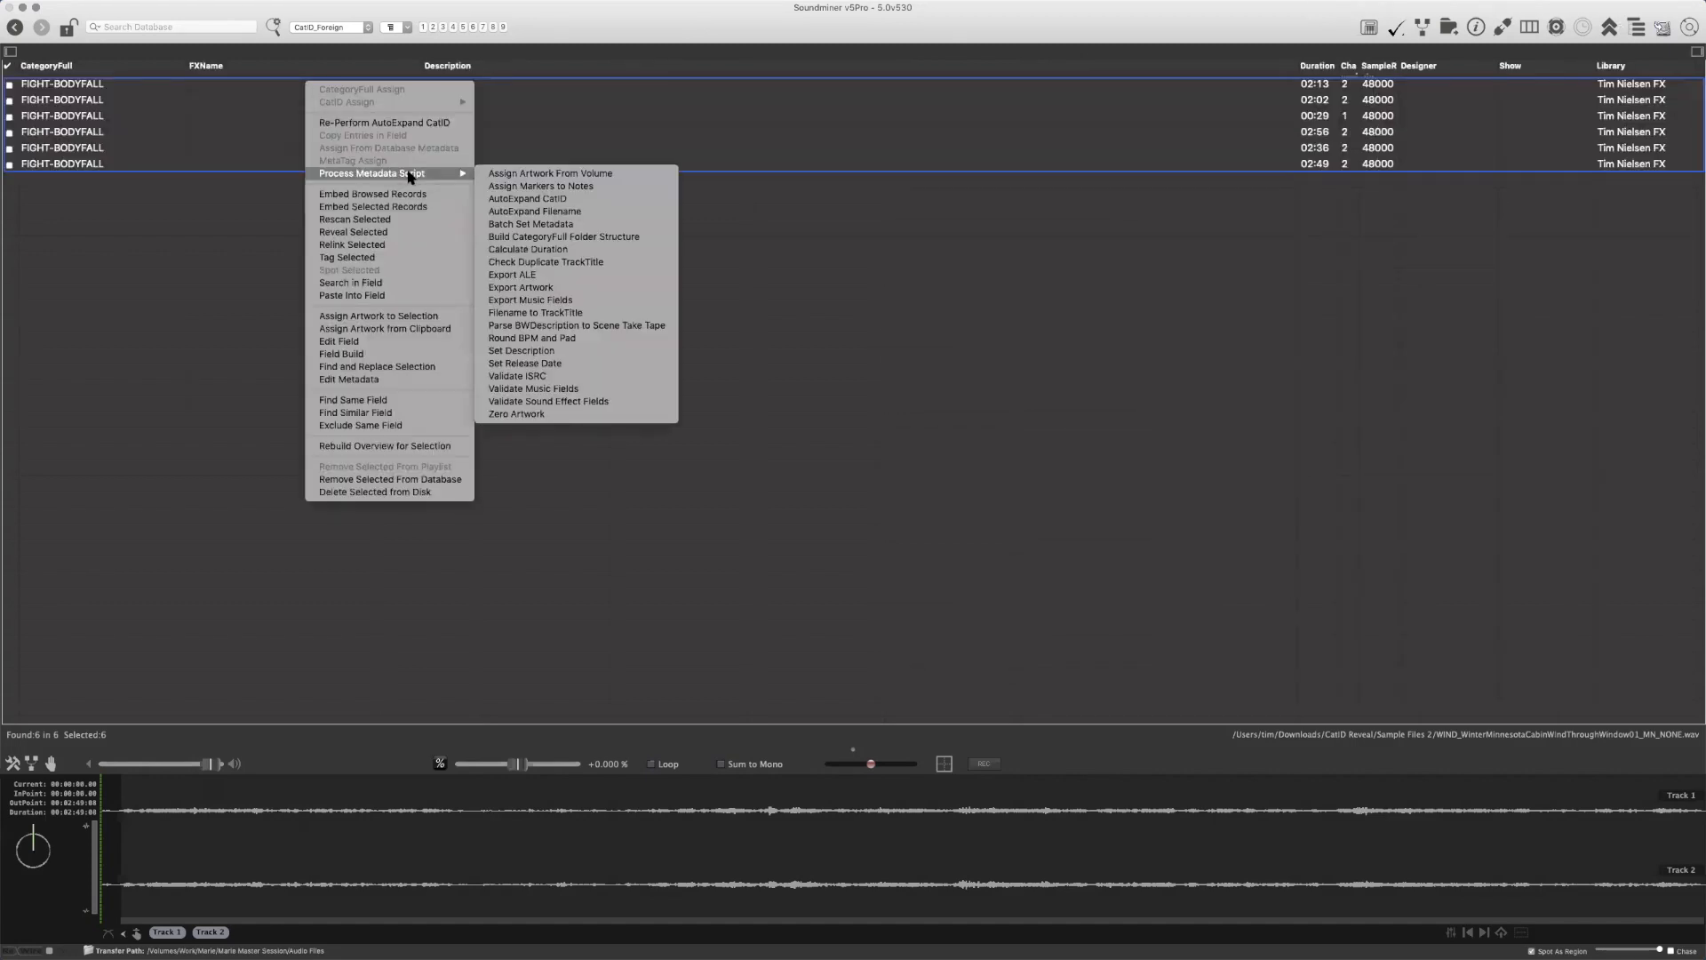
{"action": "left_click", "coordinate": [570, 214]}
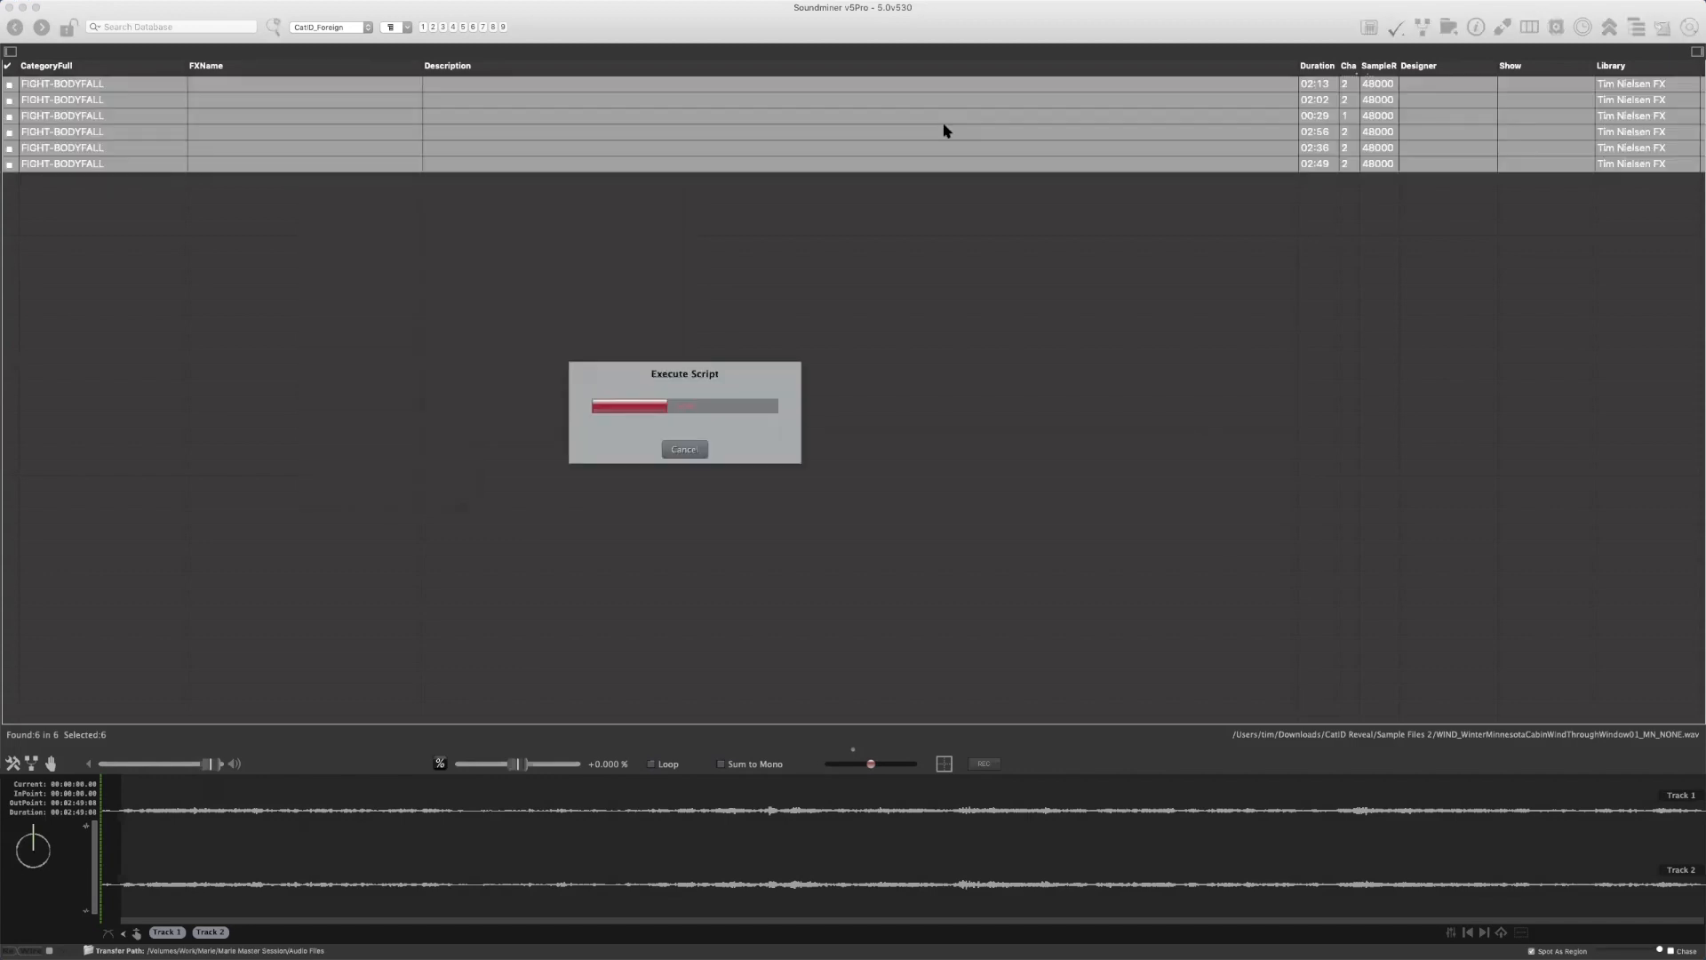